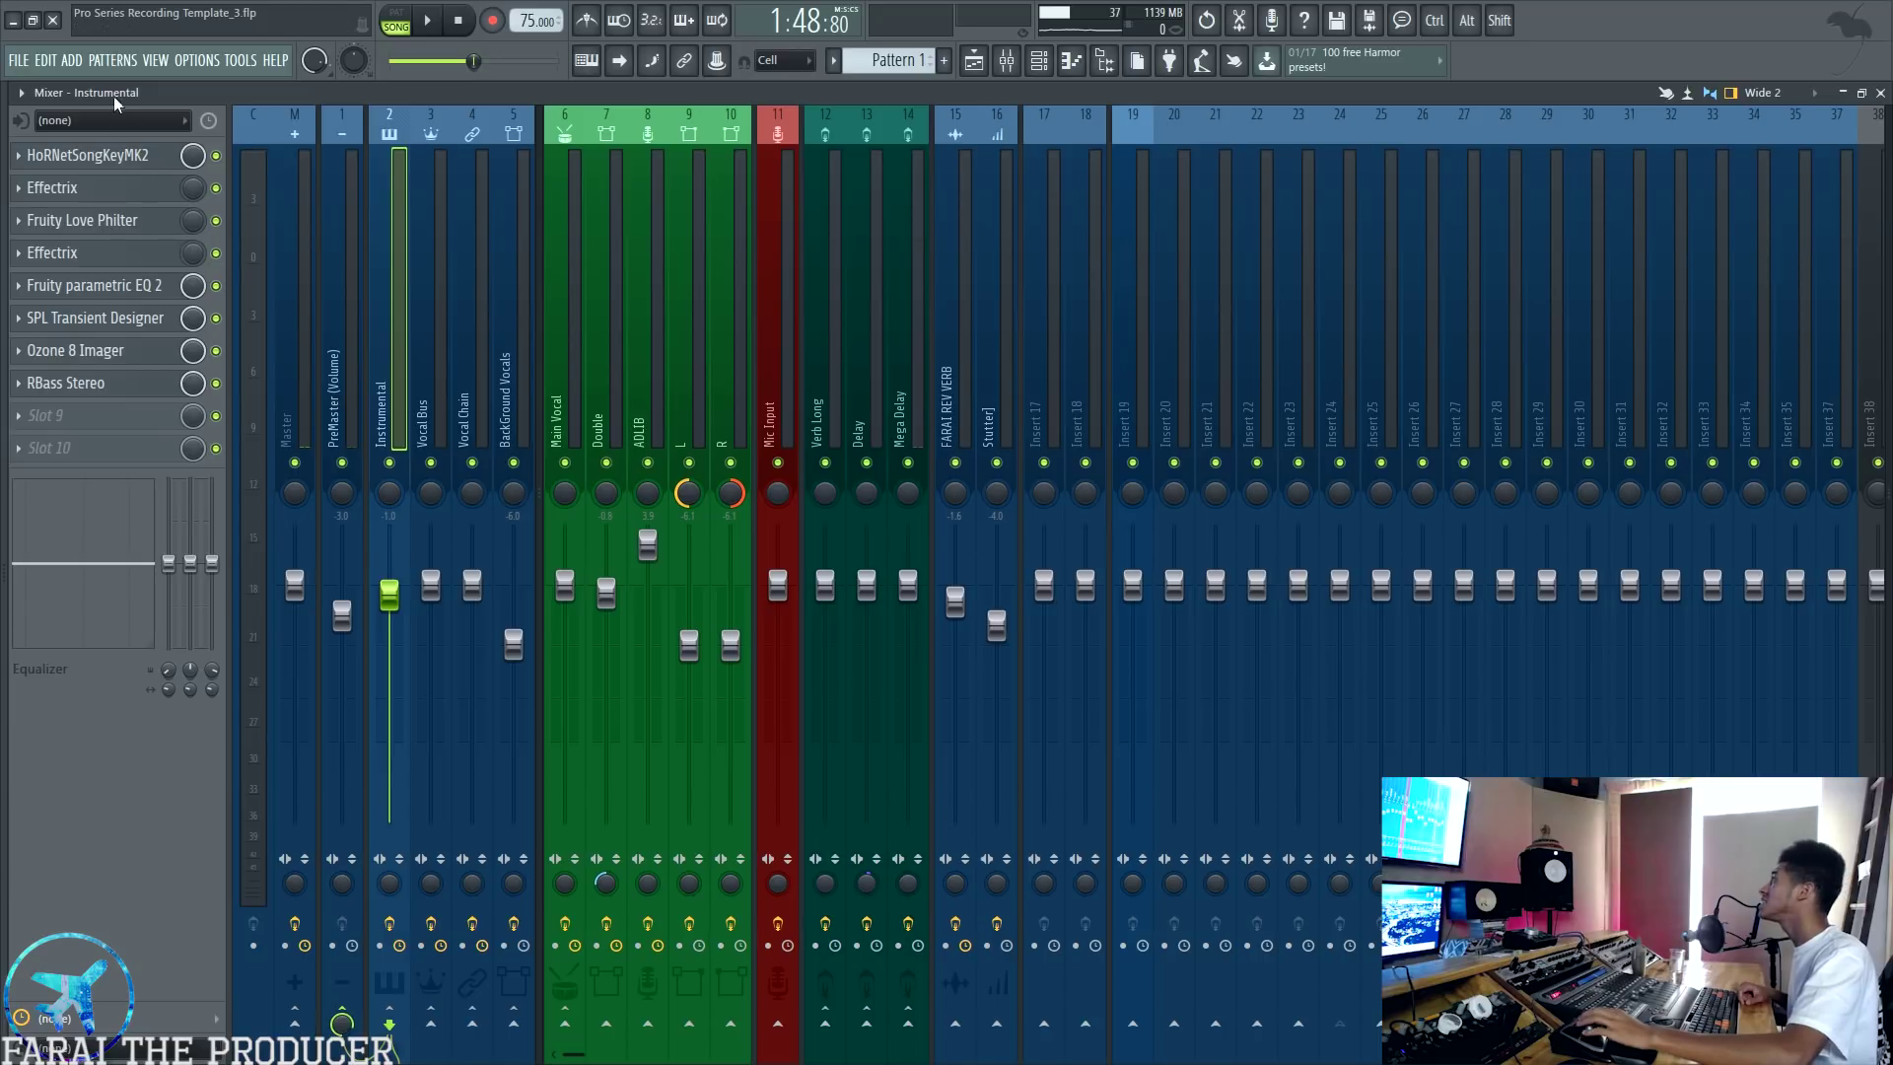
Step: Inspect the SPL Transient Designer effect on the Instrumental mixer track, then close its window
{"action": "left_click", "coordinate": [118, 325]}
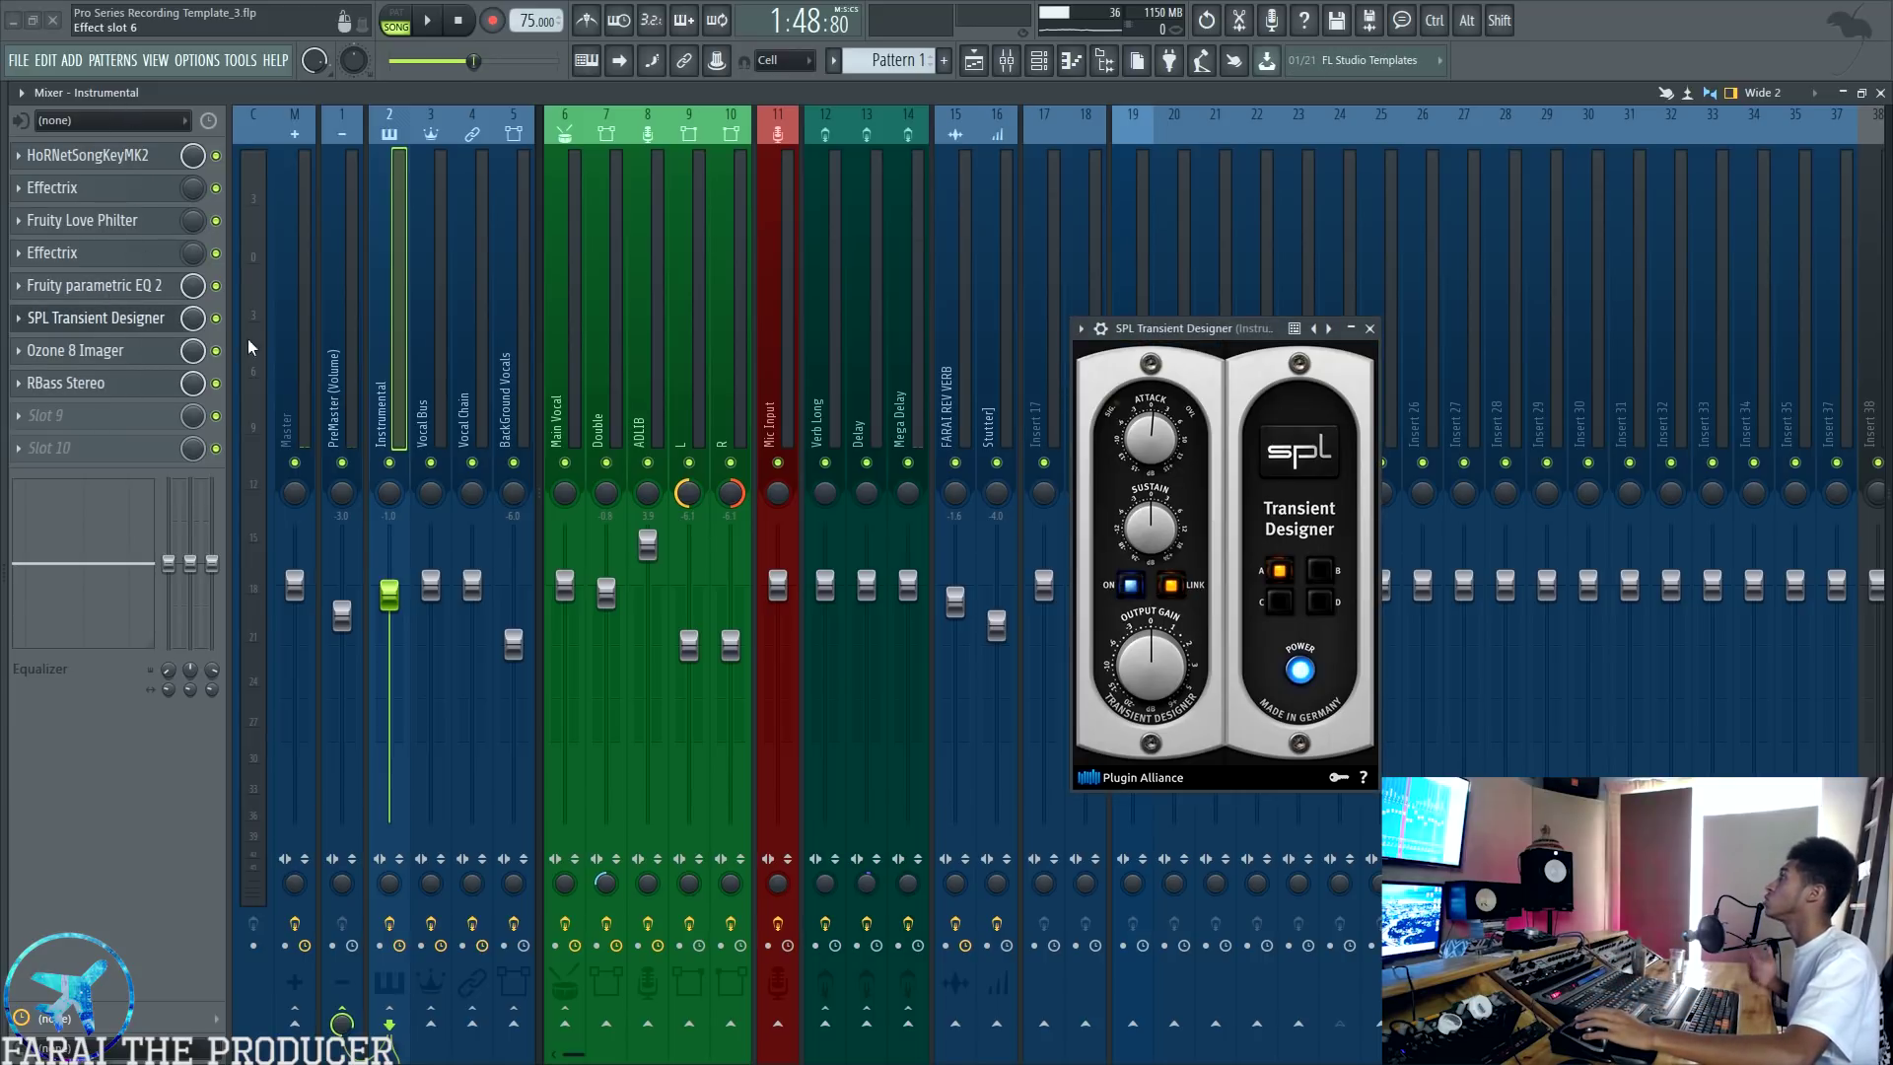
{"action": "left_click_drag", "start_coordinate": [1155, 313], "coordinate": [892, 313]}
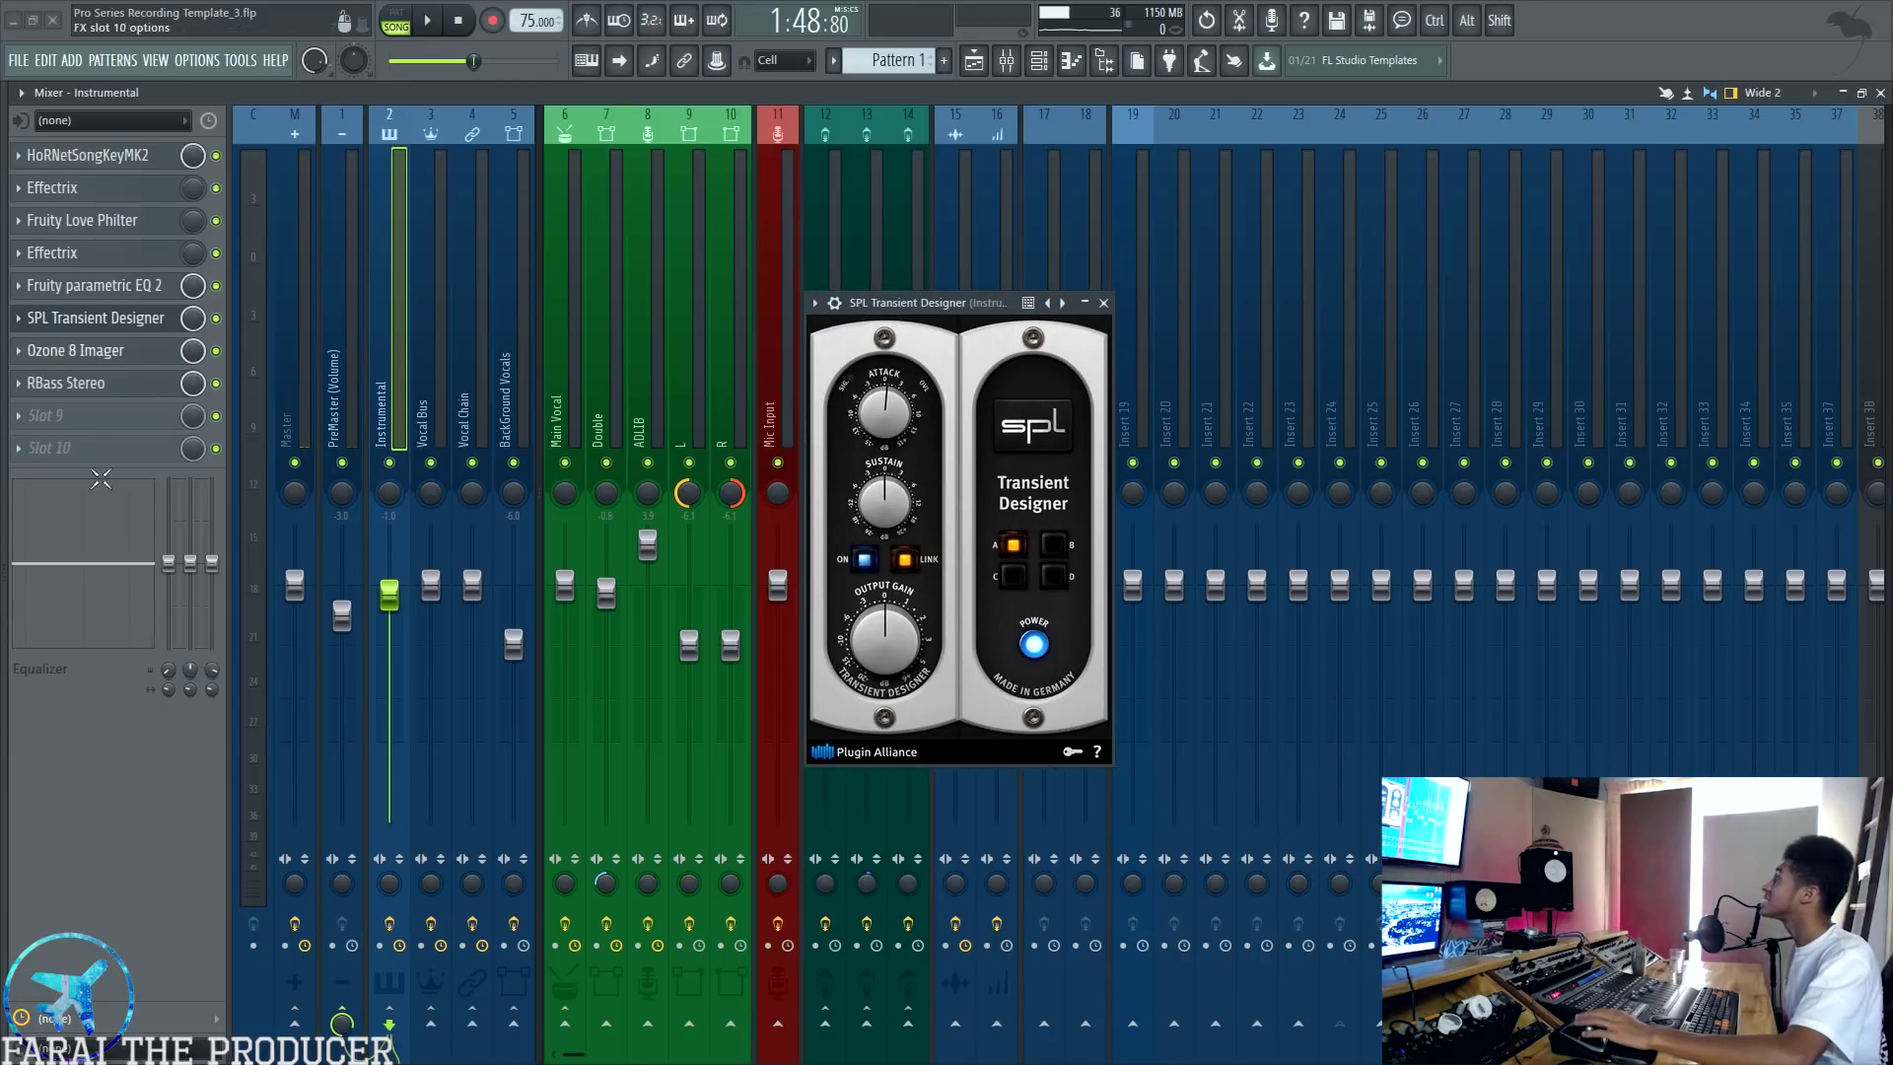
{"action": "left_click", "coordinate": [1104, 303]}
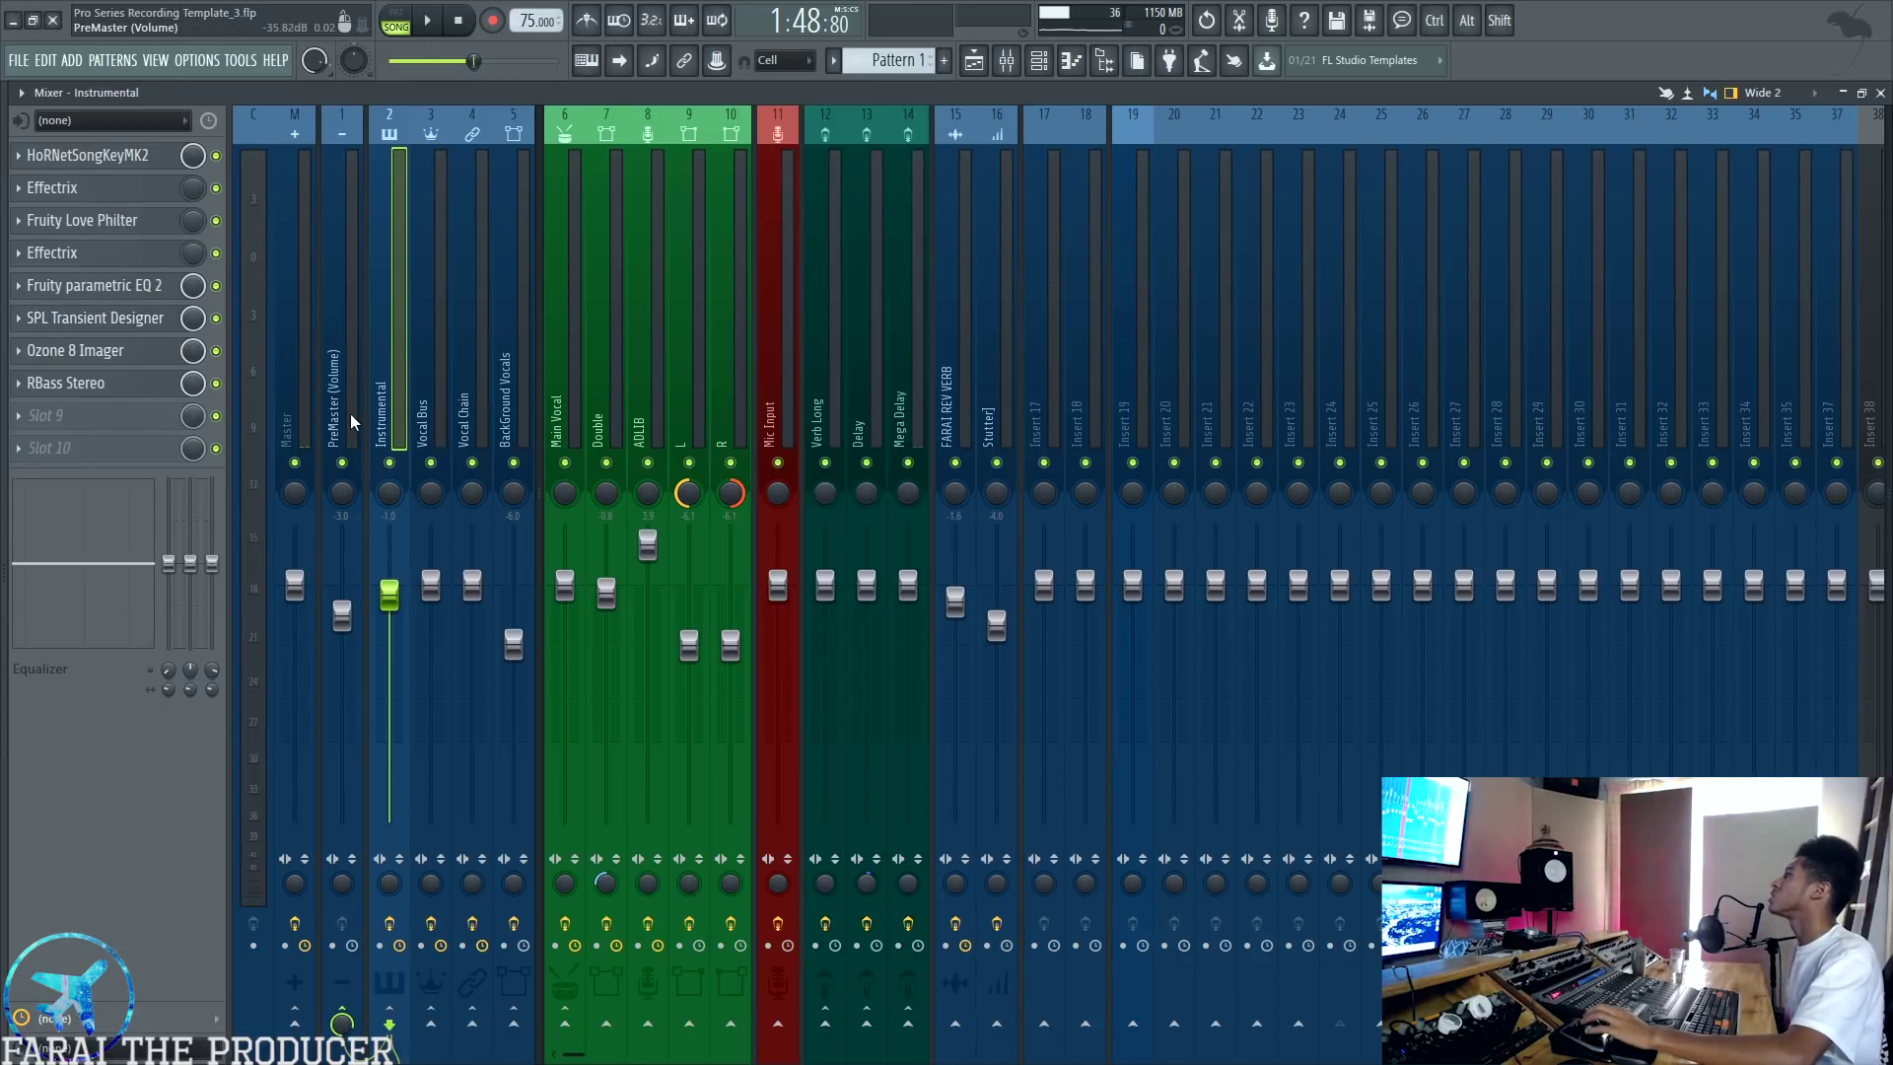
Step: View the playlist briefly, return to the mixer and inspect Auto-Tune 8.1 on the Main Vocal track
{"action": "left_click", "coordinate": [981, 59]}
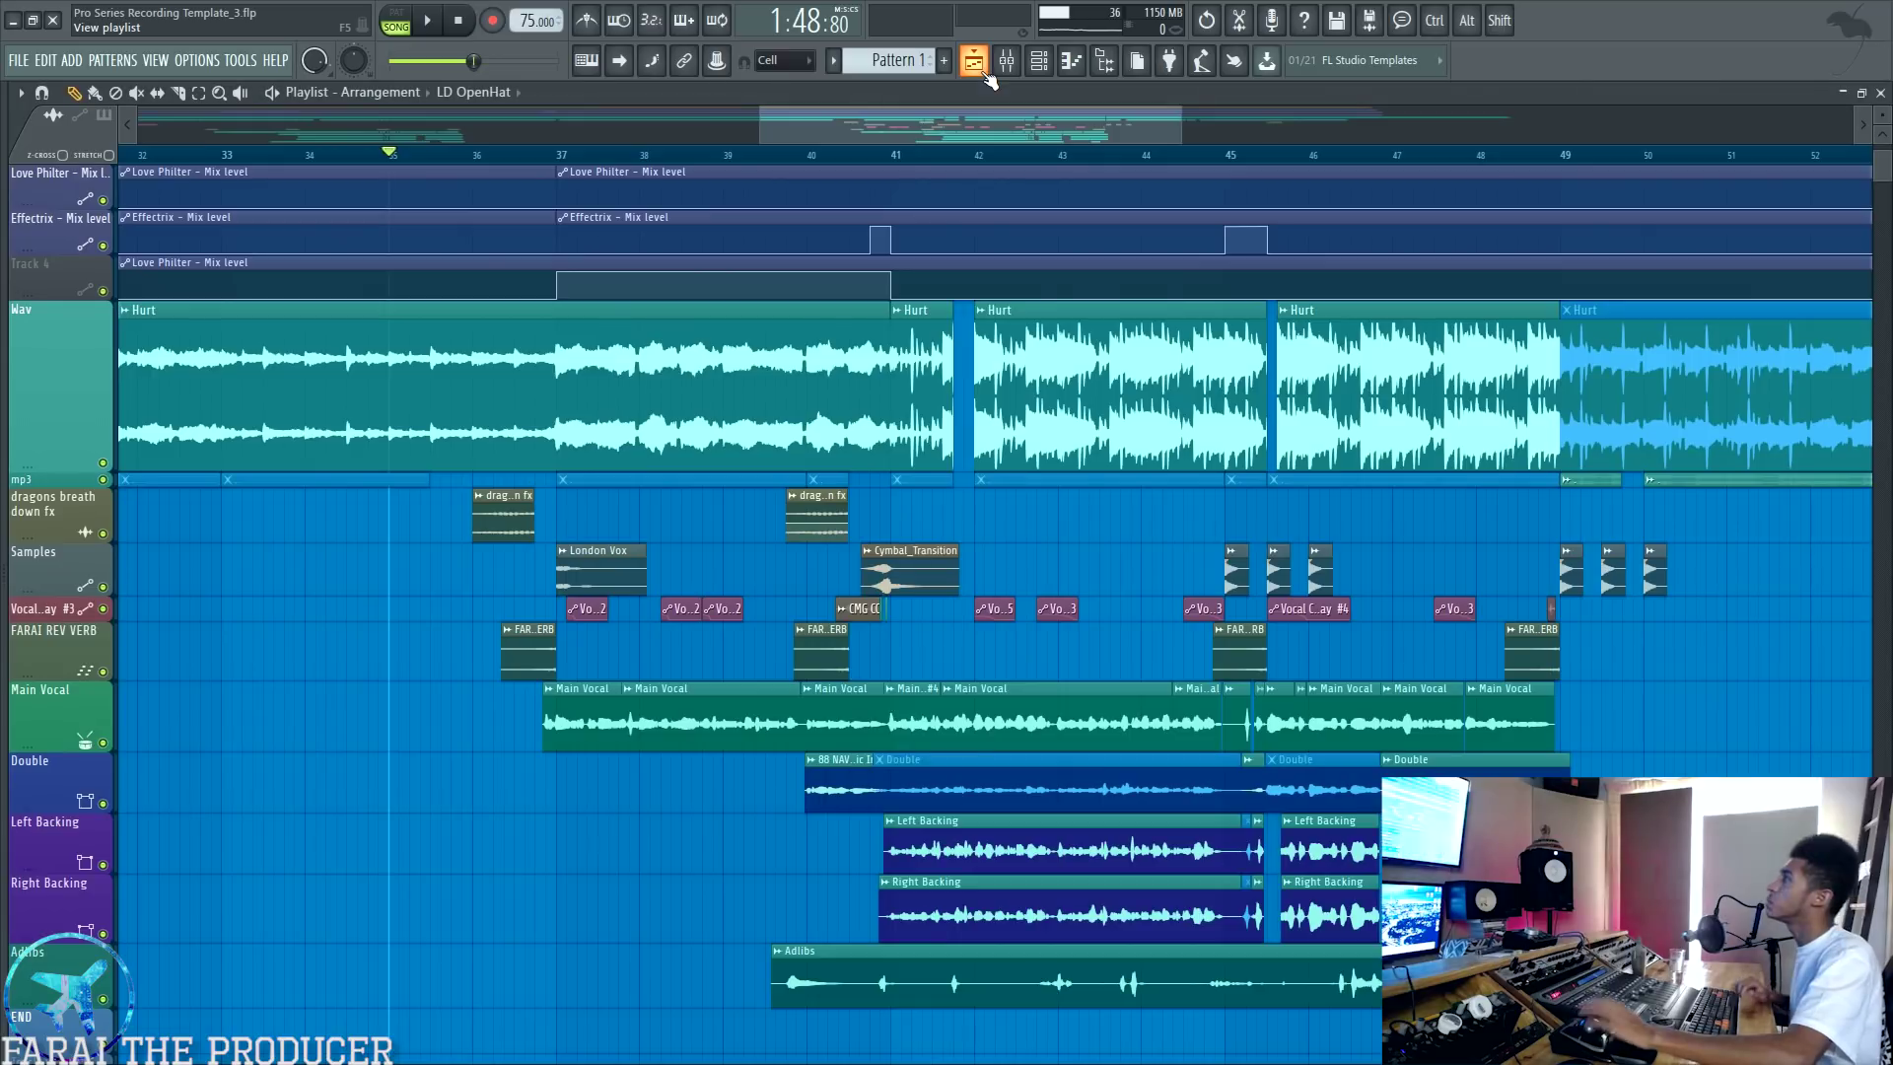
{"action": "left_click", "coordinate": [998, 55]}
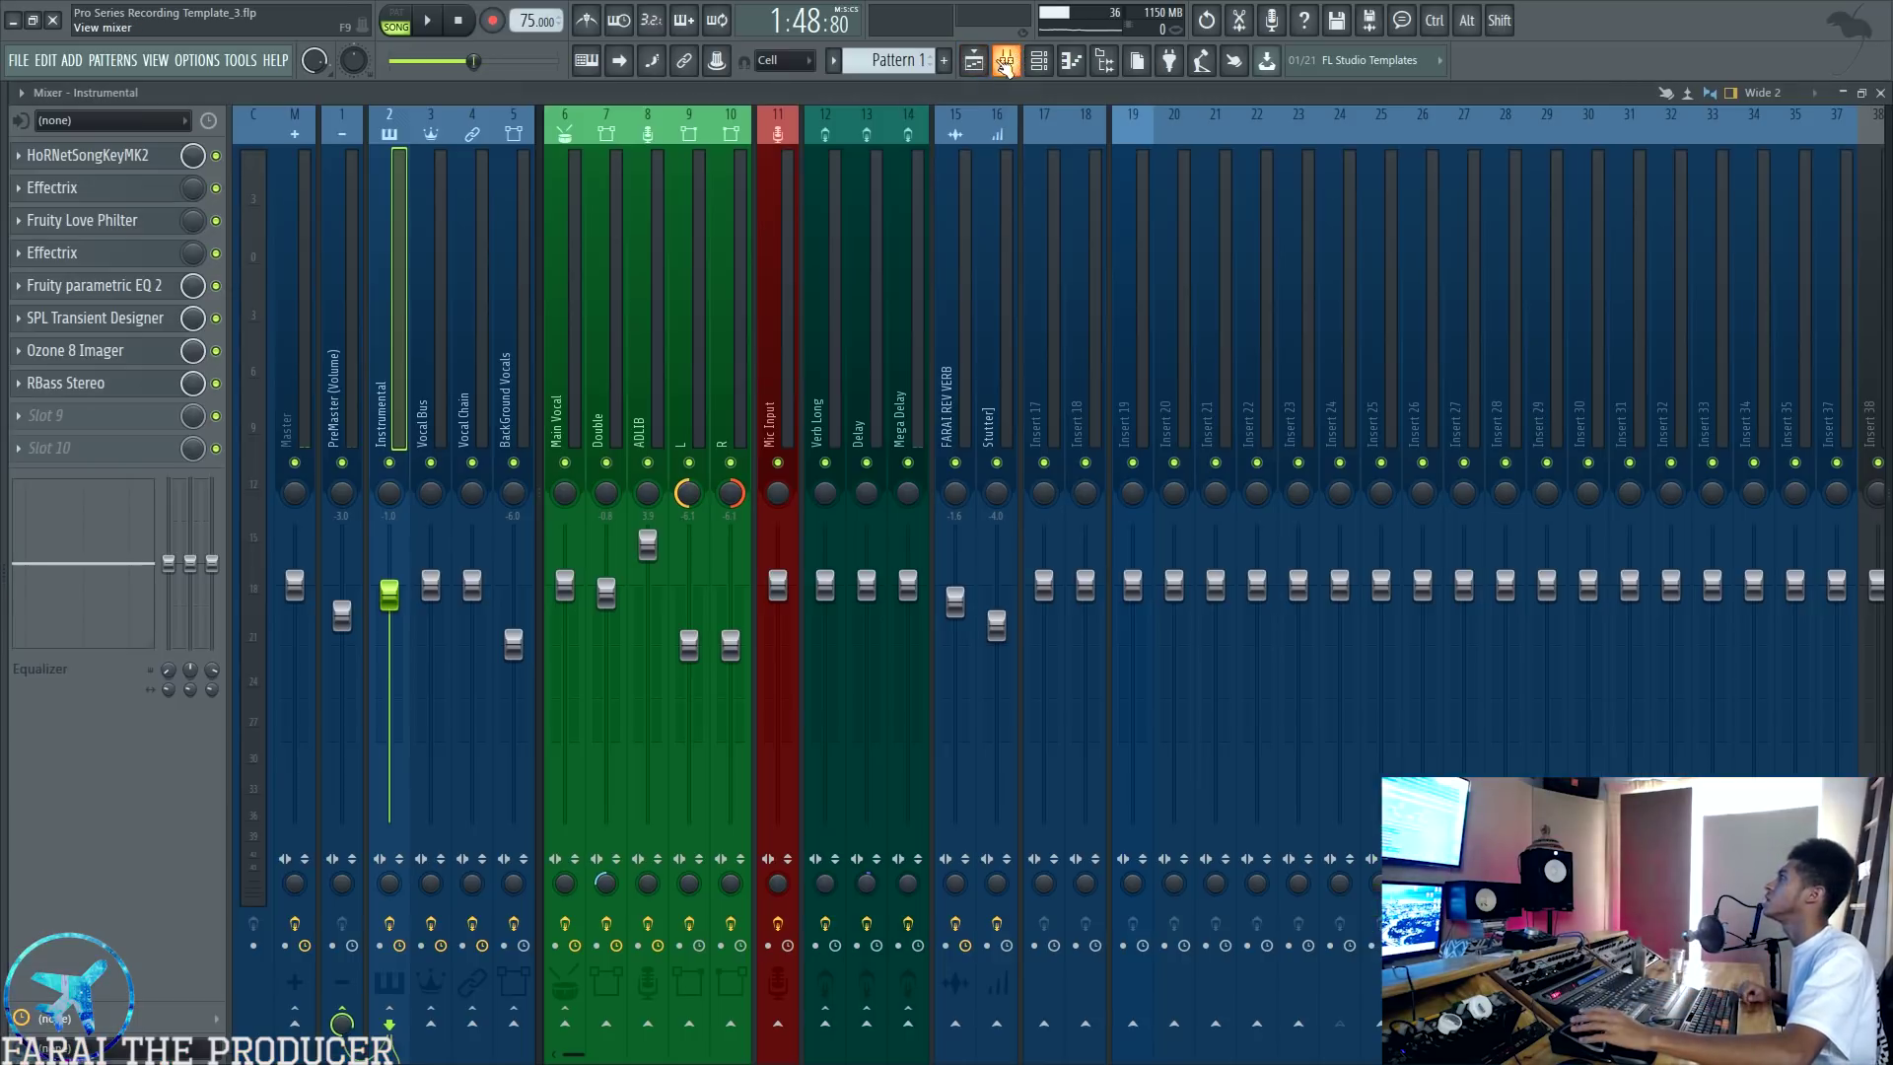
{"action": "left_click", "coordinate": [577, 313]}
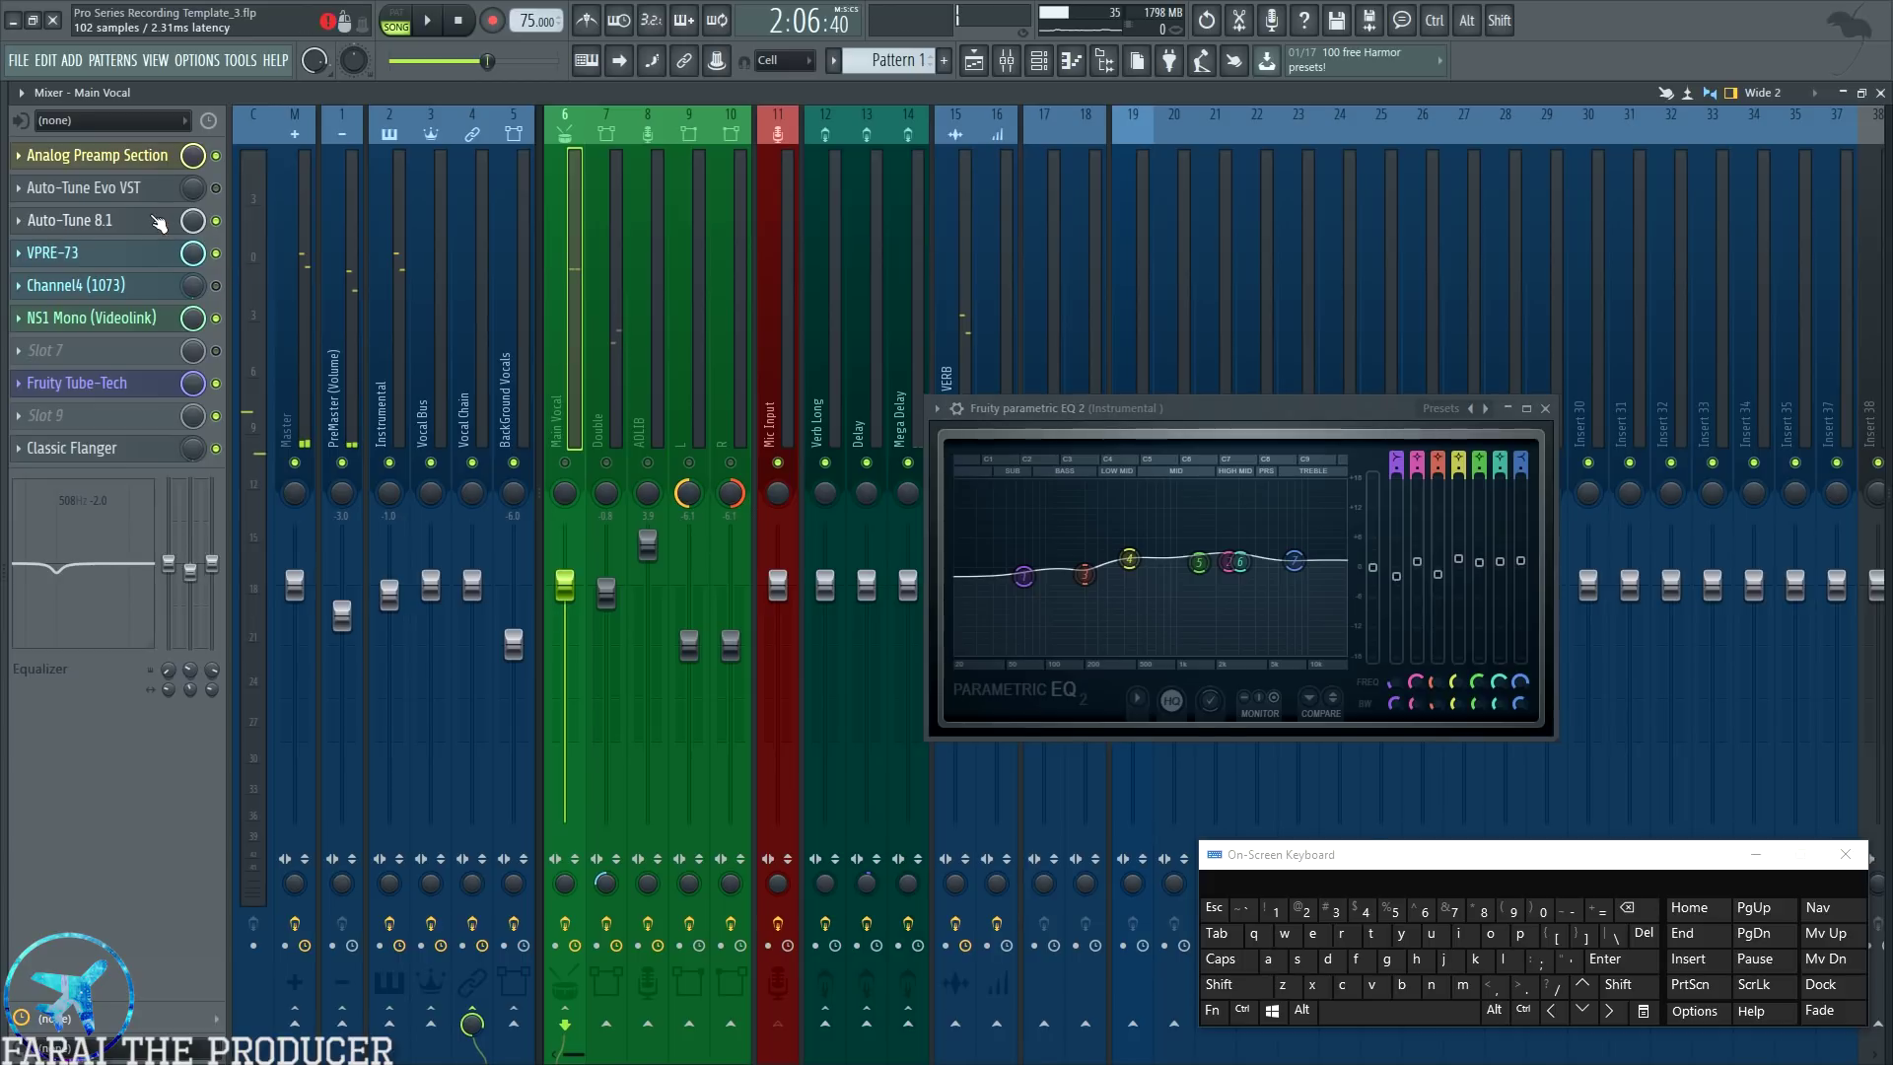
{"action": "left_click", "coordinate": [158, 222]}
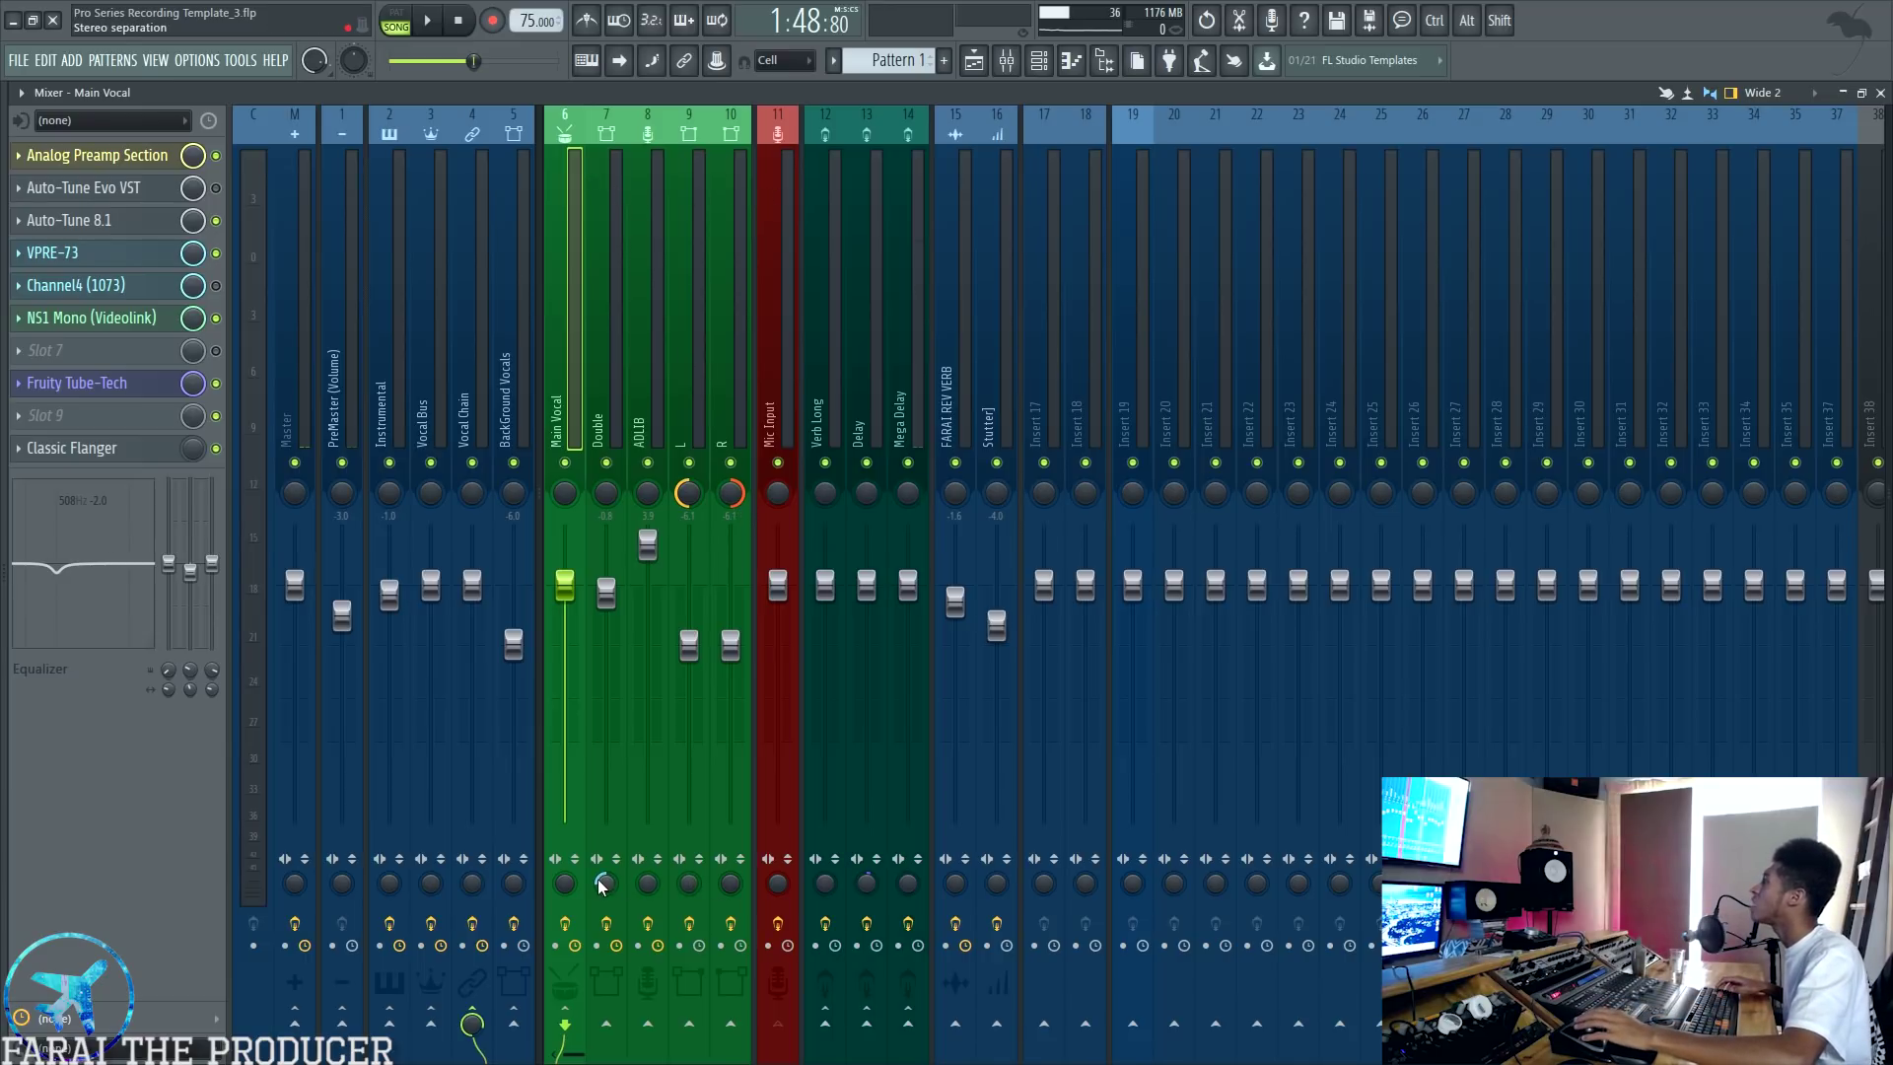
Step: Bring up the On-Screen Keyboard and move it clear of the mixer's track controls
{"action": "key", "text": "super"}
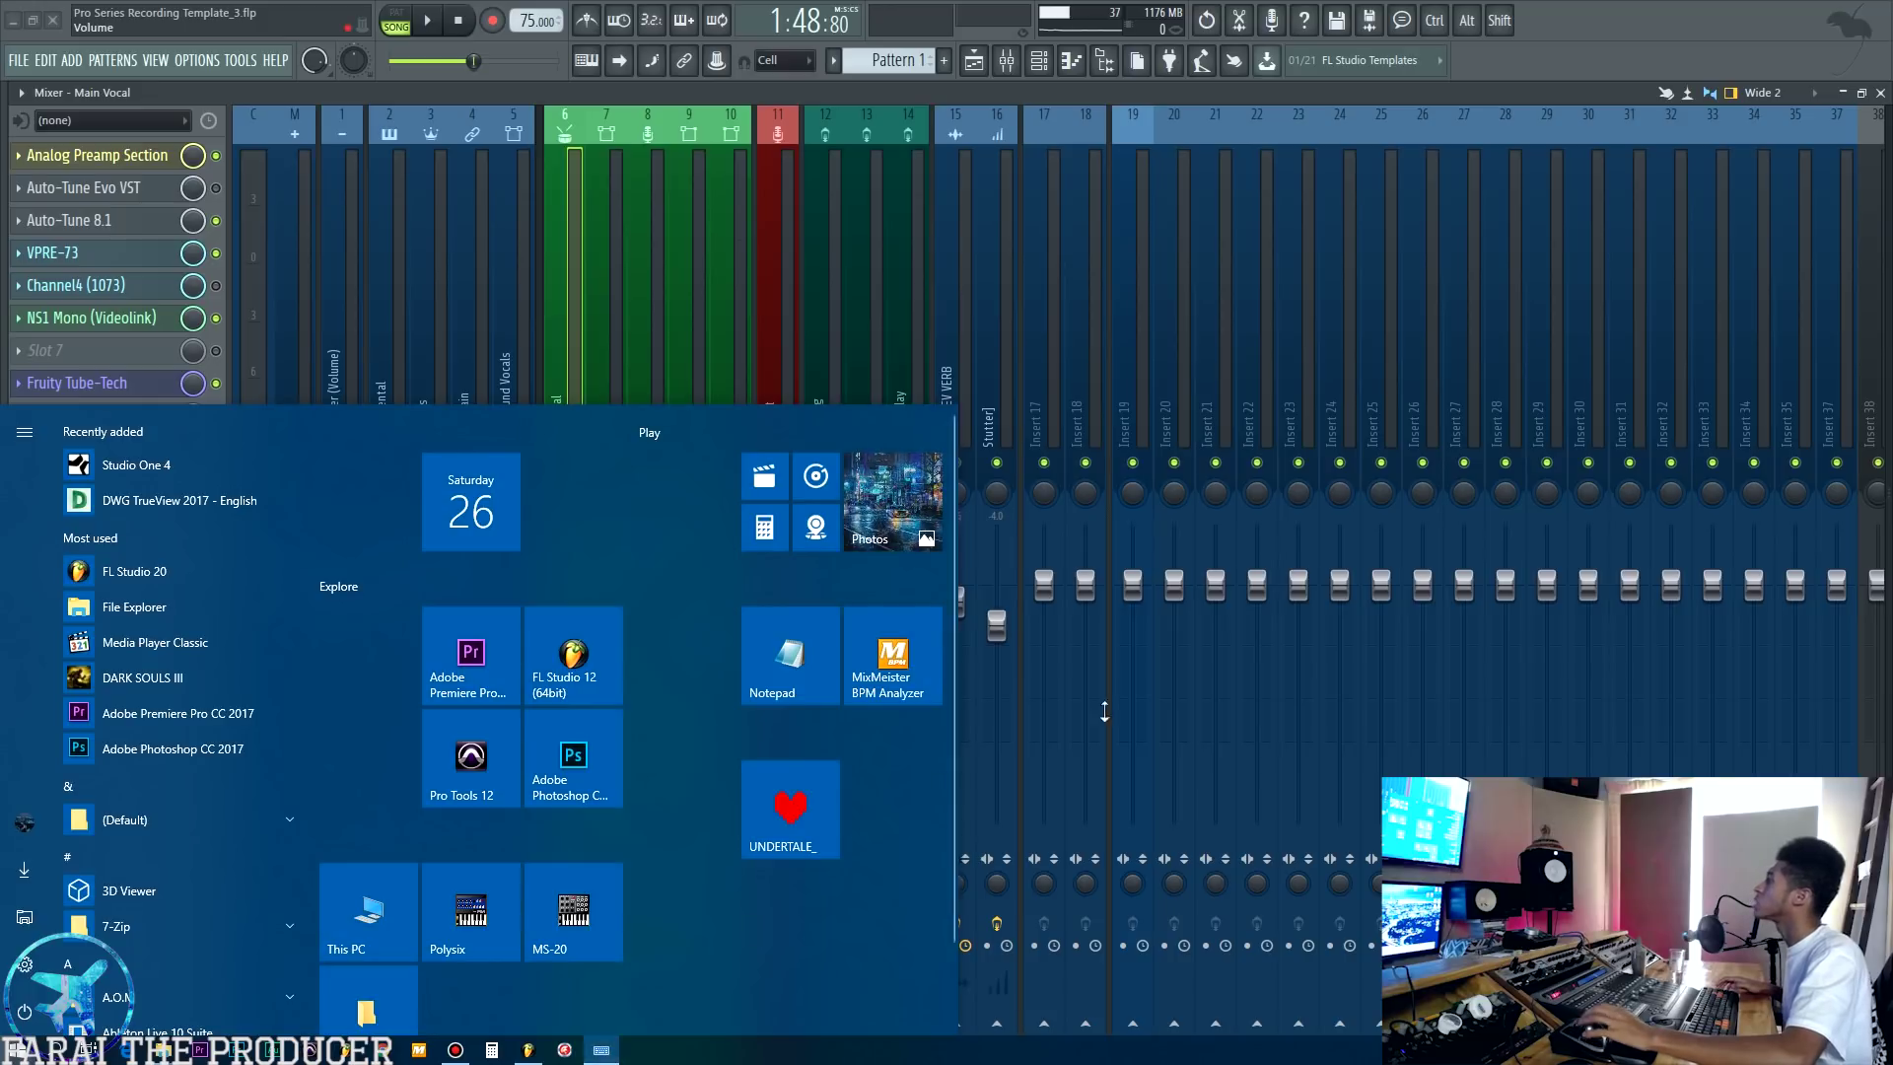
{"action": "key", "text": "super"}
{"action": "left_click_drag", "start_coordinate": [1318, 775], "coordinate": [1495, 892]}
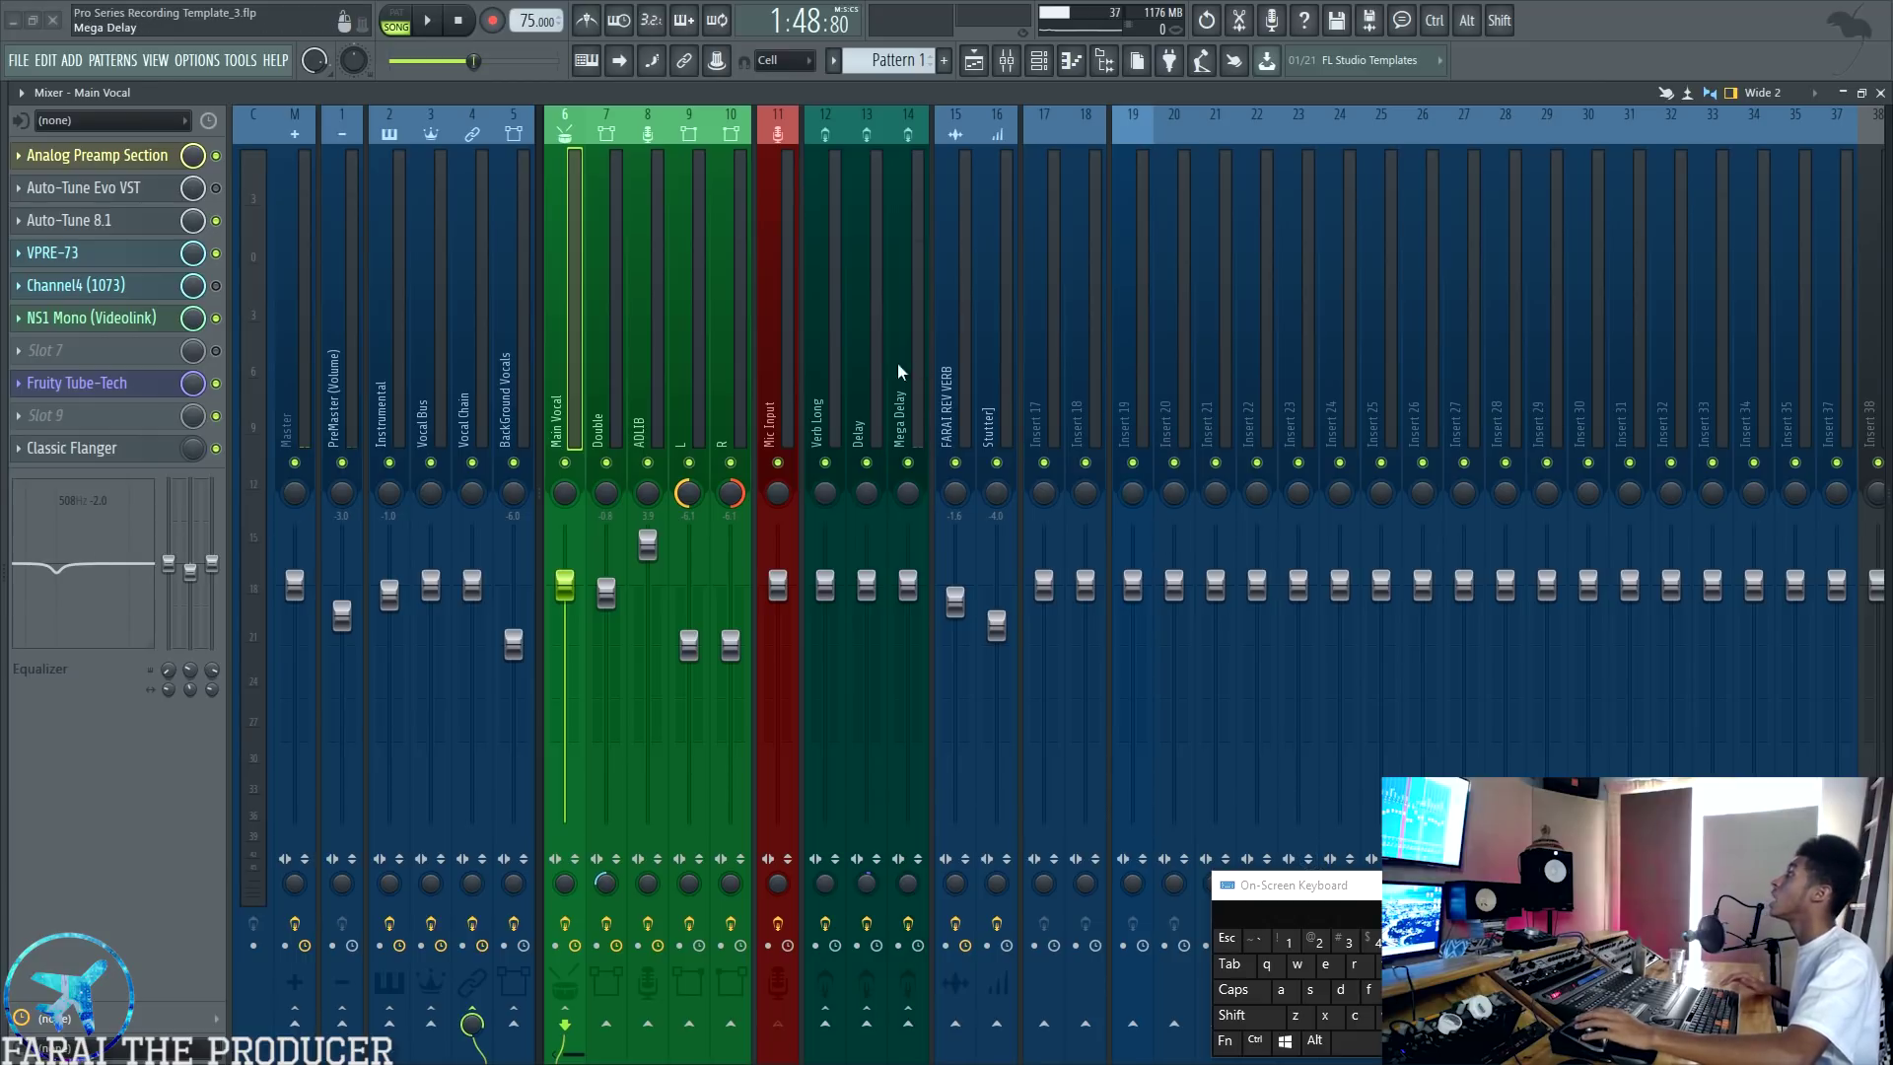
Step: Select the Mic Input track and check the installed edition and version in the About settings, then close the settings
{"action": "left_click", "coordinate": [790, 362]}
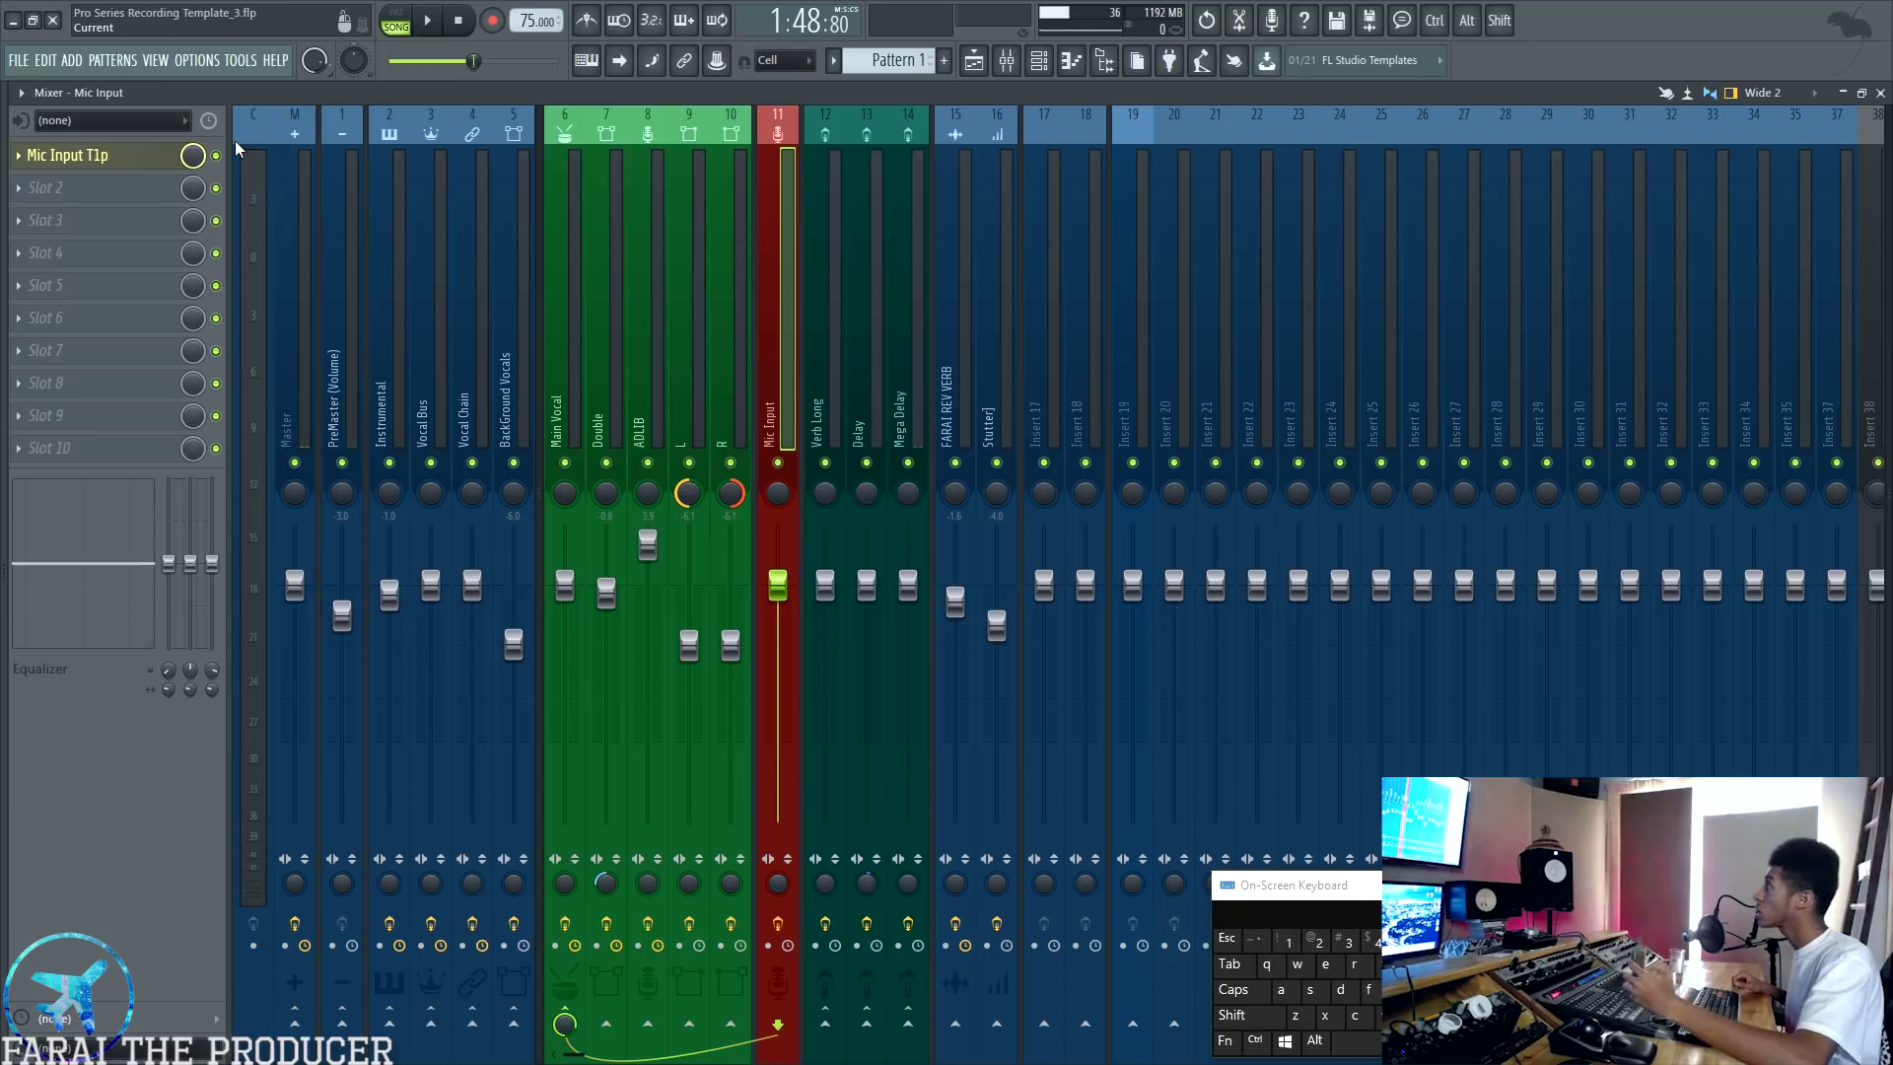
{"action": "left_click", "coordinate": [193, 63]}
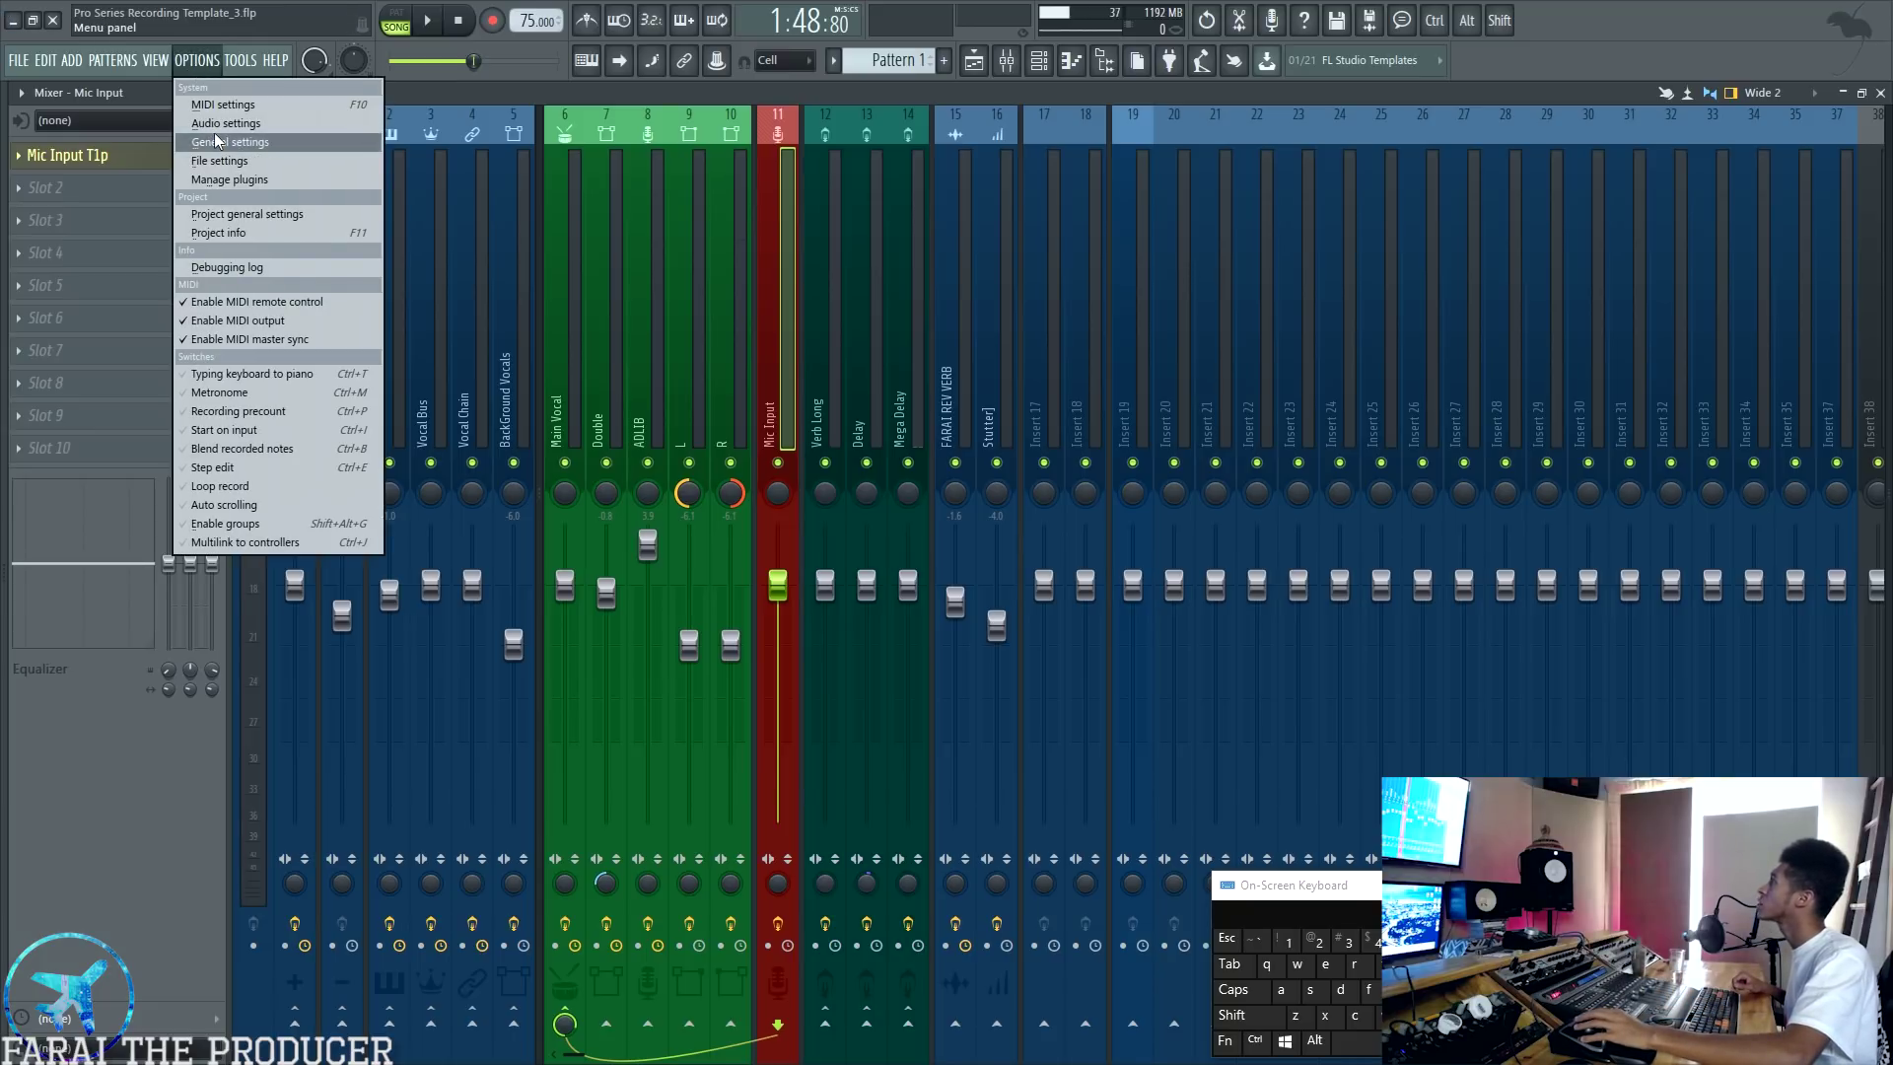
{"action": "left_click", "coordinate": [217, 141]}
{"action": "left_click", "coordinate": [1022, 276]}
{"action": "left_click", "coordinate": [996, 266]}
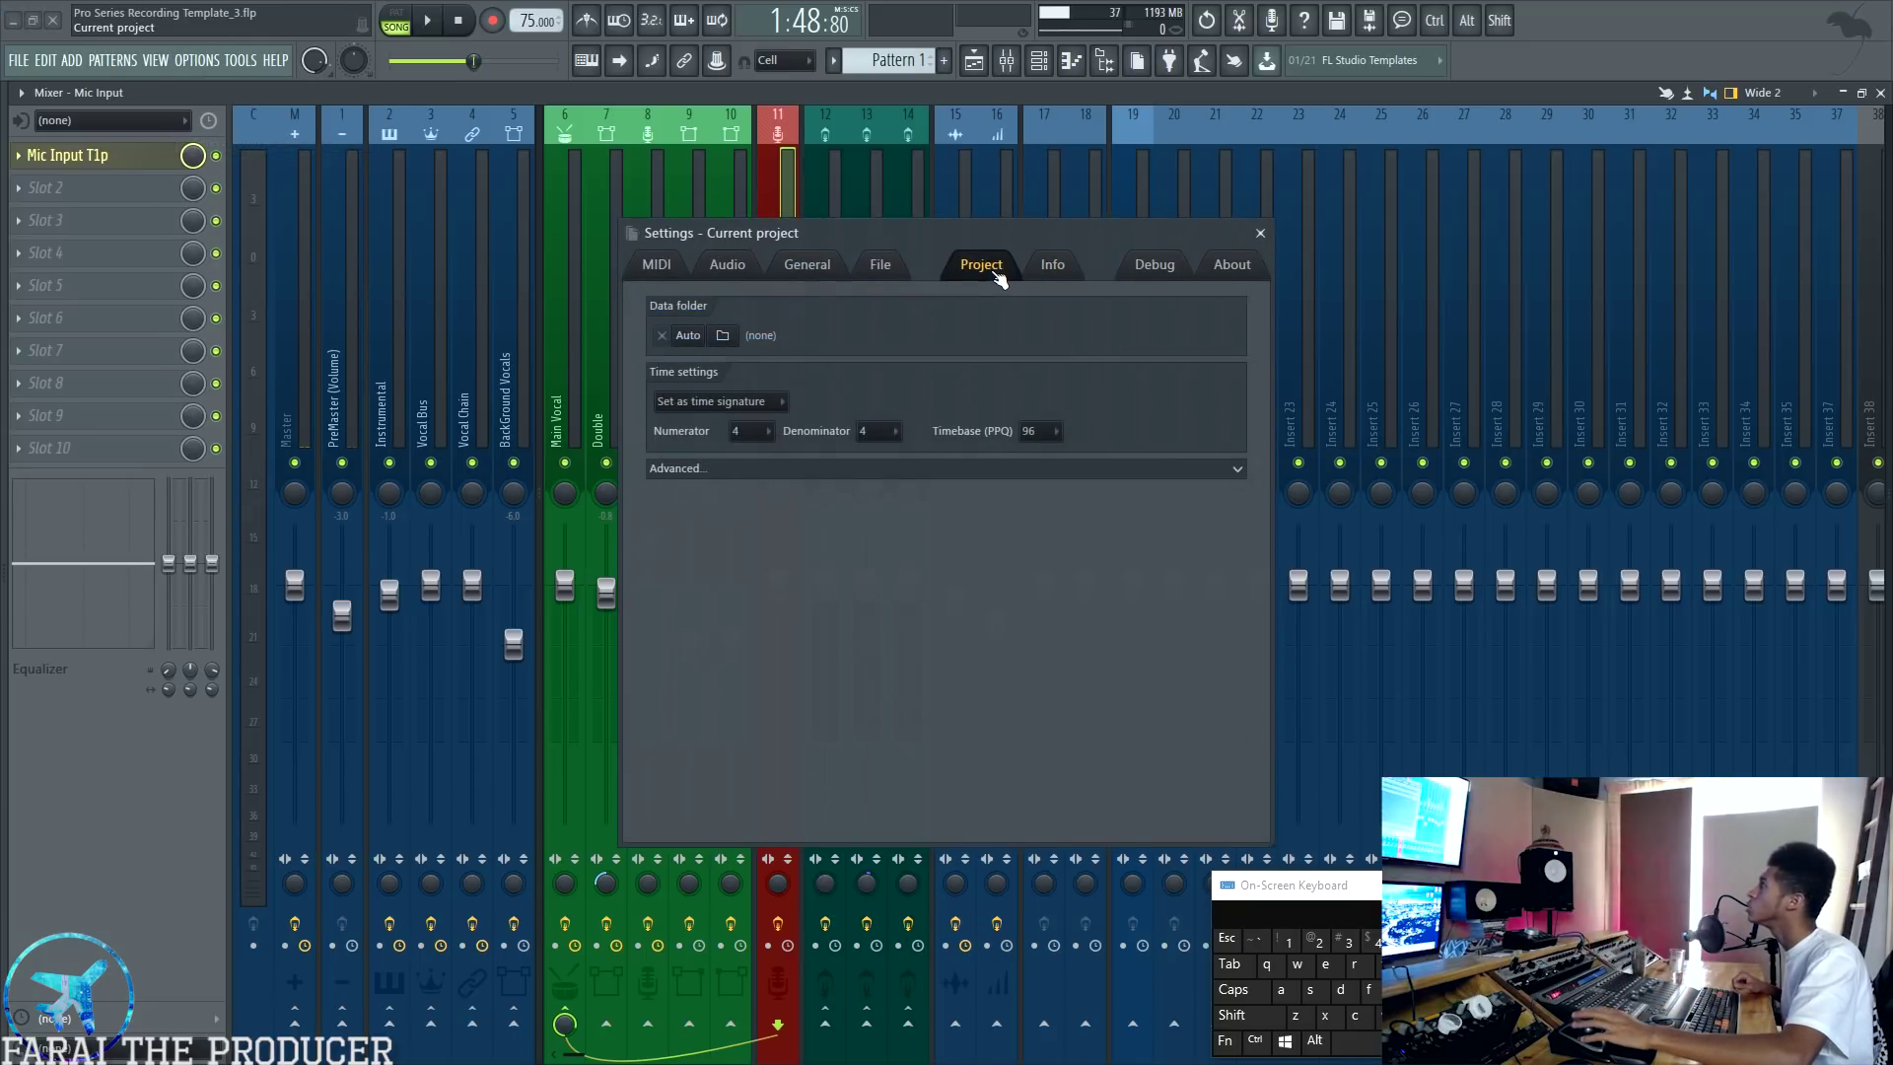
{"action": "left_click", "coordinate": [1235, 266]}
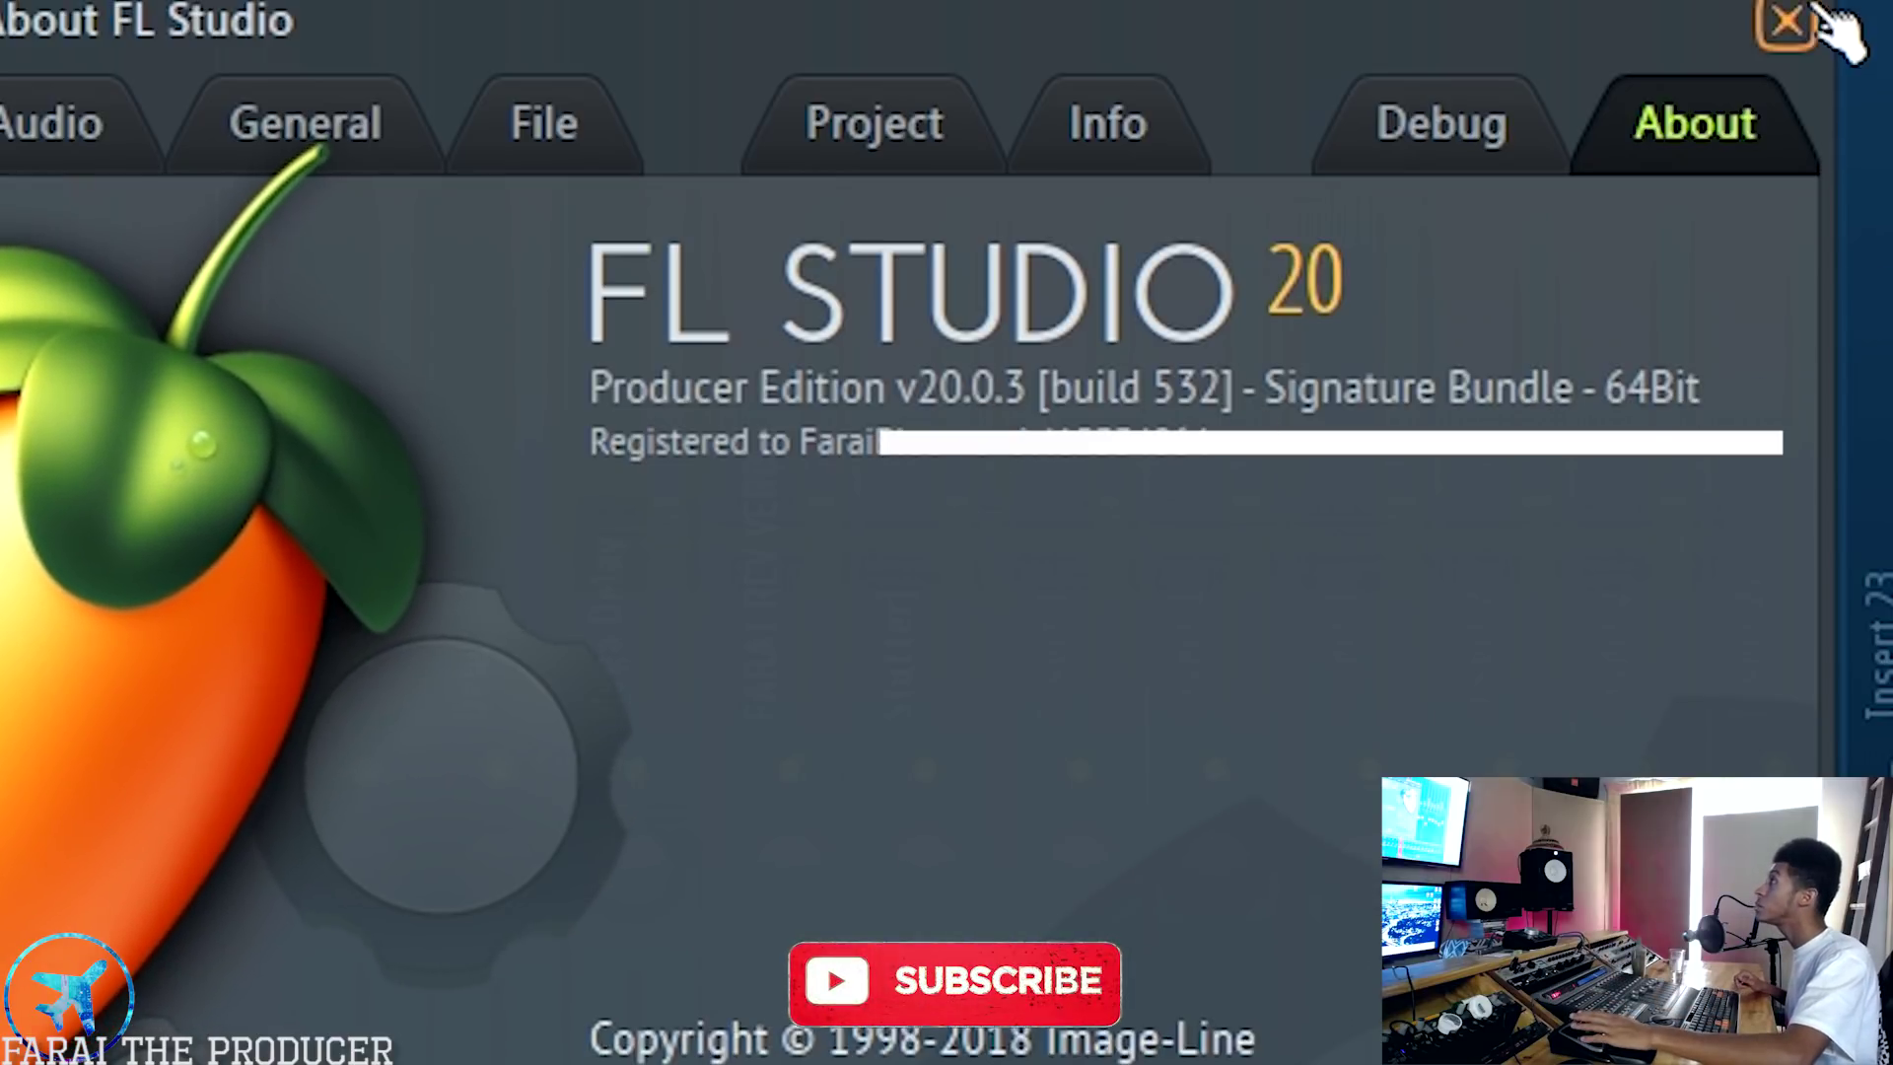
{"action": "left_click", "coordinate": [1789, 22]}
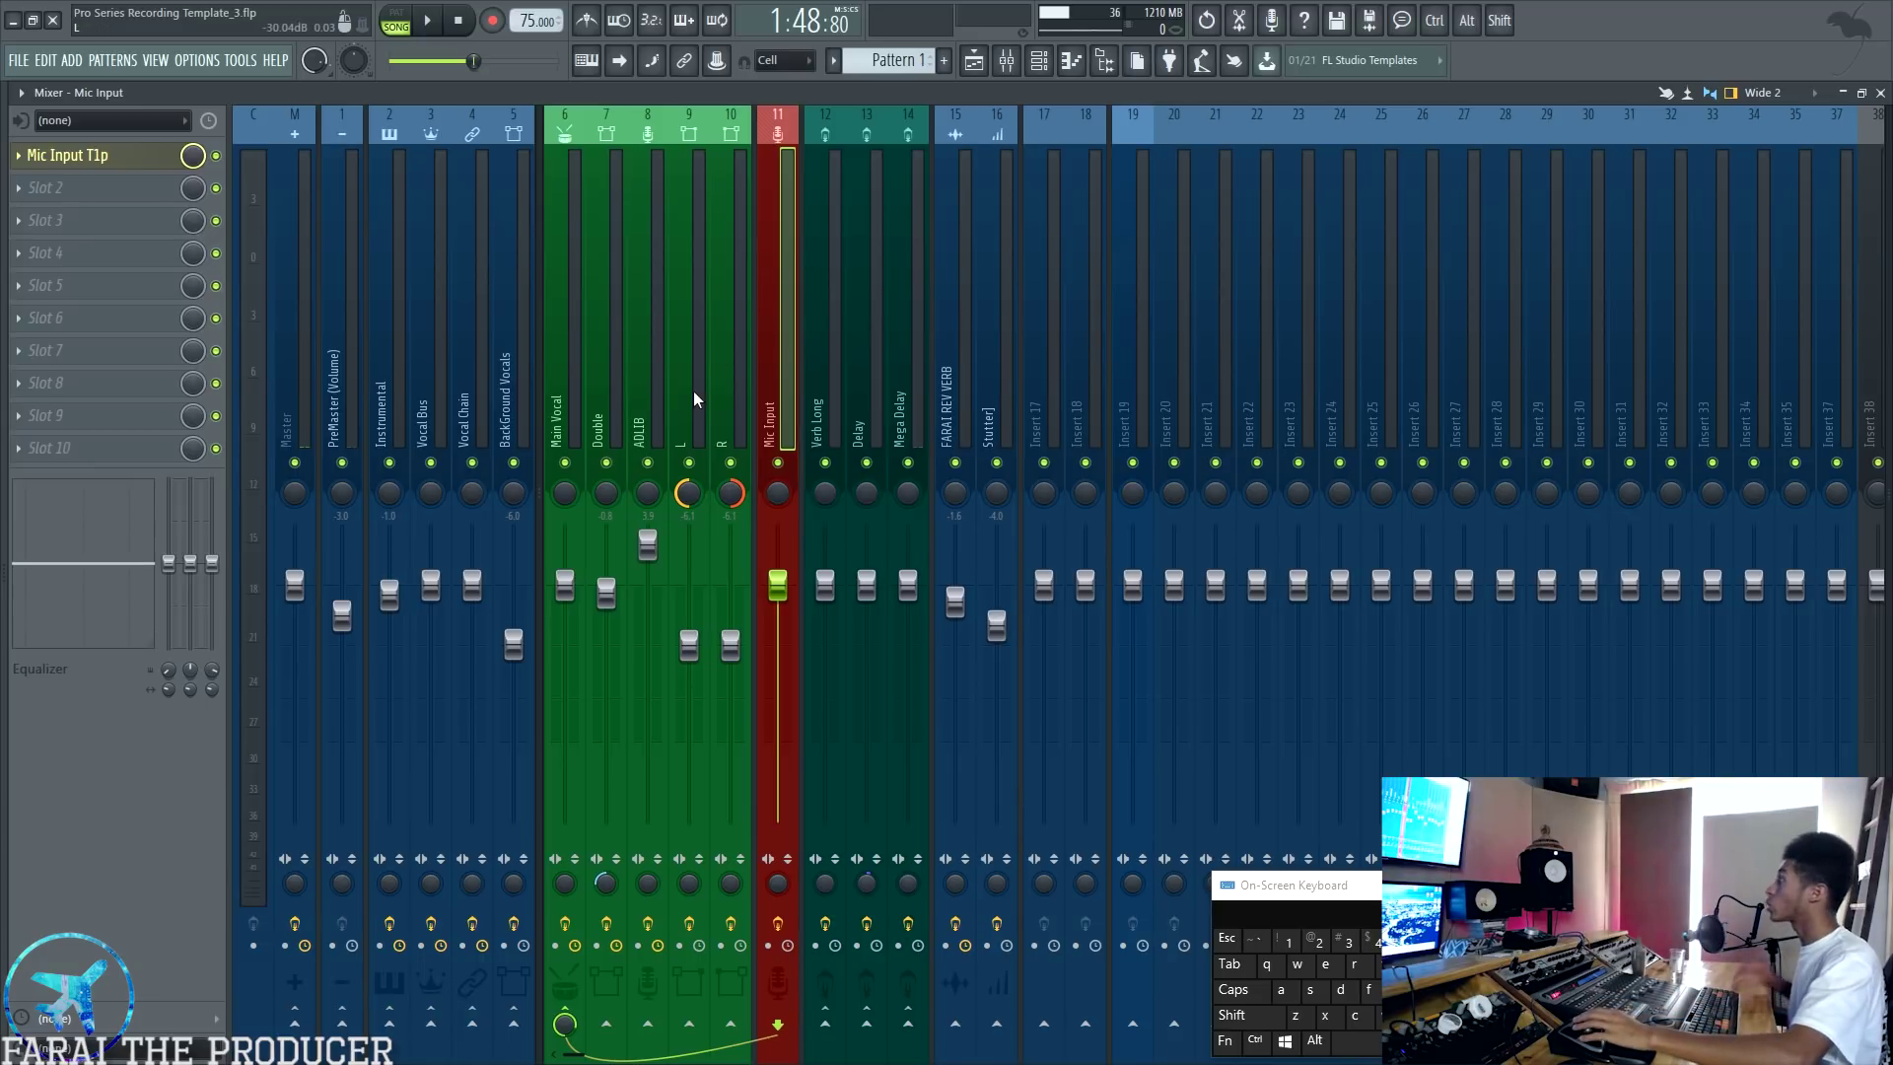
Step: Demonstrate exclusive Mic Input routing by sending it in turn to Double, ADLIB, L and R, then back to Main Vocal
{"action": "key", "text": "ctrl"}
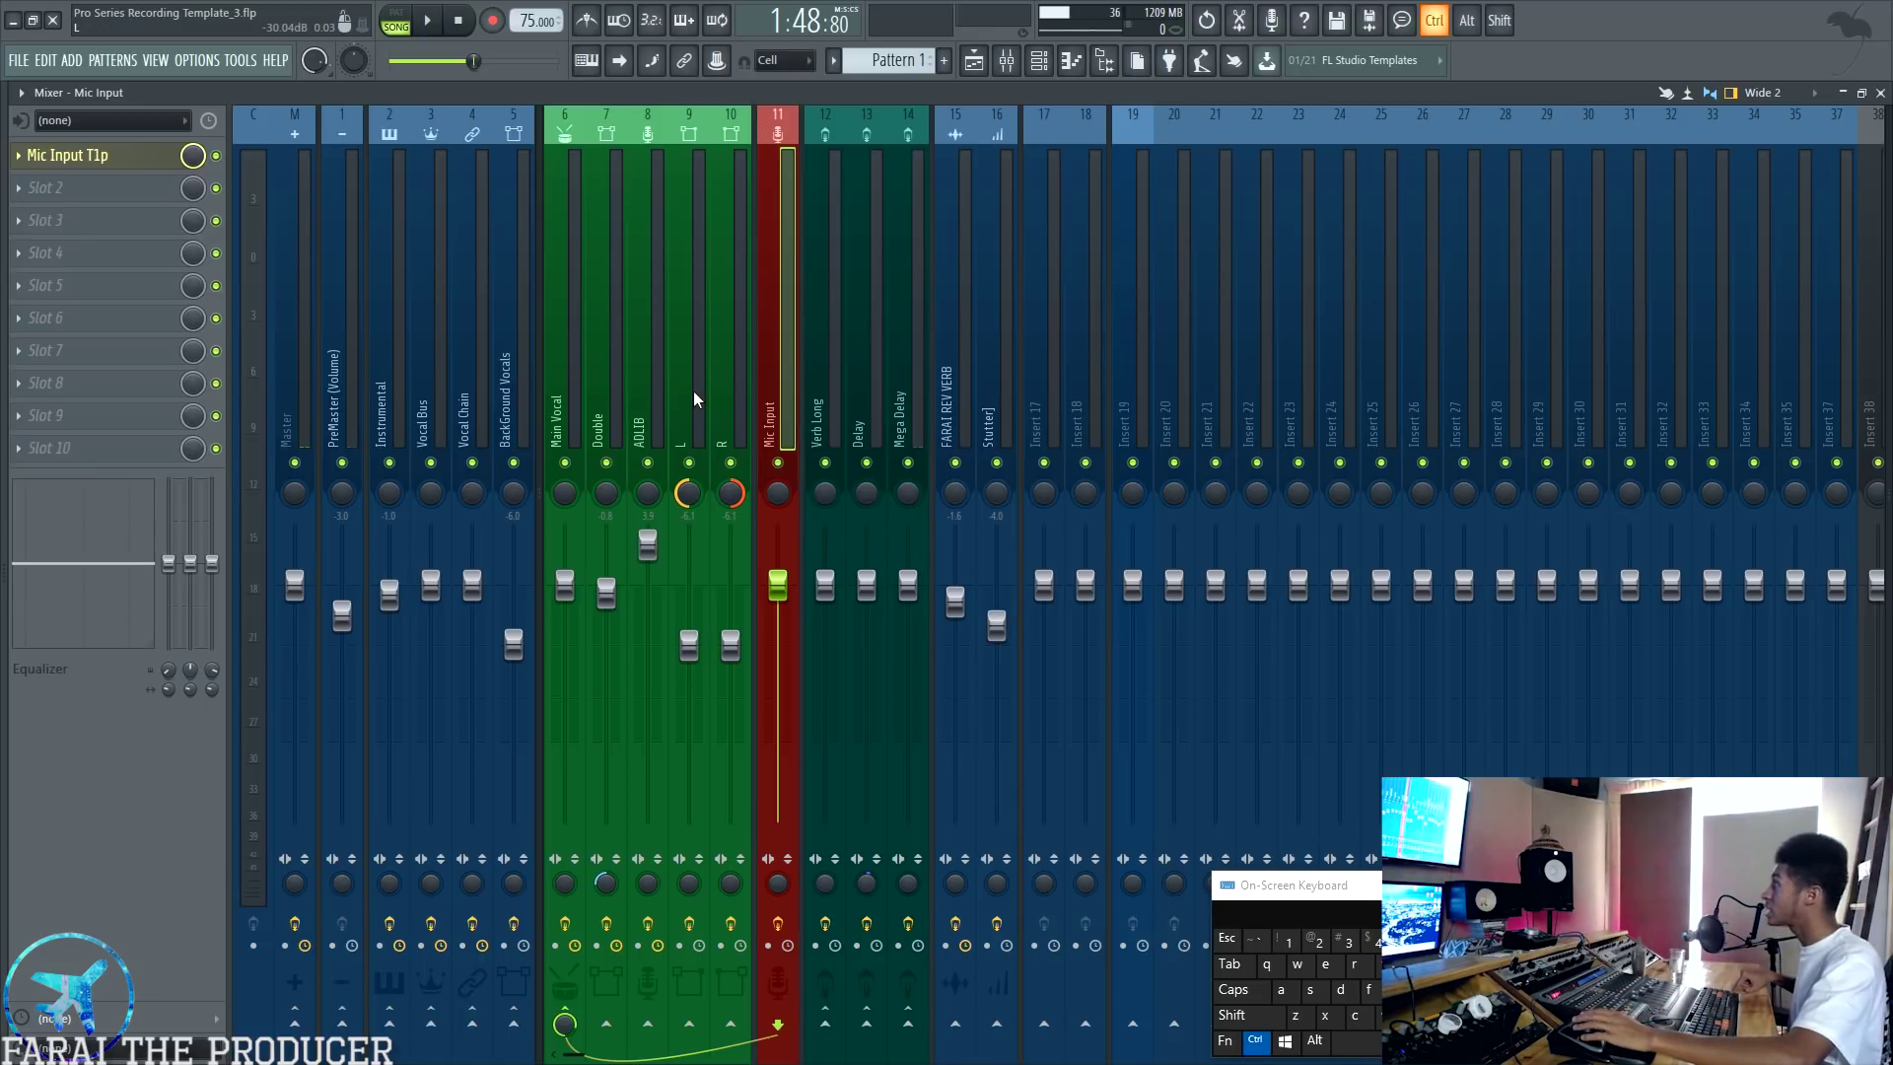
{"action": "left_click", "coordinate": [606, 1024], "text": "ctrl"}
{"action": "left_click", "coordinate": [647, 1025], "text": "ctrl"}
{"action": "left_click", "coordinate": [689, 1026], "text": "ctrl"}
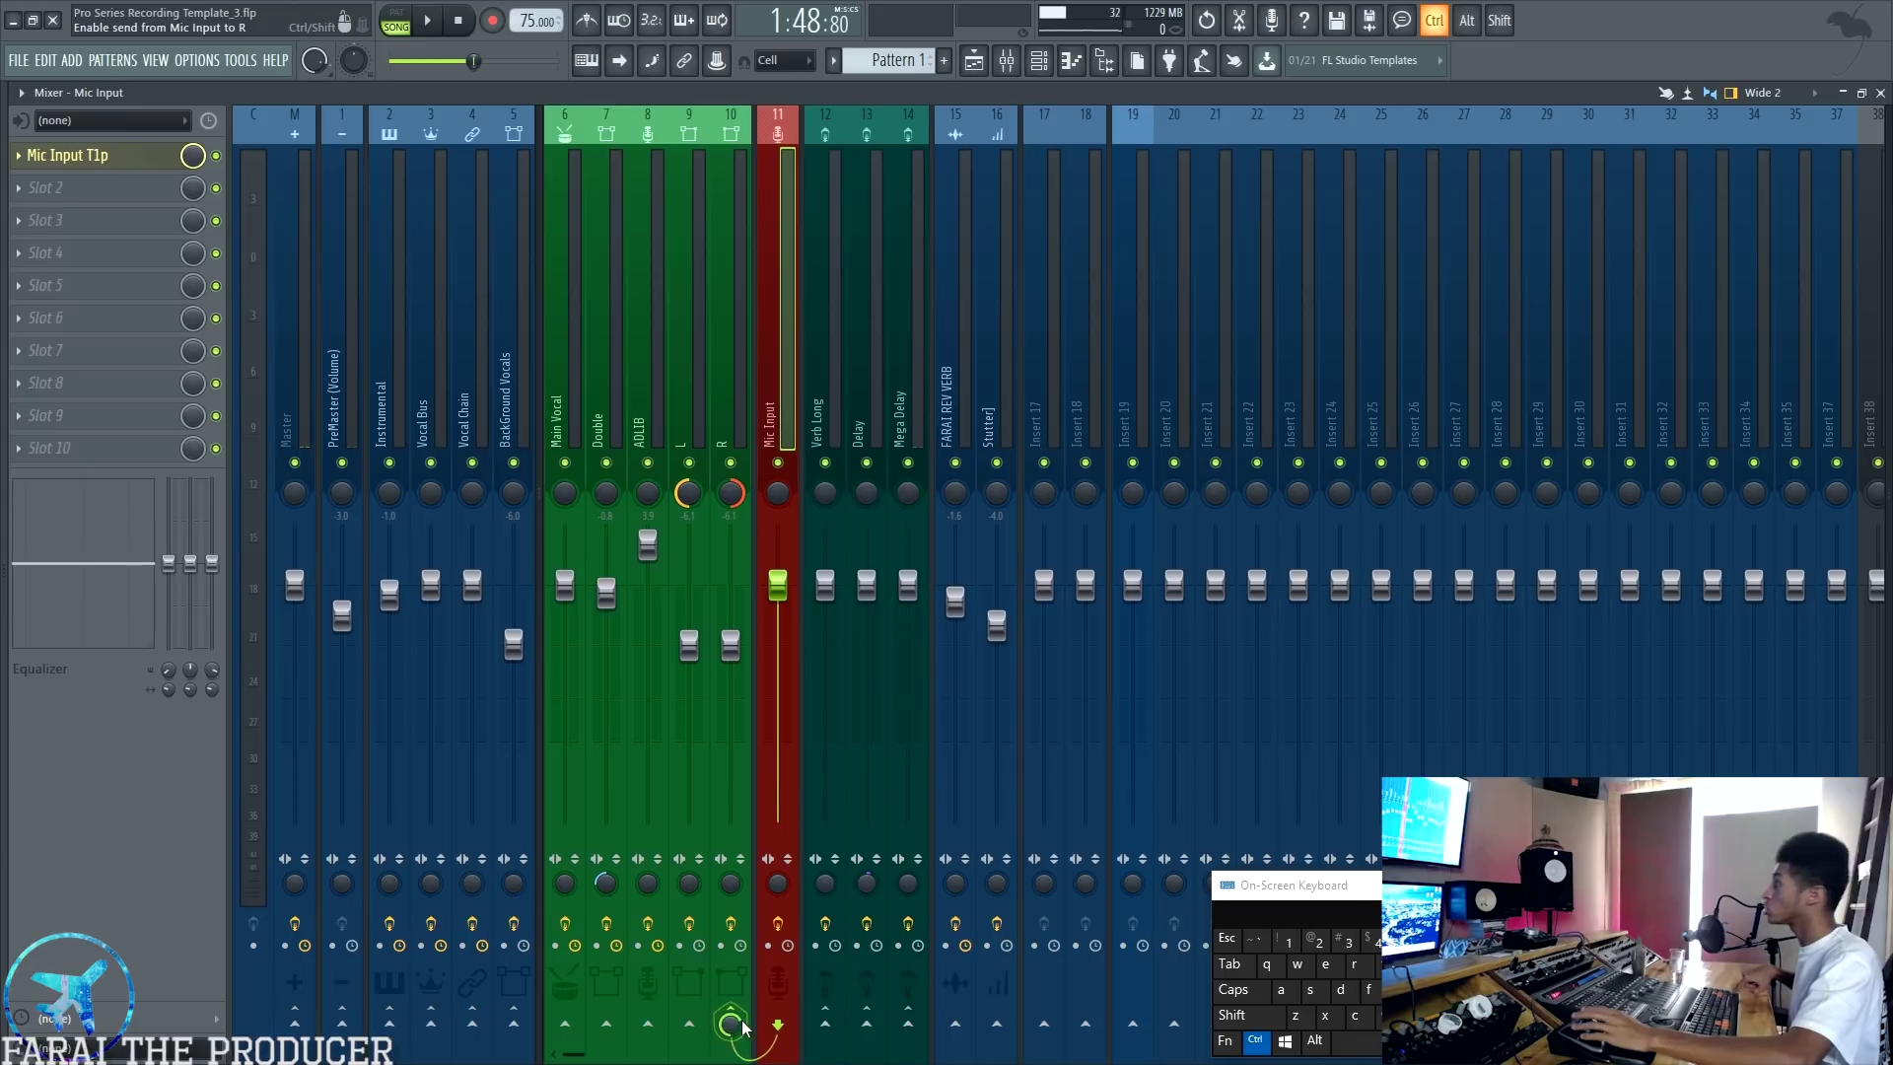
{"action": "left_click", "coordinate": [565, 1025], "text": "ctrl"}
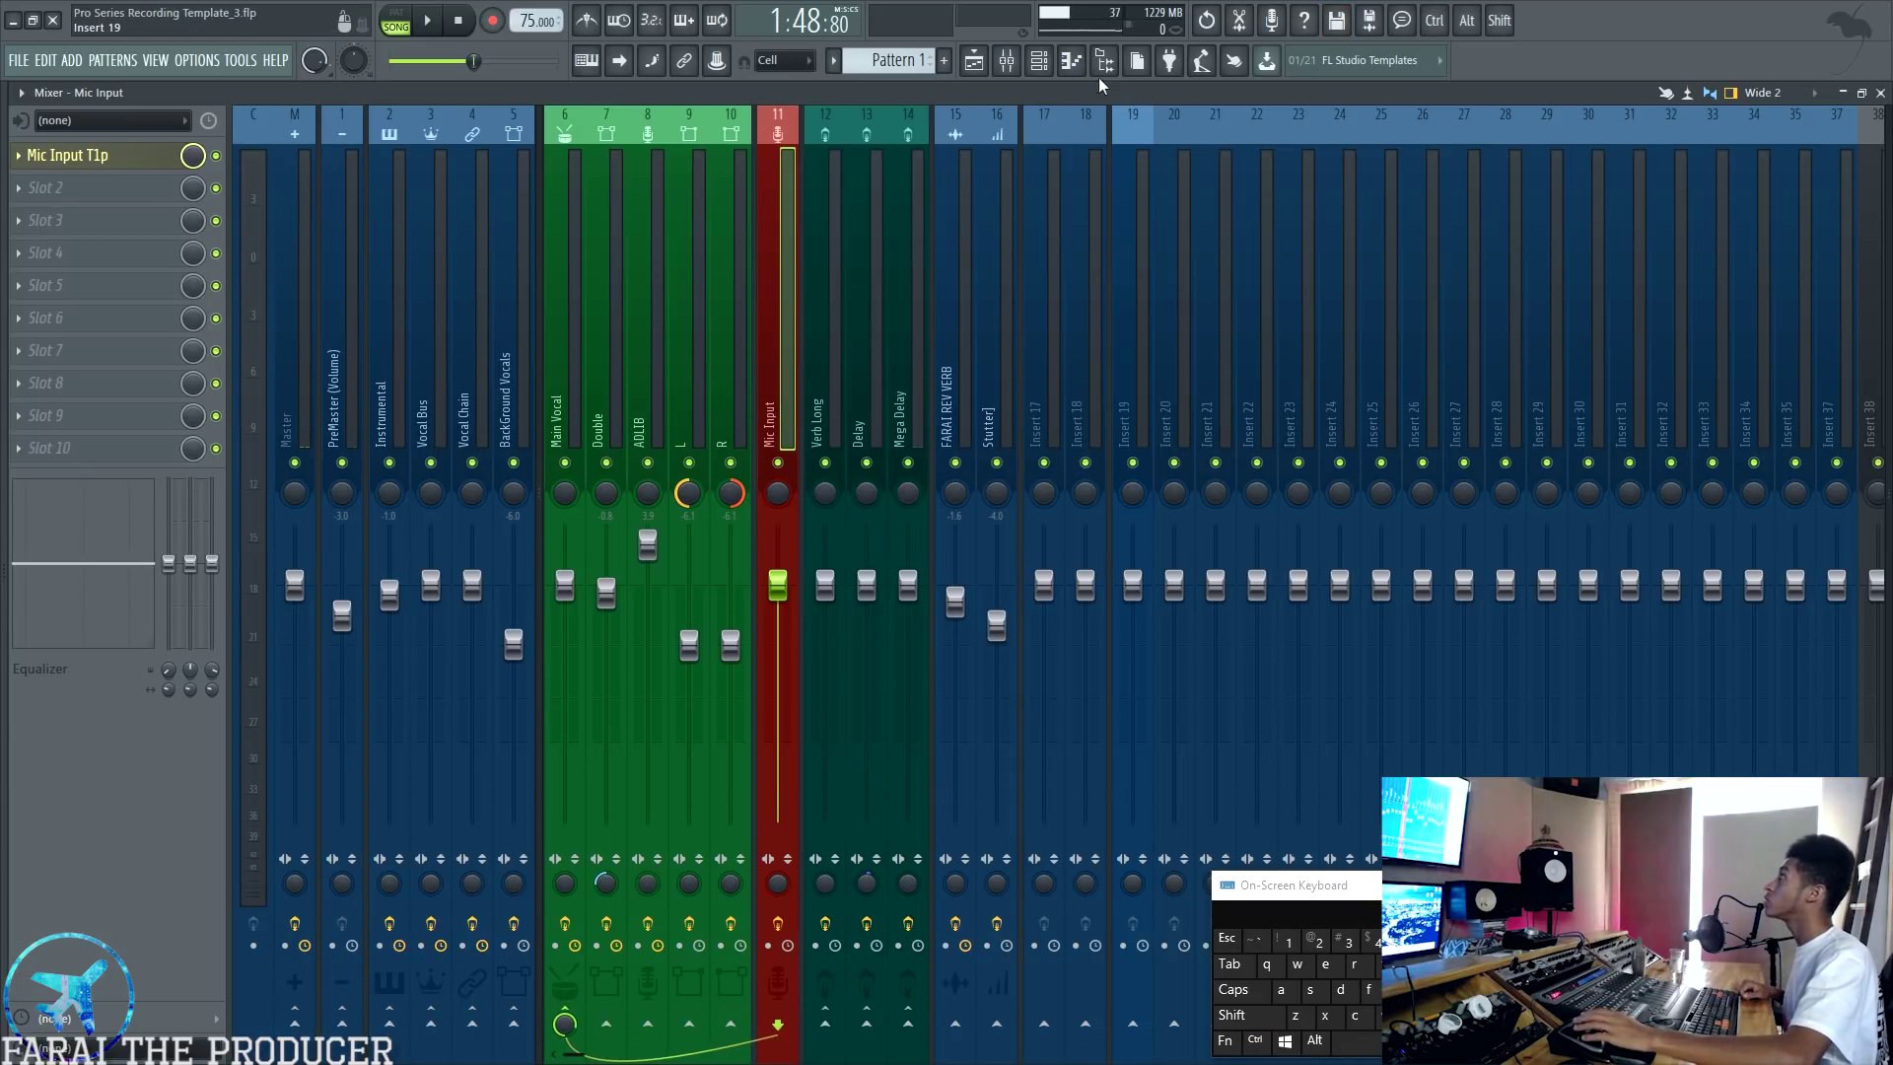
Step: Open a Main Vocal clip's channel settings from the playlist and compare its track assignment with the Main Vocal mixer track
{"action": "left_click", "coordinate": [973, 60]}
{"action": "double_click", "coordinate": [984, 717]}
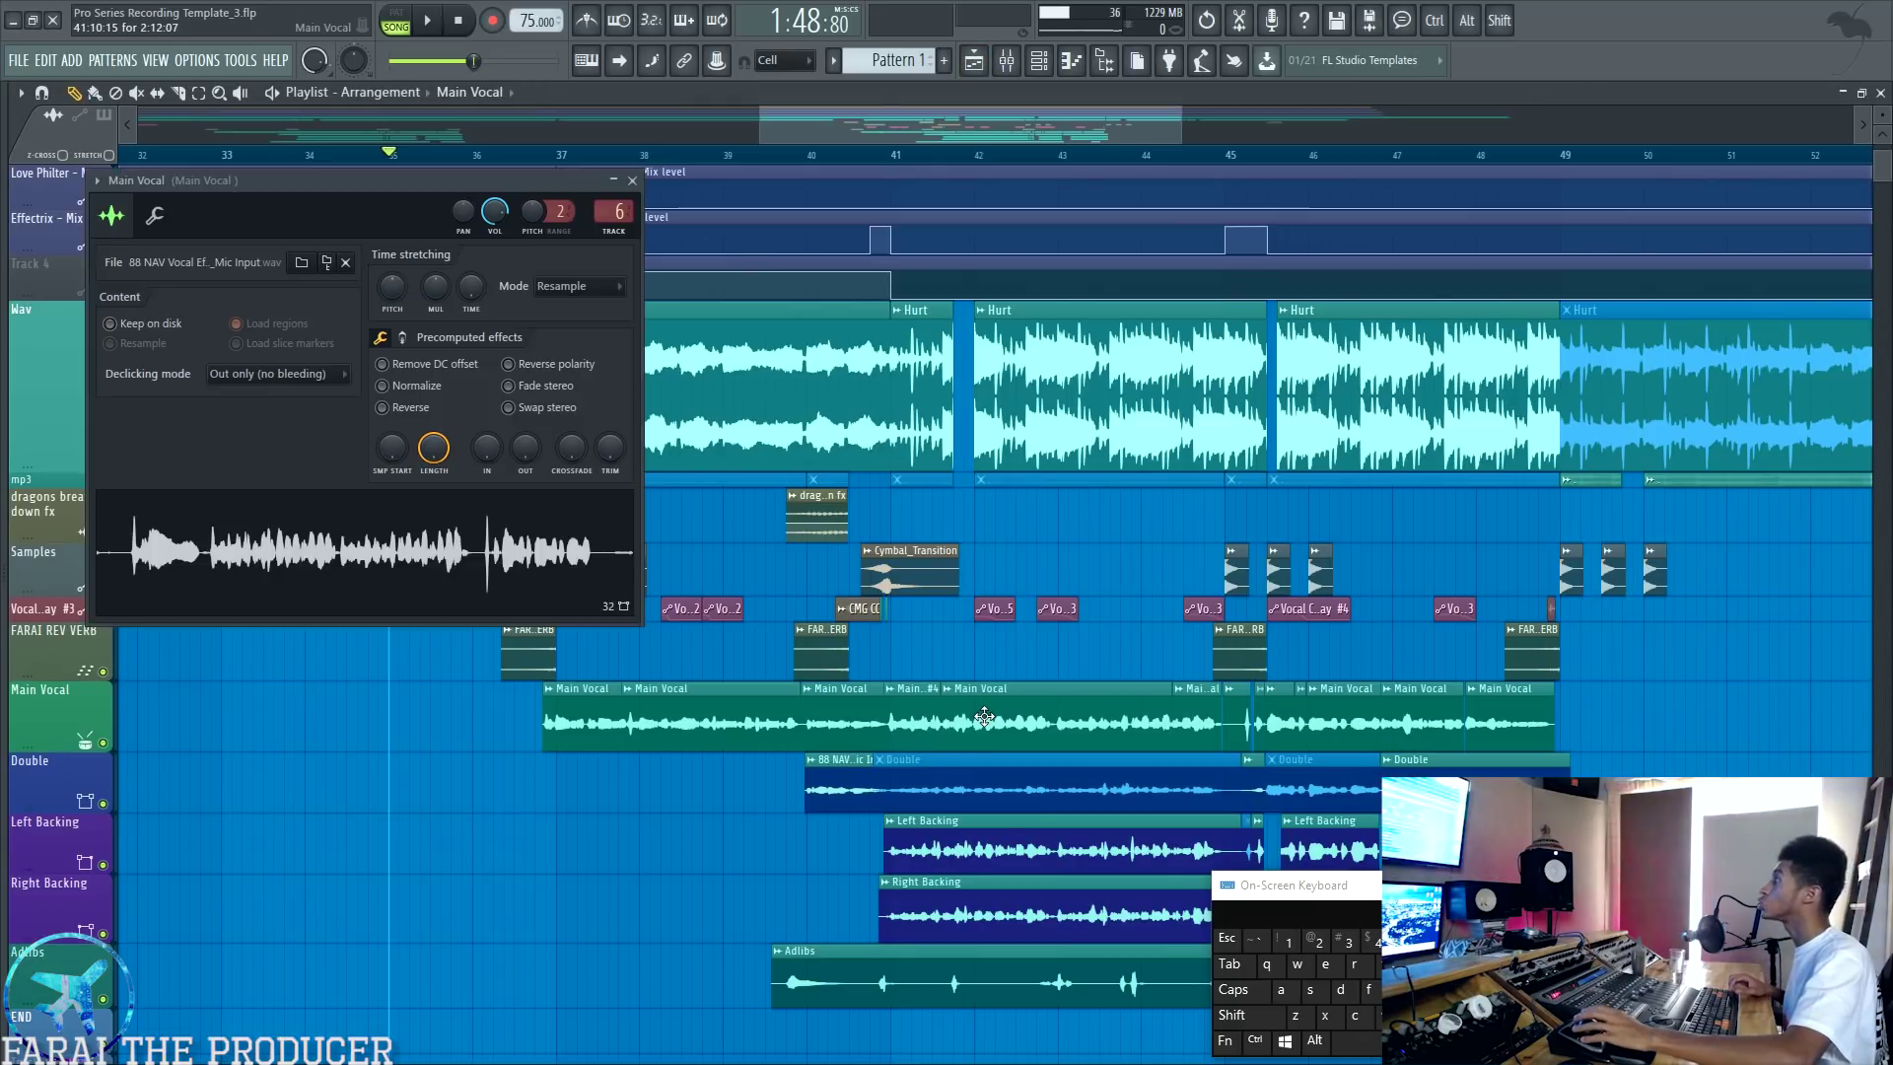
{"action": "left_click", "coordinate": [1006, 61]}
{"action": "left_click_drag", "start_coordinate": [591, 181], "coordinate": [1499, 239]}
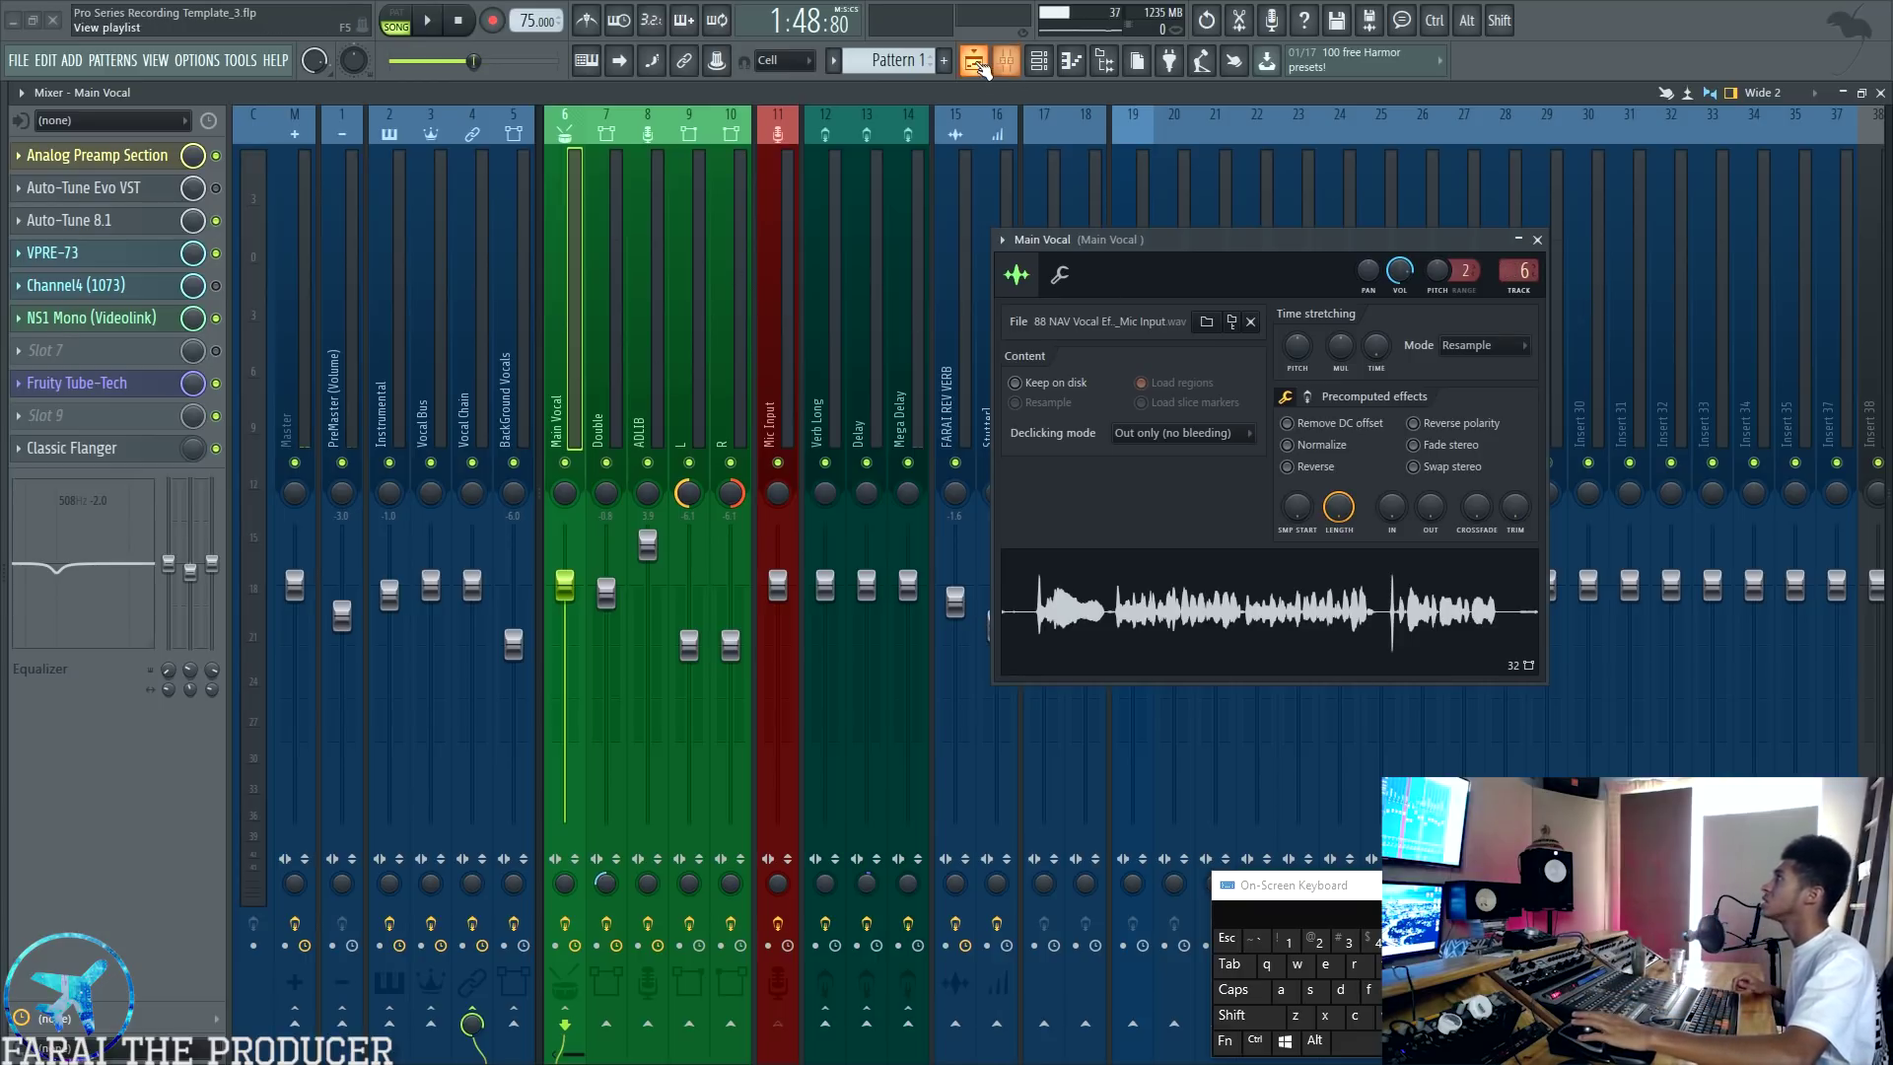
Step: Change the first clip on the Double playlist track from the 88 NAV Vocal recording name to Double
{"action": "left_click", "coordinate": [974, 60]}
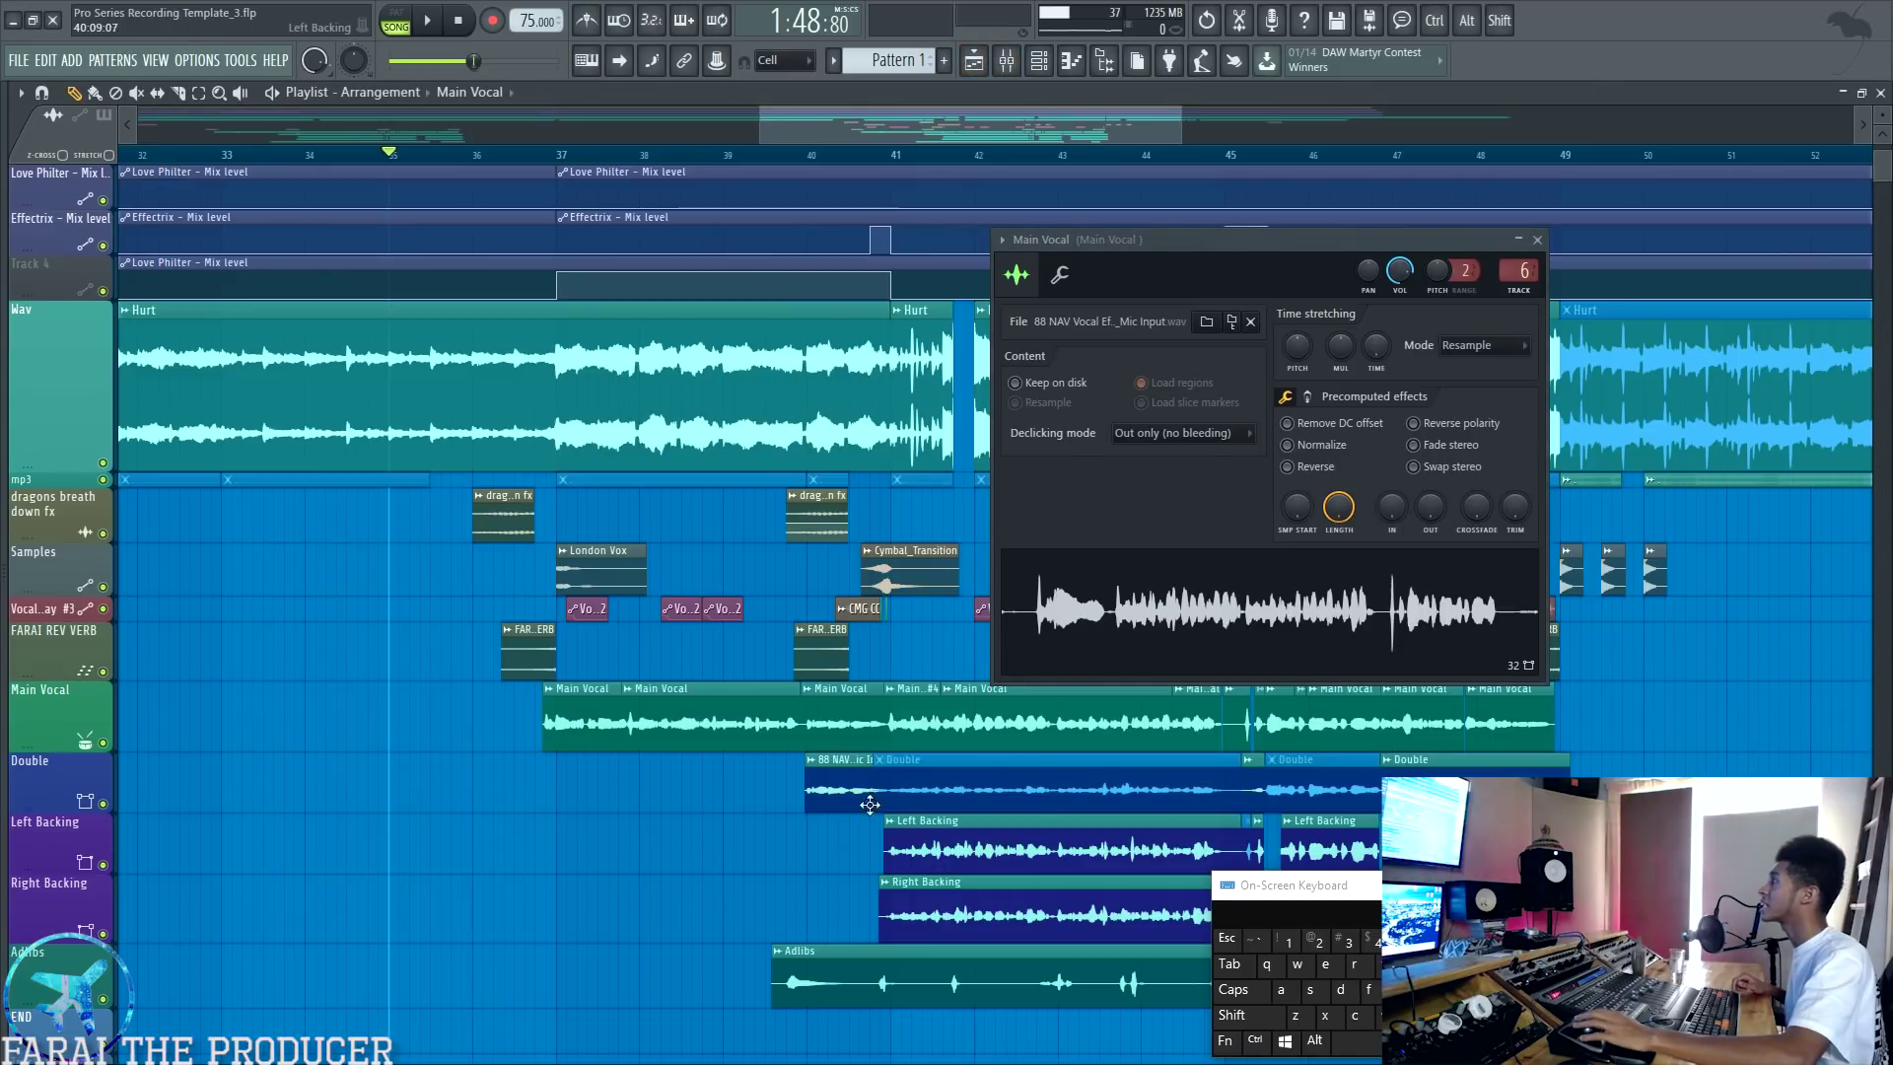
{"action": "left_click", "coordinate": [814, 760]}
{"action": "left_click", "coordinate": [815, 761]}
{"action": "type", "text": "Double"}
{"action": "key", "text": "Return"}
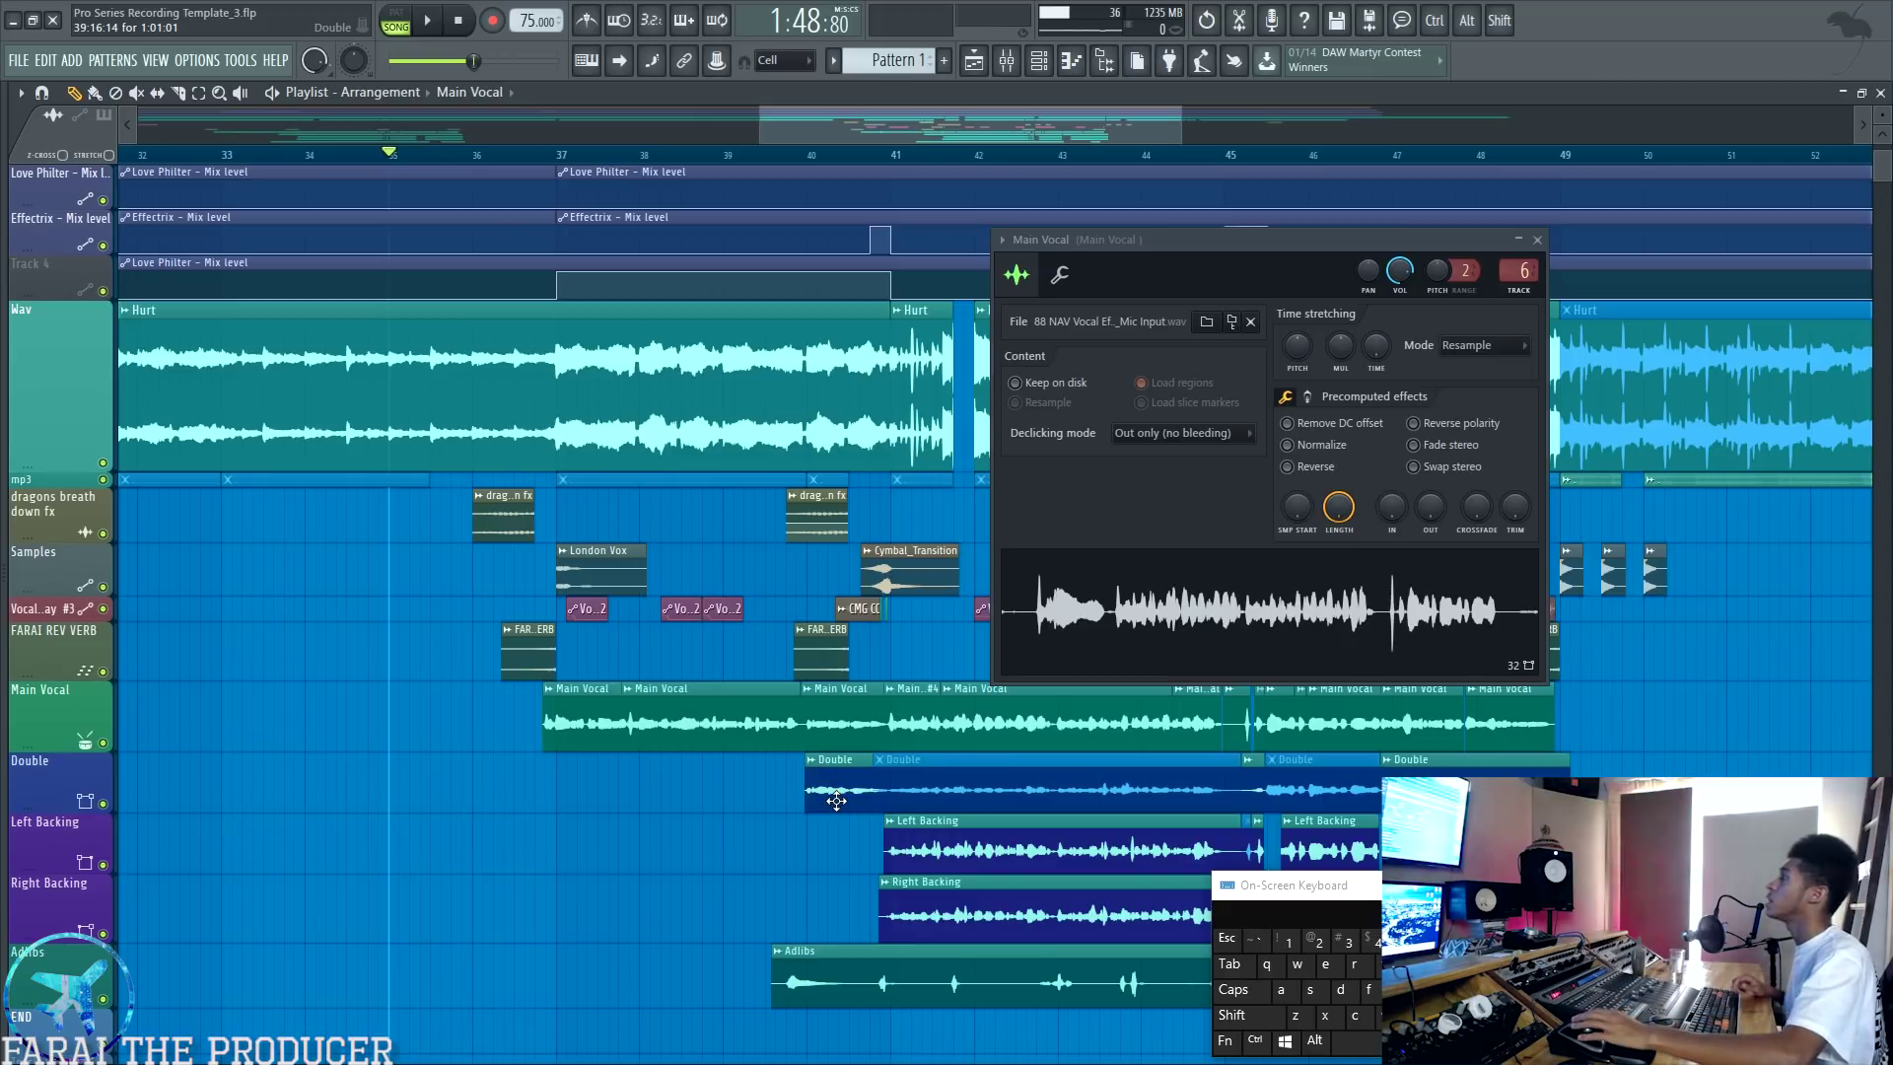
Step: Open the first Double clip's channel settings and check its assignment against the Double mixer track
{"action": "double_click", "coordinate": [836, 800]}
{"action": "left_click_drag", "start_coordinate": [932, 268], "coordinate": [1048, 356]}
{"action": "double_click", "coordinate": [979, 370]}
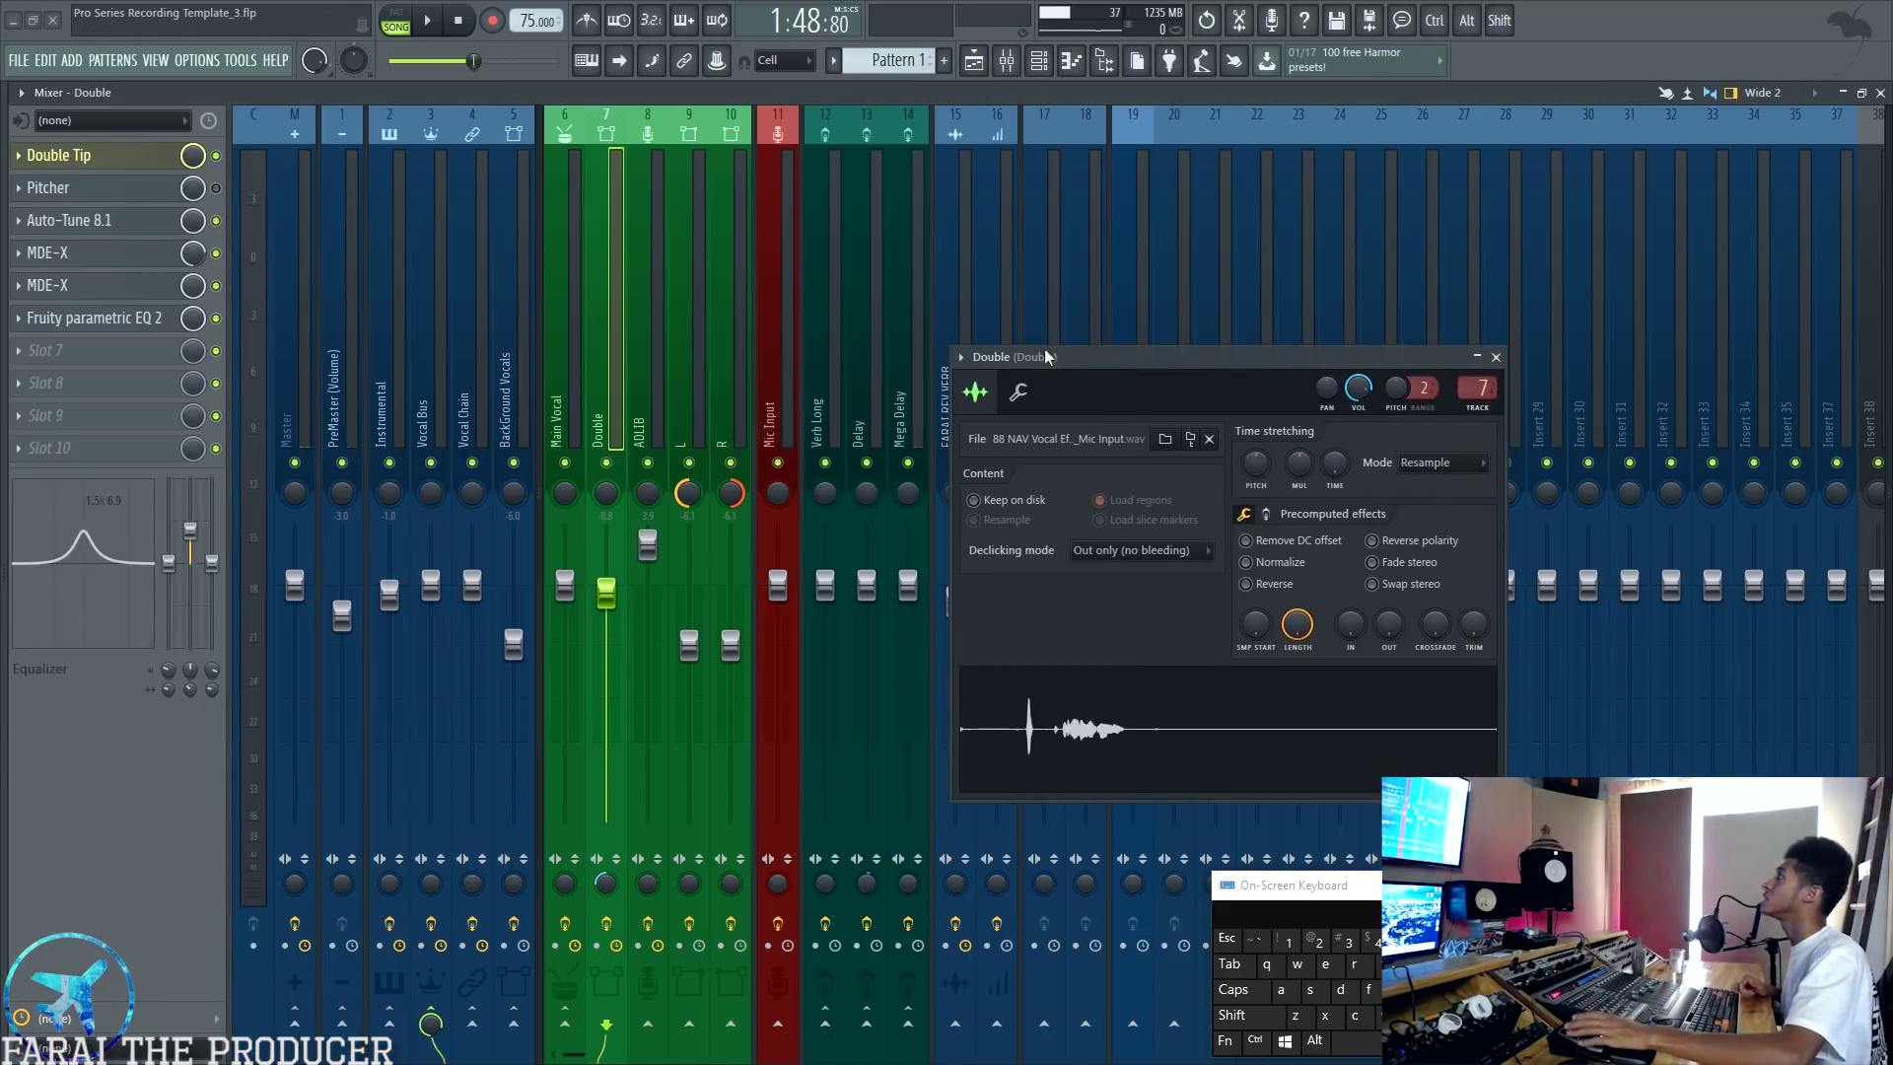
Step: Check the Adlibs clip's channel settings against the ADLIB mixer track and the Mic Input routing, then close the settings window
{"action": "left_click", "coordinate": [973, 60]}
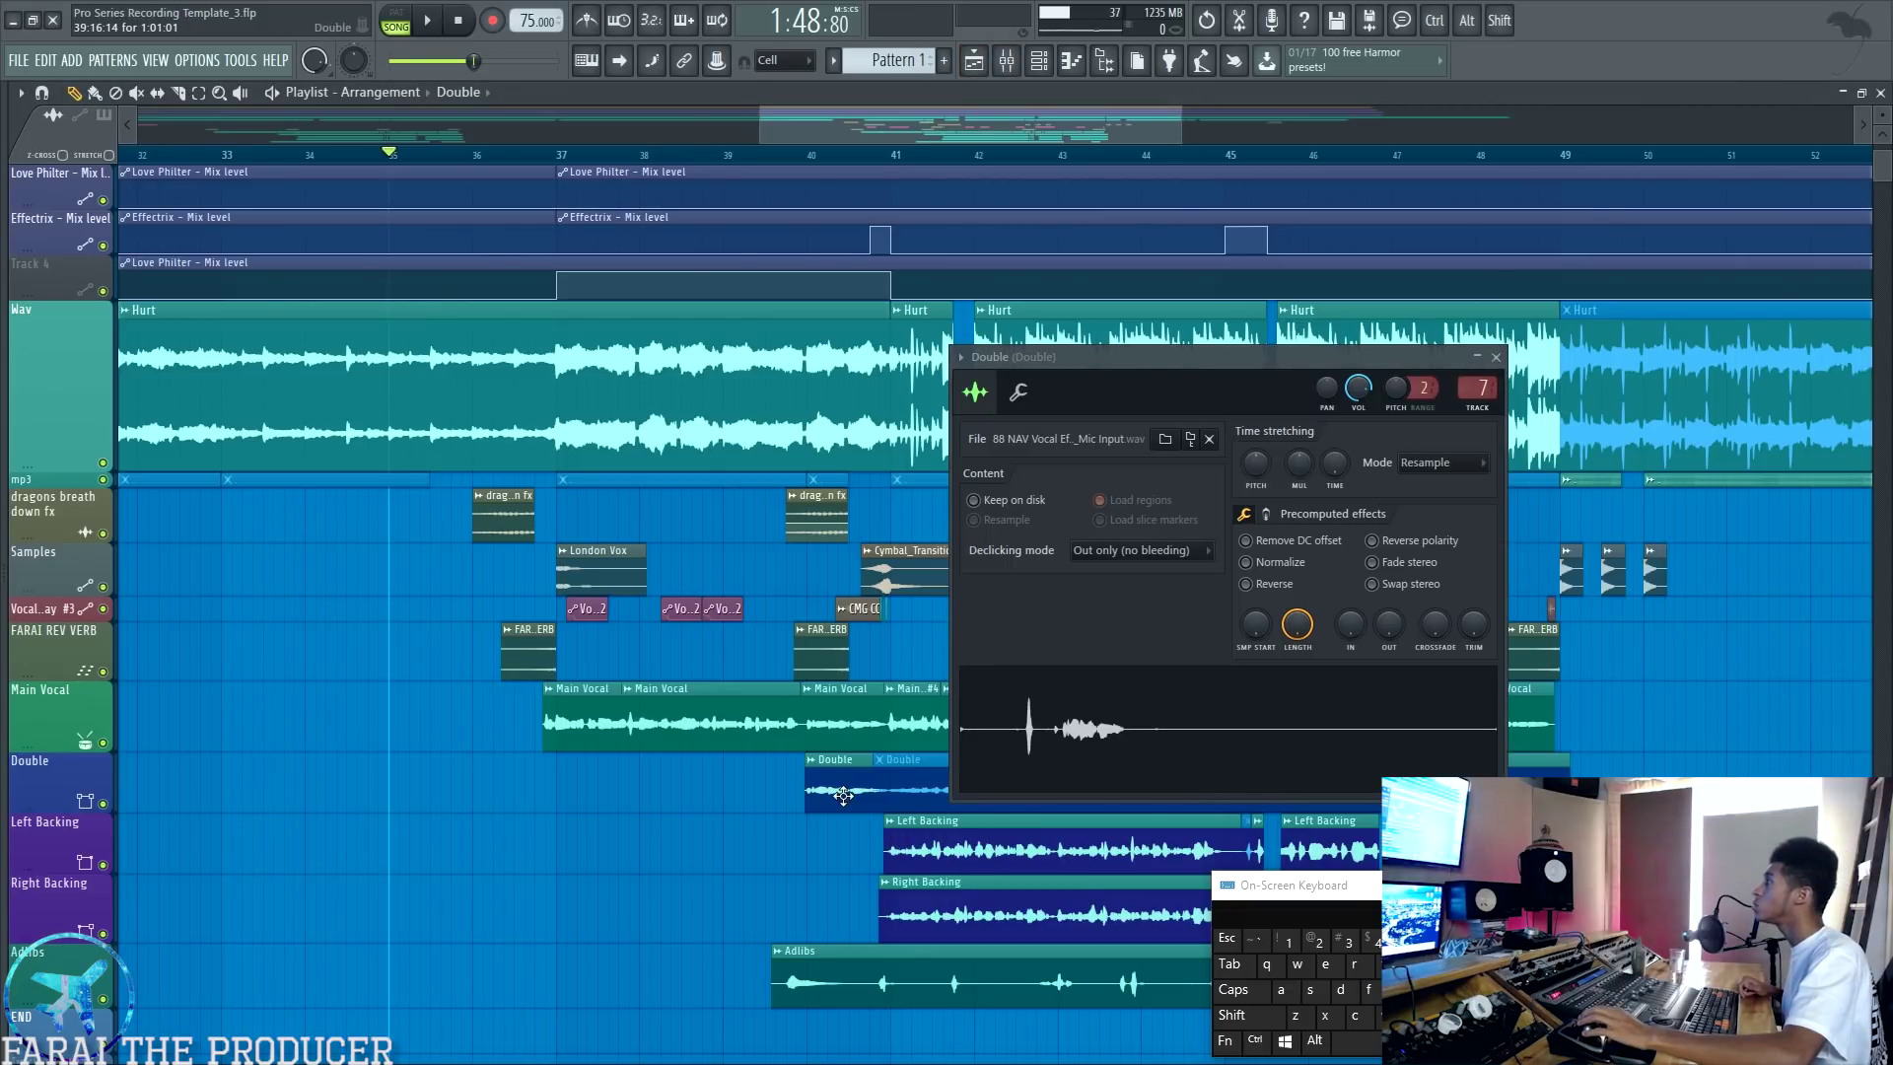
{"action": "double_click", "coordinate": [828, 961]}
{"action": "double_click", "coordinate": [640, 236]}
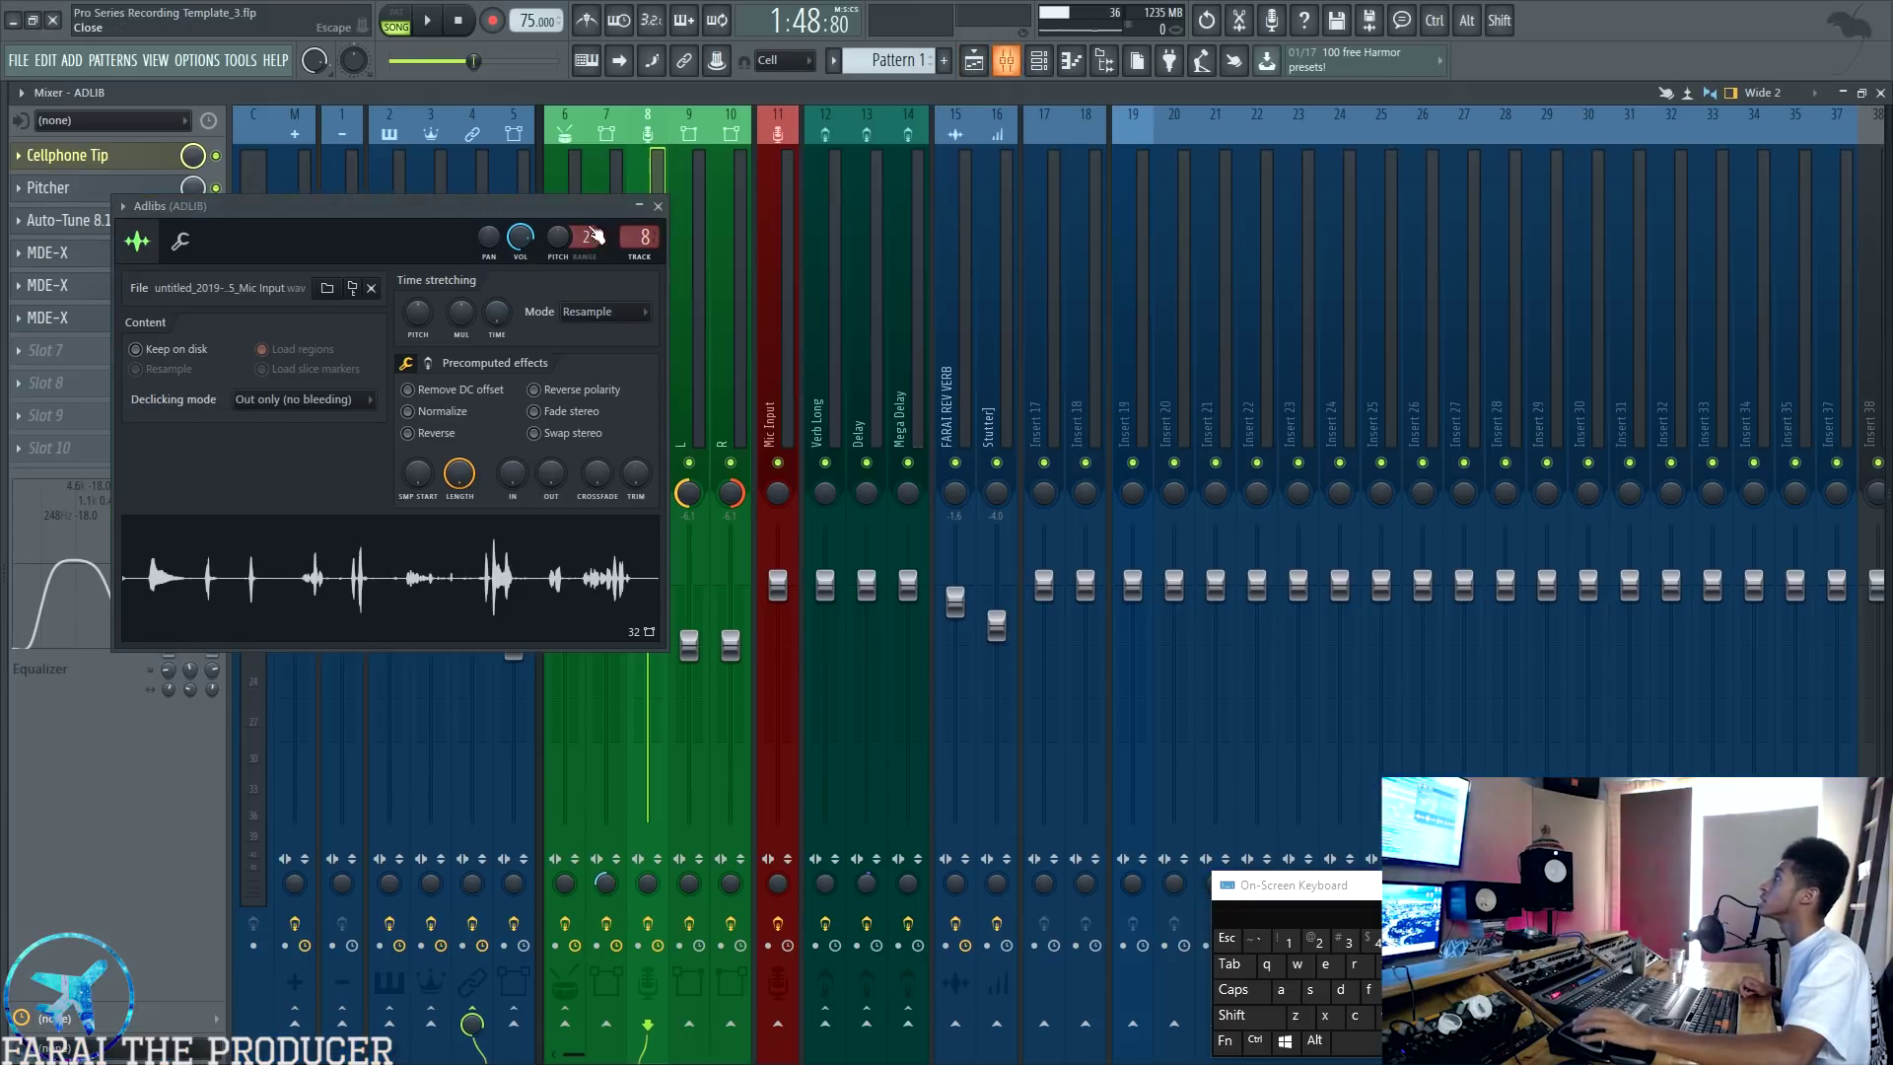
{"action": "left_click_drag", "start_coordinate": [500, 206], "coordinate": [1444, 301]}
{"action": "left_click", "coordinate": [784, 363]}
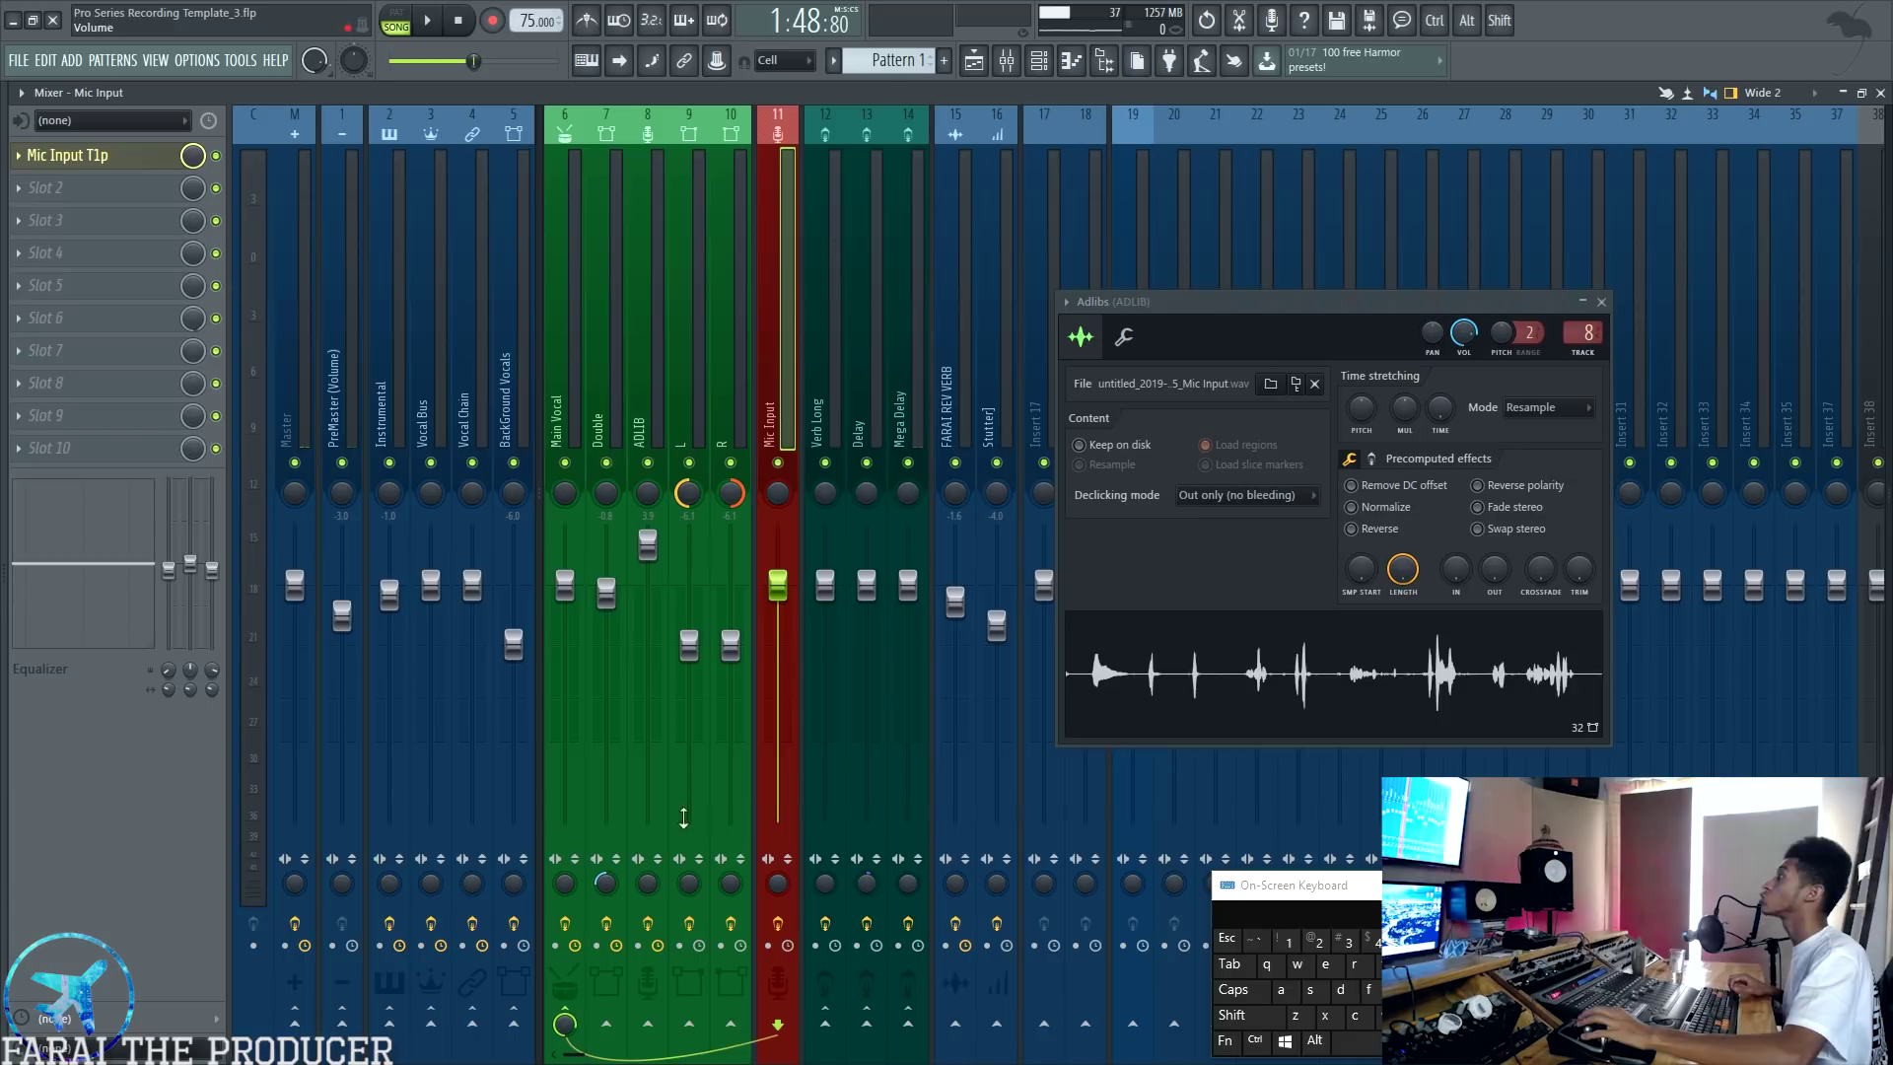
{"action": "left_click", "coordinate": [1602, 302]}
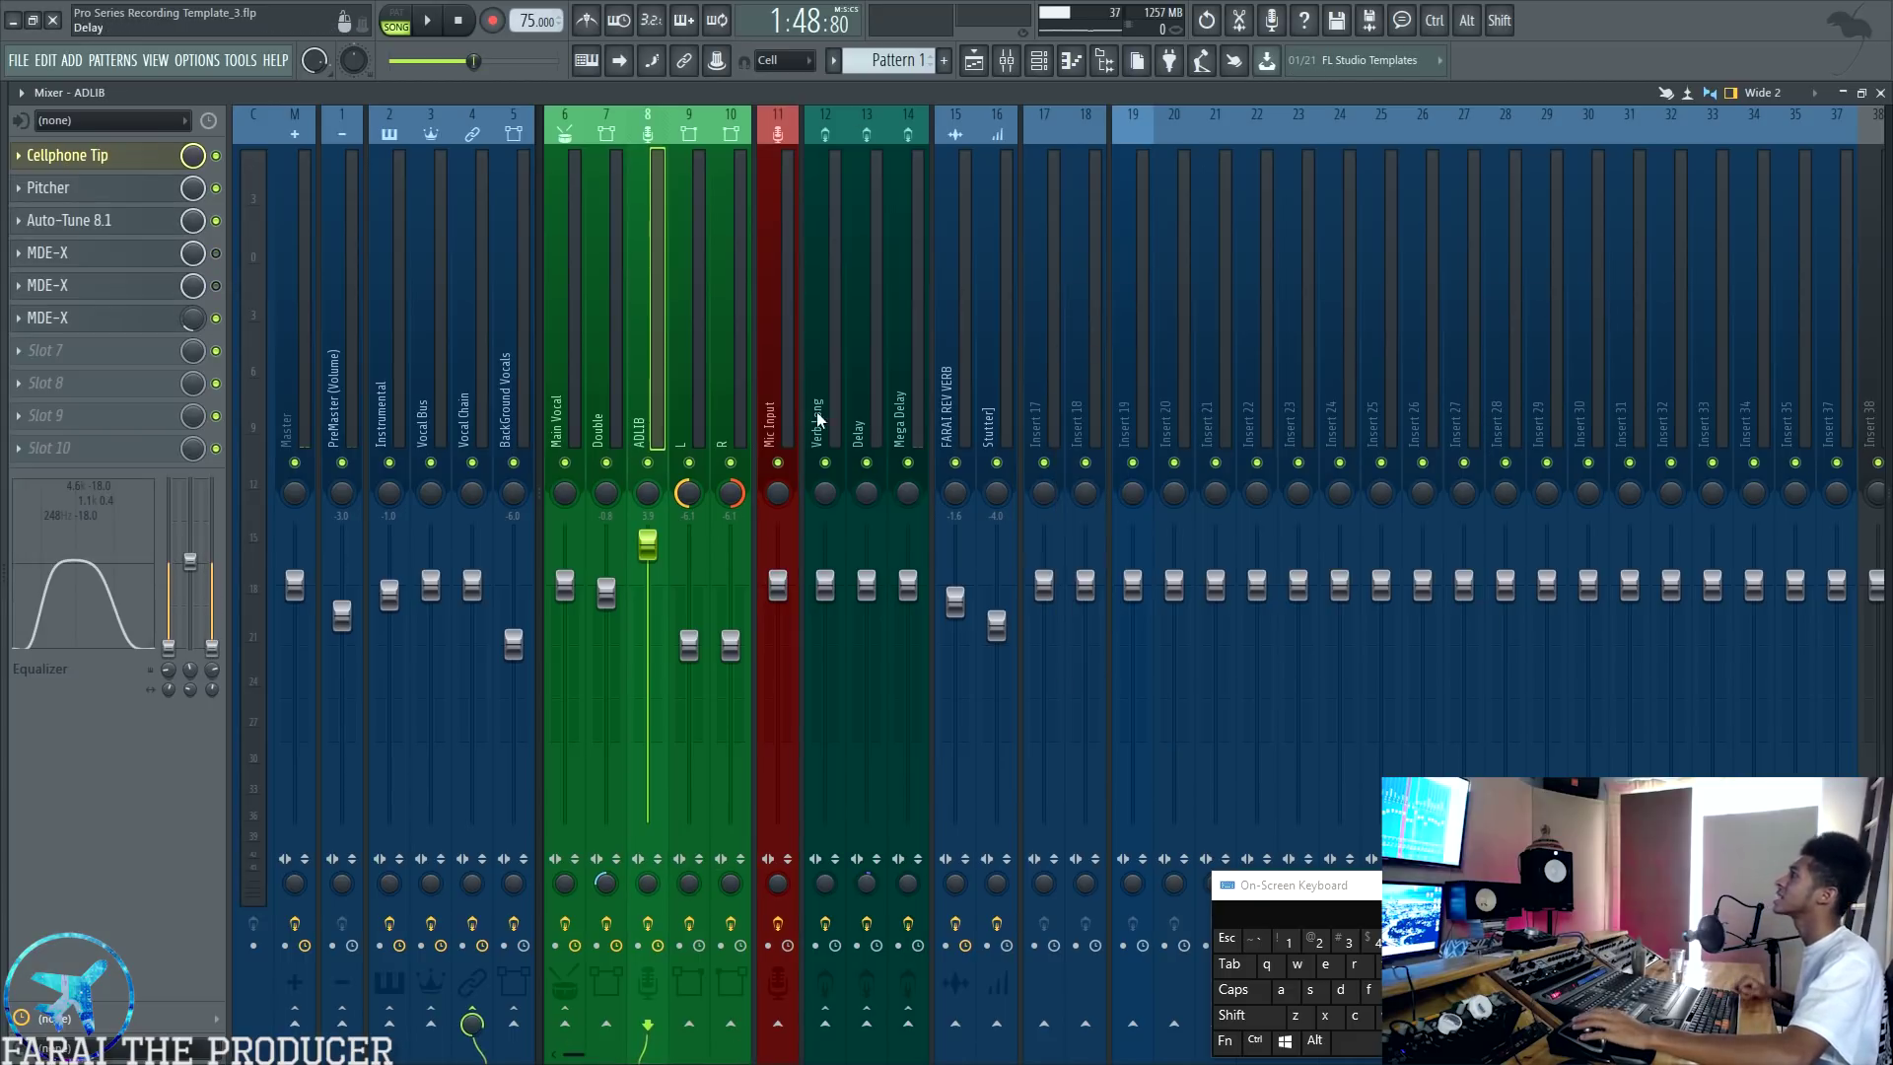
Step: Review the effects on the Verb Long, Delay and Mega Delay tracks, including the NastyDLAmkII settings on Mega Delay
{"action": "mouse_move", "coordinate": [837, 367]}
{"action": "left_mouse_down"}
{"action": "mouse_move", "coordinate": [903, 397]}
{"action": "mouse_move", "coordinate": [824, 399]}
{"action": "left_mouse_up"}
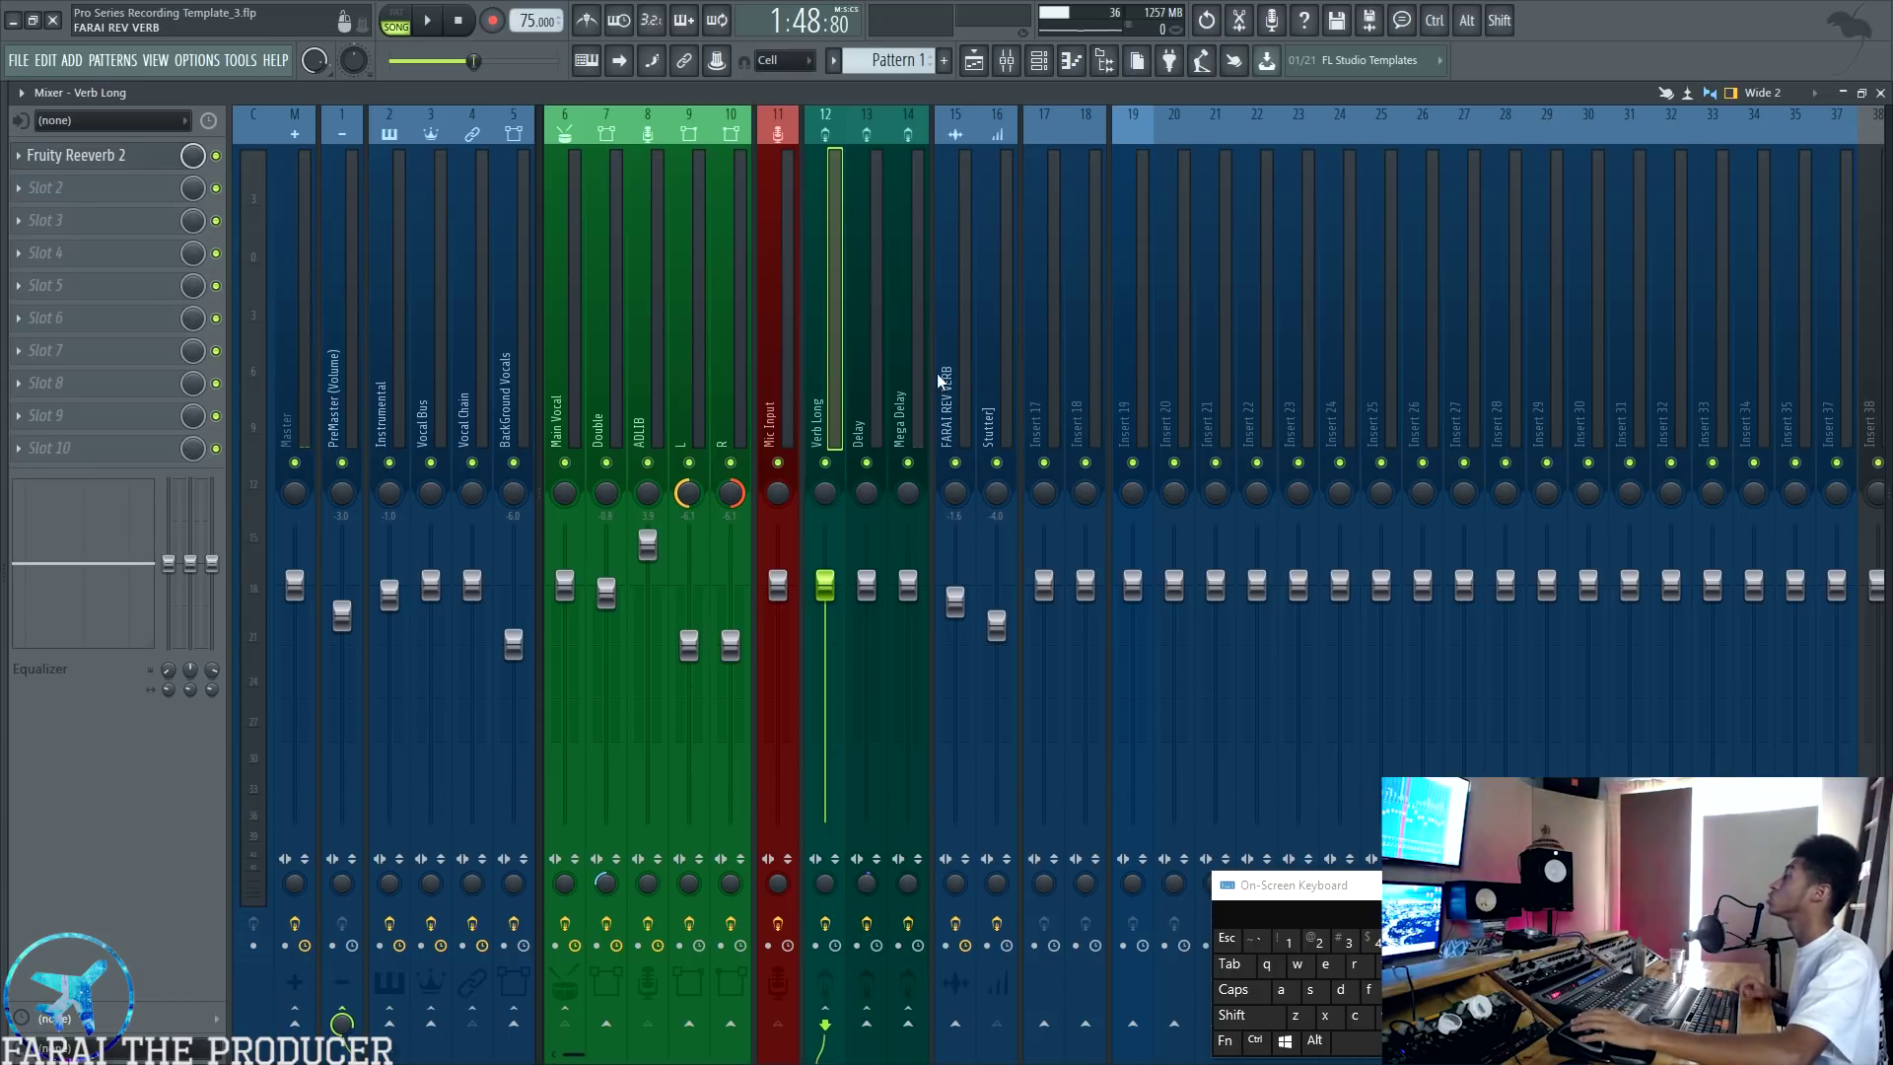
{"action": "left_click_drag", "start_coordinate": [833, 375], "coordinate": [862, 403]}
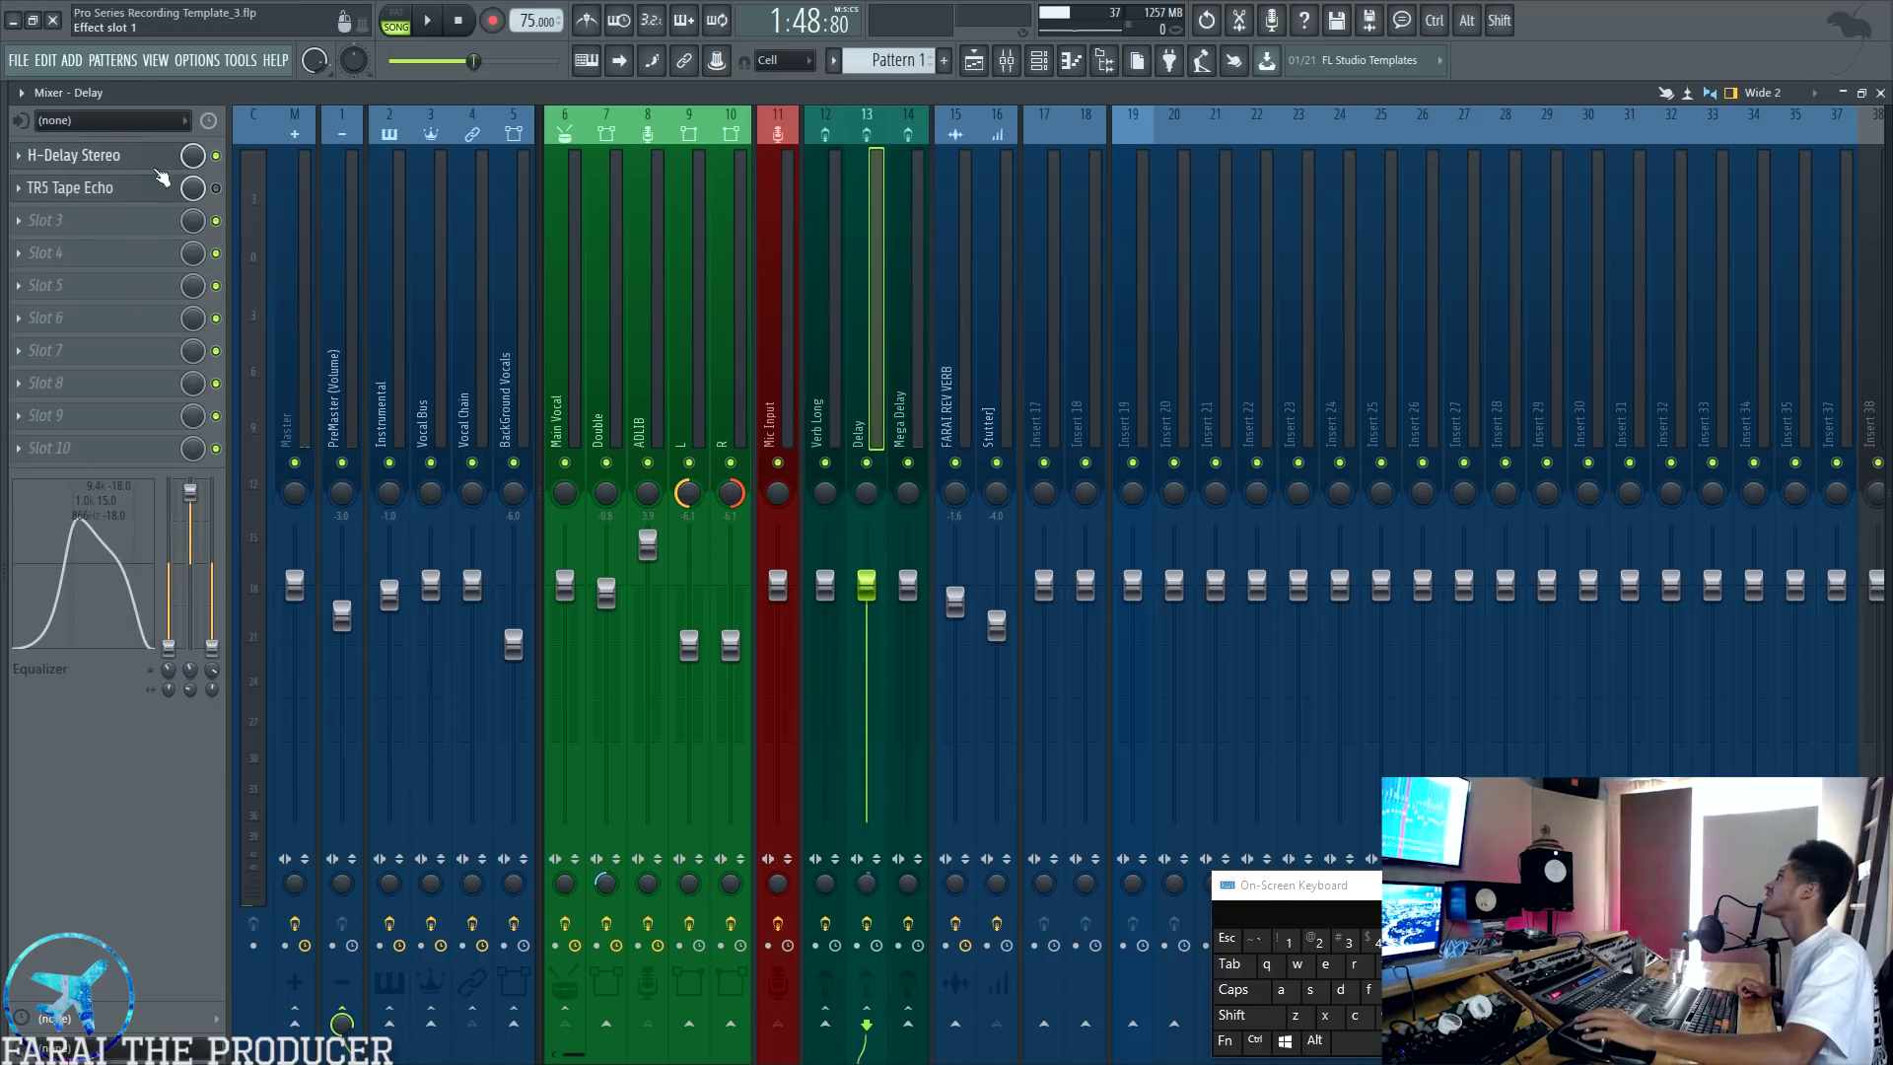
{"action": "left_click", "coordinate": [907, 349]}
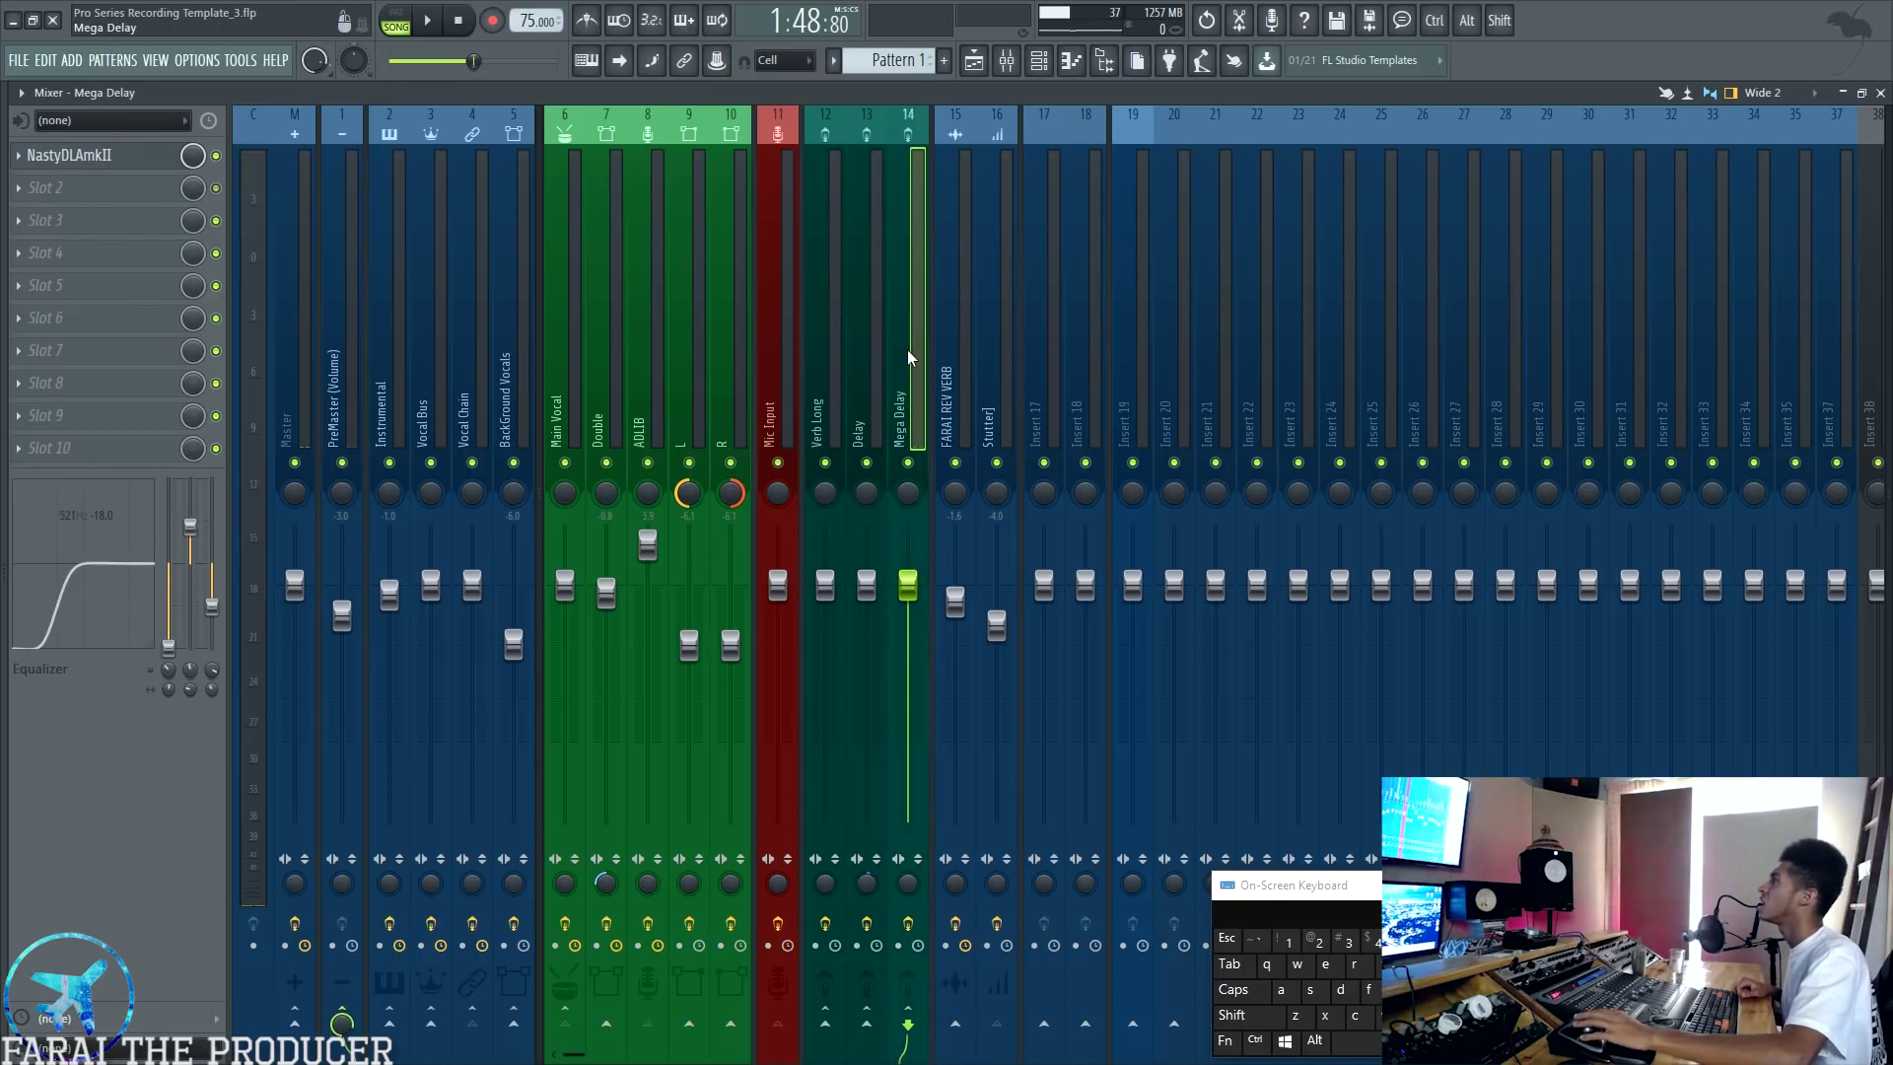
{"action": "left_click", "coordinate": [135, 157]}
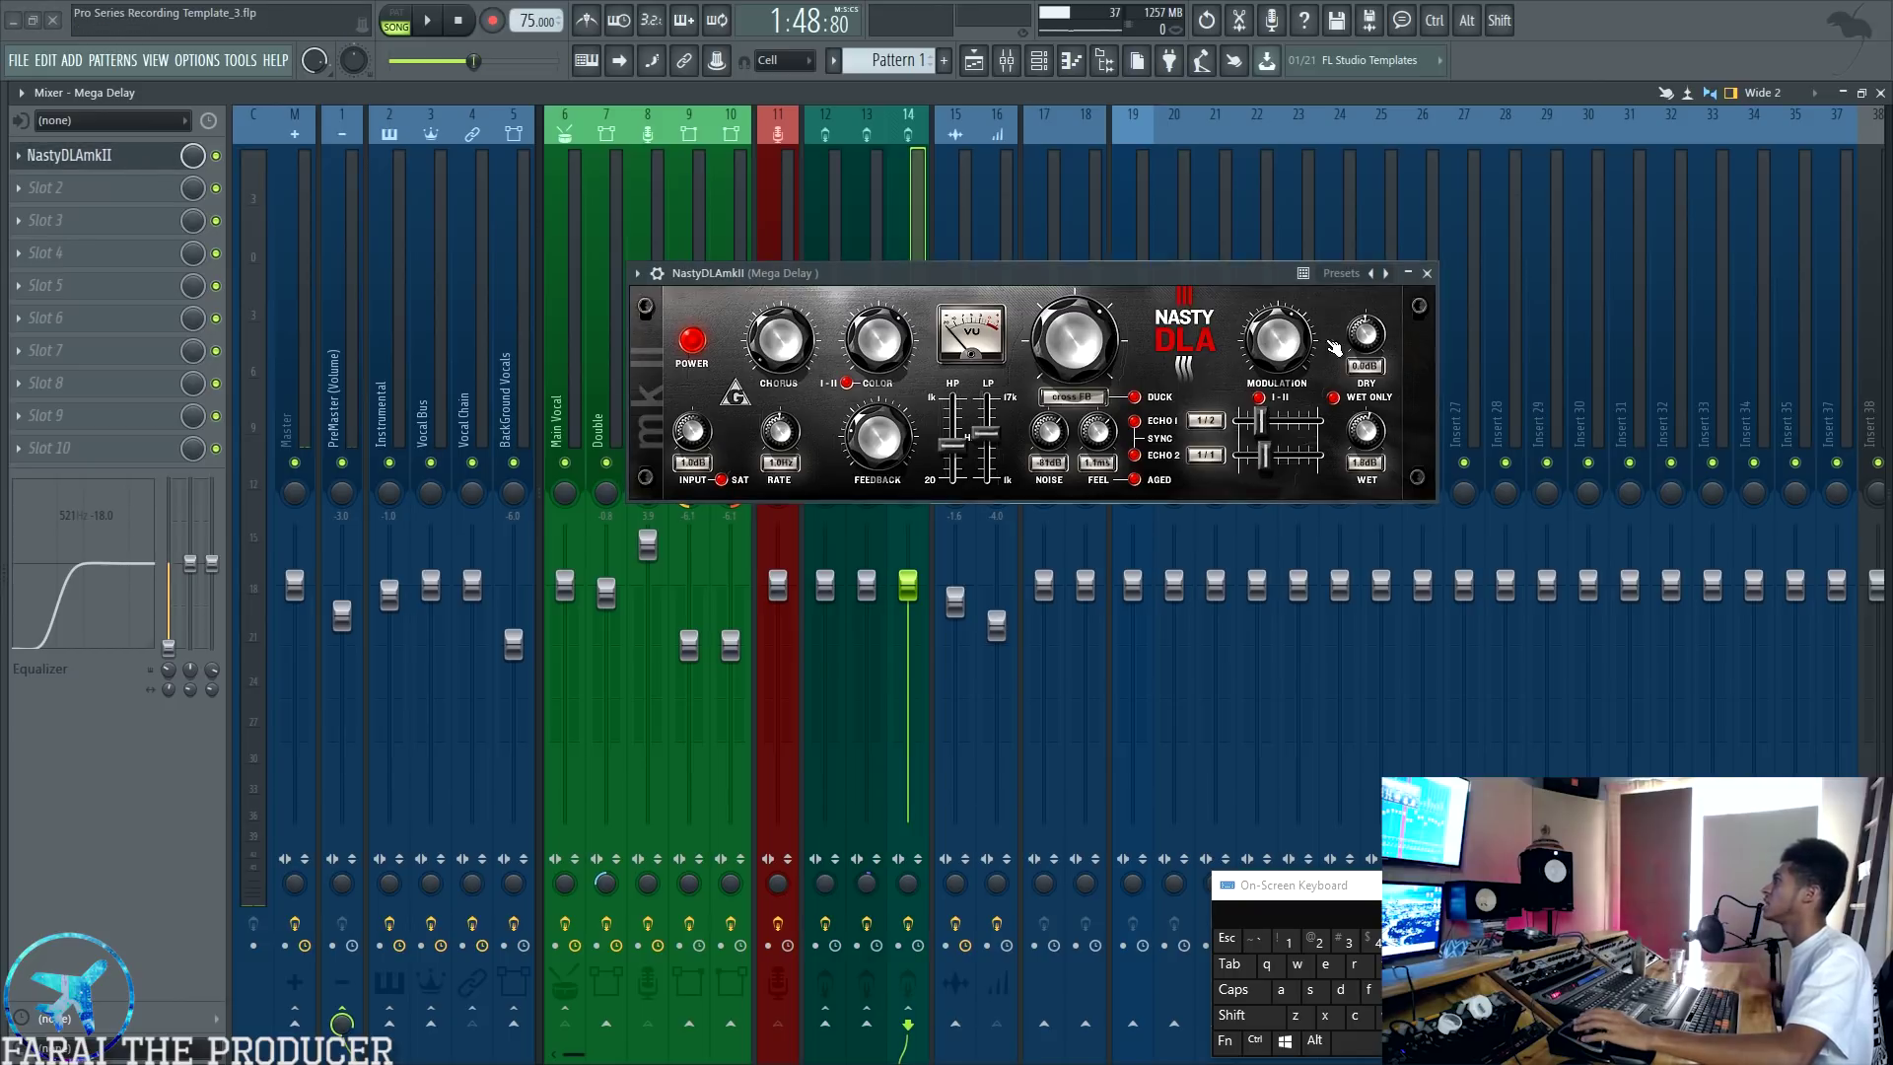
{"action": "left_click", "coordinate": [1430, 275]}
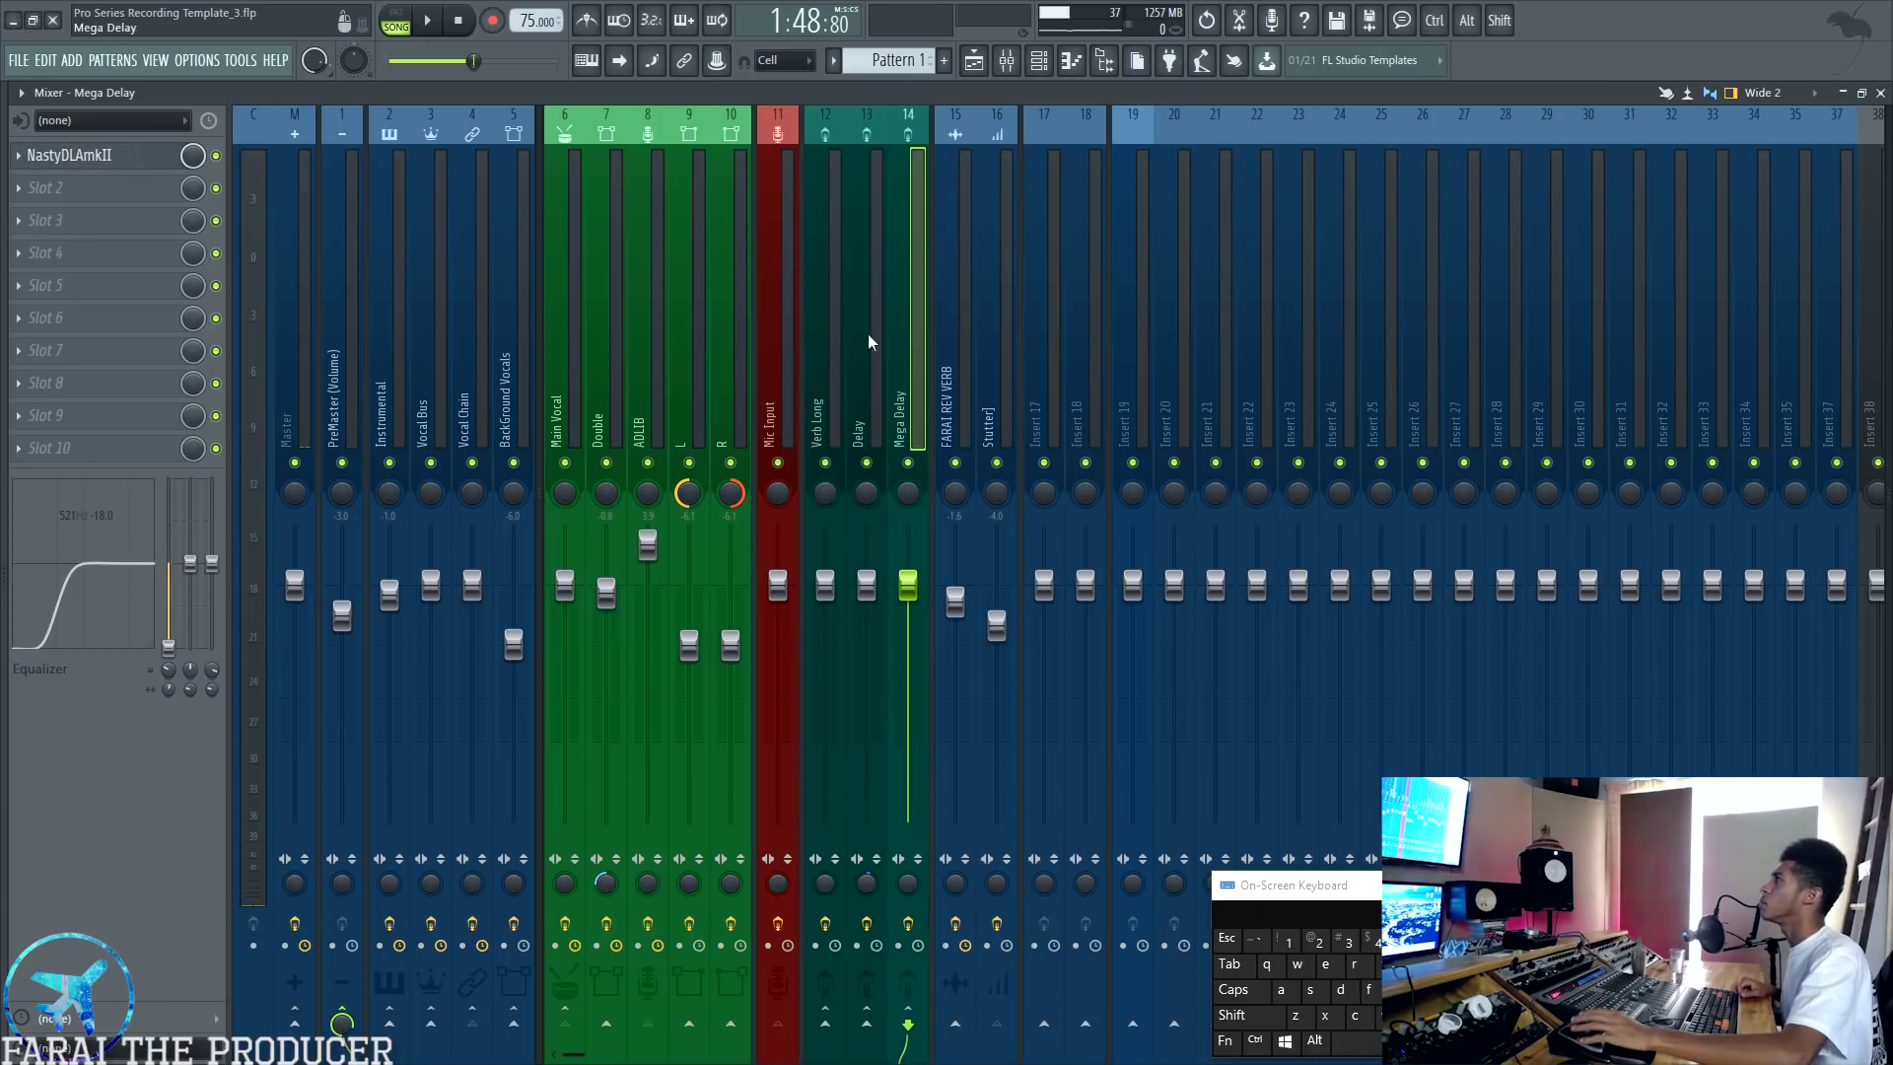
Step: Review the effect slots and routing of the Vocal Bus and Vocal Chain mixer tracks
{"action": "left_click", "coordinate": [464, 375]}
{"action": "left_click", "coordinate": [400, 365]}
{"action": "left_click", "coordinate": [488, 367]}
{"action": "left_click", "coordinate": [497, 367]}
{"action": "left_click", "coordinate": [448, 384]}
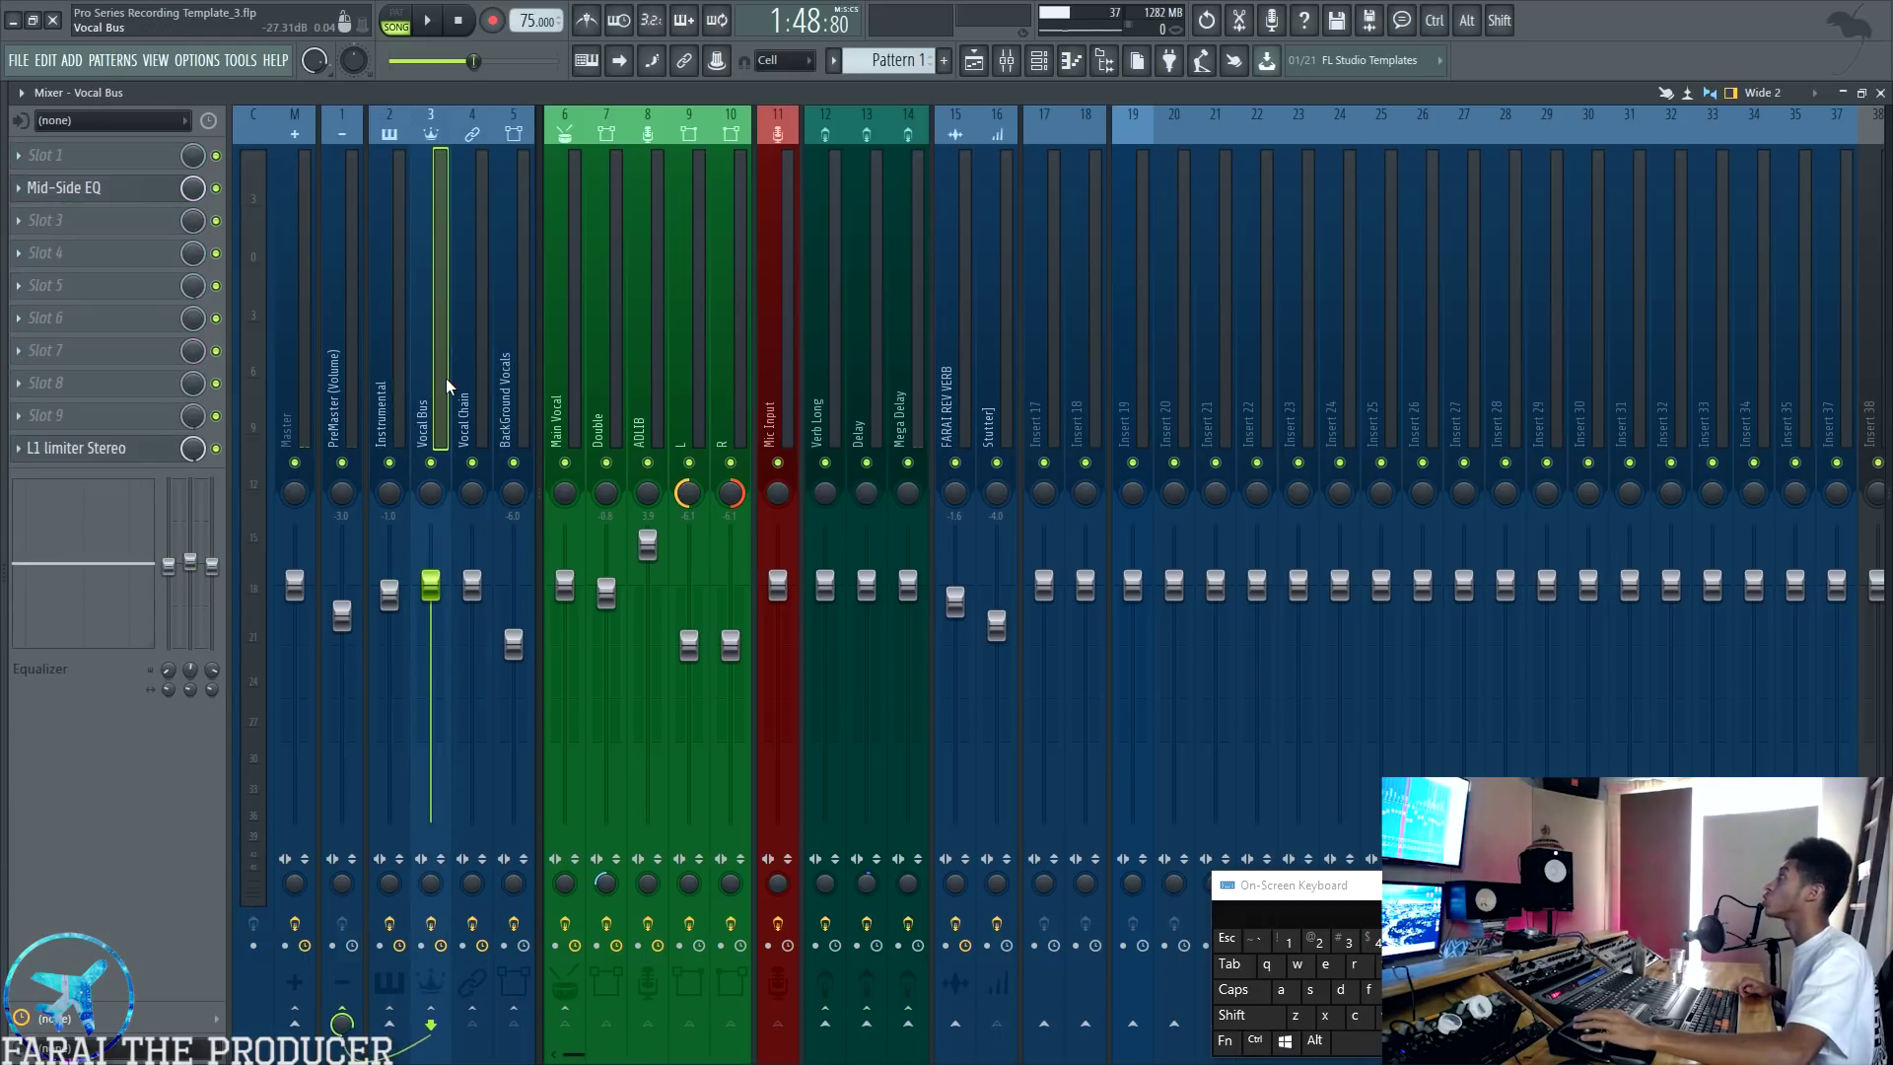
{"action": "left_click", "coordinate": [473, 376]}
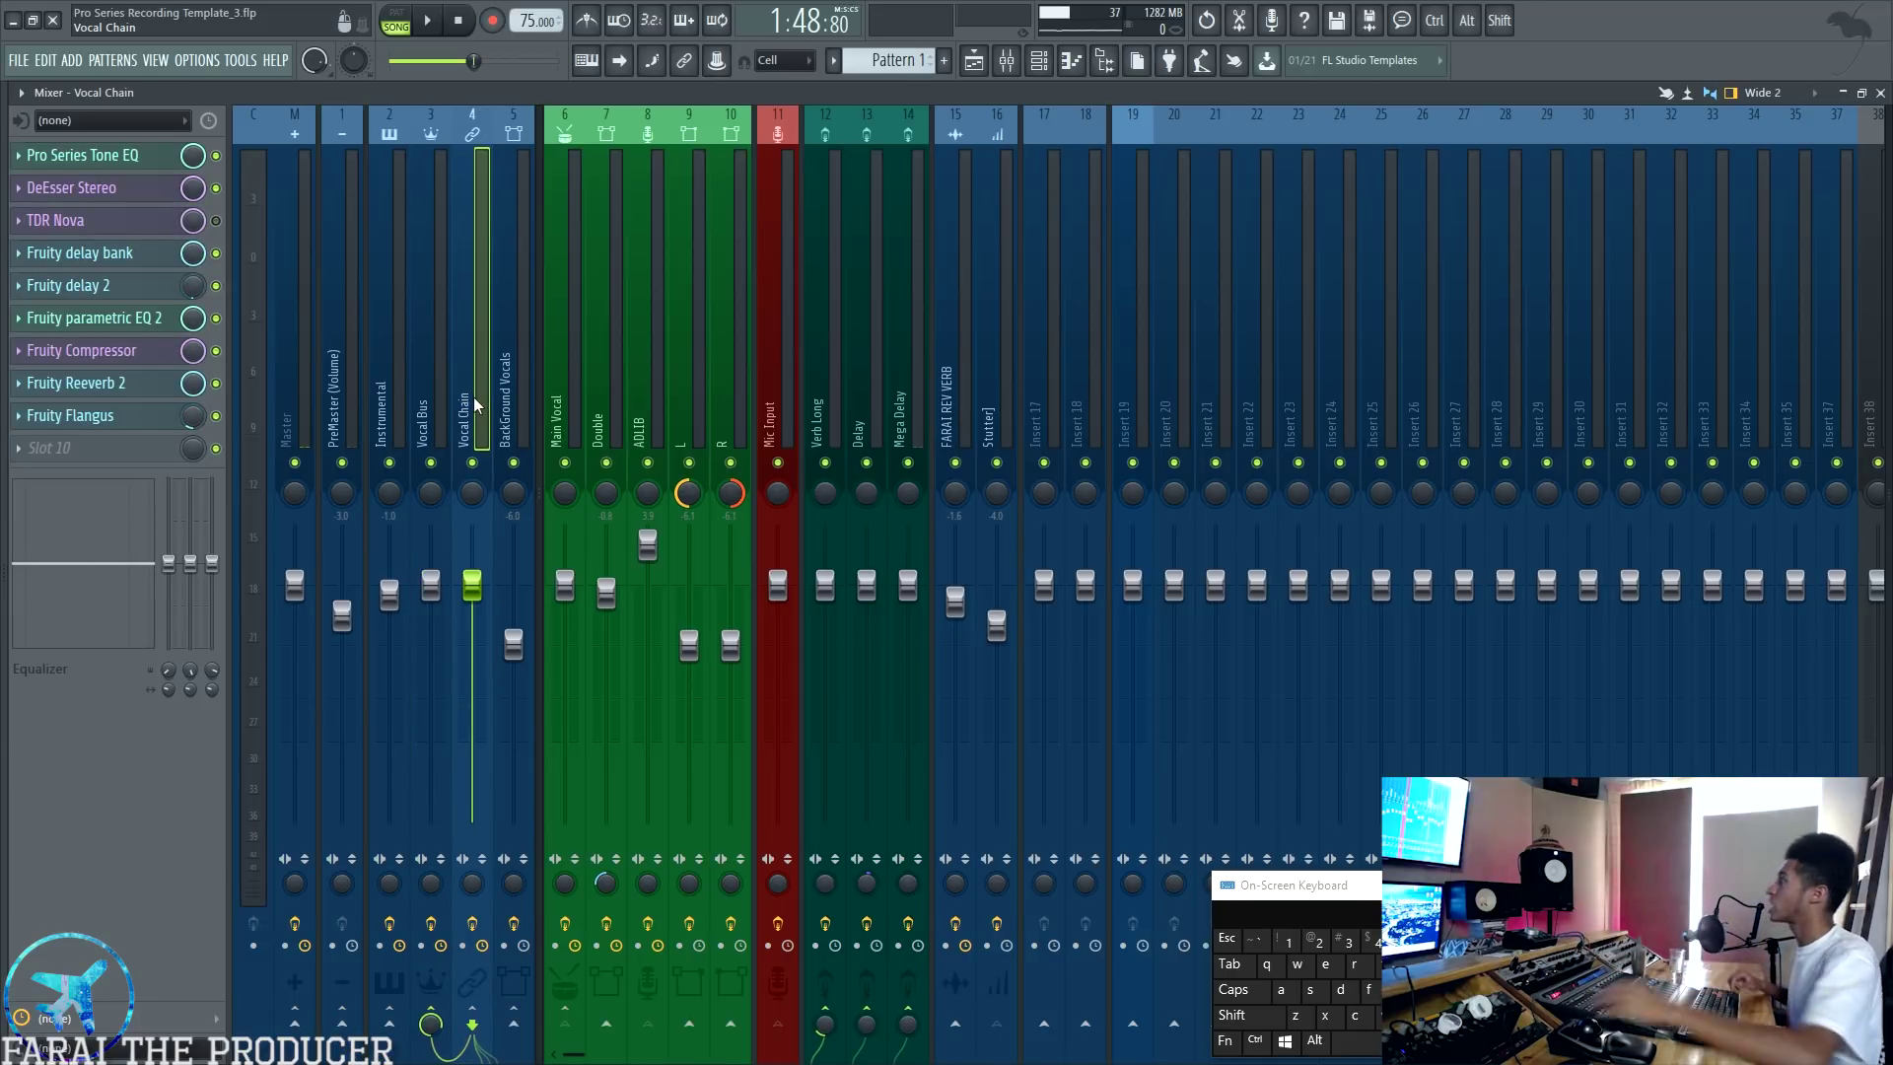
Step: Select the Main Vocal, Double and ADLIB mixer tracks together to review them as a group
{"action": "left_click", "coordinate": [559, 382]}
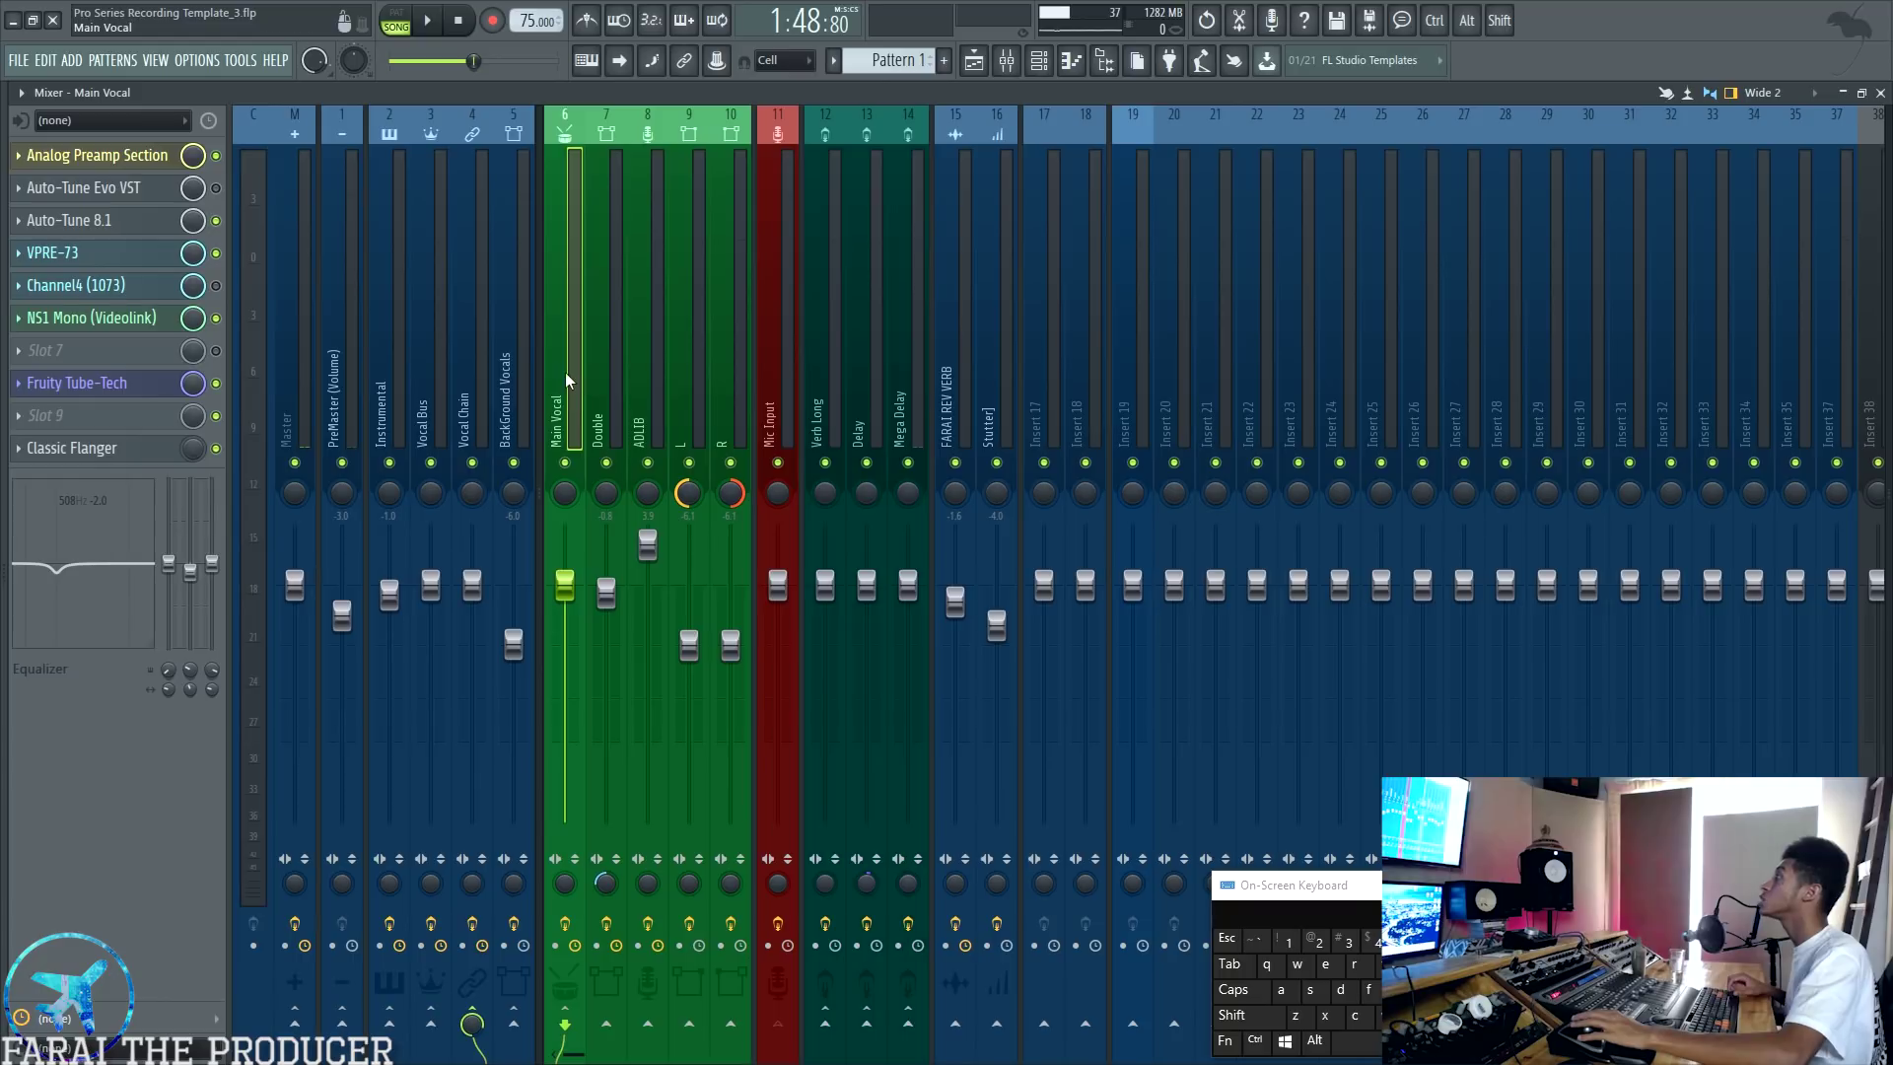
{"action": "left_click", "coordinate": [600, 382], "text": "ctrl"}
{"action": "left_click", "coordinate": [631, 386], "text": "ctrl"}
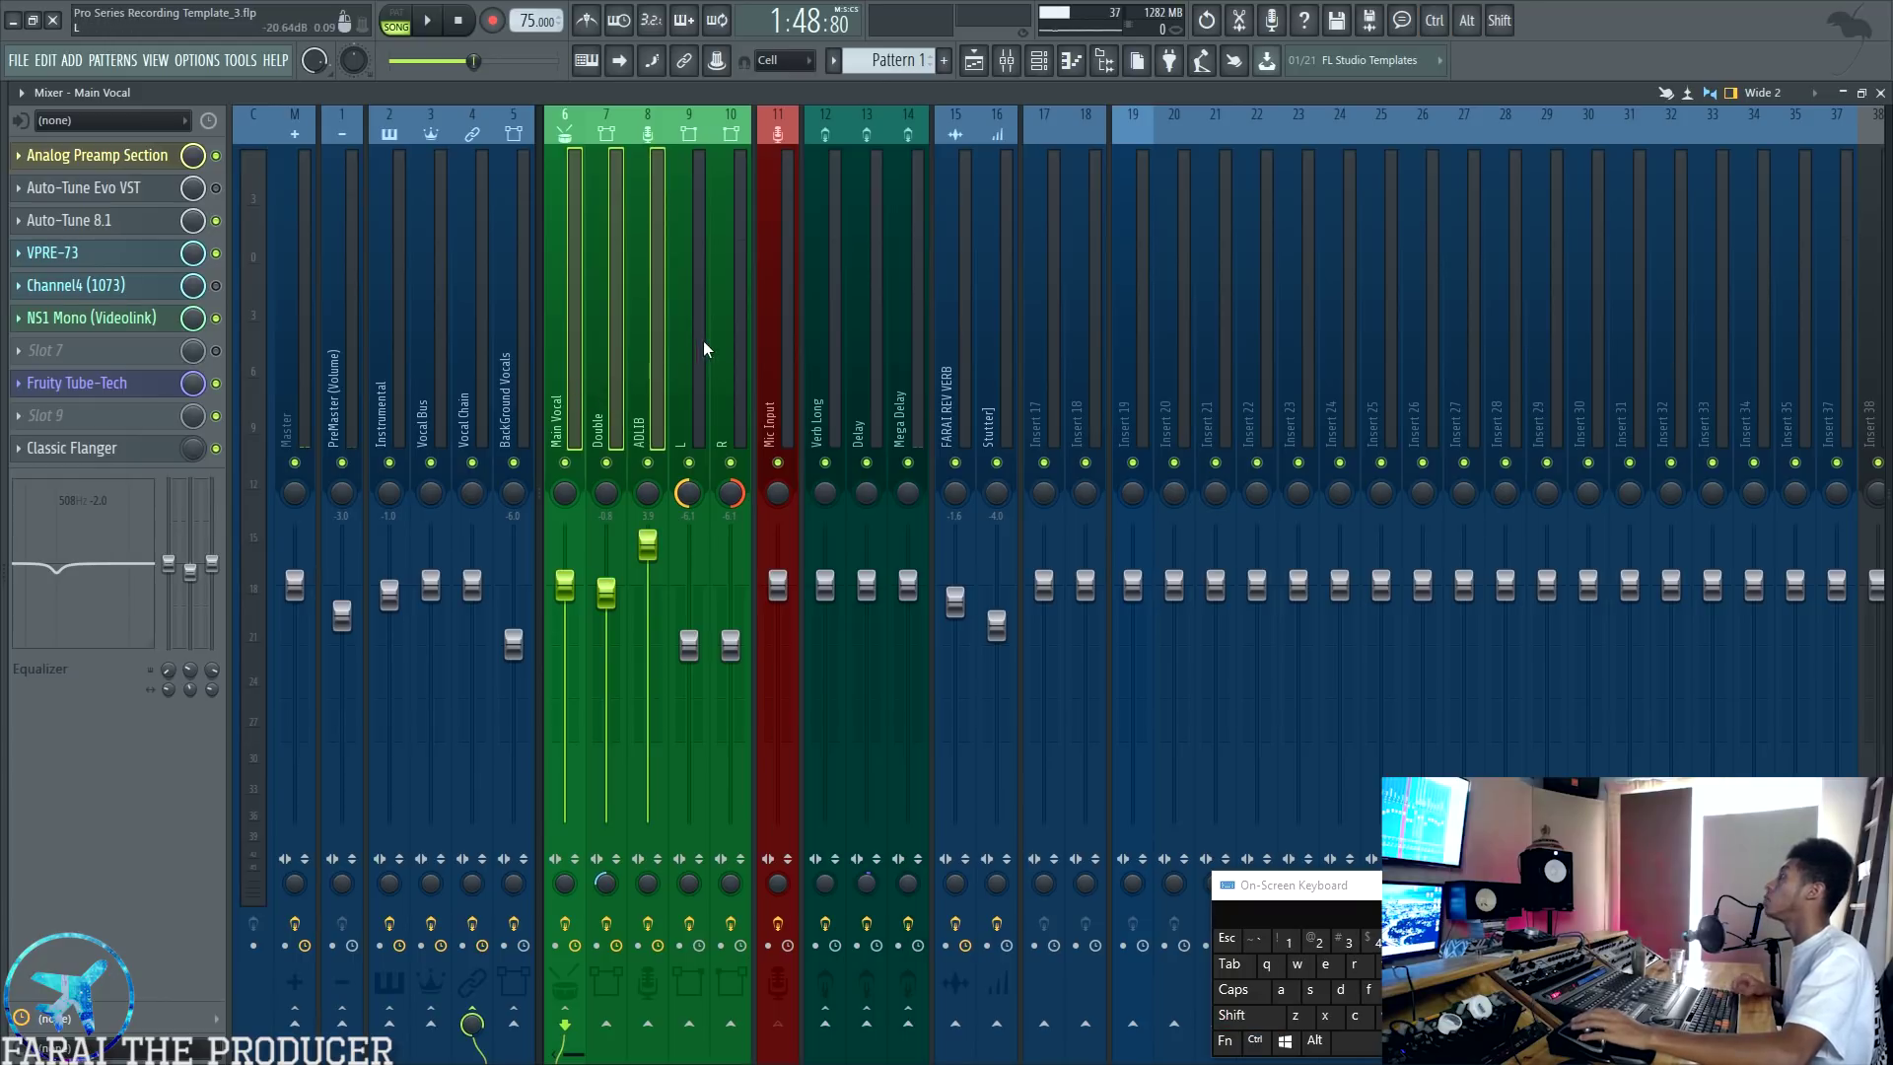
{"action": "left_click", "coordinate": [541, 355]}
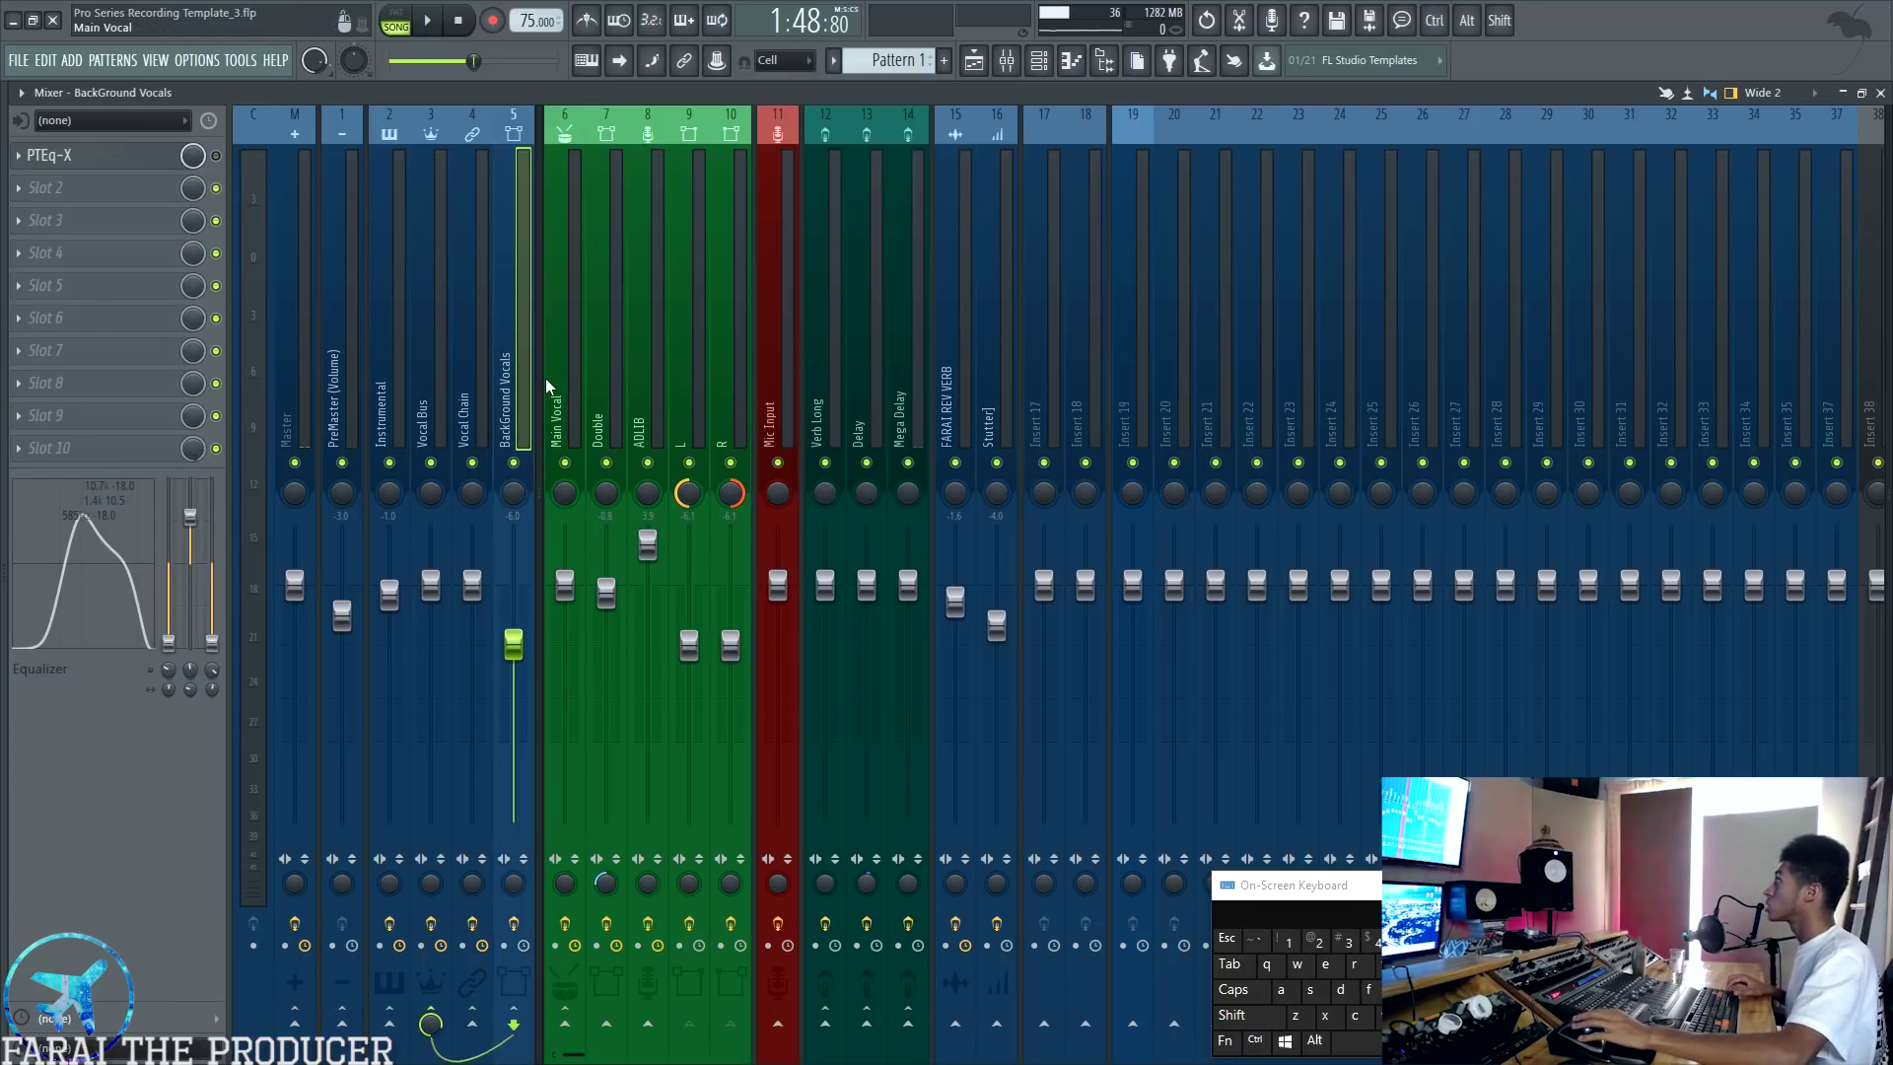
{"action": "left_click", "coordinate": [547, 379]}
{"action": "key", "text": "shift"}
{"action": "left_click", "coordinate": [593, 375], "text": "ctrl+shift"}
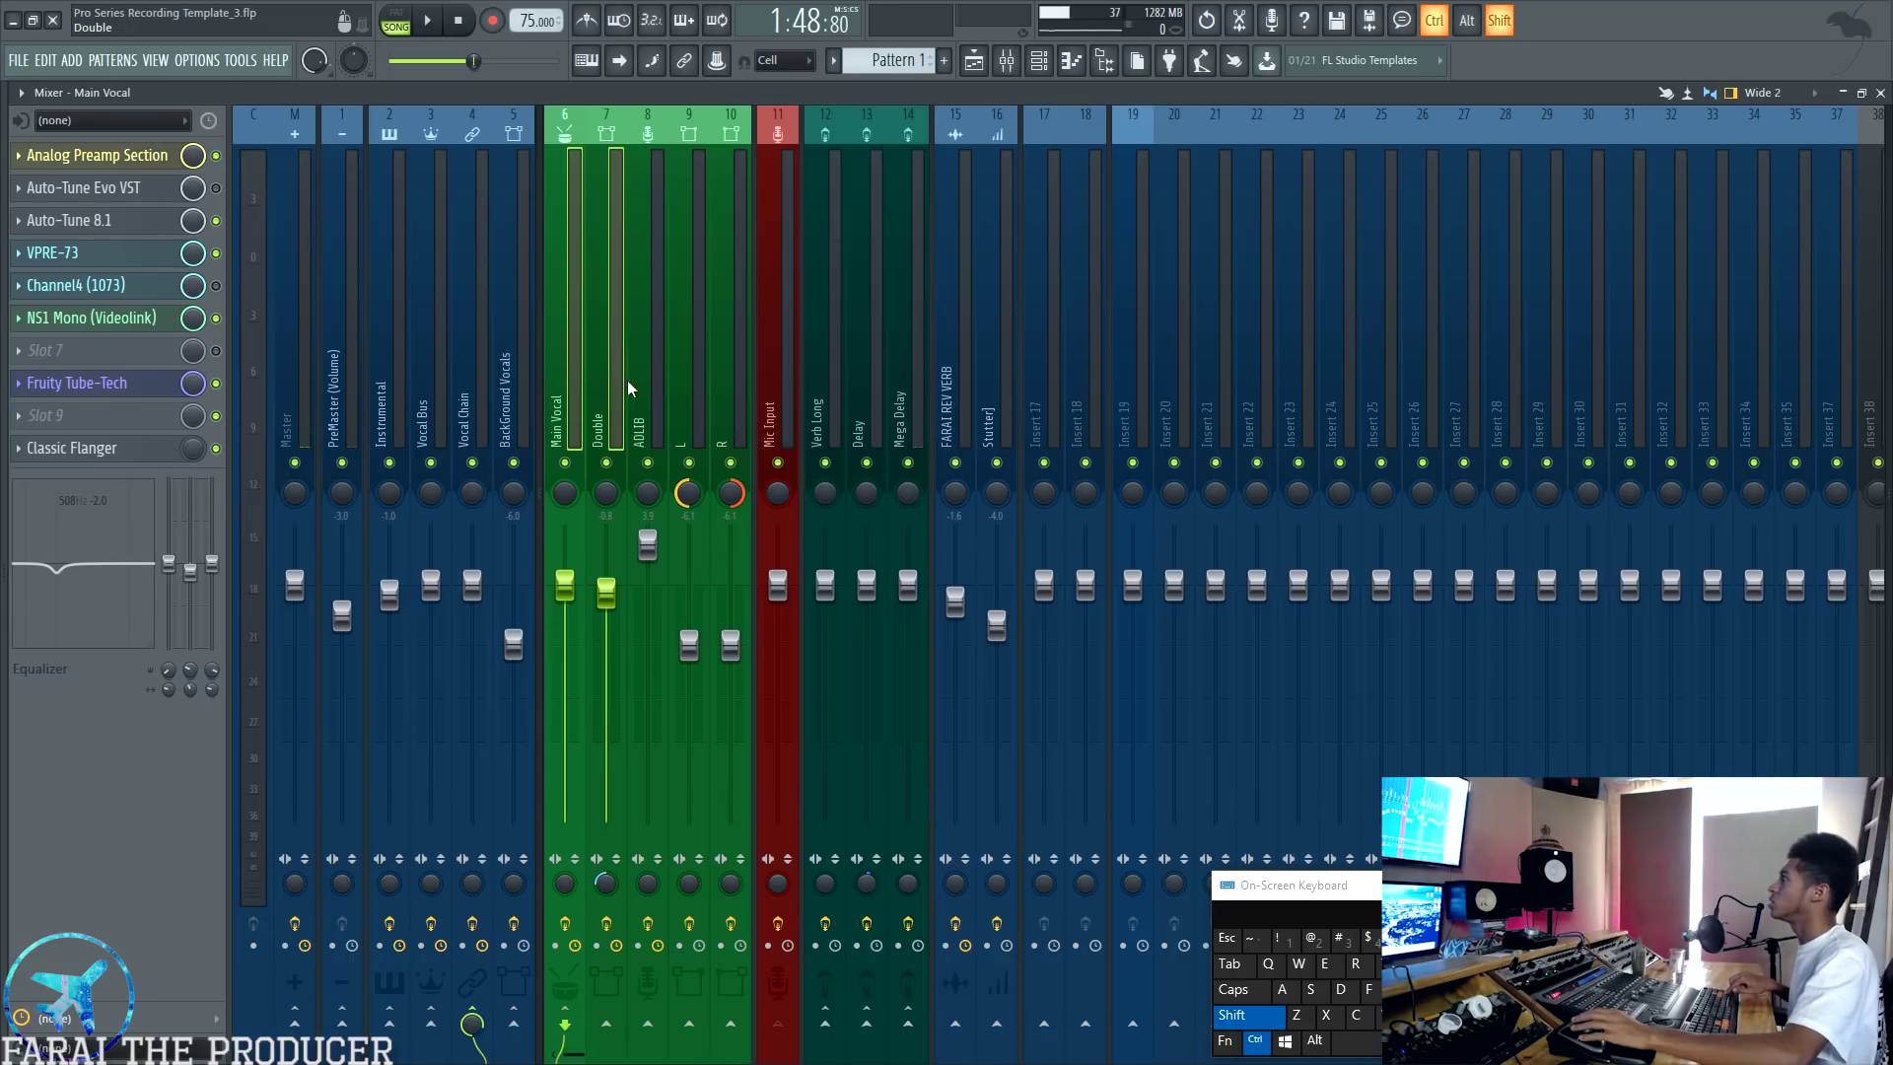
{"action": "left_click", "coordinate": [641, 383], "text": "ctrl+shift"}
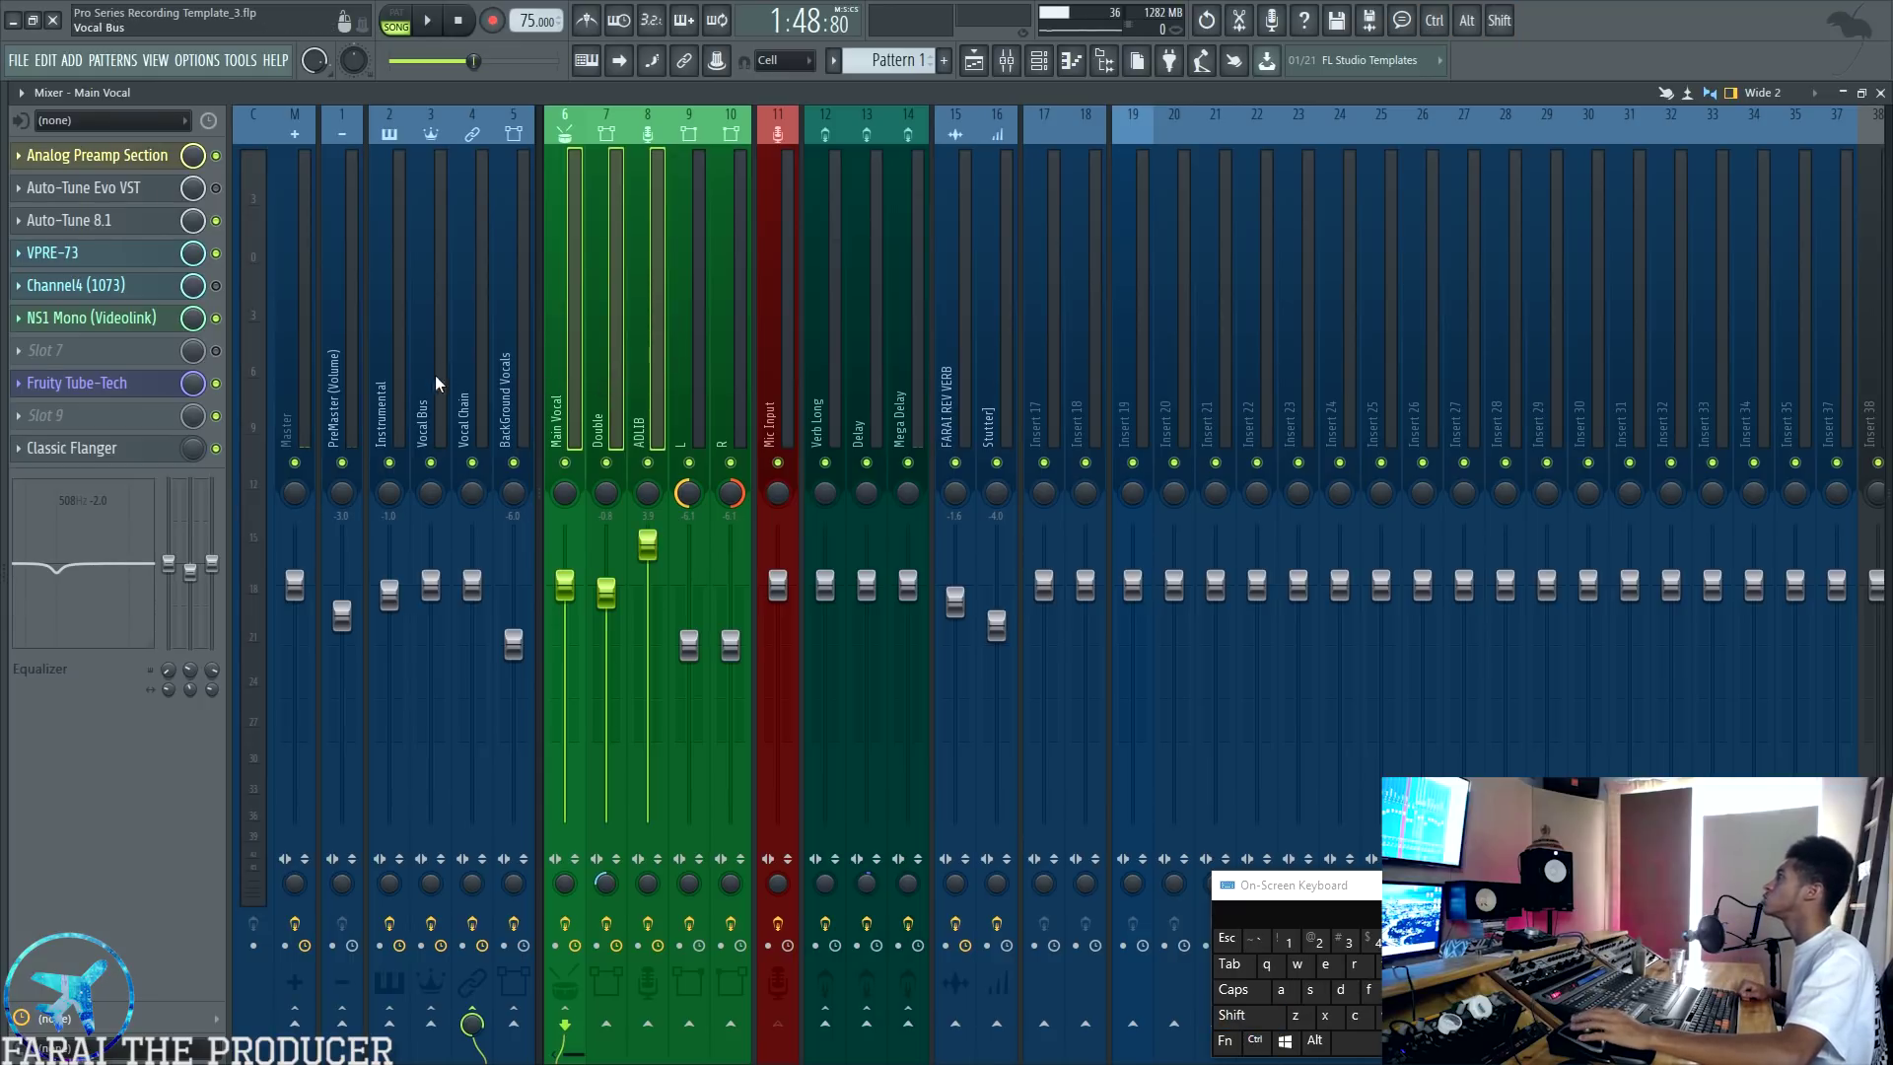
Step: Compare the Vocal Chain, L and BackGround Vocals mixer tracks, and inspect the PTEq-X settings on BackGround Vocals
{"action": "left_click", "coordinate": [452, 388]}
{"action": "left_click", "coordinate": [682, 400]}
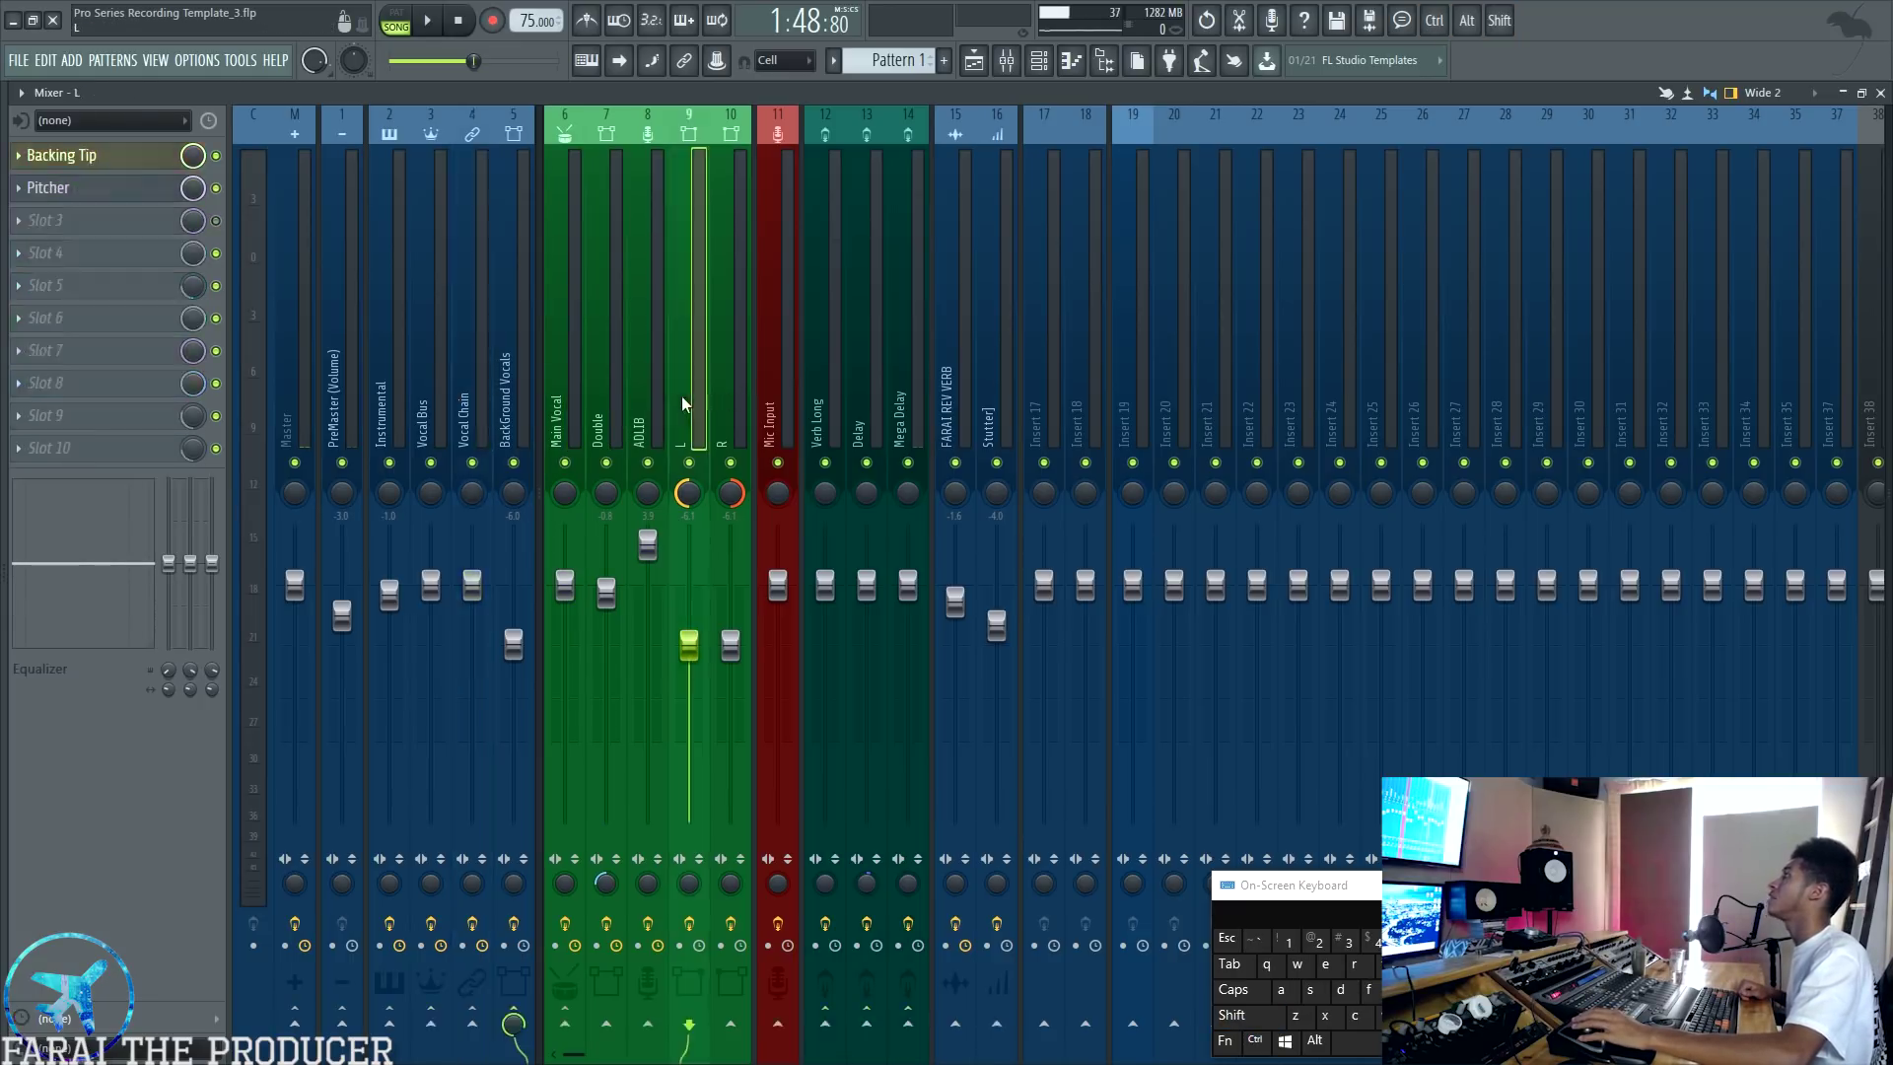
{"action": "left_click", "coordinate": [509, 404]}
{"action": "left_click", "coordinate": [121, 158]}
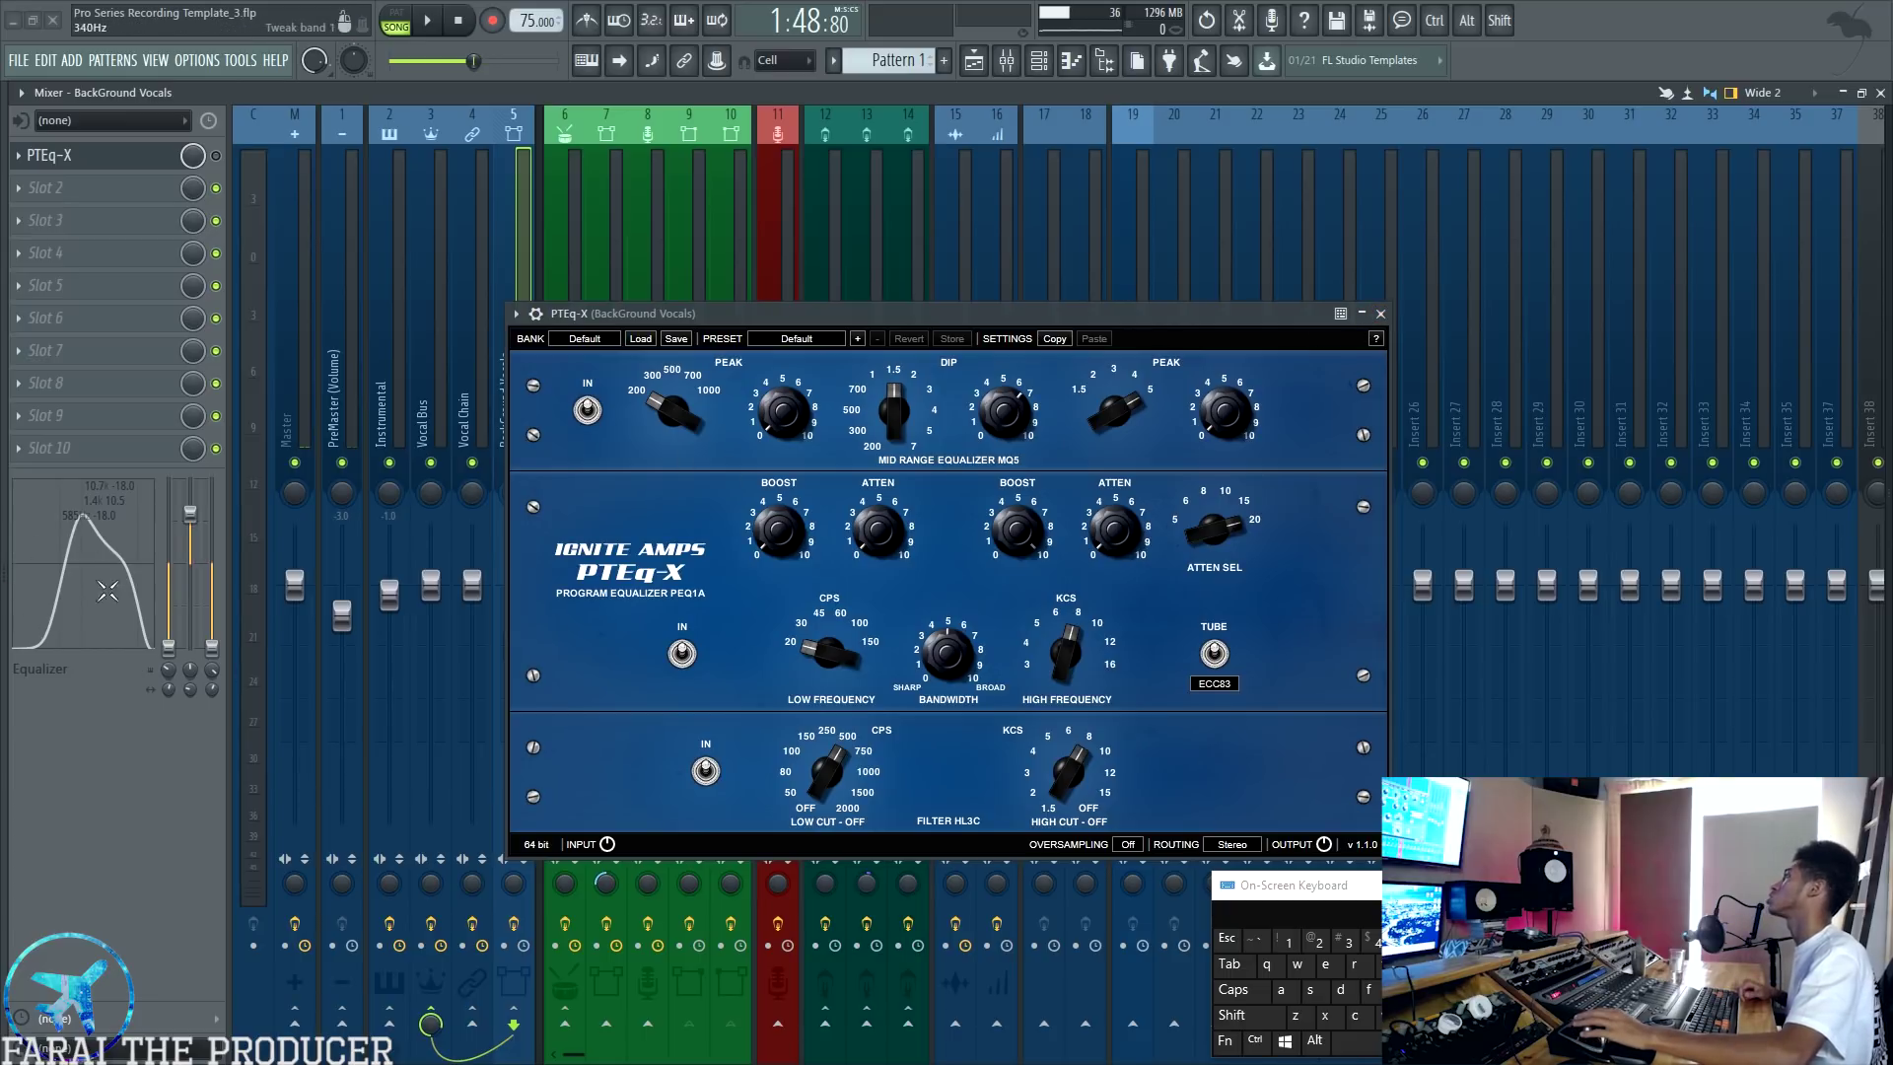
{"action": "left_click", "coordinate": [1381, 314]}
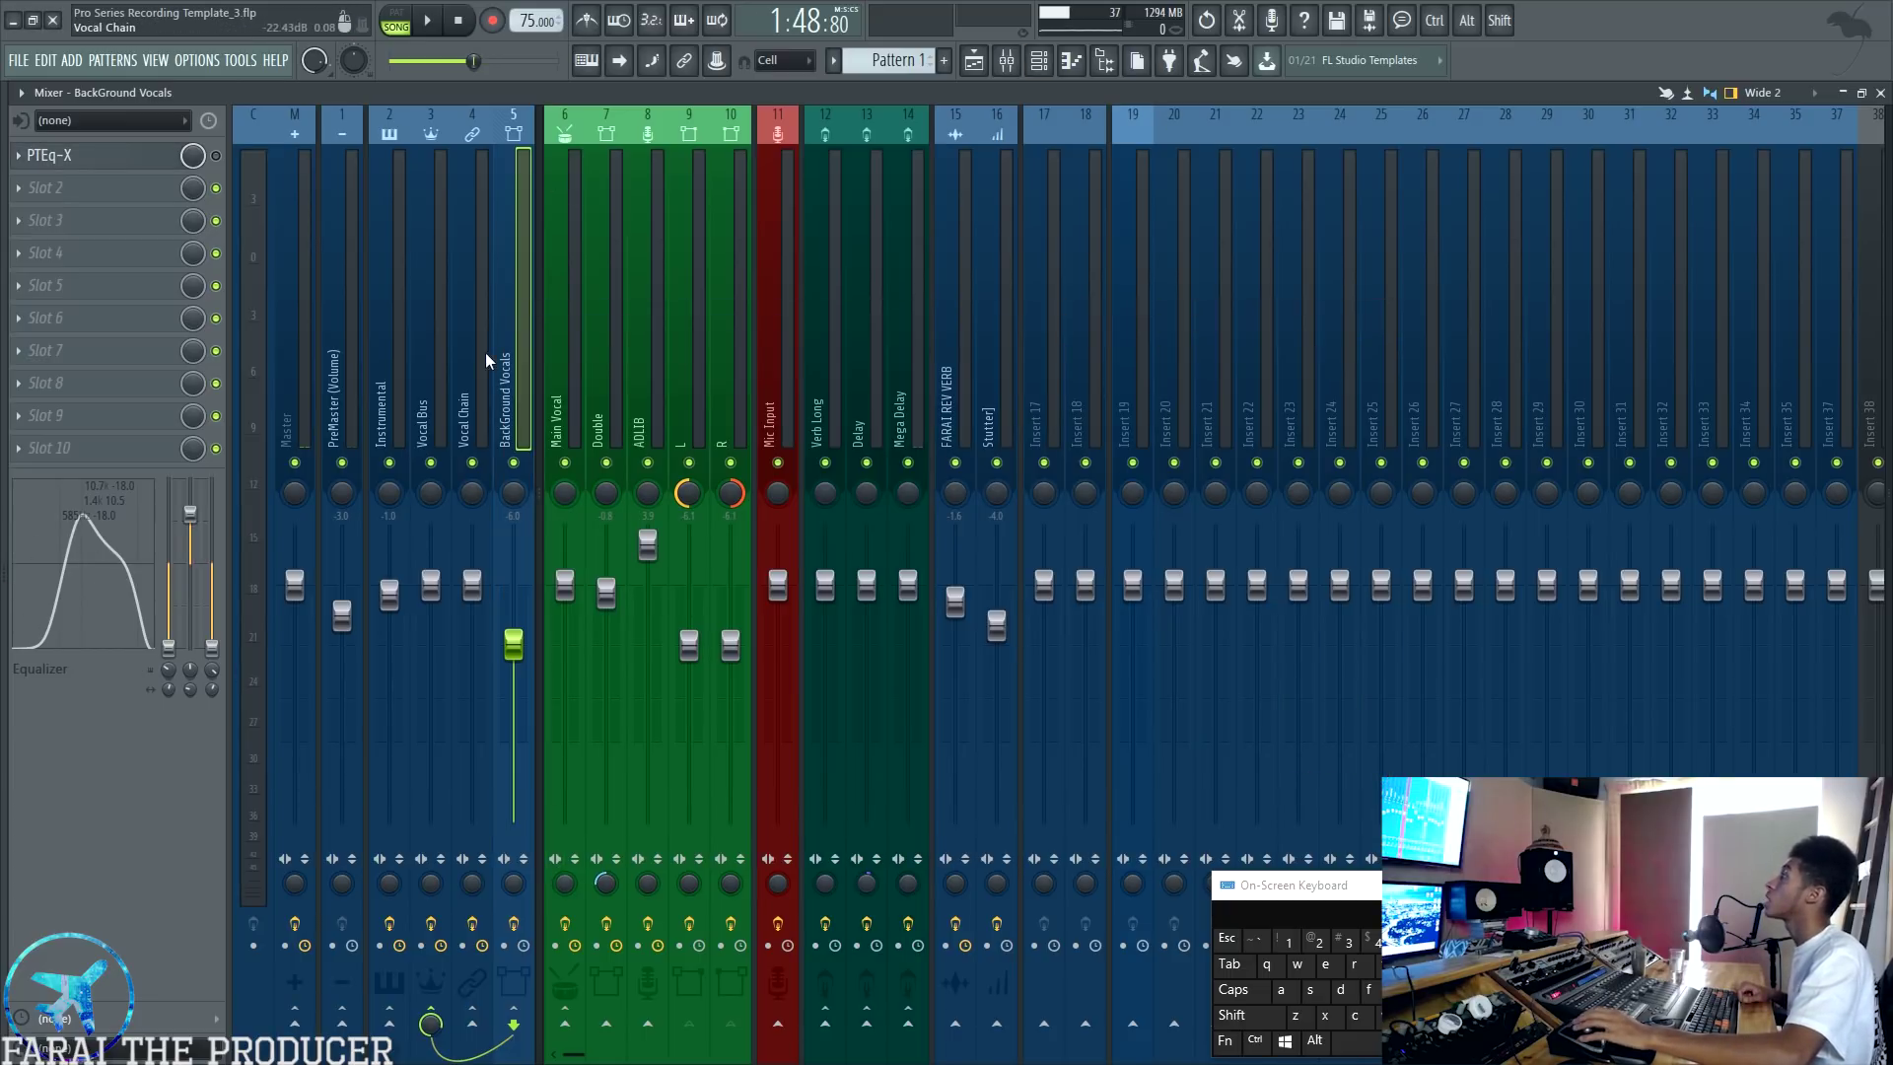
Step: Examine the gain, trim and filter settings of the VPRE-73 preamp on the Main Vocal track
{"action": "left_click", "coordinate": [560, 329]}
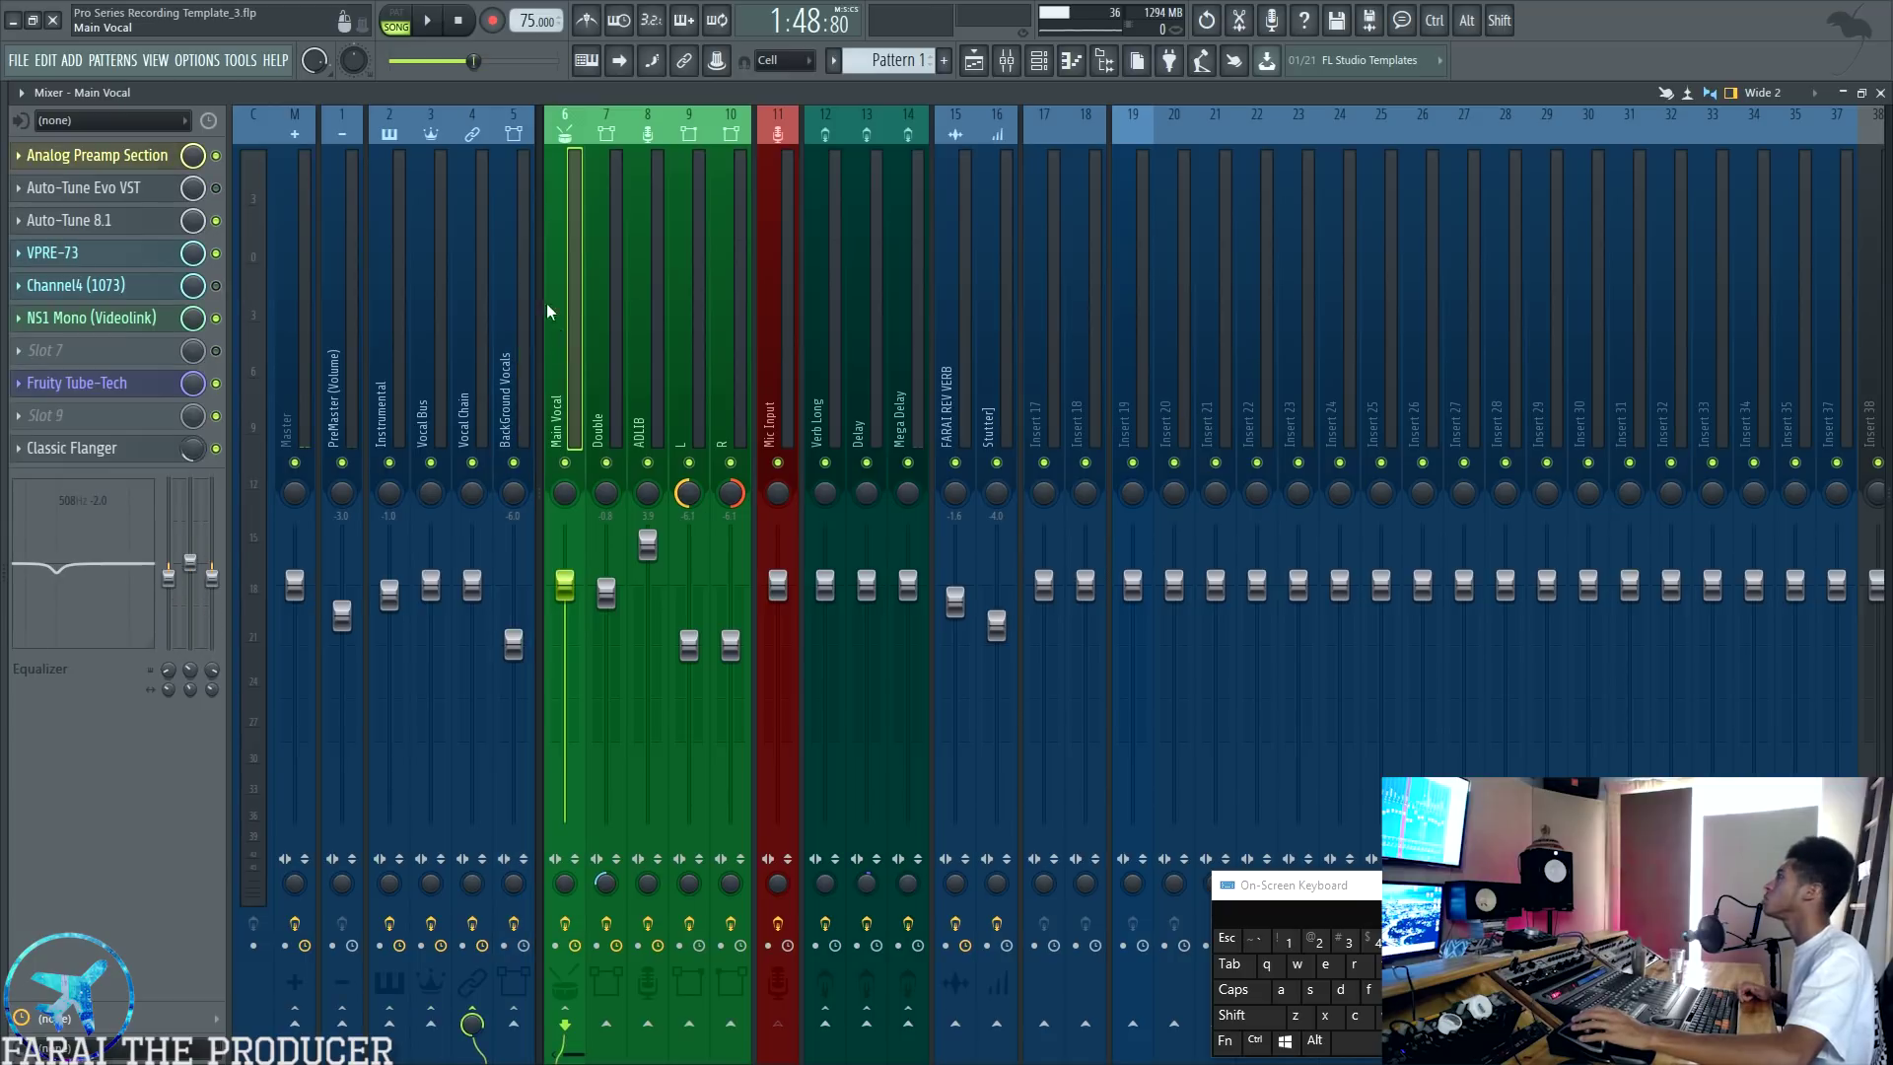
{"action": "left_click", "coordinate": [102, 258]}
{"action": "left_click_drag", "start_coordinate": [944, 276], "coordinate": [944, 342]}
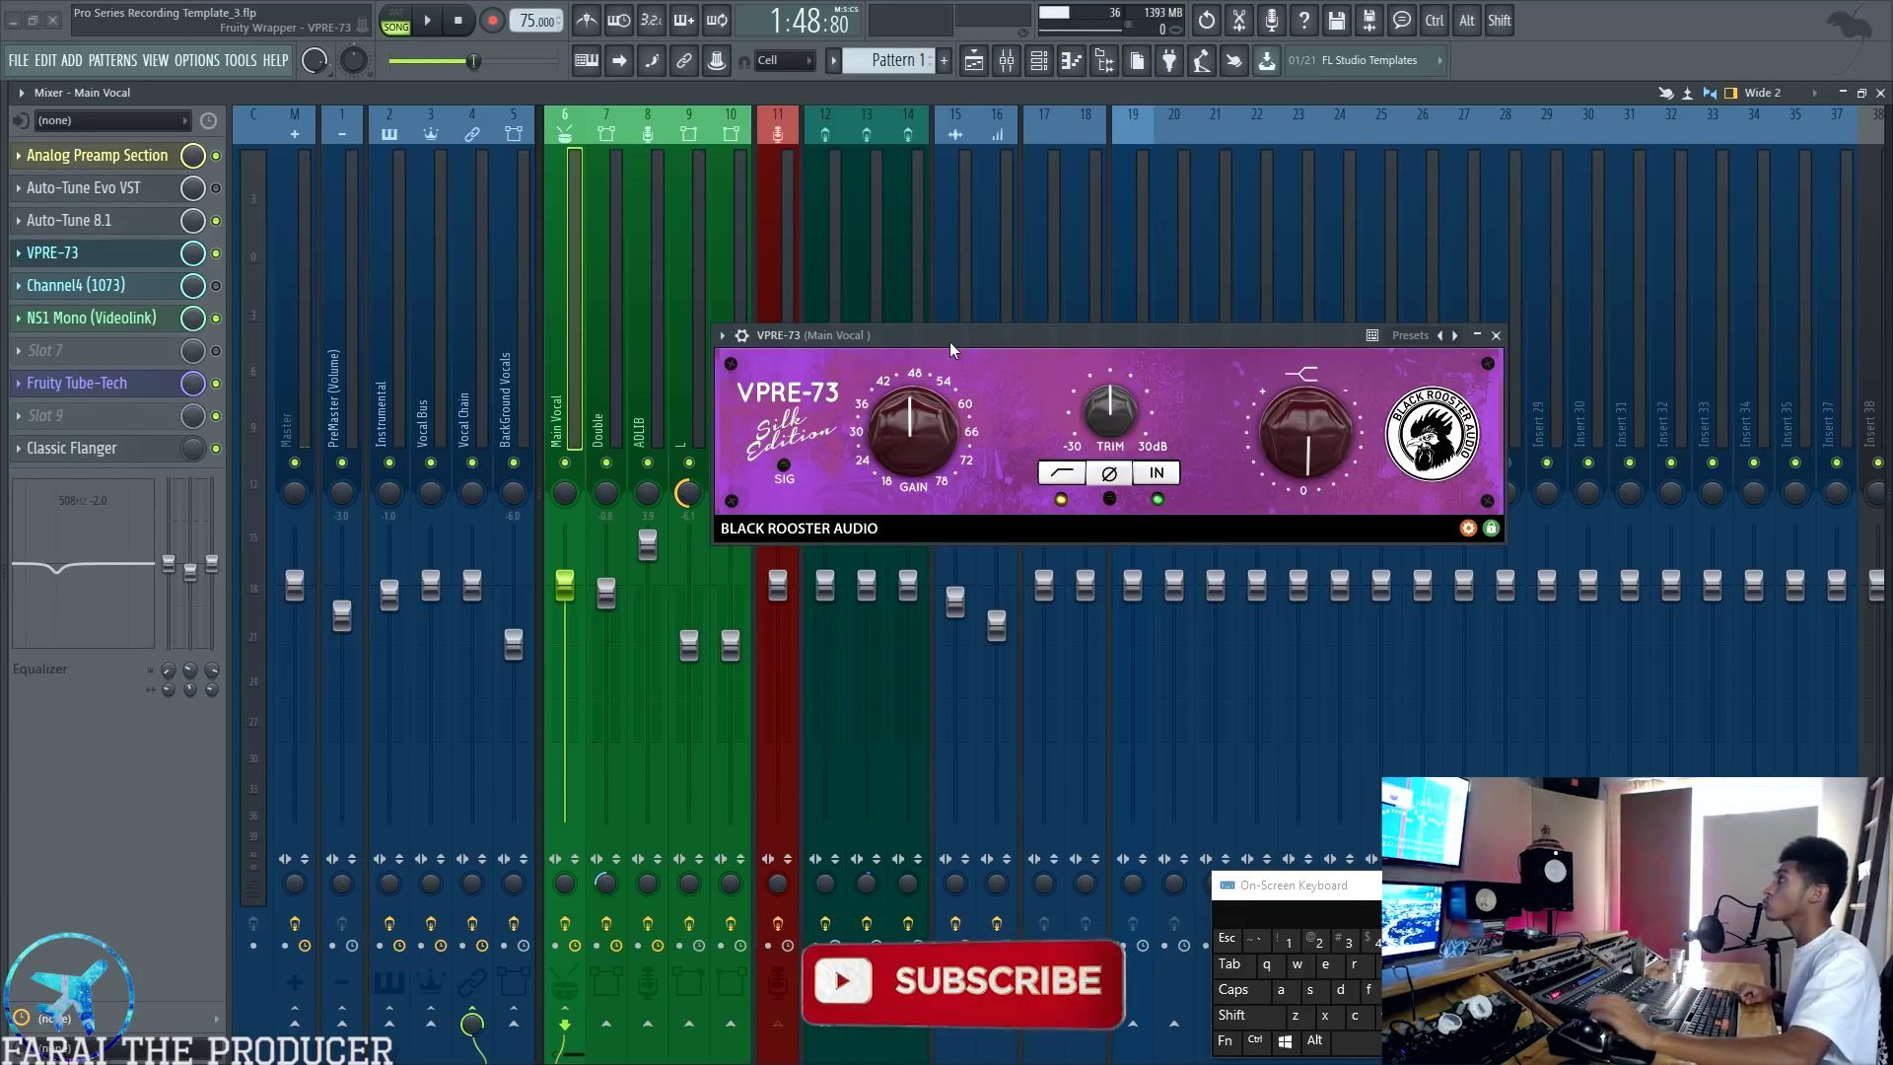
{"action": "left_click_drag", "start_coordinate": [949, 341], "coordinate": [937, 347]}
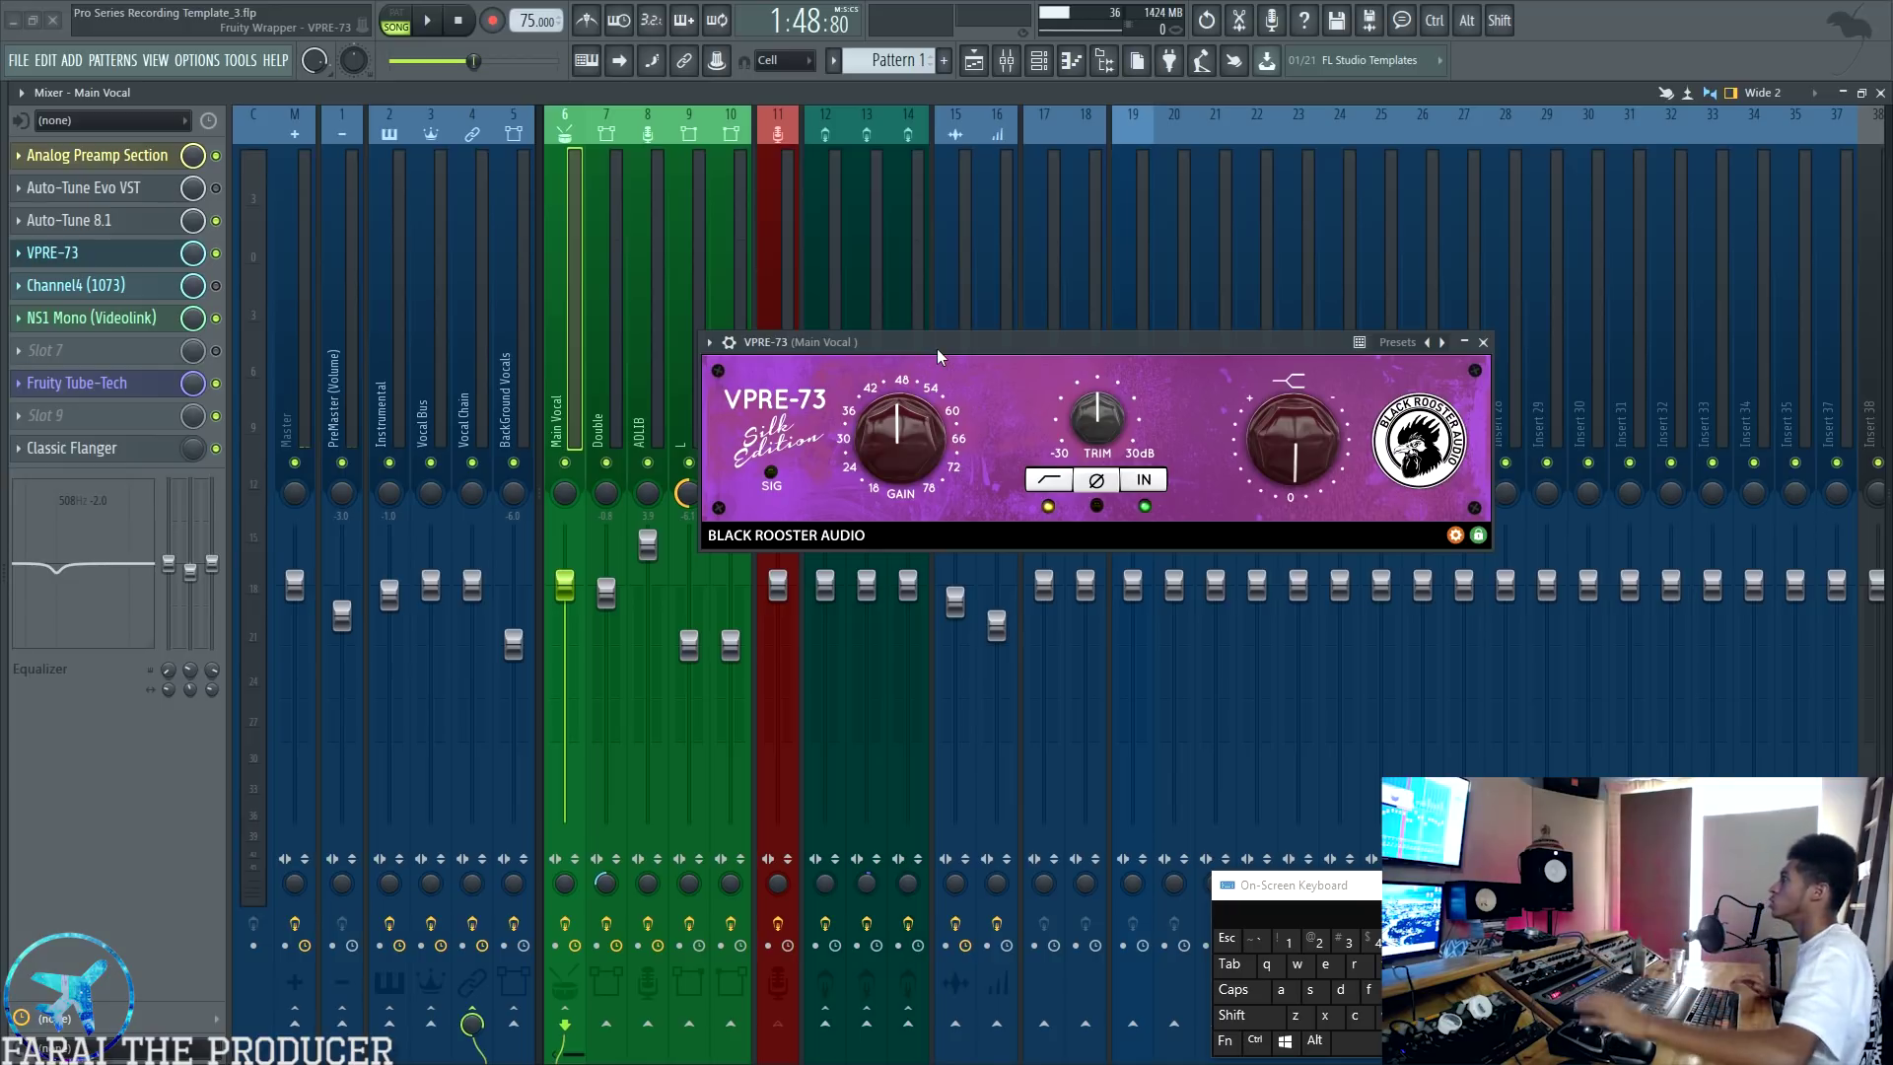
{"action": "left_click_drag", "start_coordinate": [938, 350], "coordinate": [929, 322]}
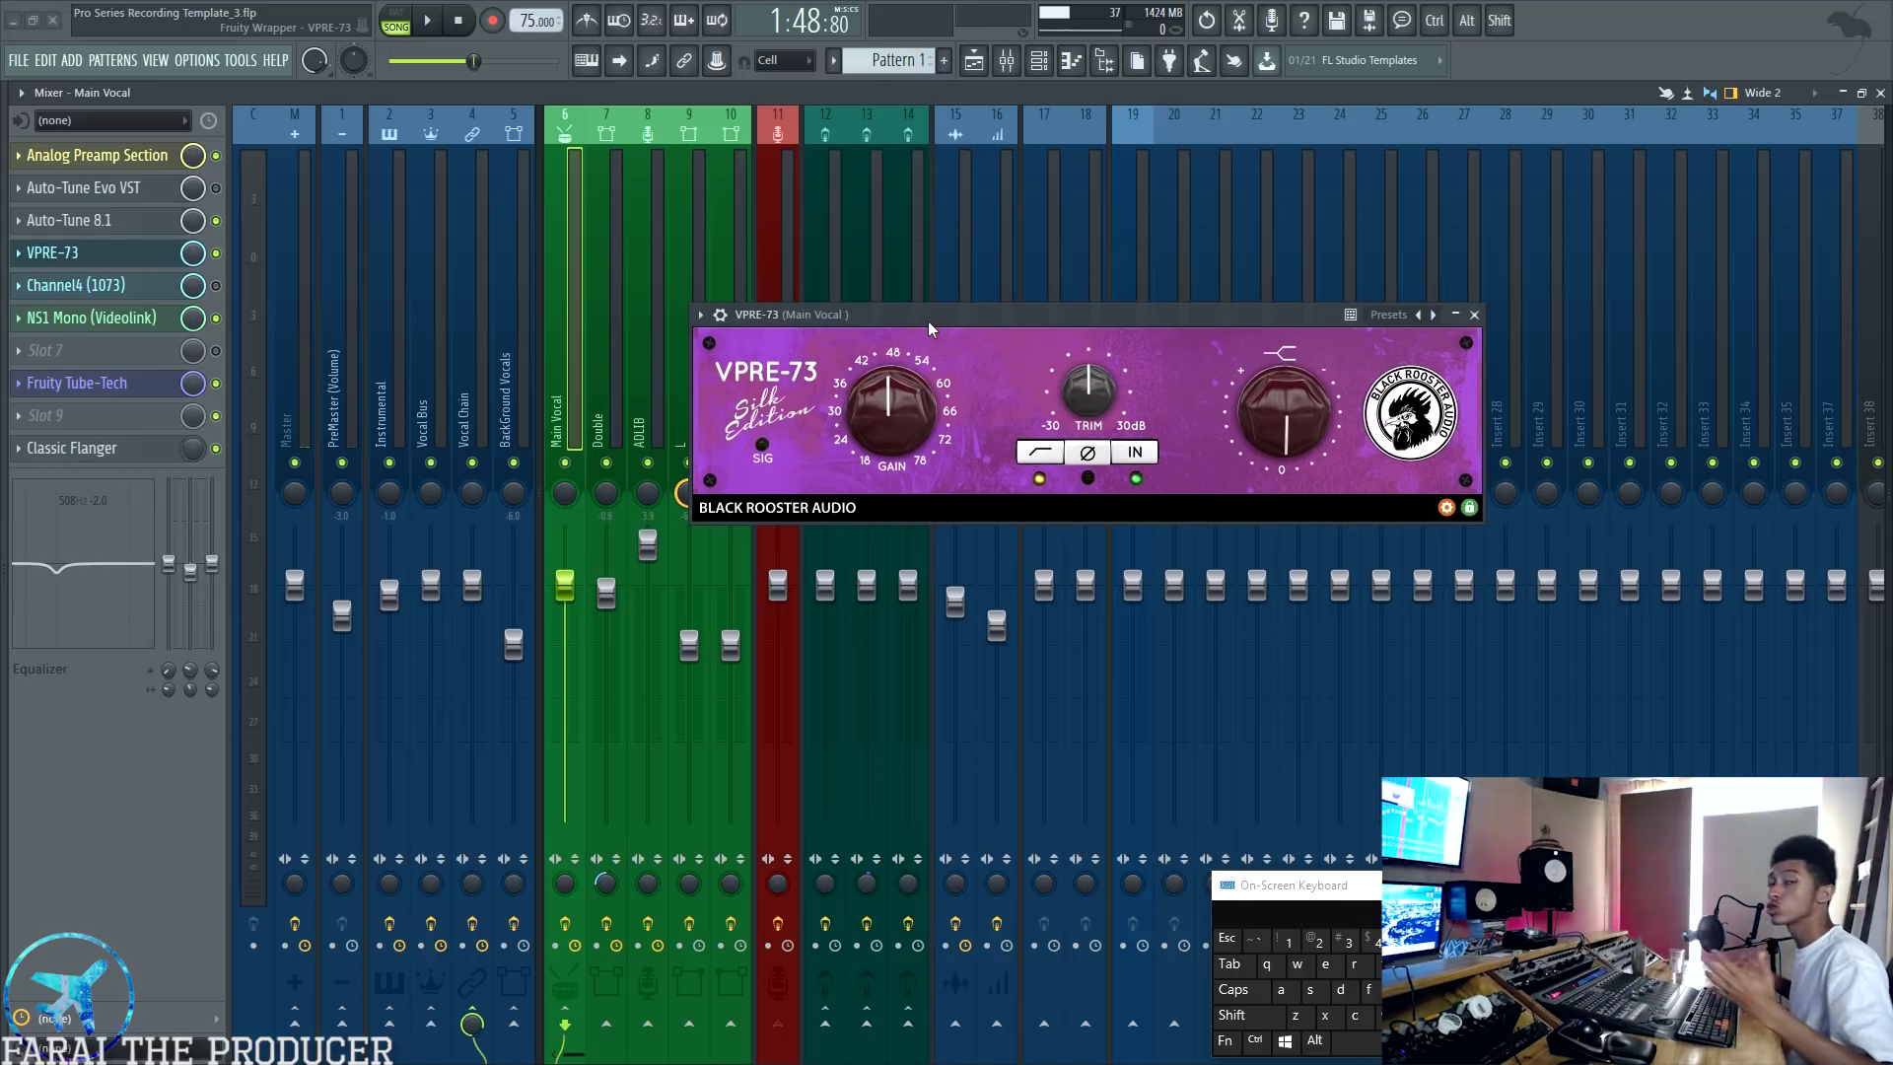
{"action": "left_click_drag", "start_coordinate": [927, 322], "coordinate": [809, 277]}
{"action": "left_click", "coordinate": [835, 296]}
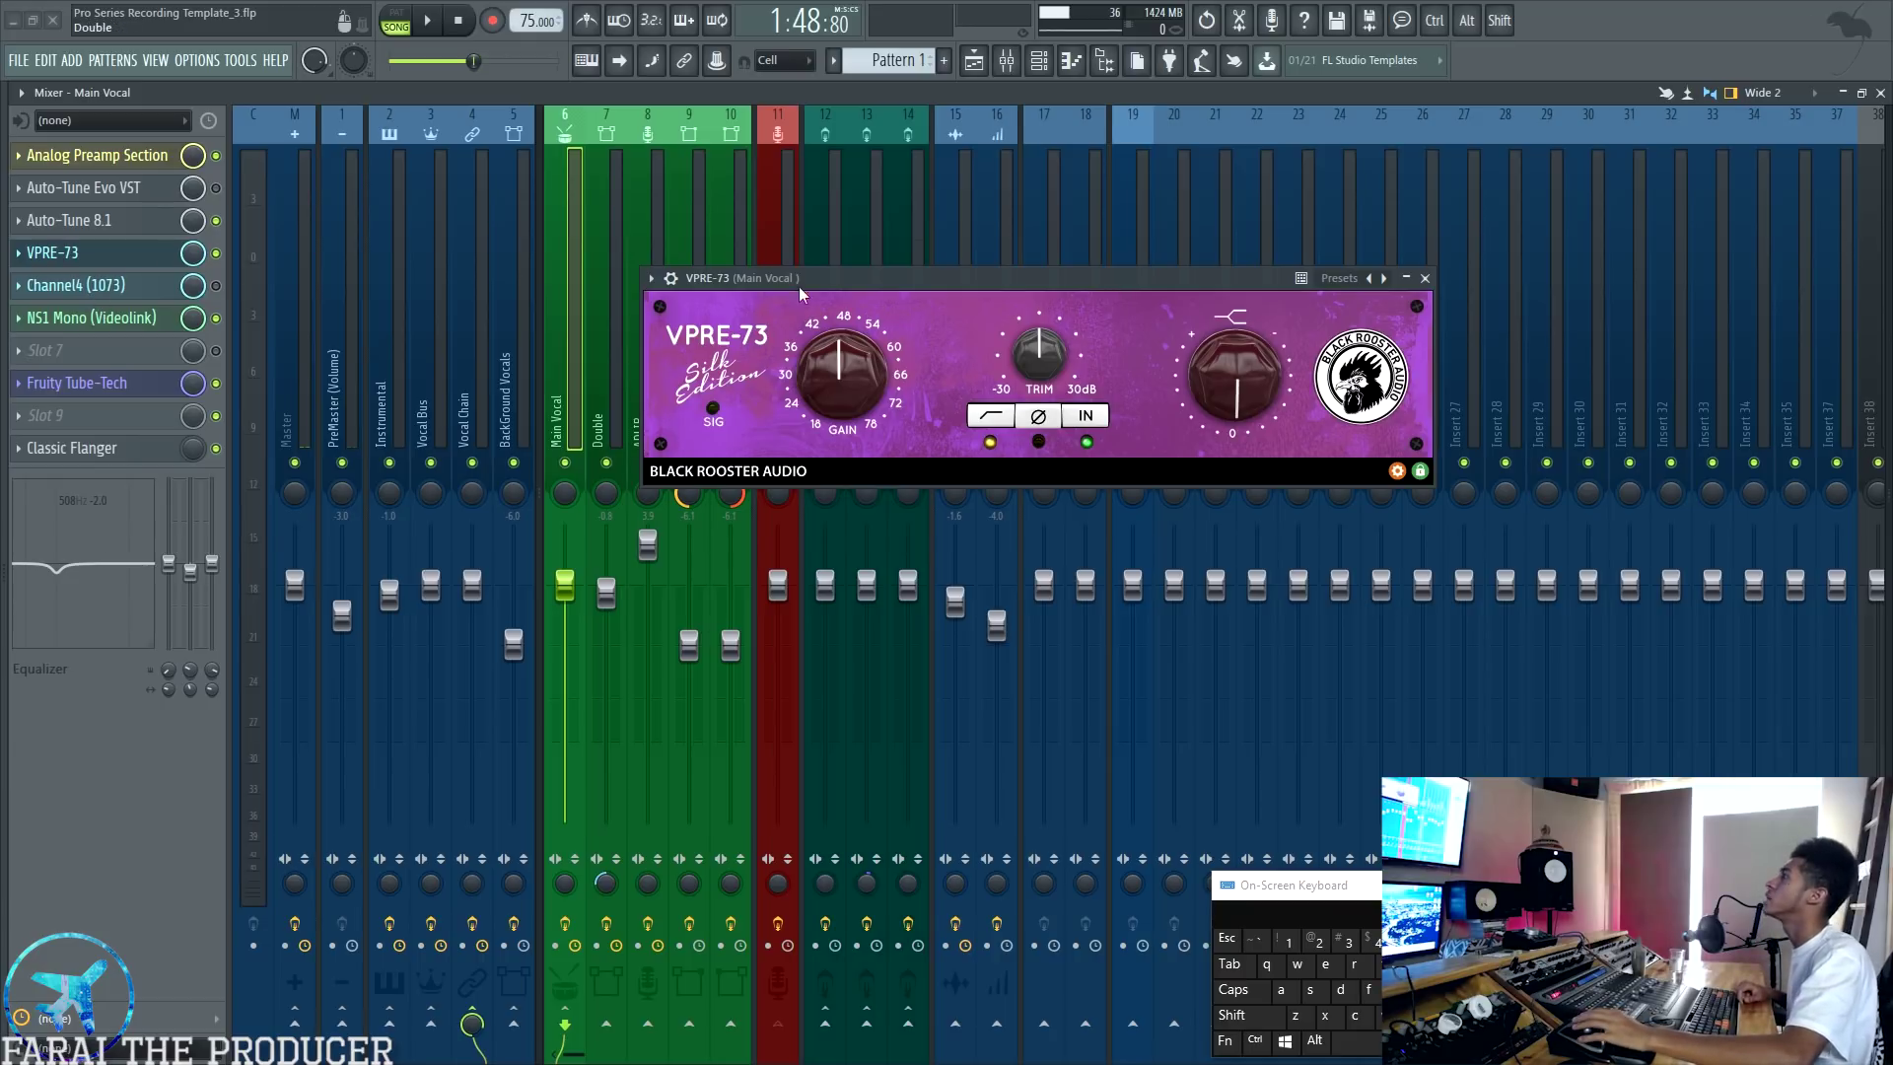
{"action": "left_click_drag", "start_coordinate": [892, 279], "coordinate": [864, 248]}
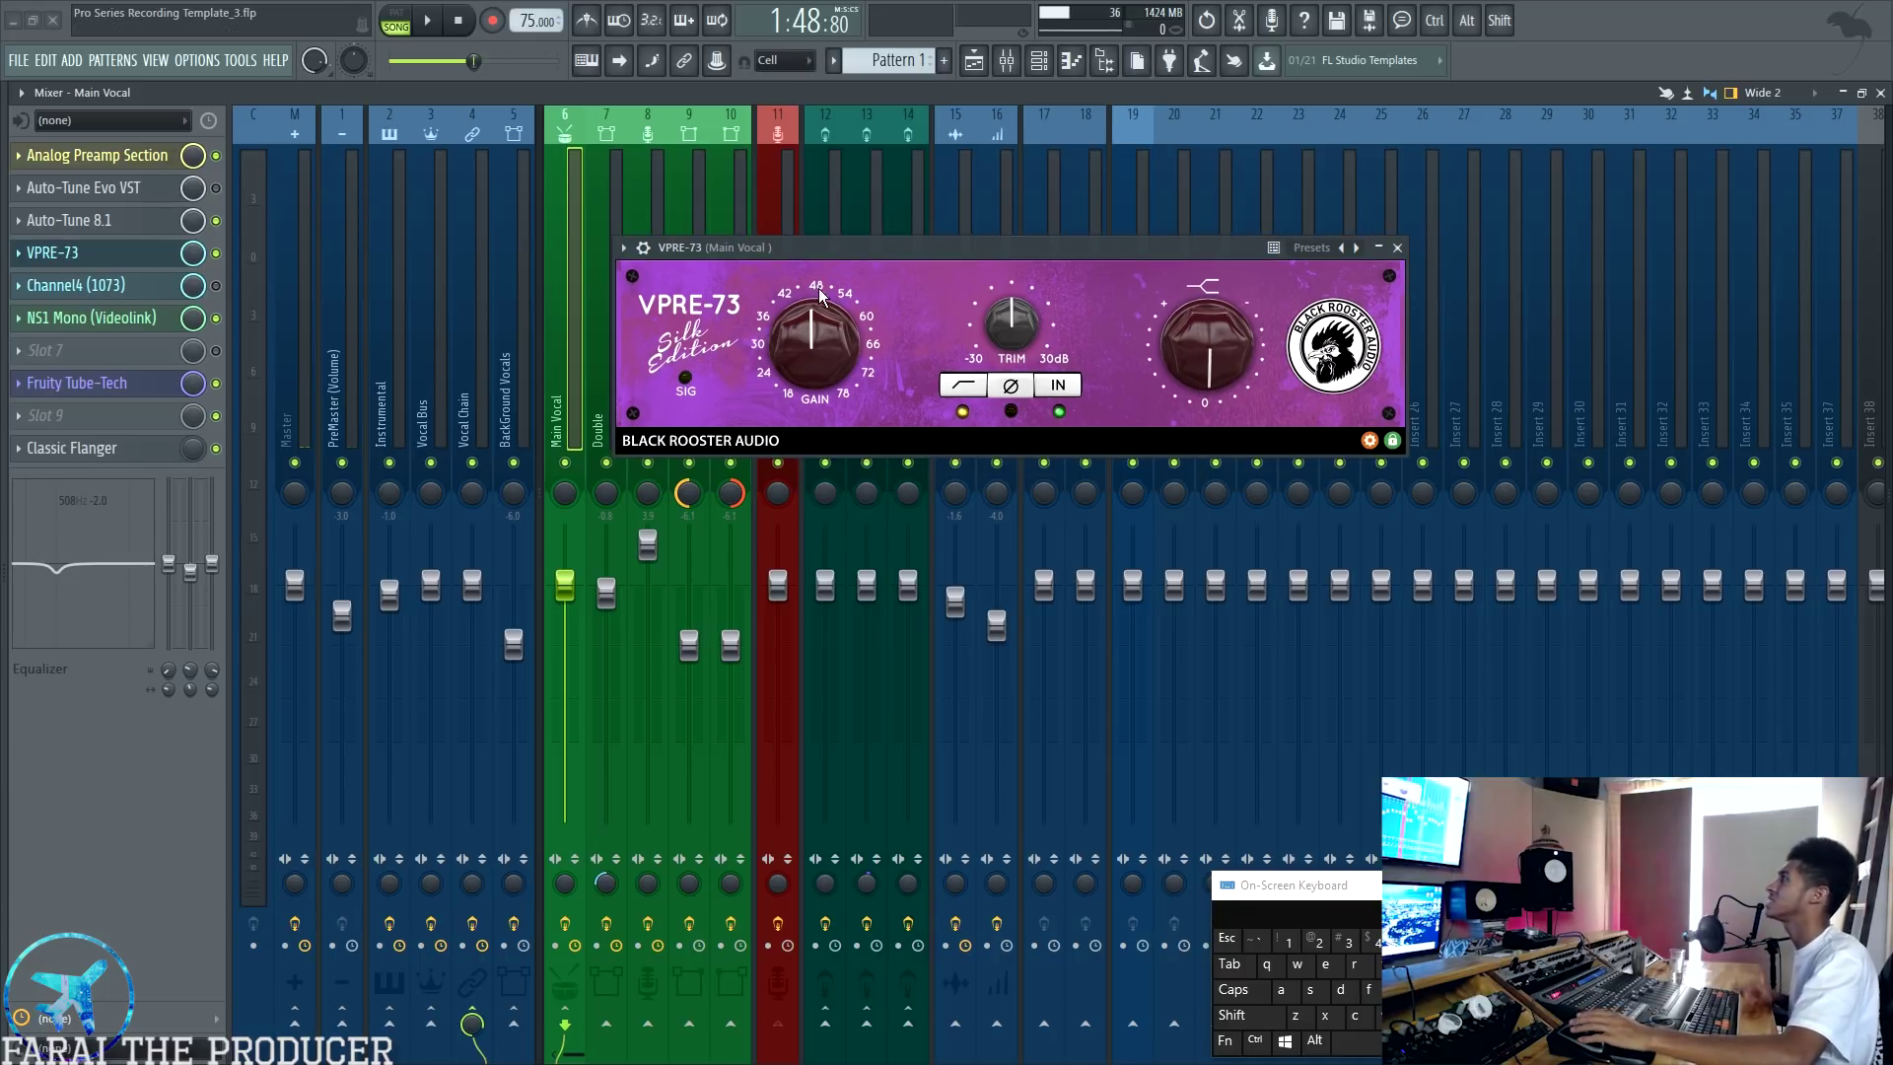
Step: Open Channel4 (1073) on the Main Vocal track beside VPRE-73 and set its Drive to 31%
{"action": "left_click", "coordinate": [142, 288]}
{"action": "left_click_drag", "start_coordinate": [1188, 156], "coordinate": [1038, 171]}
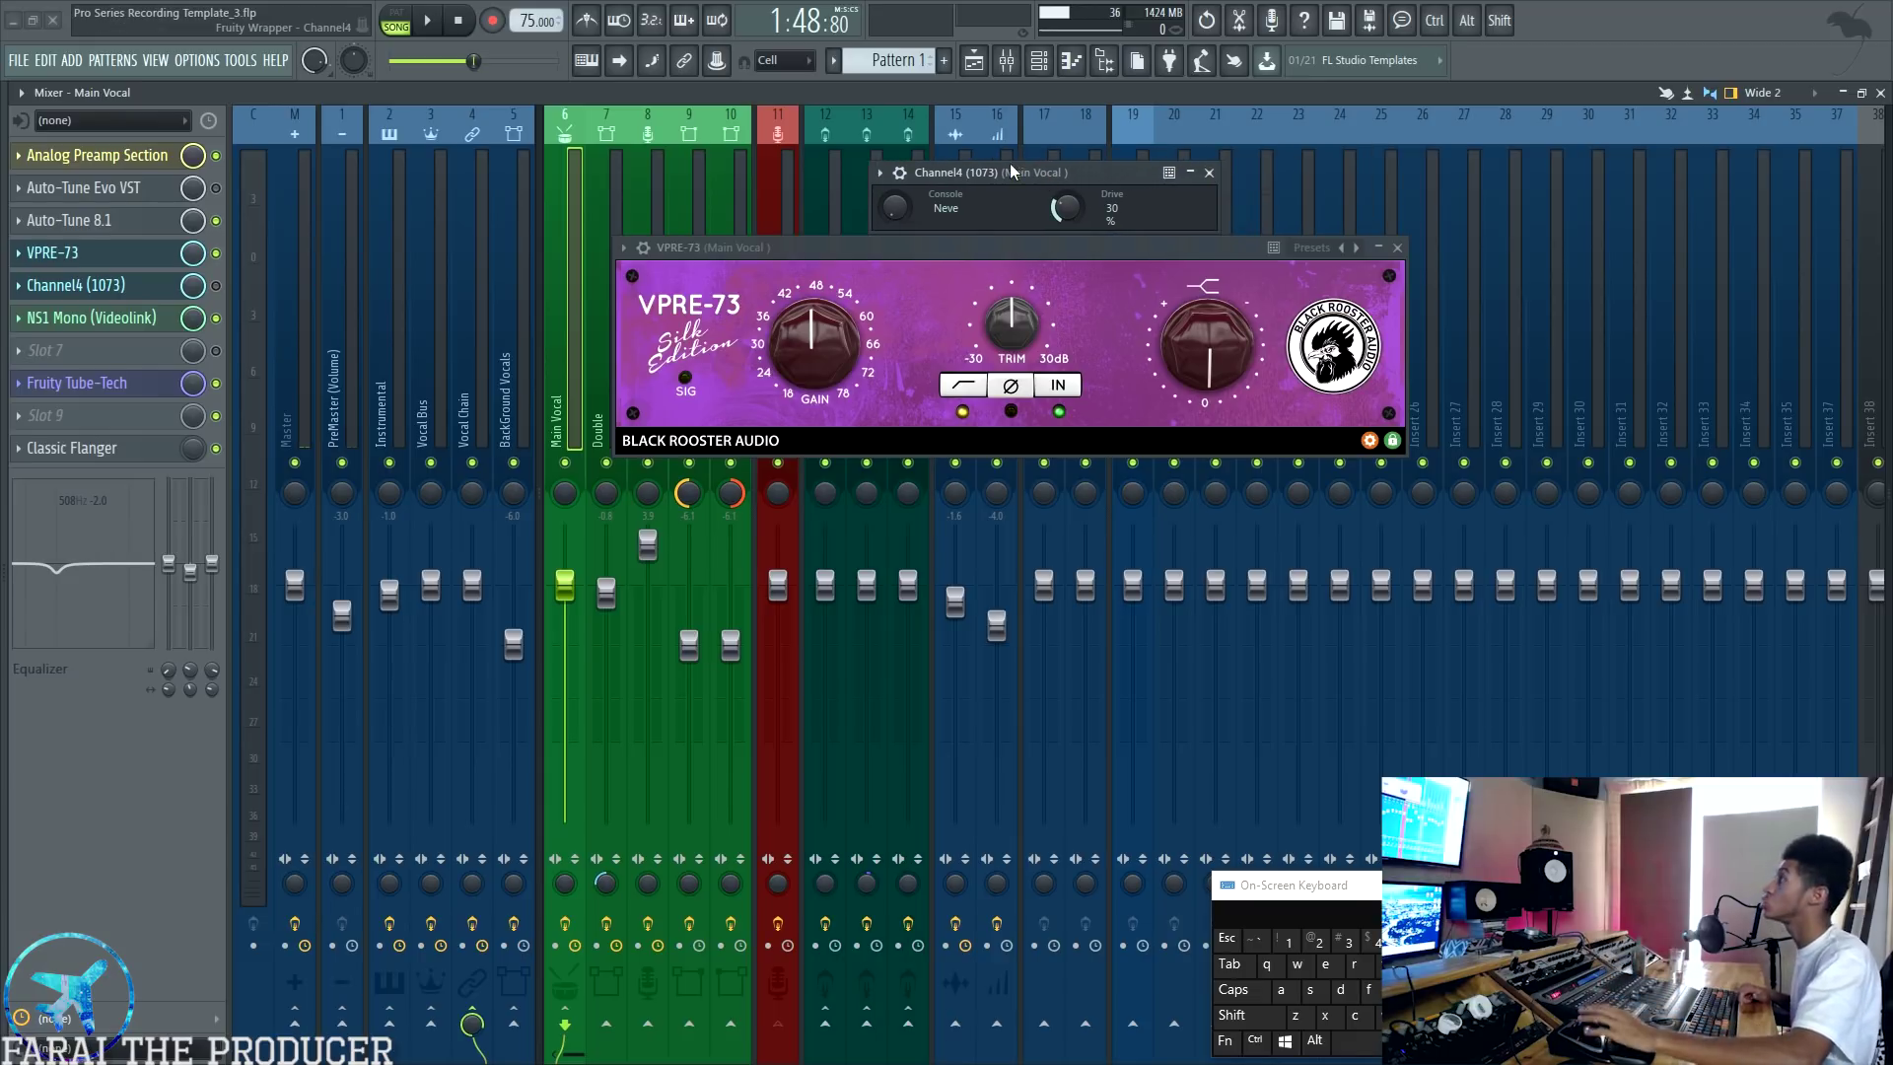
{"action": "left_click_drag", "start_coordinate": [1009, 168], "coordinate": [954, 165]}
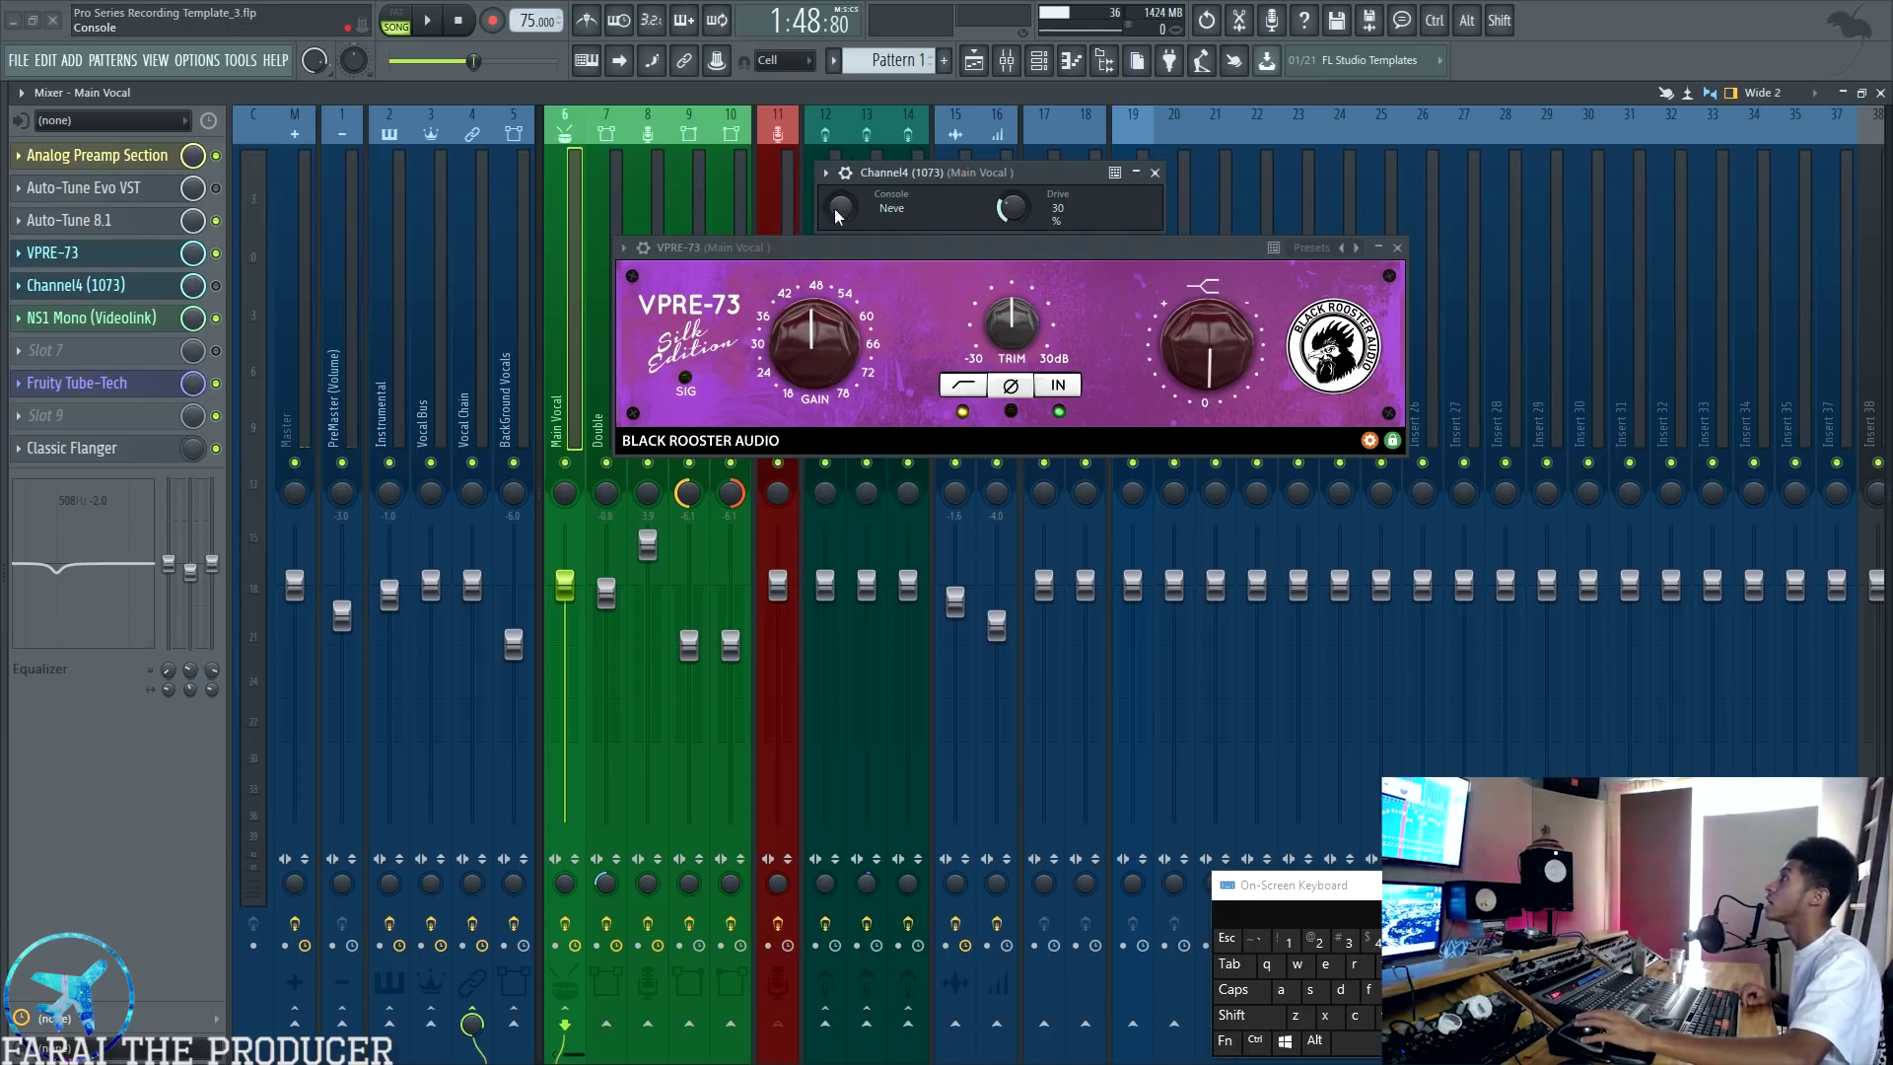
{"action": "left_click_drag", "start_coordinate": [970, 249], "coordinate": [1010, 217]}
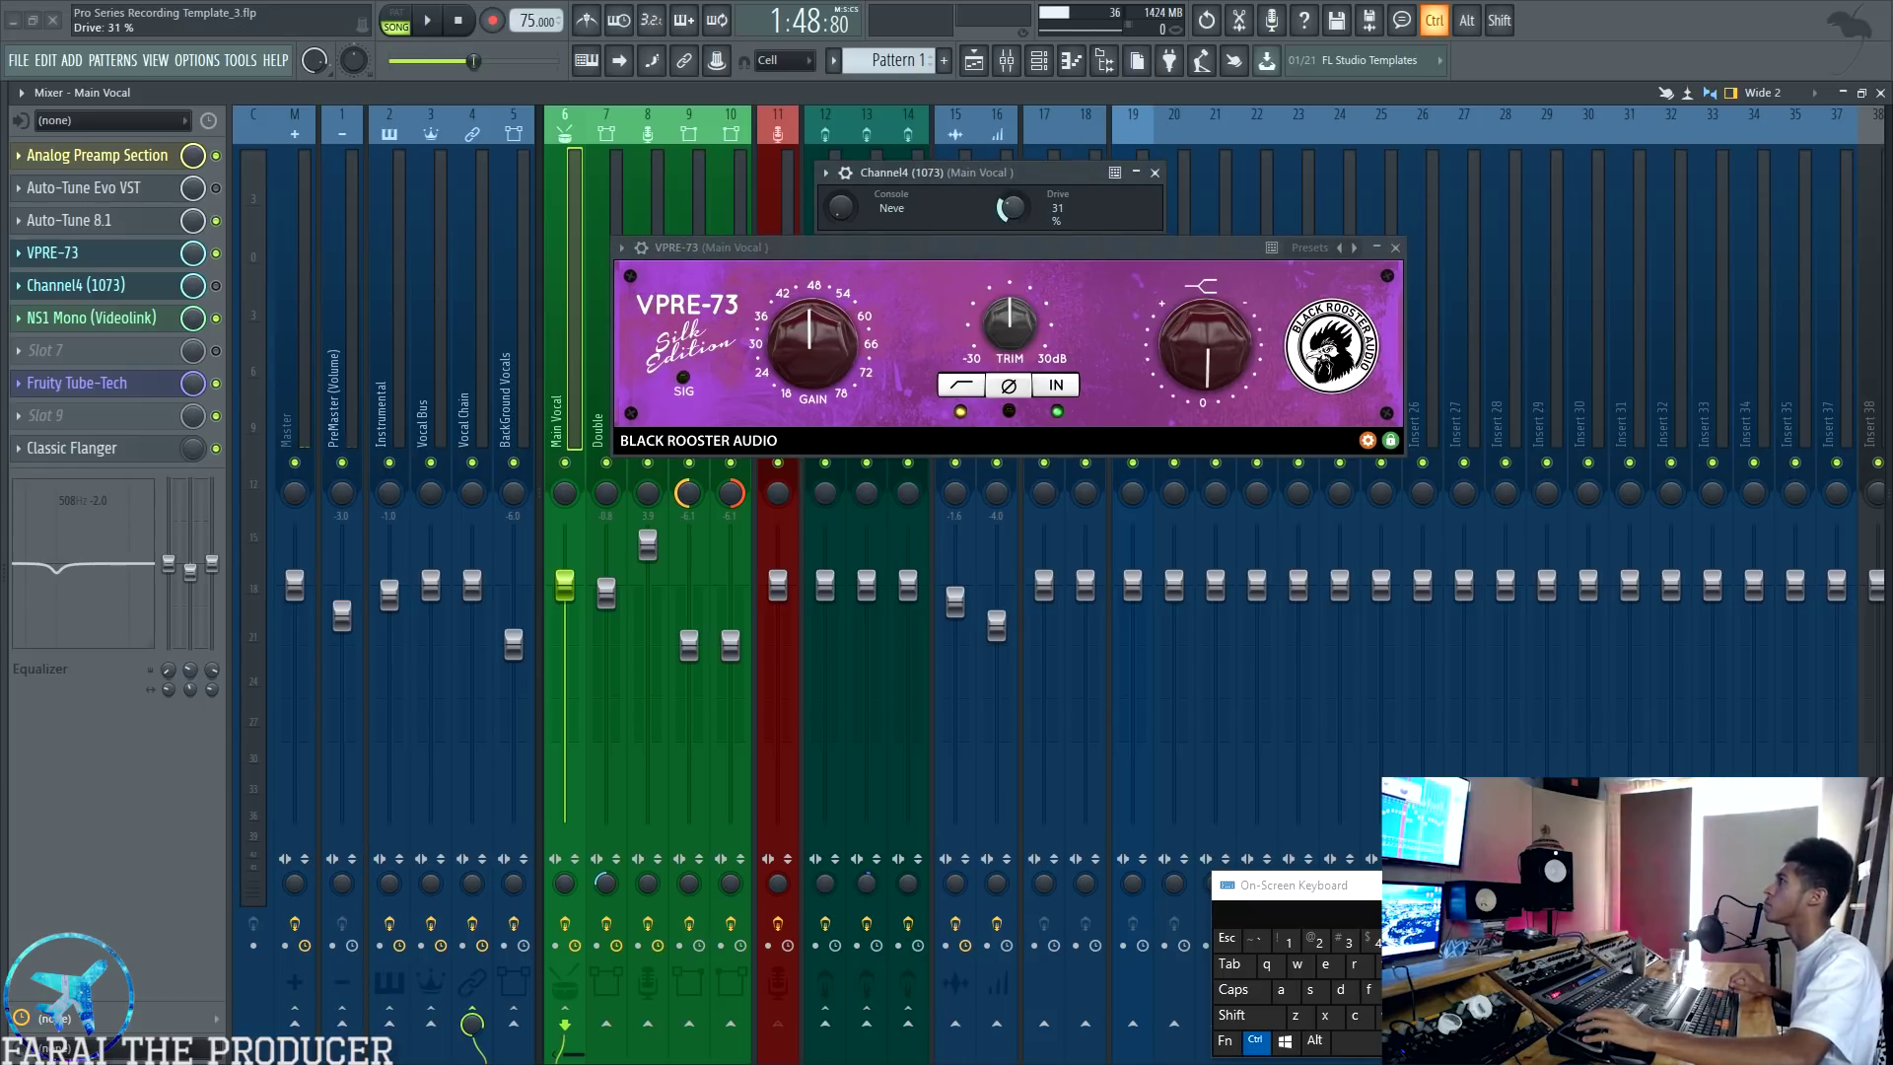
Step: Try the SSL console type in Channel4 (1073), return it to Neve, and close both plugin windows
{"action": "mouse_move", "coordinate": [841, 208]}
{"action": "left_mouse_down"}
{"action": "mouse_move", "coordinate": [841, 187]}
{"action": "mouse_move", "coordinate": [858, 197]}
{"action": "left_mouse_up"}
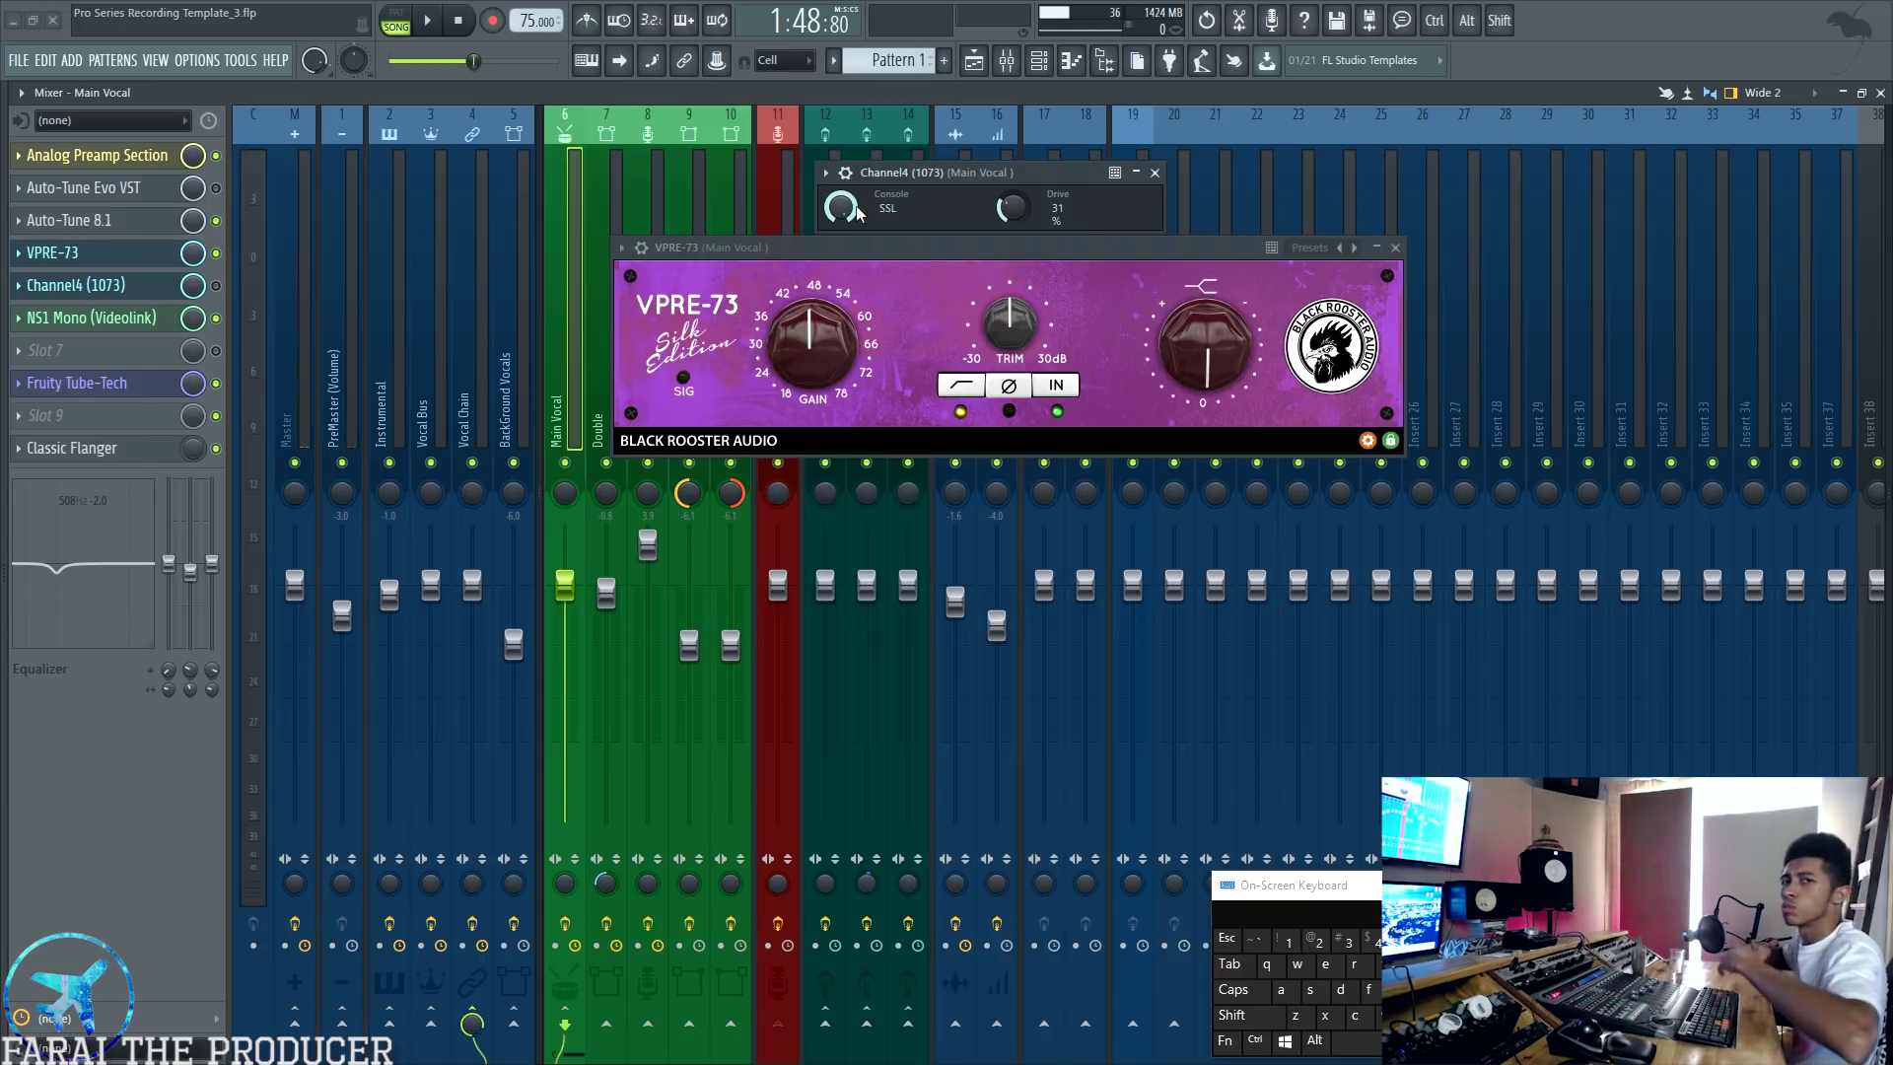
{"action": "left_click_drag", "start_coordinate": [858, 212], "coordinate": [858, 232]}
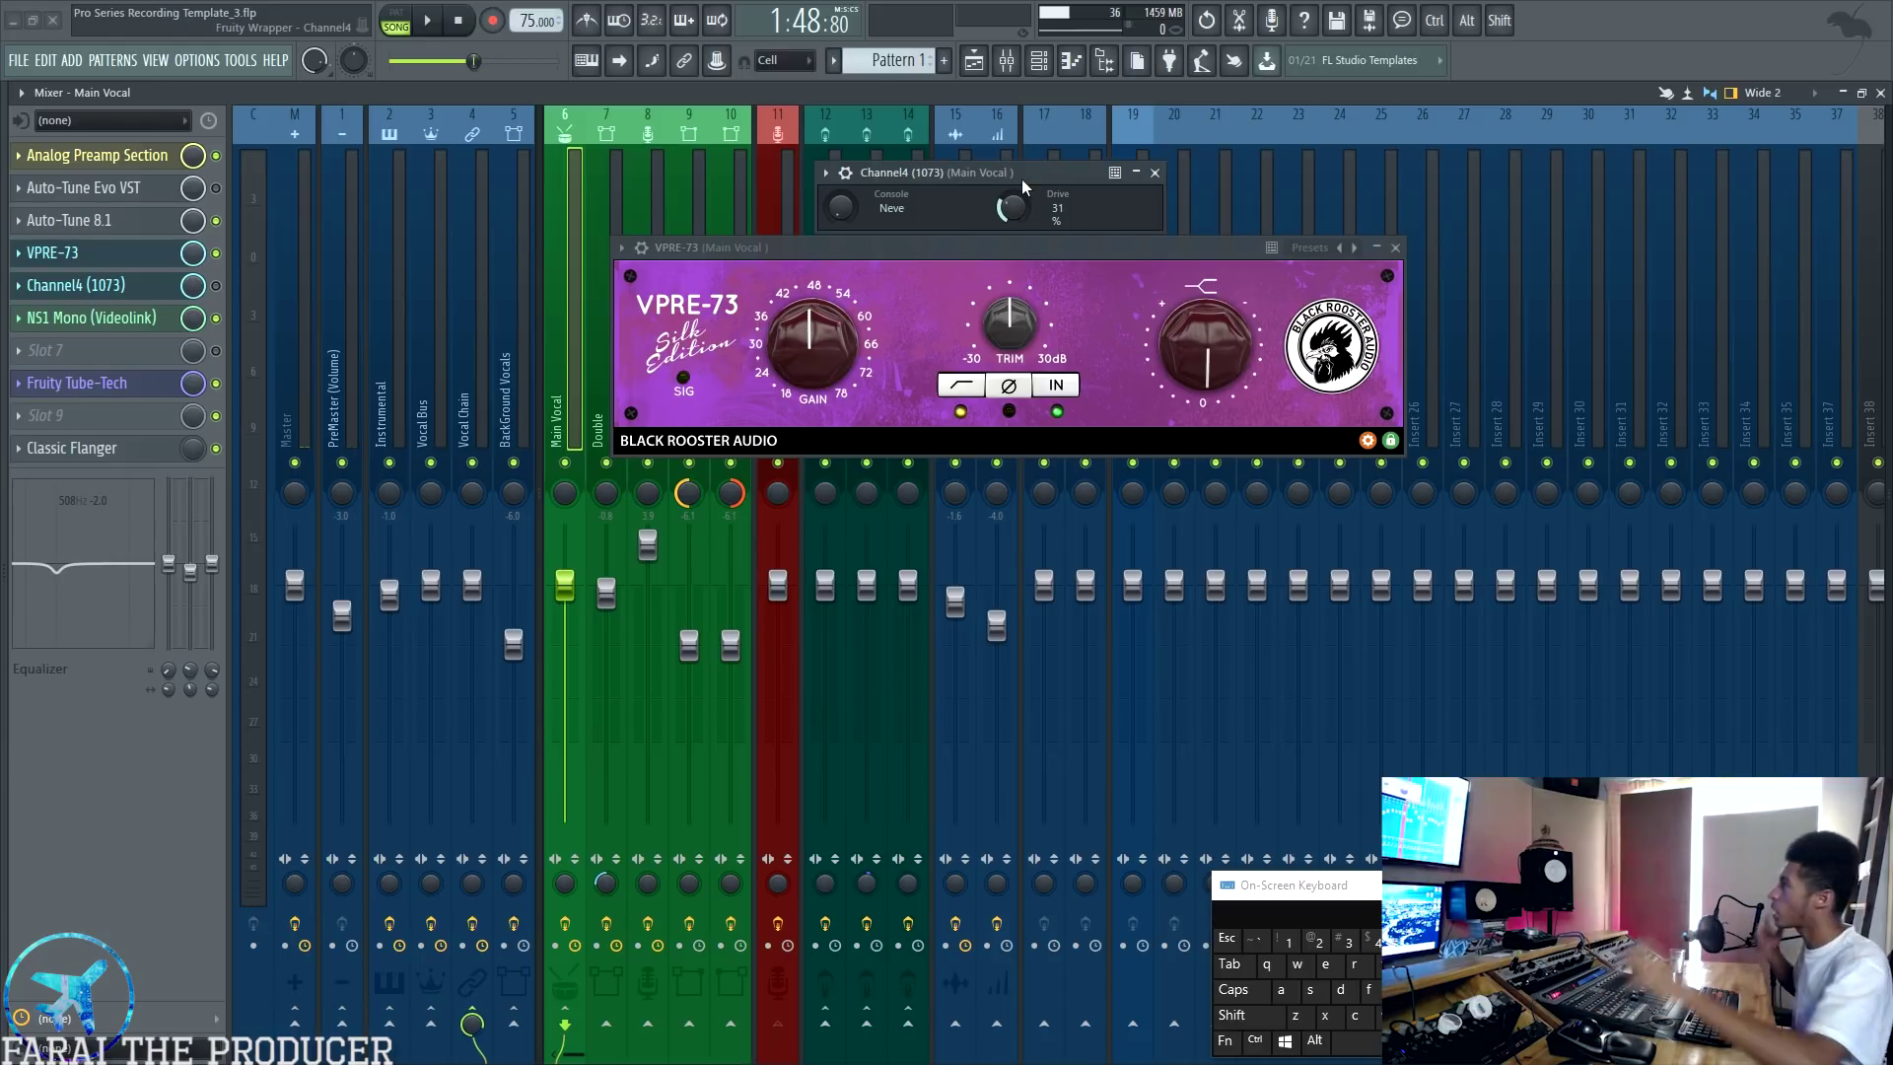
{"action": "left_click", "coordinate": [1397, 248]}
{"action": "left_click", "coordinate": [1154, 172]}
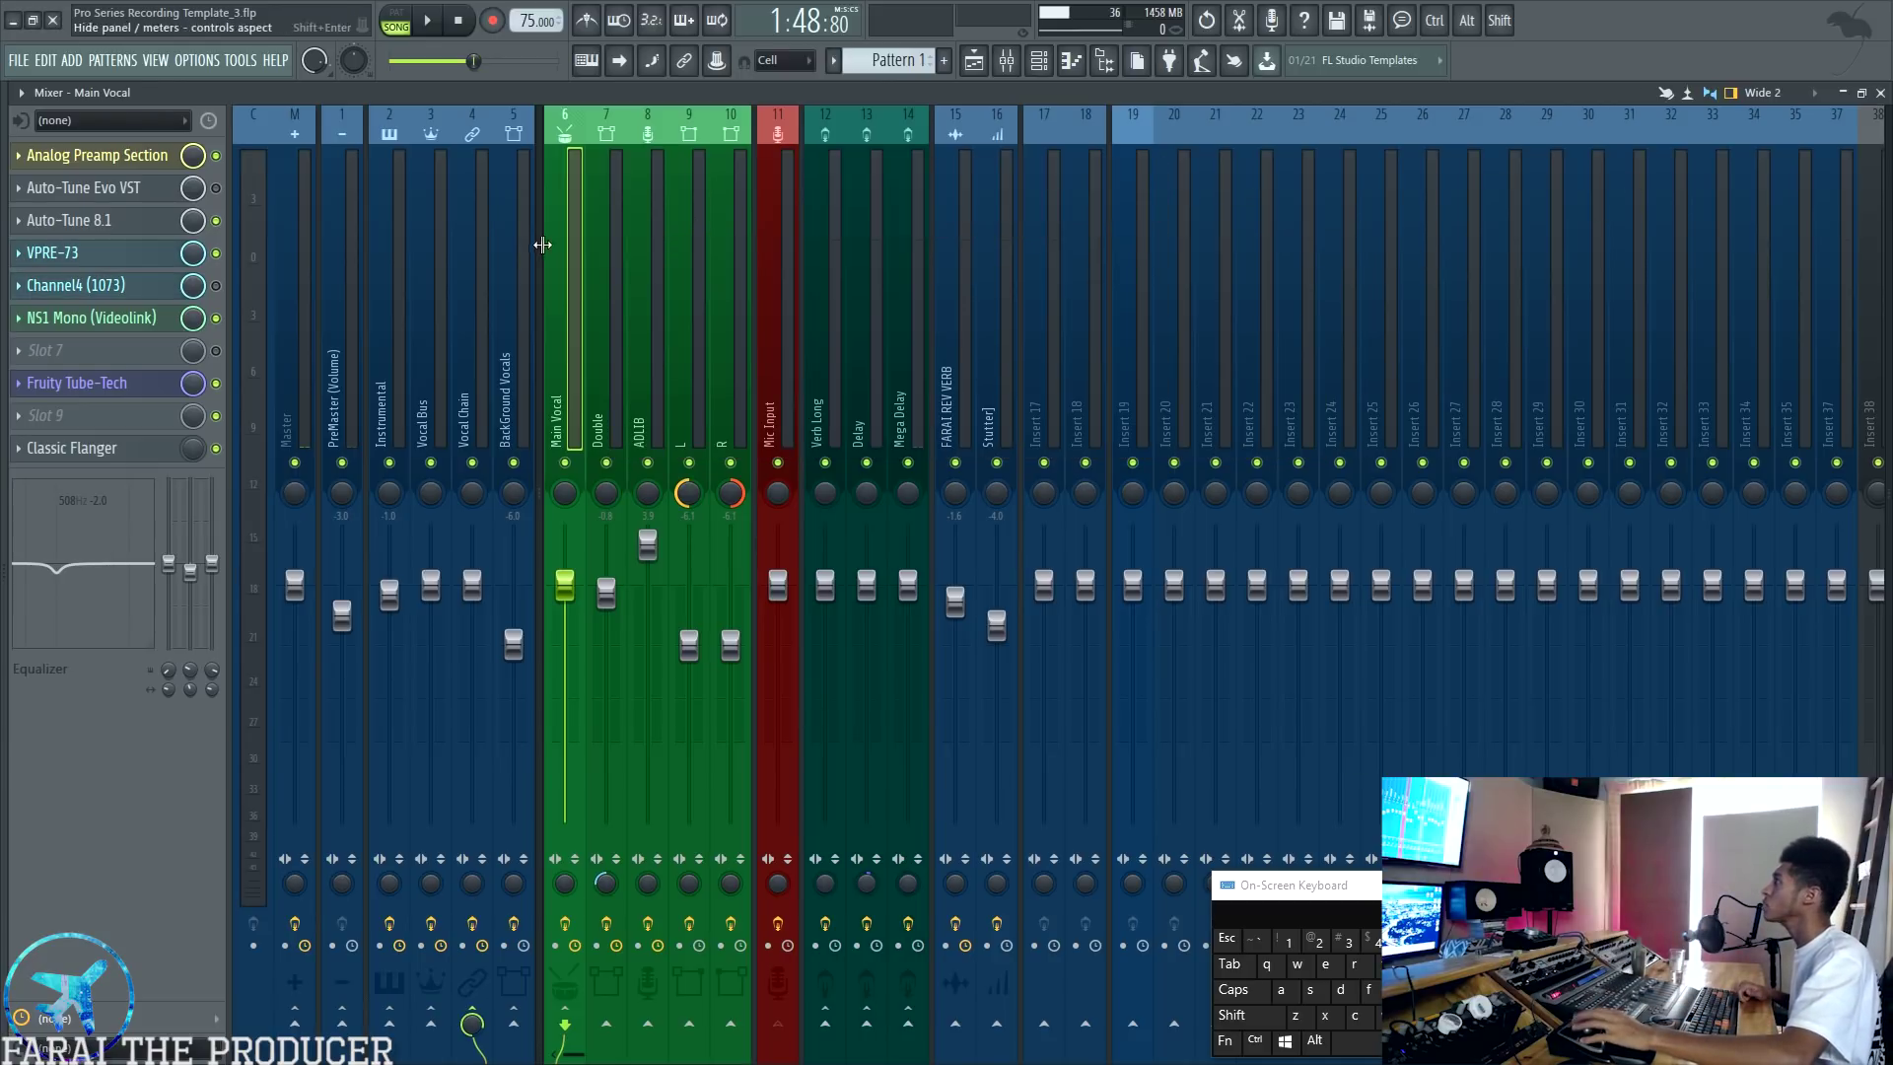
Step: Inspect the NS1 Mono noise suppressor's settings on the Main Vocal track, leaving its window closed when done
{"action": "left_click", "coordinate": [134, 318]}
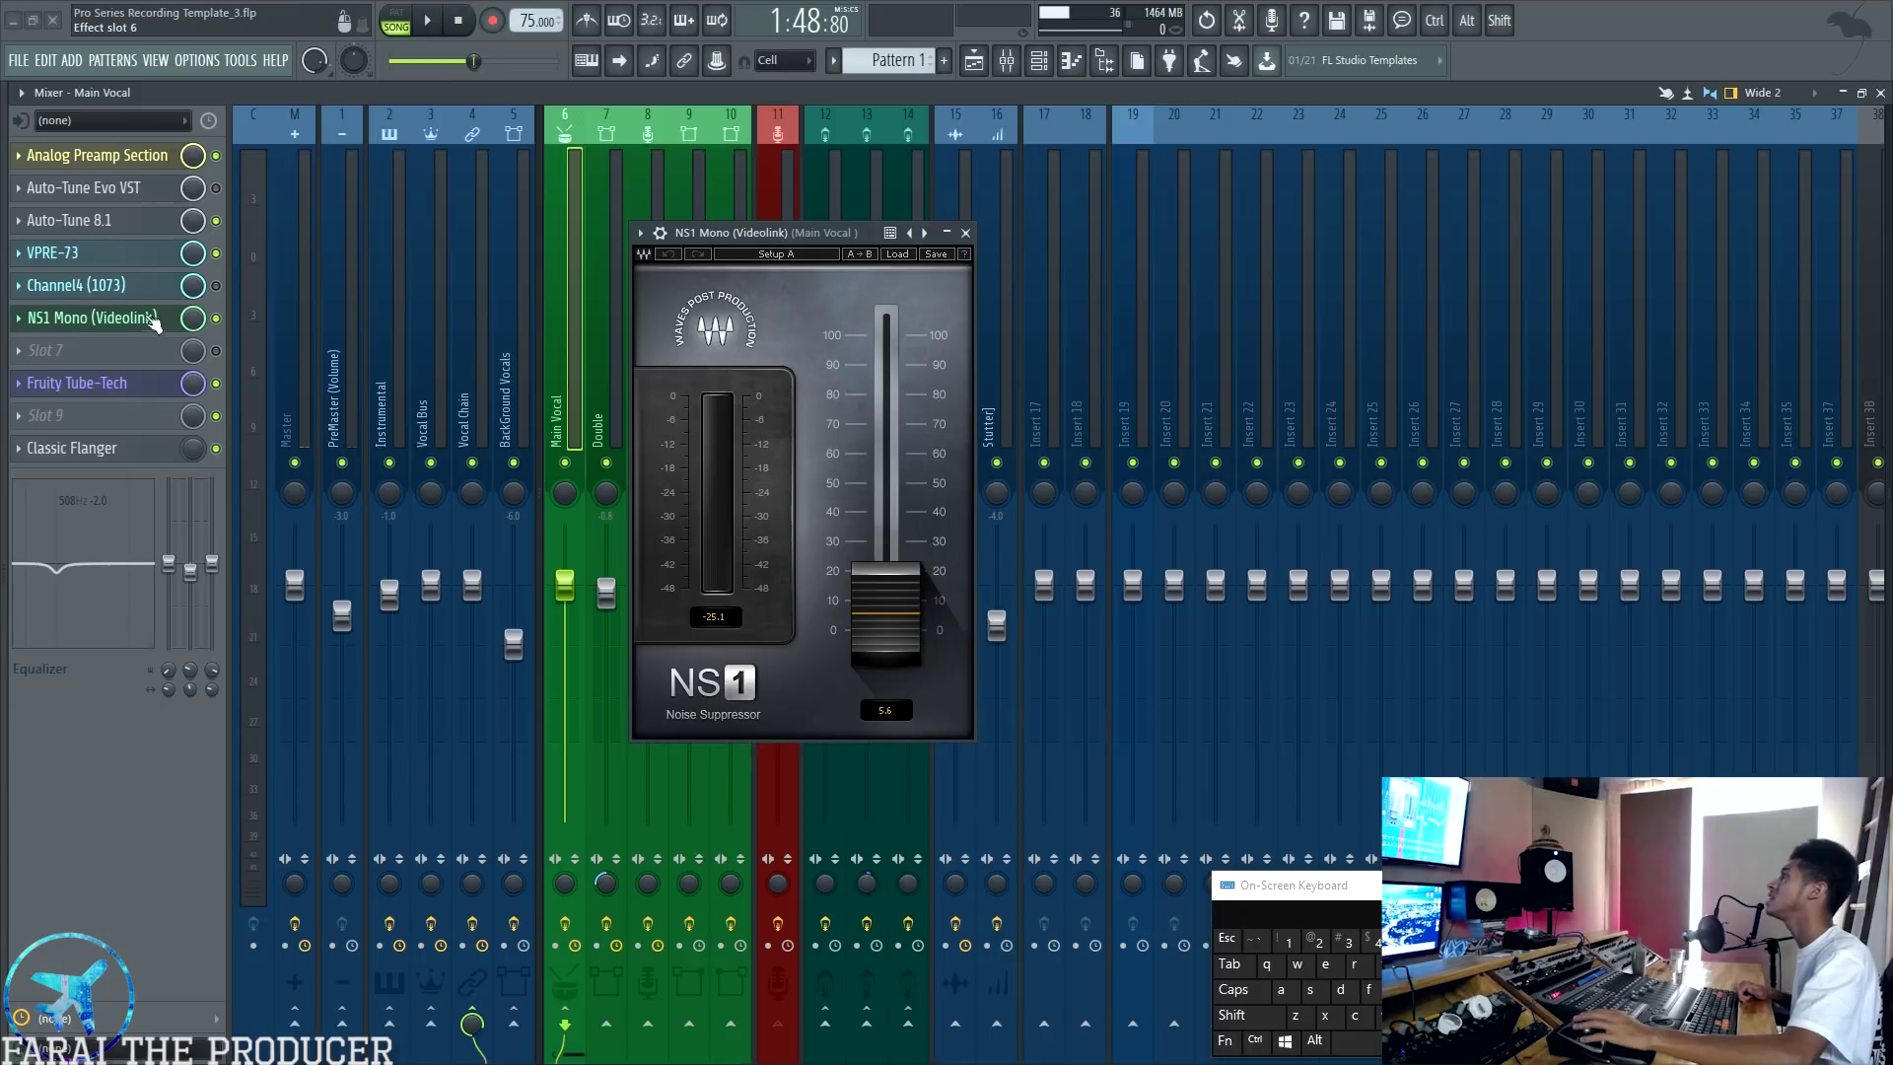
{"action": "left_click_drag", "start_coordinate": [772, 229], "coordinate": [819, 231]}
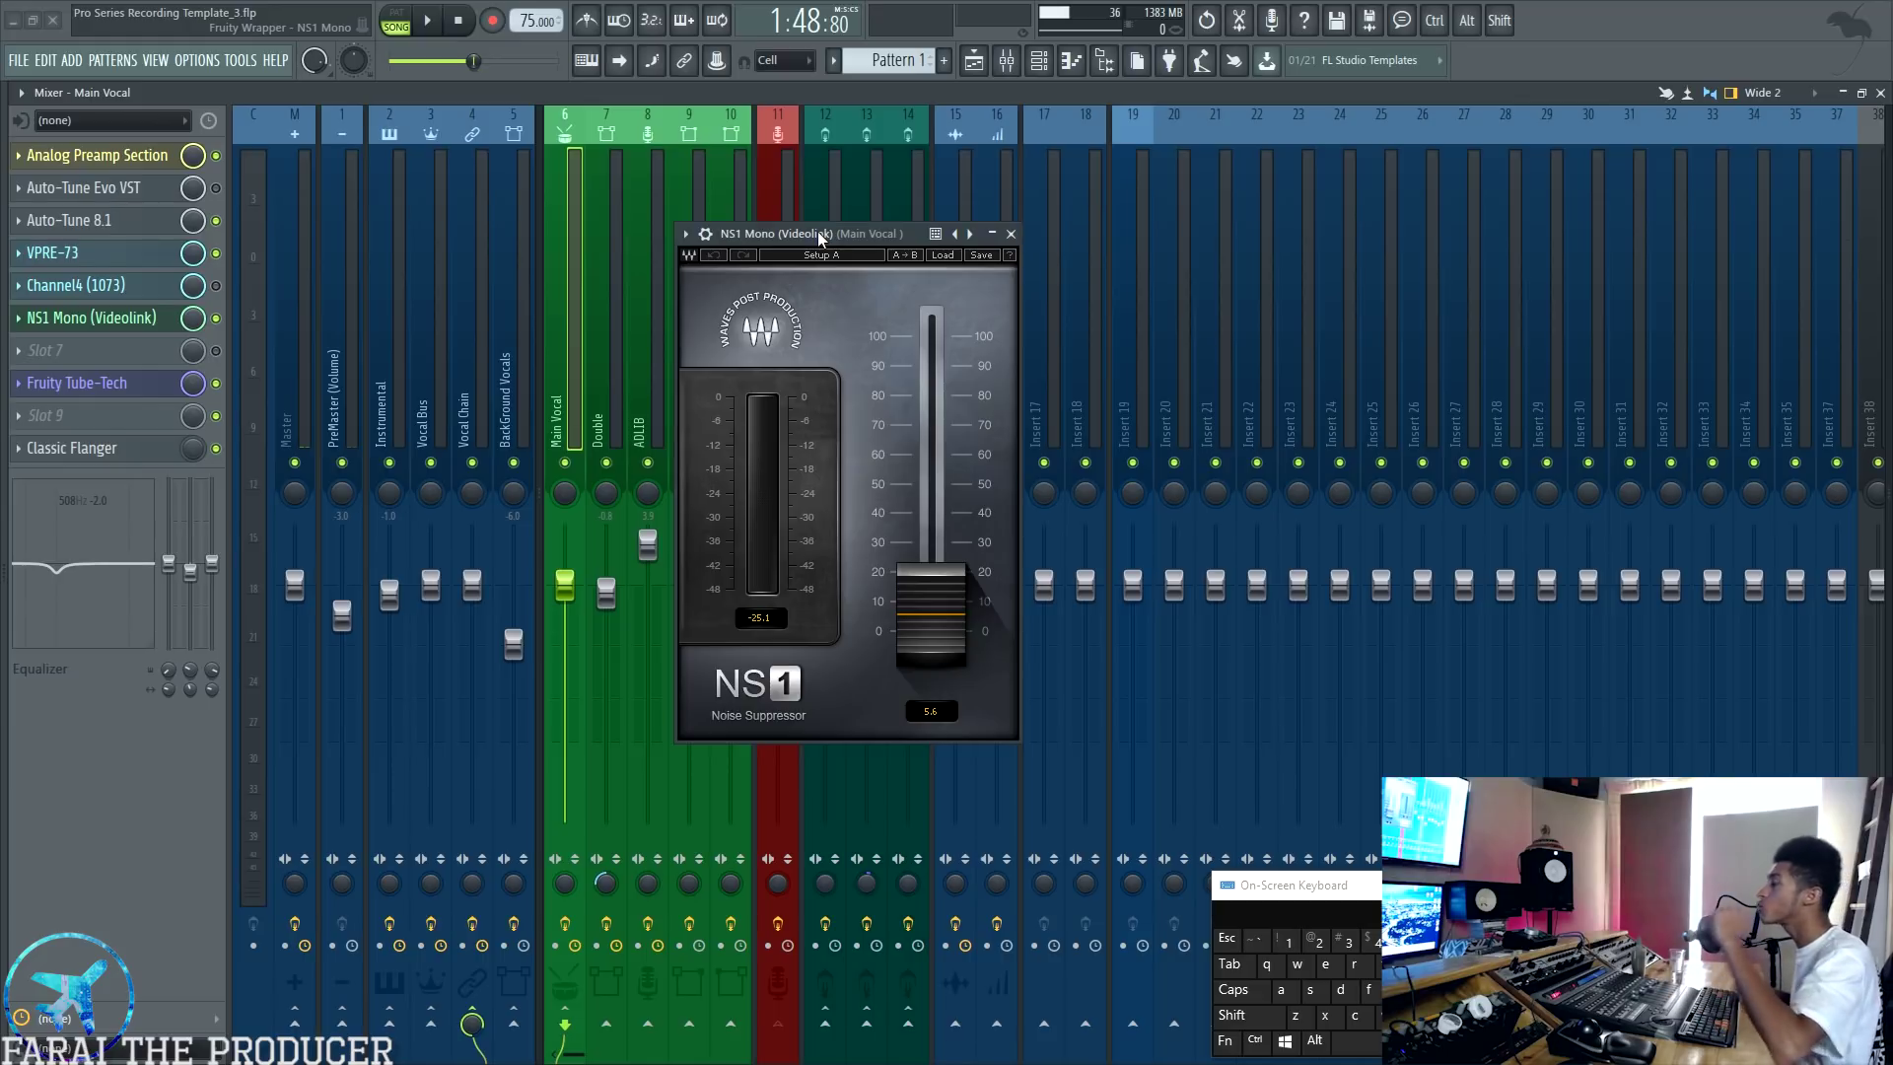
{"action": "left_click_drag", "start_coordinate": [818, 231], "coordinate": [812, 220]}
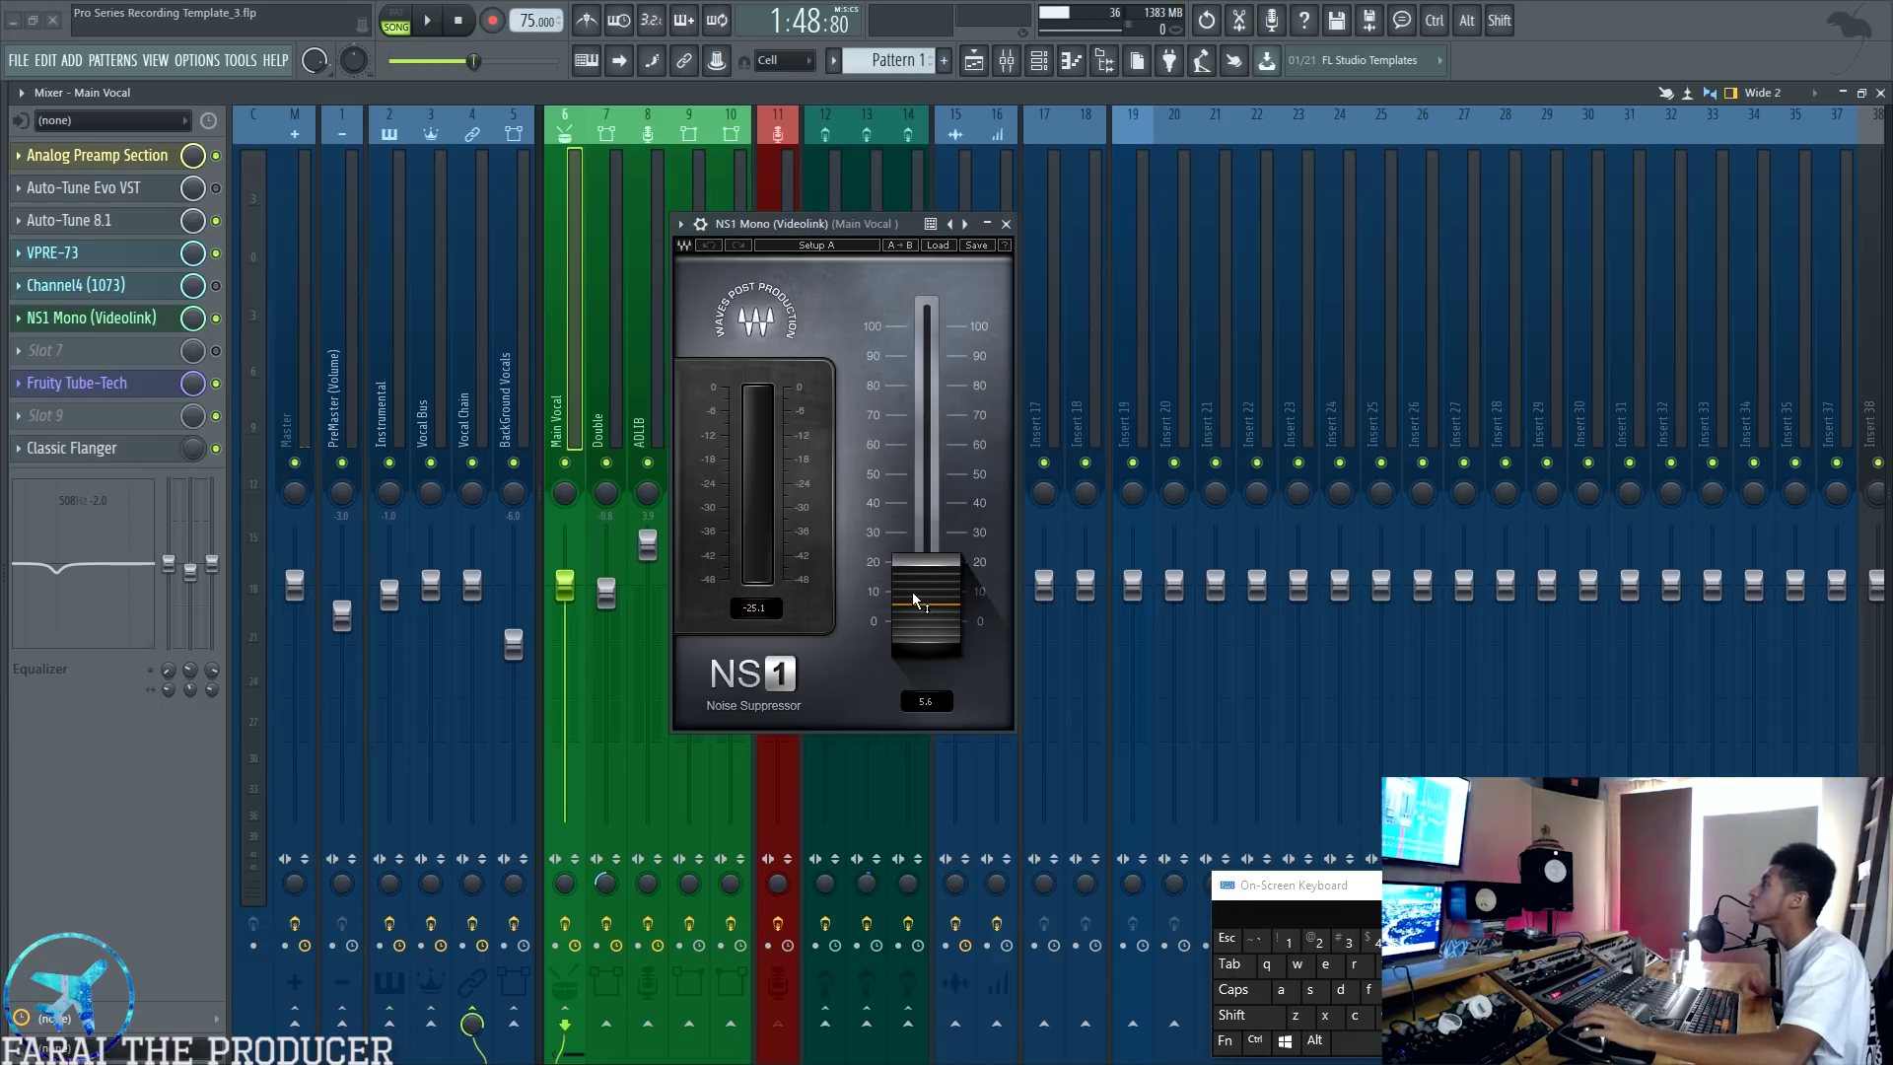
{"action": "left_click", "coordinate": [1007, 224]}
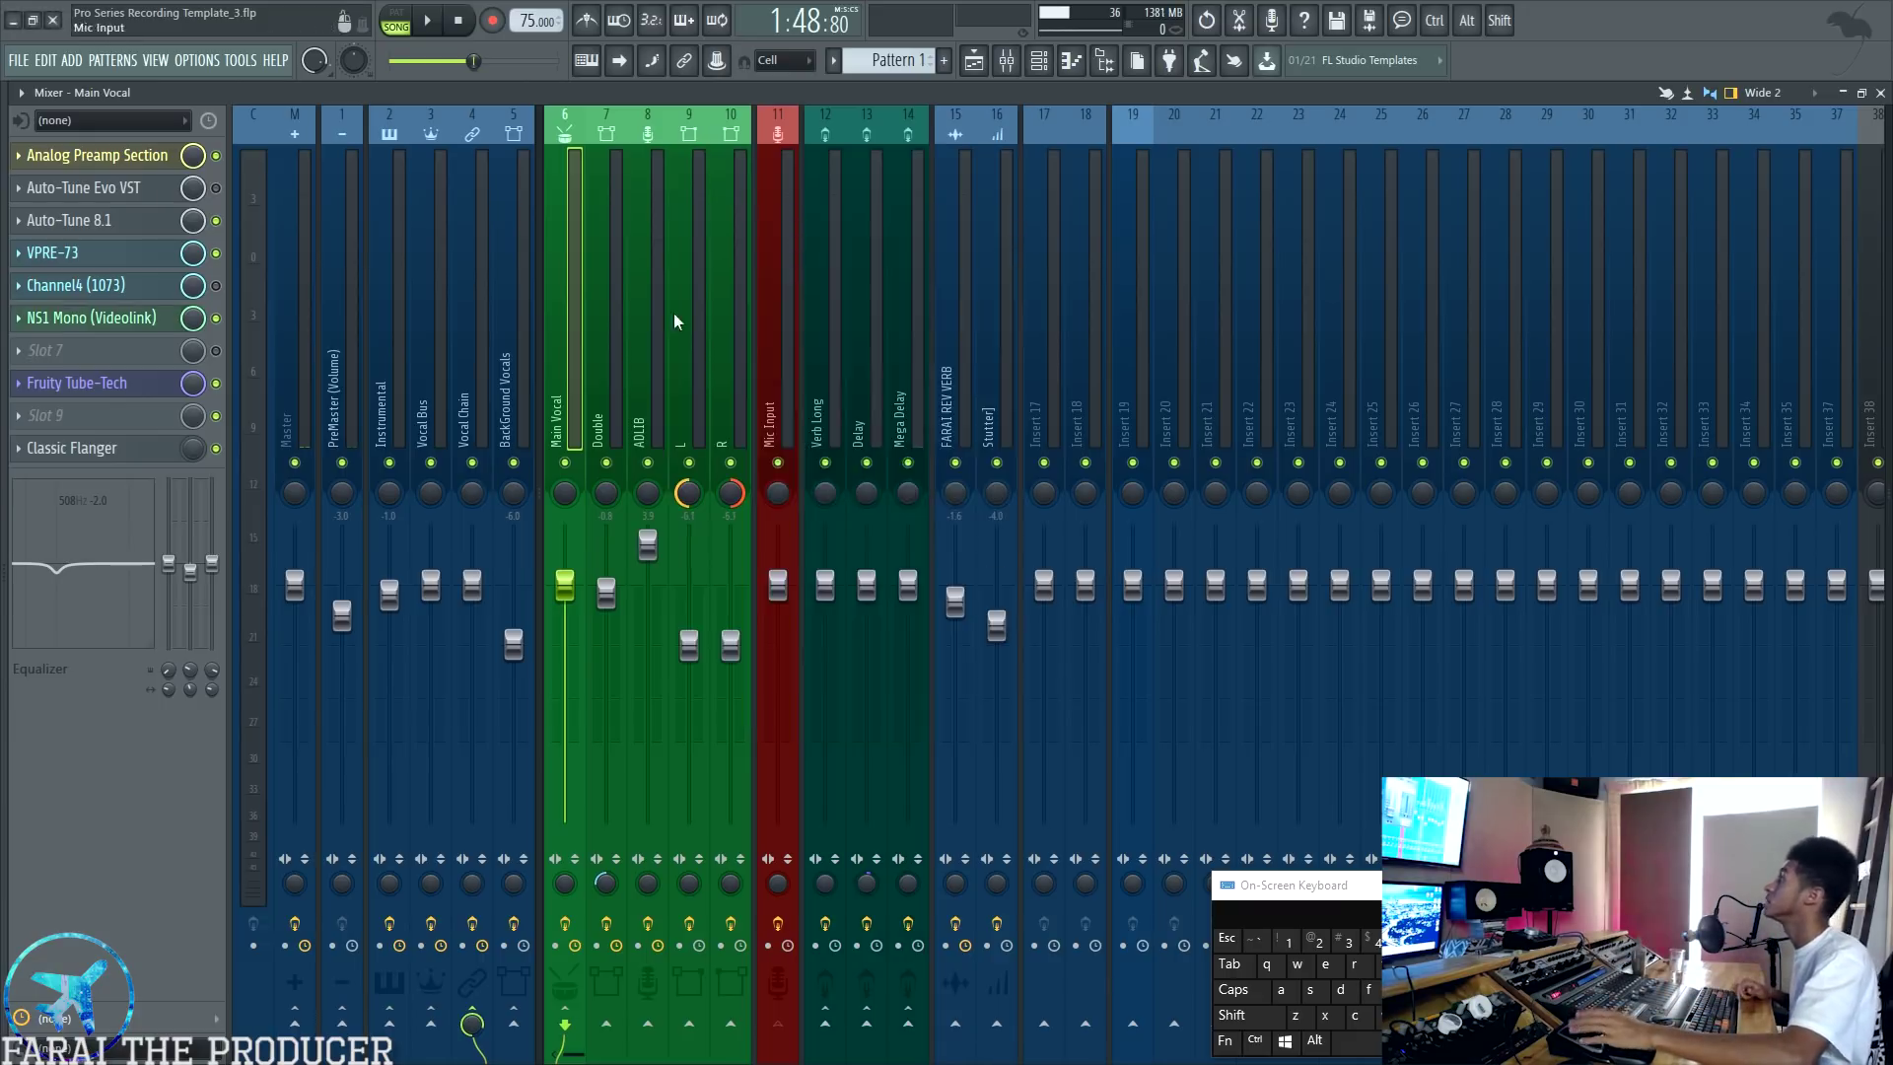
Step: Review the Fruity Tube-Tech compressor alongside VPRE-73 on the Main Vocal track, and check the Classic Flanger effect
{"action": "left_click", "coordinate": [108, 382]}
{"action": "left_click_drag", "start_coordinate": [1138, 367], "coordinate": [1018, 324]}
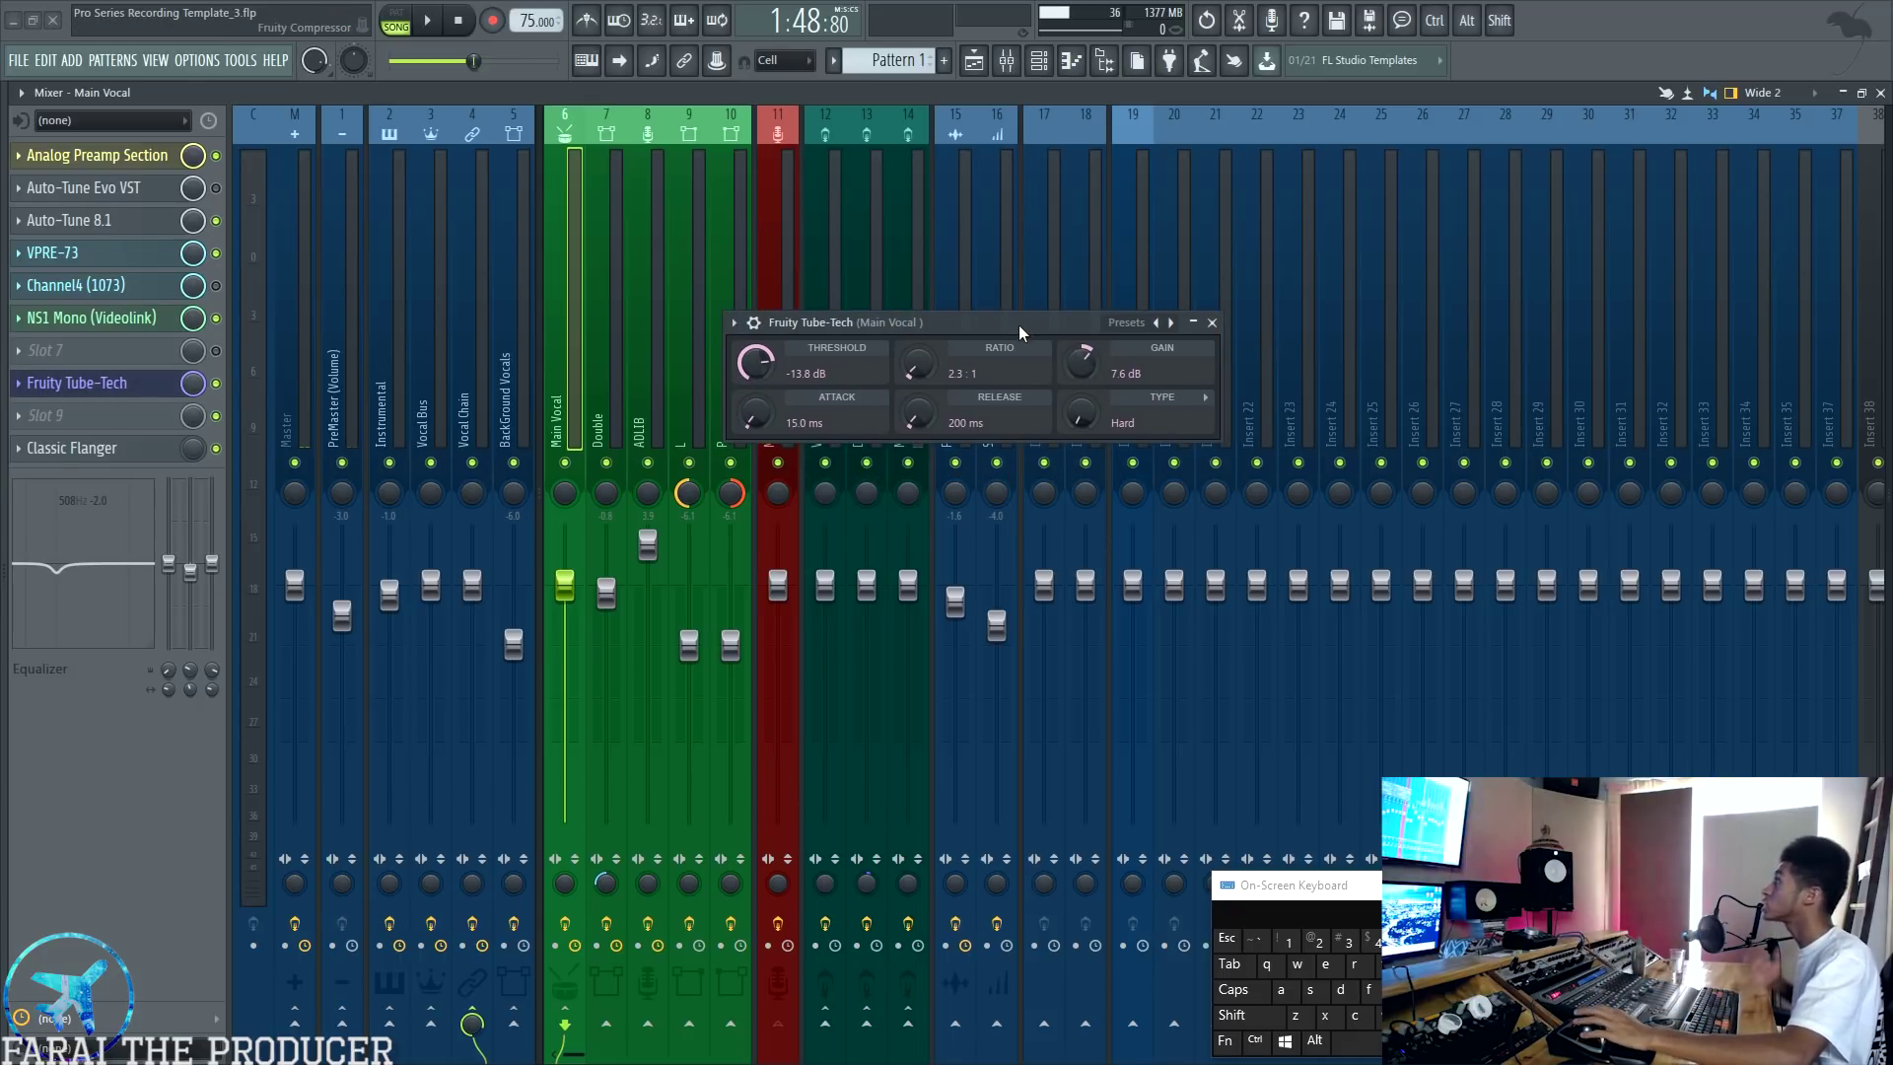
{"action": "left_click", "coordinate": [110, 254]}
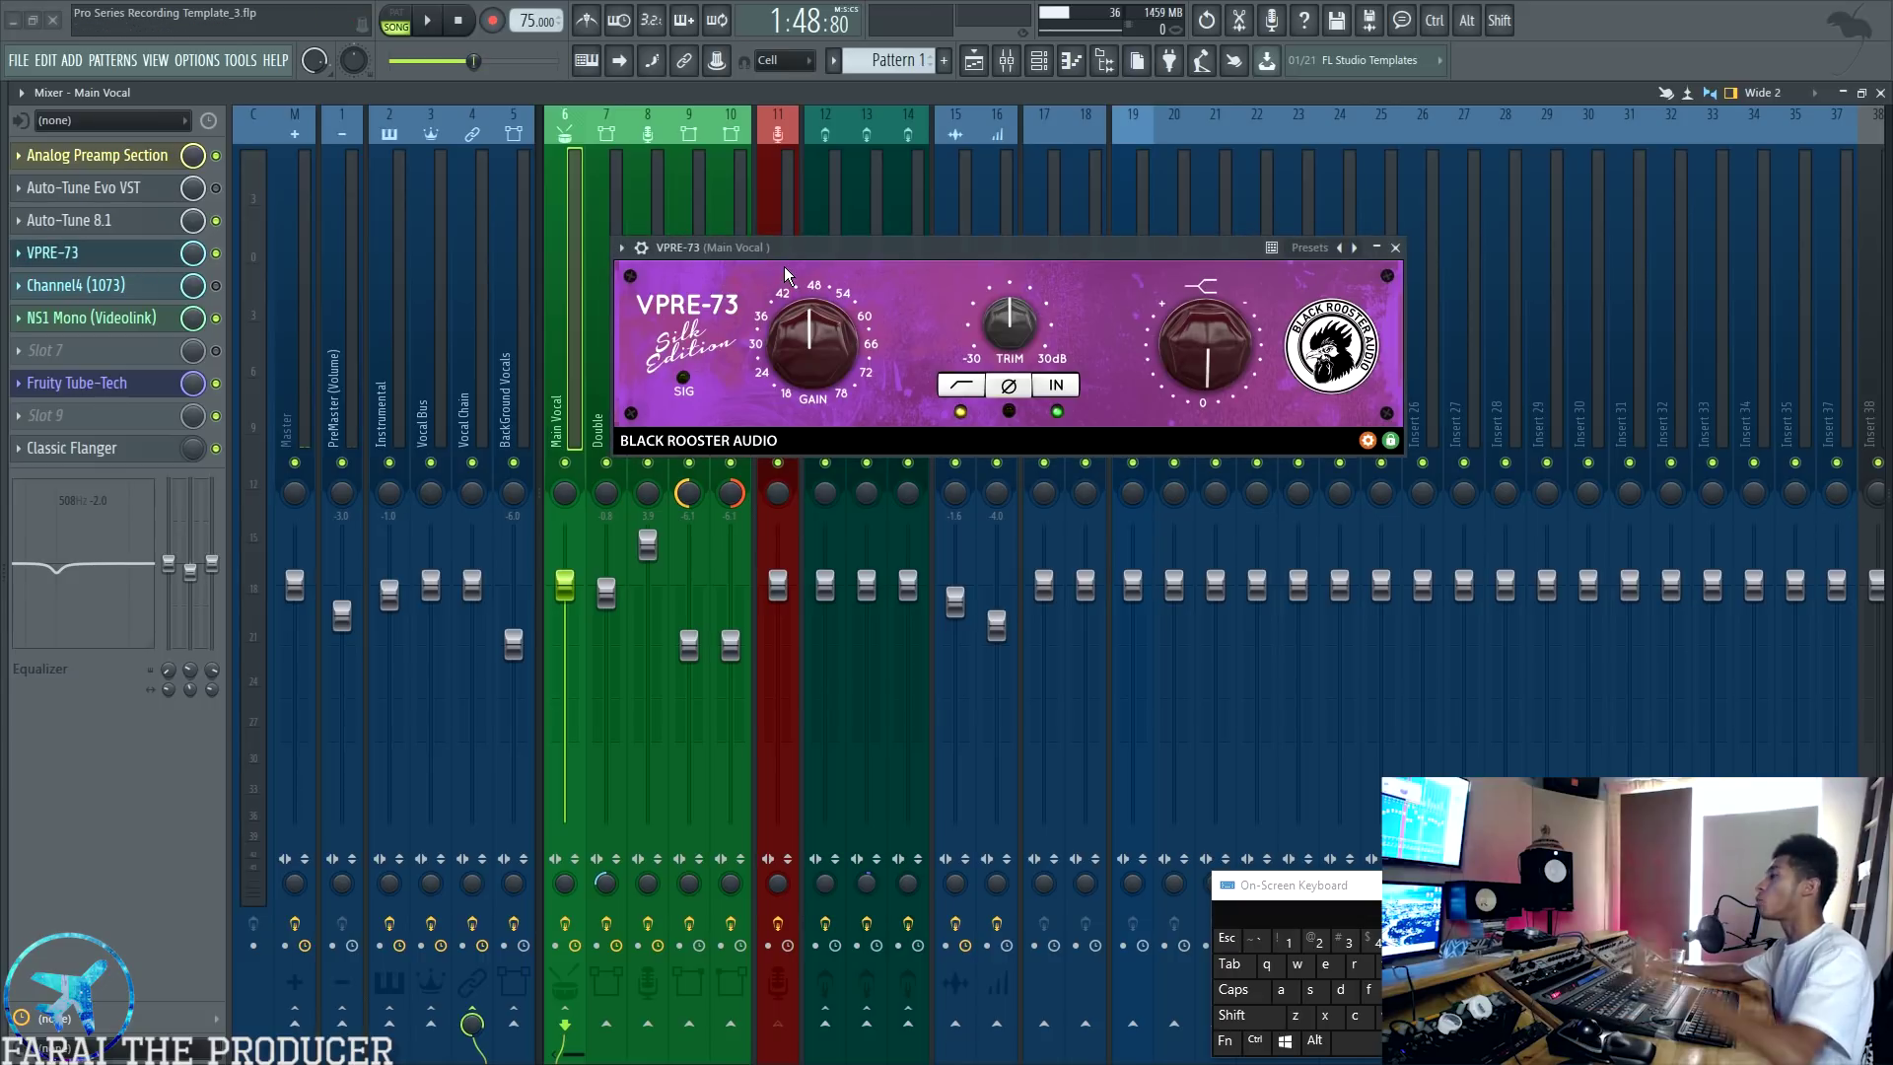
{"action": "left_click", "coordinate": [95, 391]}
{"action": "left_click_drag", "start_coordinate": [1020, 317], "coordinate": [1013, 475]}
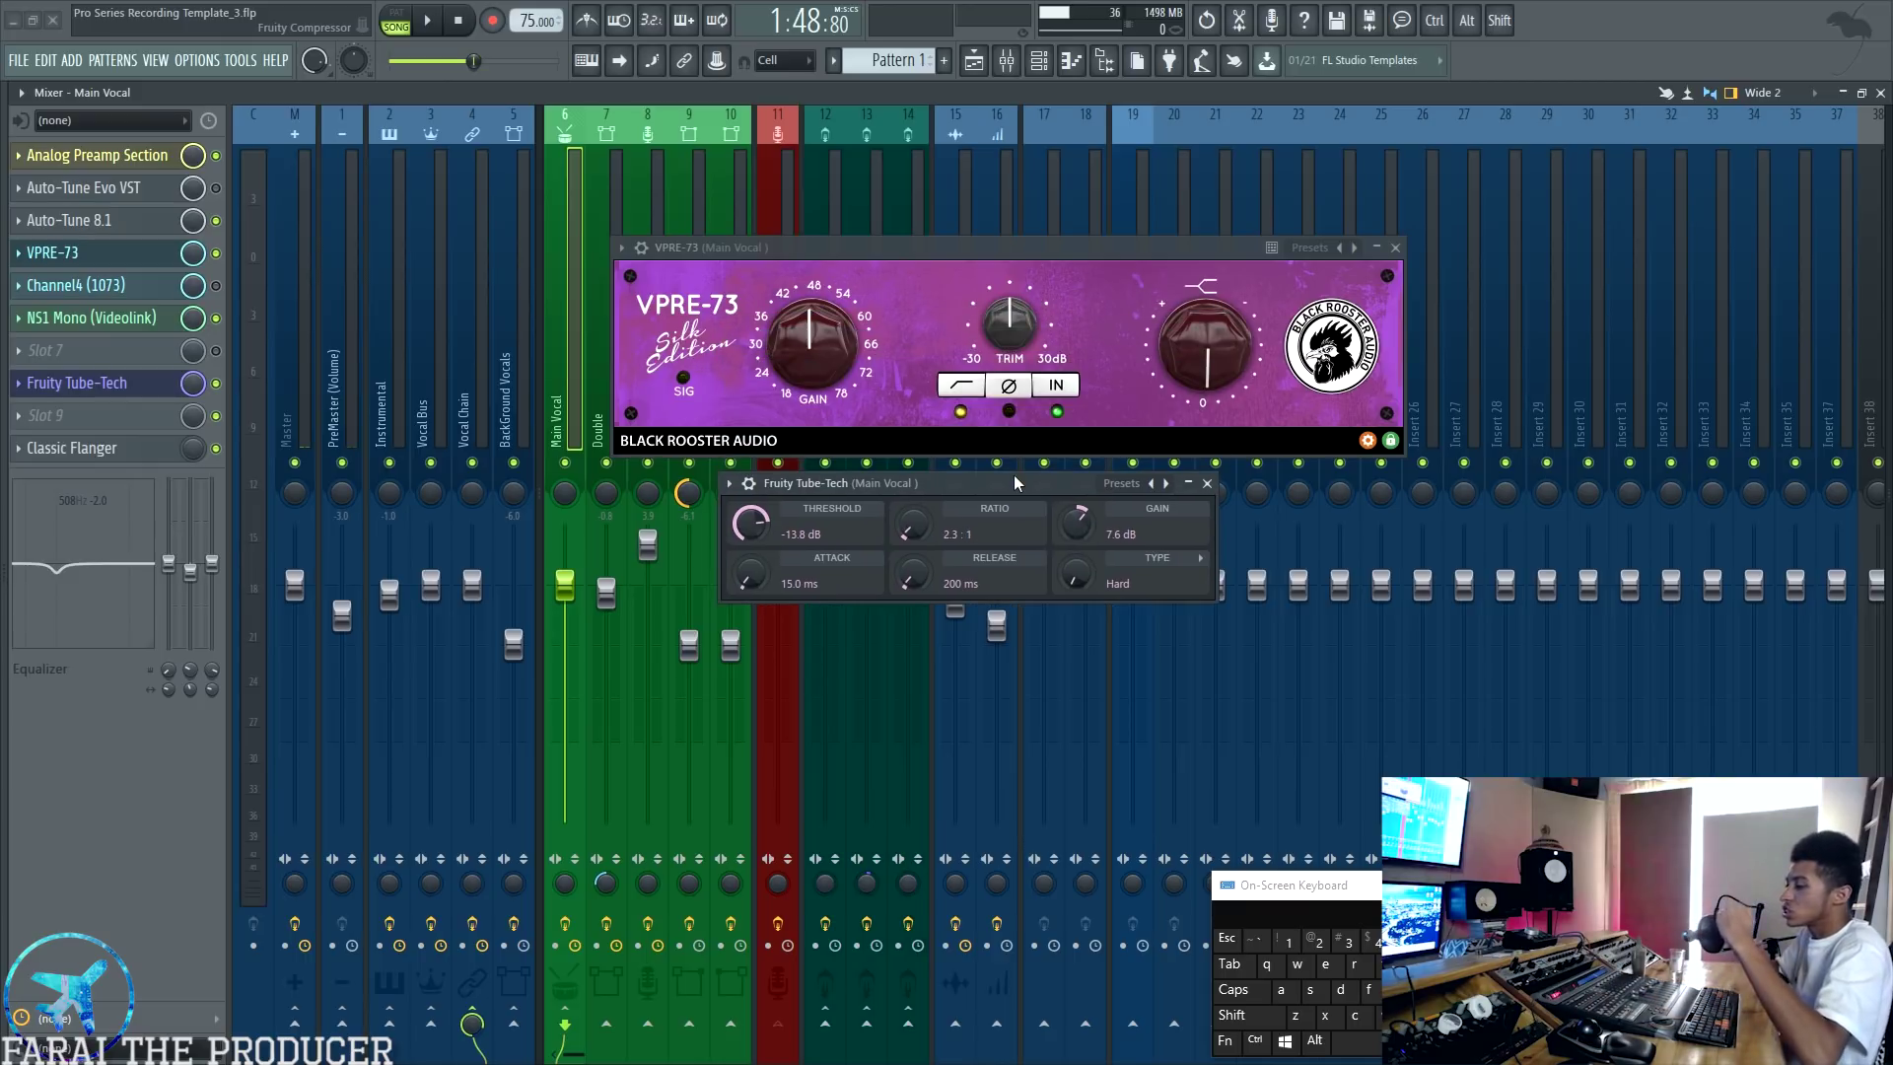
{"action": "left_click", "coordinate": [1207, 483]}
{"action": "left_click", "coordinate": [1396, 247]}
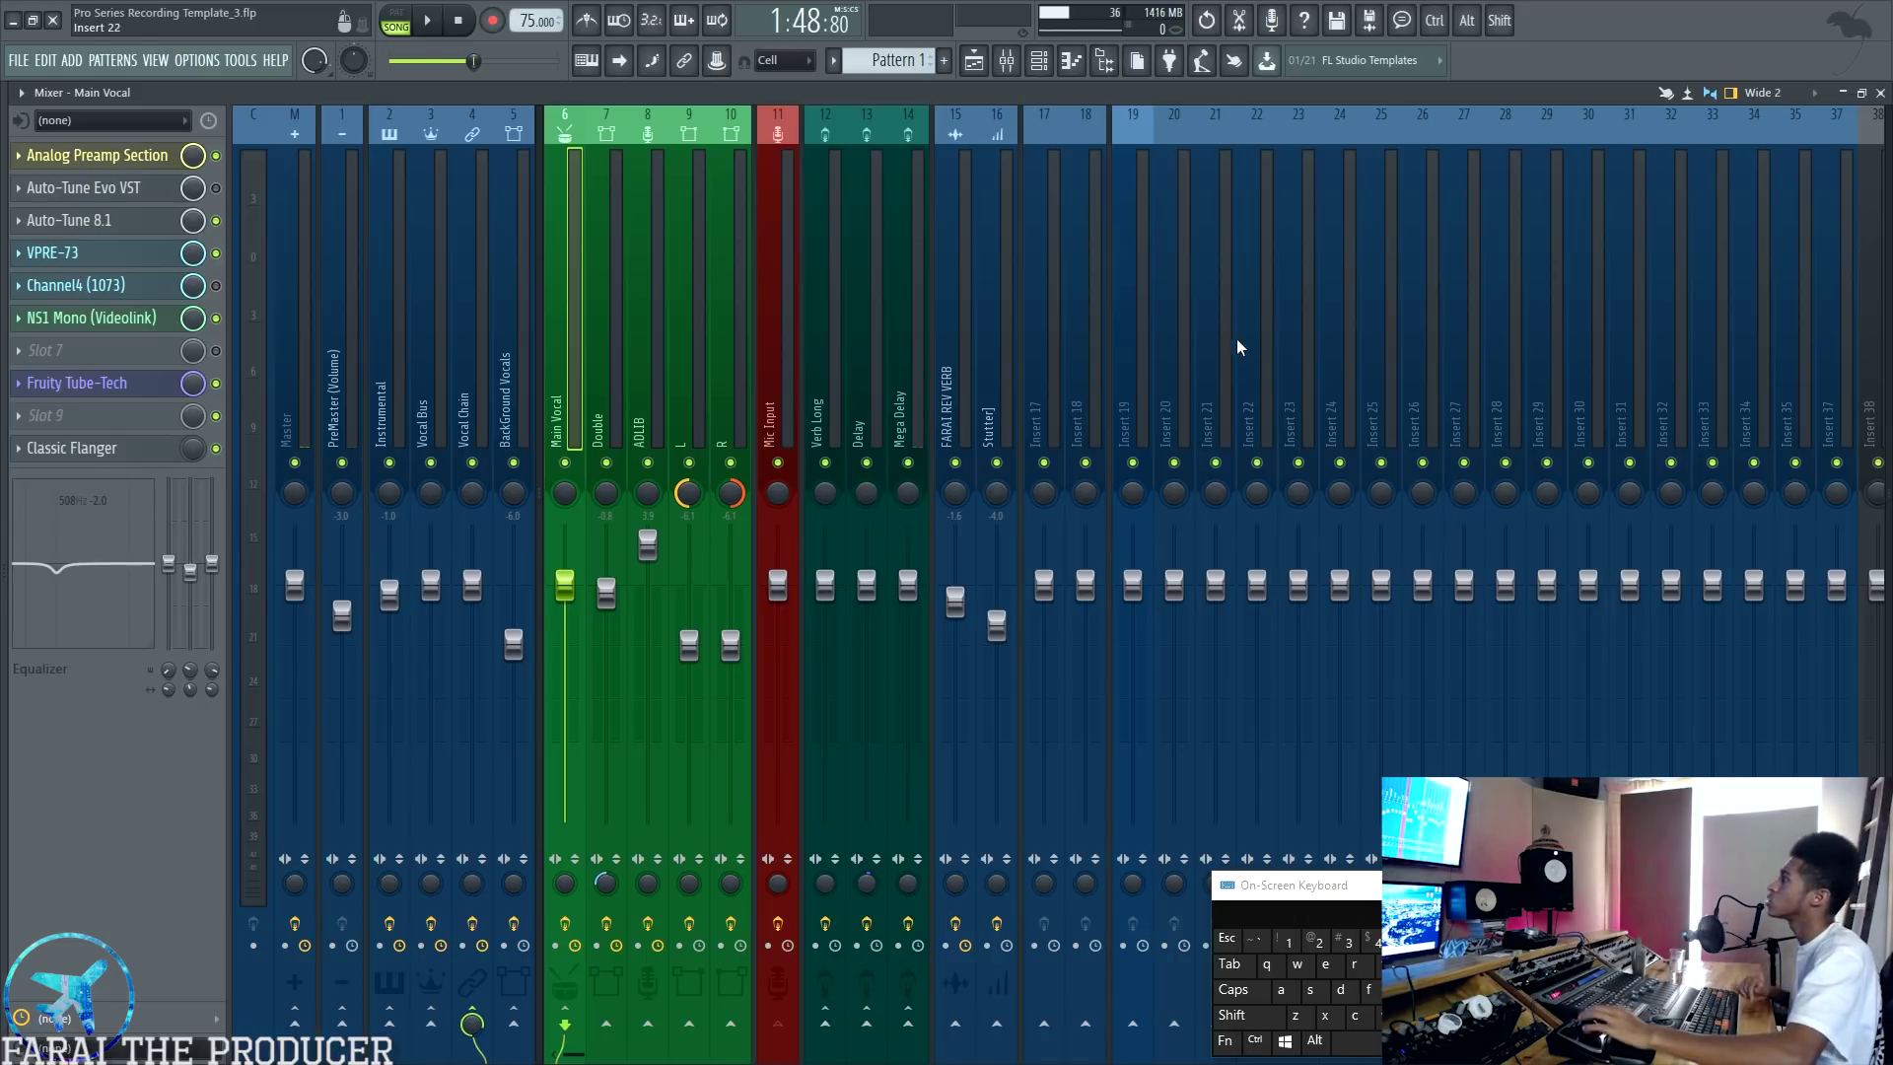
{"action": "left_click", "coordinate": [85, 447]}
{"action": "left_click", "coordinate": [85, 448]}
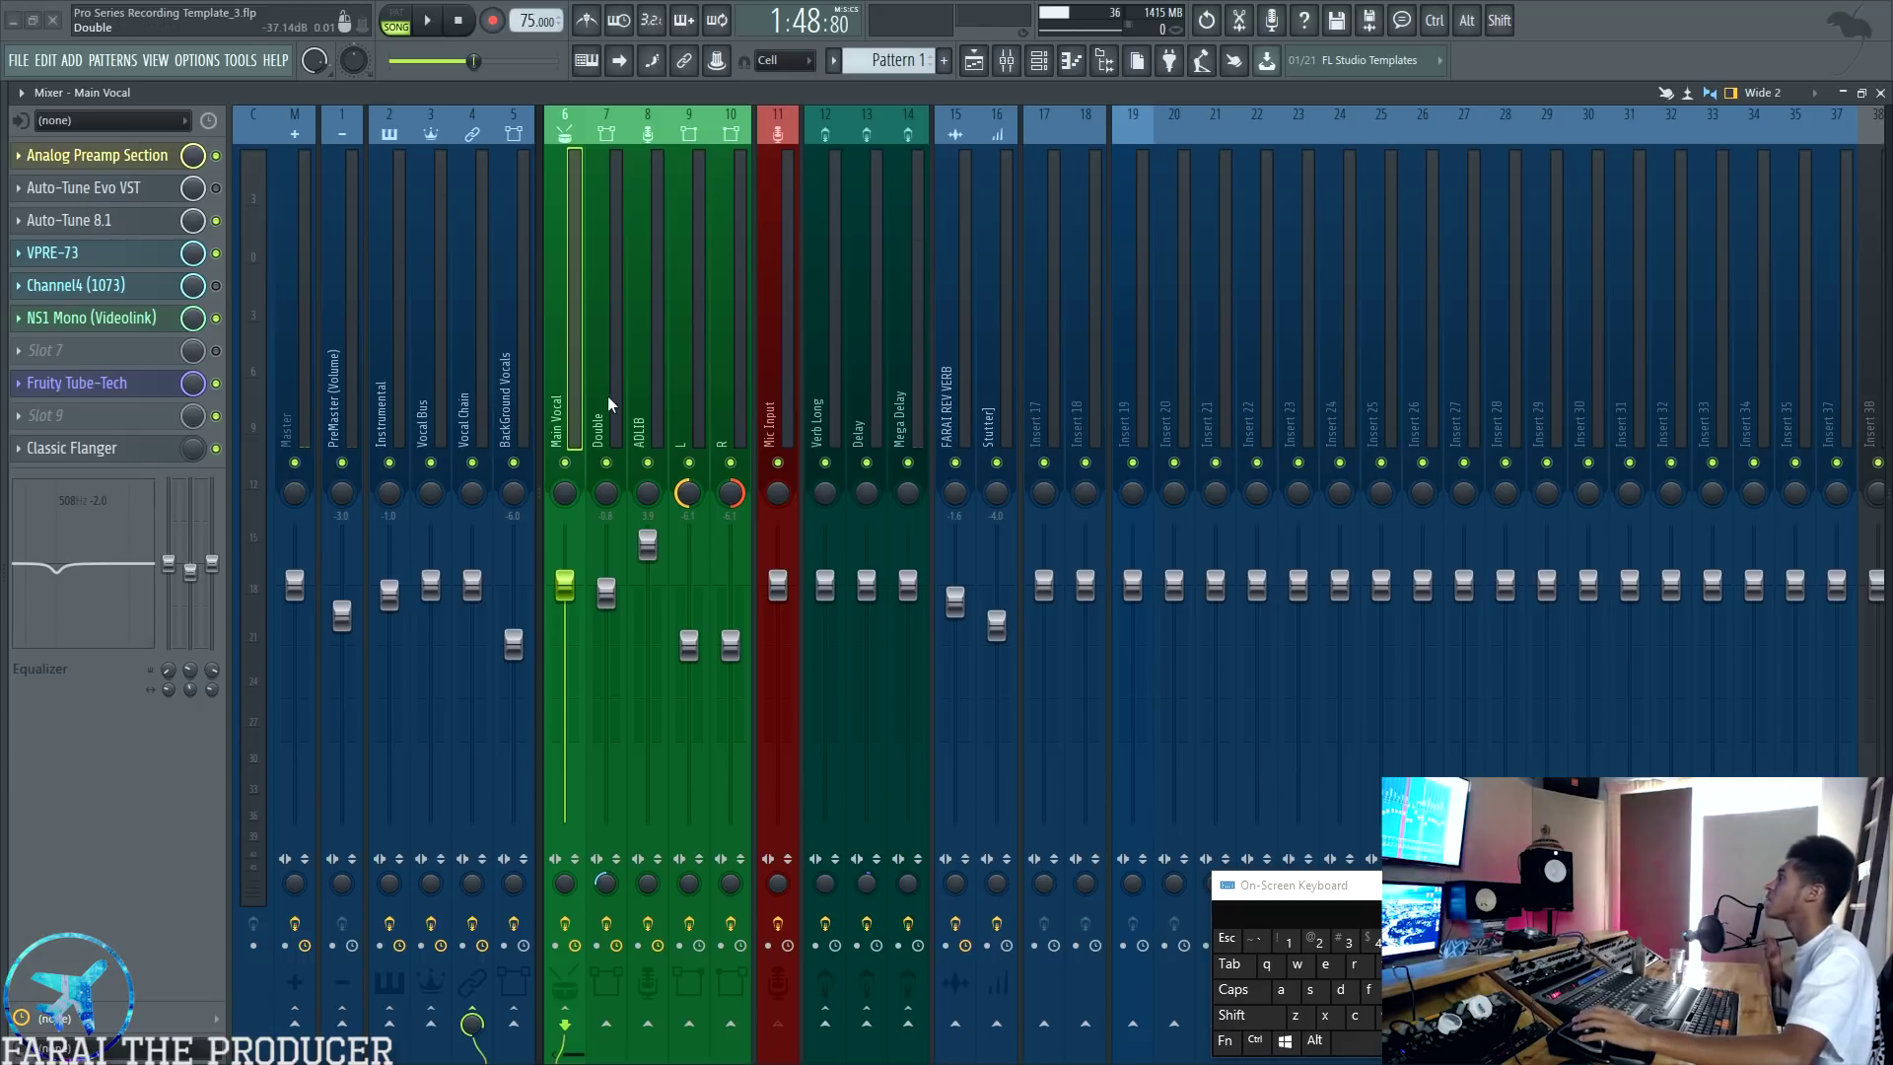
Step: Review the Vocal Chain track's effects and open its Pro Series Tone EQ to examine the curve
{"action": "left_click", "coordinate": [488, 365]}
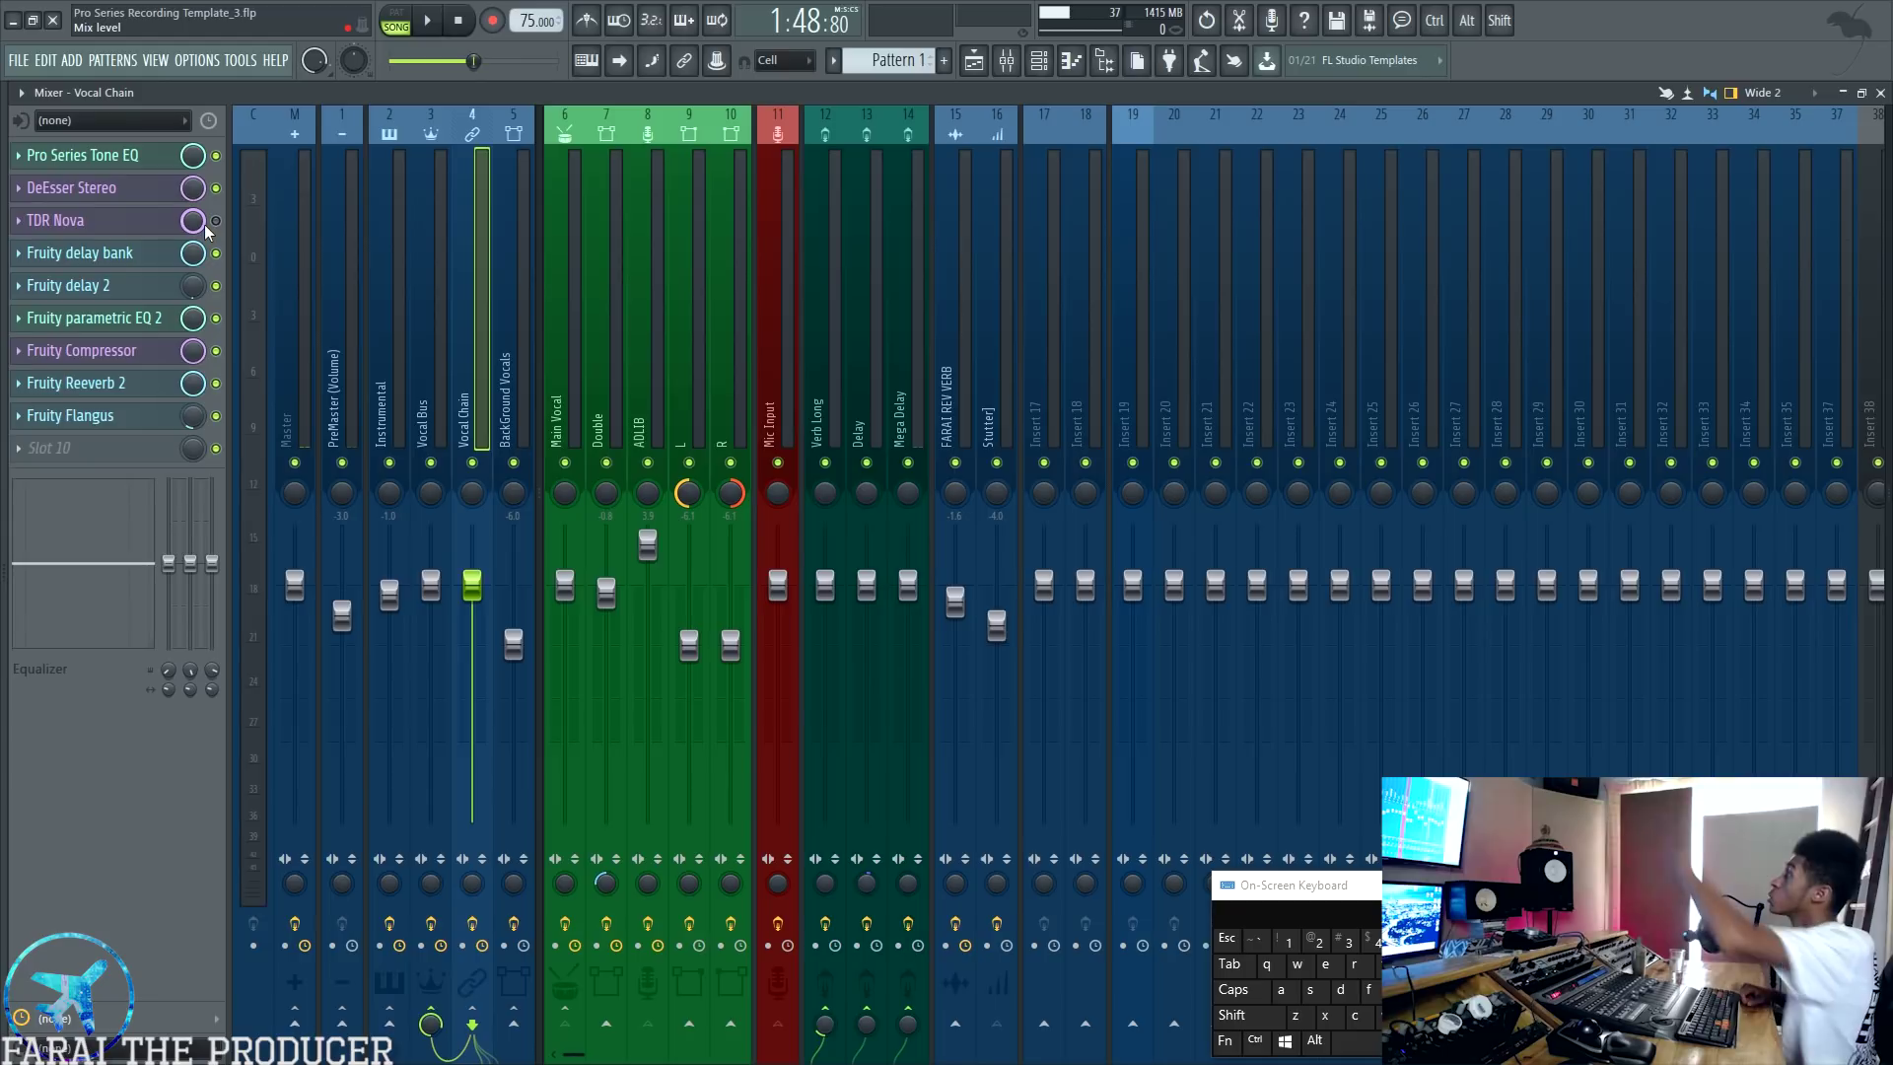
{"action": "left_click", "coordinate": [380, 317]}
{"action": "left_click", "coordinate": [473, 328]}
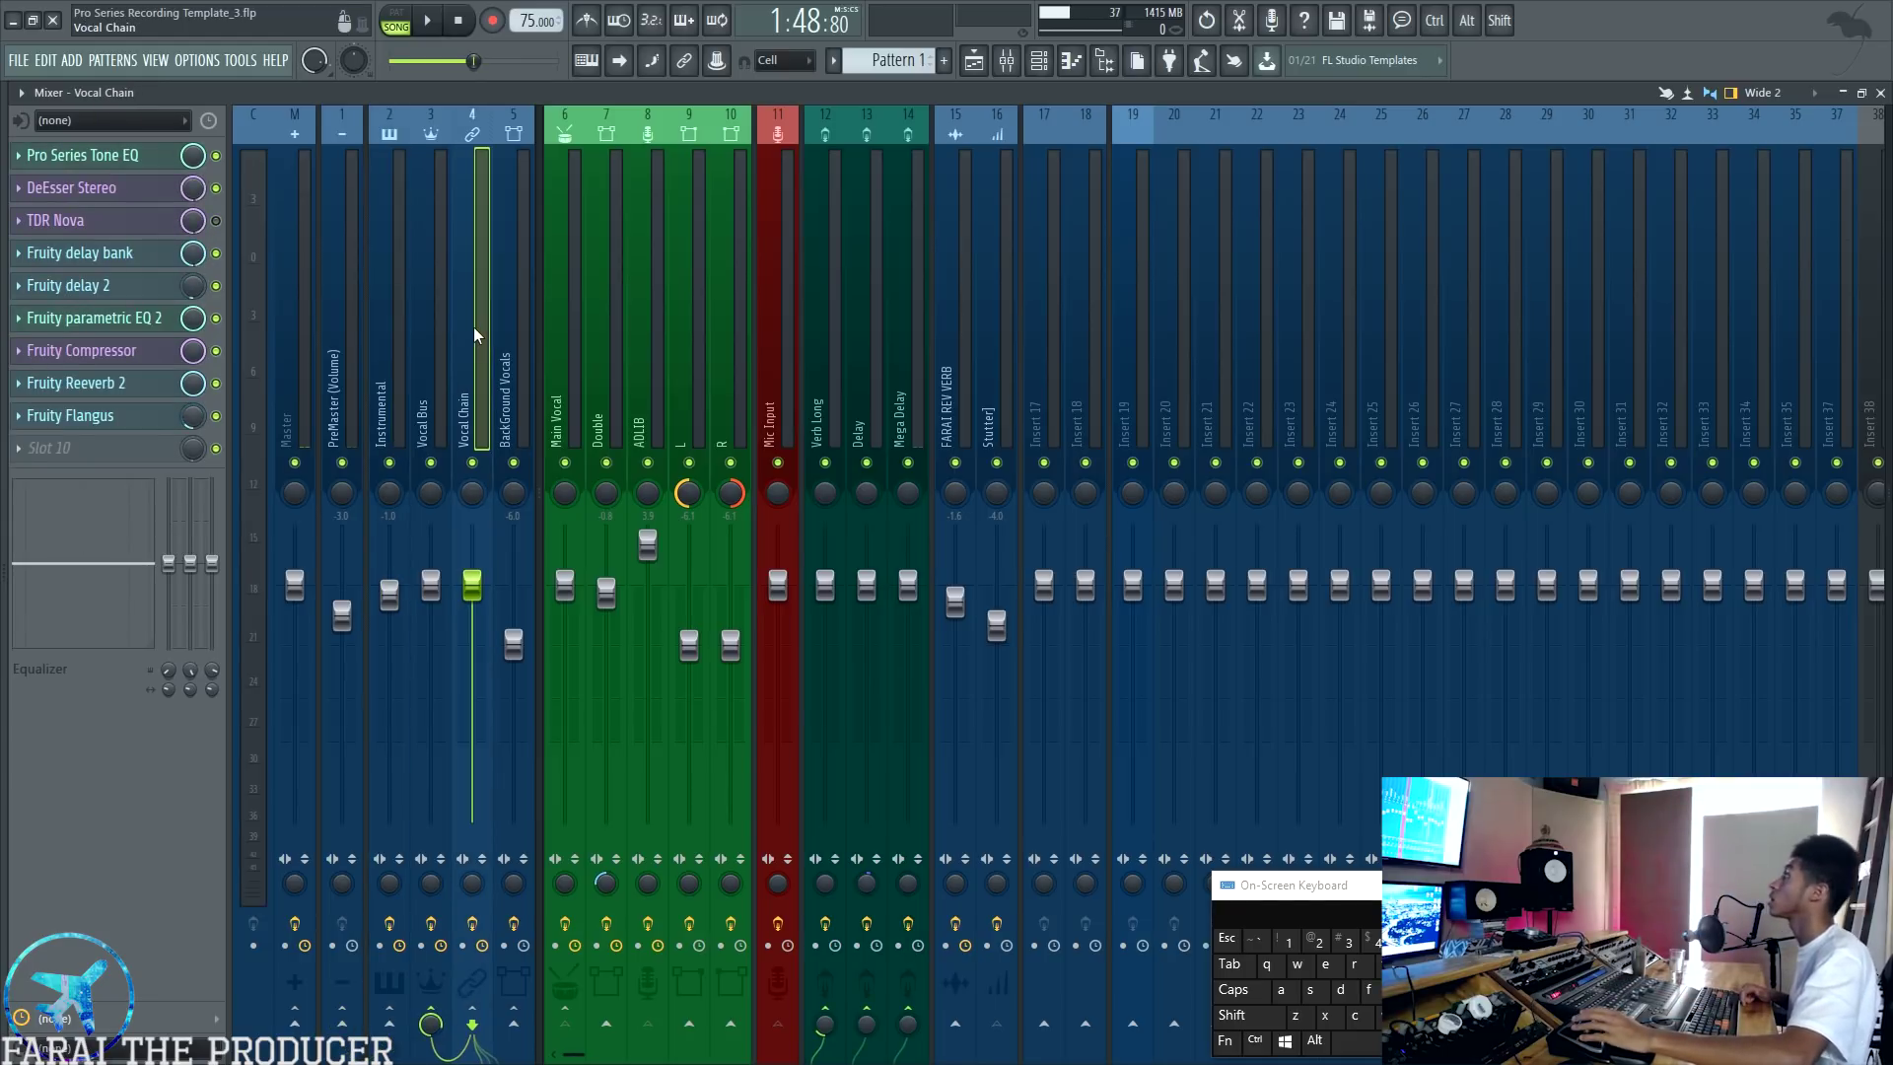
{"action": "left_click", "coordinate": [104, 167]}
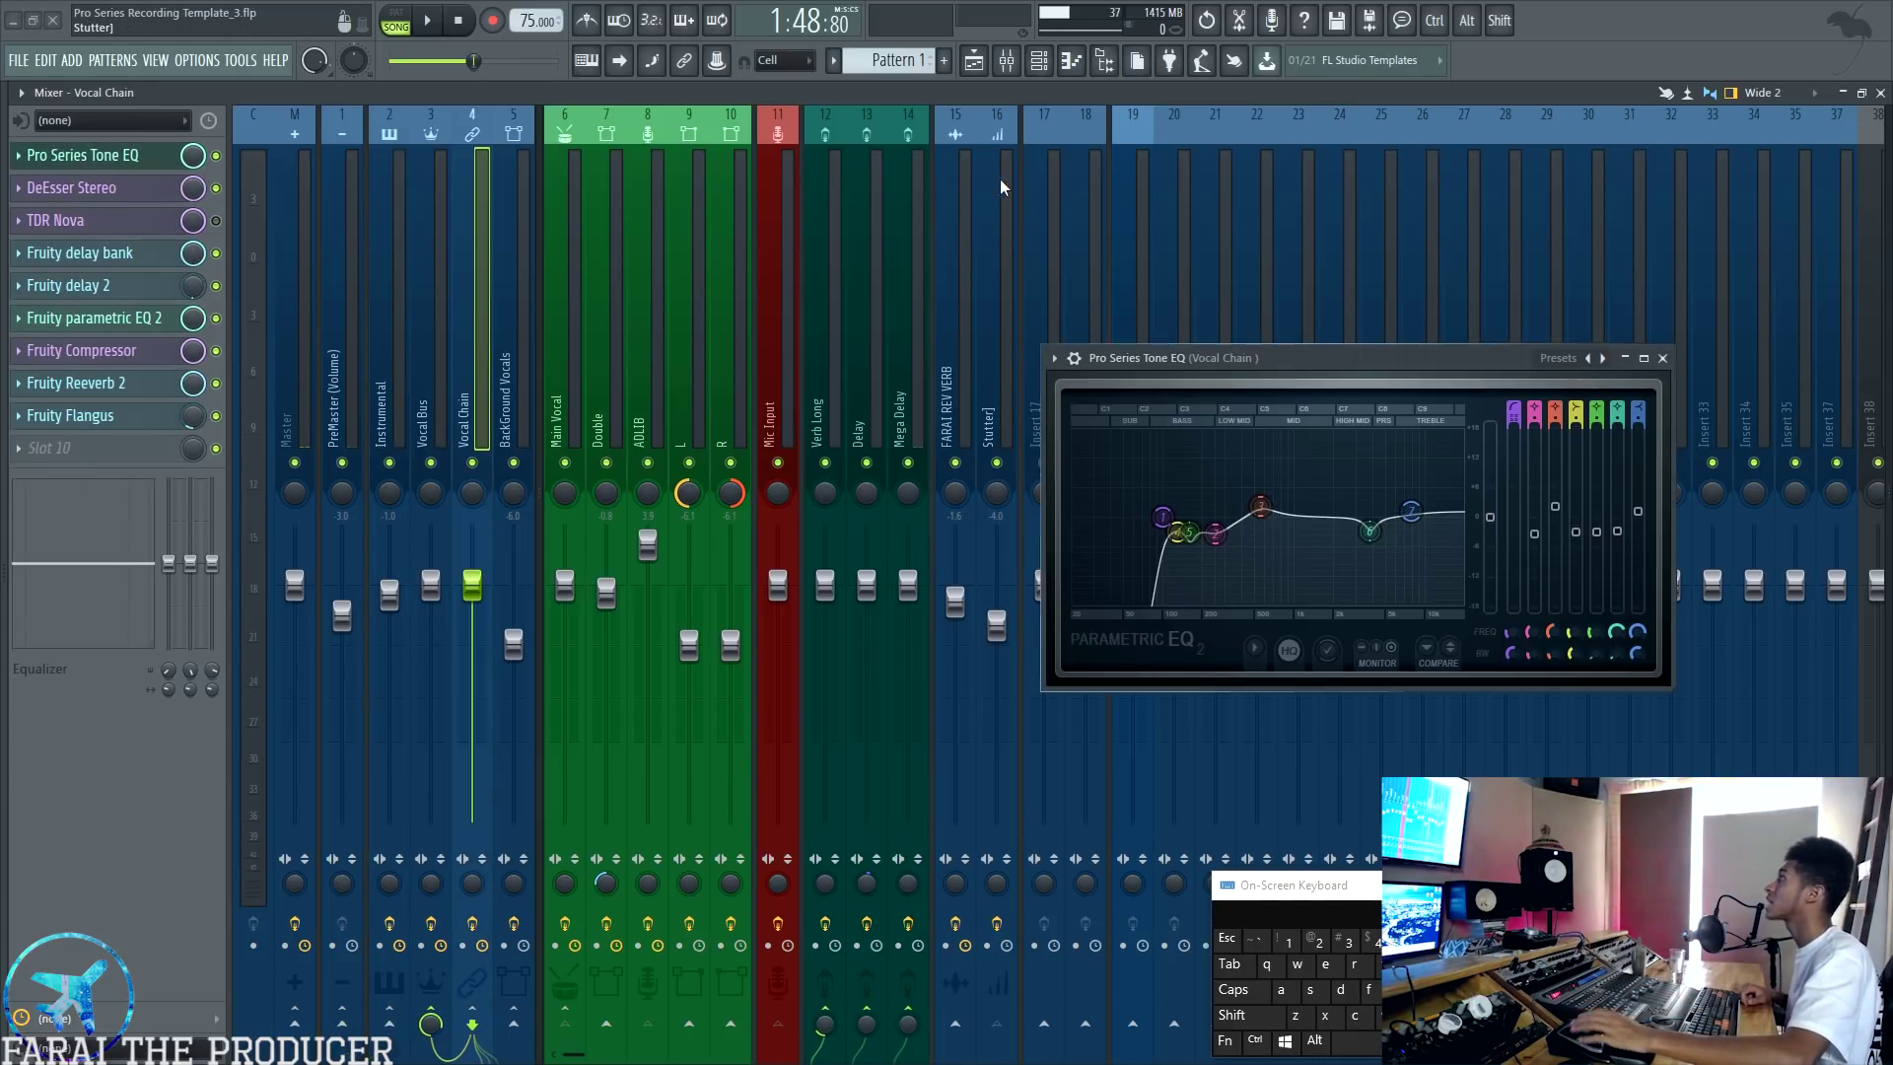
Step: Turn the mix levels of Auto-Tune Evo VST and Channel4 (1073) fully down on the Main Vocal track
{"action": "left_click", "coordinate": [577, 315]}
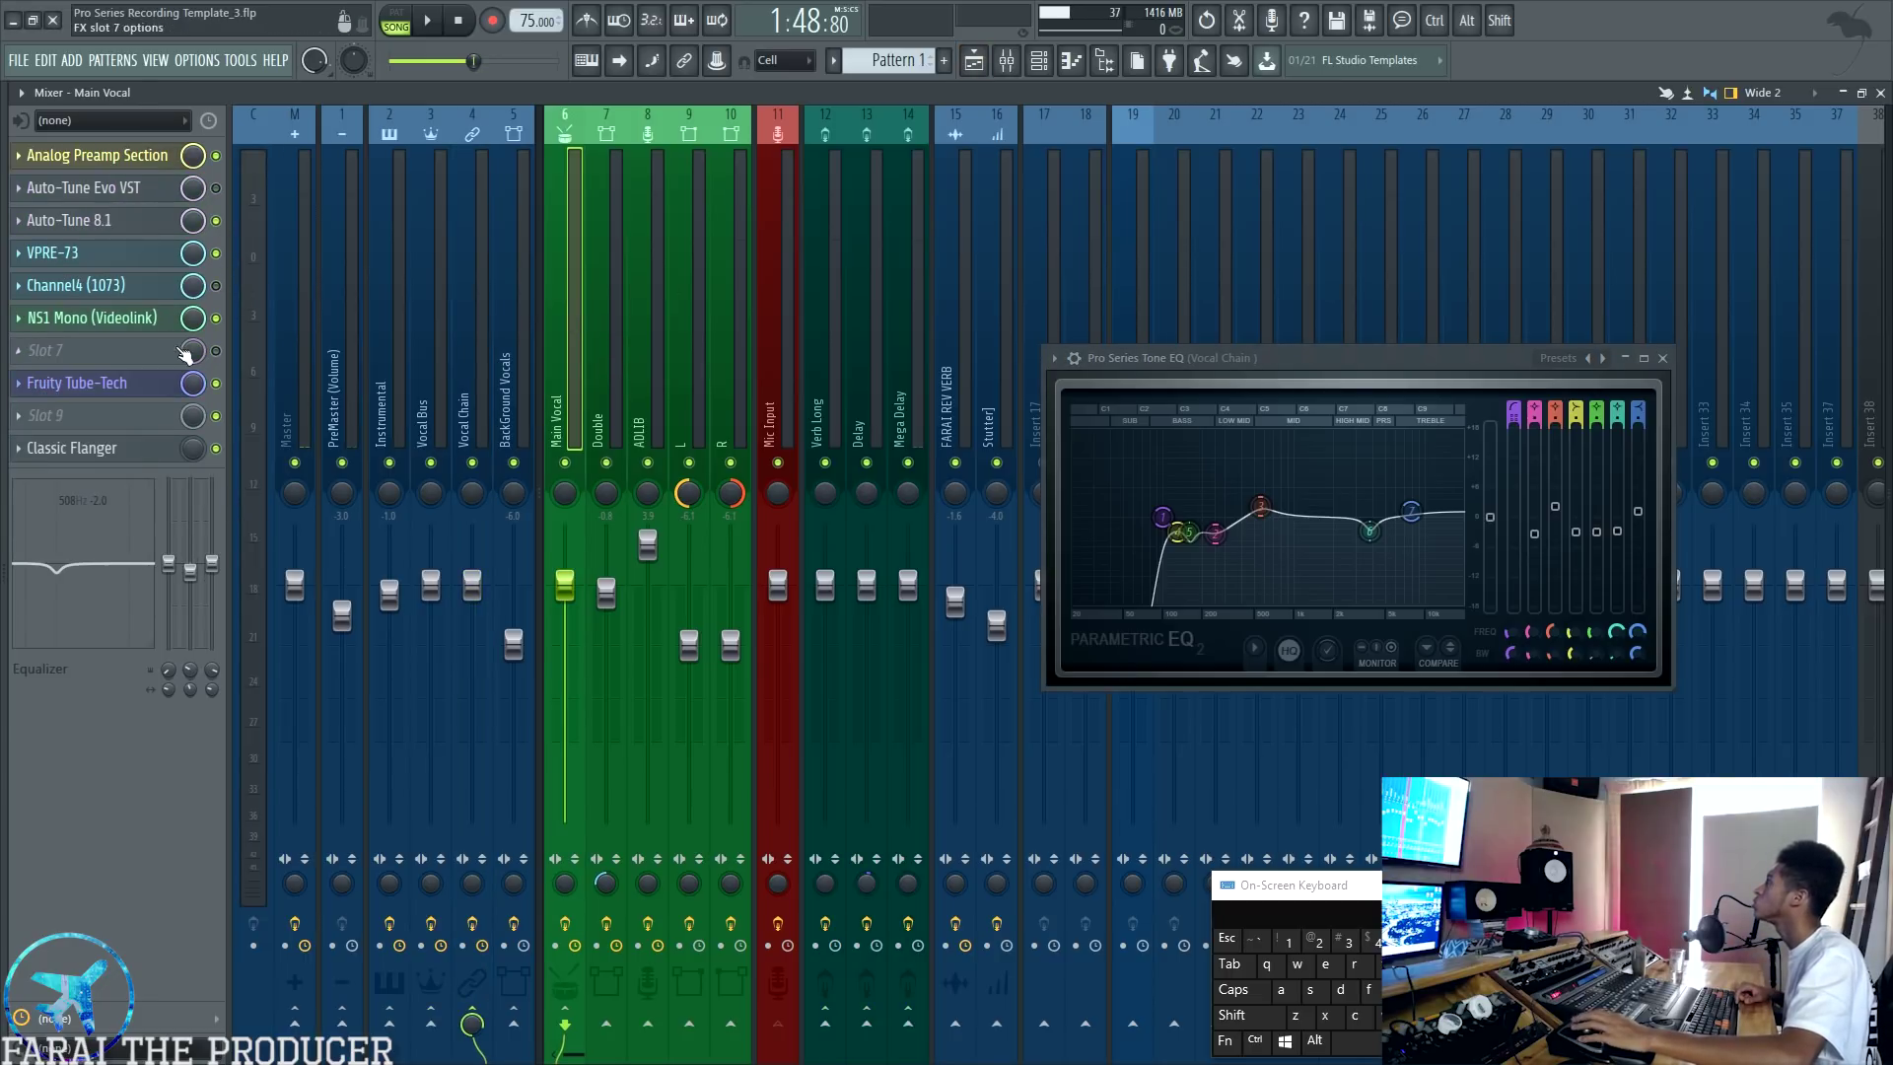
{"action": "left_click_drag", "start_coordinate": [194, 184], "coordinate": [191, 199]}
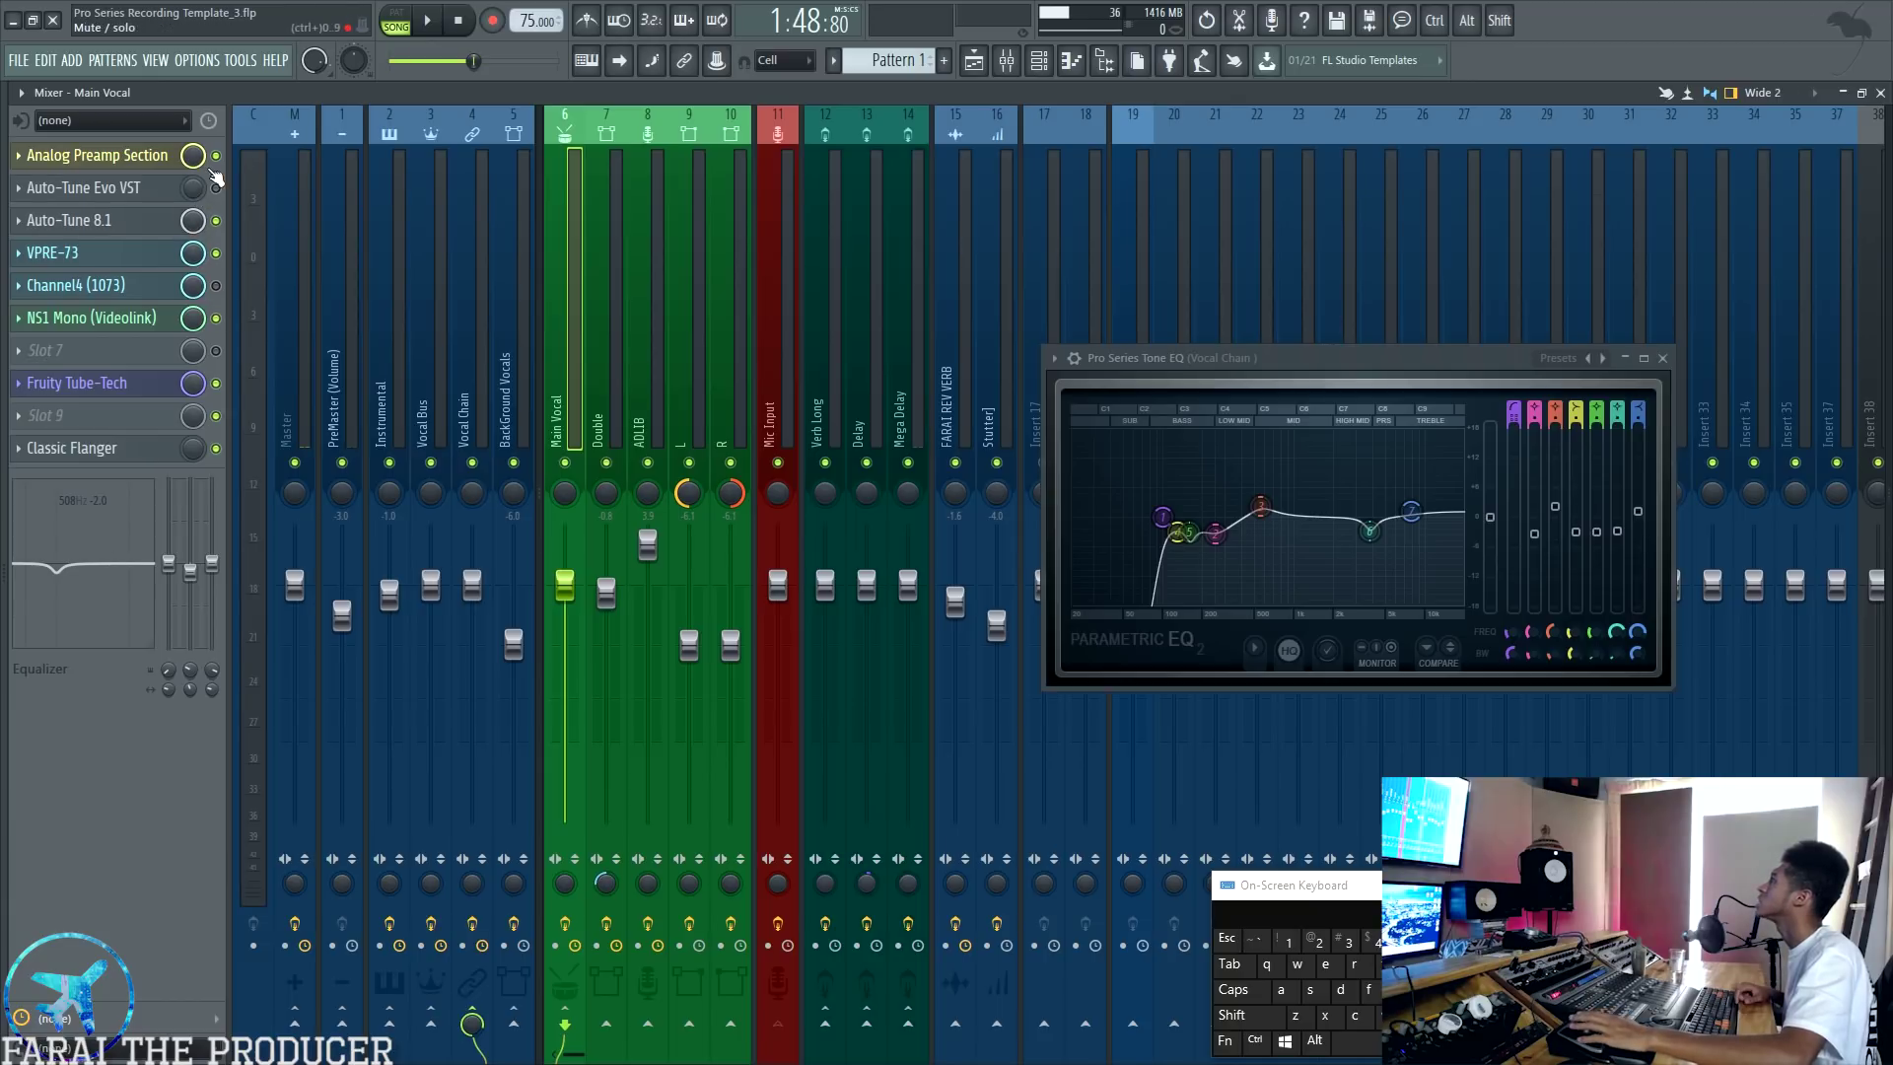
{"action": "left_click_drag", "start_coordinate": [195, 287], "coordinate": [200, 302]}
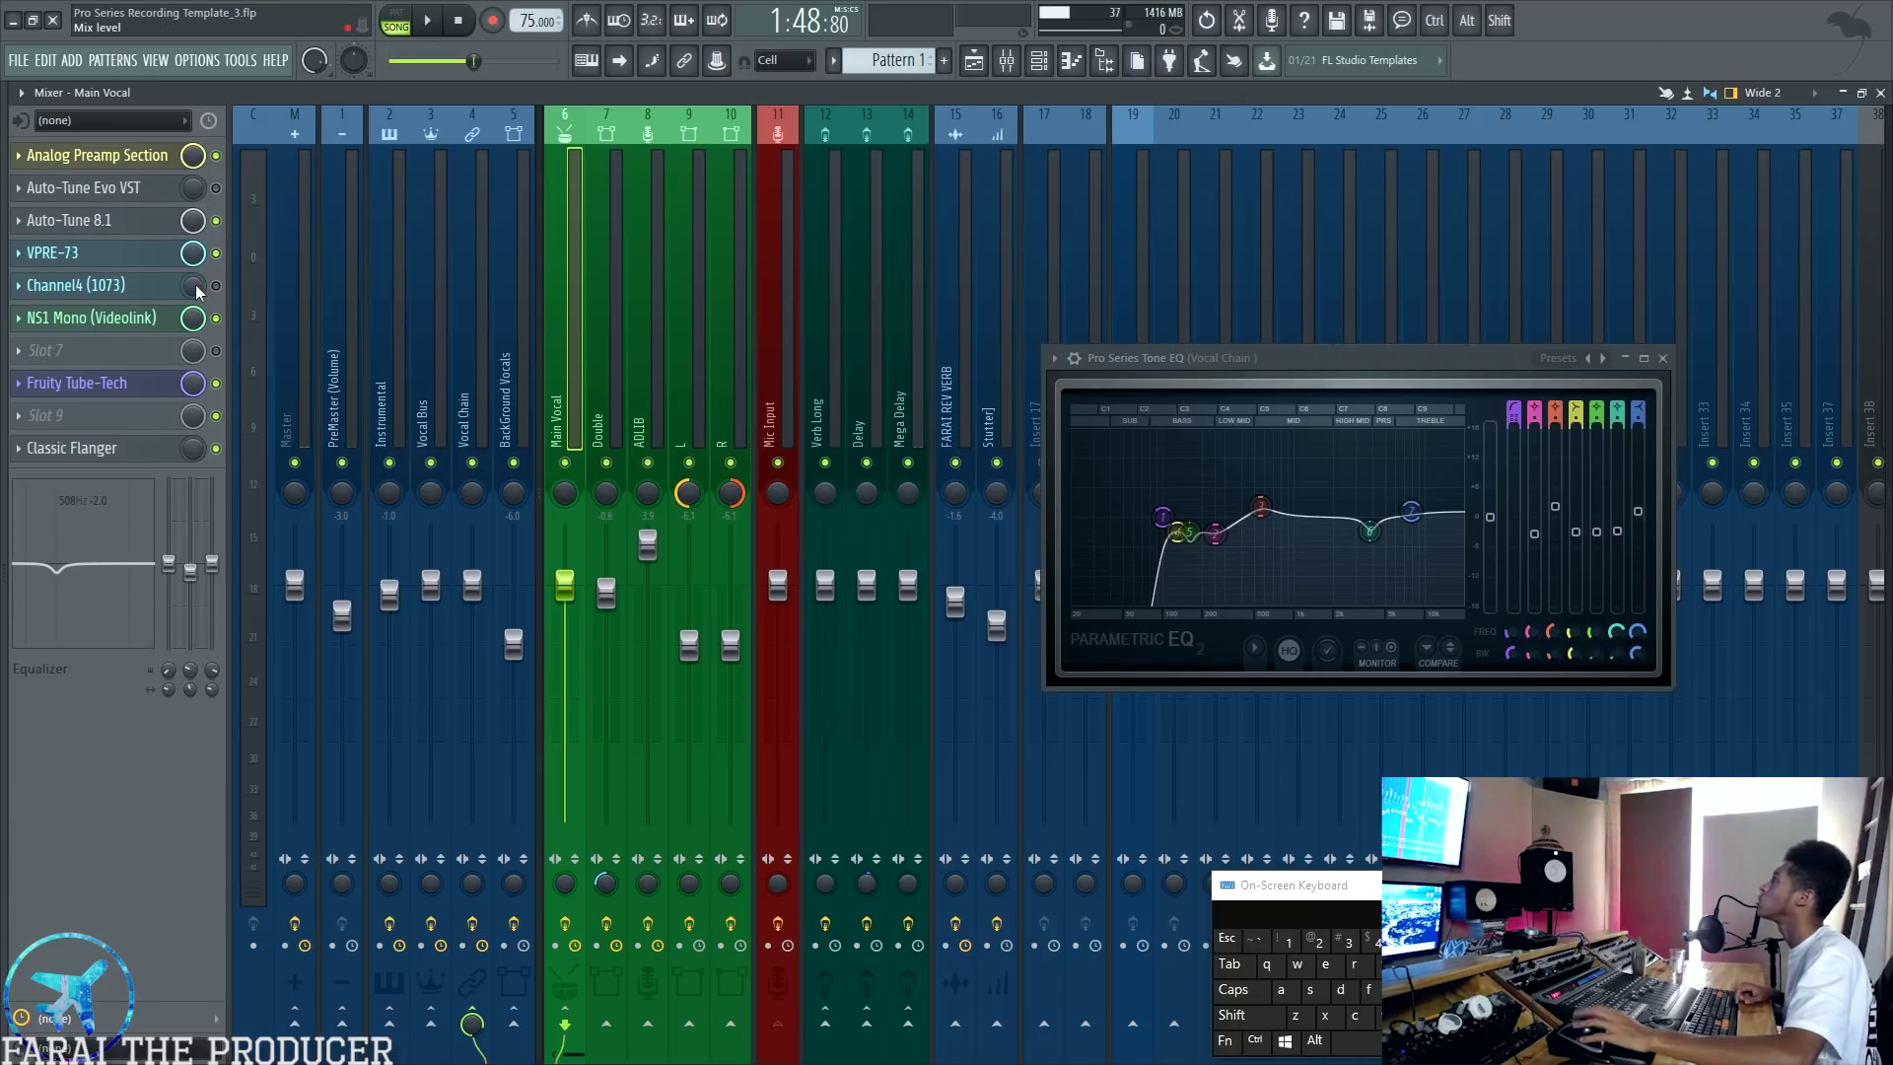
Step: Switch off the Fruity Tube-Tech, NS1 Mono (Videolink) and VPRE-73 effects on the Main Vocal track
{"action": "left_click", "coordinate": [216, 383]}
{"action": "left_click", "coordinate": [216, 318]}
{"action": "left_click", "coordinate": [216, 253]}
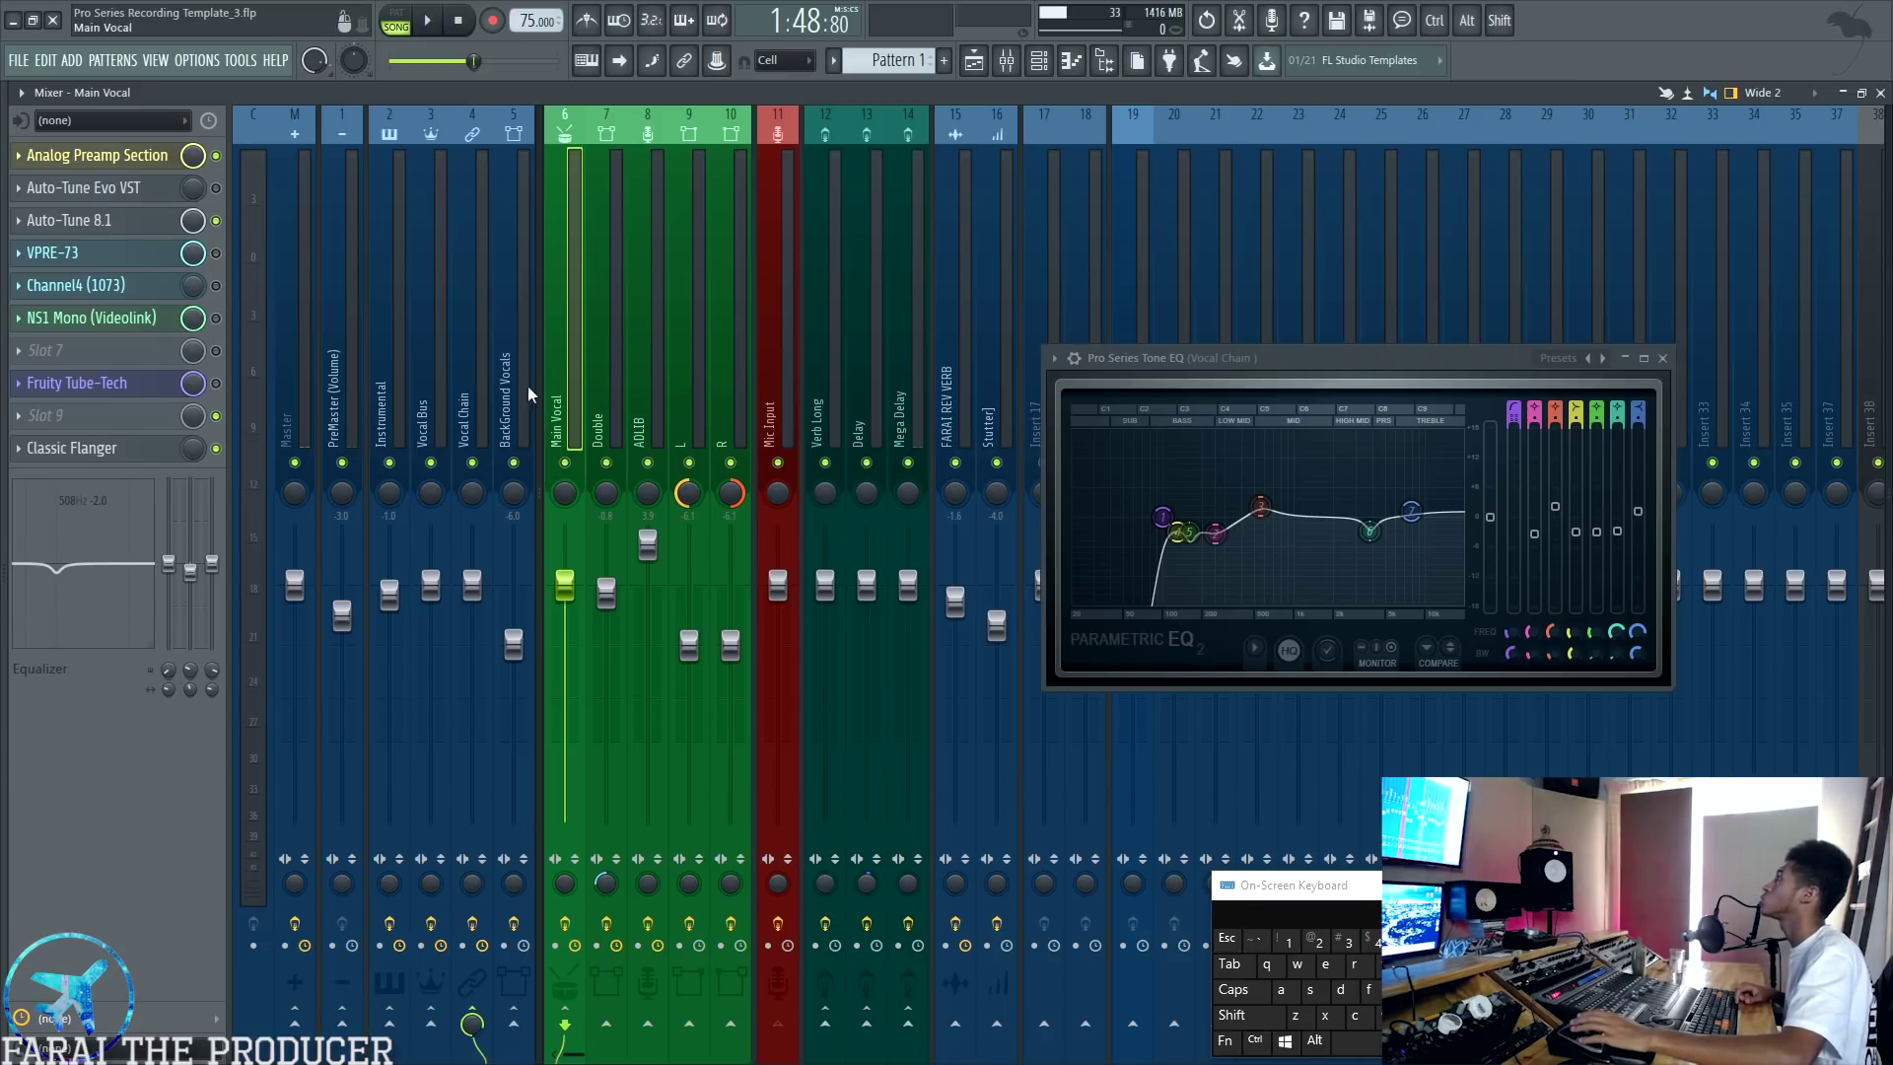
Step: Select the Vocal Chain track and play the arrangement in the playlist from just before bar 41
{"action": "left_click", "coordinate": [476, 407]}
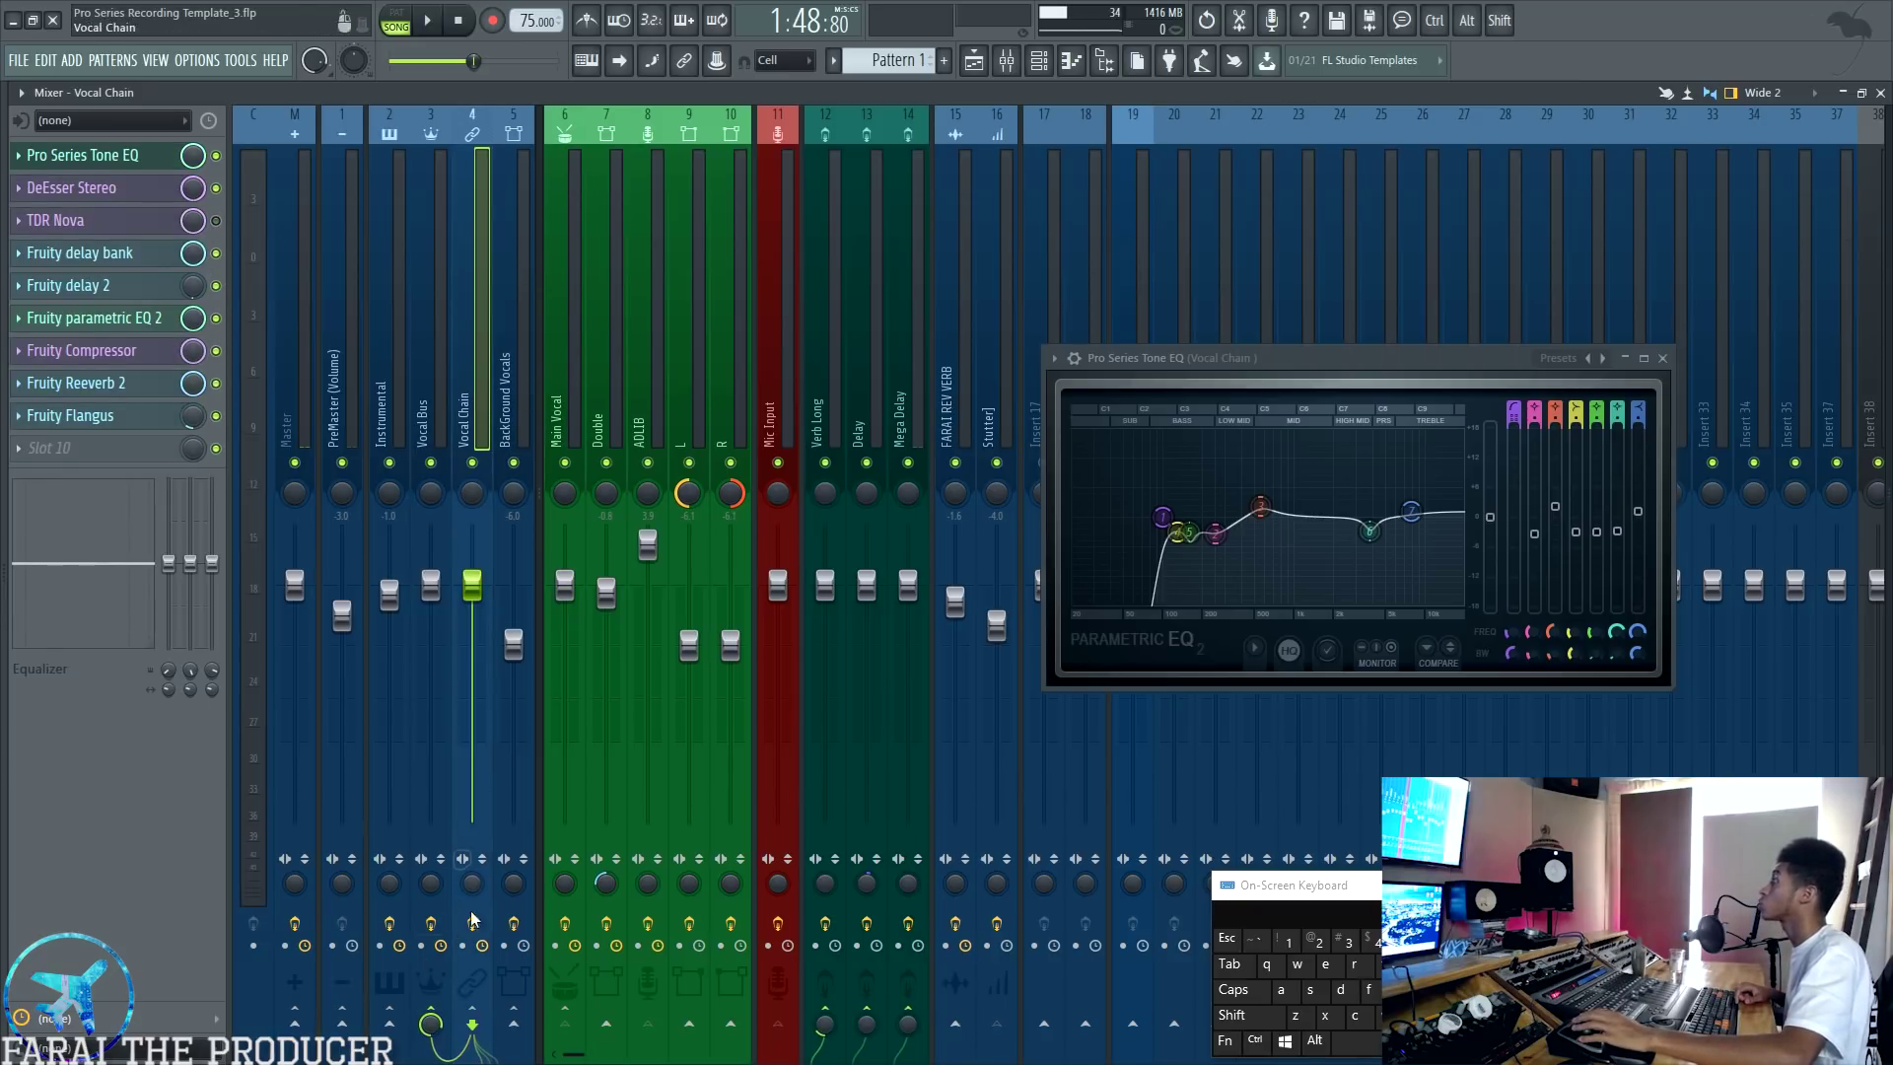
{"action": "left_click", "coordinate": [973, 60]}
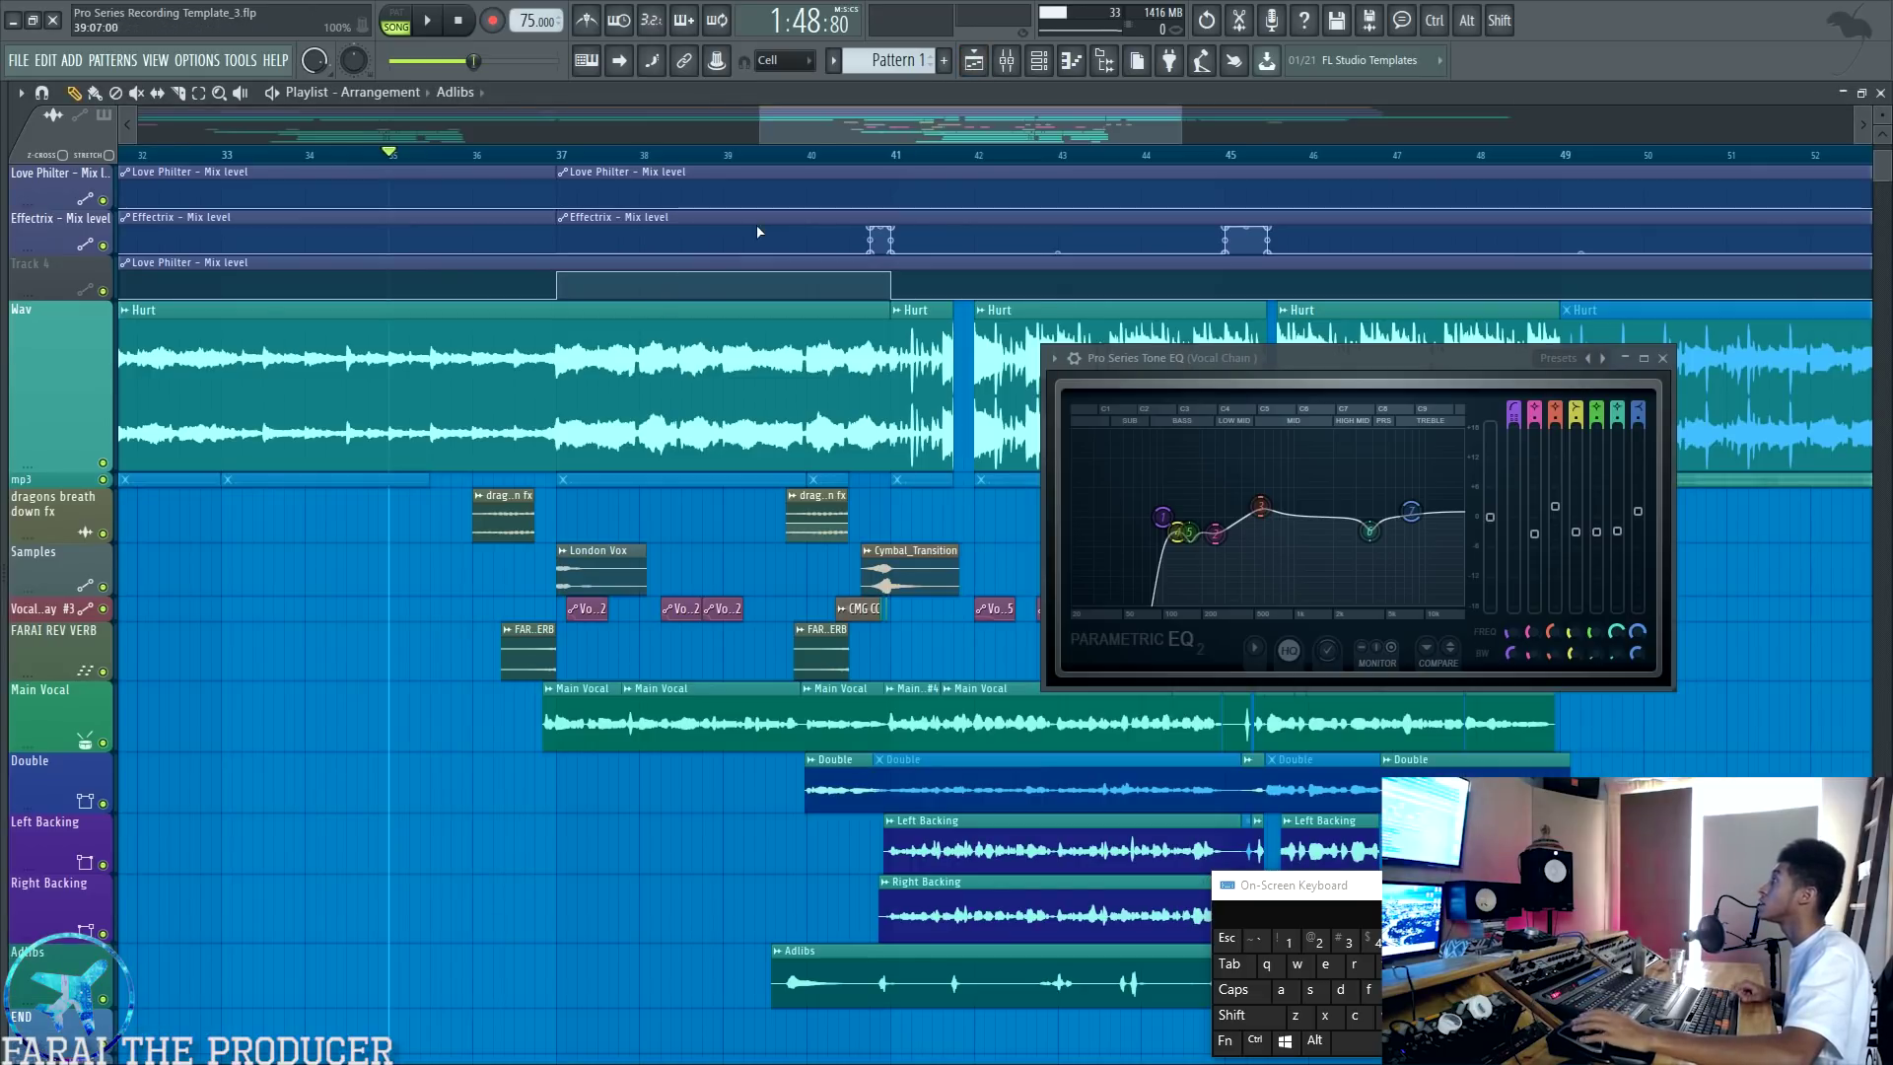
{"action": "left_click", "coordinate": [868, 154]}
{"action": "scroll", "coordinate": [862, 155], "scroll_direction": "down", "scroll_amount": 2}
{"action": "key", "text": "space"}
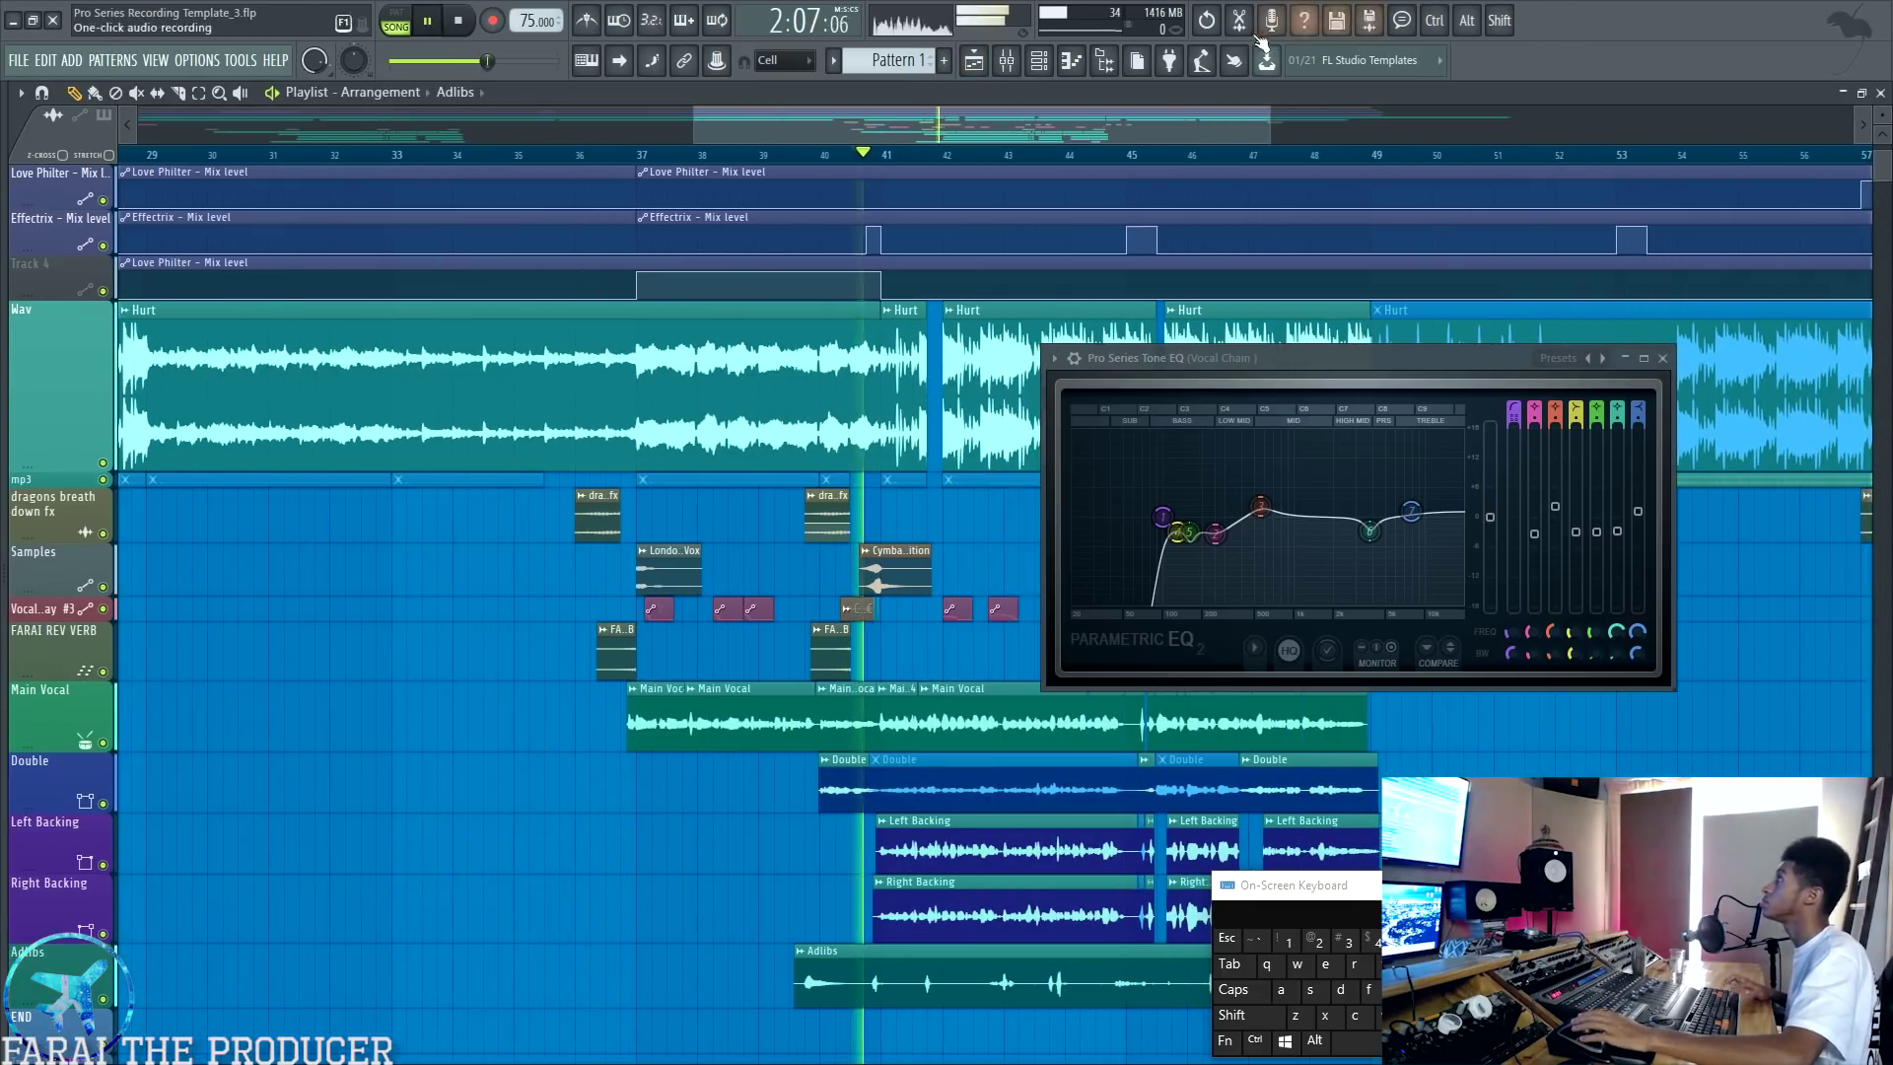
Step: Mute the Double, ADLIB, L and R tracks to audition Main Vocal, toggling the Instrumental track's mute, and stop playback
{"action": "key", "text": "F9"}
{"action": "left_click_drag", "start_coordinate": [607, 462], "coordinate": [731, 462]}
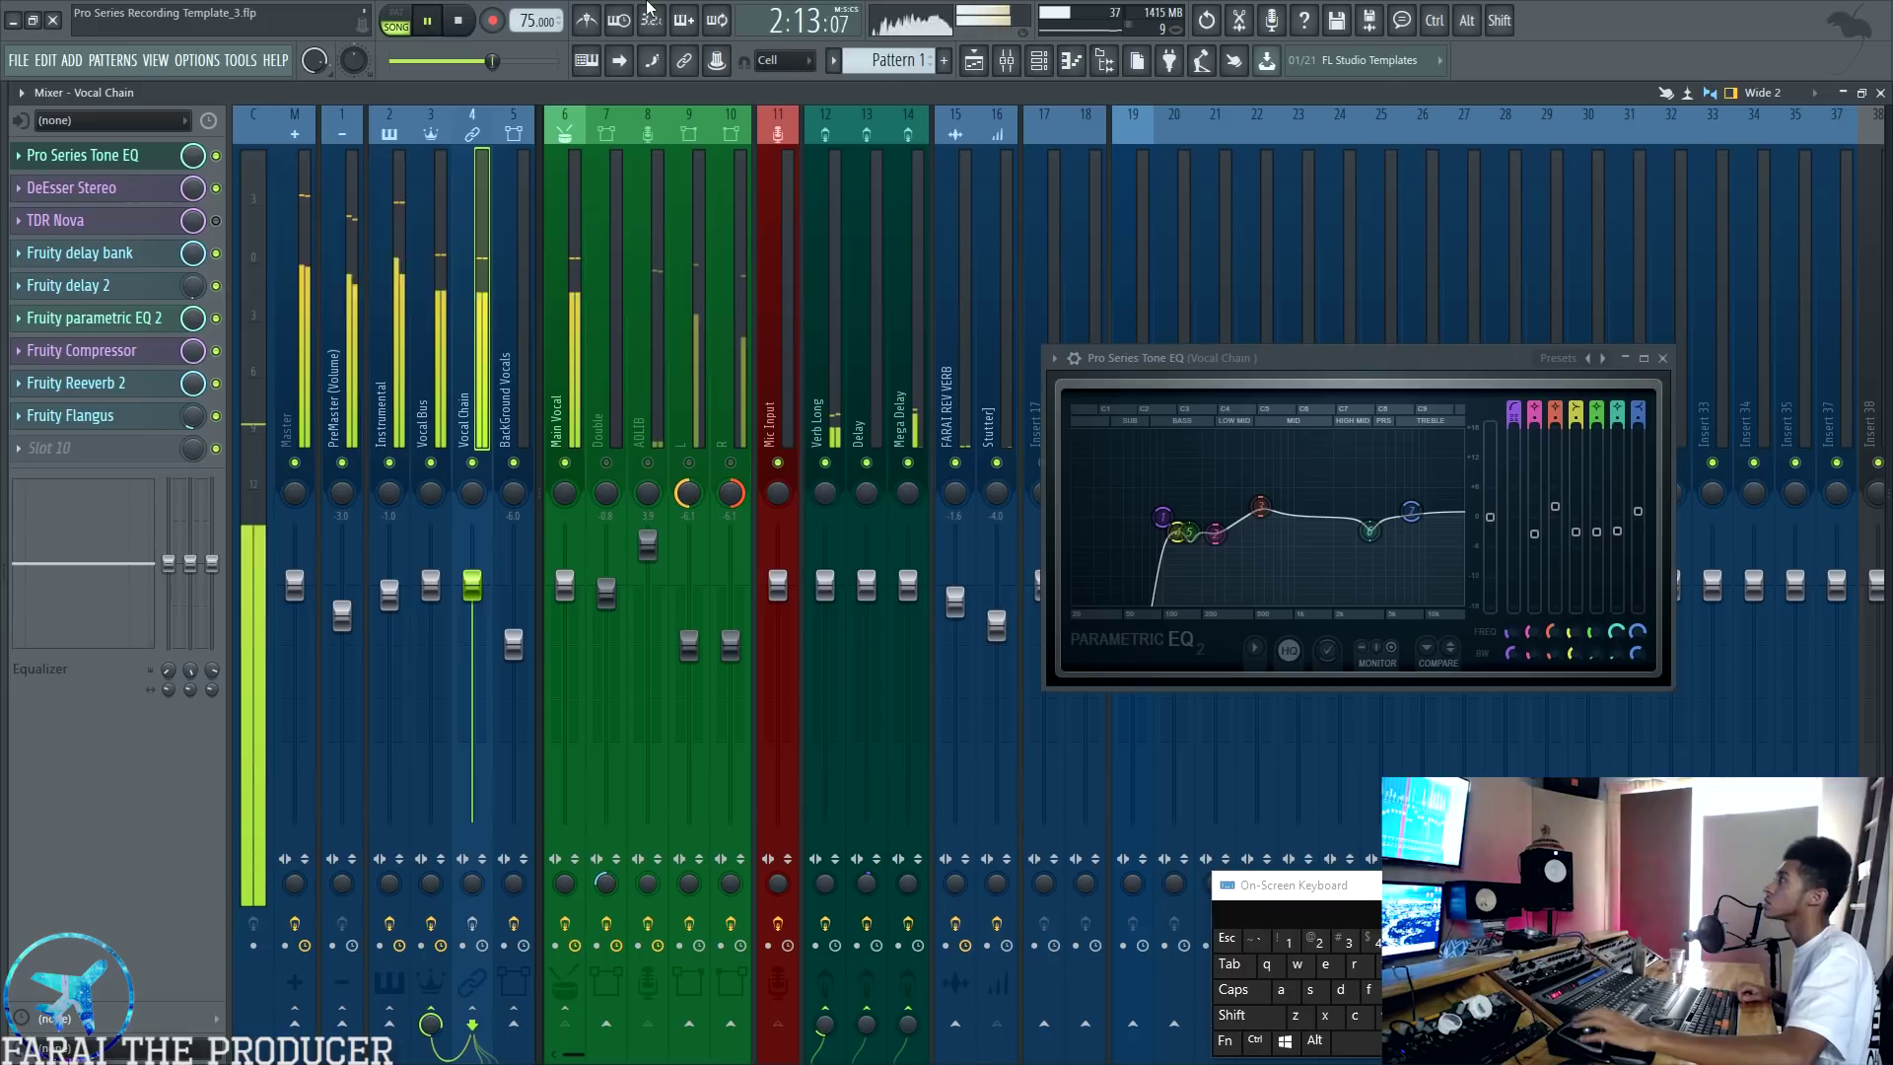
{"action": "left_click", "coordinate": [572, 423]}
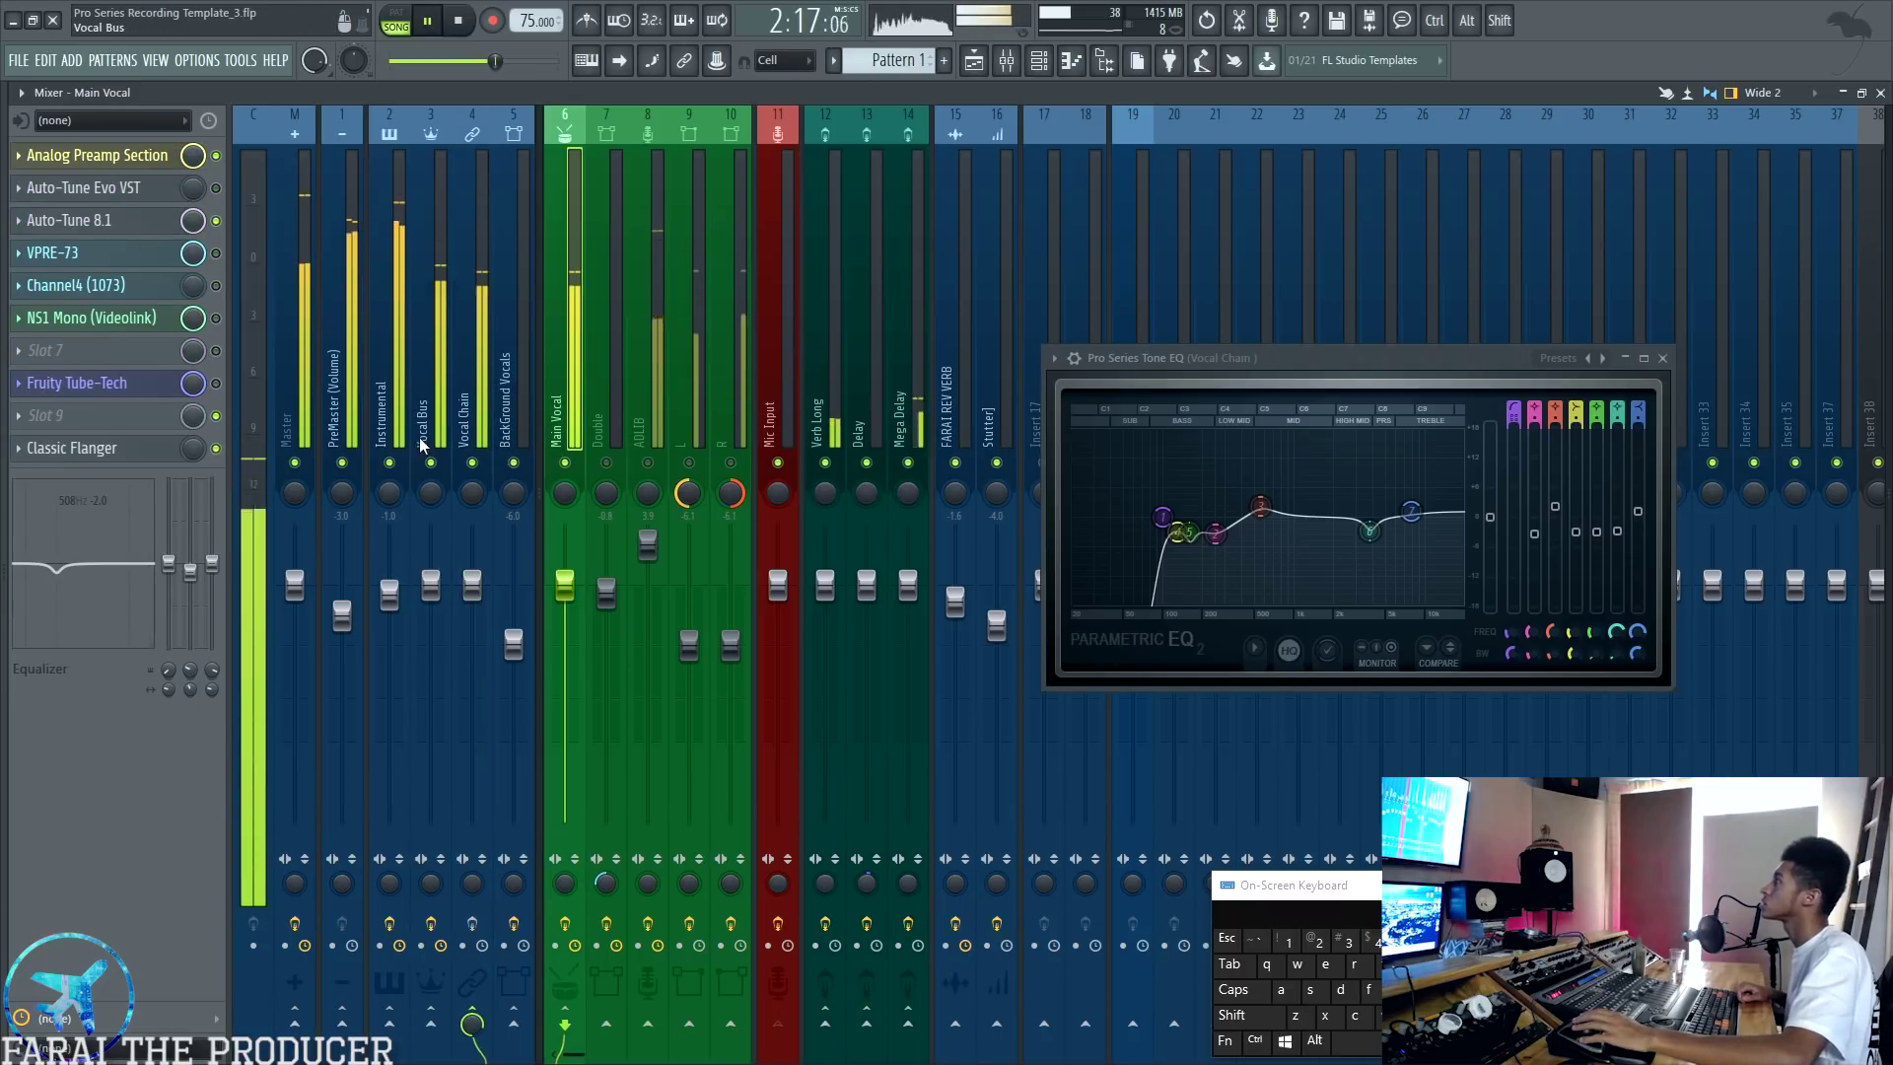
{"action": "left_click", "coordinate": [389, 463]}
{"action": "left_click", "coordinate": [390, 463]}
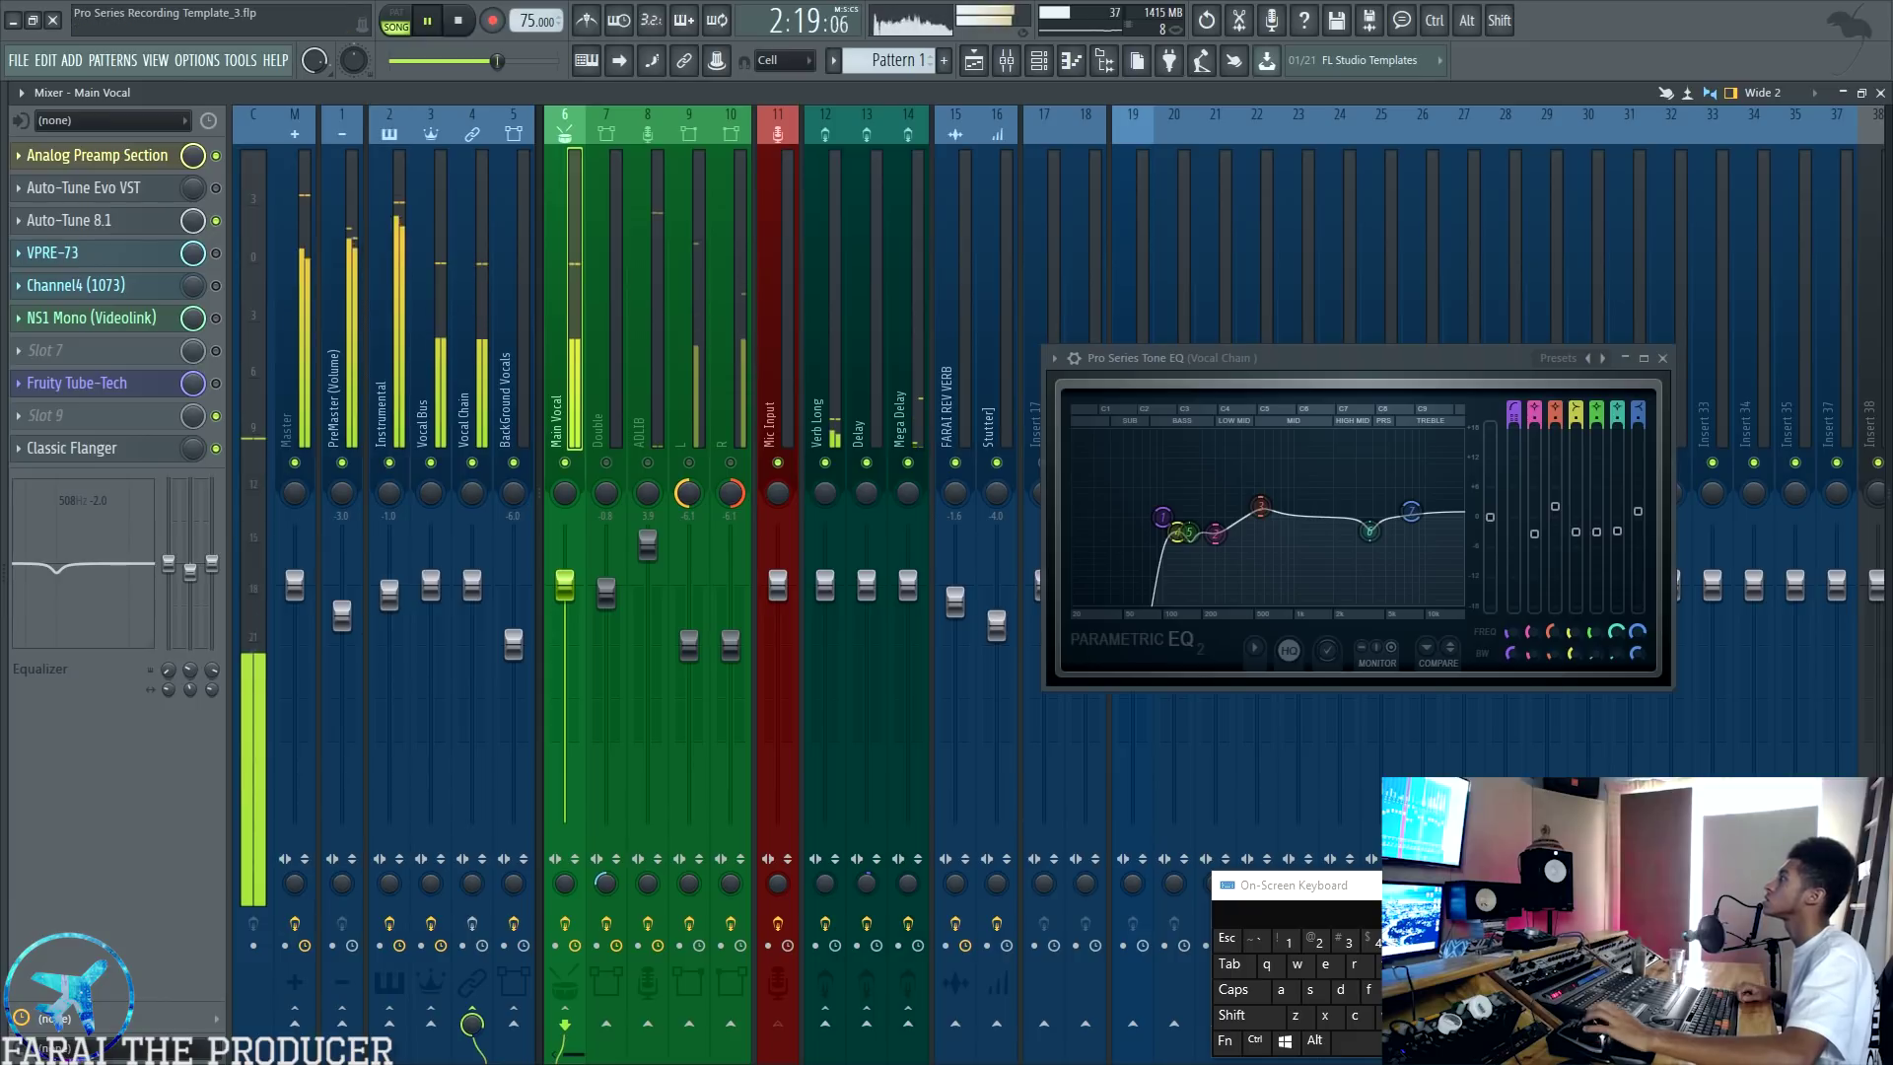
{"action": "key", "text": "space"}
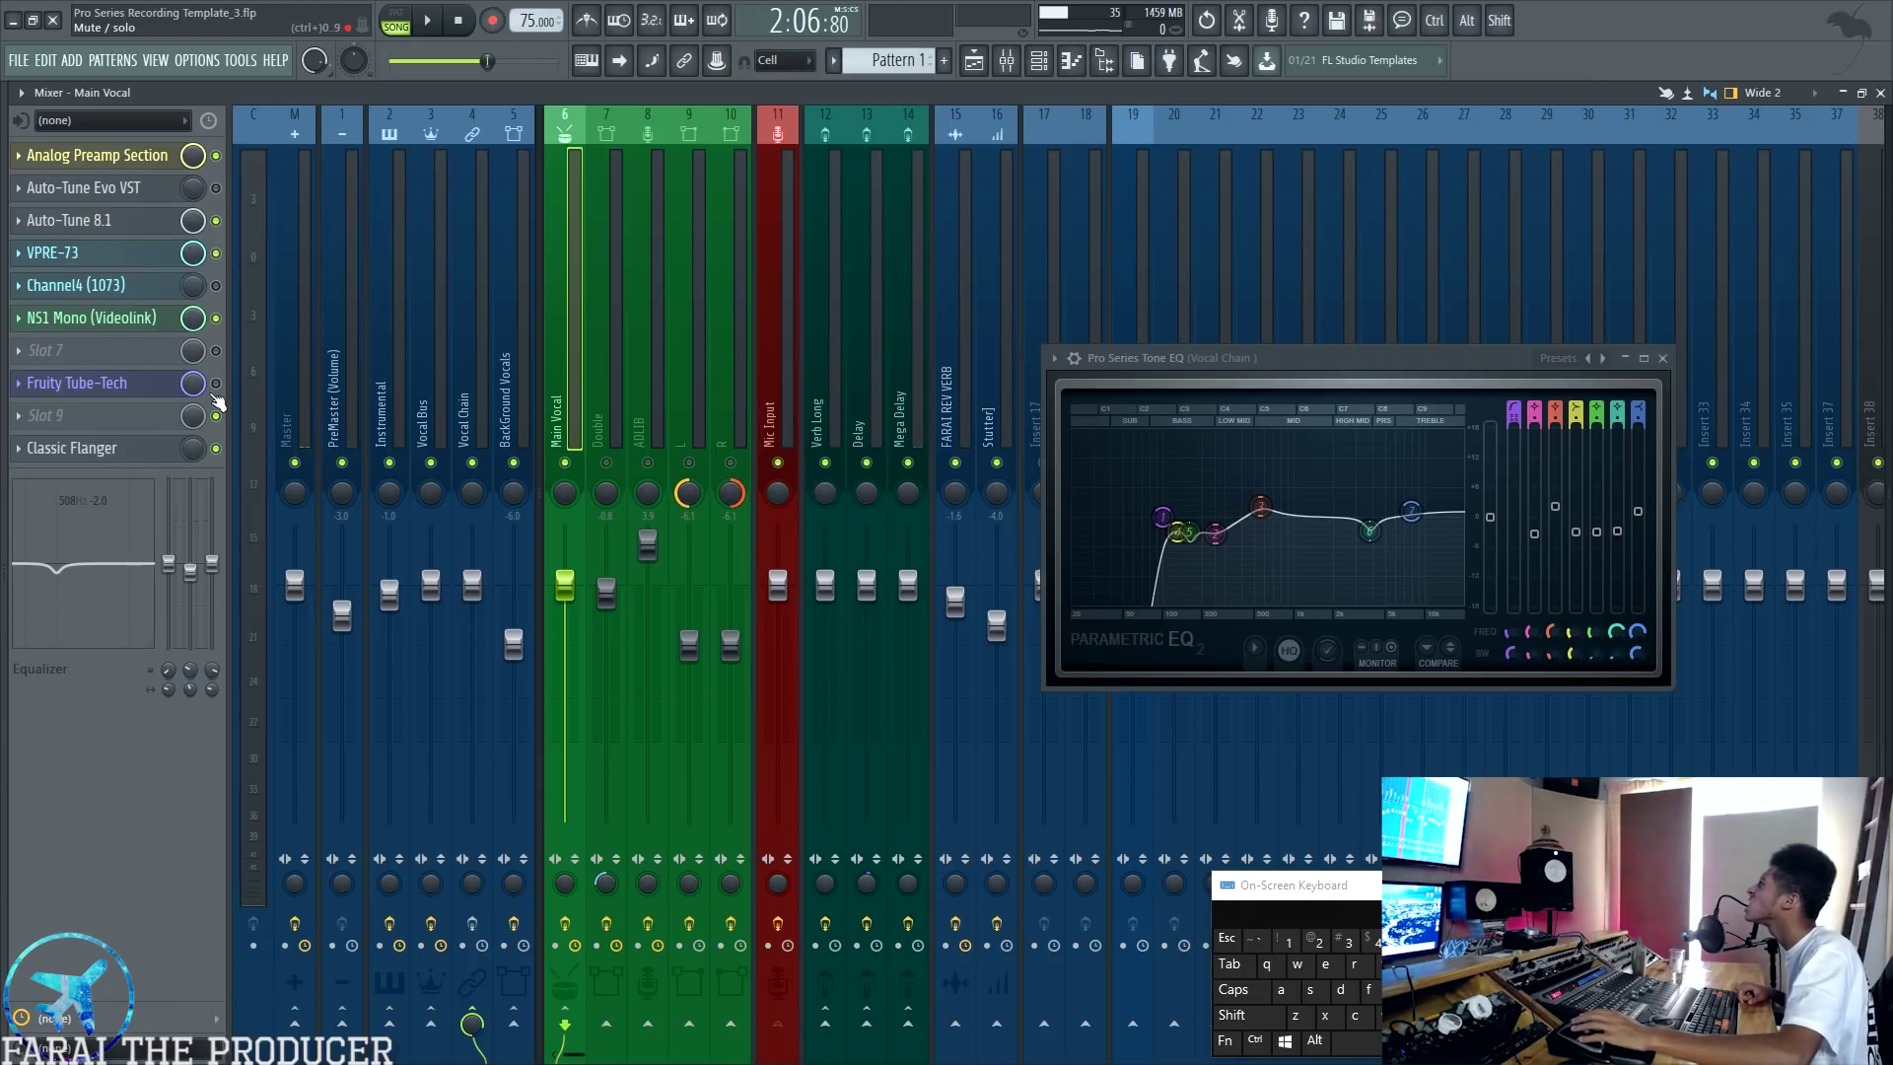
Step: Audition the Vocal Chain track and examine its Pro Series Tone EQ curve in an enlarged view, restoring the window when done
{"action": "left_click", "coordinate": [462, 324]}
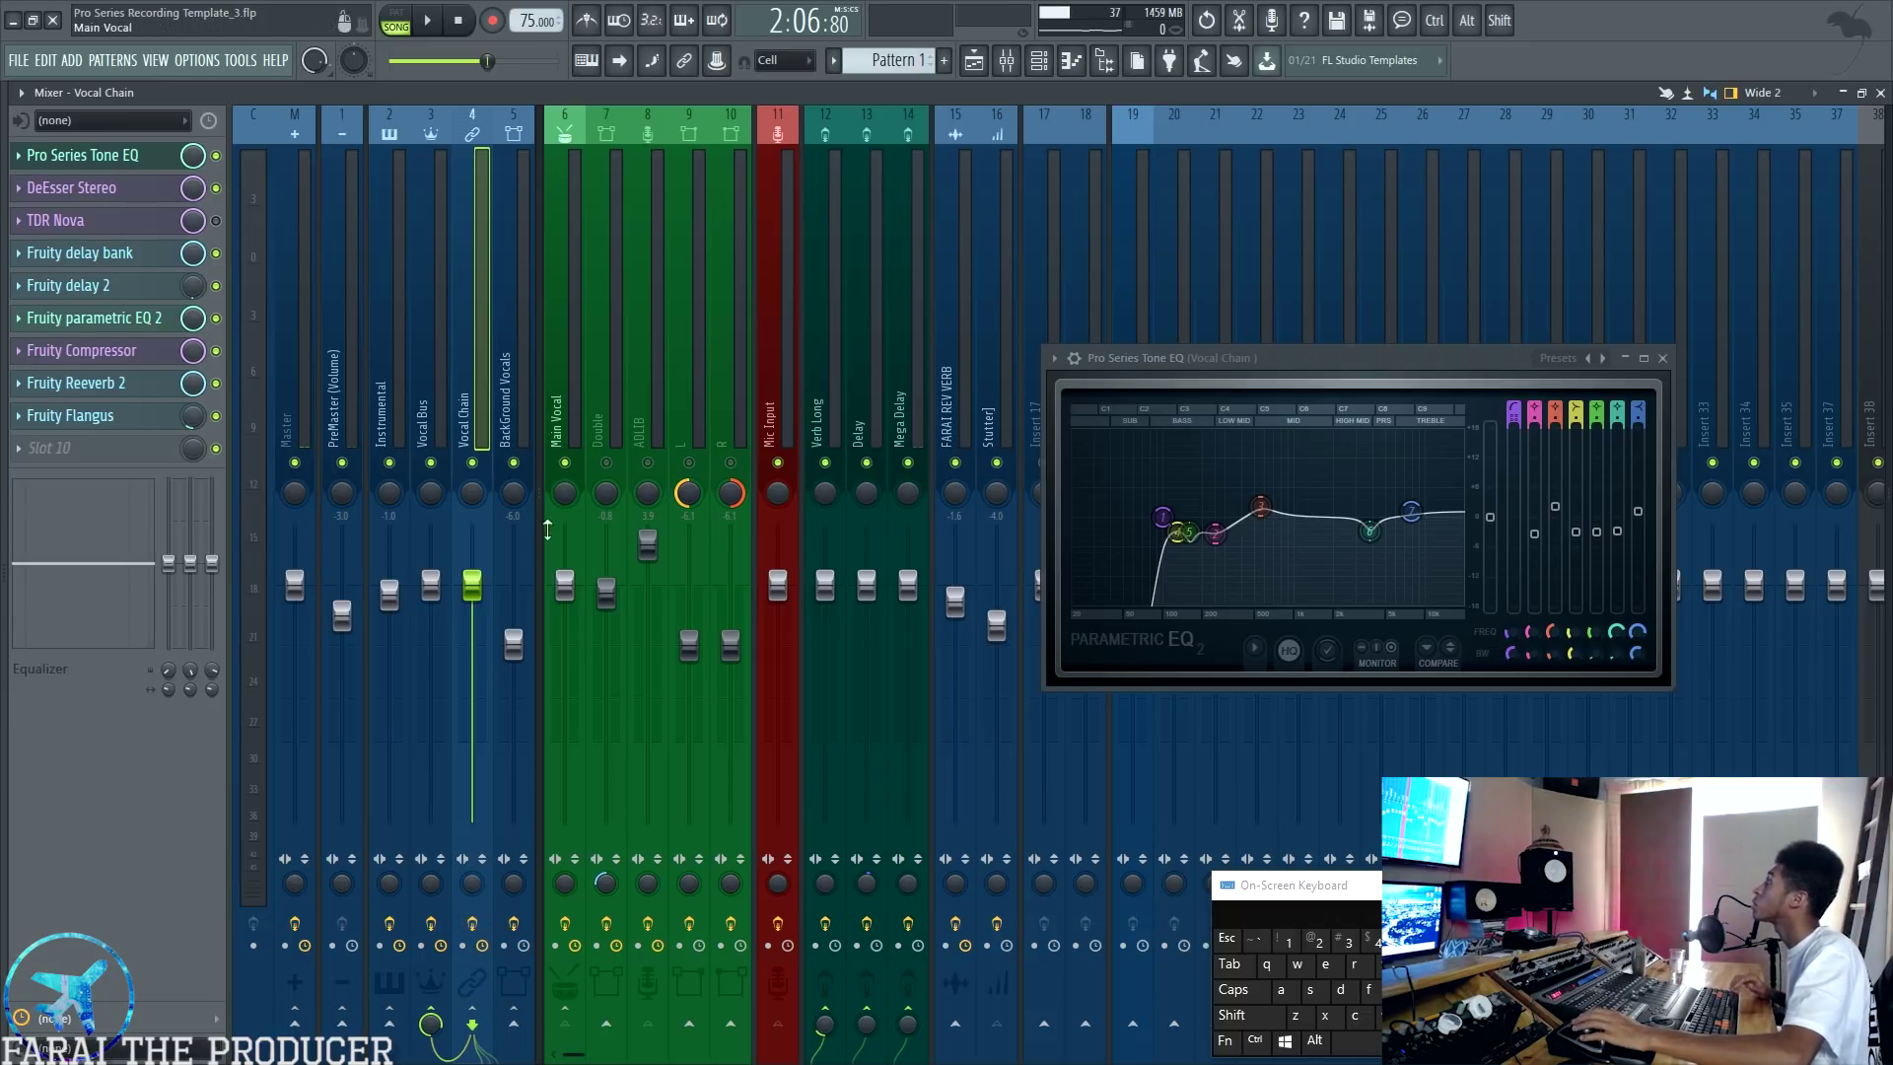
{"action": "key", "text": "space"}
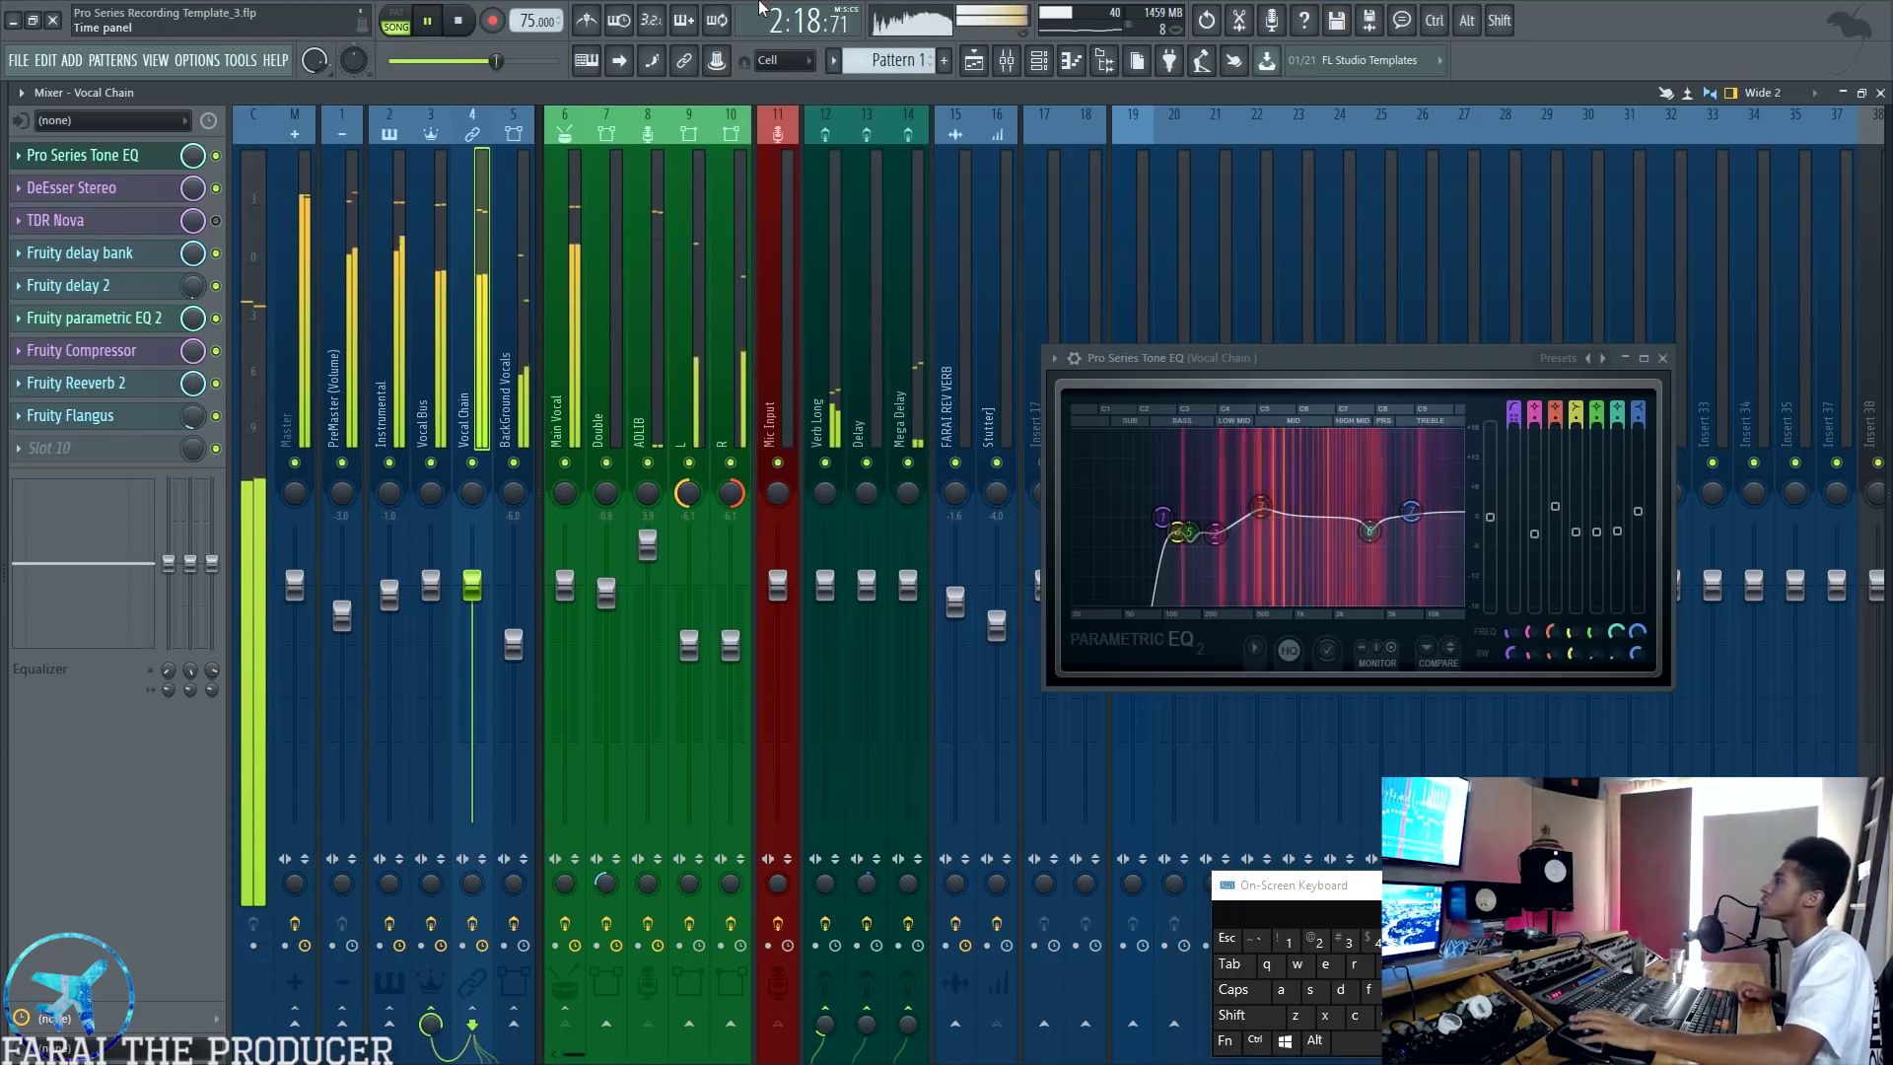
{"action": "key", "text": "space"}
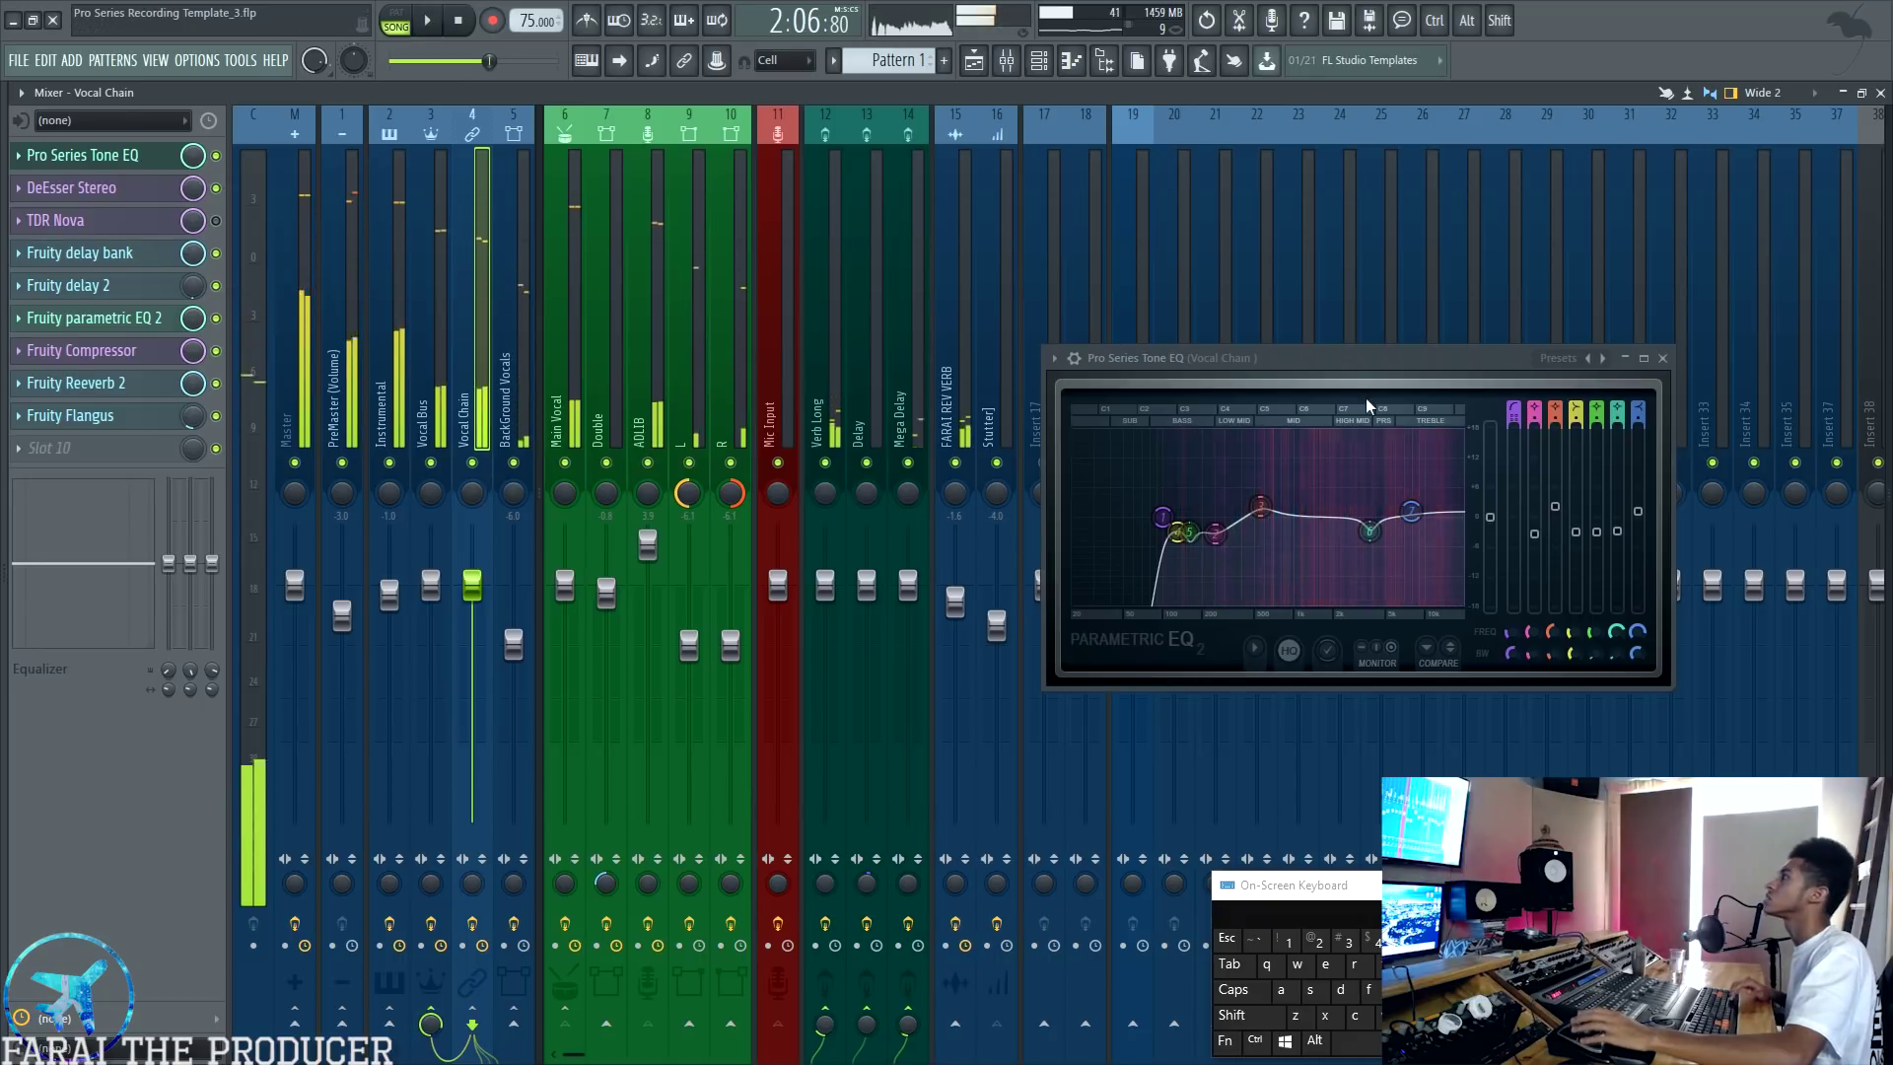
{"action": "left_click_drag", "start_coordinate": [1359, 359], "coordinate": [1132, 259]}
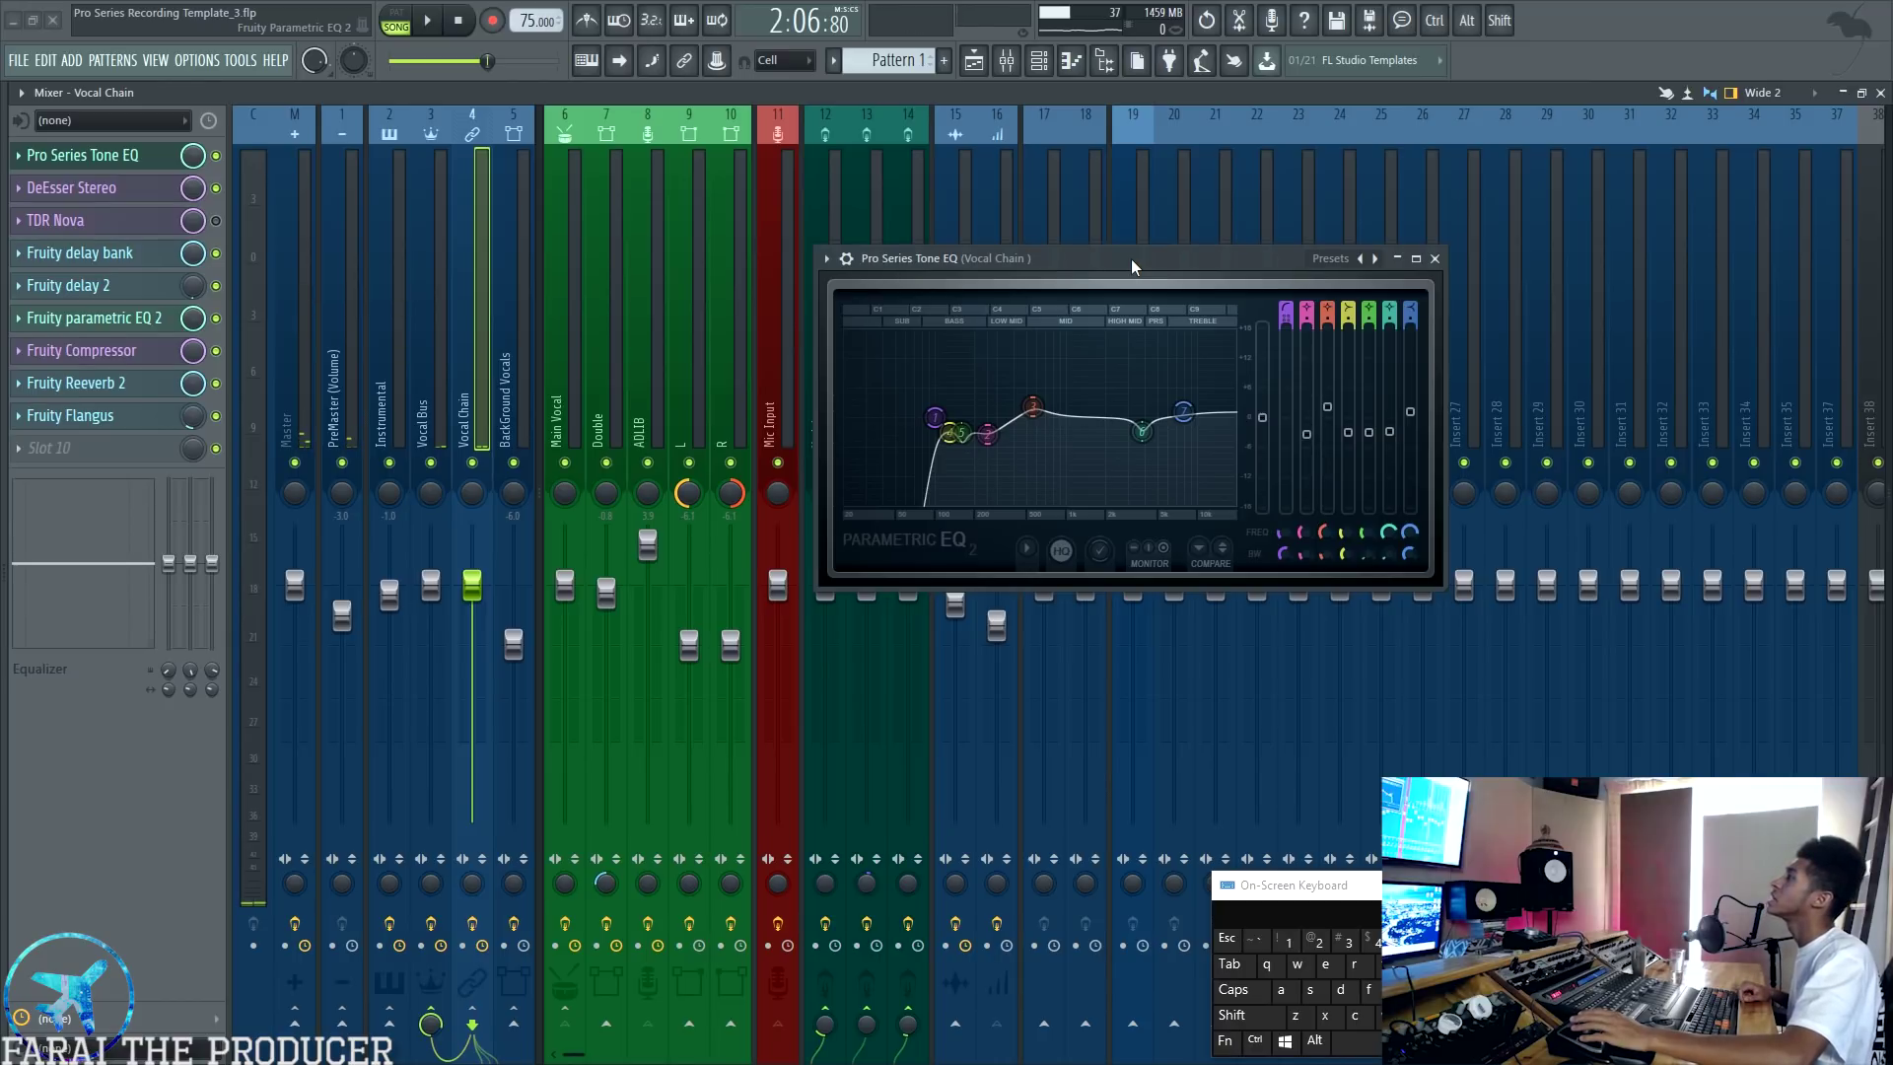
{"action": "left_click", "coordinate": [1416, 258]}
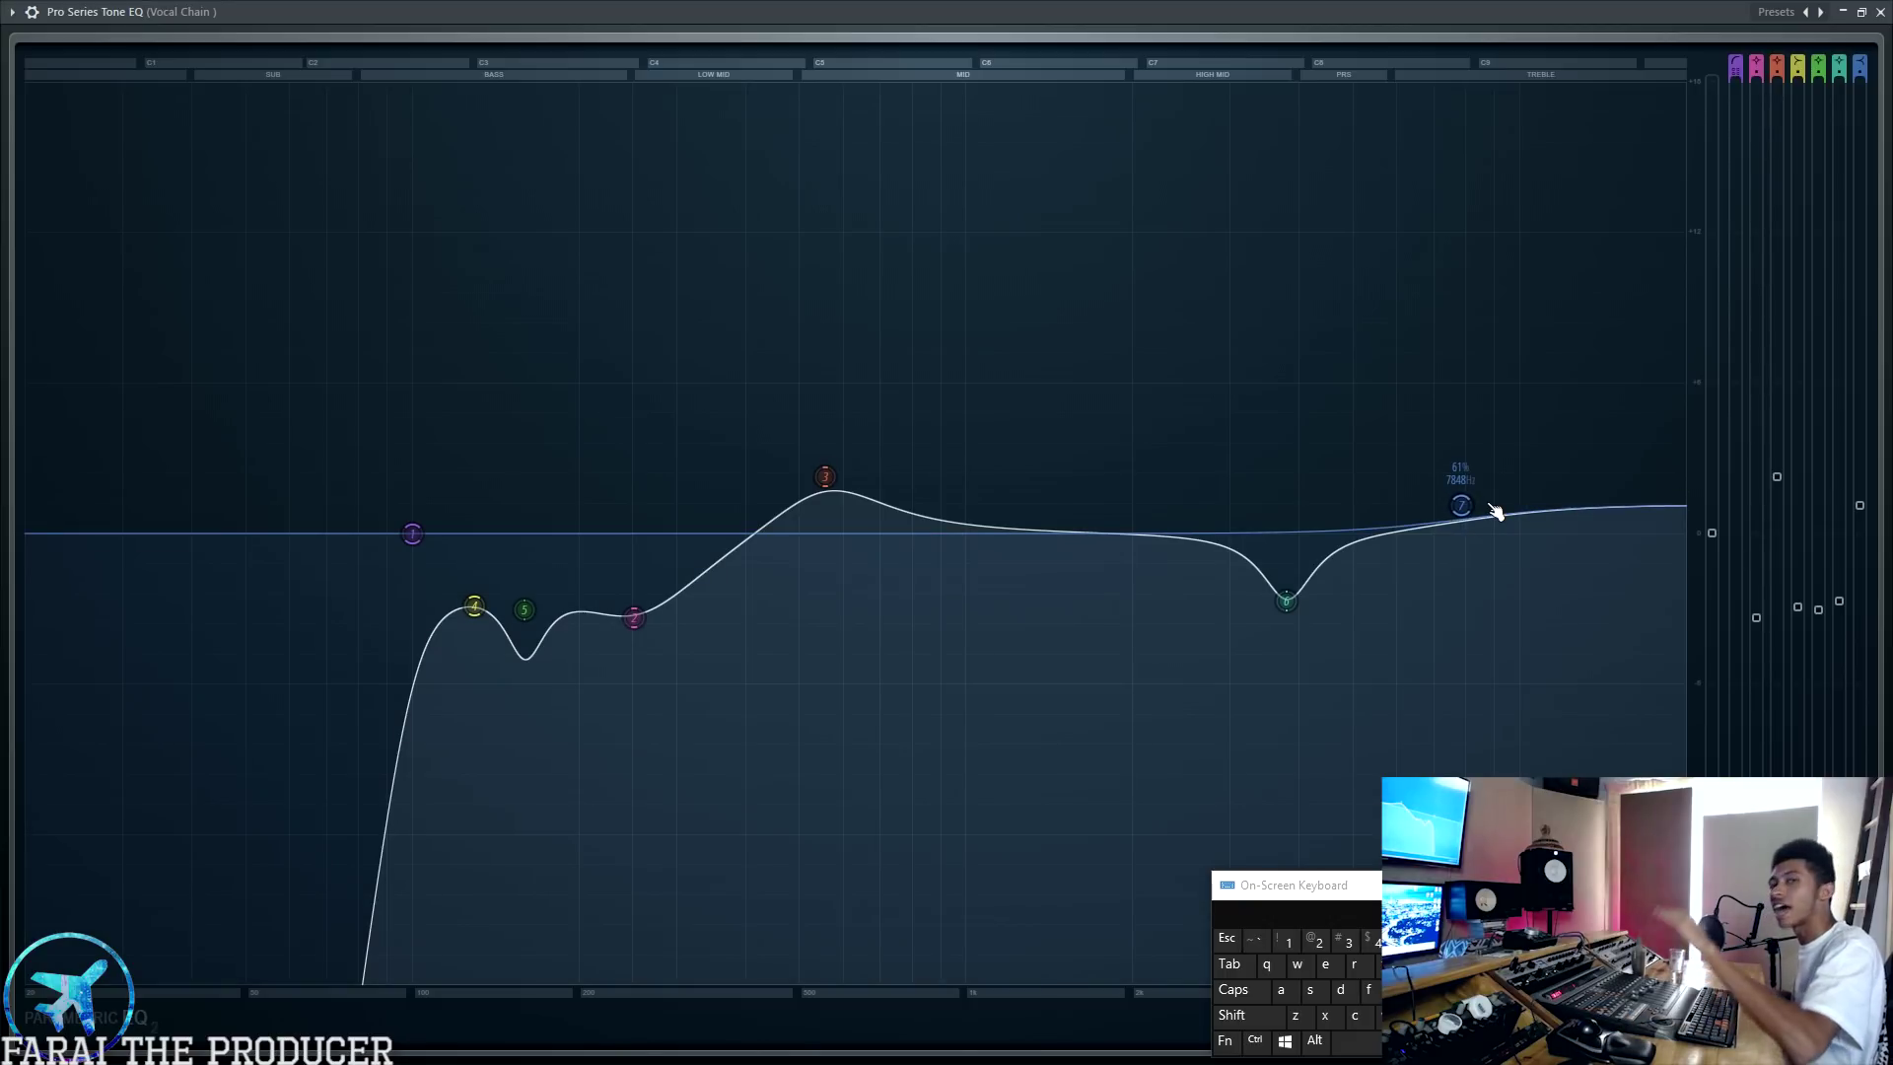
{"action": "left_click", "coordinate": [1862, 13]}
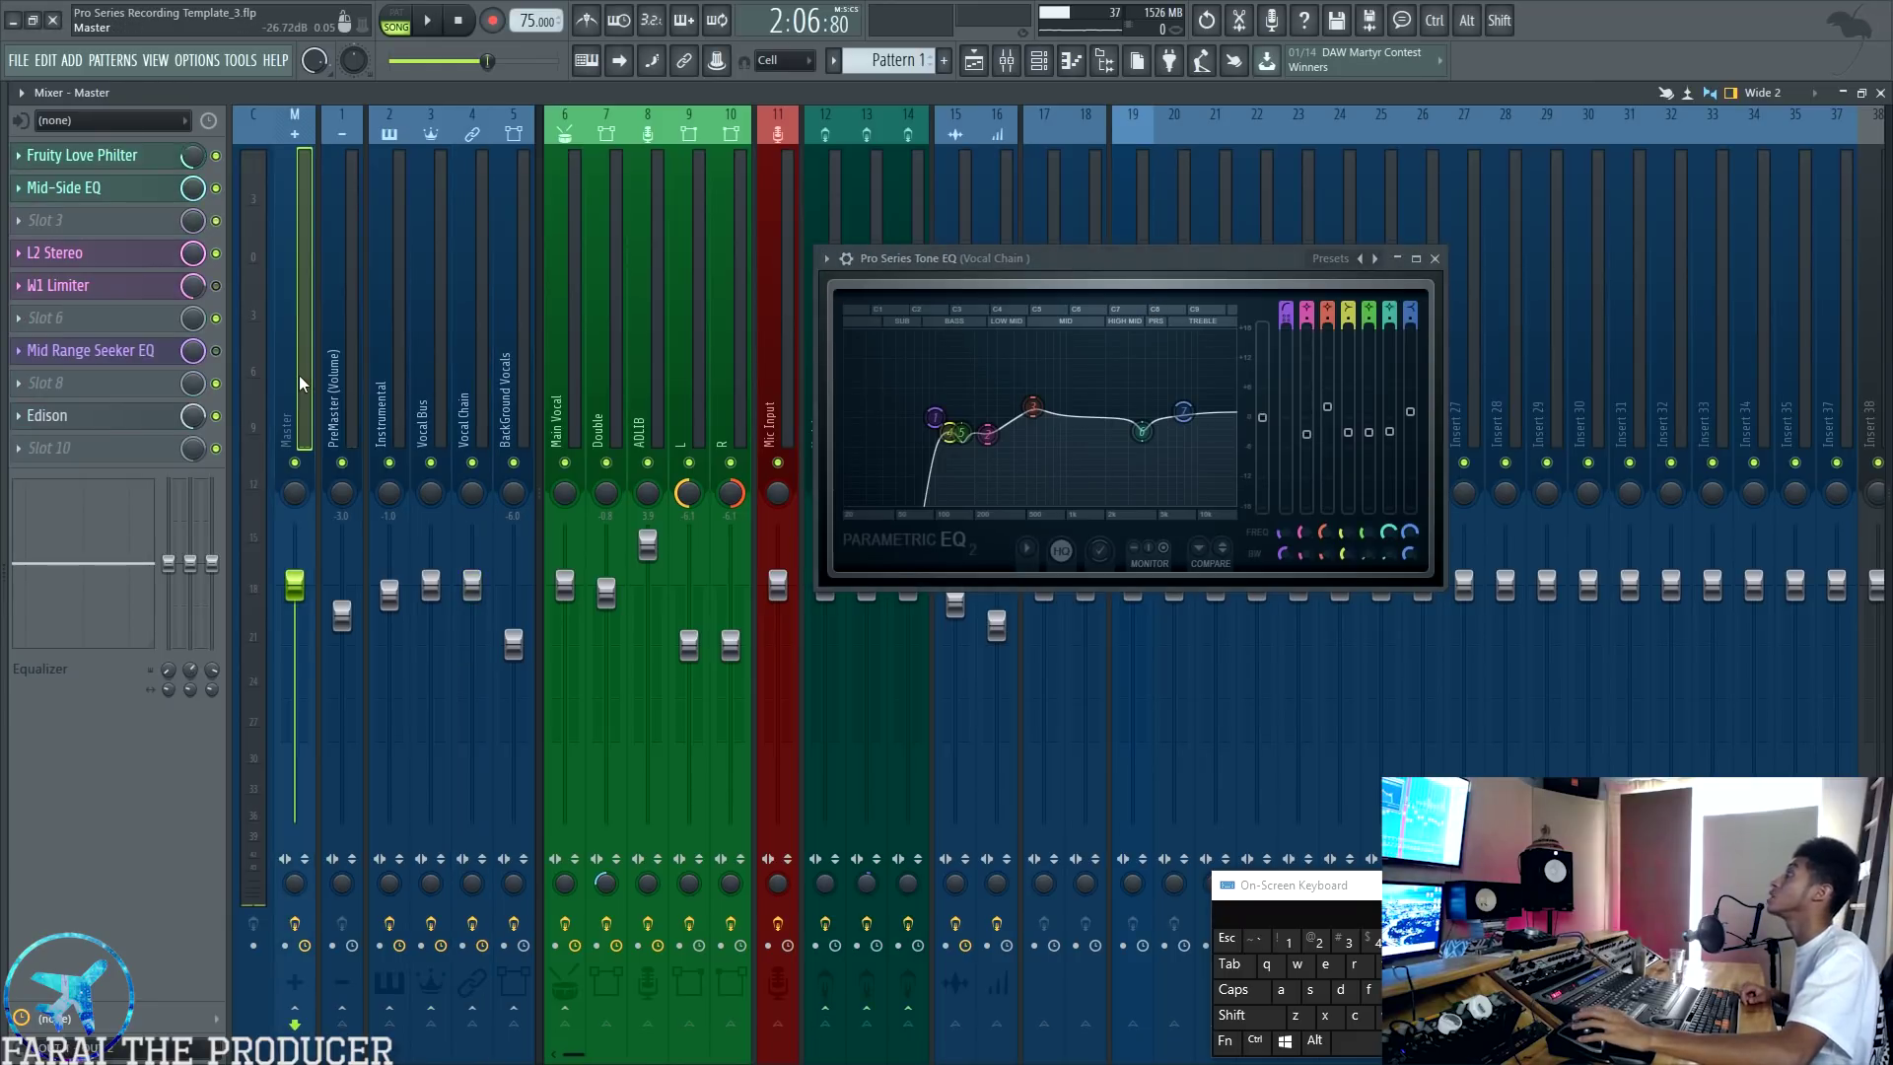
Step: Inspect the Master track's Mid-Side EQ and its lower Fruity Parametric EQ 2, leaving all effect windows closed
{"action": "left_click", "coordinate": [148, 189]}
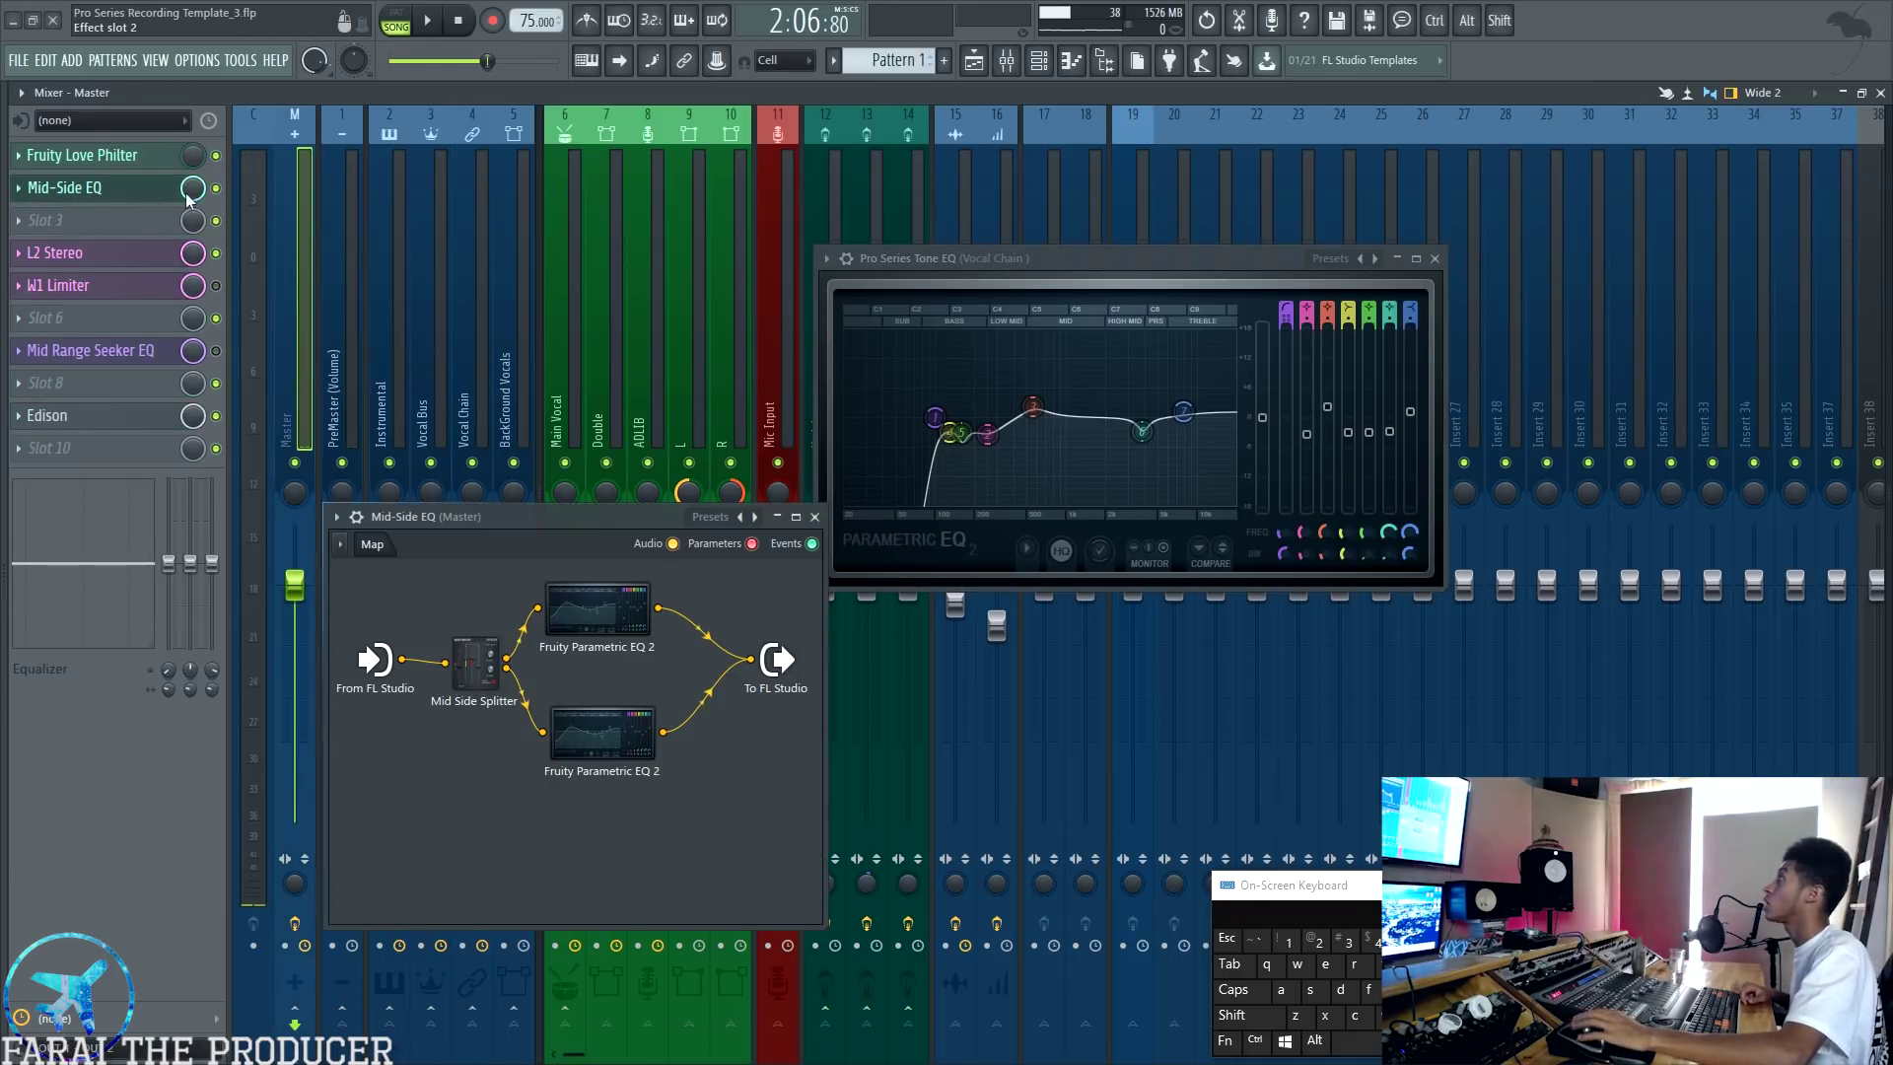
{"action": "double_click", "coordinate": [623, 757]}
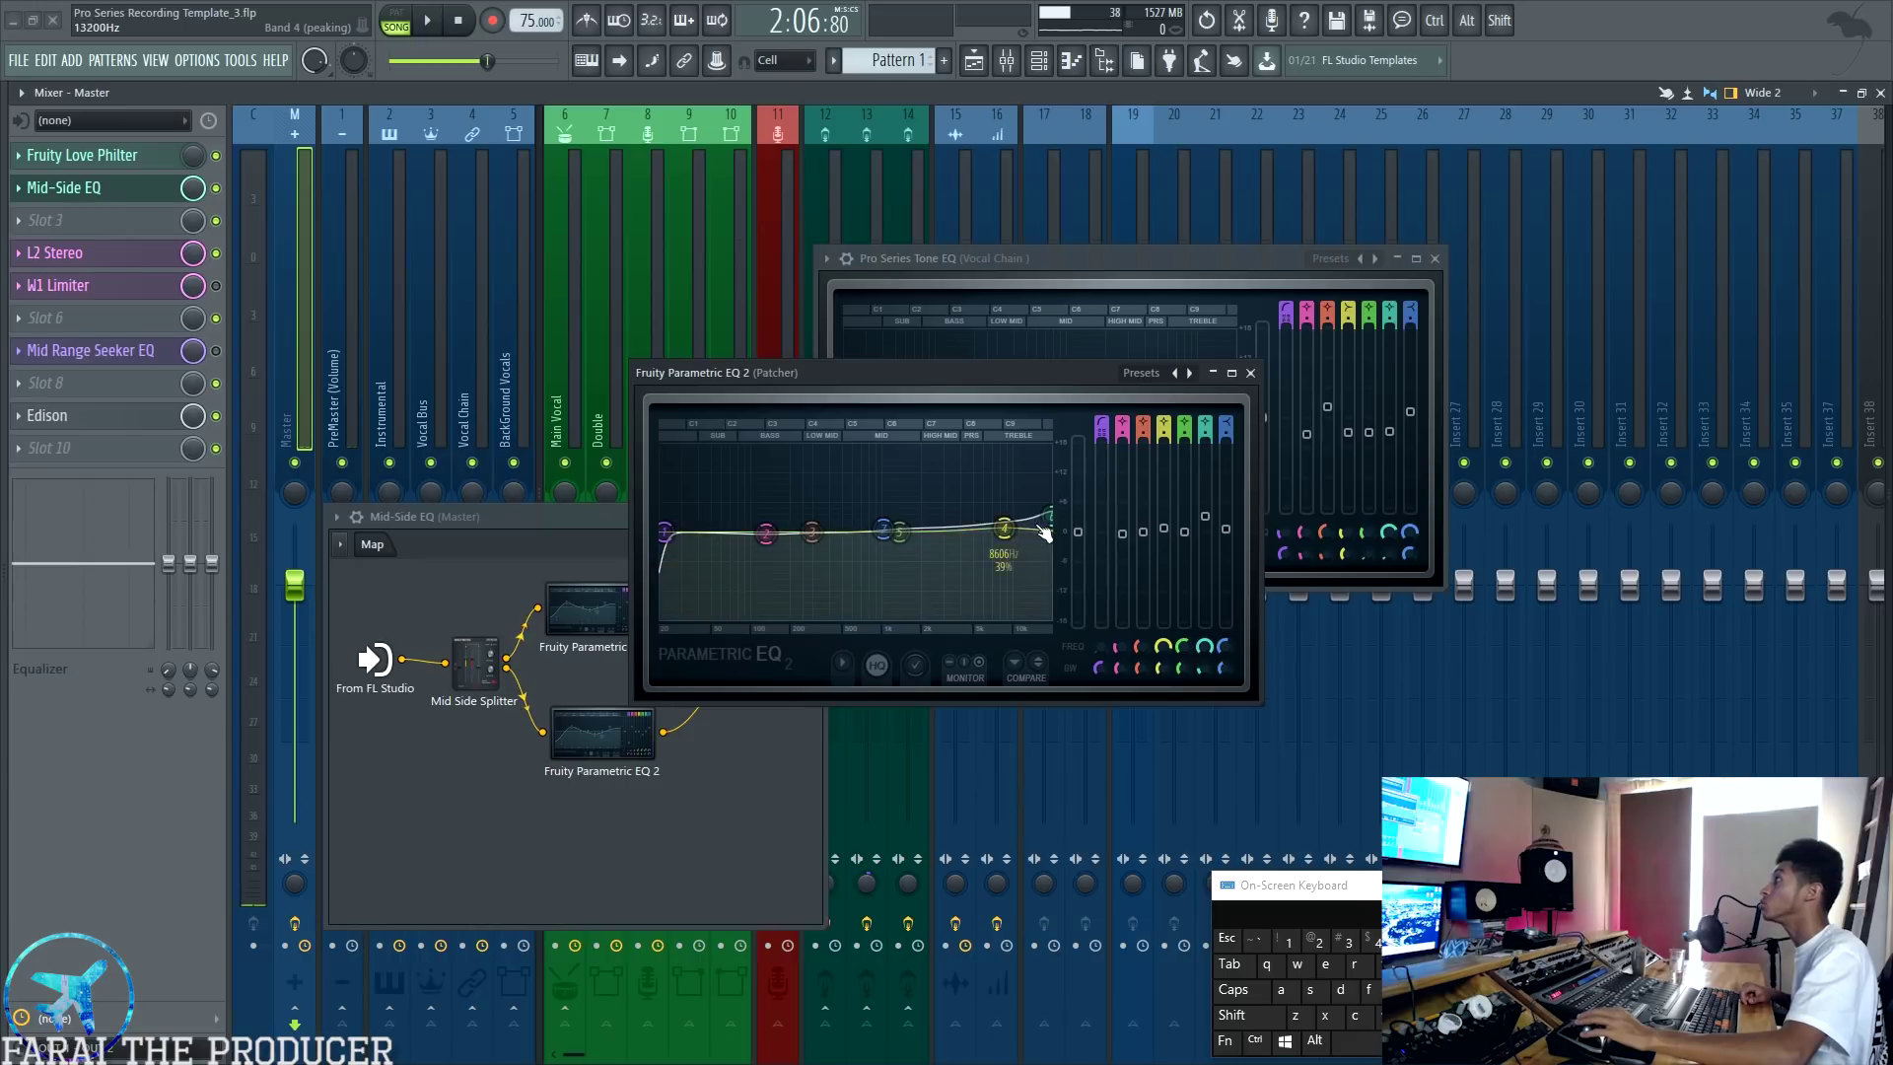
{"action": "left_click", "coordinate": [1251, 373]}
{"action": "left_click", "coordinate": [1435, 258]}
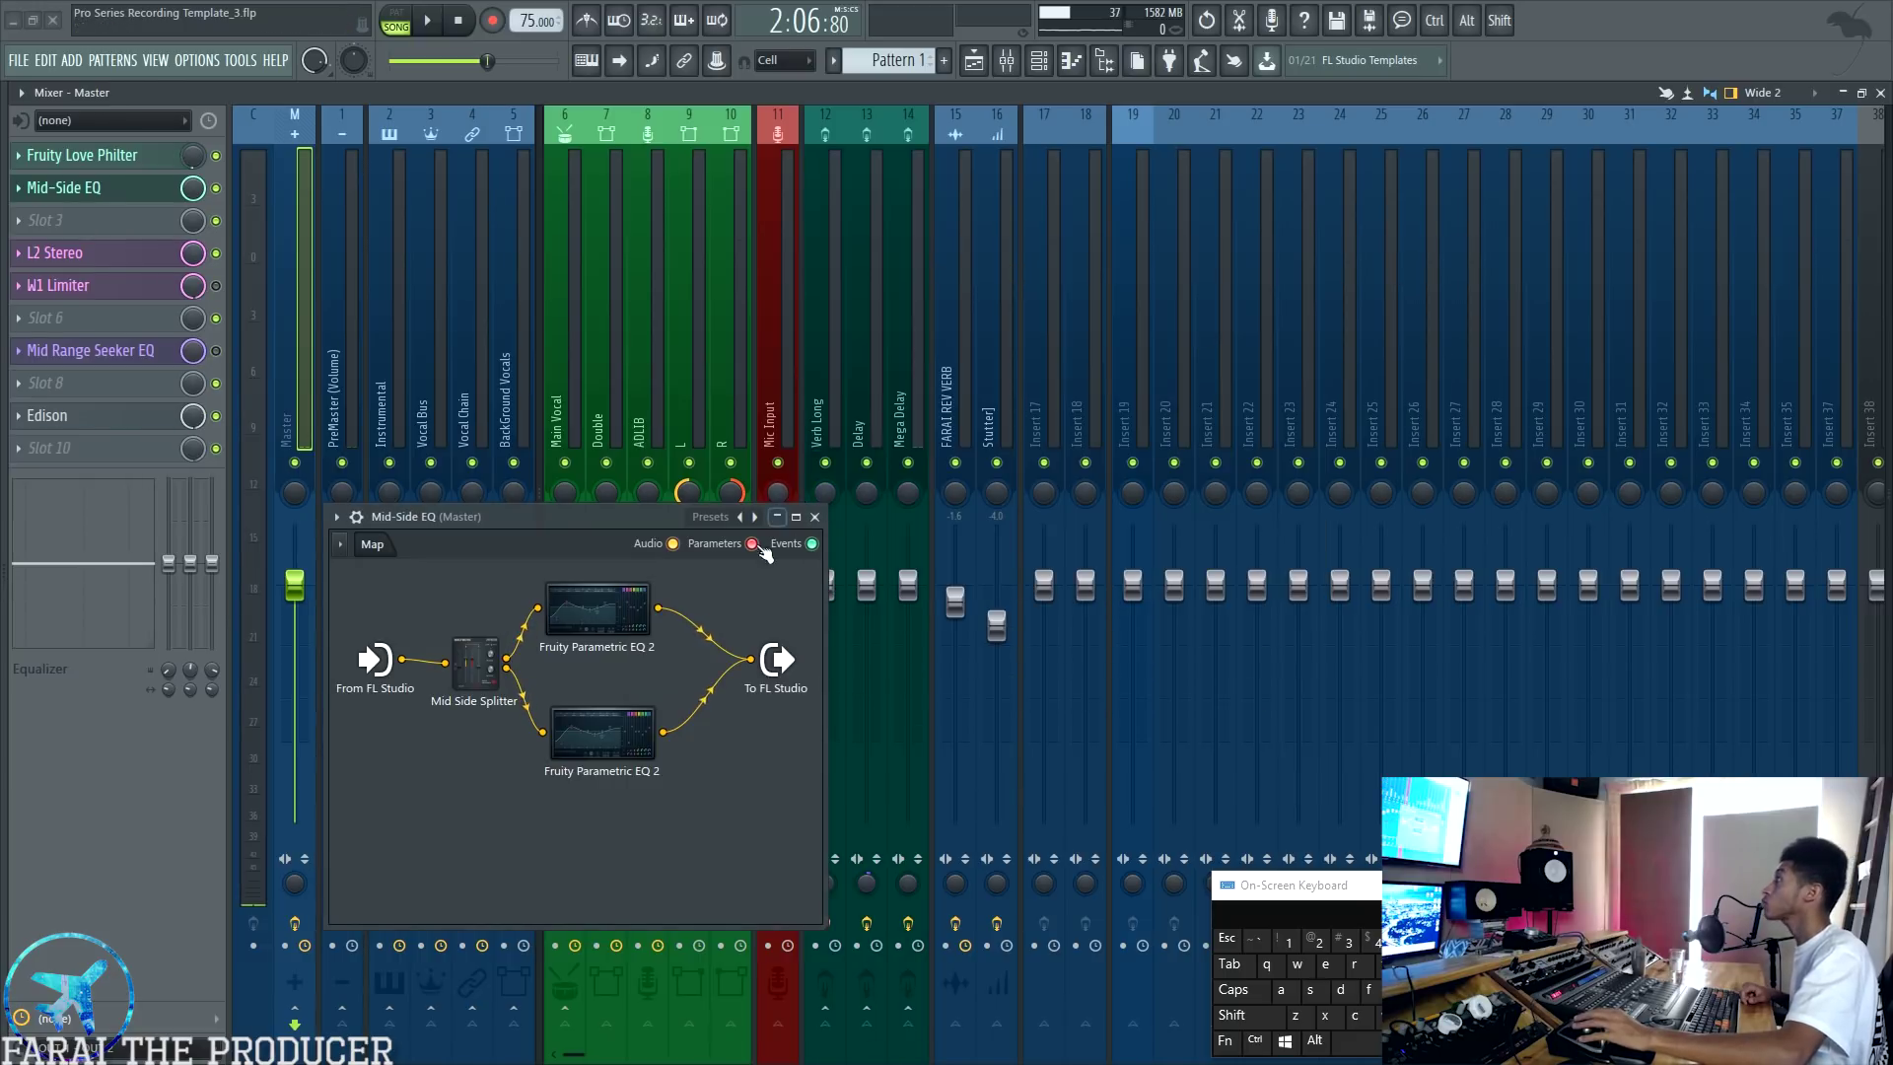
{"action": "left_click", "coordinate": [812, 517]}
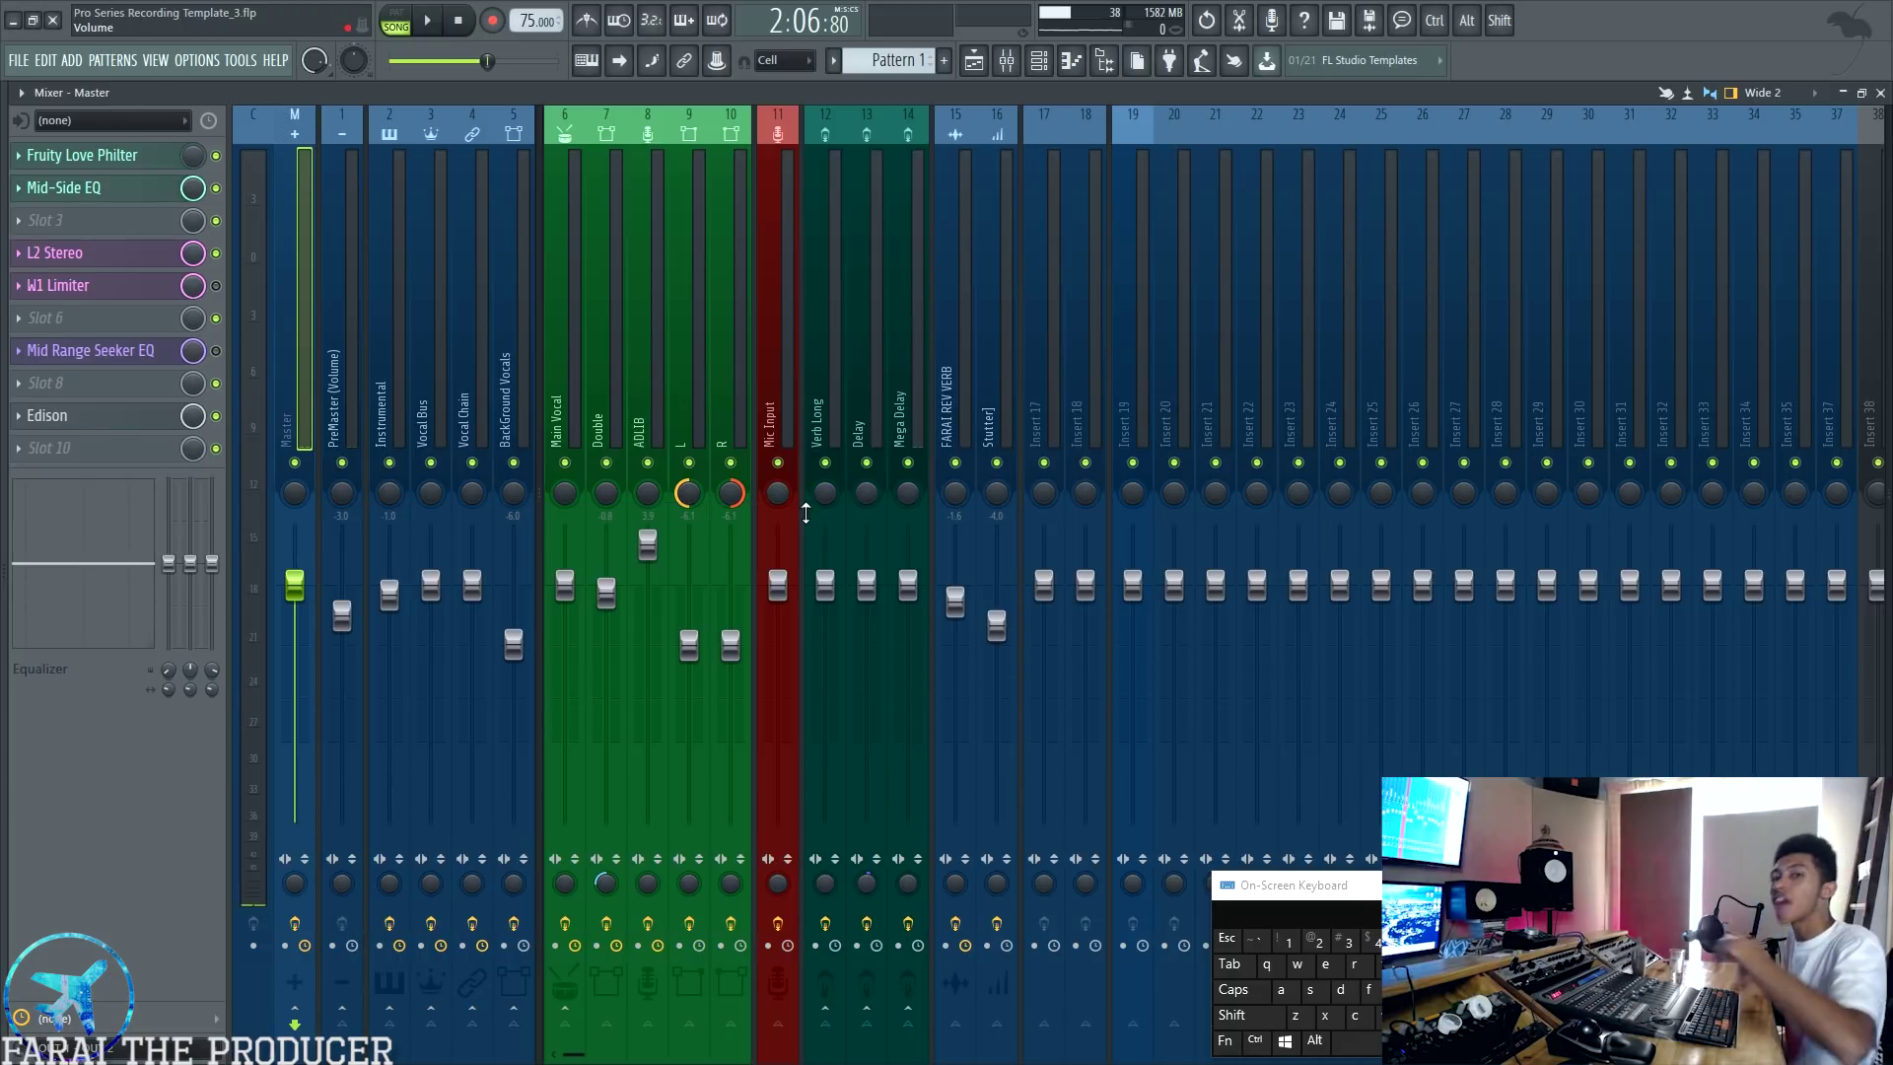
Step: Open DeEsser Stereo and TDR Nova on the Vocal Chain track and arrange their windows side by side
{"action": "left_click", "coordinate": [476, 407]}
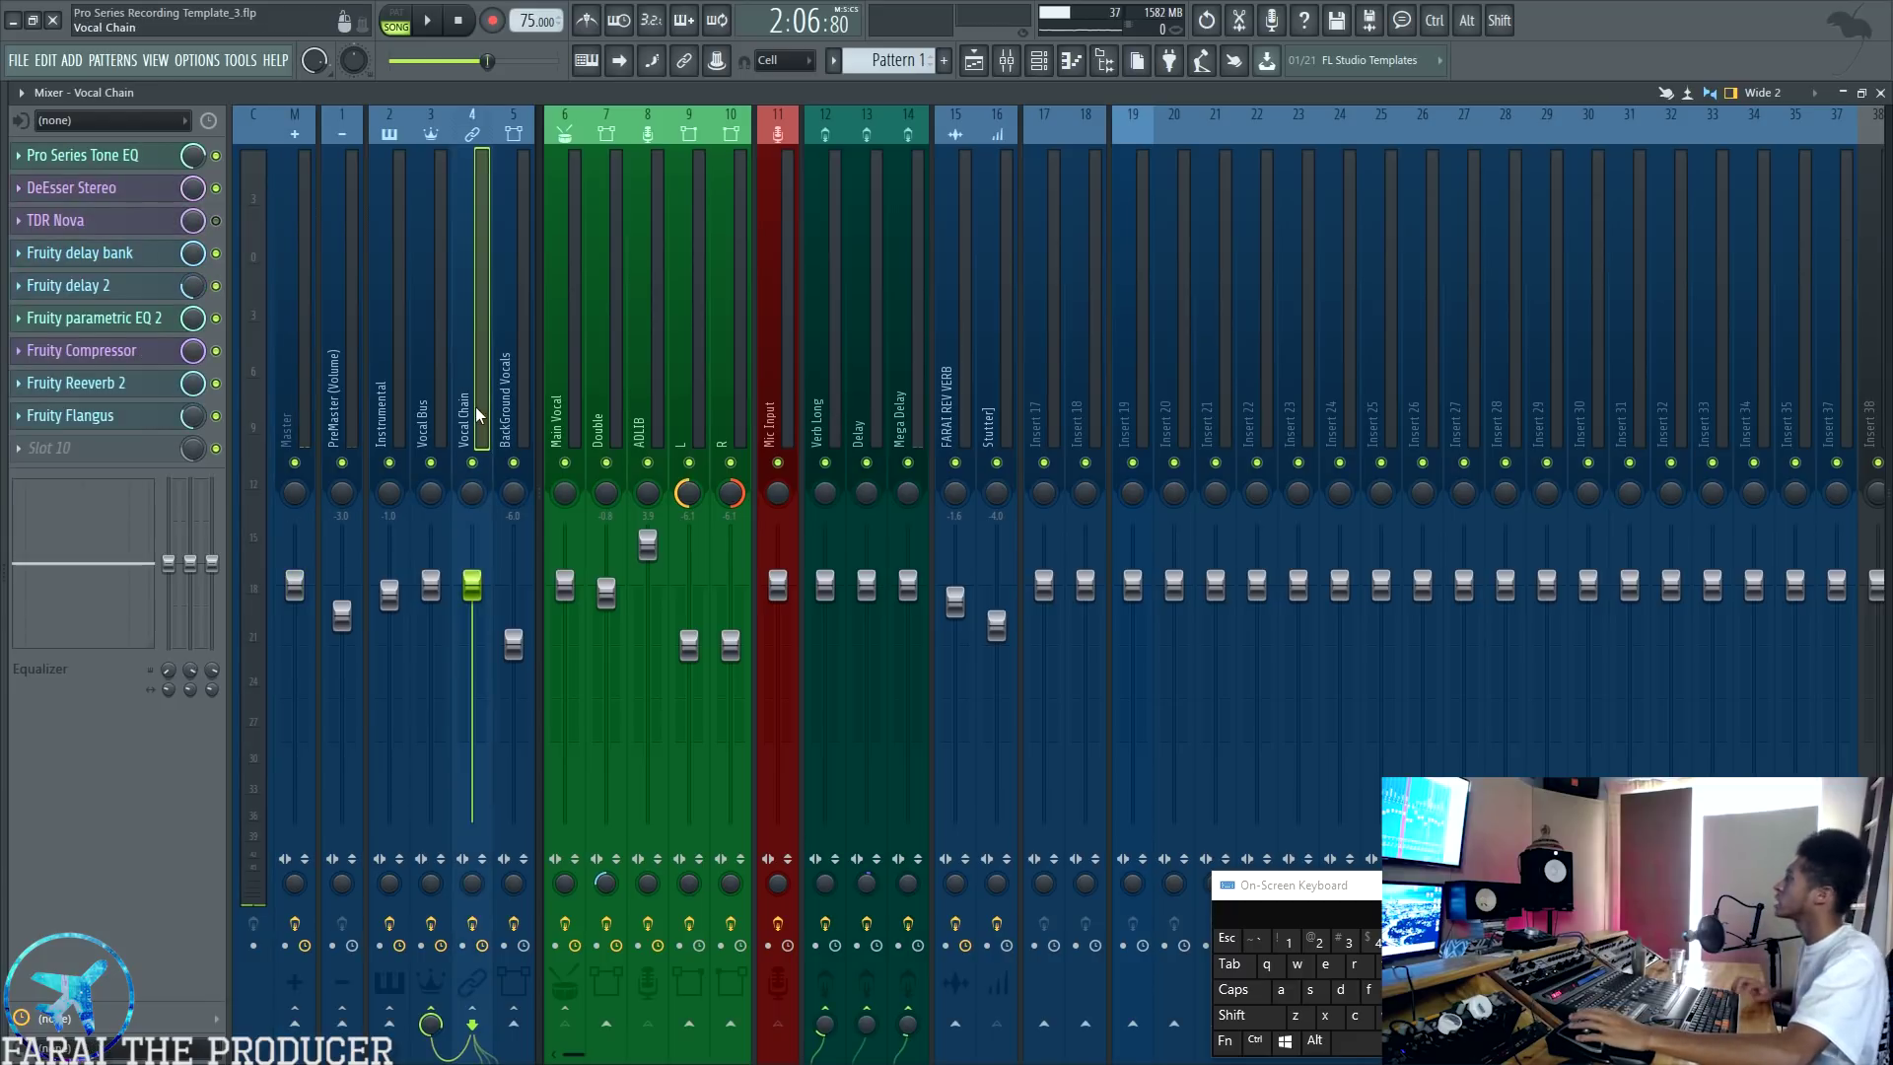
{"action": "left_click", "coordinate": [79, 189]}
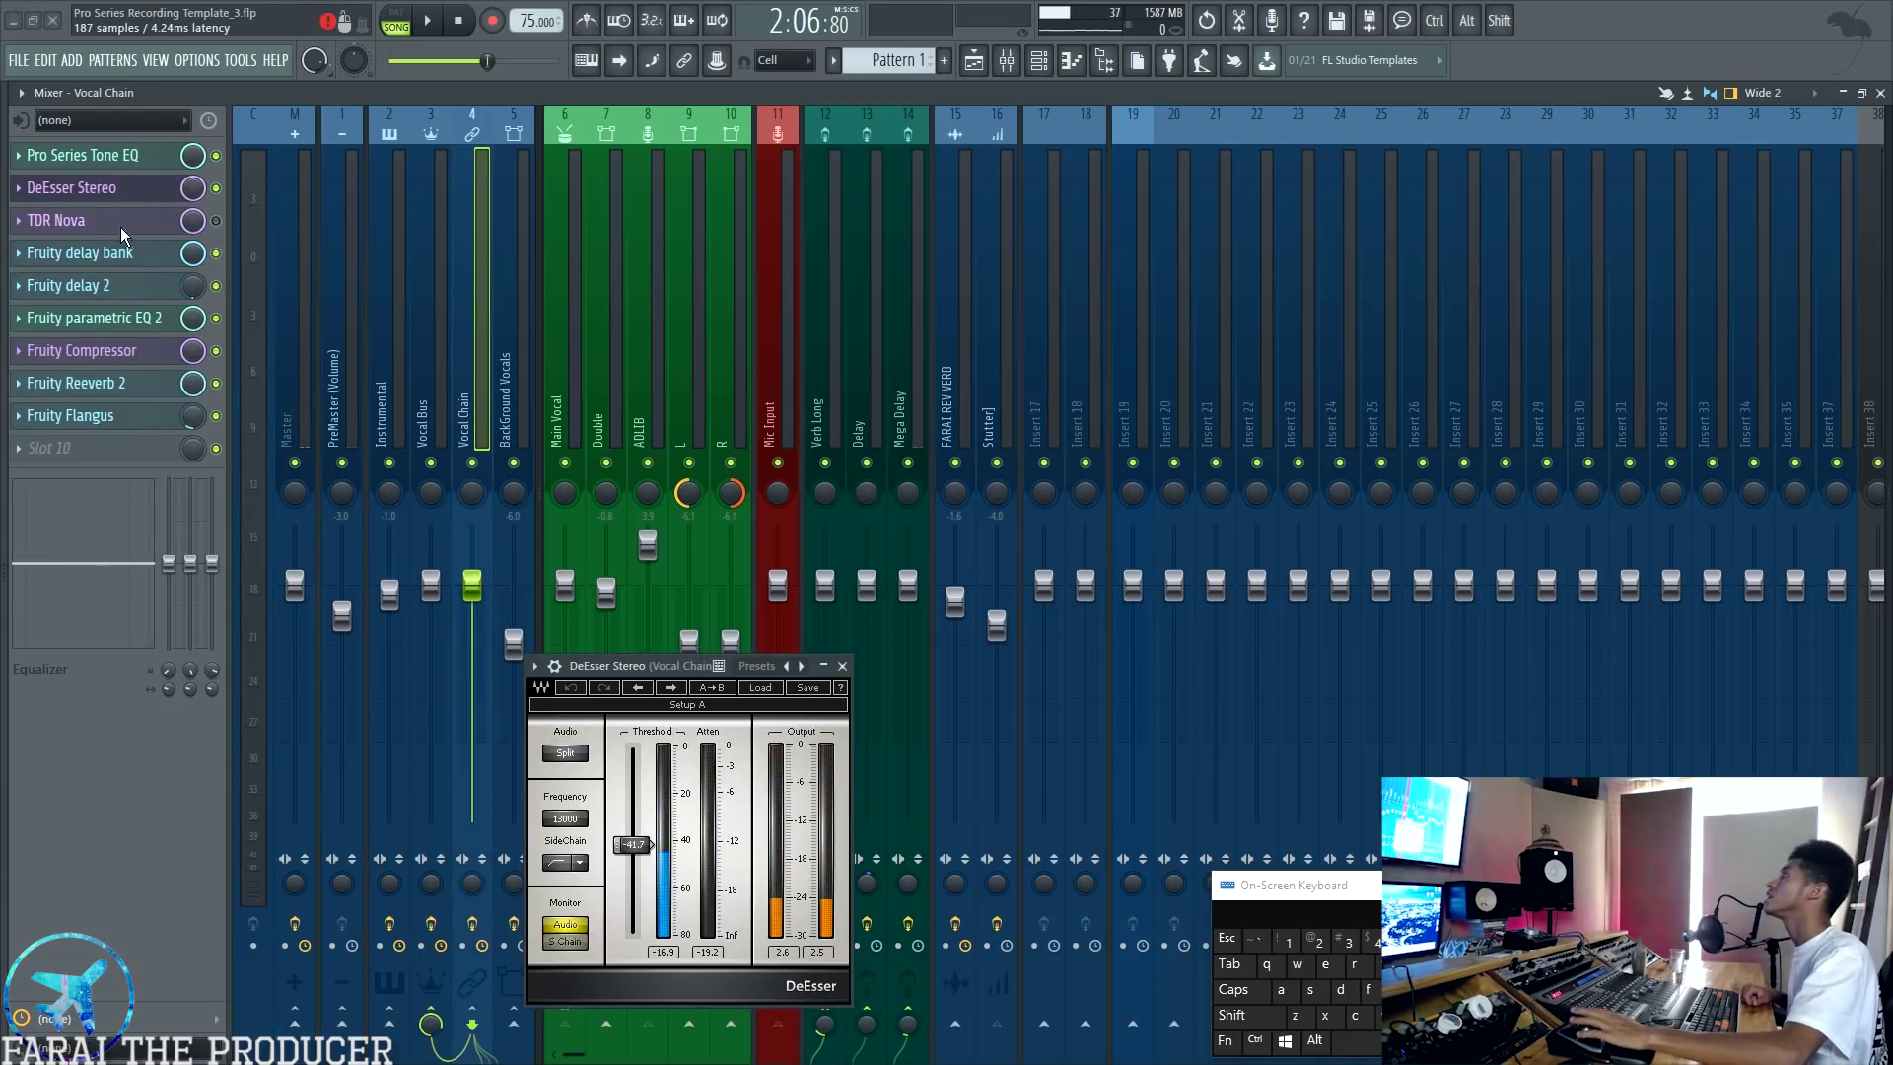
{"action": "left_click", "coordinate": [120, 223]}
{"action": "left_click_drag", "start_coordinate": [610, 666], "coordinate": [572, 405]}
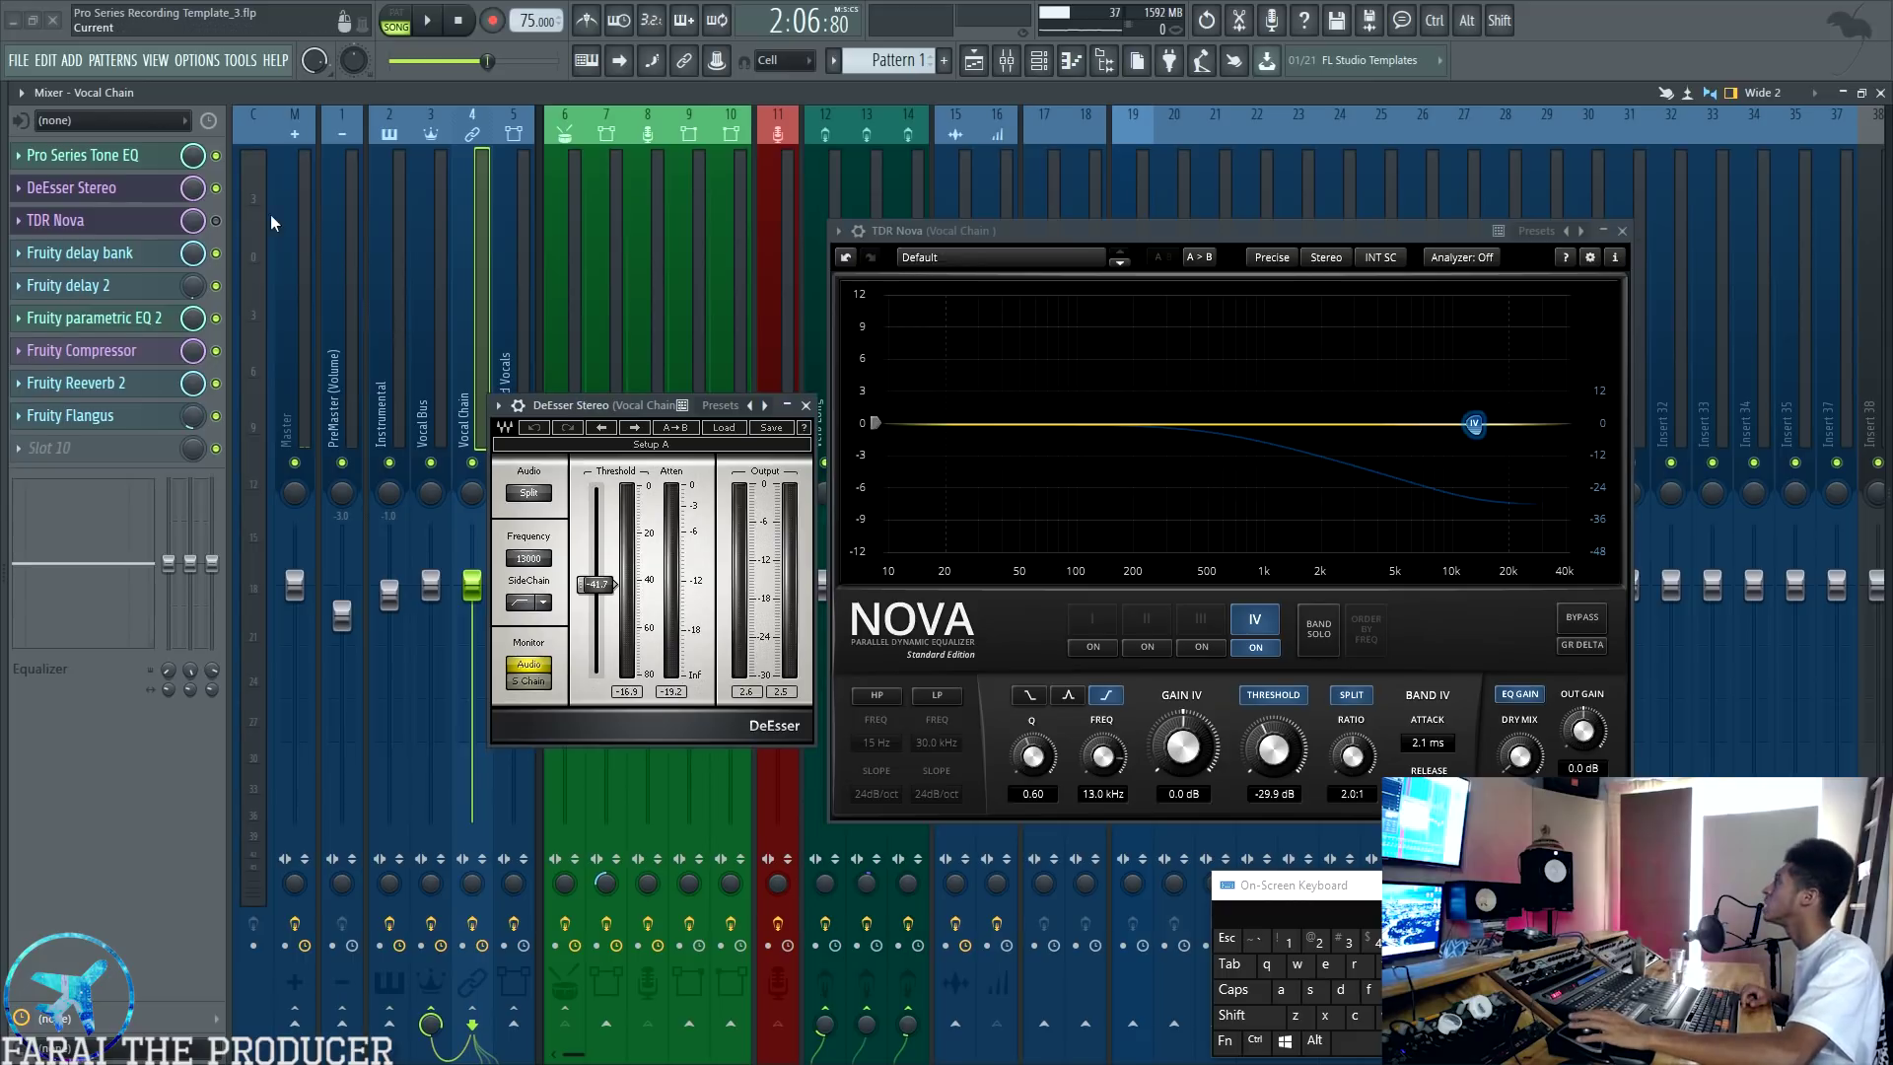
{"action": "left_click", "coordinate": [1132, 233]}
{"action": "left_click_drag", "start_coordinate": [1132, 233], "coordinate": [1123, 235]}
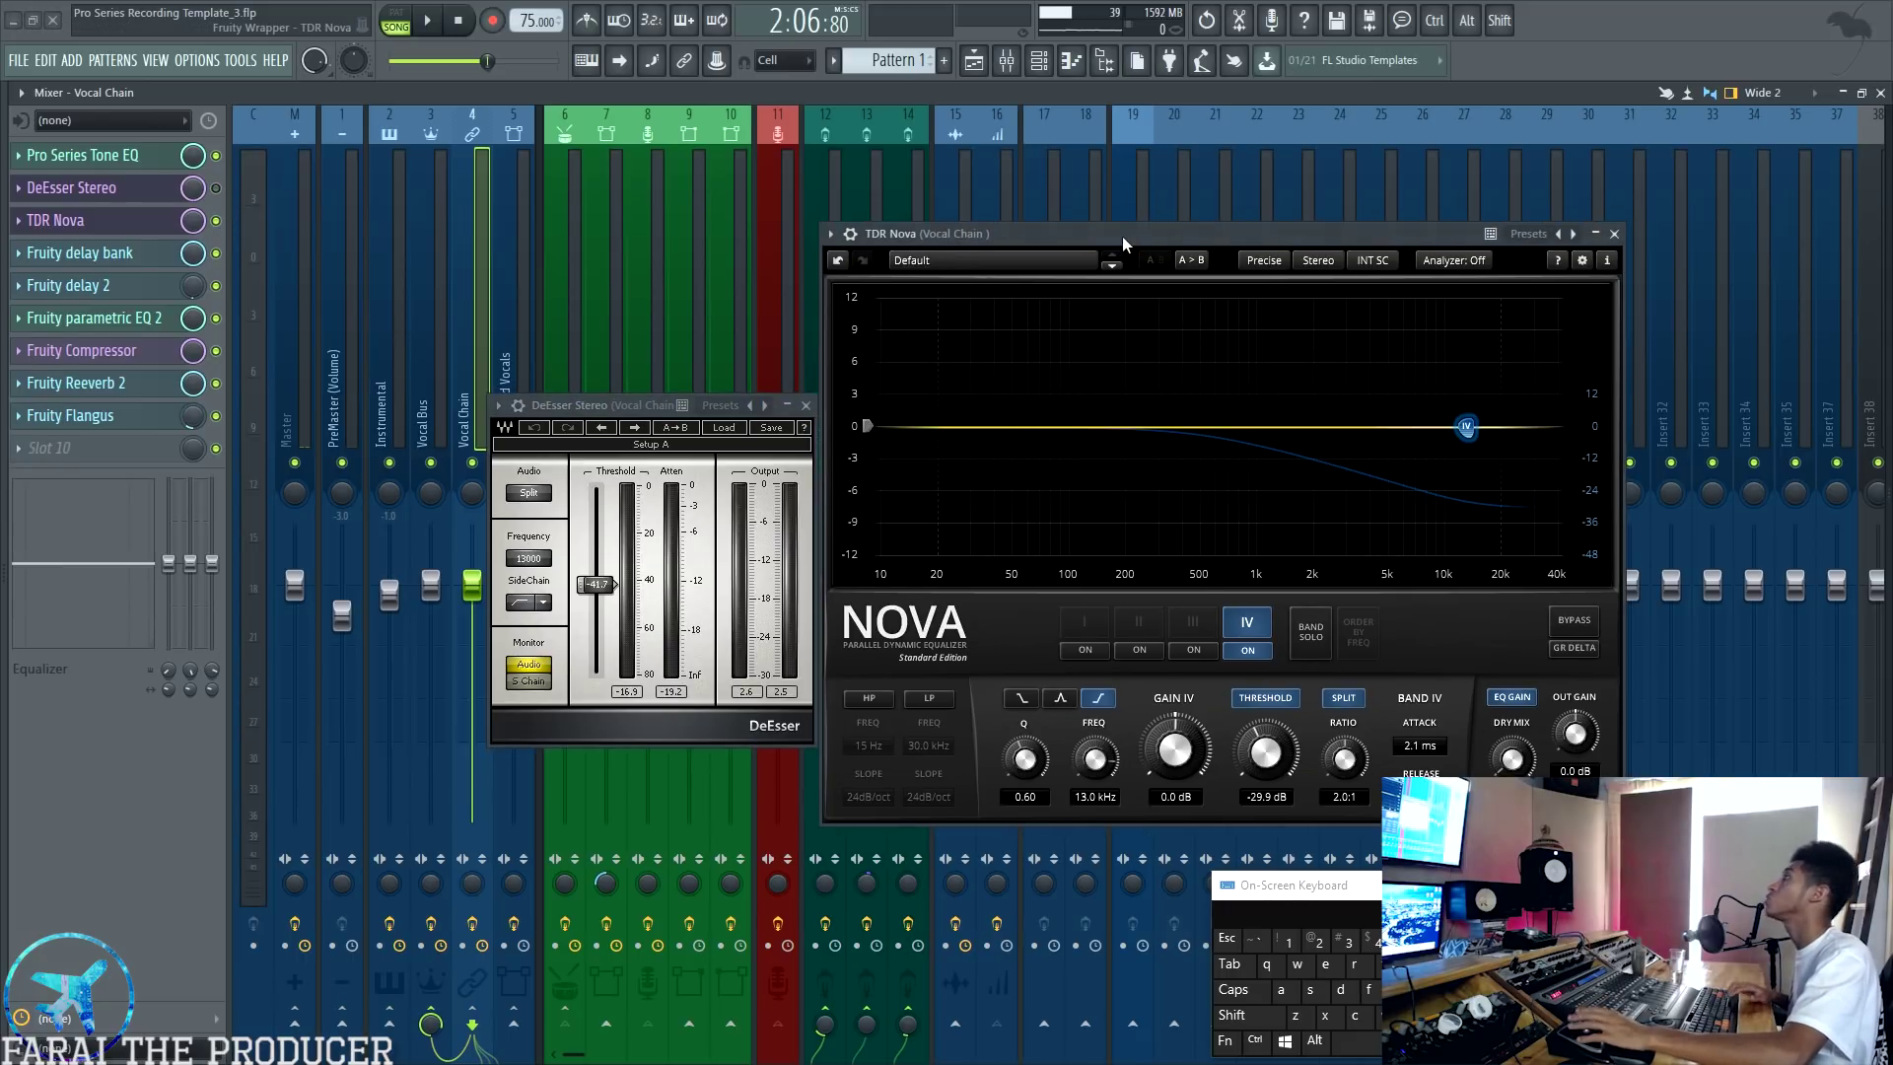
Step: Set TDR Nova's band IV attack to 2.6 ms during playback while comparing it with DeEsser Stereo
{"action": "key", "text": "space"}
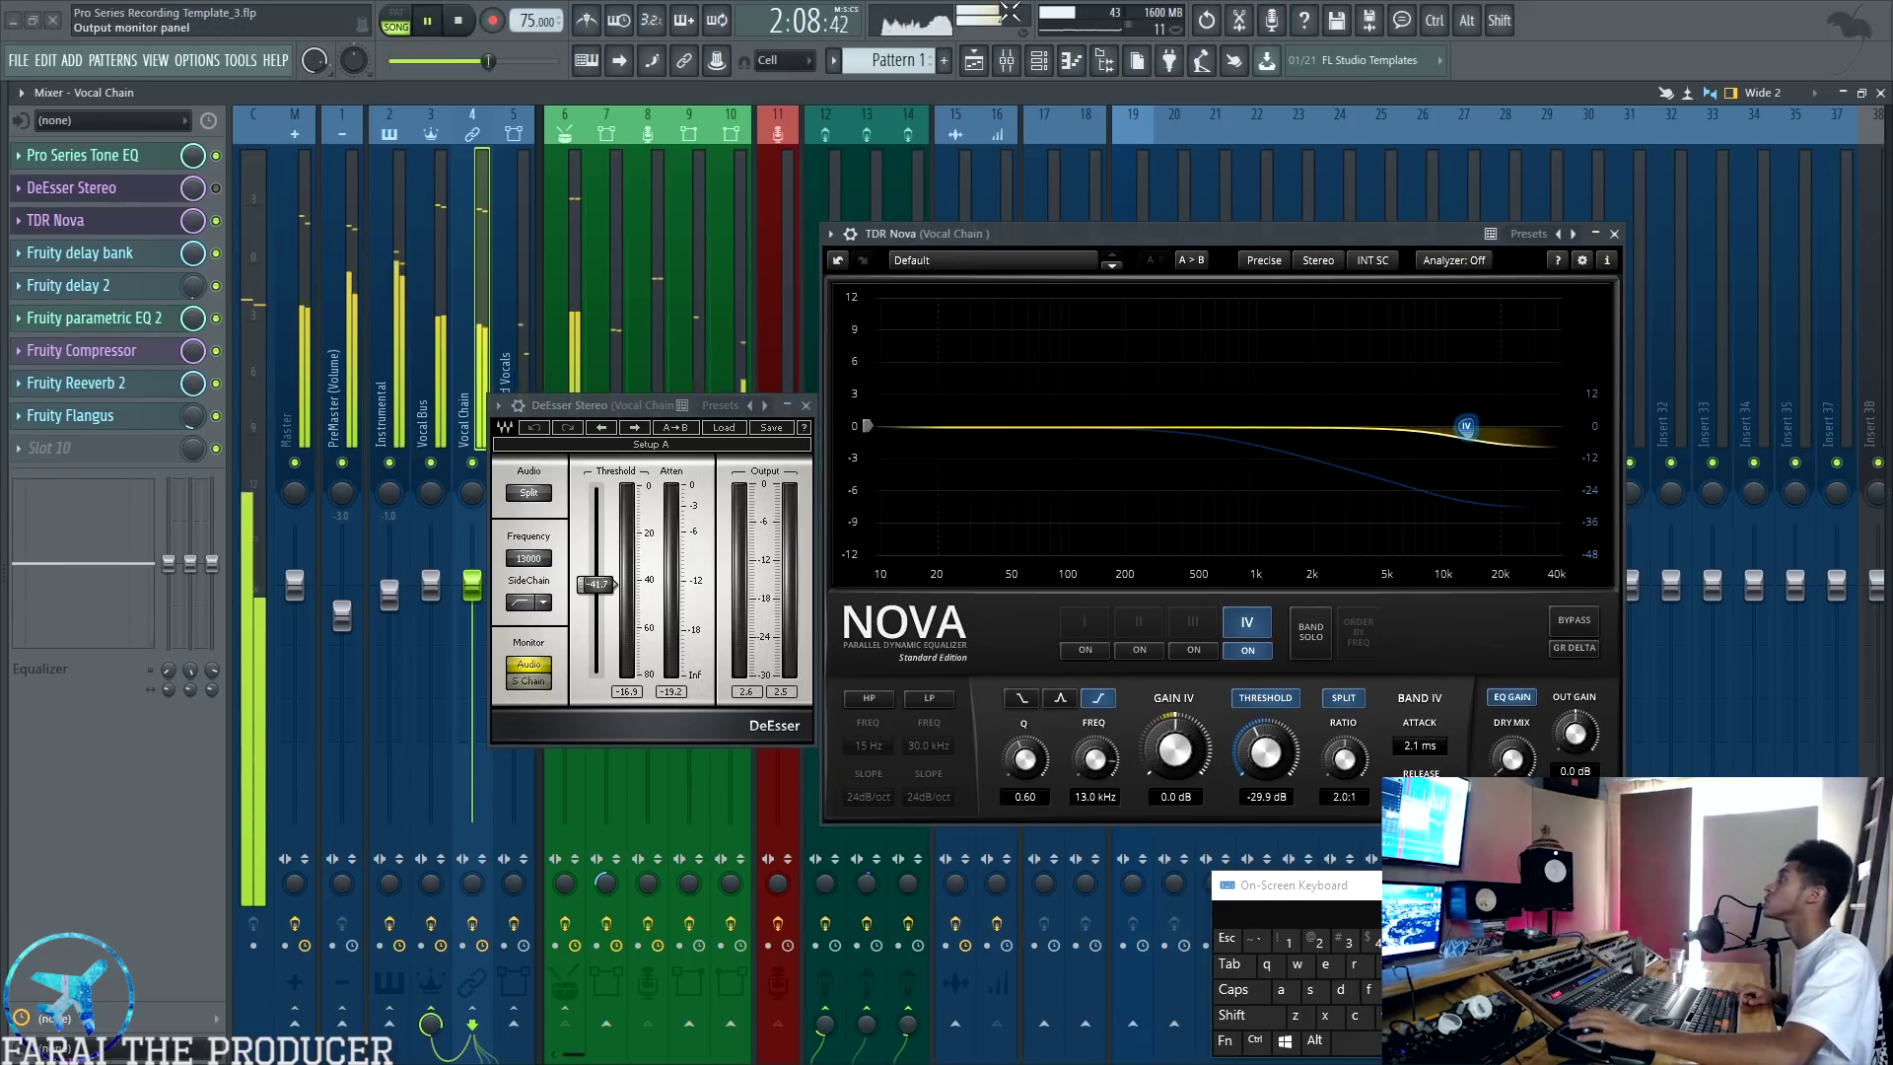
{"action": "left_click_drag", "start_coordinate": [1420, 747], "coordinate": [1420, 738]}
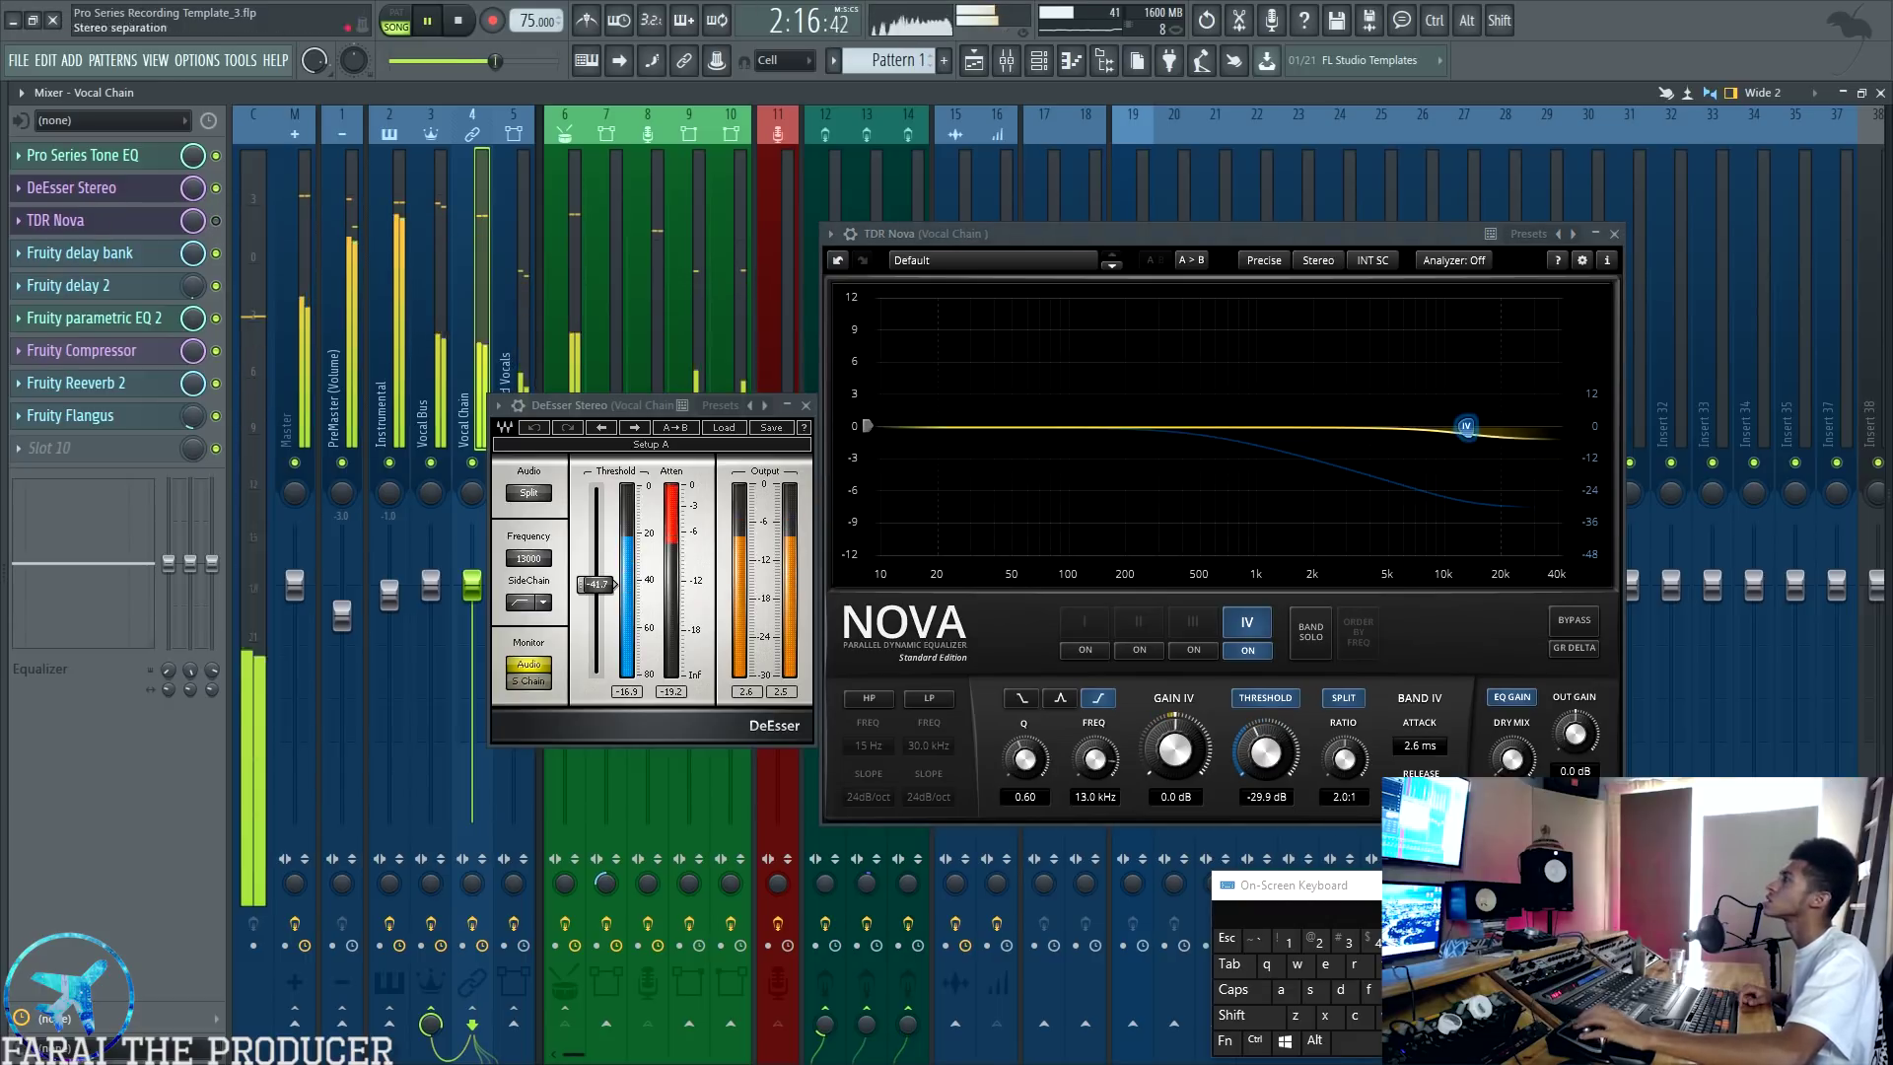
{"action": "key", "text": "space"}
Step: Review the TDR Nova and DeEsser Stereo settings on the Vocal Chain track and close both windows
{"action": "left_click_drag", "start_coordinate": [631, 404], "coordinate": [632, 385]}
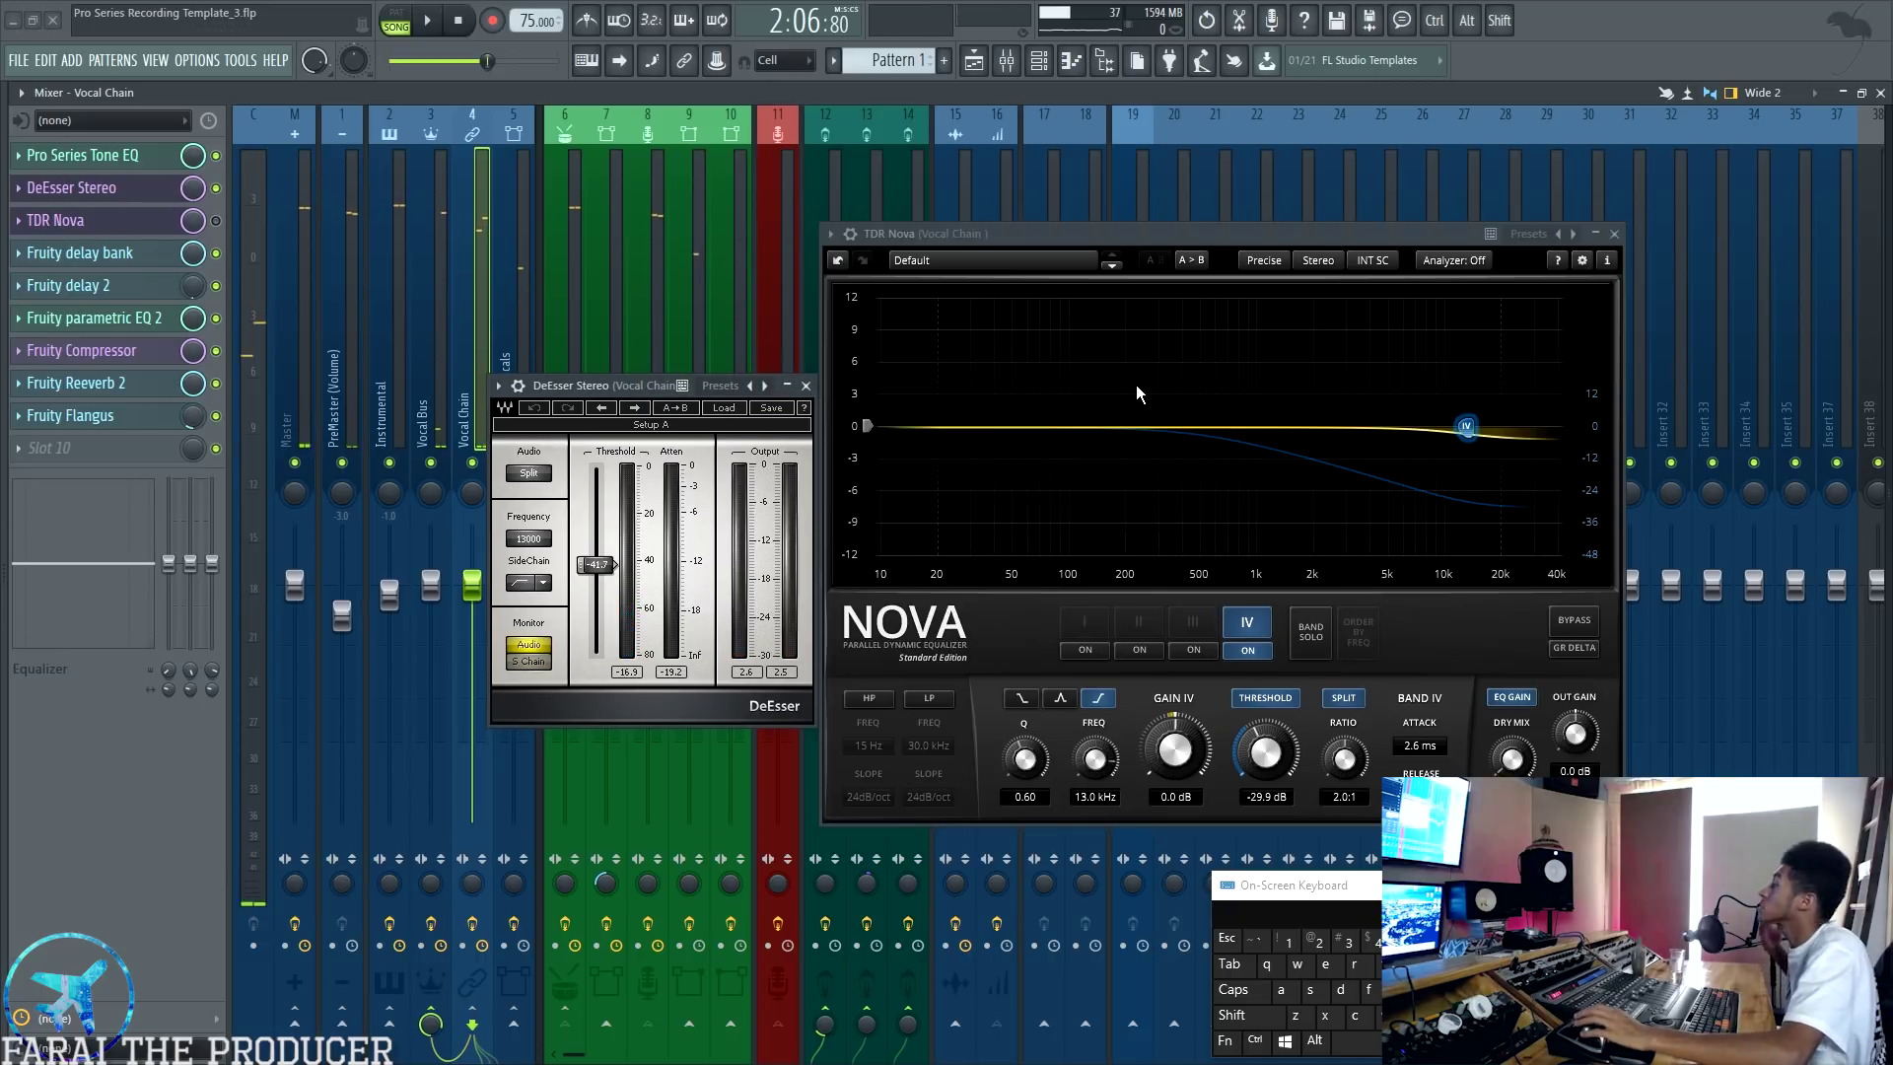
{"action": "left_click_drag", "start_coordinate": [1163, 234], "coordinate": [1172, 223]}
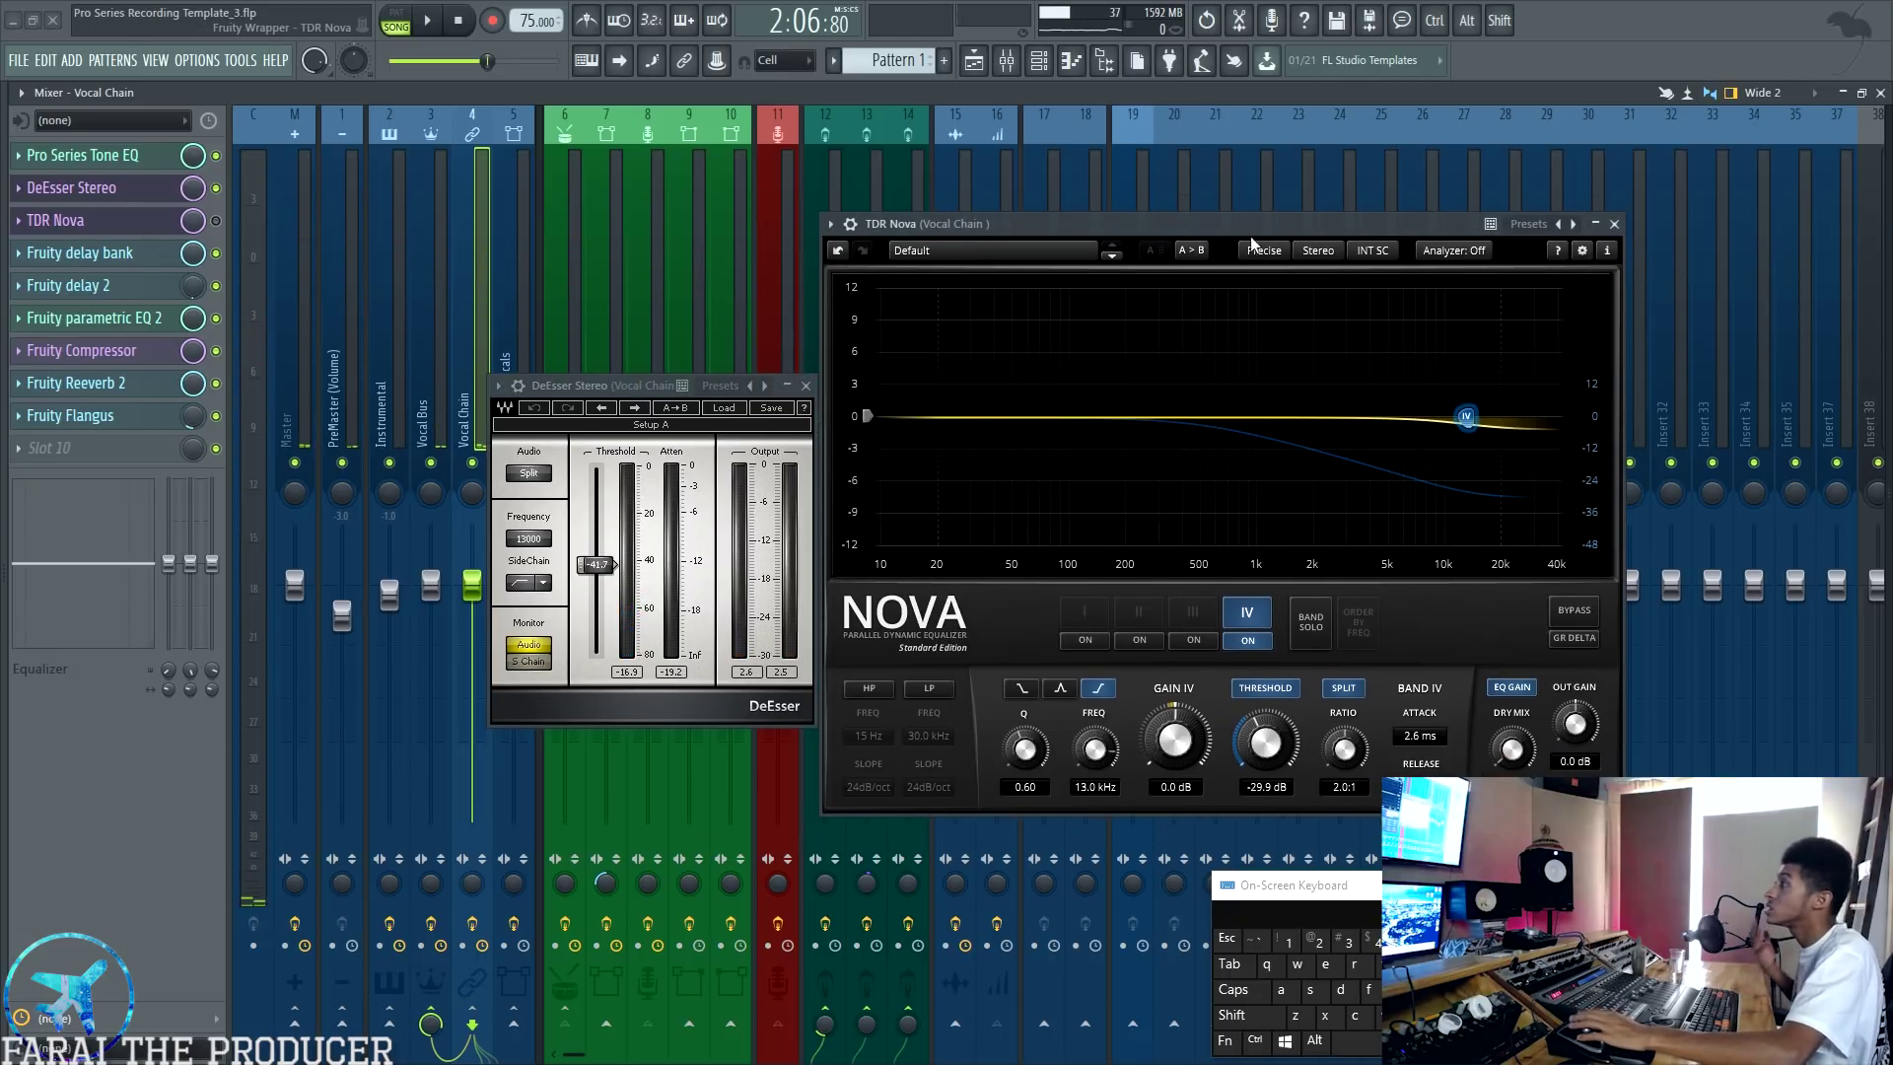
{"action": "left_click_drag", "start_coordinate": [608, 399], "coordinate": [954, 345]}
{"action": "left_click", "coordinate": [1615, 224]}
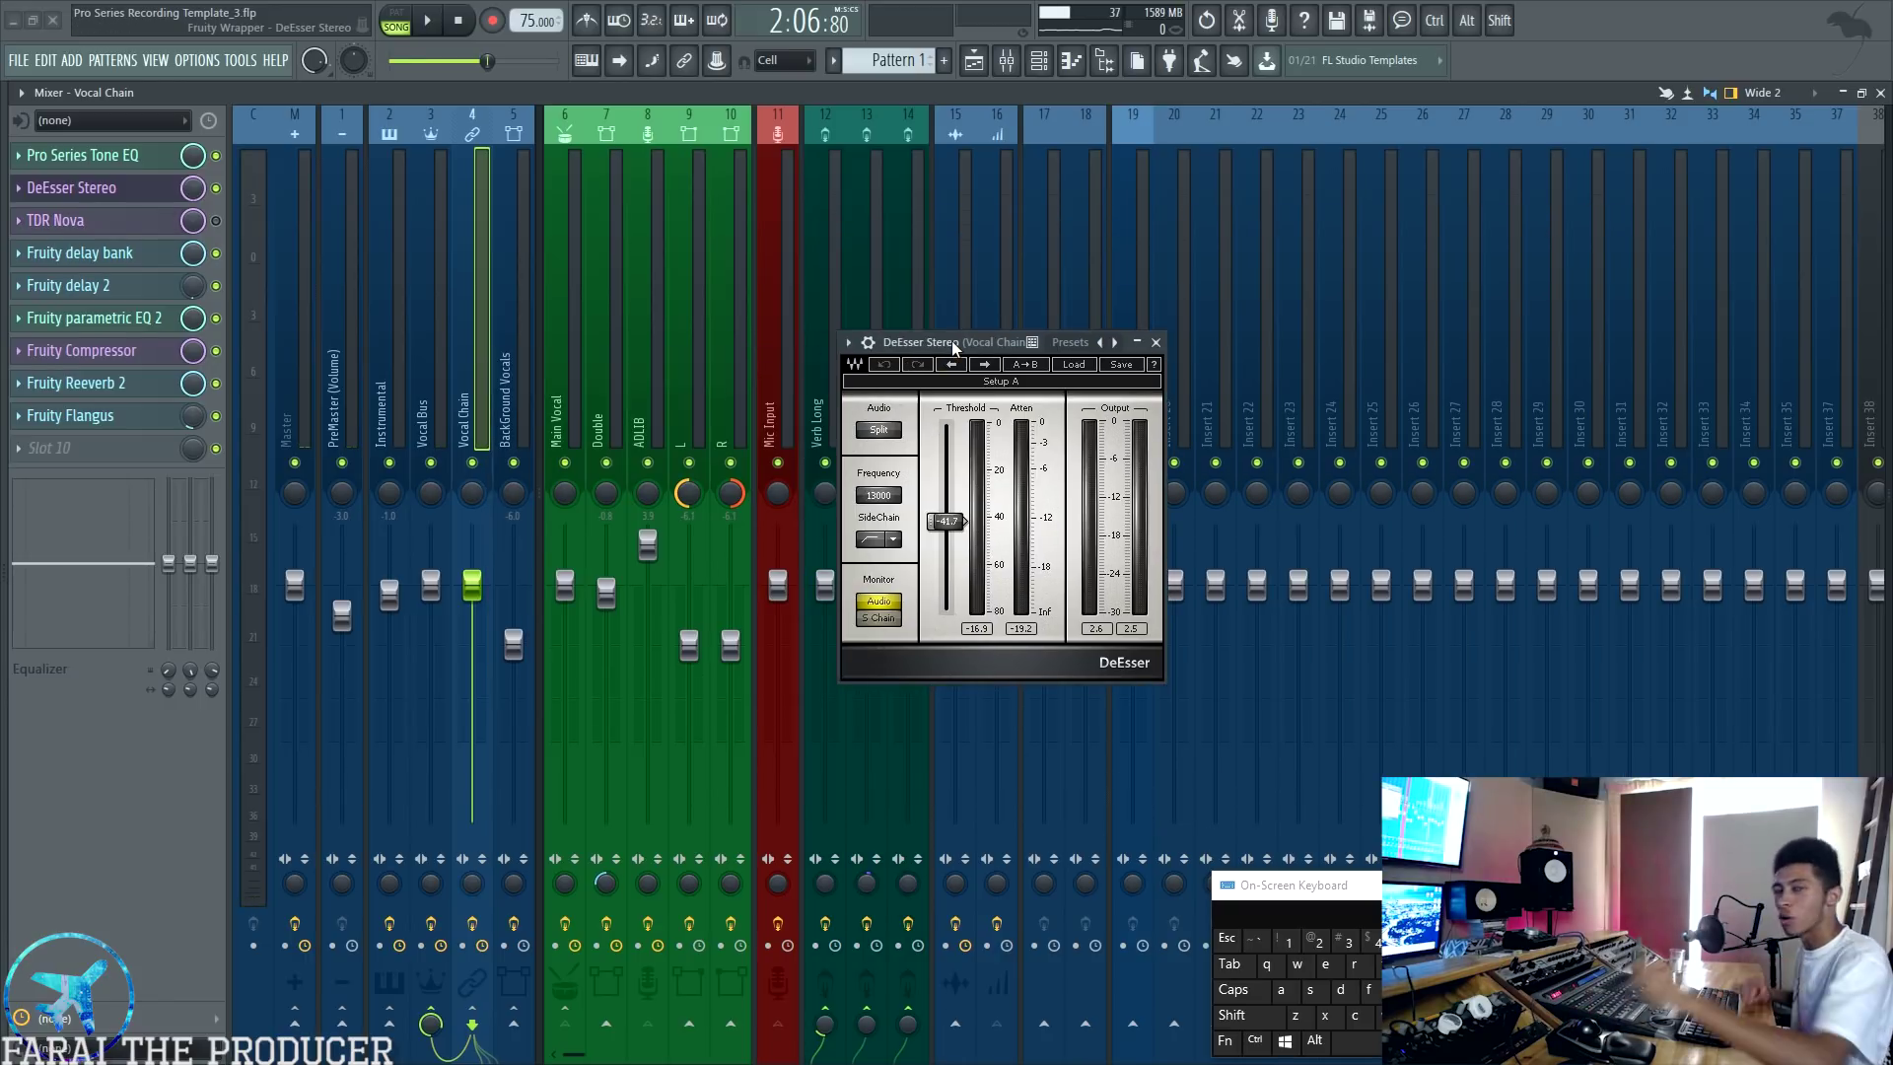
{"action": "left_click_drag", "start_coordinate": [949, 345], "coordinate": [935, 340]}
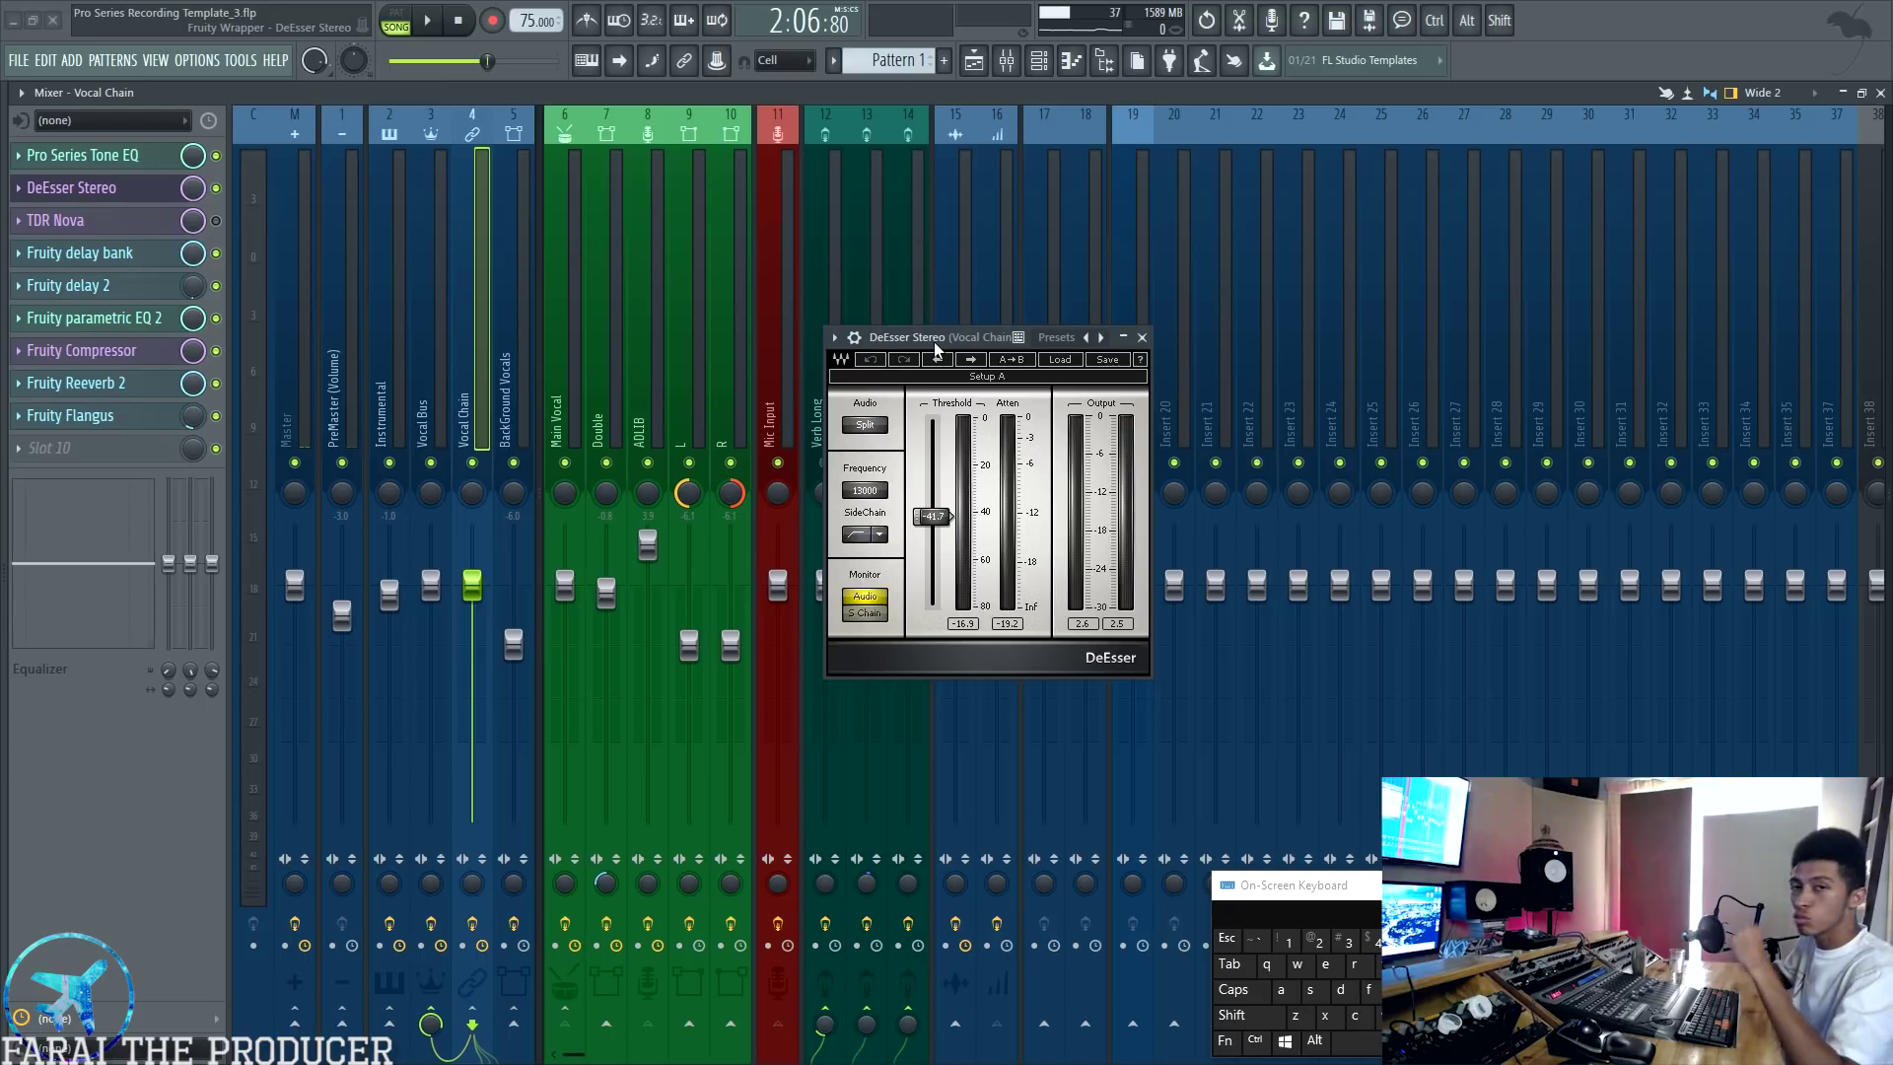
{"action": "left_click_drag", "start_coordinate": [933, 340], "coordinate": [932, 338]}
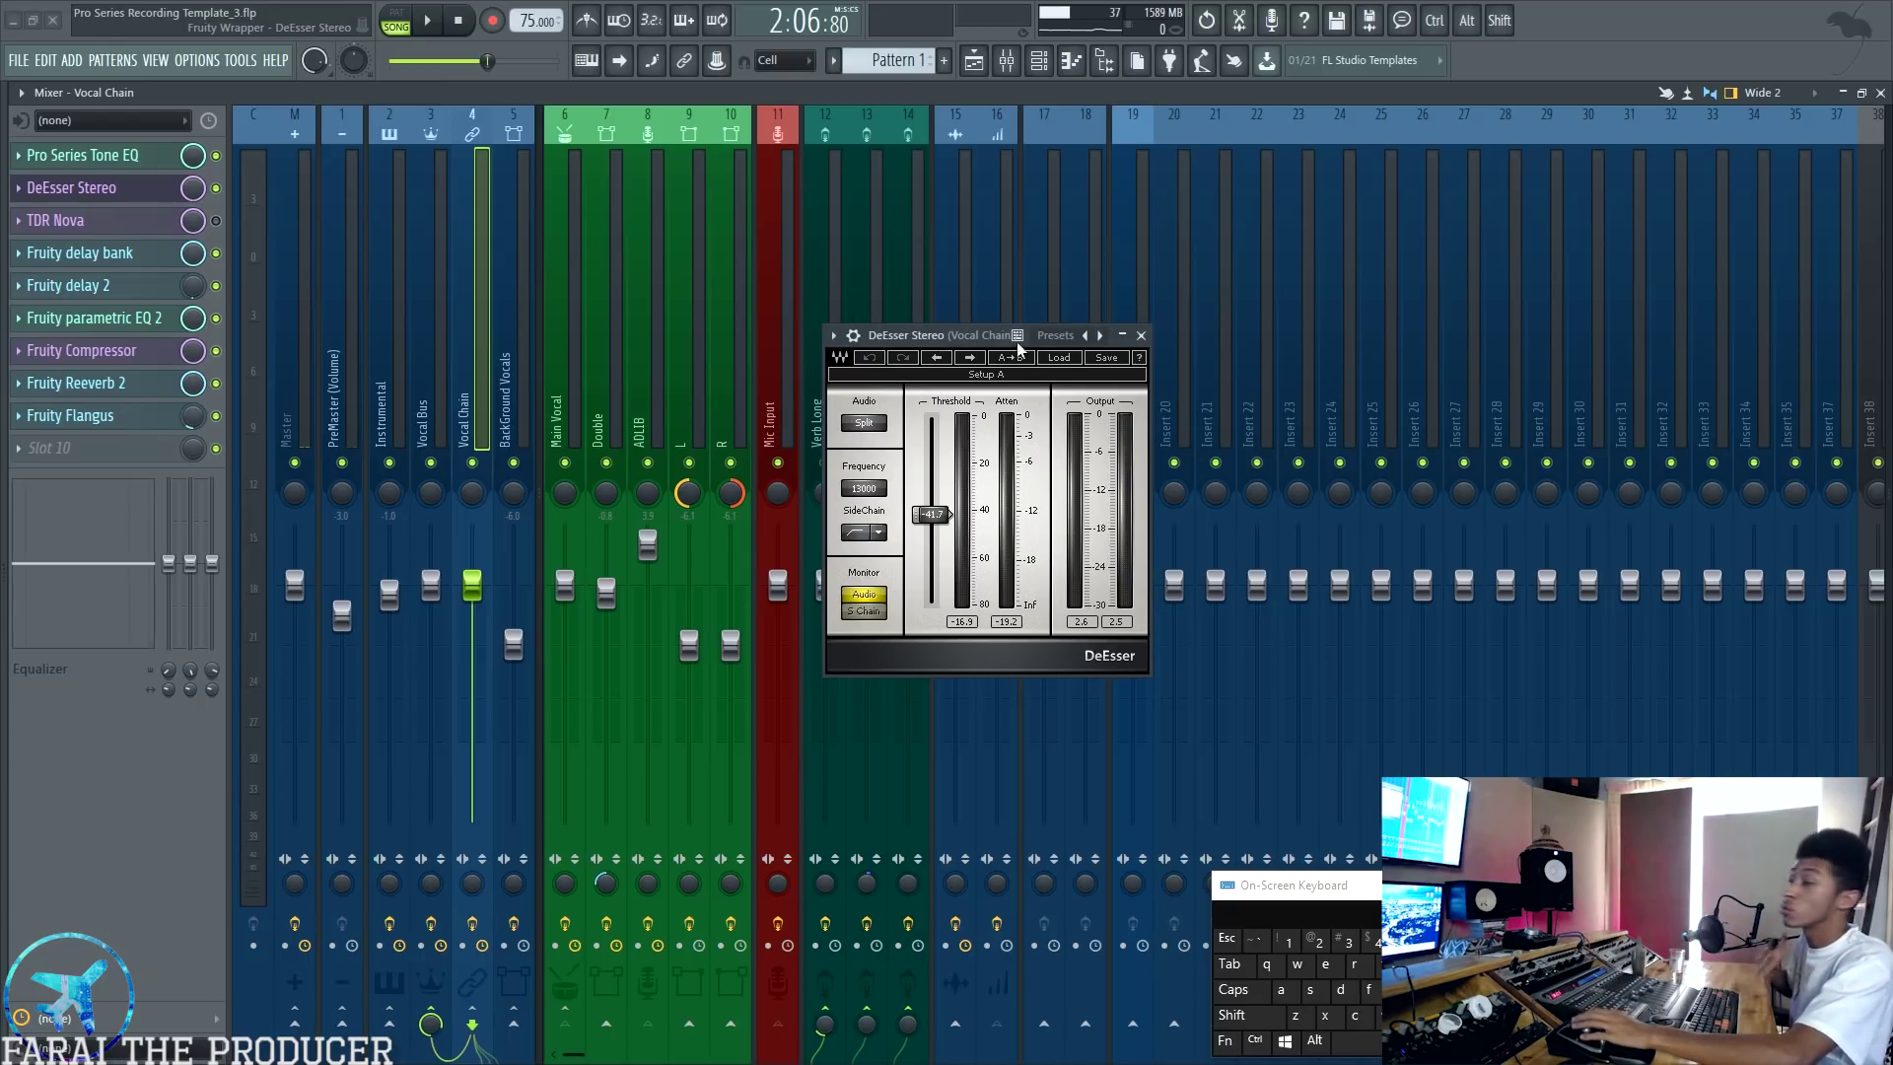
{"action": "left_click", "coordinate": [1125, 336]}
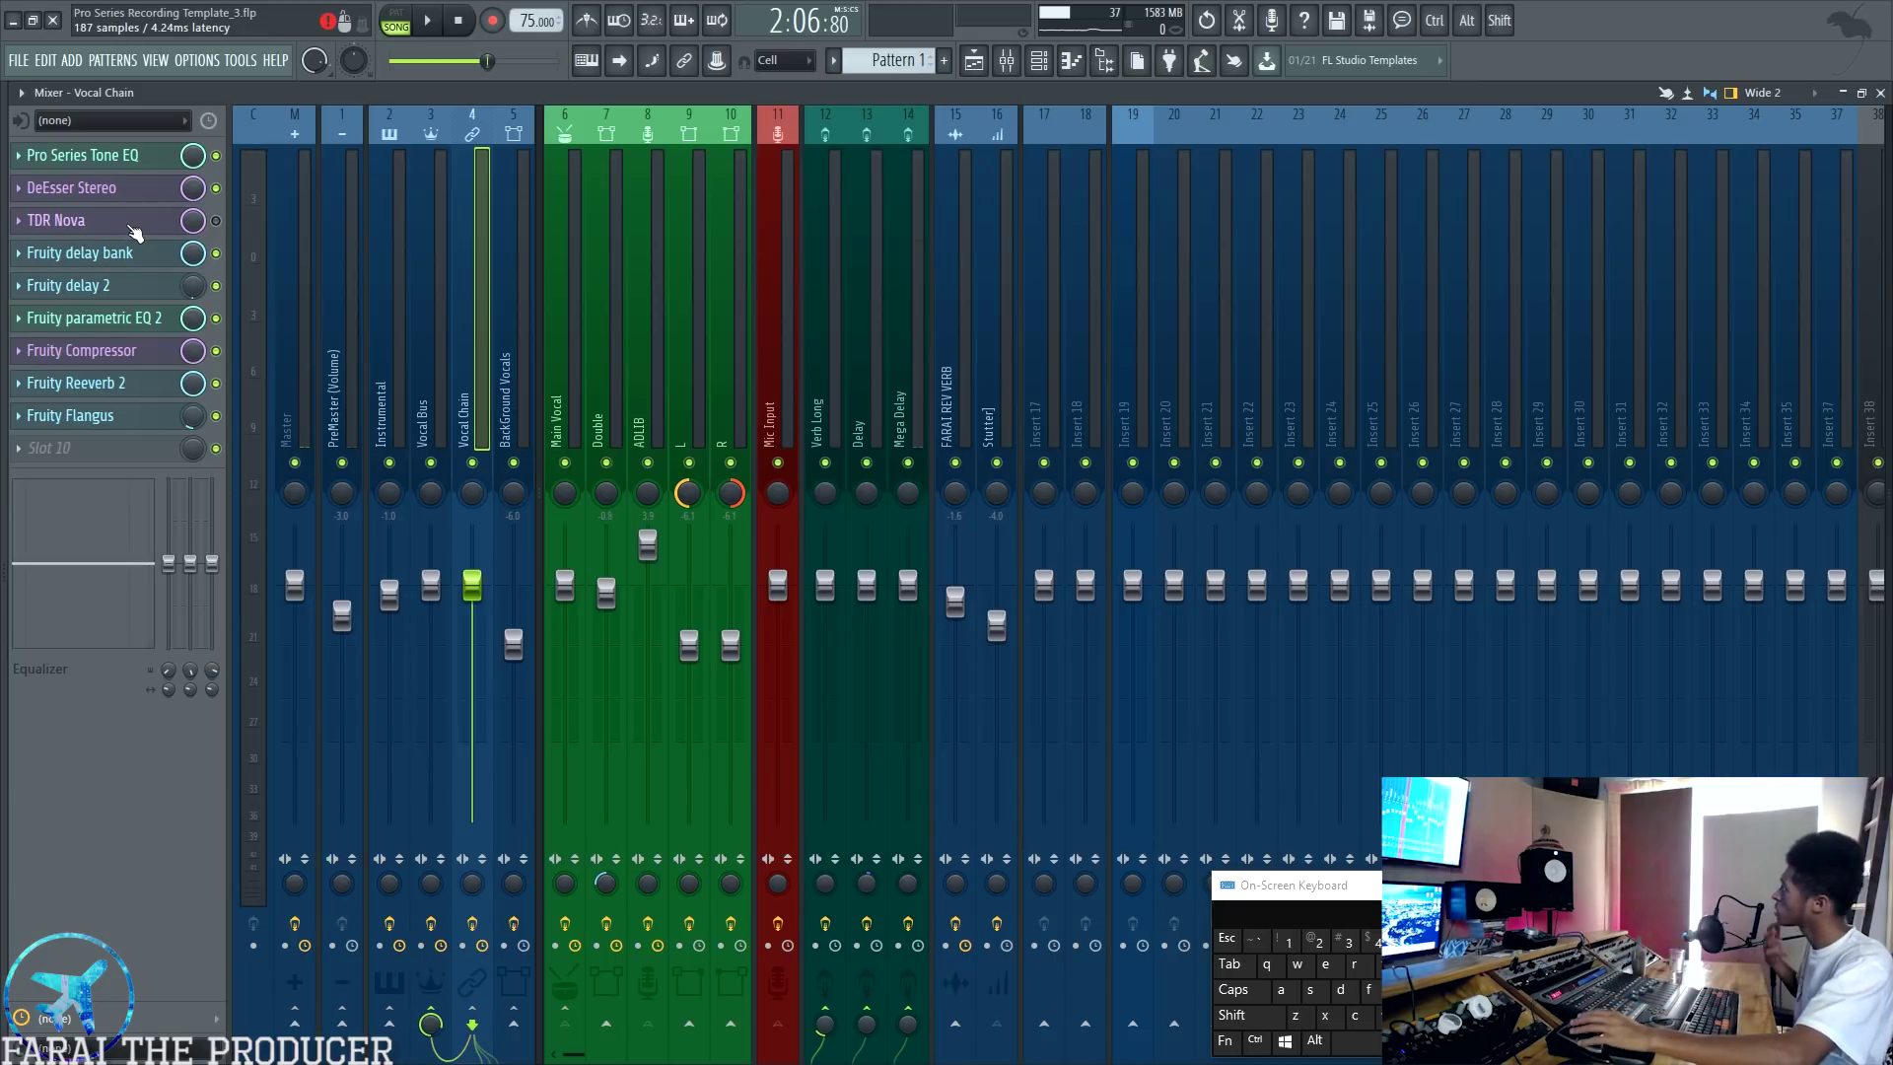
Step: Open Fruity delay bank on the Vocal Chain track and examine the settings of its first two delay units
{"action": "left_click", "coordinate": [118, 265]}
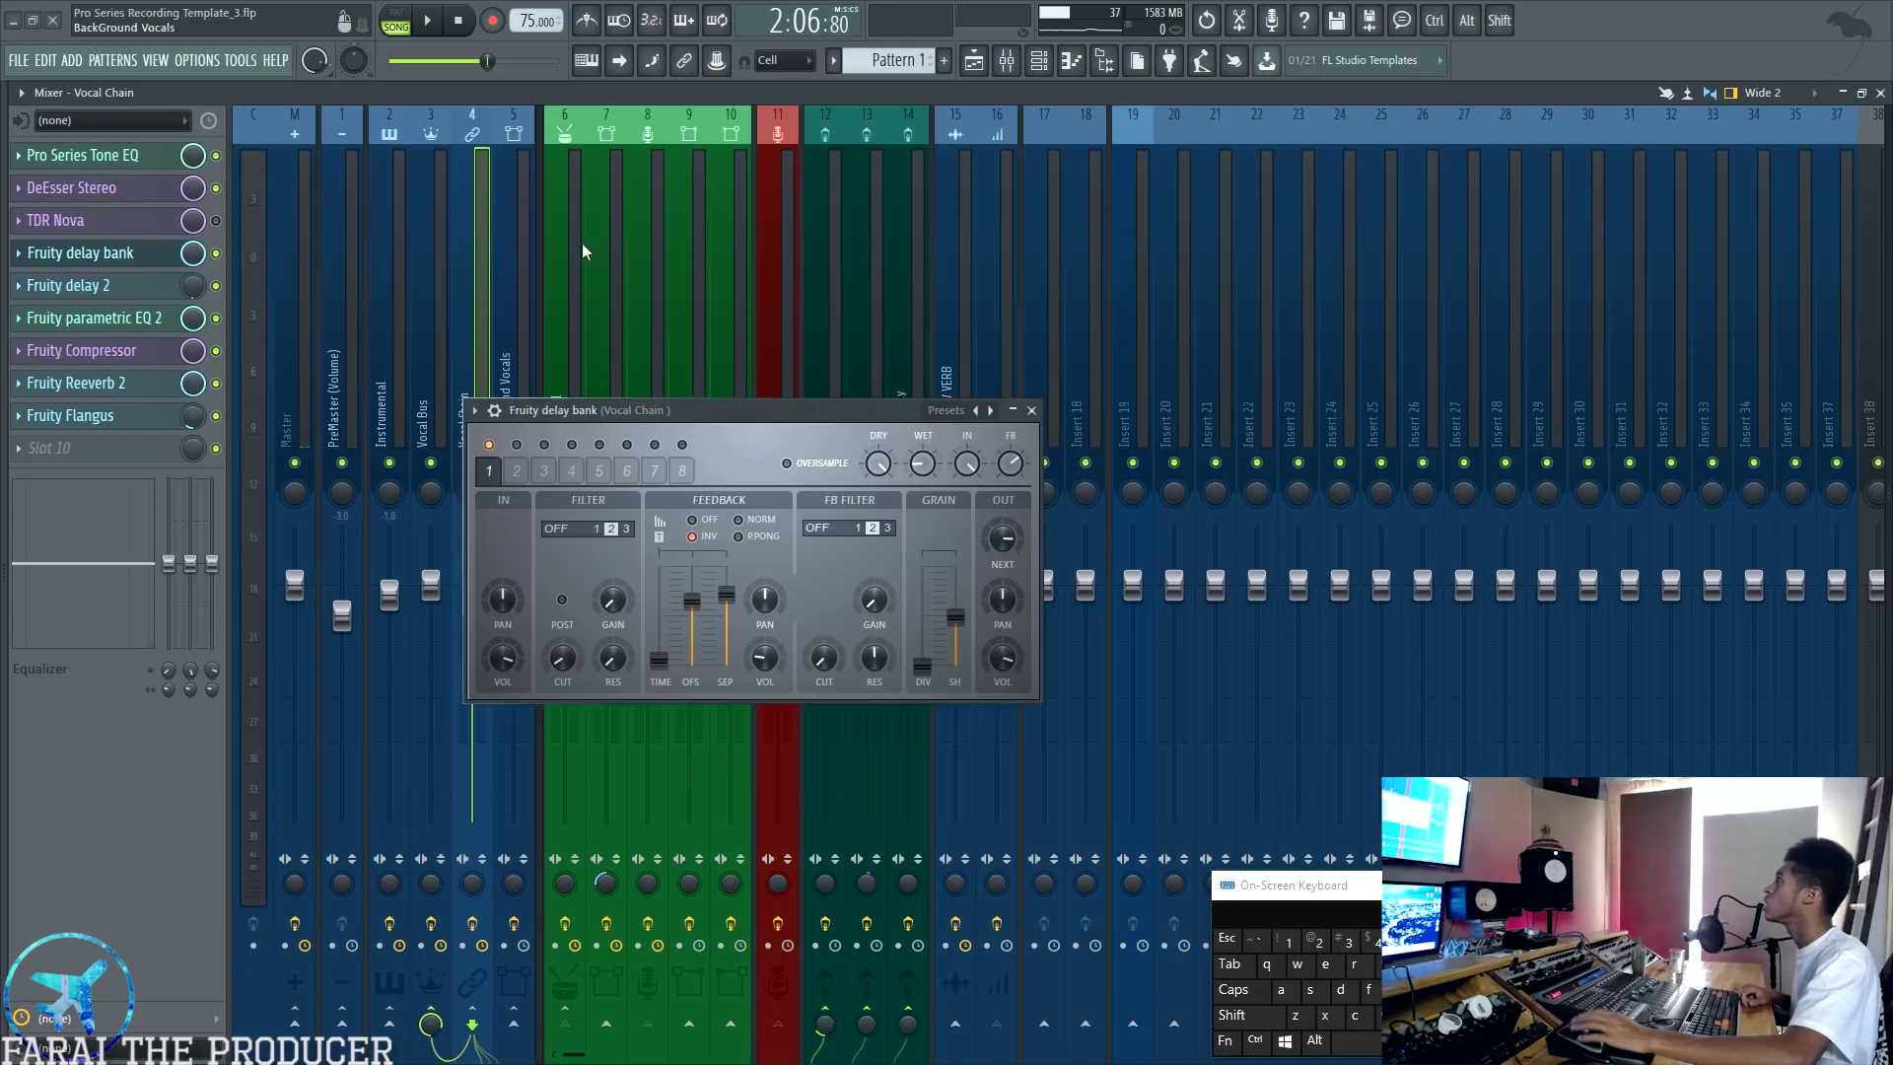
{"action": "left_click_drag", "start_coordinate": [725, 411], "coordinate": [891, 334]}
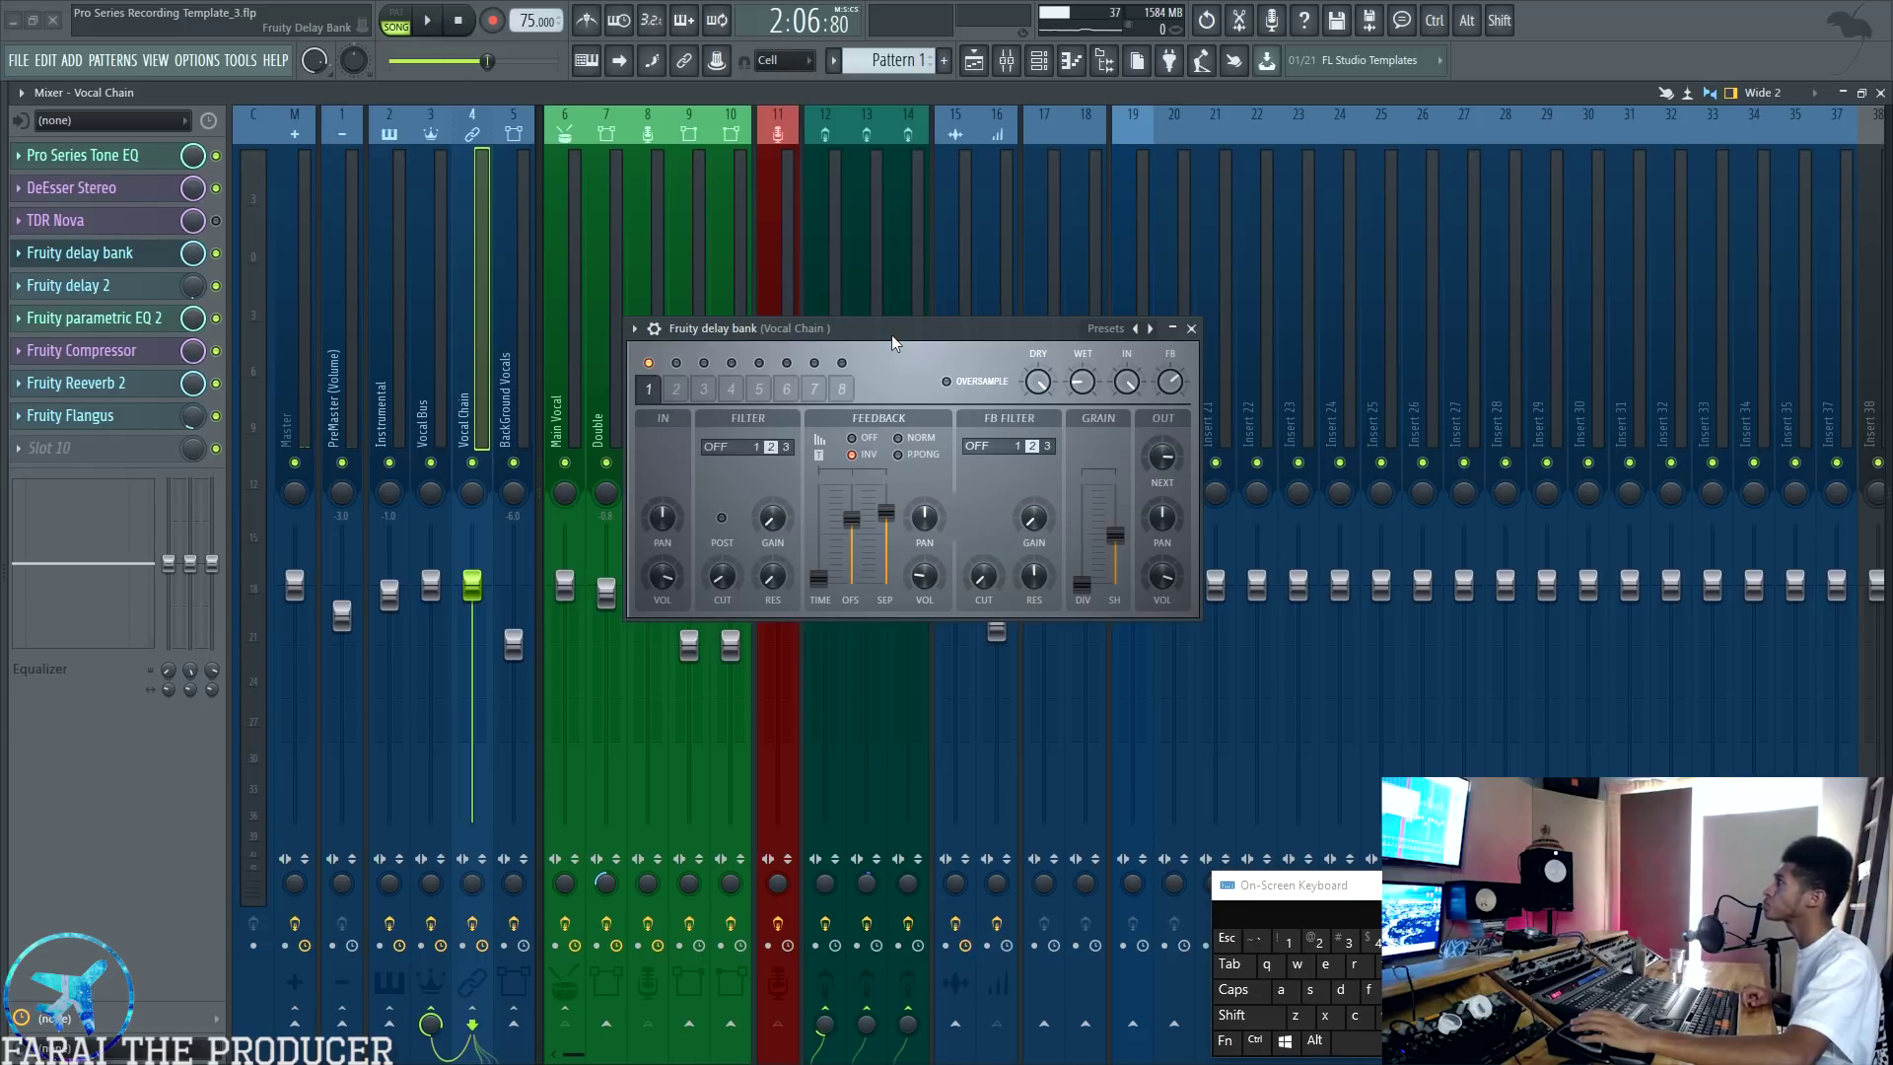
{"action": "left_click_drag", "start_coordinate": [891, 334], "coordinate": [904, 309]}
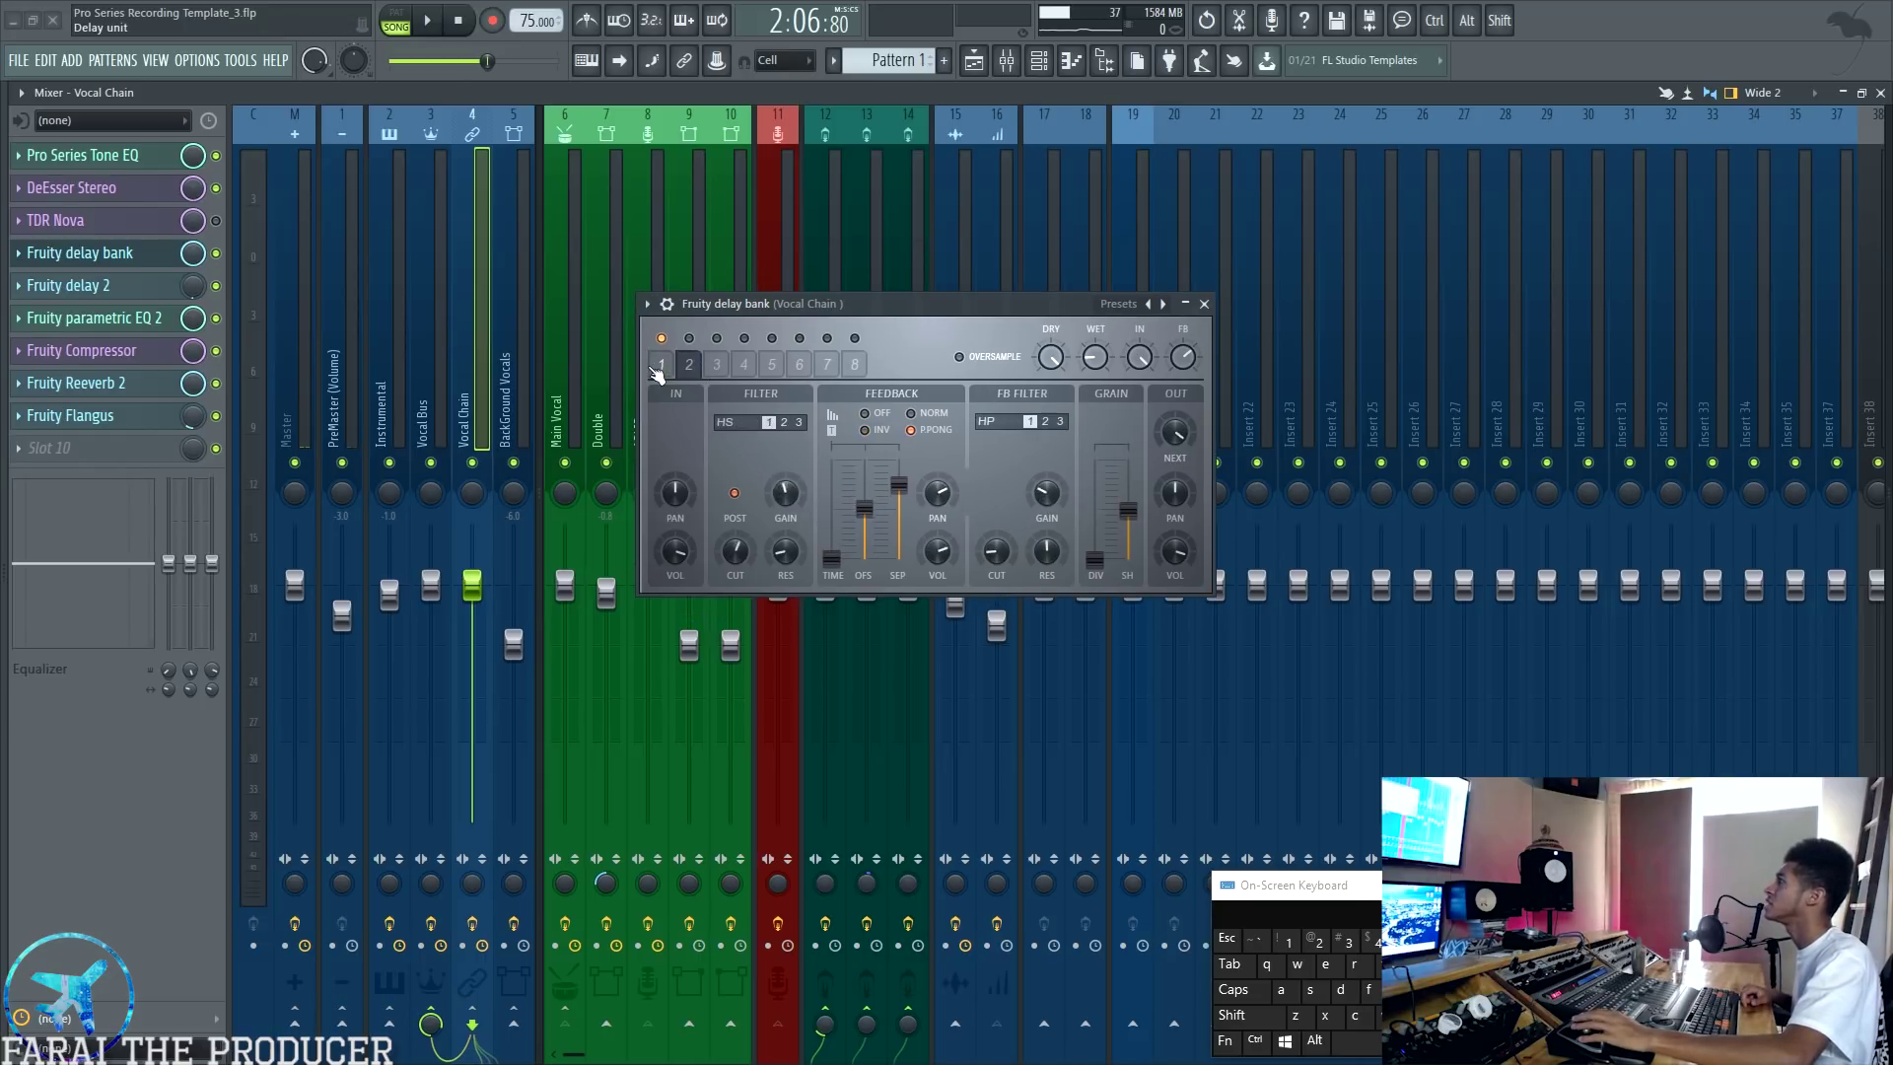
Step: Check the feedback time of the first delay unit by copying its value and pasting it back
{"action": "right_click", "coordinate": [836, 557]}
{"action": "left_click", "coordinate": [921, 772]}
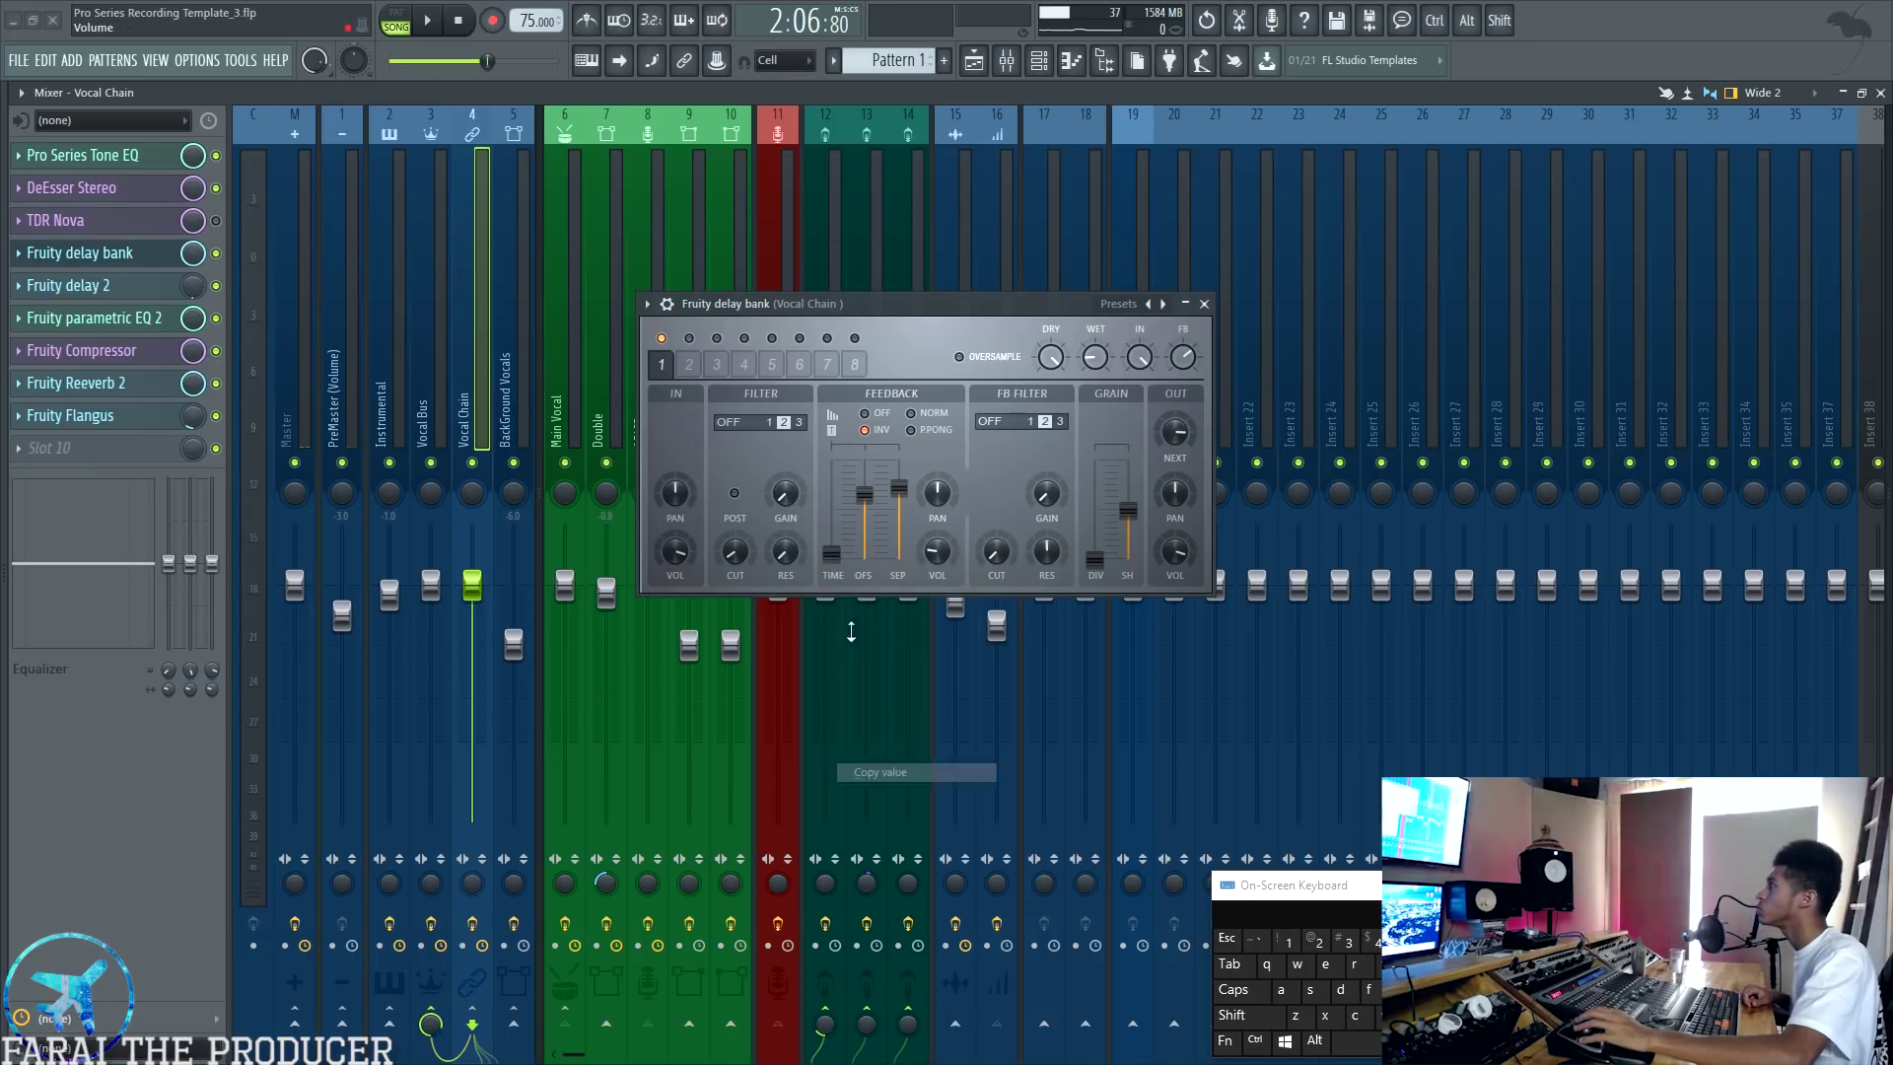
{"action": "right_click", "coordinate": [832, 552]}
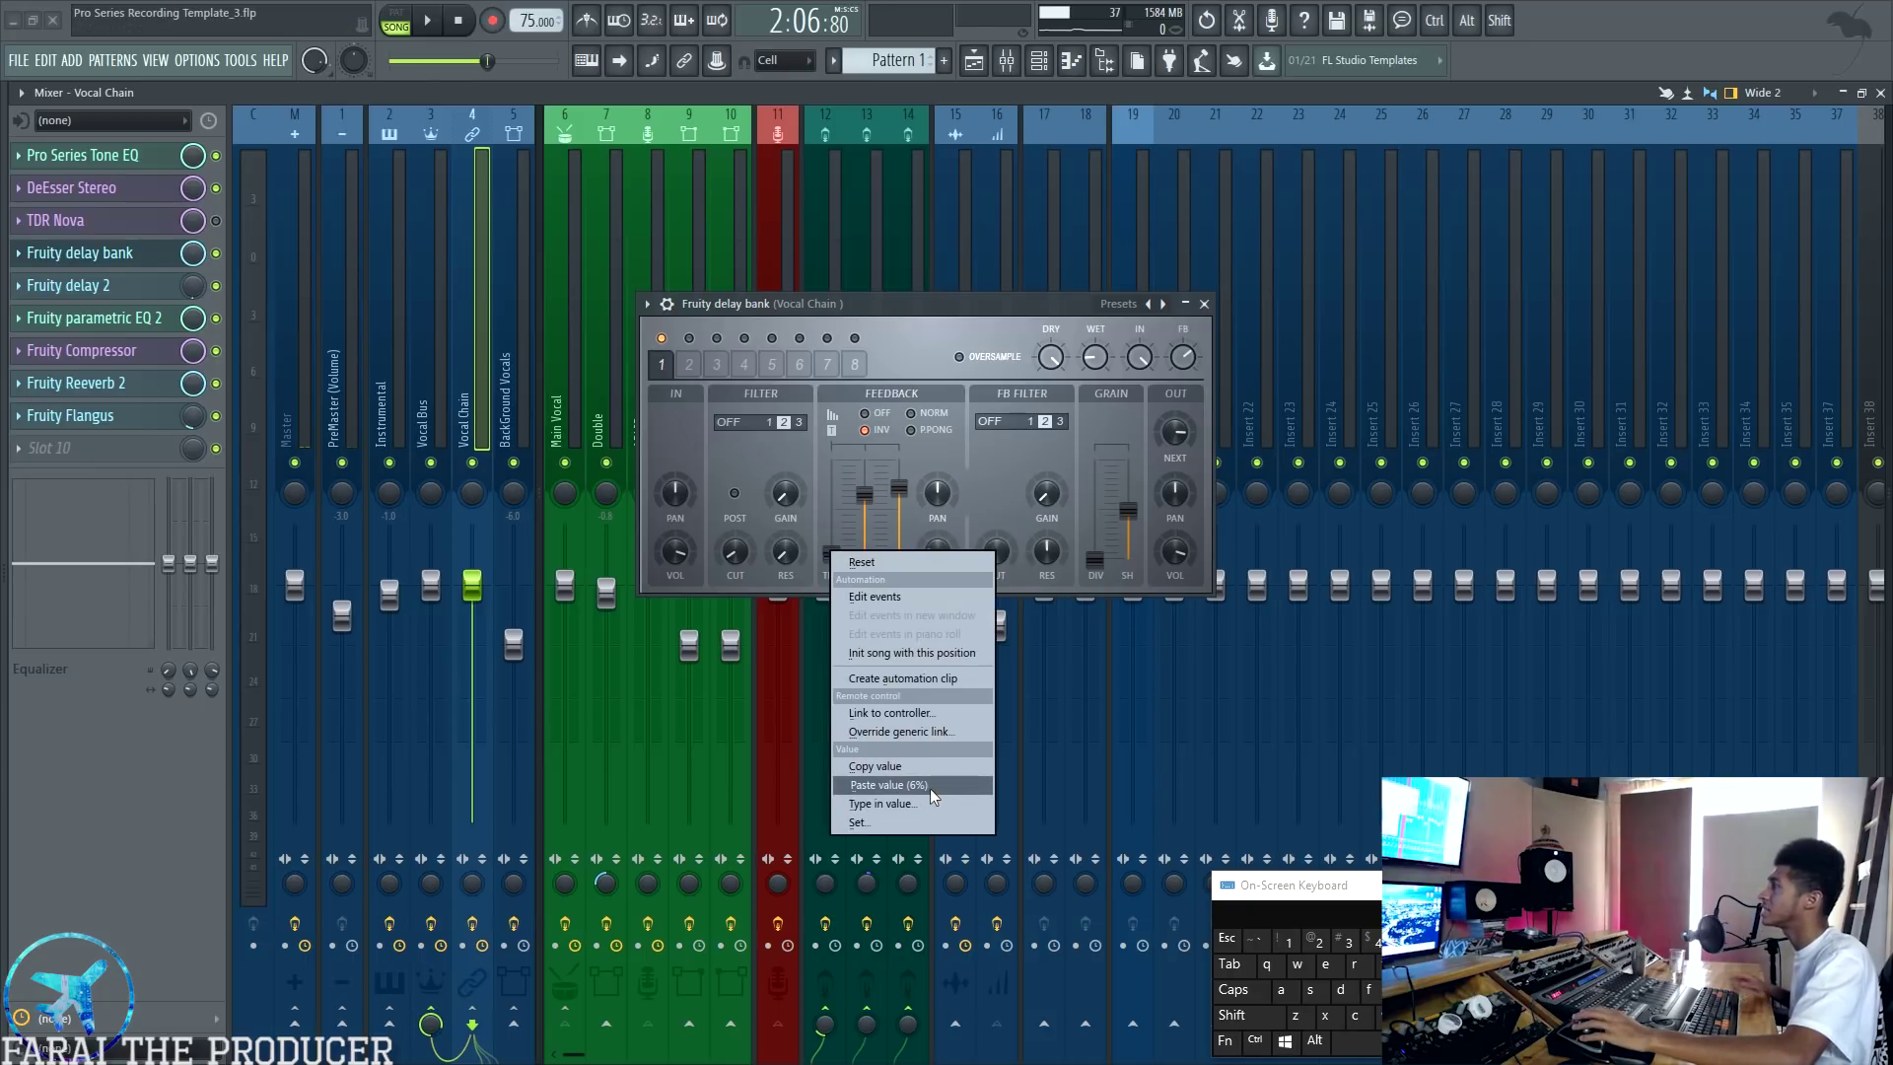
{"action": "left_click", "coordinate": [931, 789]}
Step: Open Fruity delay 2 below the Fruity delay bank window to show both delays, and close both windows
{"action": "left_click_drag", "start_coordinate": [867, 300], "coordinate": [908, 312]}
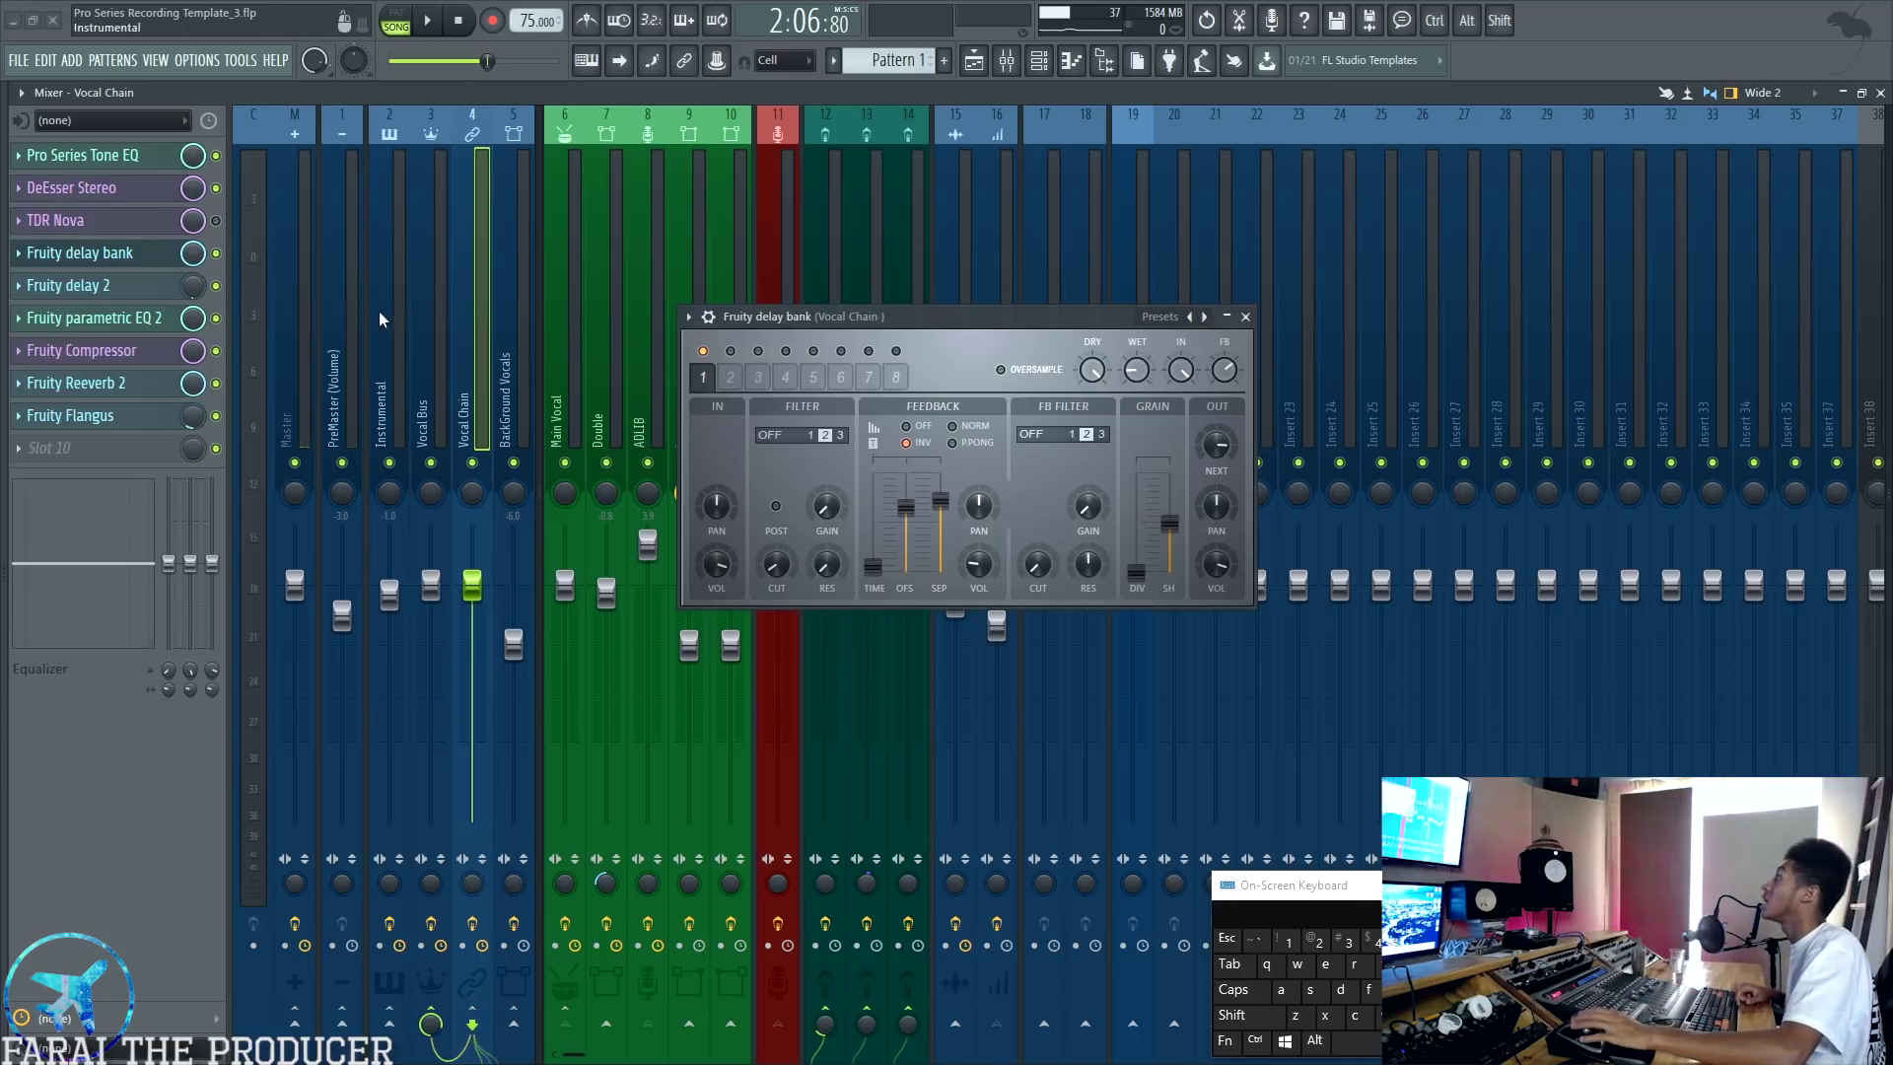
{"action": "left_click", "coordinate": [127, 294]}
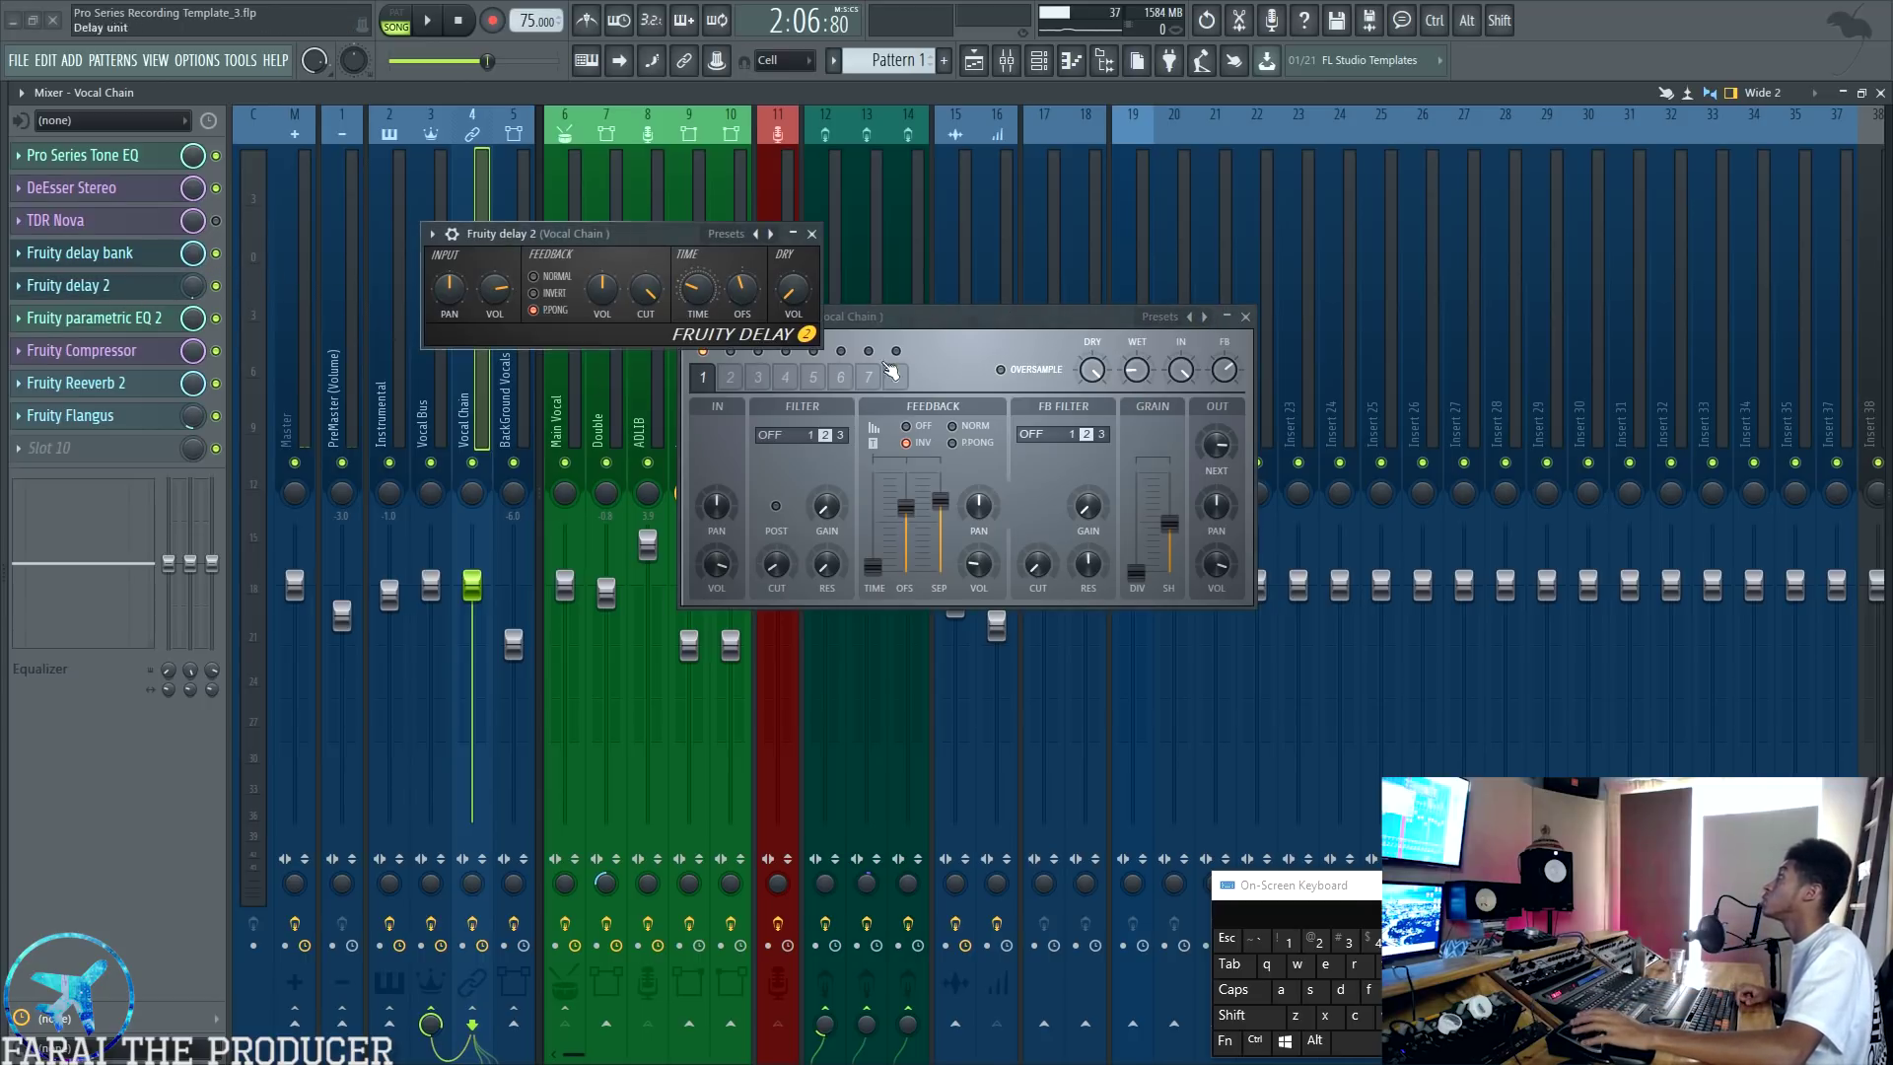
{"action": "left_click_drag", "start_coordinate": [587, 229], "coordinate": [927, 623]}
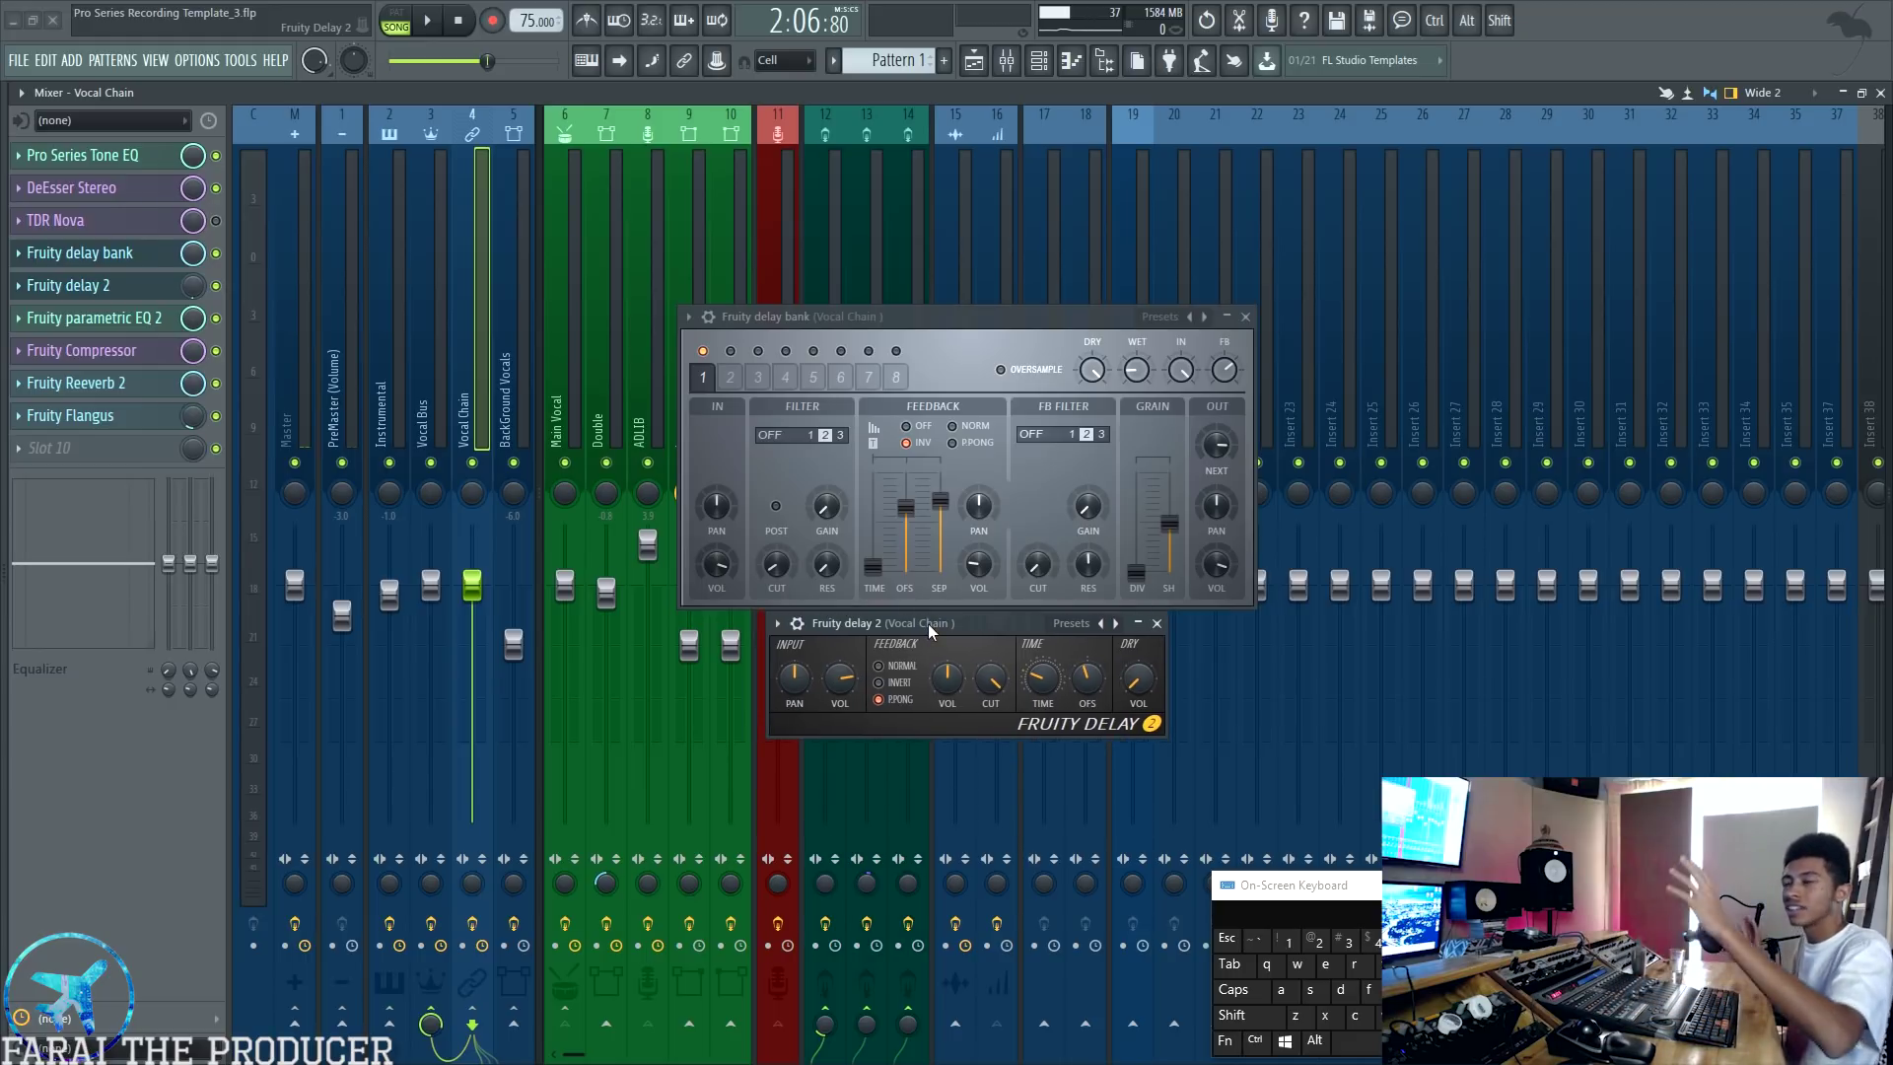
{"action": "left_click", "coordinate": [1158, 623]}
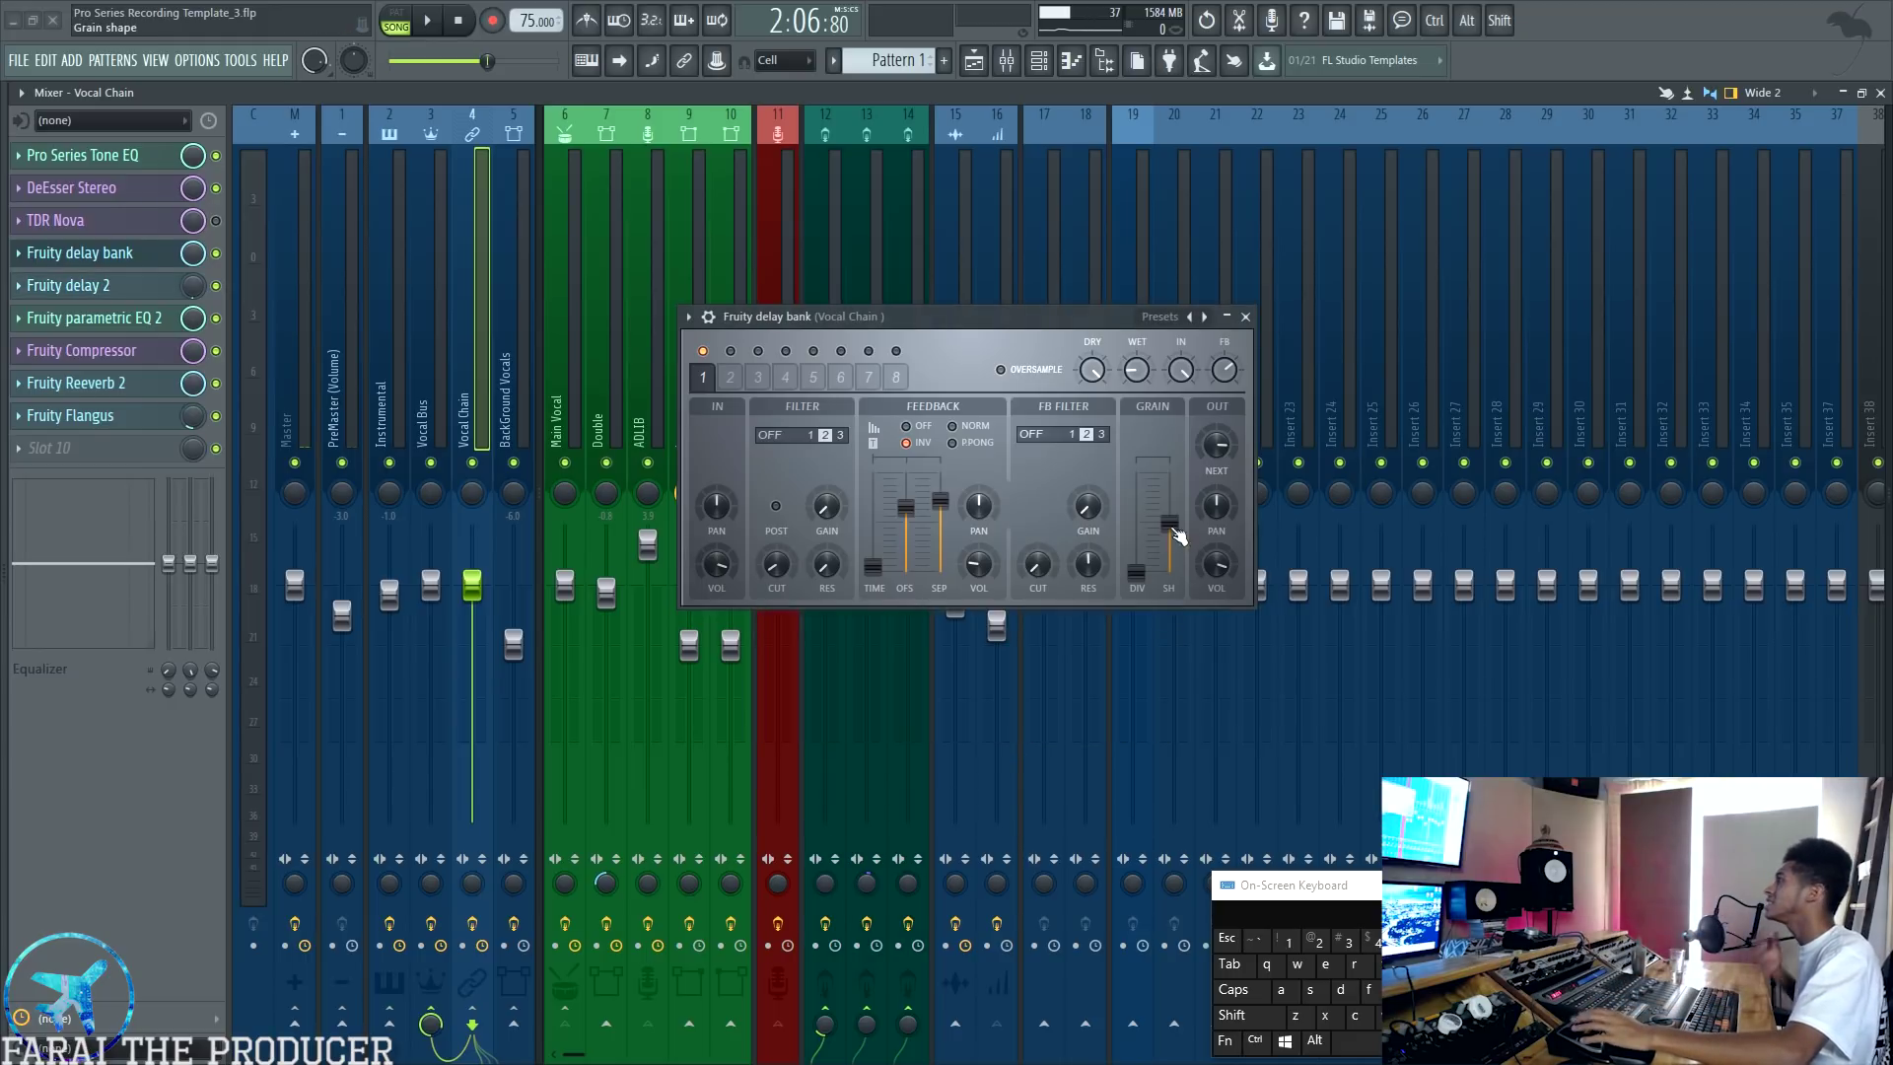
{"action": "left_click", "coordinate": [1245, 316]}
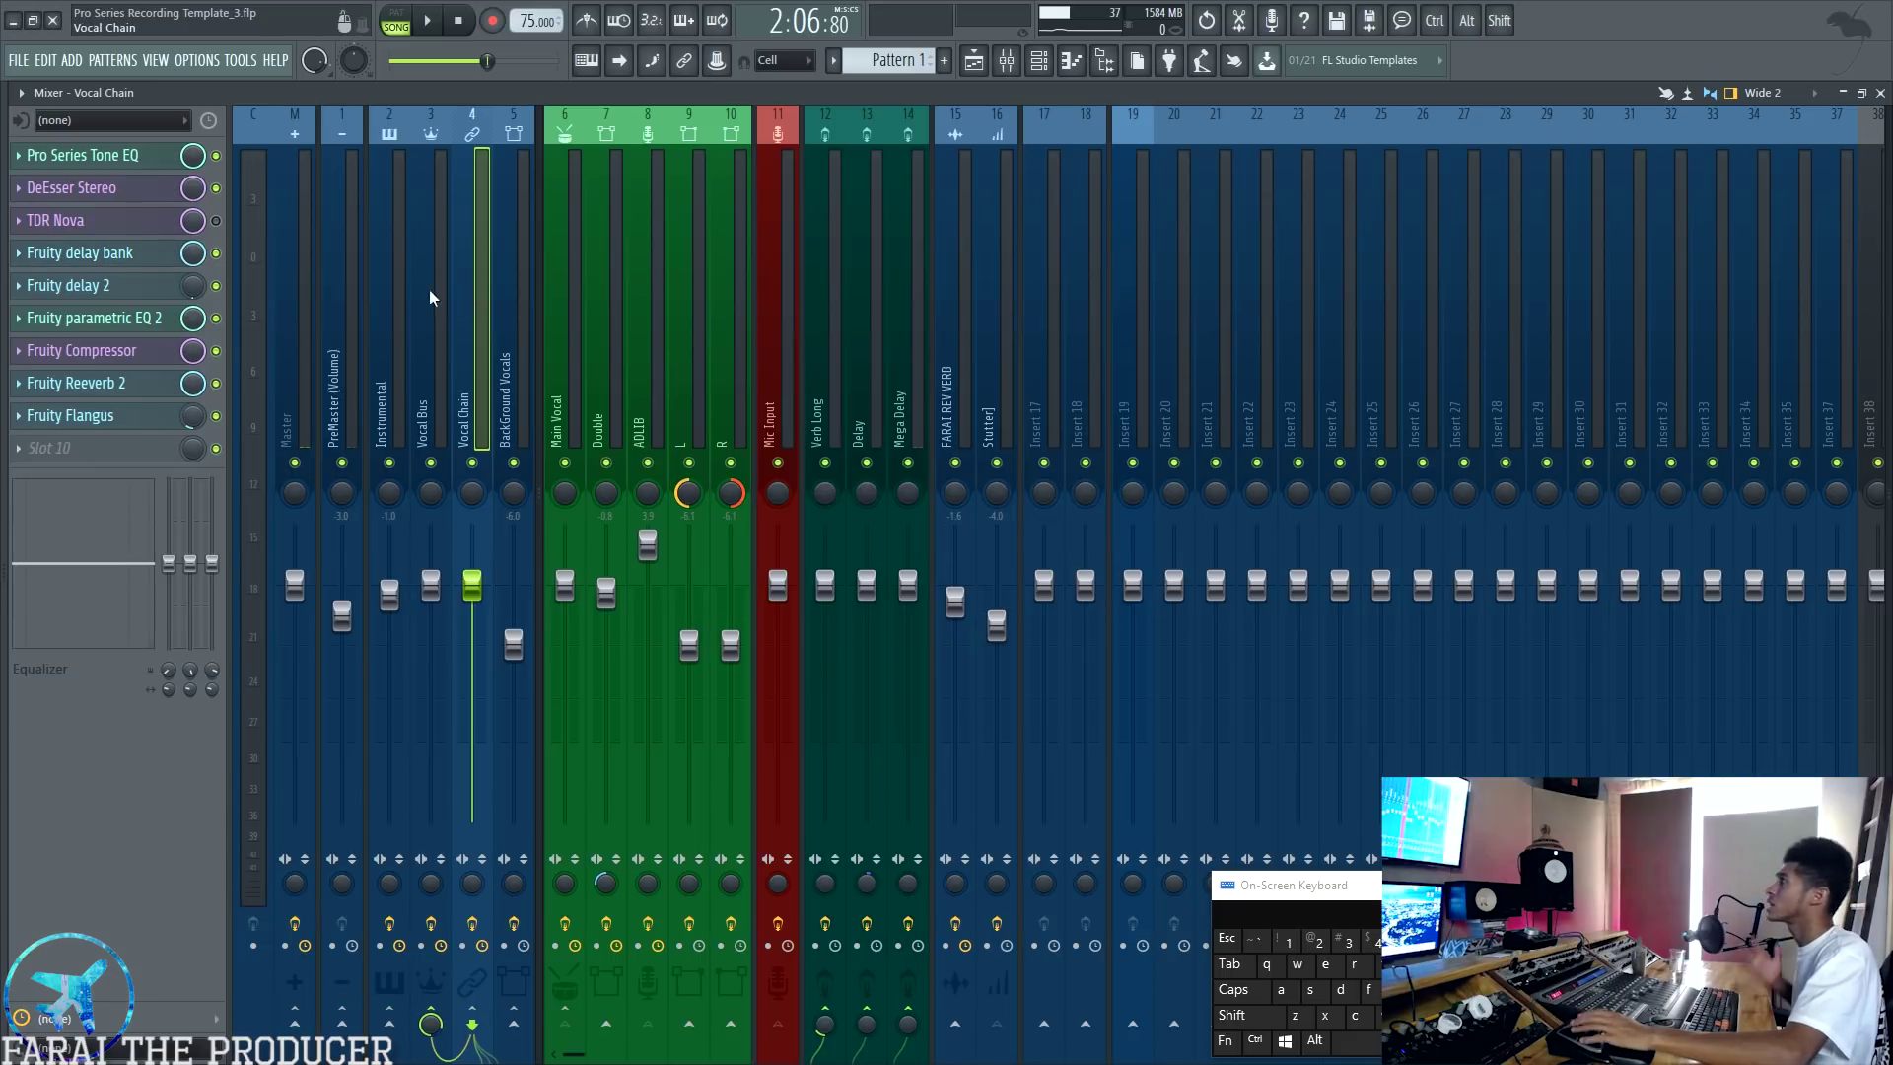
Step: Open Fruity parametric EQ 2 on the Vocal Chain track and rename it "treble boost EQ"
{"action": "left_click", "coordinate": [109, 325]}
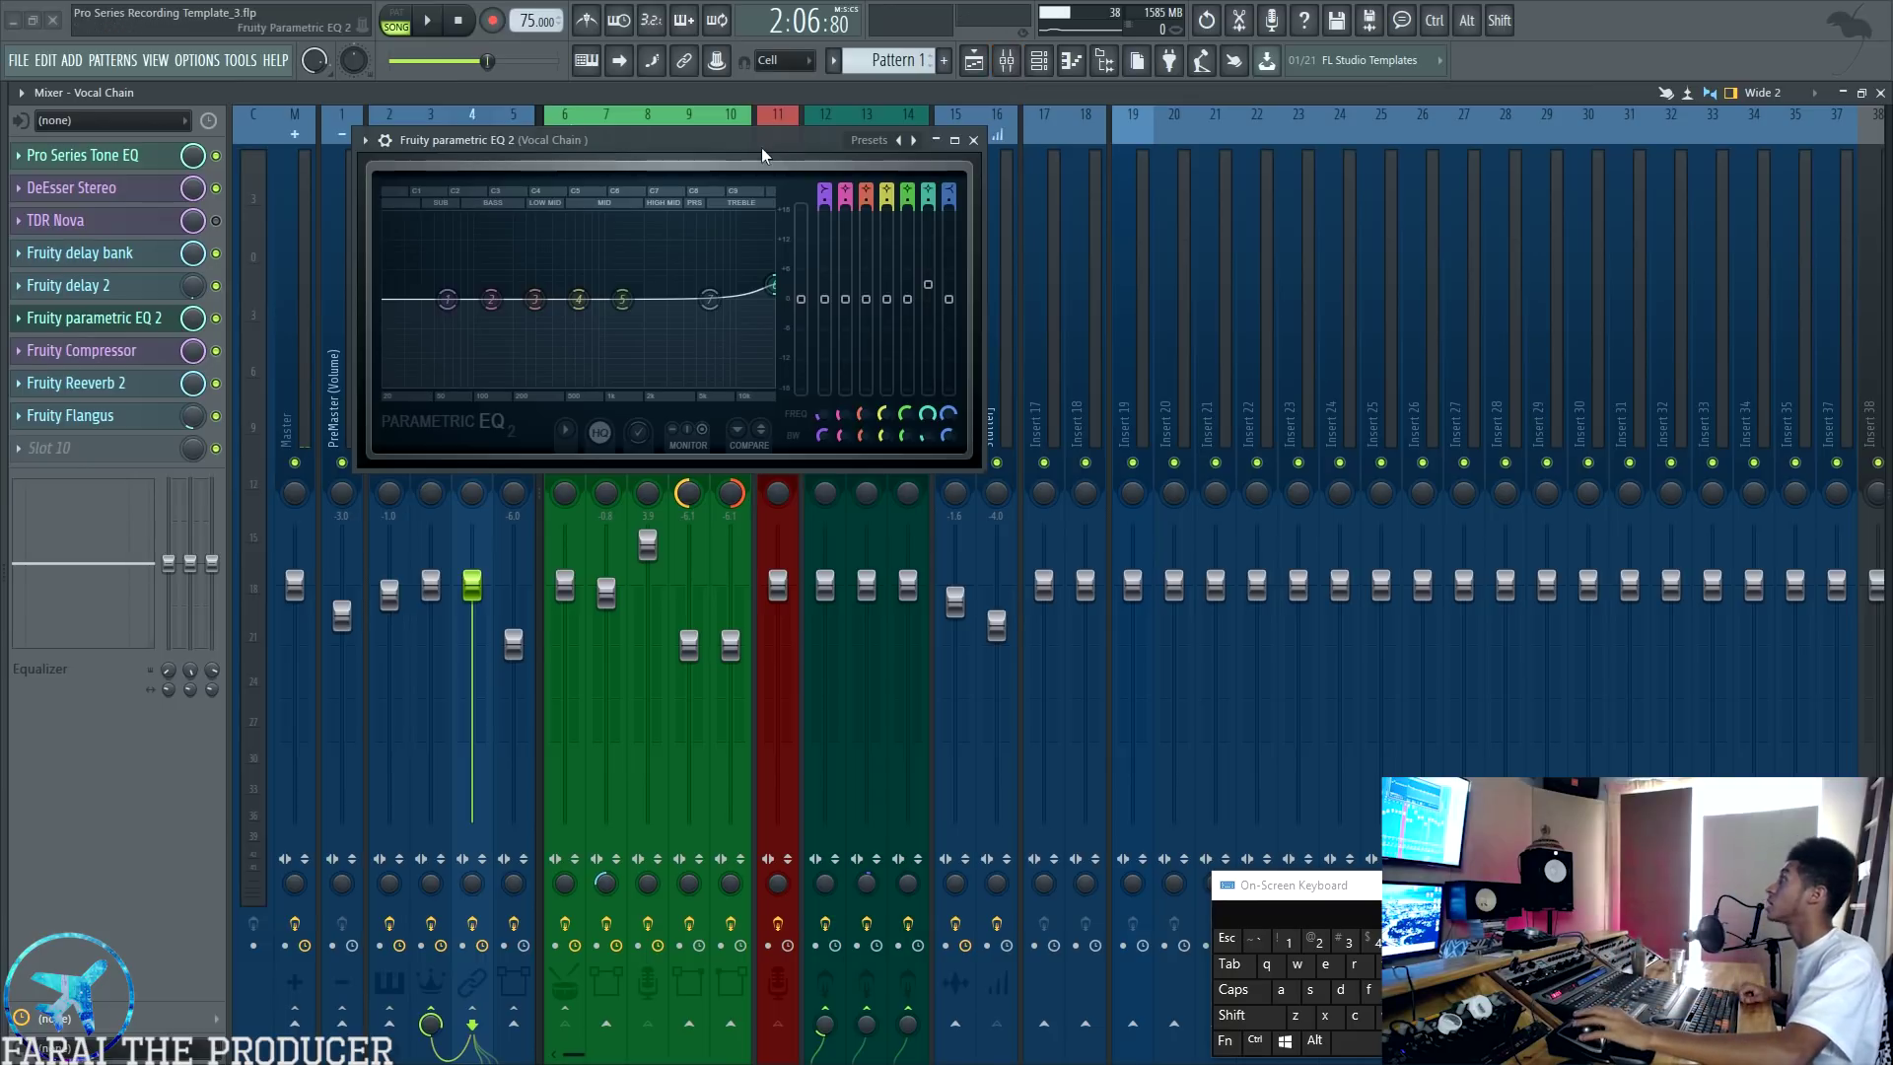
{"action": "left_click", "coordinate": [131, 331]}
{"action": "left_click", "coordinate": [131, 334]}
{"action": "key", "text": "F2"}
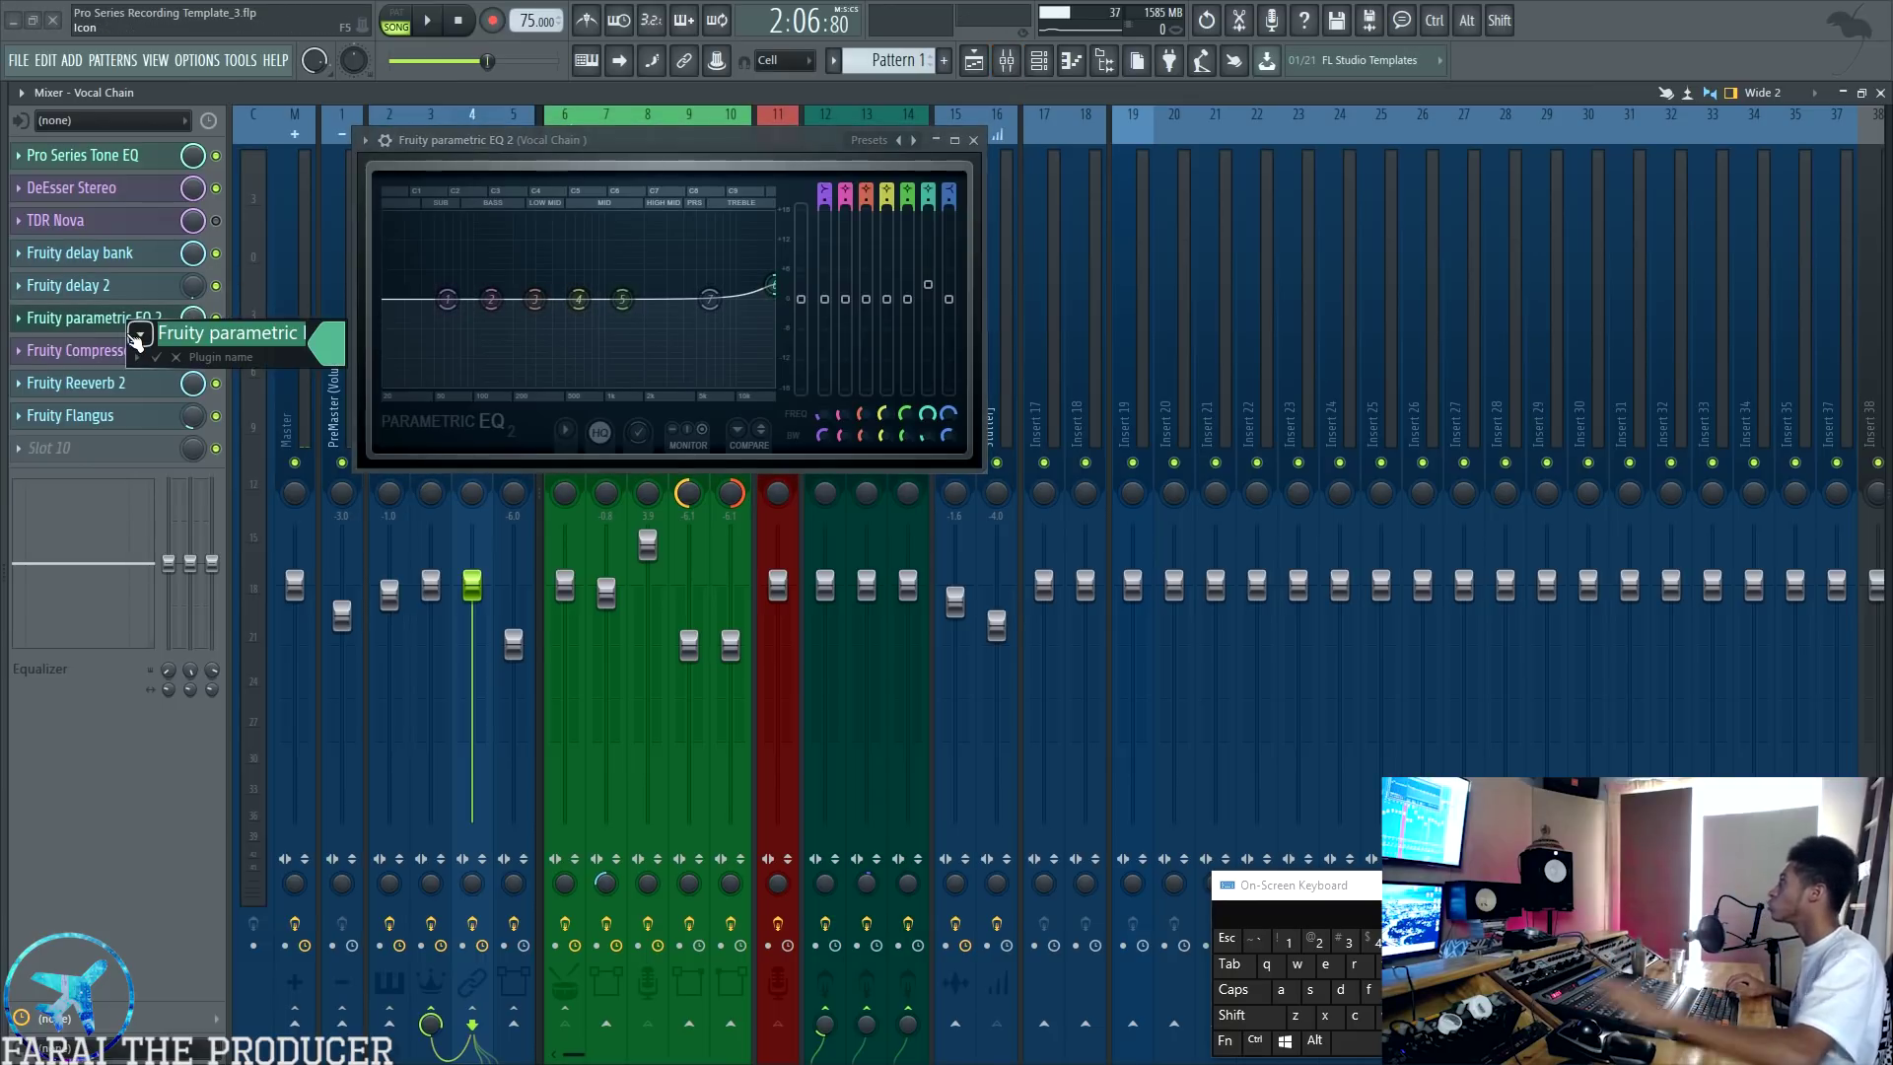
{"action": "type", "text": "treb"}
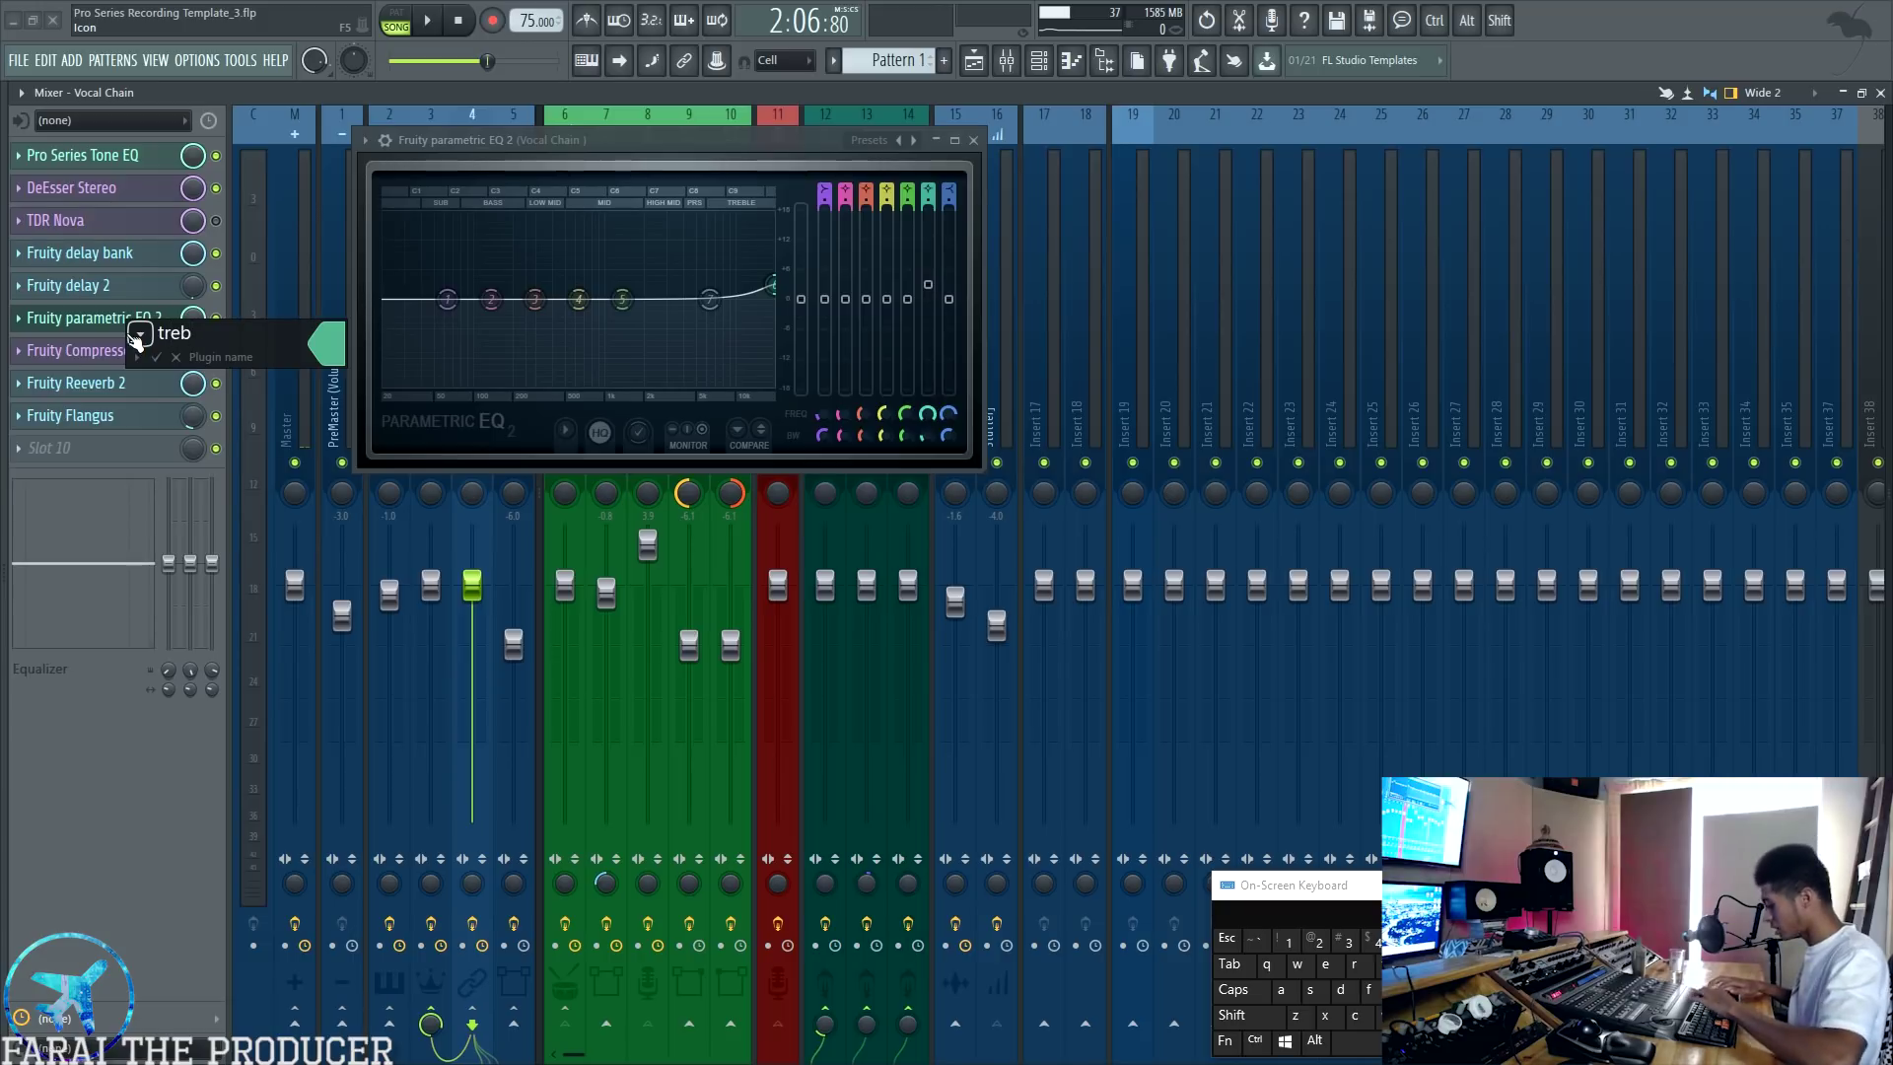
{"action": "type", "text": "le boost EQ"}
{"action": "key", "text": "Return"}
Step: Correct the capitalisation of the equalizer's name to "Treble Boost EQ" and close its window
{"action": "middle_click", "coordinate": [85, 324]}
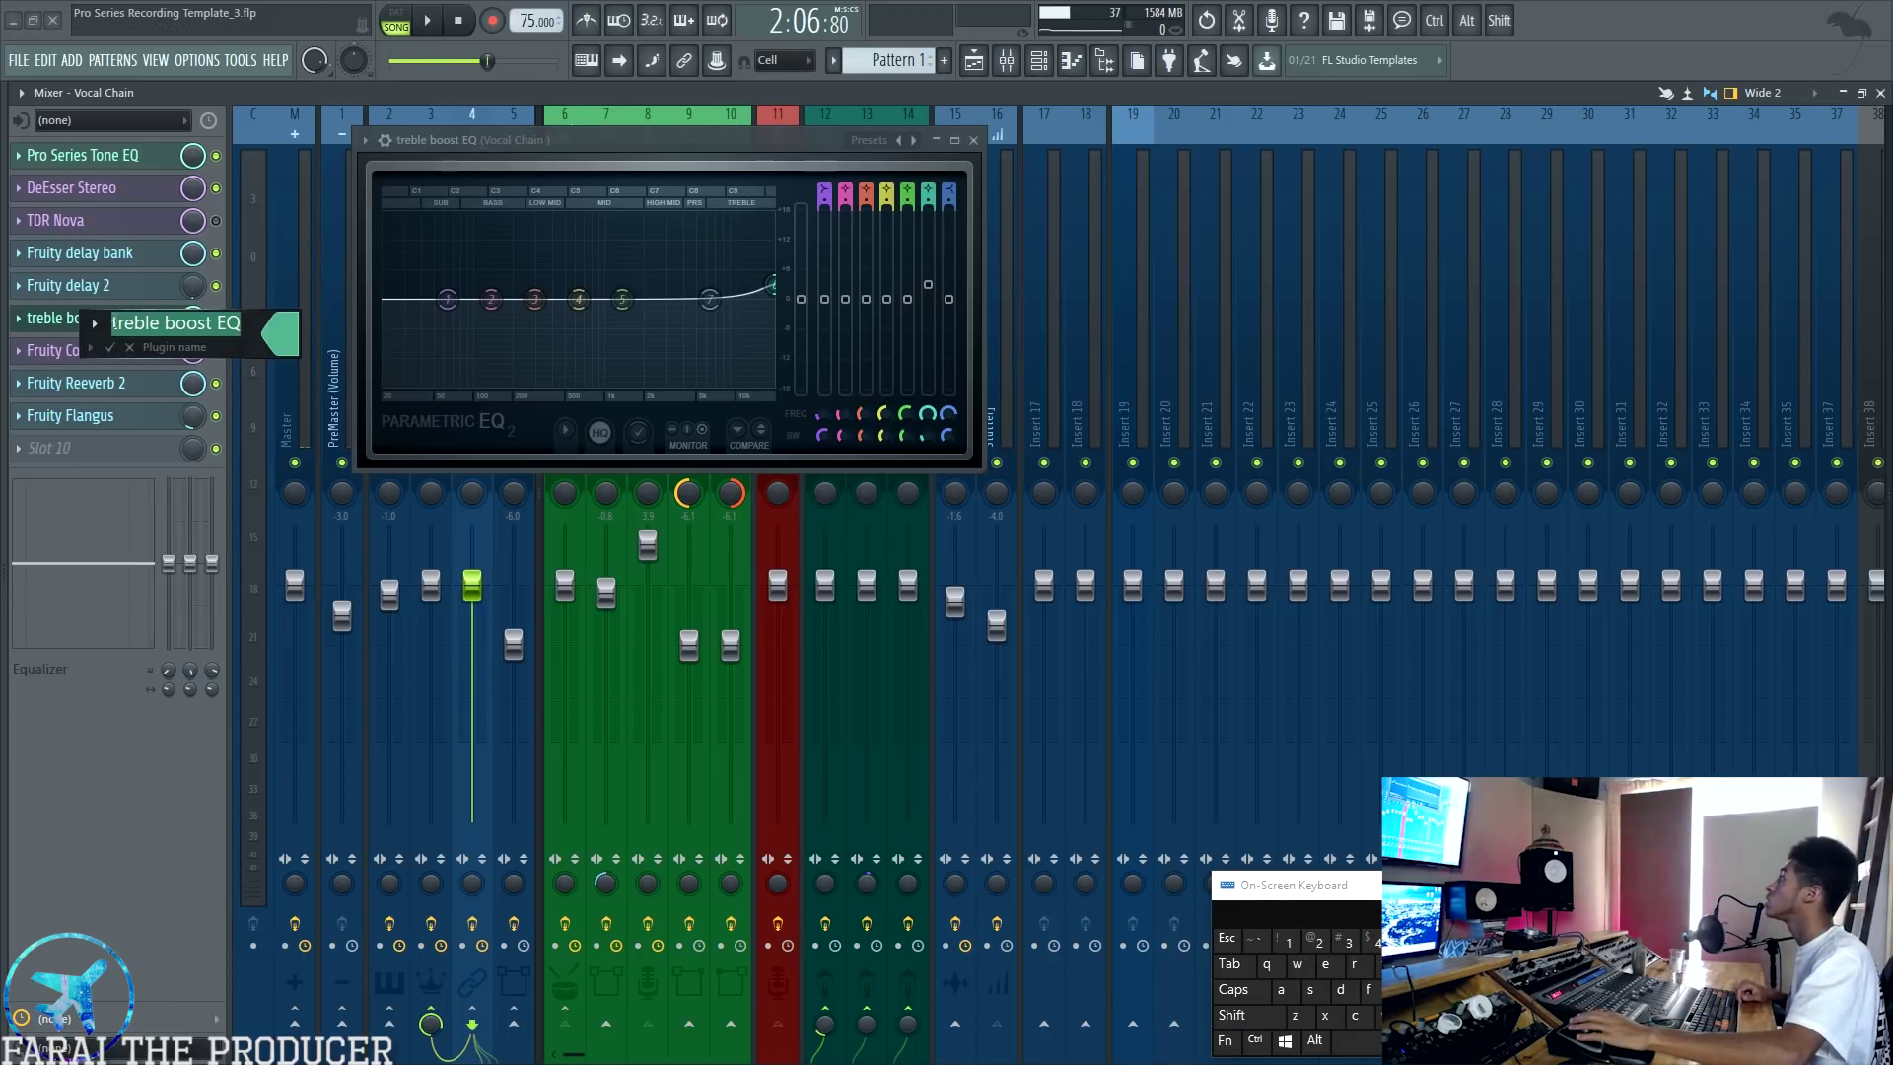
{"action": "left_click_drag", "start_coordinate": [126, 323], "coordinate": [108, 324]}
{"action": "type", "text": "Tr"}
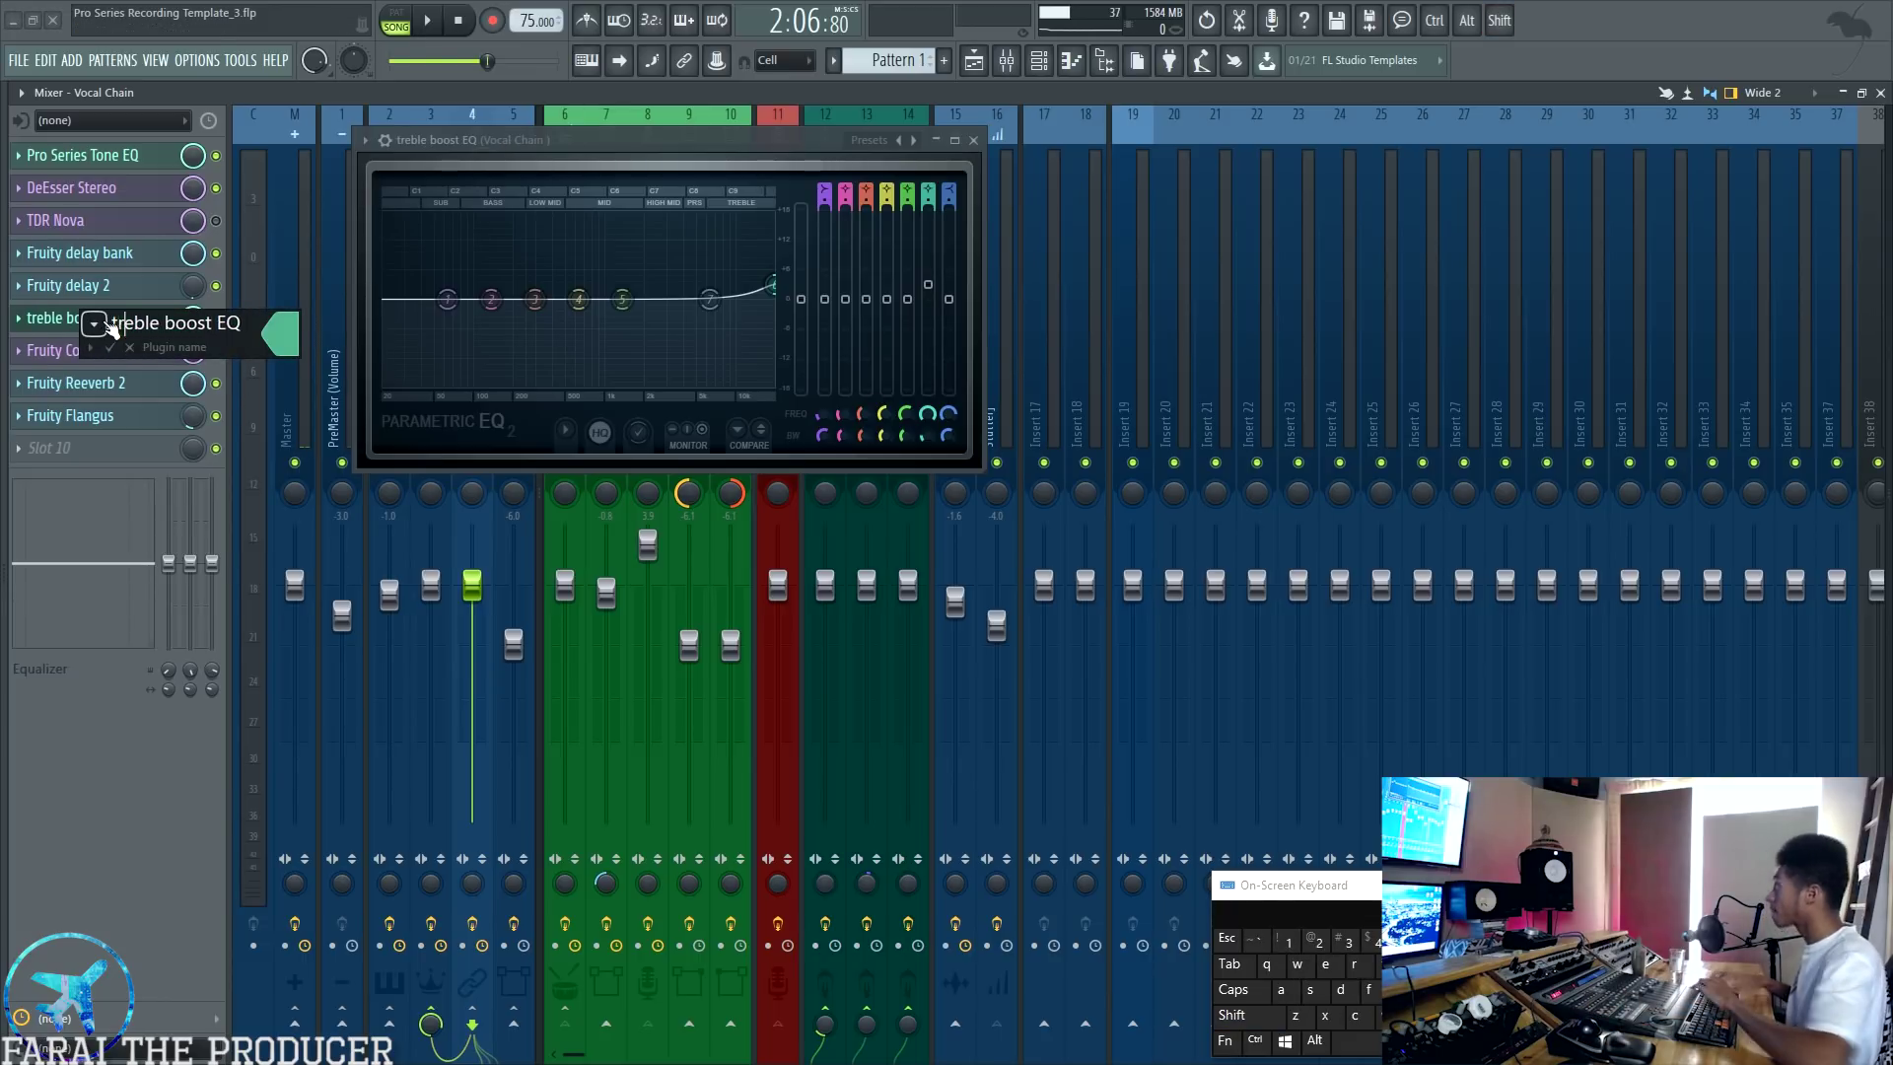
{"action": "key", "text": "Return"}
{"action": "middle_click", "coordinate": [108, 325]}
{"action": "left_click", "coordinate": [199, 321]}
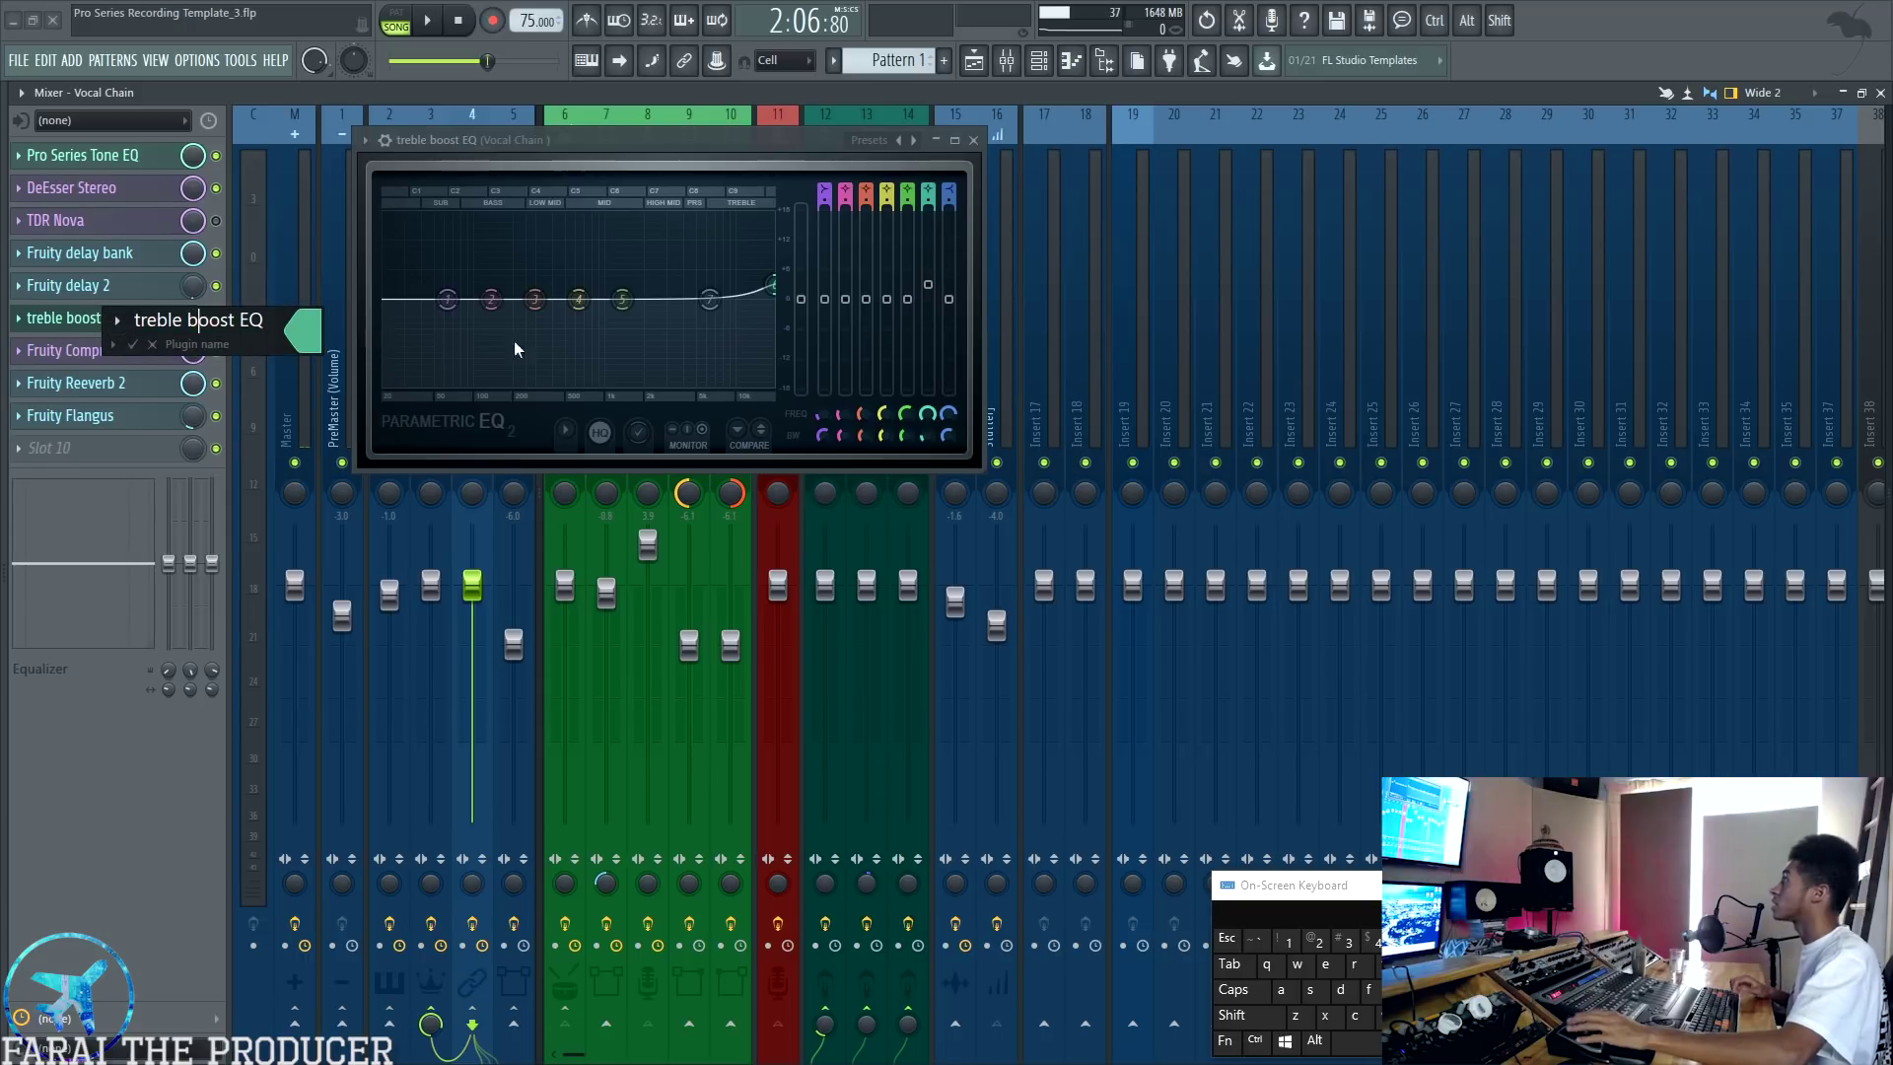
{"action": "type", "text": "B"}
{"action": "key", "text": "Return"}
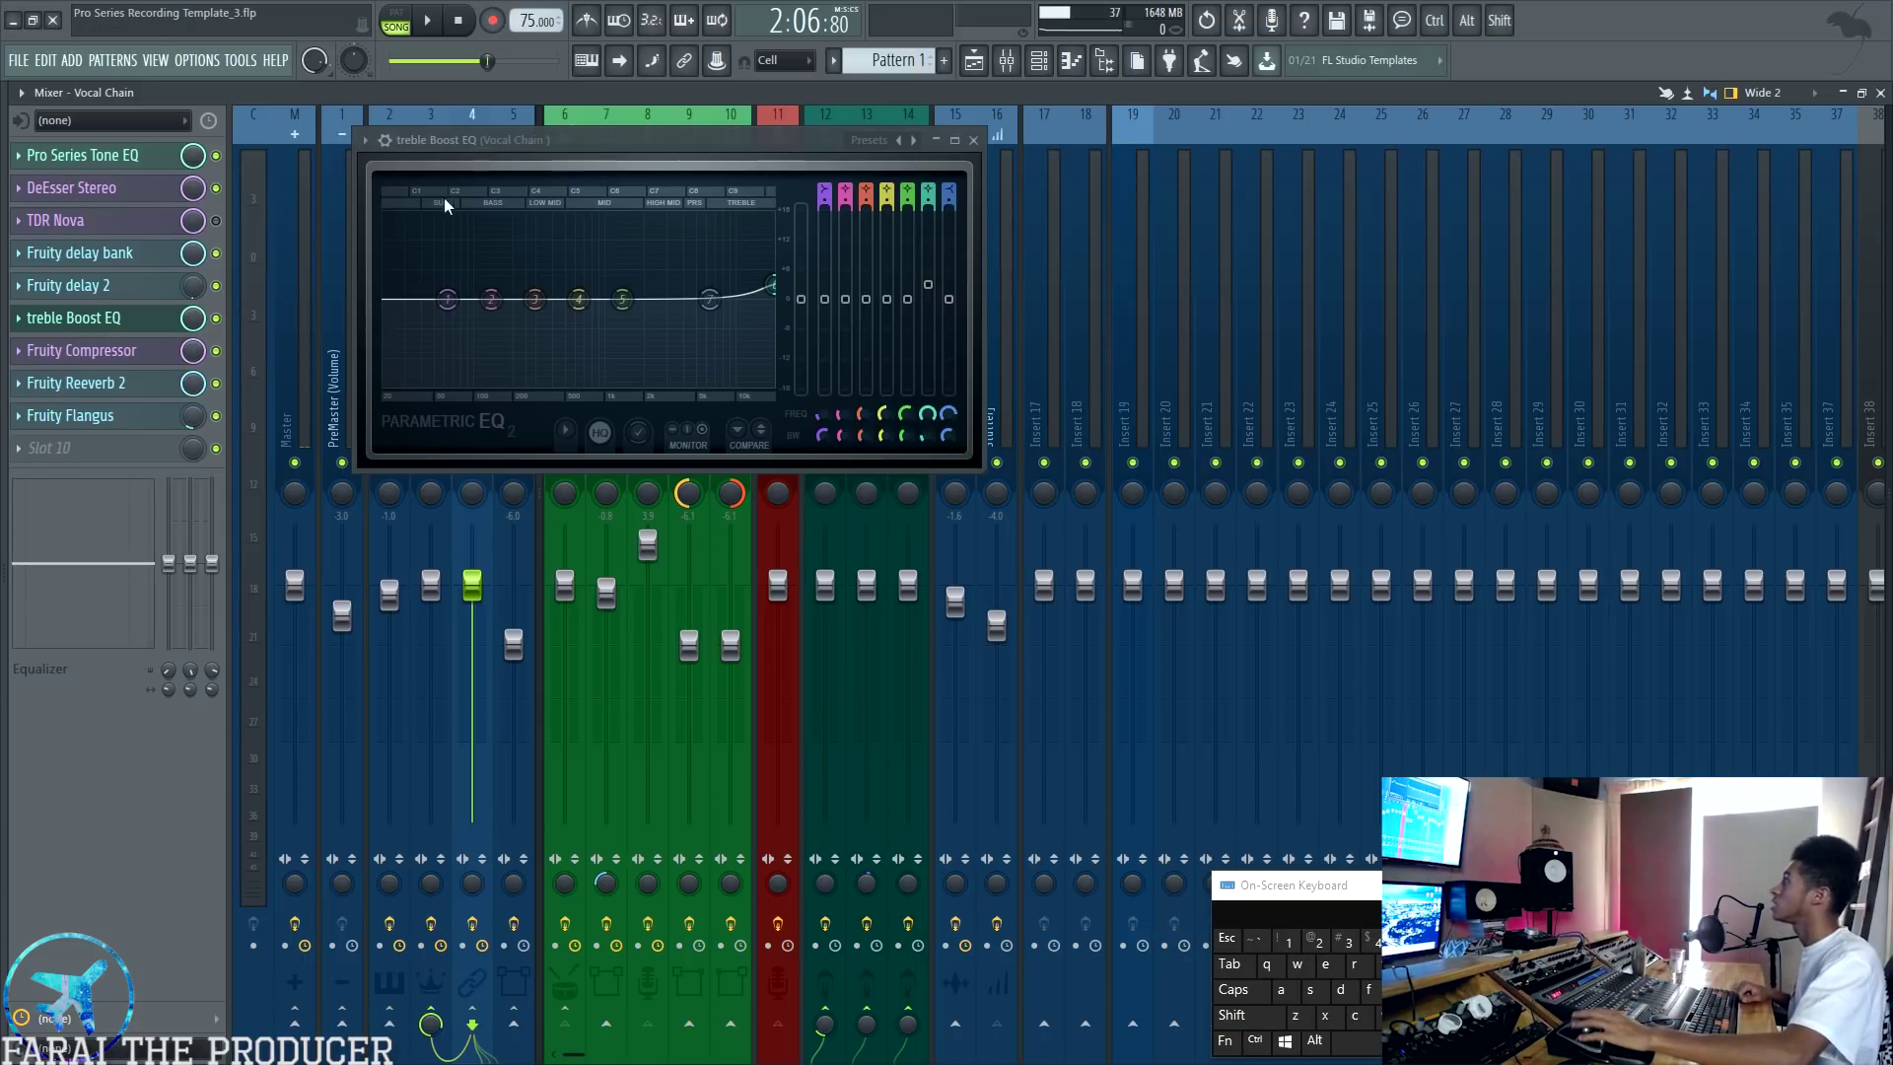
{"action": "middle_click", "coordinate": [119, 332]}
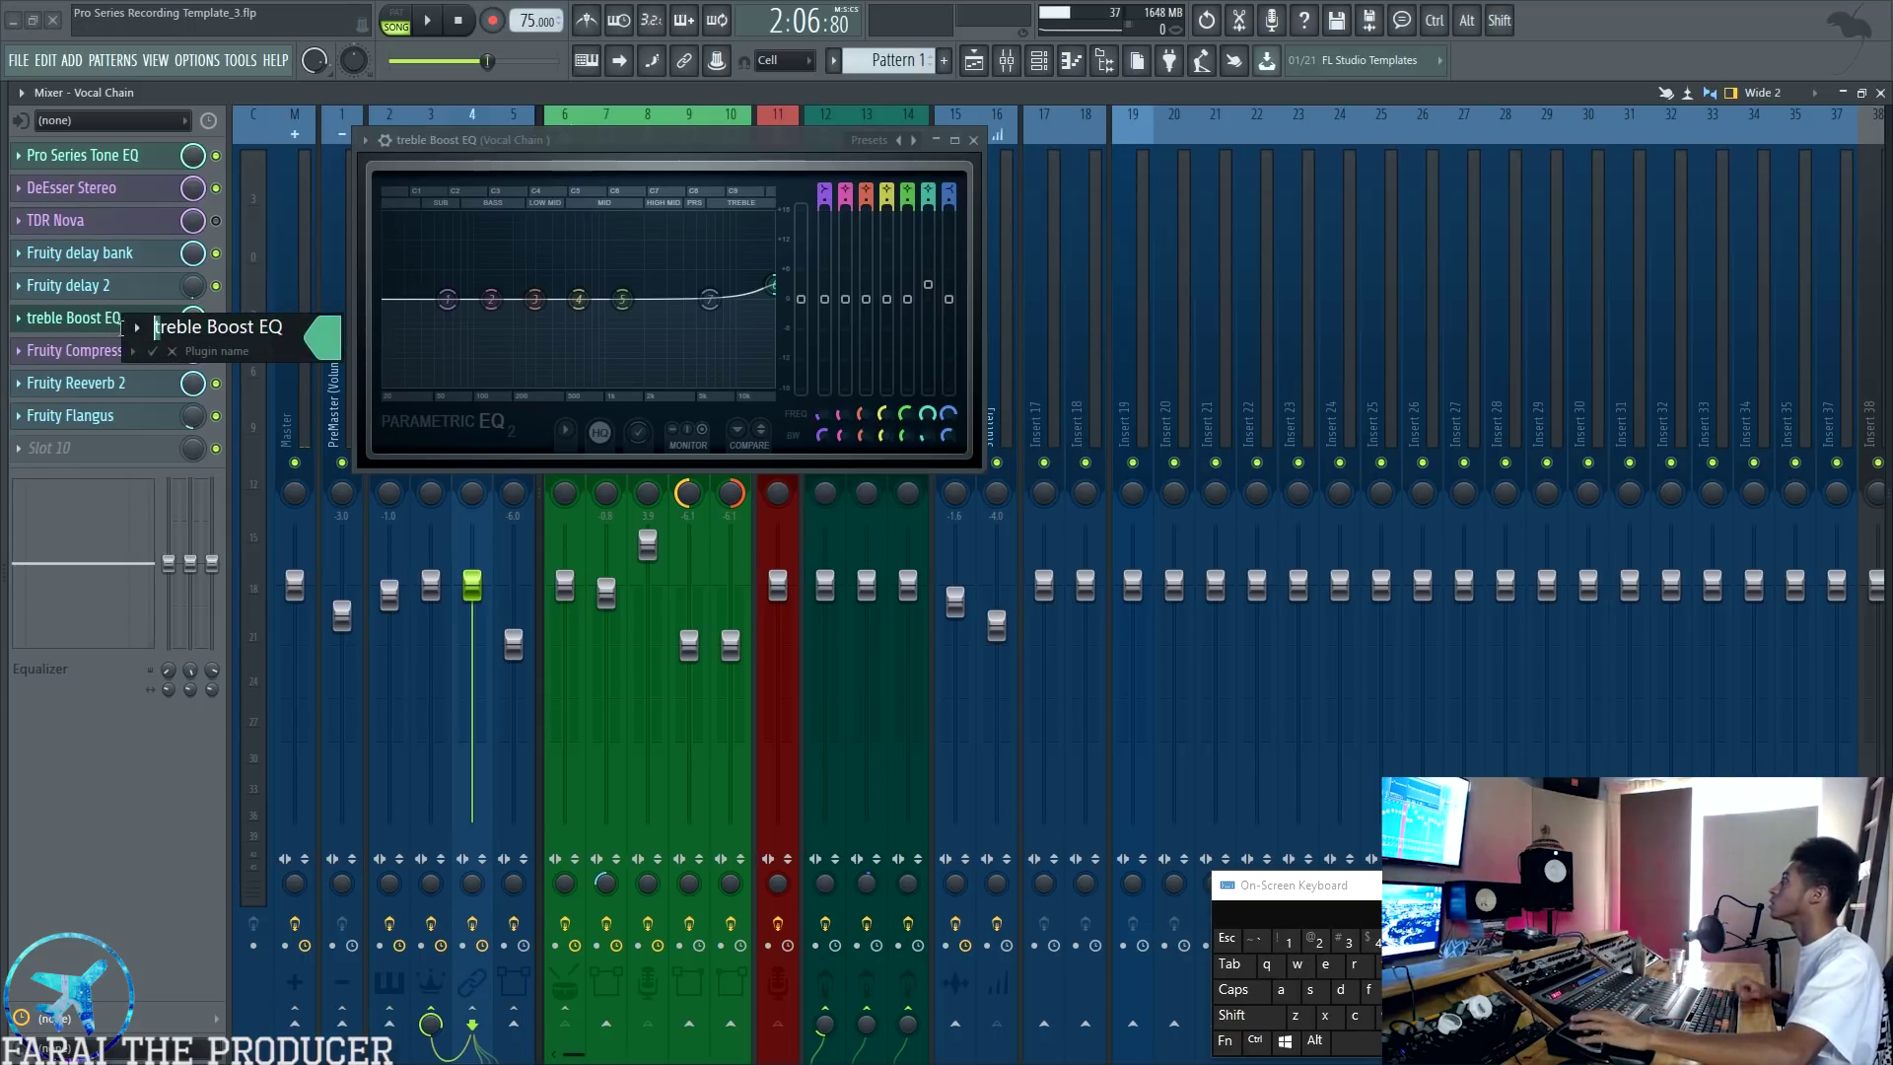
{"action": "type", "text": "T"}
{"action": "key", "text": "Return"}
{"action": "left_click_drag", "start_coordinate": [562, 156], "coordinate": [646, 215]}
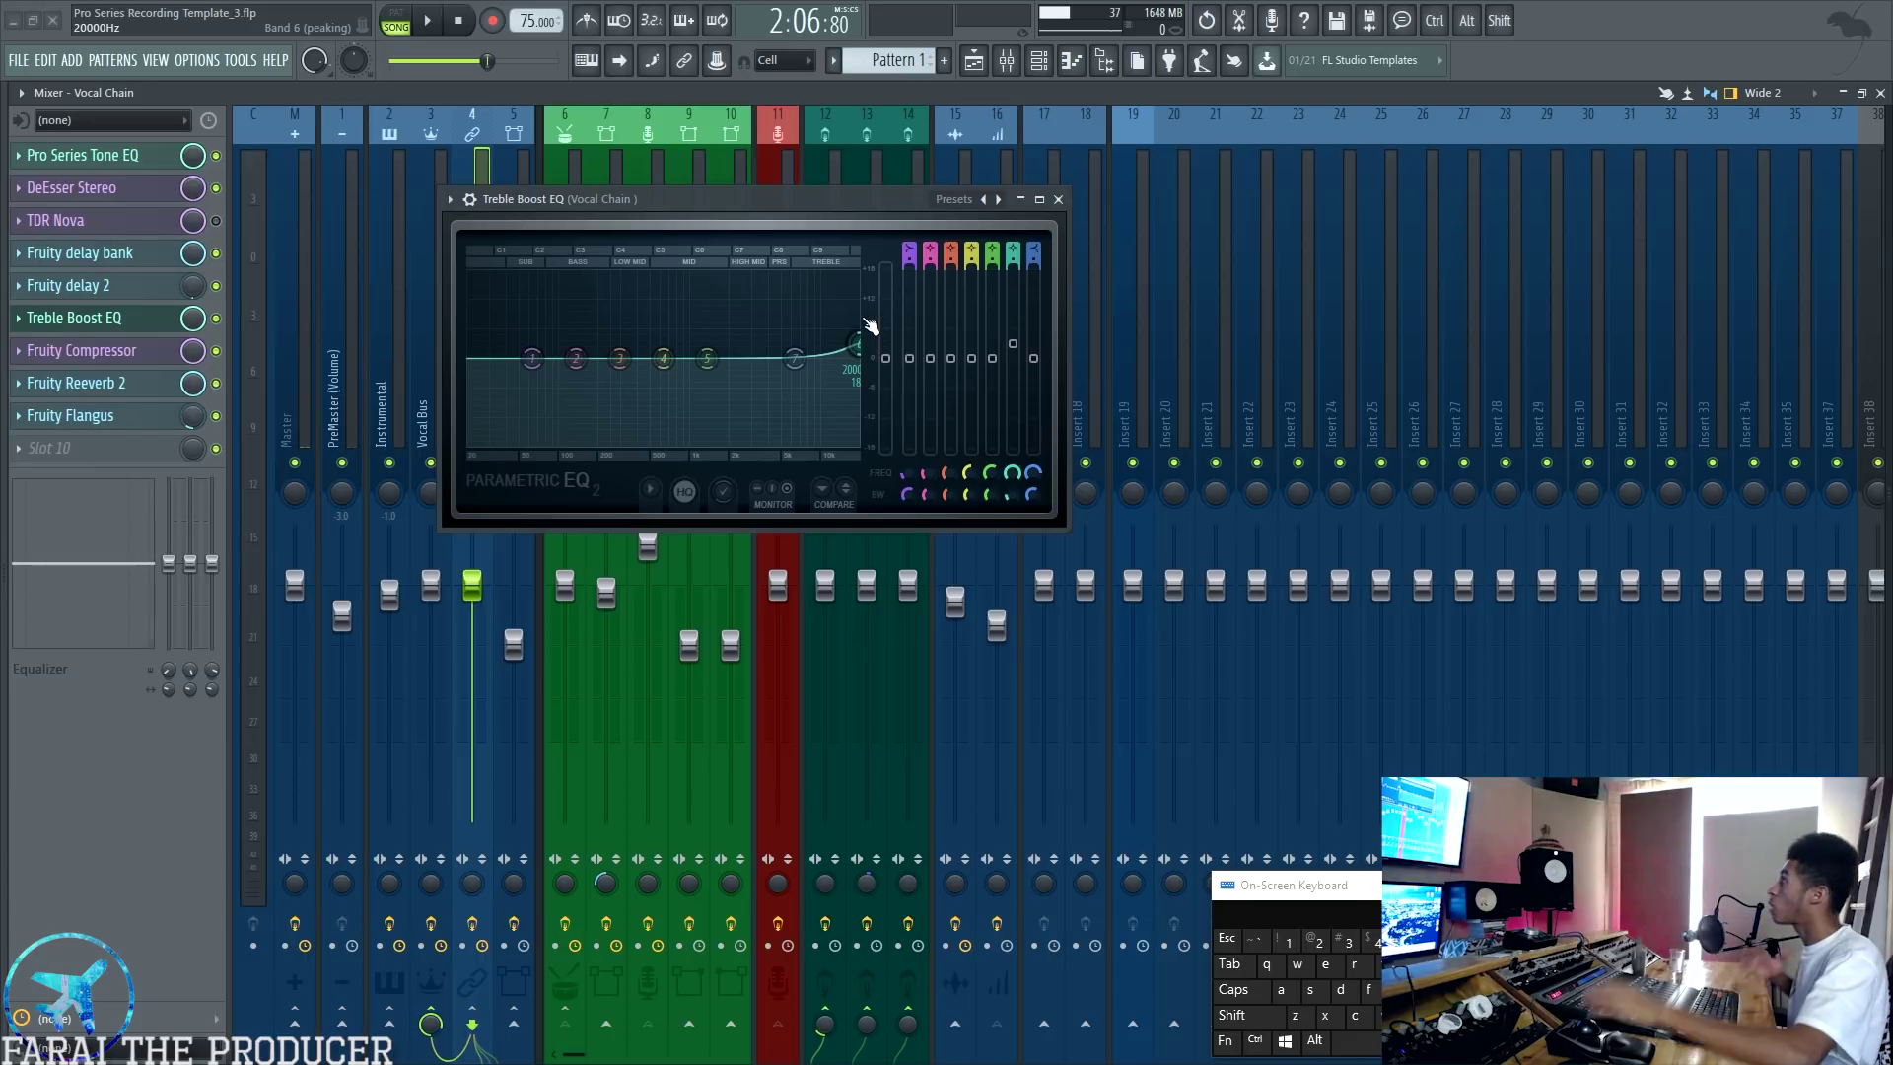
{"action": "left_click", "coordinate": [1058, 199]}
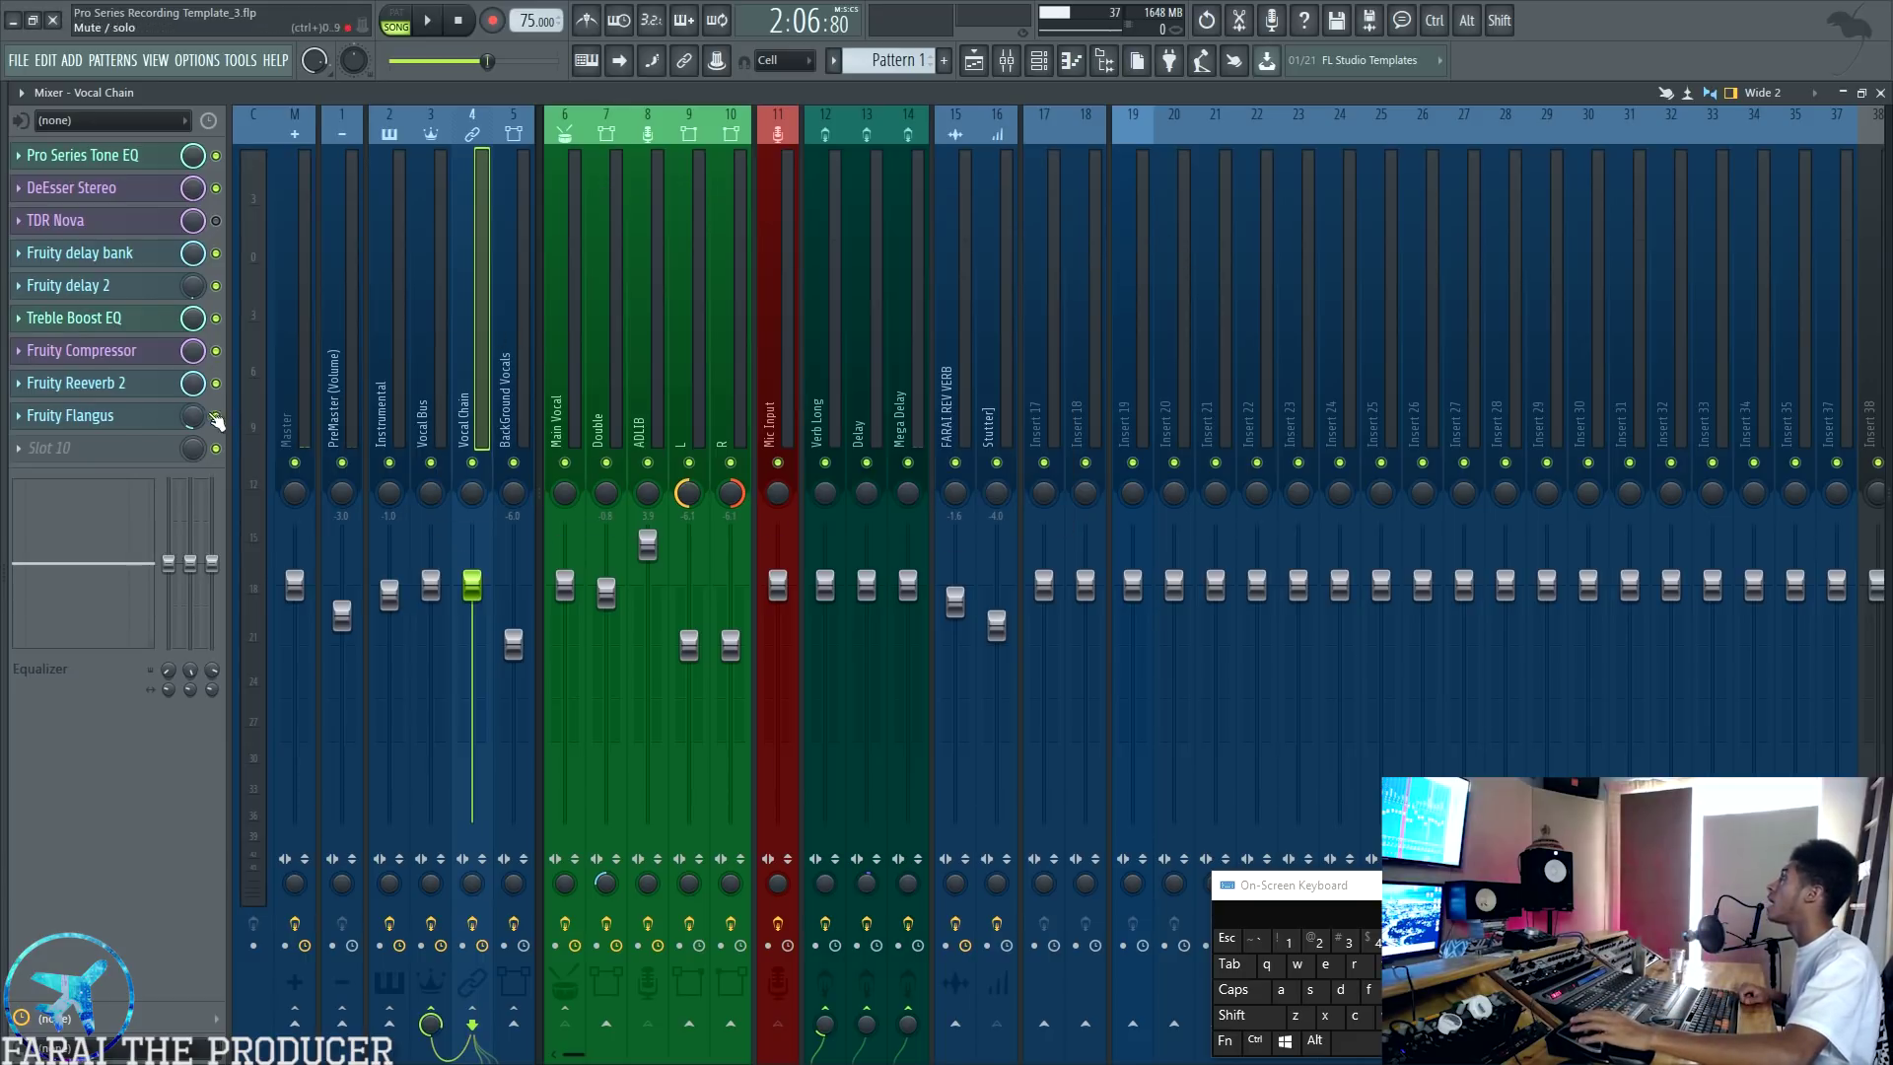
Step: Open Fruity Compressor on the Vocal Chain track, review its threshold, ratio, gain and type settings, and reposition its window
{"action": "left_click", "coordinate": [103, 353]}
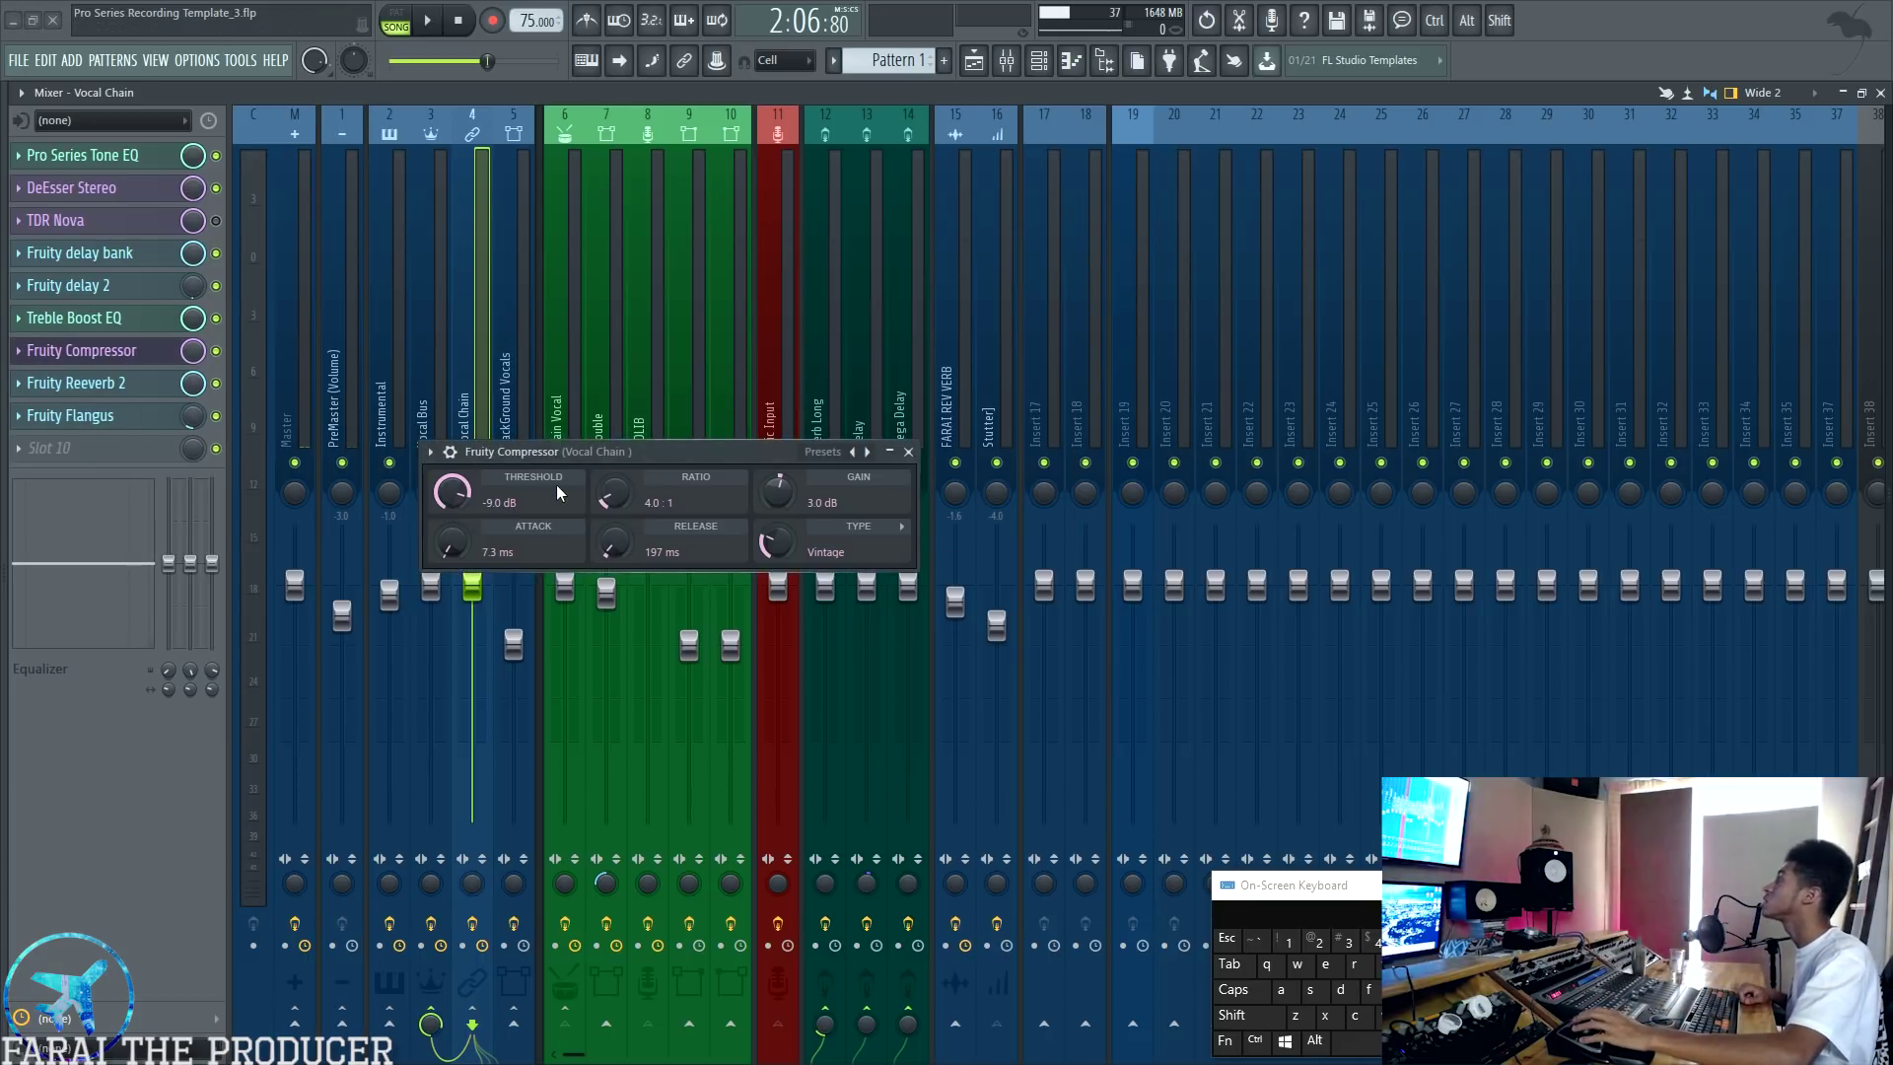
{"action": "left_click_drag", "start_coordinate": [552, 455], "coordinate": [614, 432]}
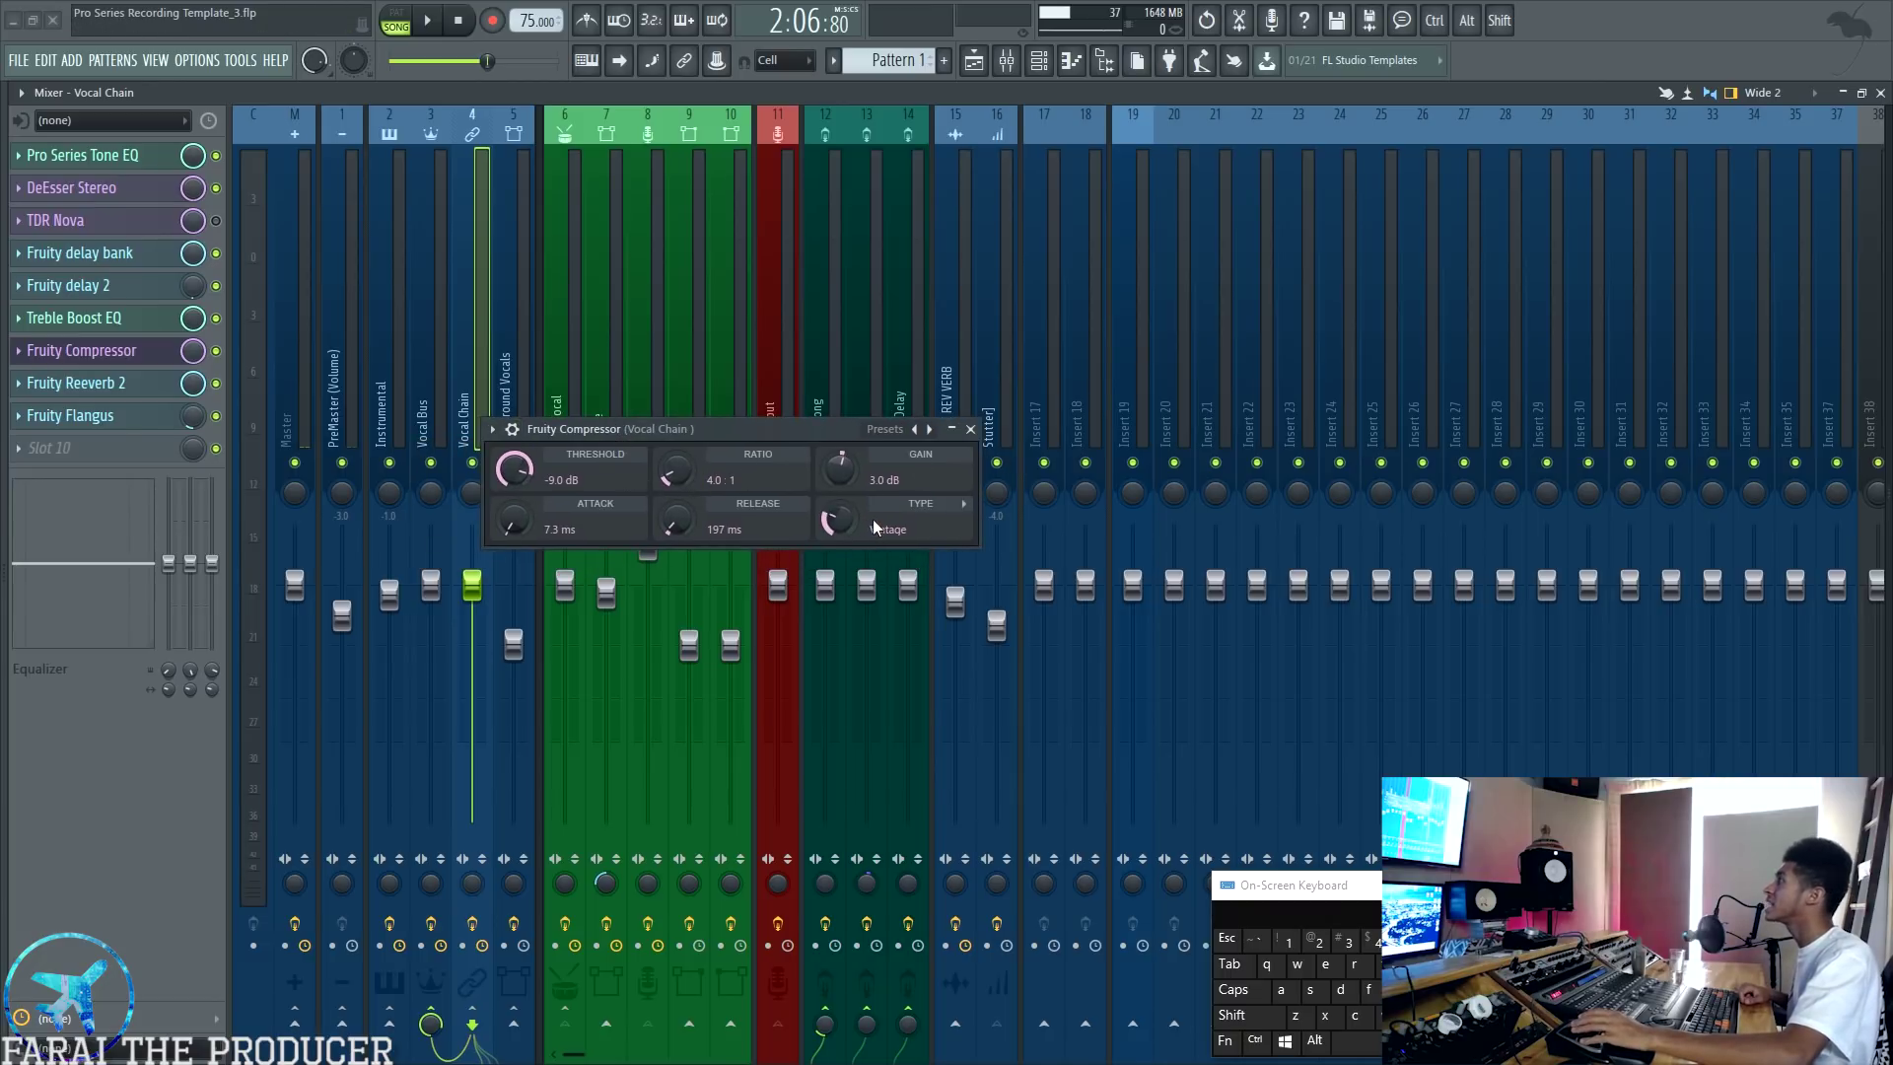
{"action": "left_click_drag", "start_coordinate": [836, 523], "coordinate": [837, 553]}
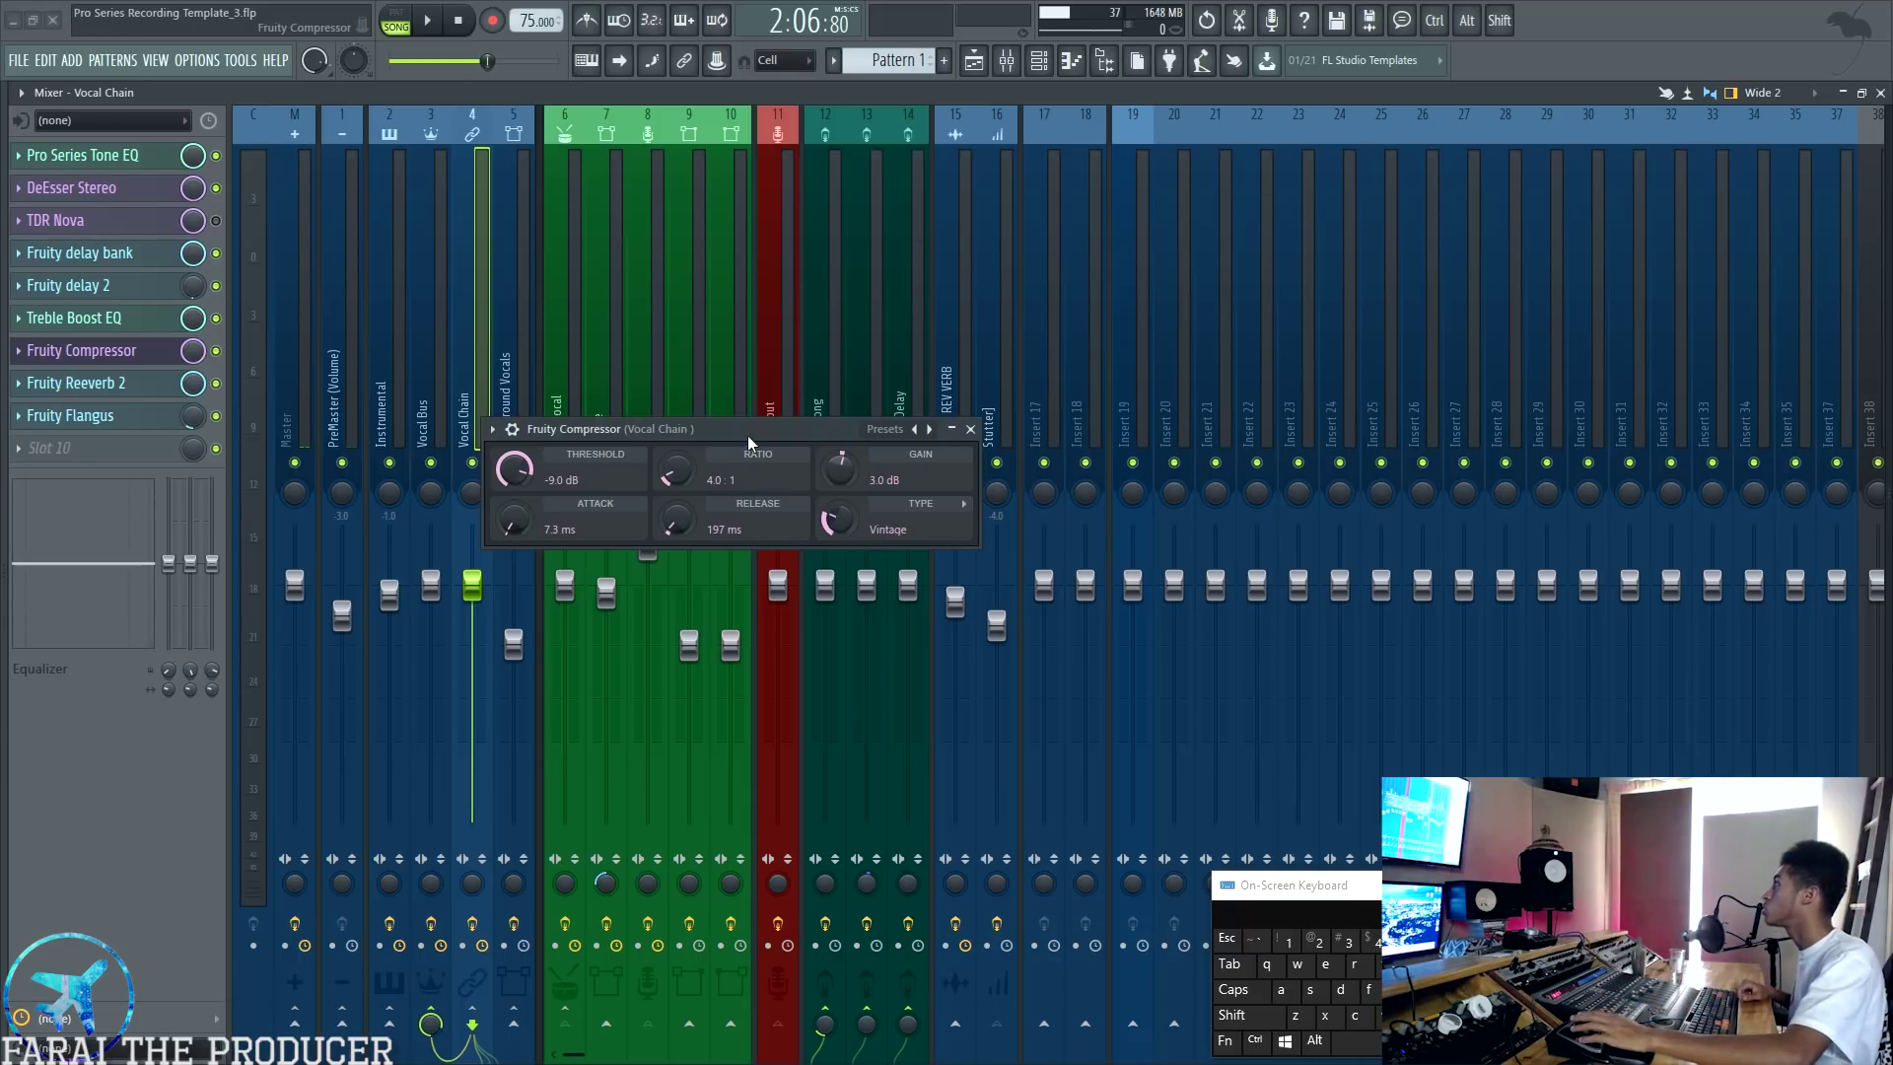
{"action": "left_click_drag", "start_coordinate": [748, 434], "coordinate": [836, 430]}
{"action": "left_click_drag", "start_coordinate": [701, 426], "coordinate": [726, 422]}
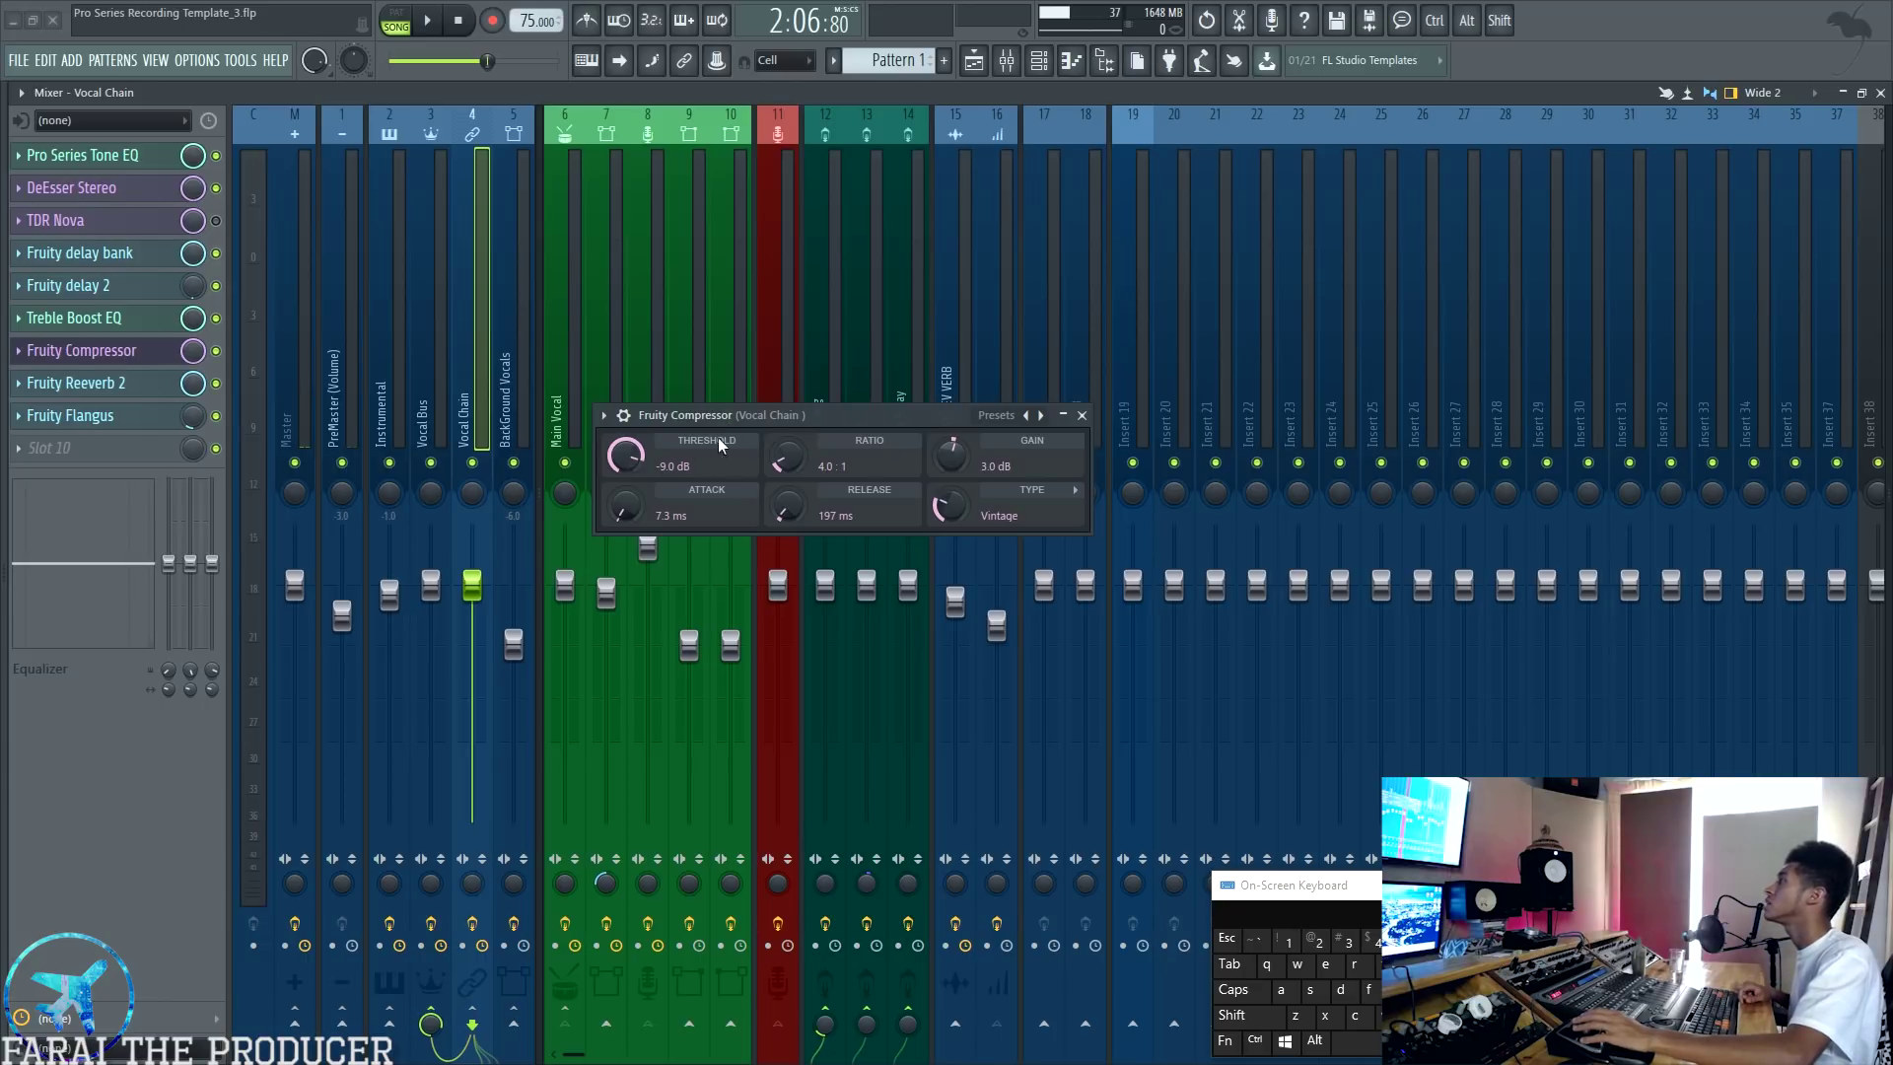
{"action": "left_click_drag", "start_coordinate": [716, 416], "coordinate": [701, 414]}
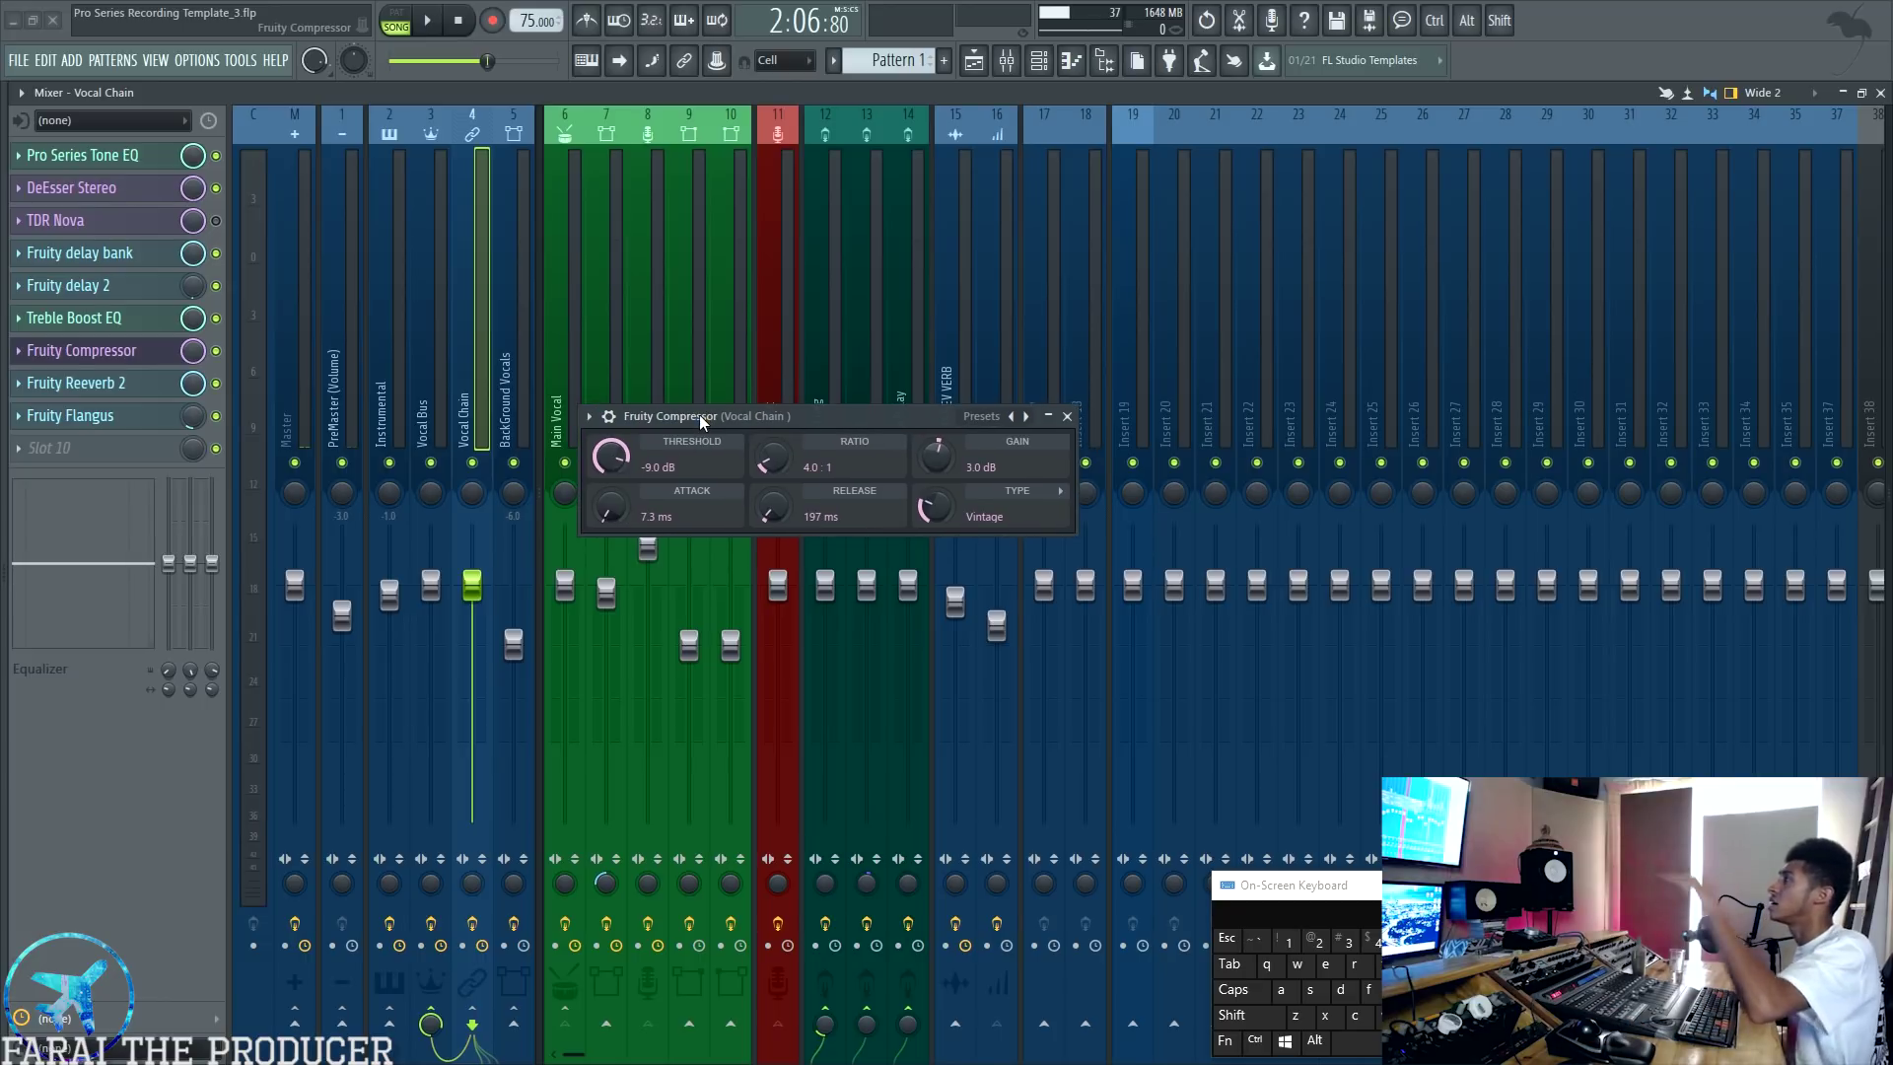
{"action": "left_click_drag", "start_coordinate": [700, 411], "coordinate": [695, 394]}
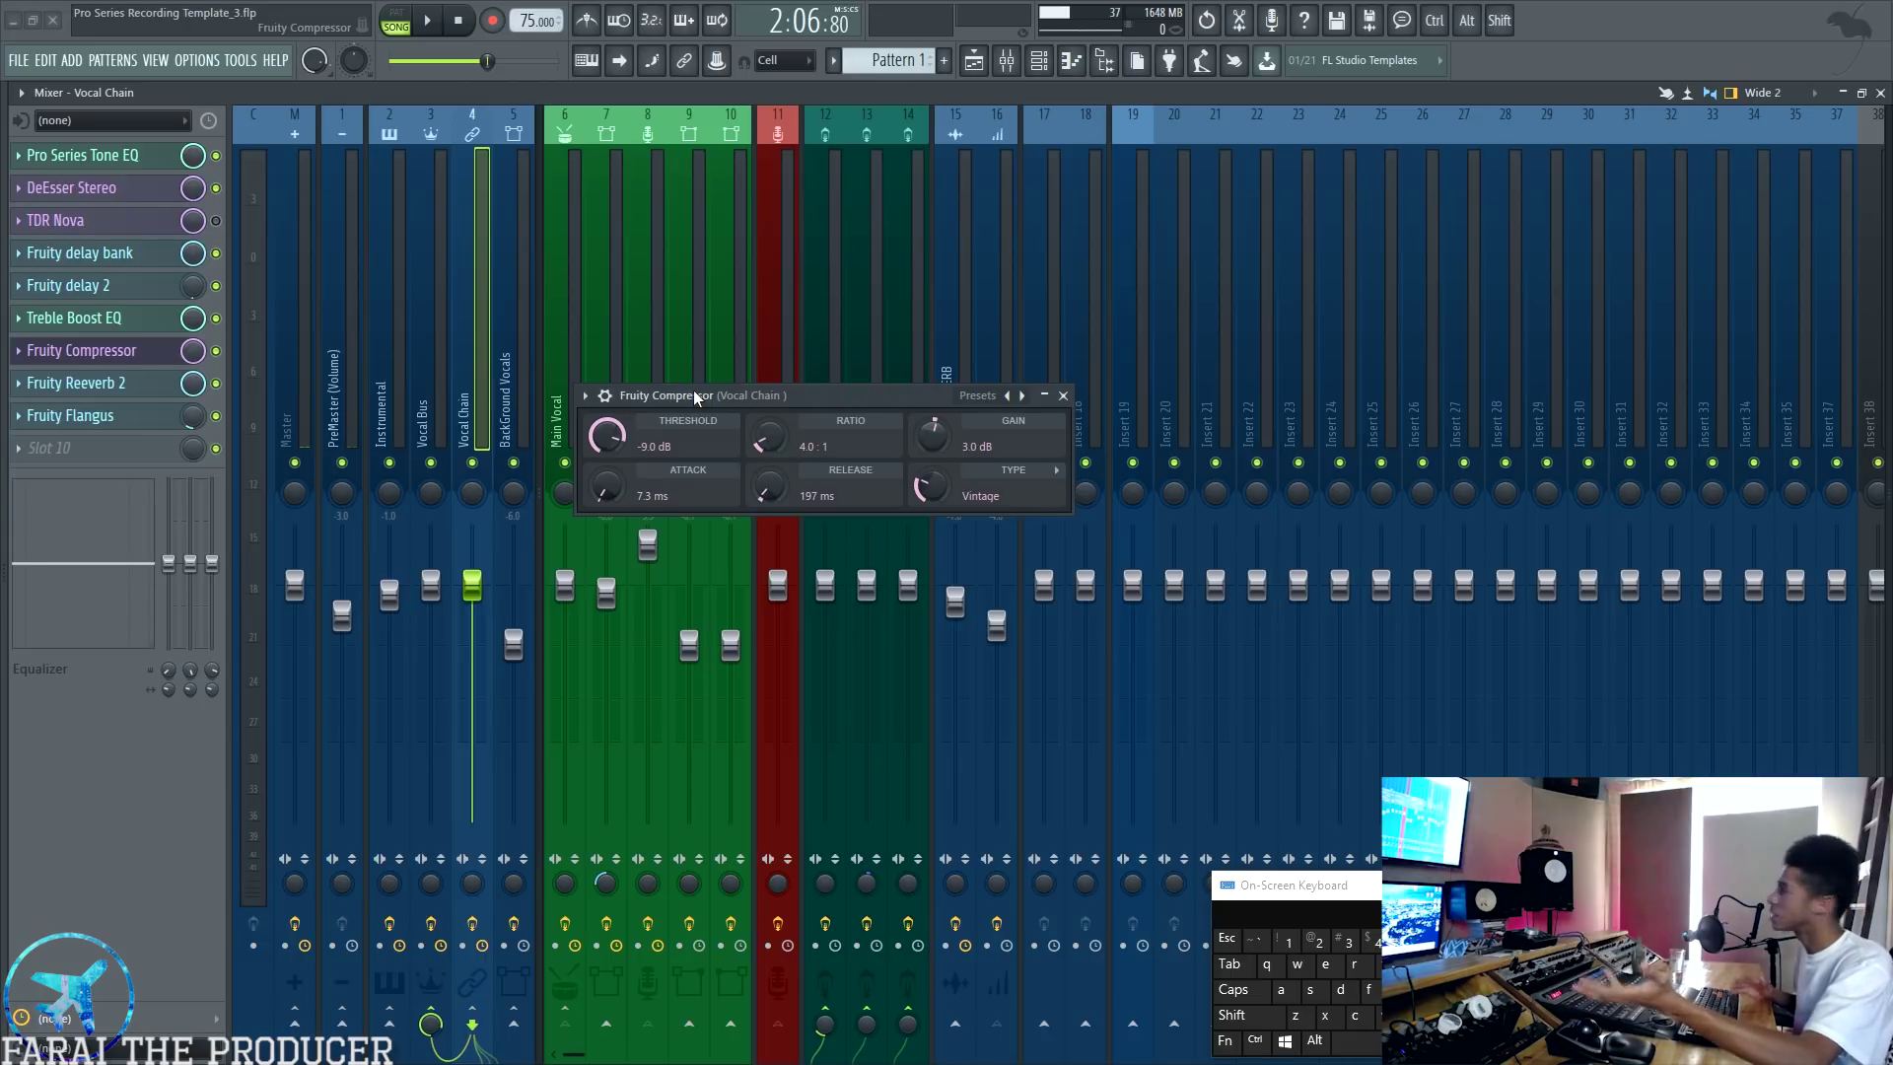
{"action": "left_click_drag", "start_coordinate": [694, 392], "coordinate": [681, 350]}
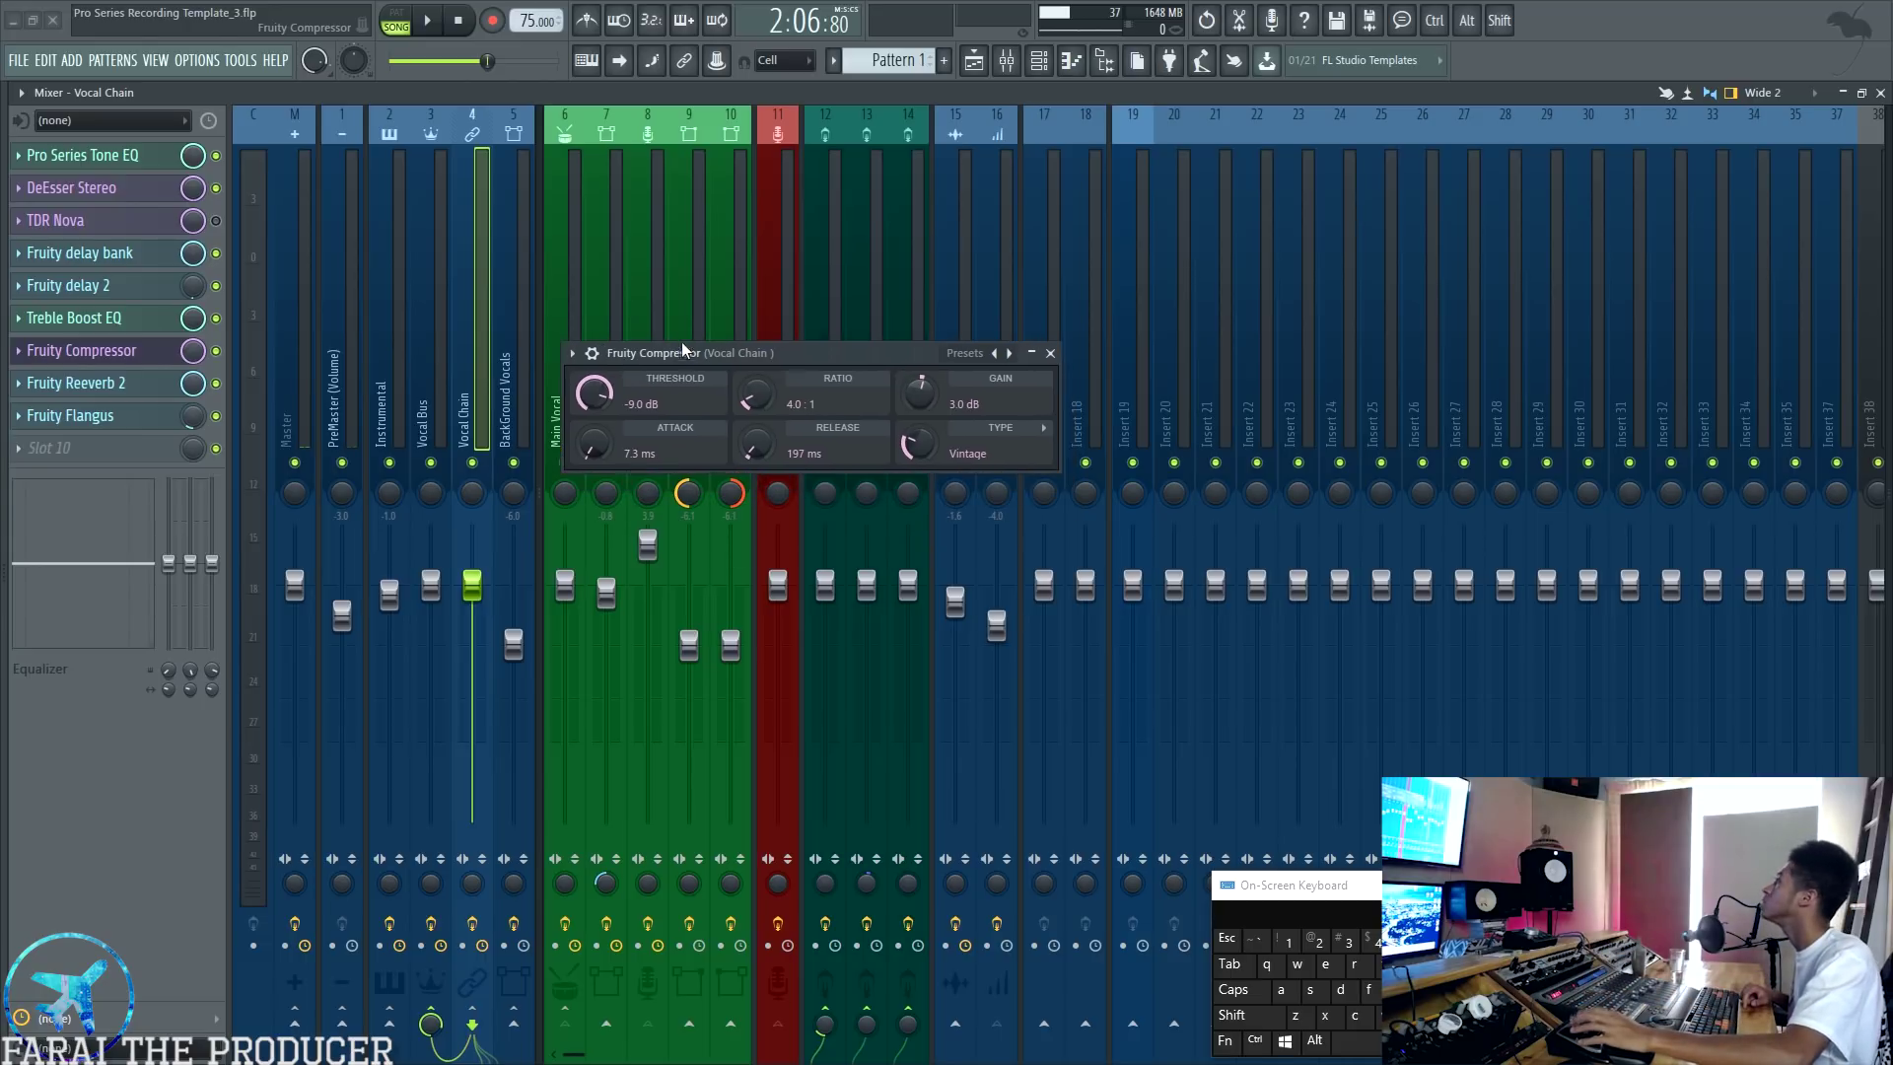
Step: Open Fruity Reeverb 2 below the compressor window and check its wet level and decay values
{"action": "left_click", "coordinate": [102, 385]}
{"action": "left_click_drag", "start_coordinate": [915, 380], "coordinate": [836, 495]}
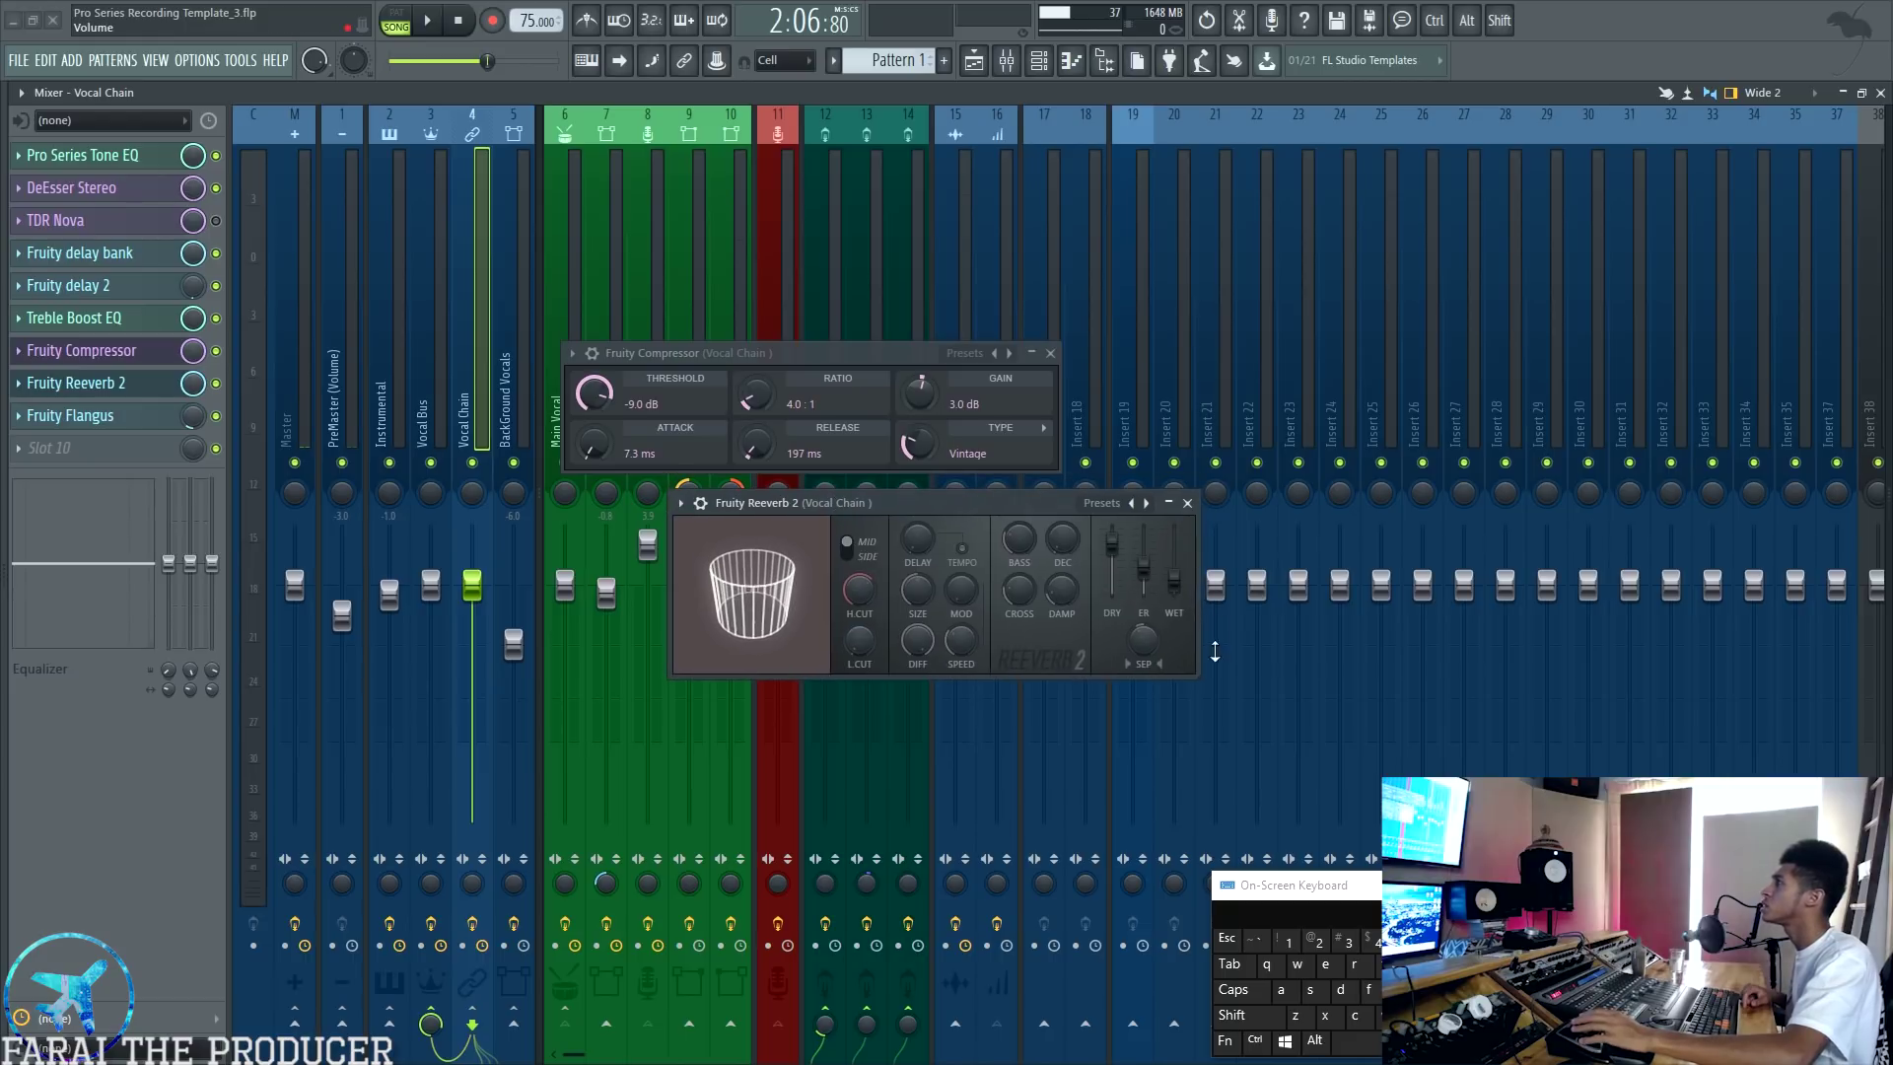
{"action": "right_click", "coordinate": [1174, 584]}
{"action": "left_click", "coordinate": [1239, 803]}
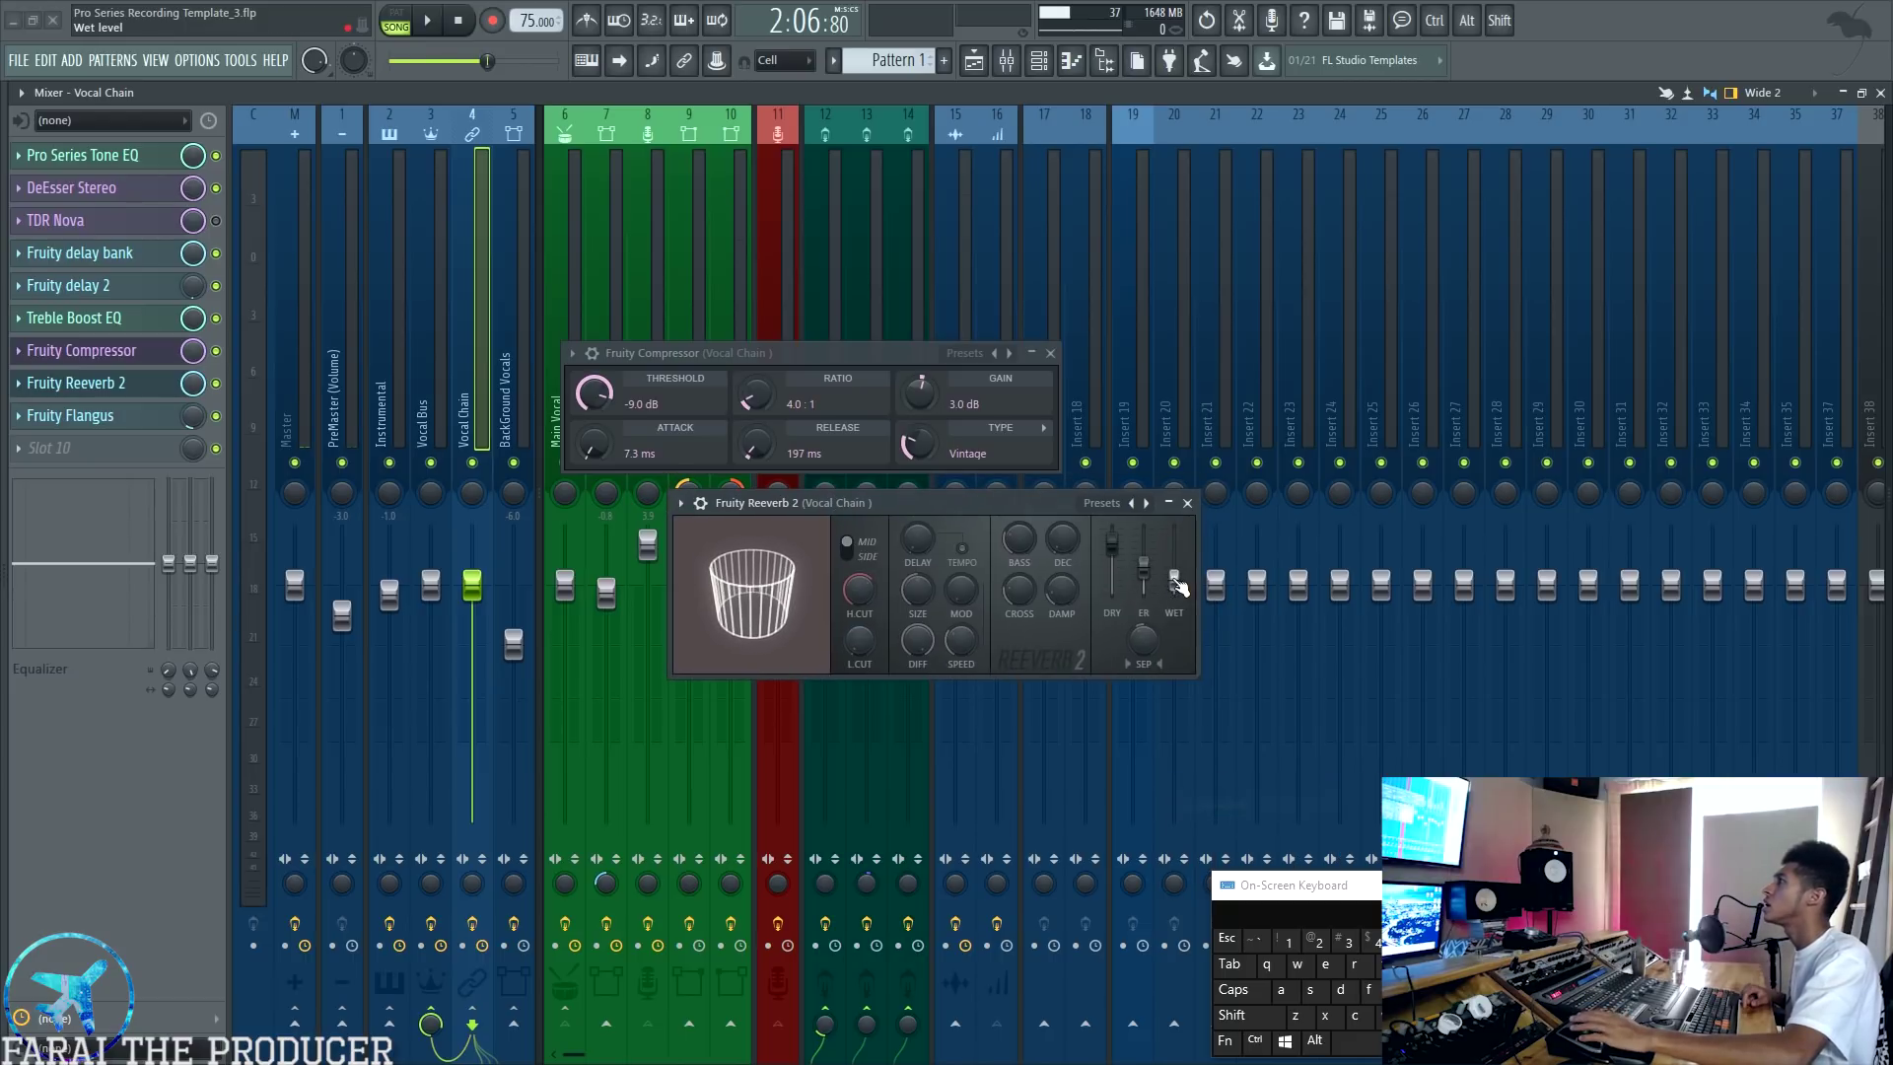
{"action": "right_click", "coordinate": [1175, 580]}
{"action": "left_click", "coordinate": [1038, 647]}
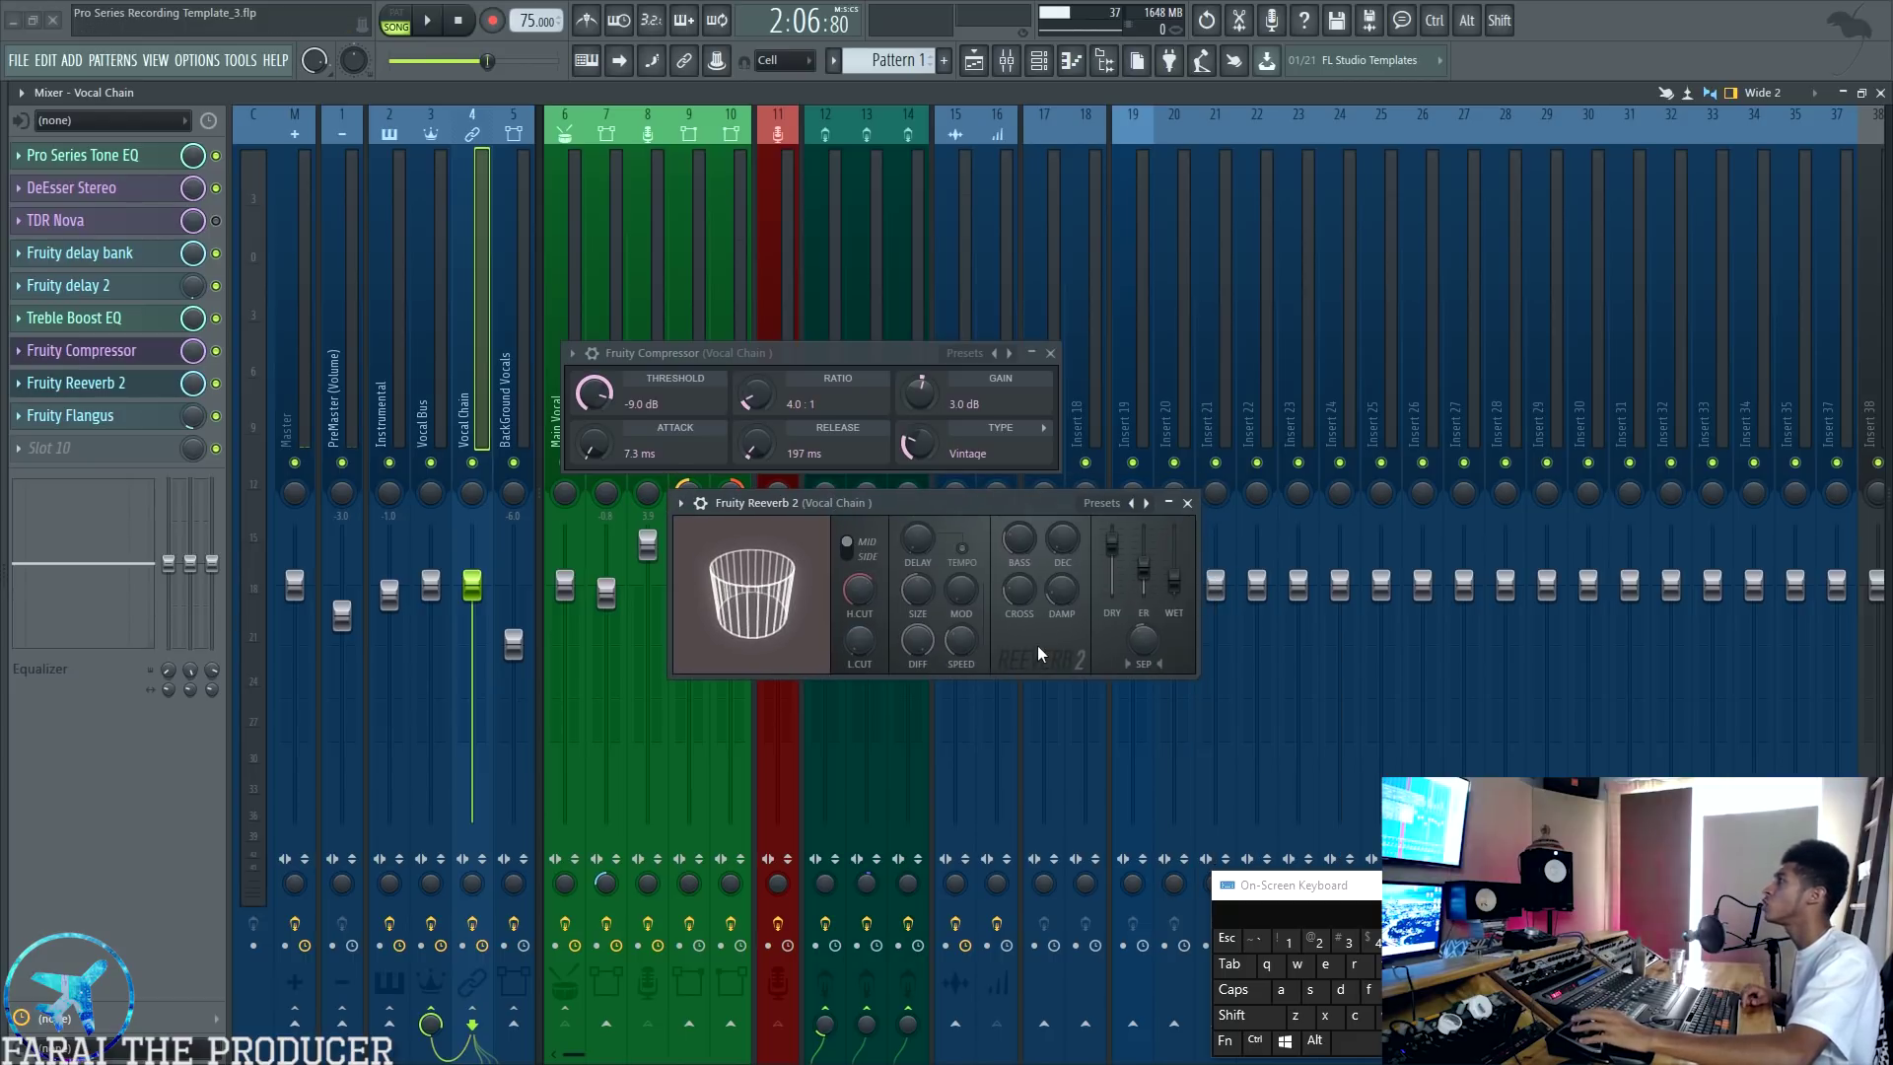
{"action": "right_click", "coordinate": [1063, 540]}
{"action": "left_click", "coordinate": [1121, 754]}
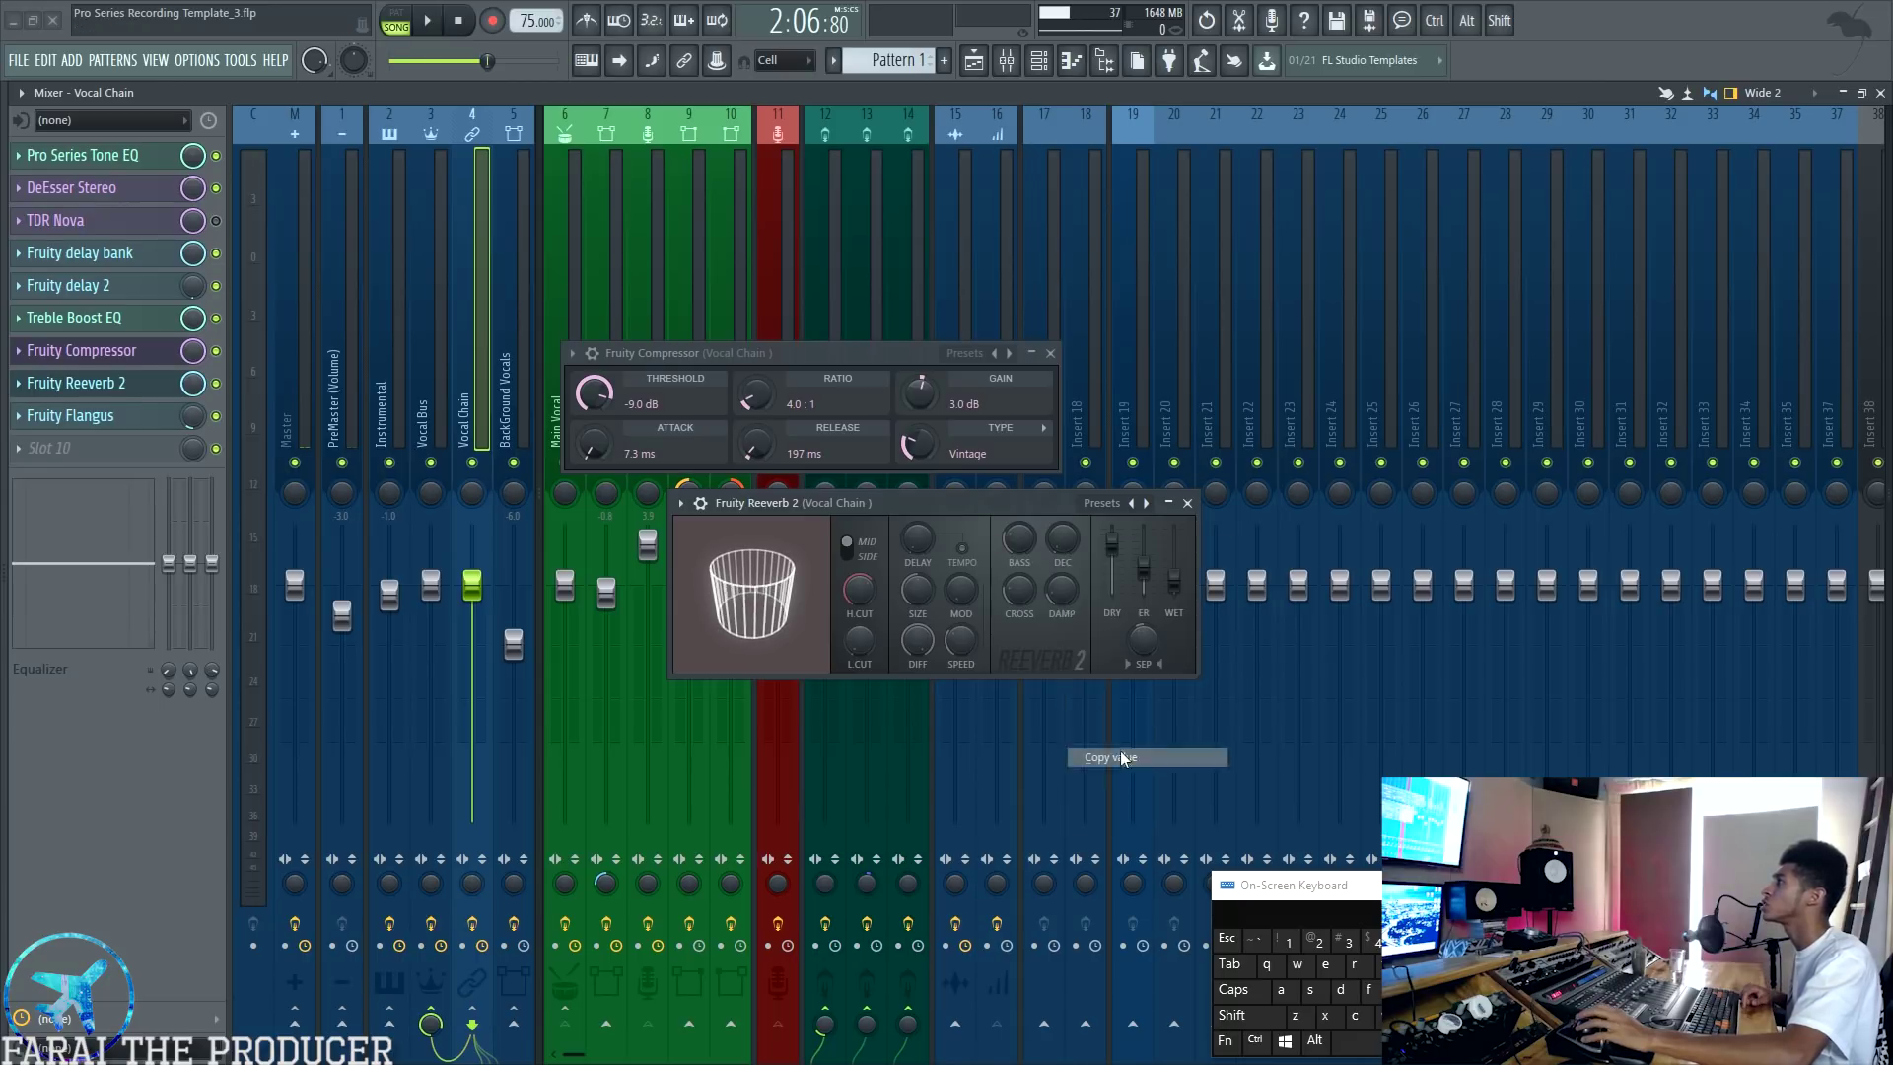
{"action": "right_click", "coordinate": [1047, 548]}
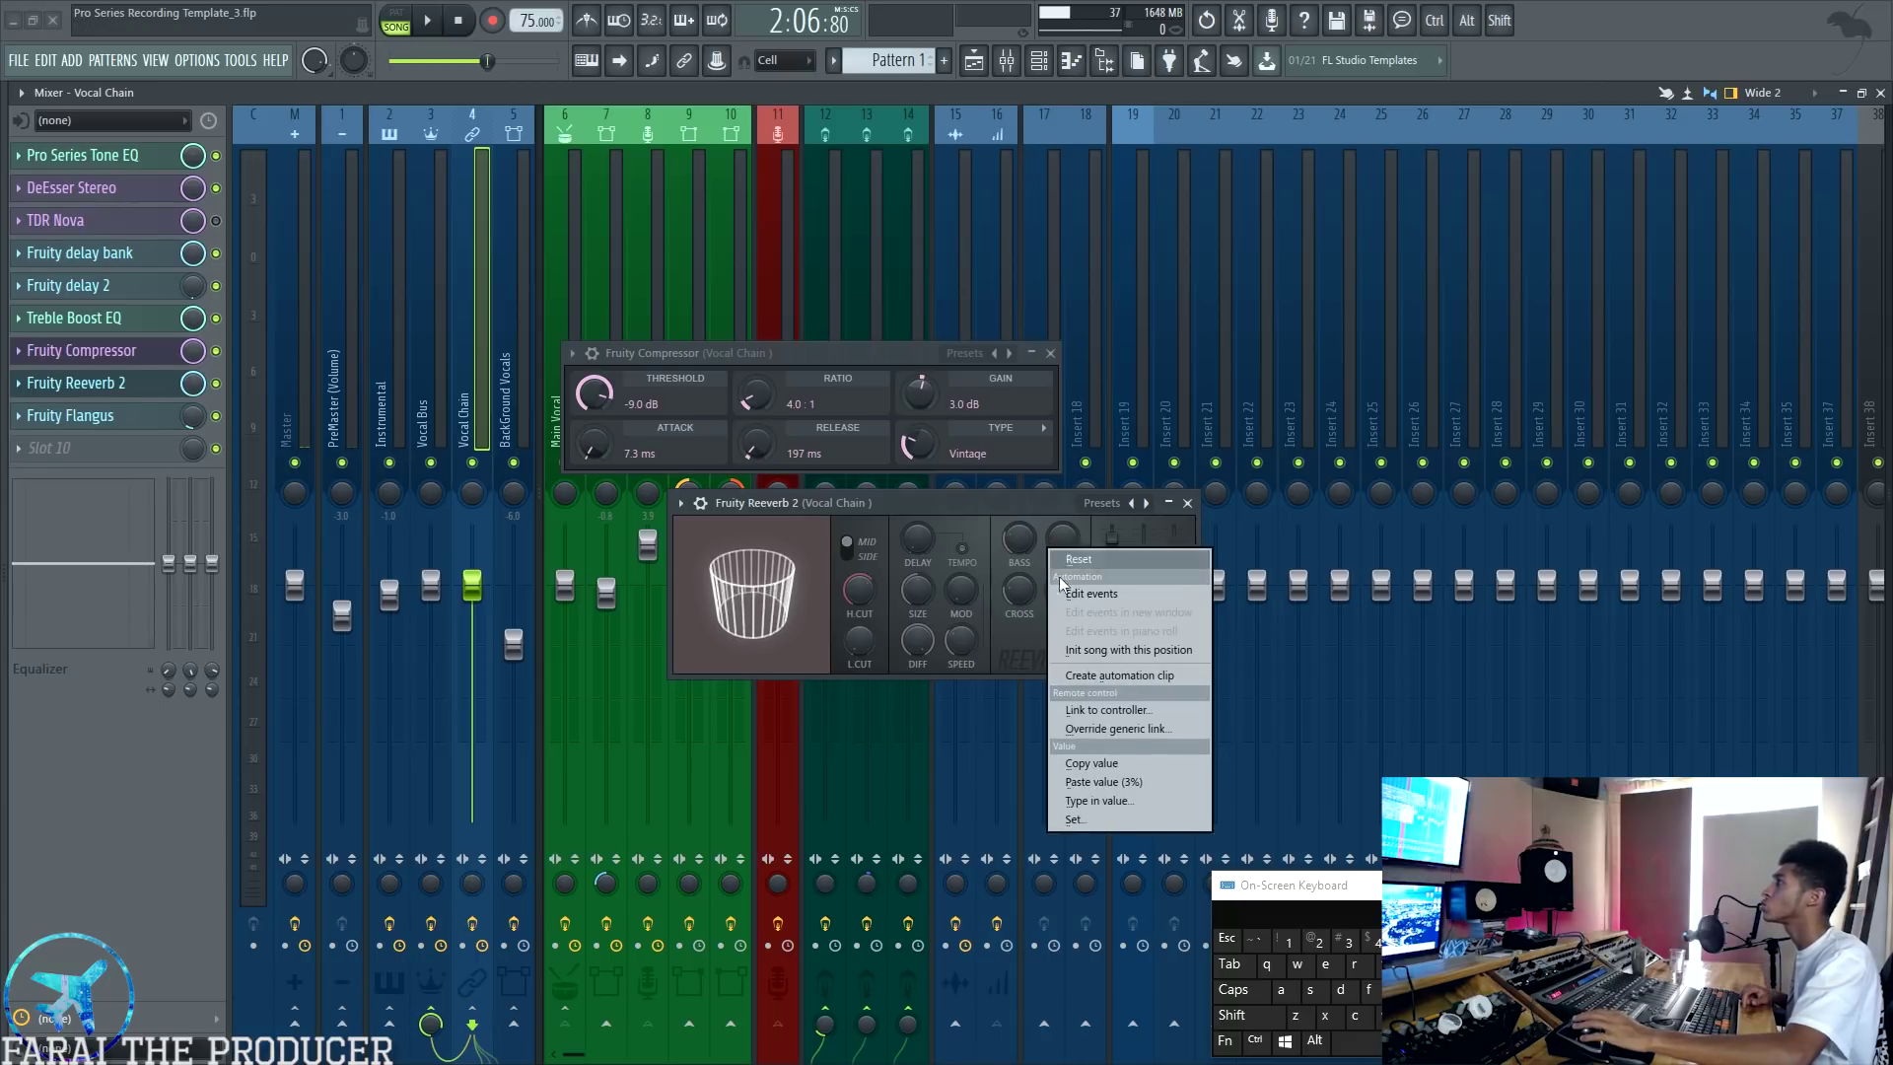
{"action": "left_click", "coordinate": [1026, 660]}
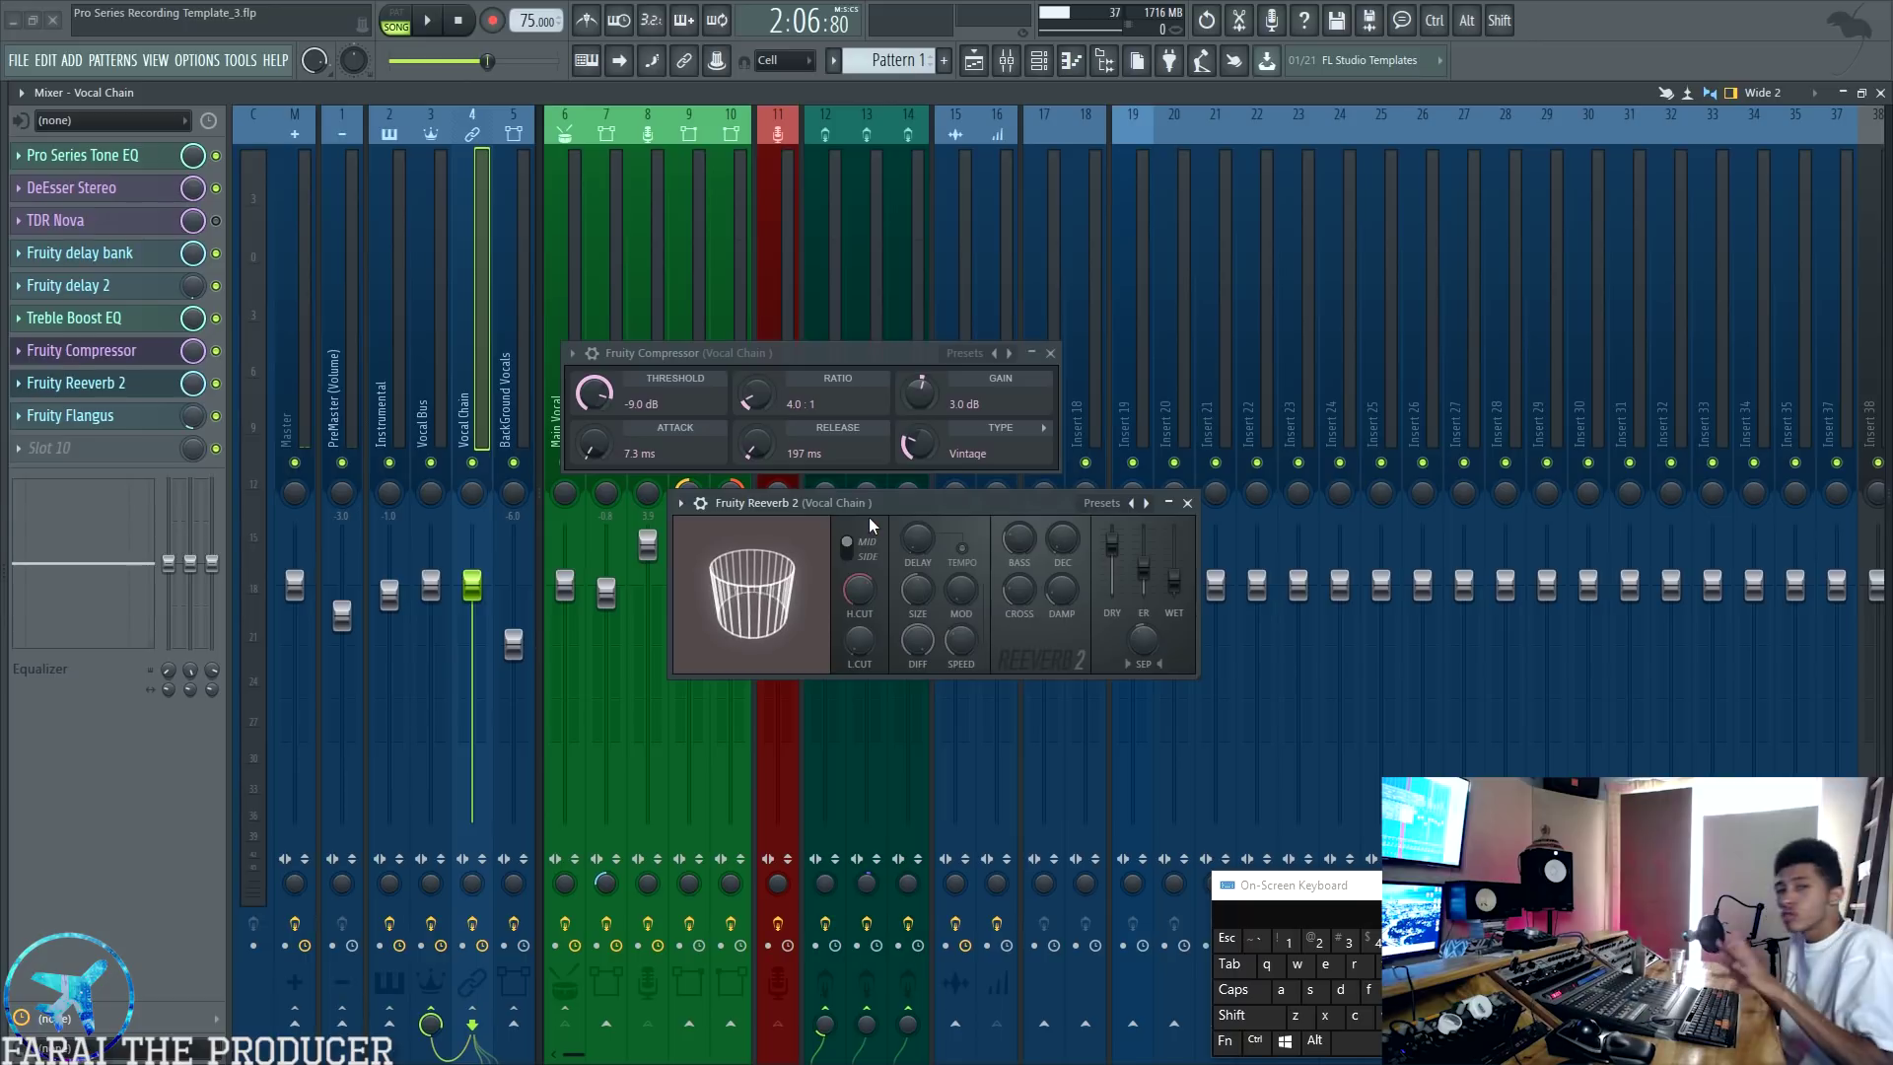
Step: Briefly revisit Fruity delay bank and close the Fruity Reeverb 2 and Fruity Compressor windows
{"action": "left_click", "coordinate": [99, 255]}
{"action": "left_click", "coordinate": [112, 268]}
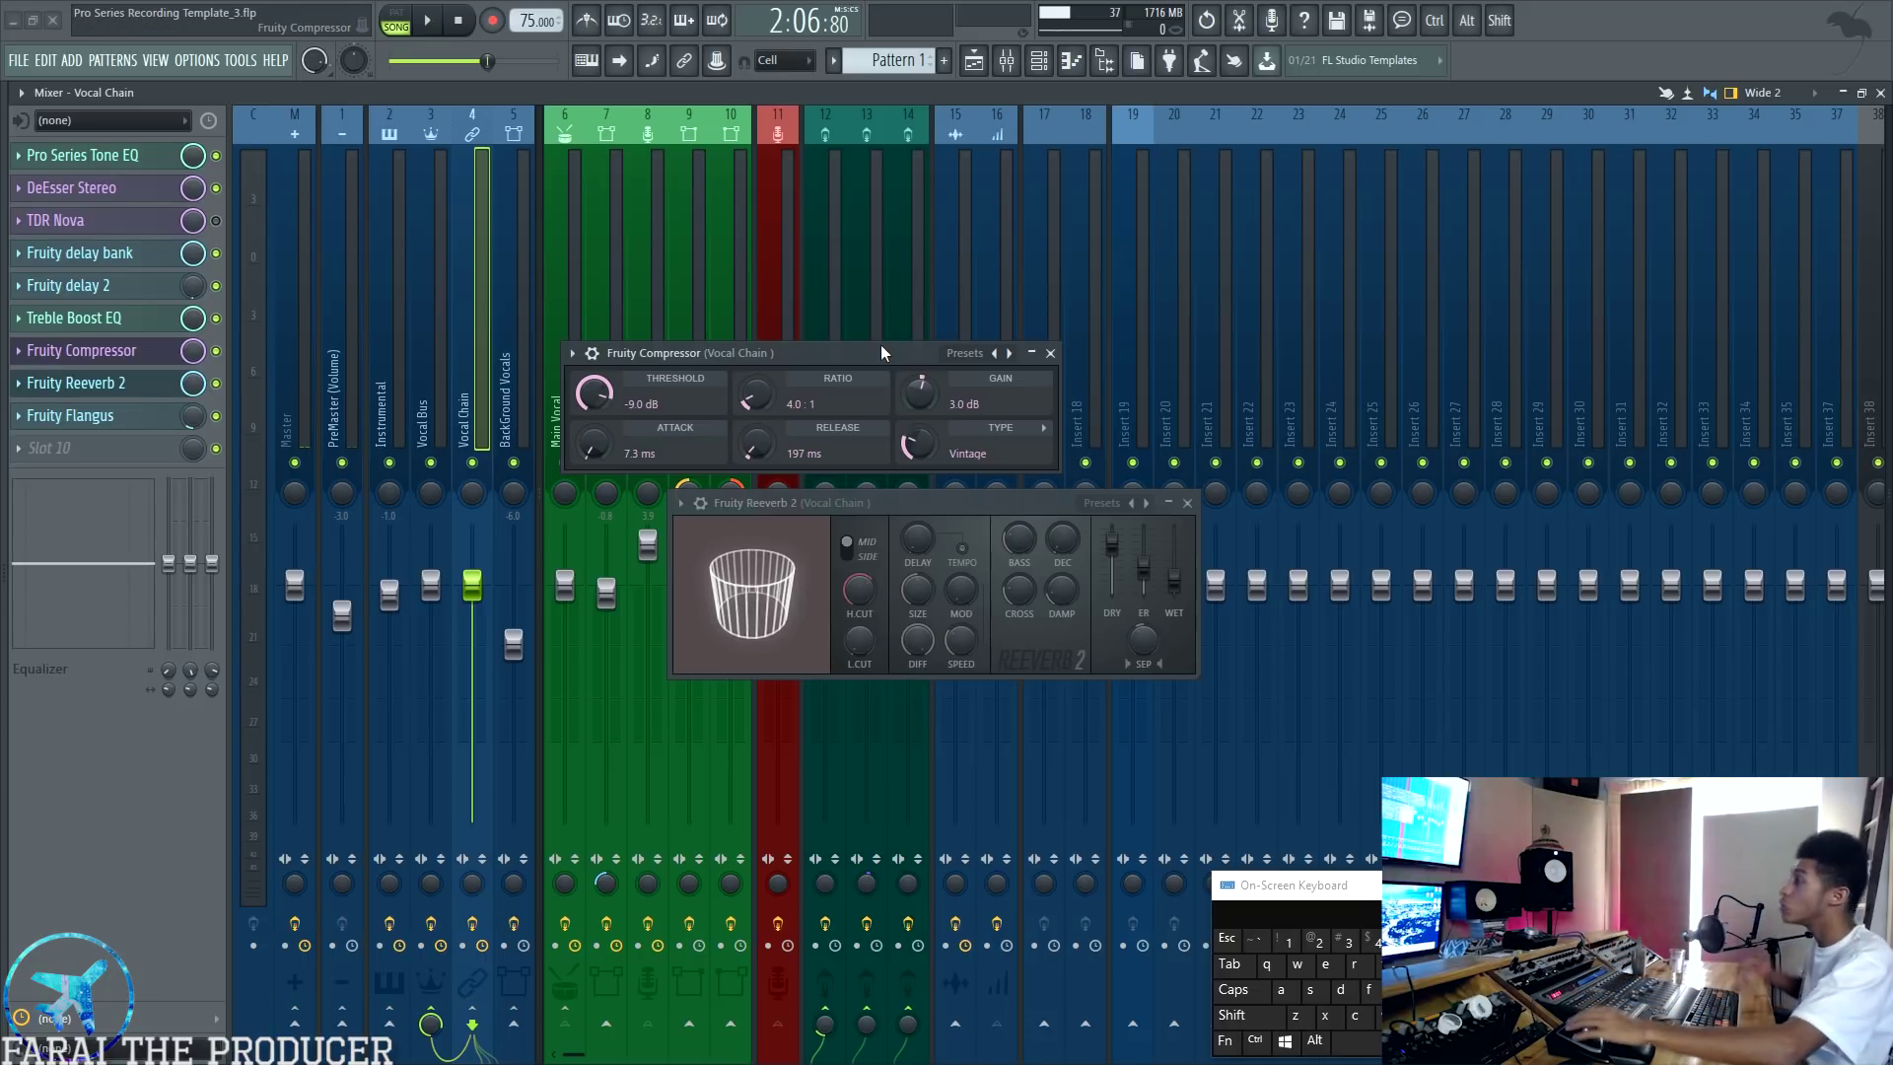
{"action": "left_click", "coordinate": [1188, 502]}
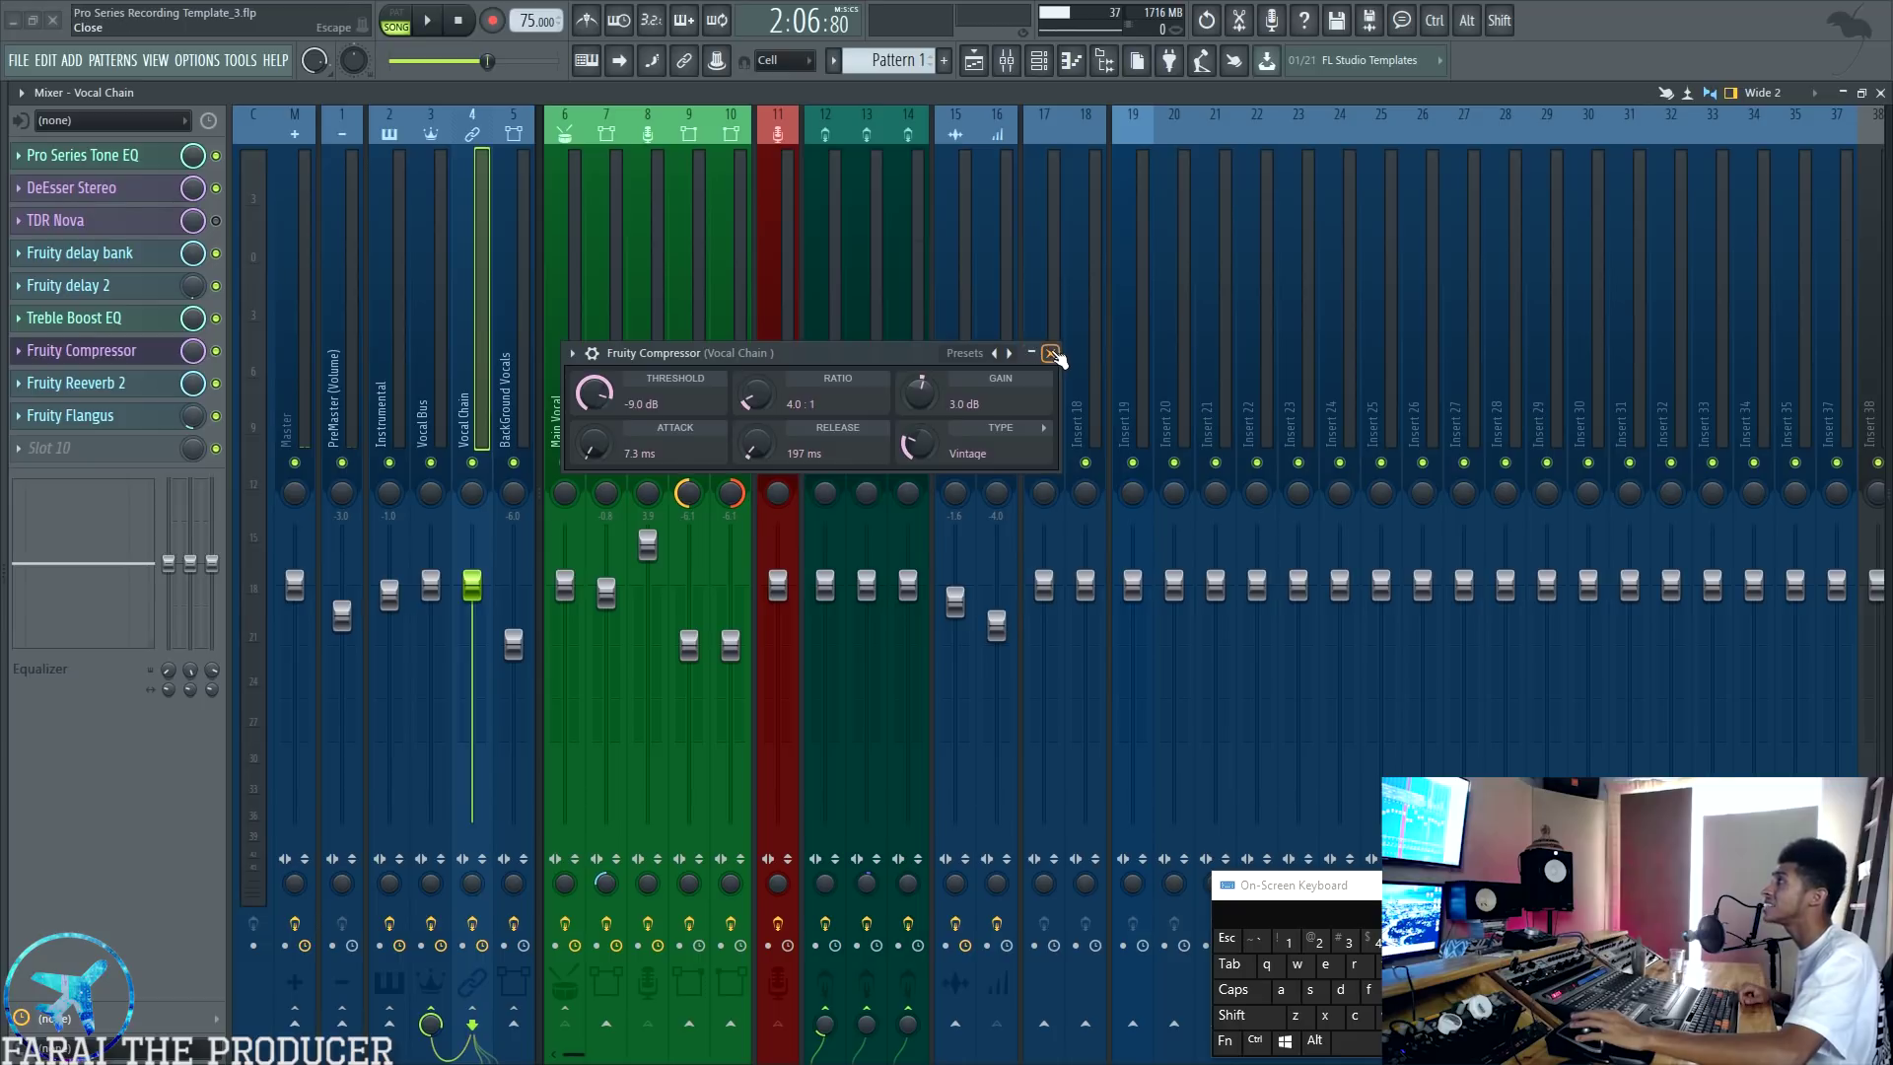
{"action": "left_click", "coordinate": [1052, 353]}
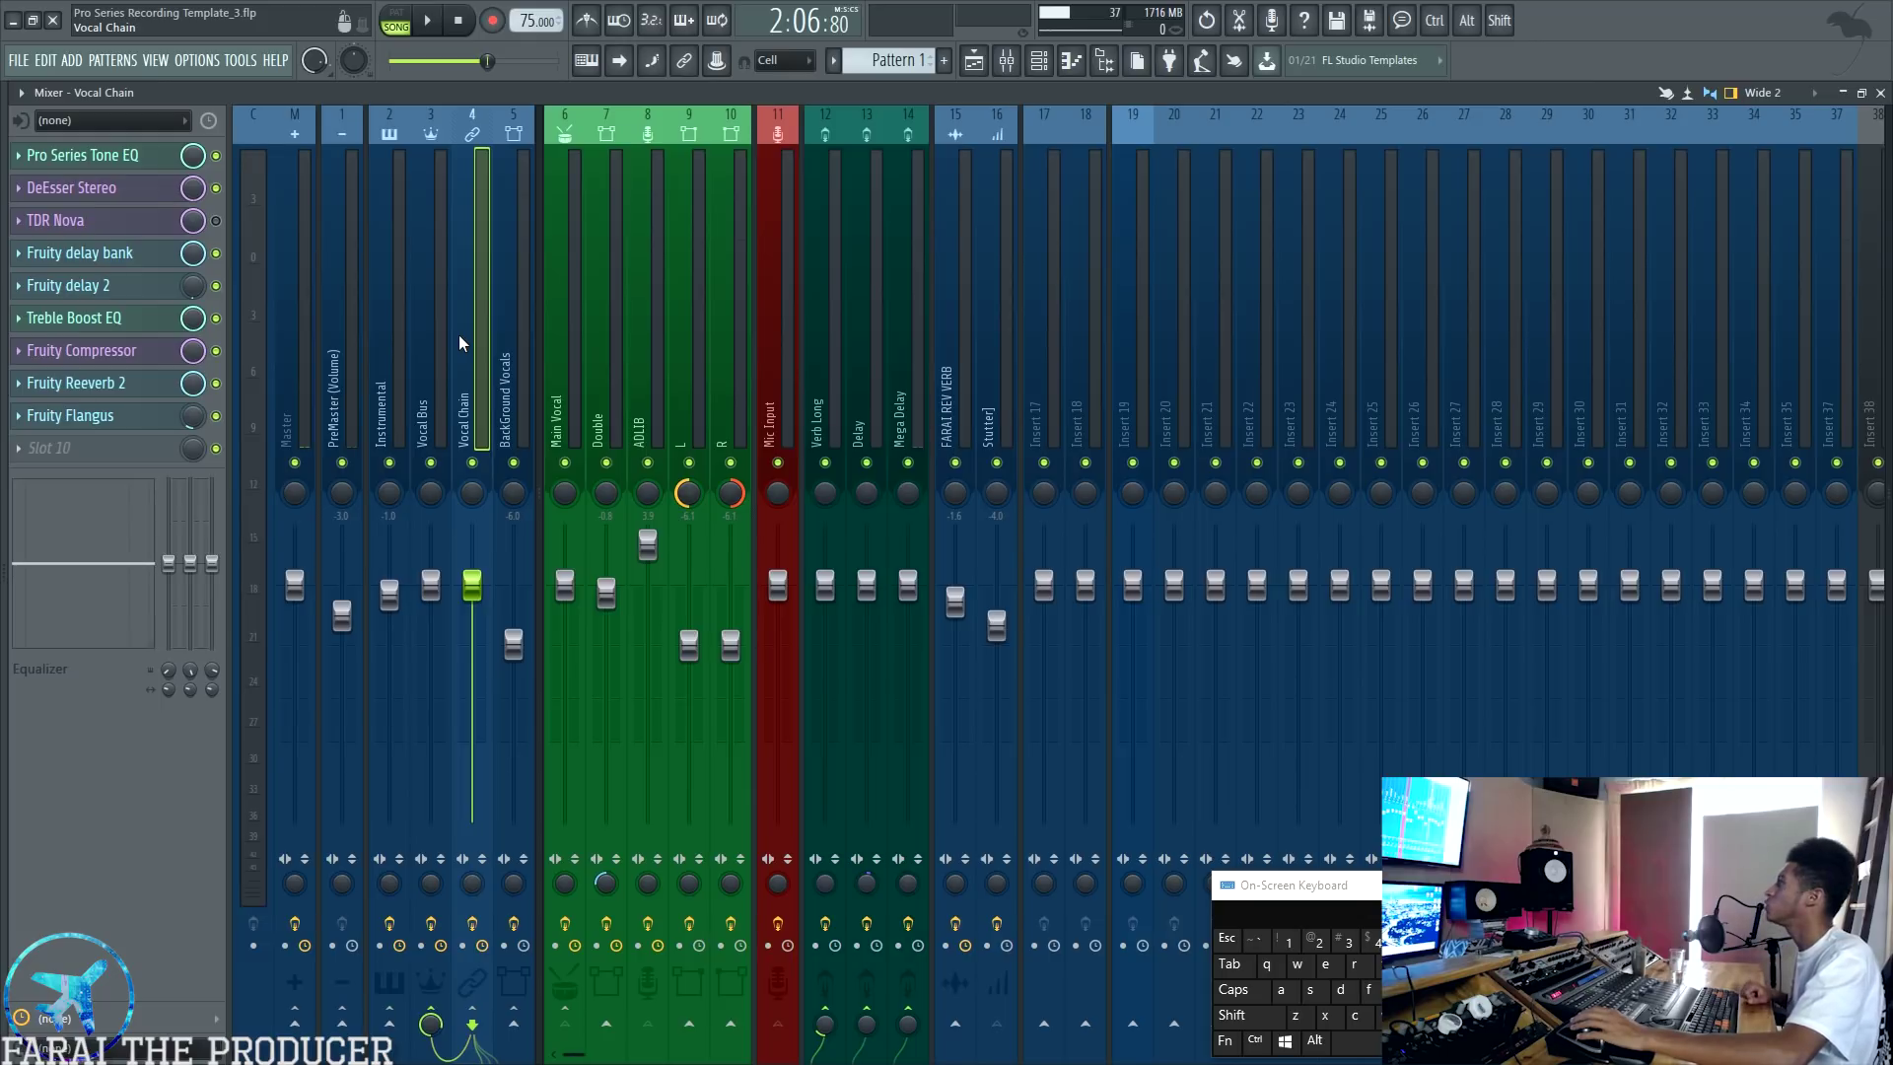
Step: Open Fruity Flangus on the Vocal Chain track and reposition its window to review its settings
{"action": "left_click", "coordinate": [128, 422]}
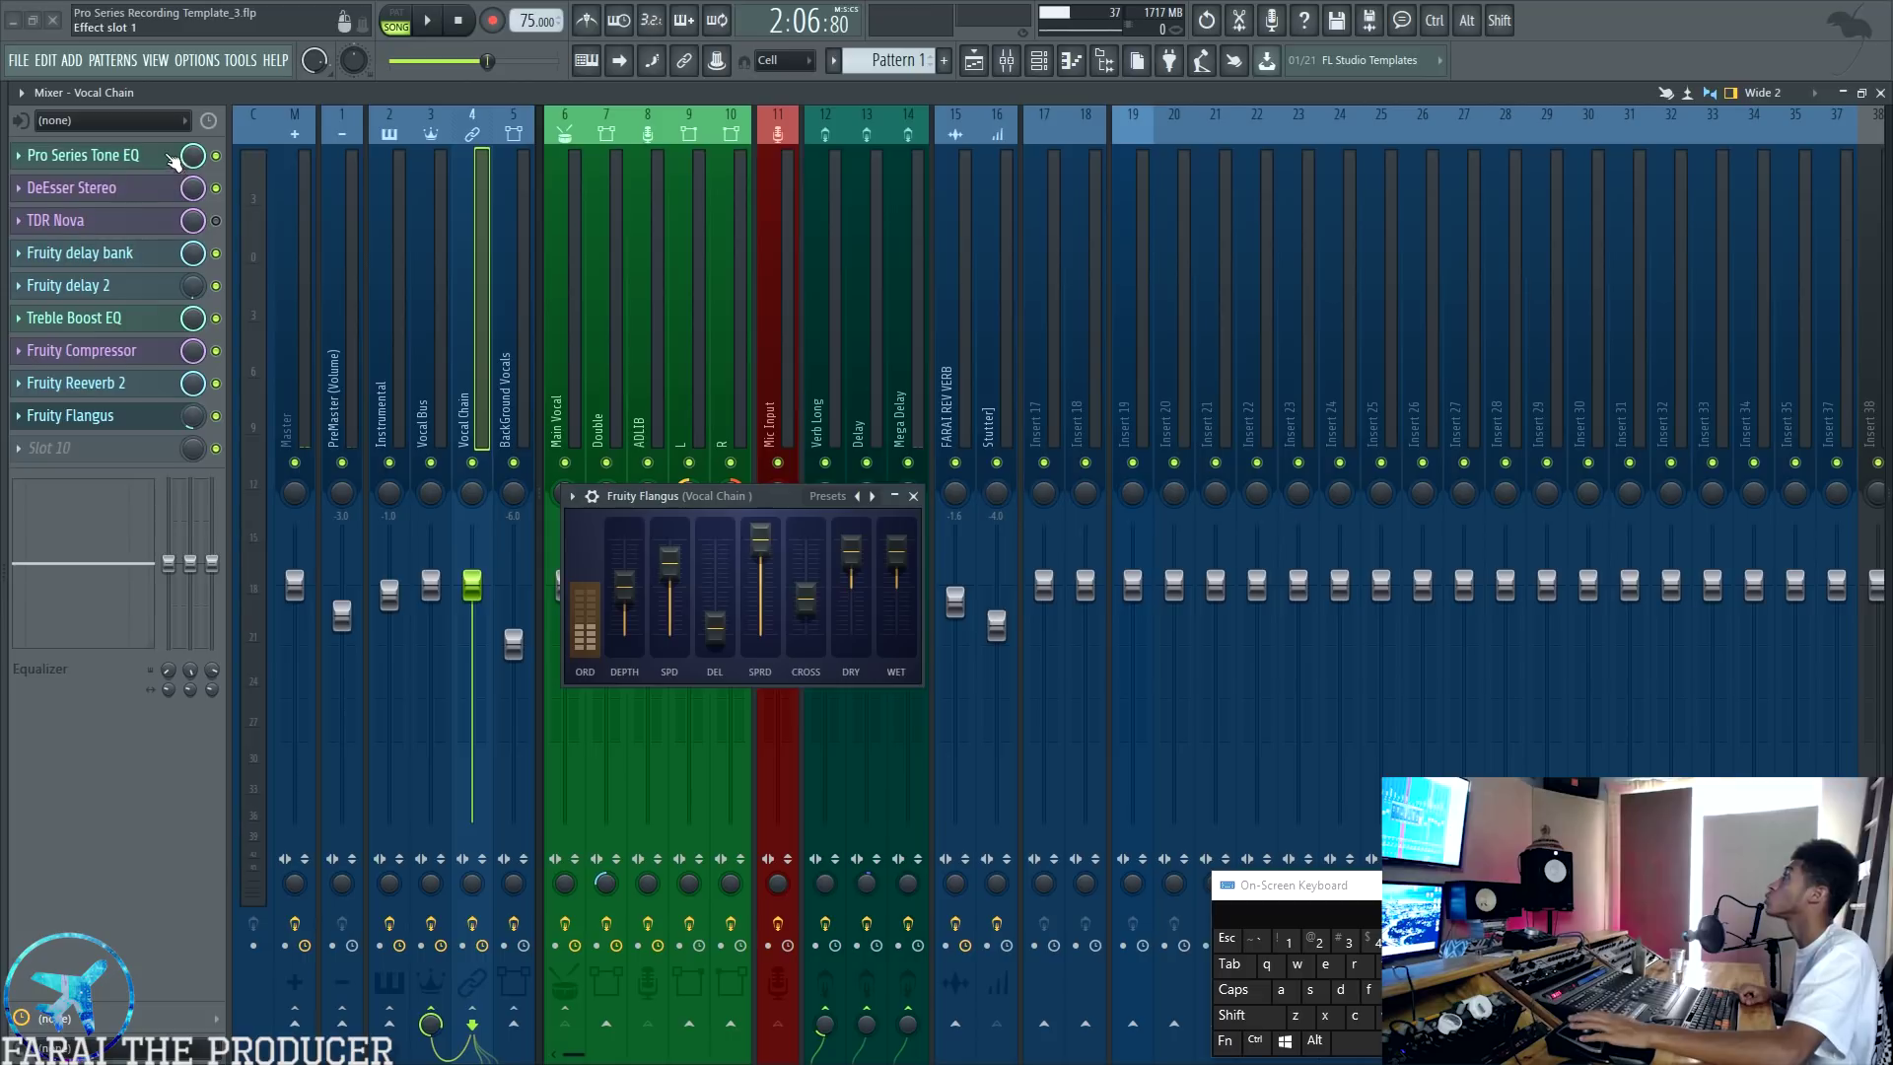
{"action": "left_click_drag", "start_coordinate": [696, 495], "coordinate": [714, 448]}
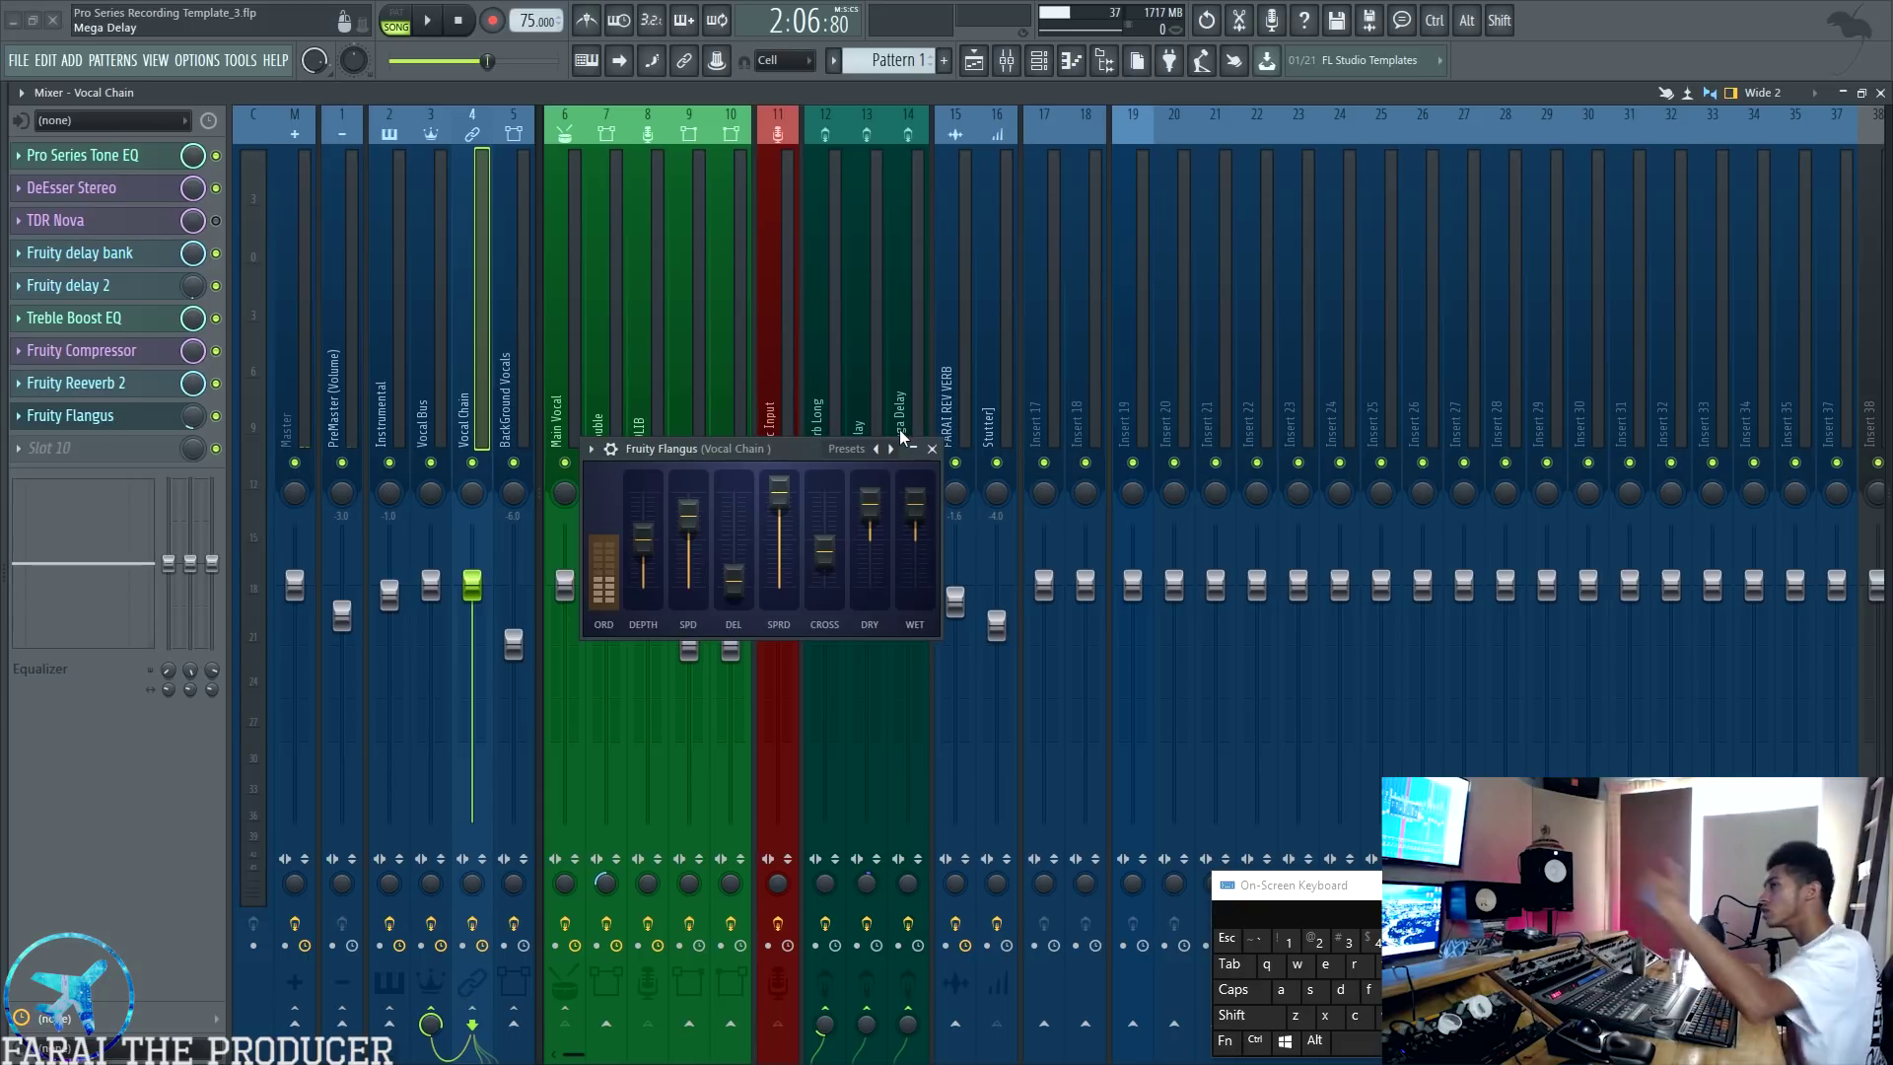
Step: Close Fruity Flangus, then open Mid-Side EQ on the Vocal Bus track and examine its upper Fruity Parametric EQ 2
{"action": "left_click", "coordinate": [932, 448]}
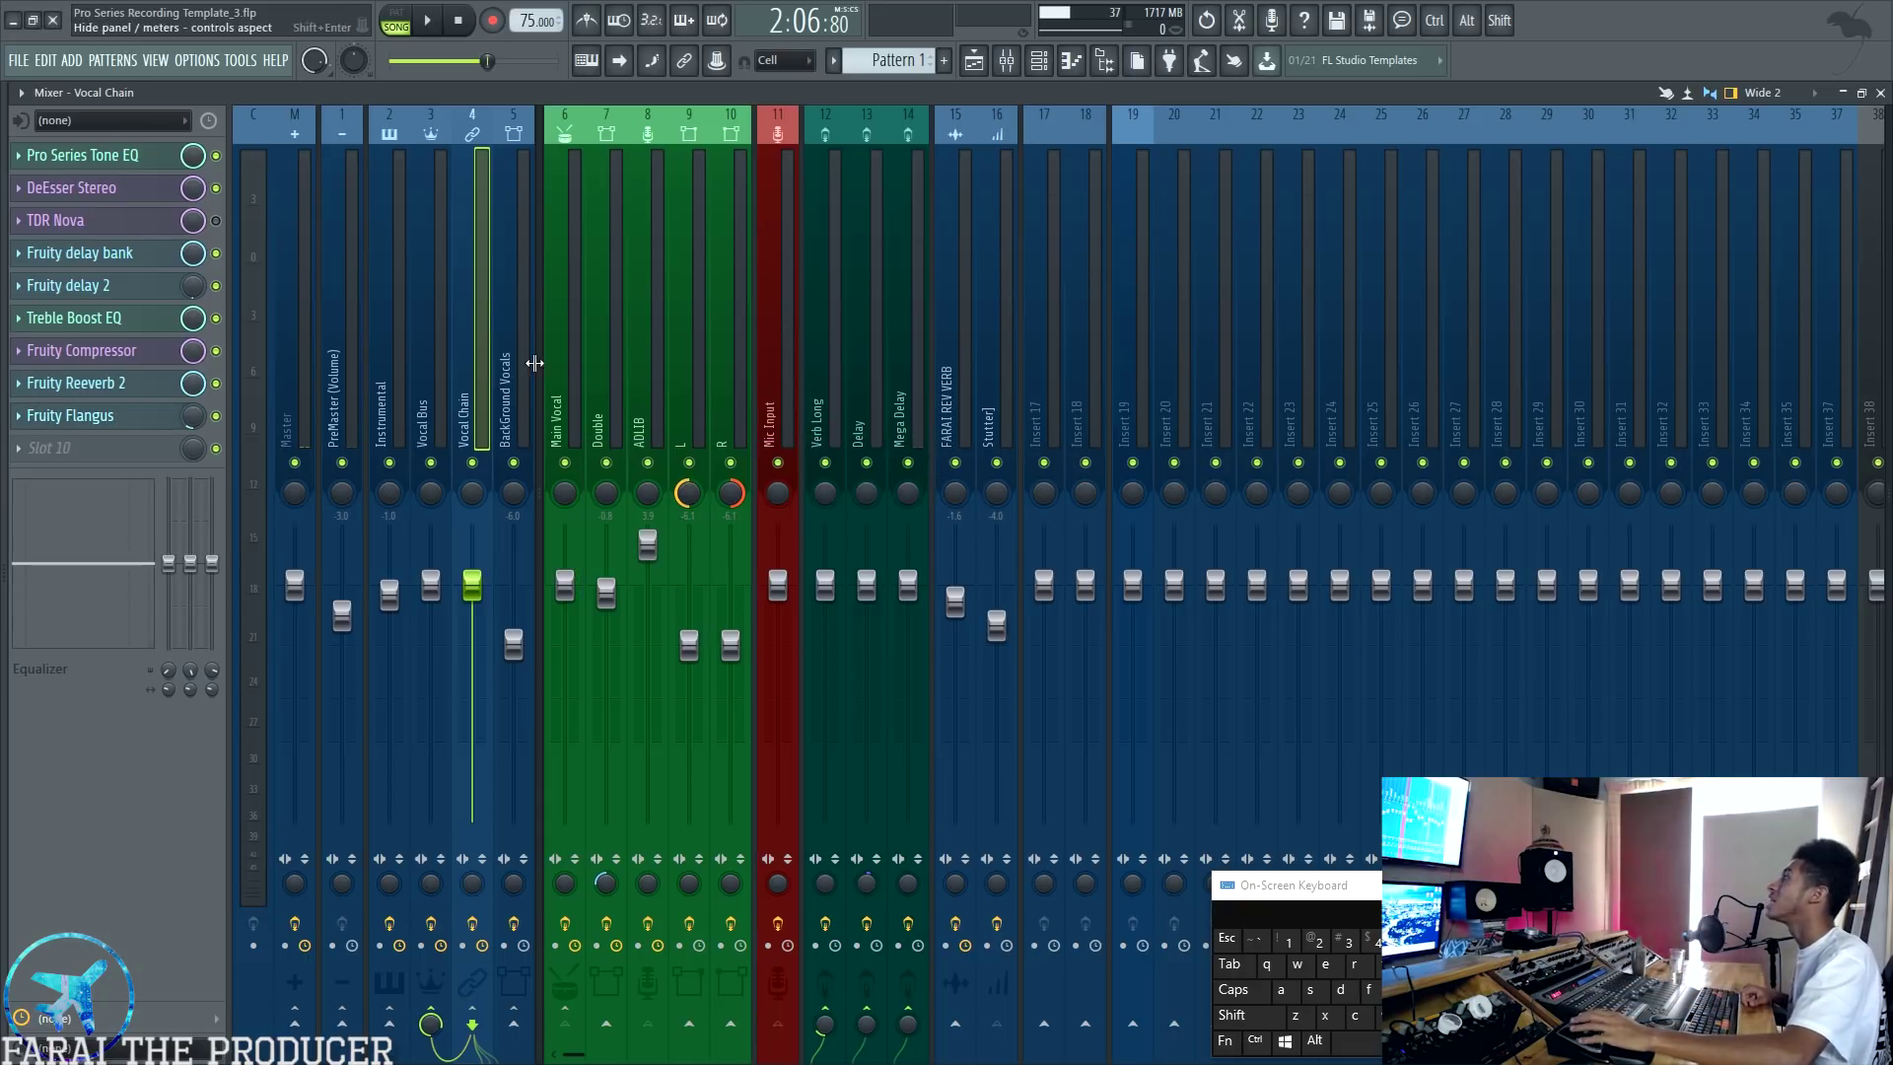
{"action": "left_click", "coordinate": [442, 351]}
{"action": "left_click", "coordinate": [173, 188]}
{"action": "left_click_drag", "start_coordinate": [651, 625], "coordinate": [862, 316]}
{"action": "left_click", "coordinate": [850, 399]}
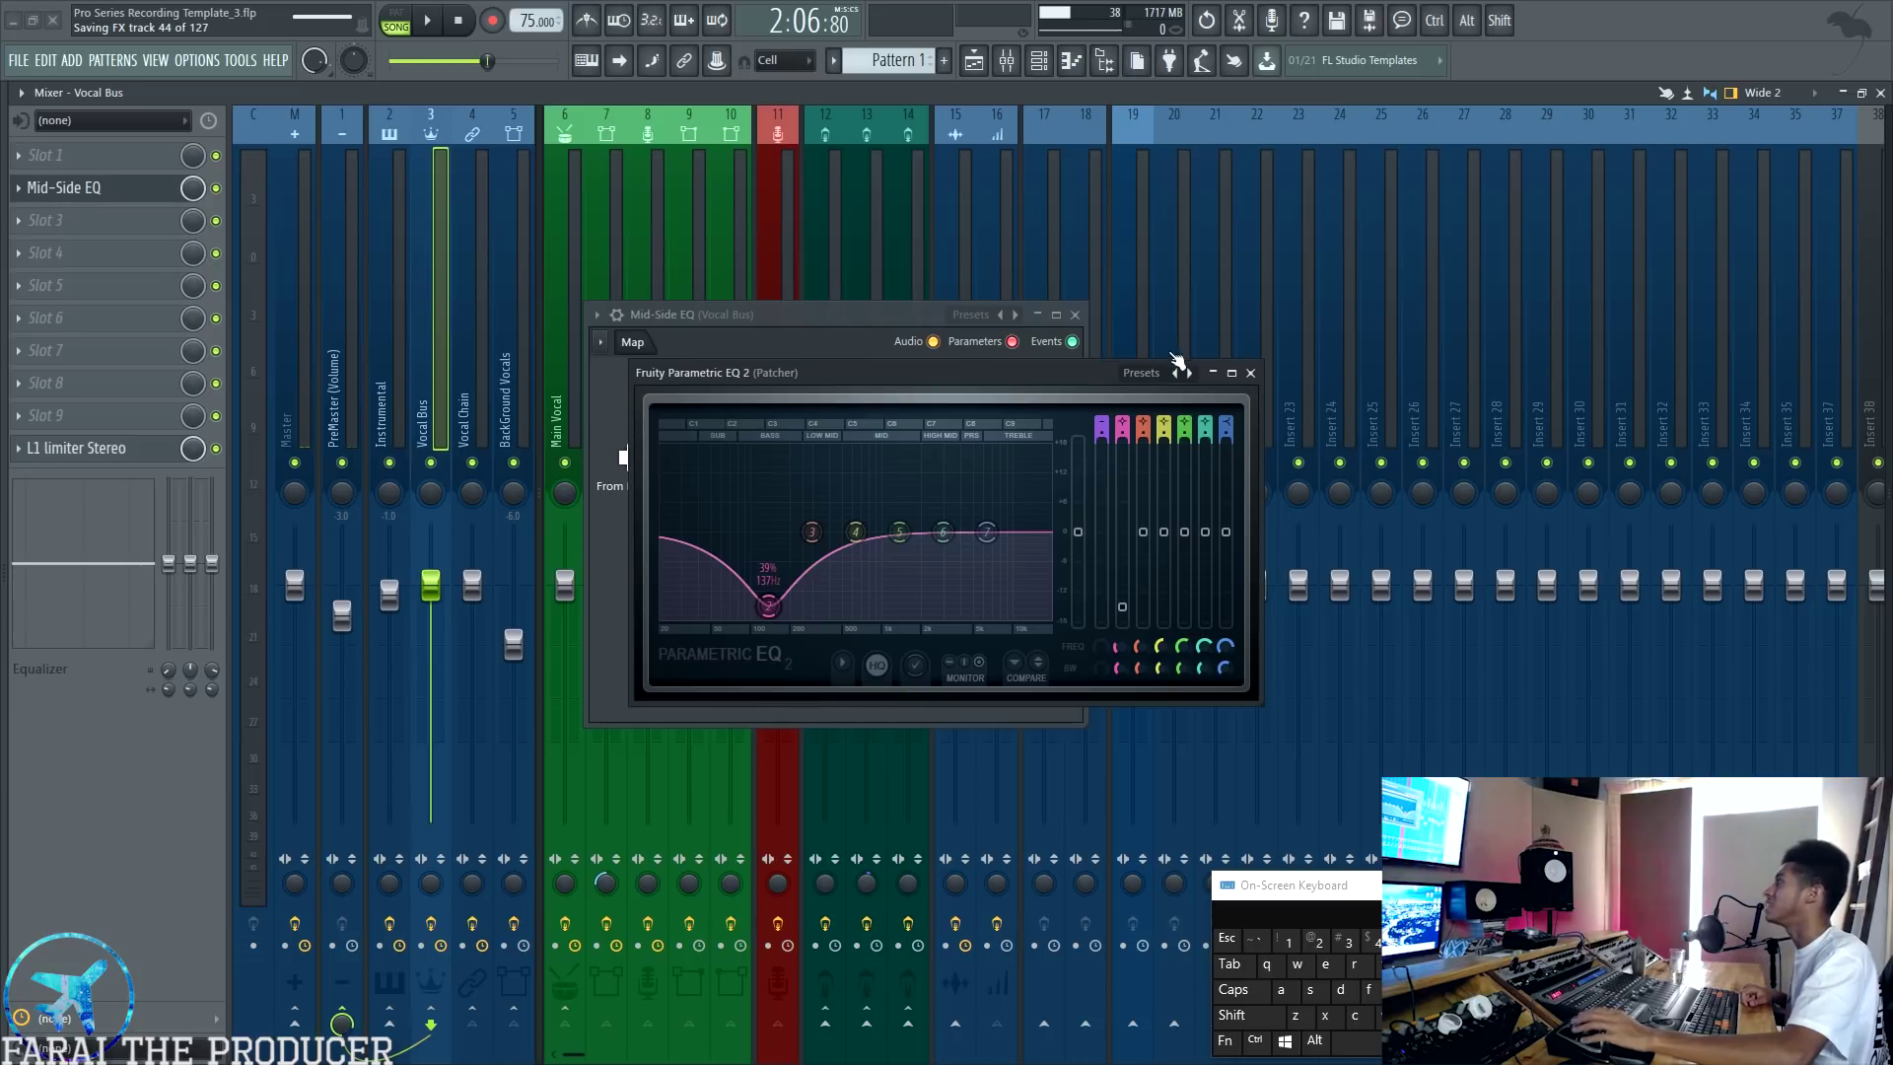
{"action": "left_click", "coordinate": [1250, 372]}
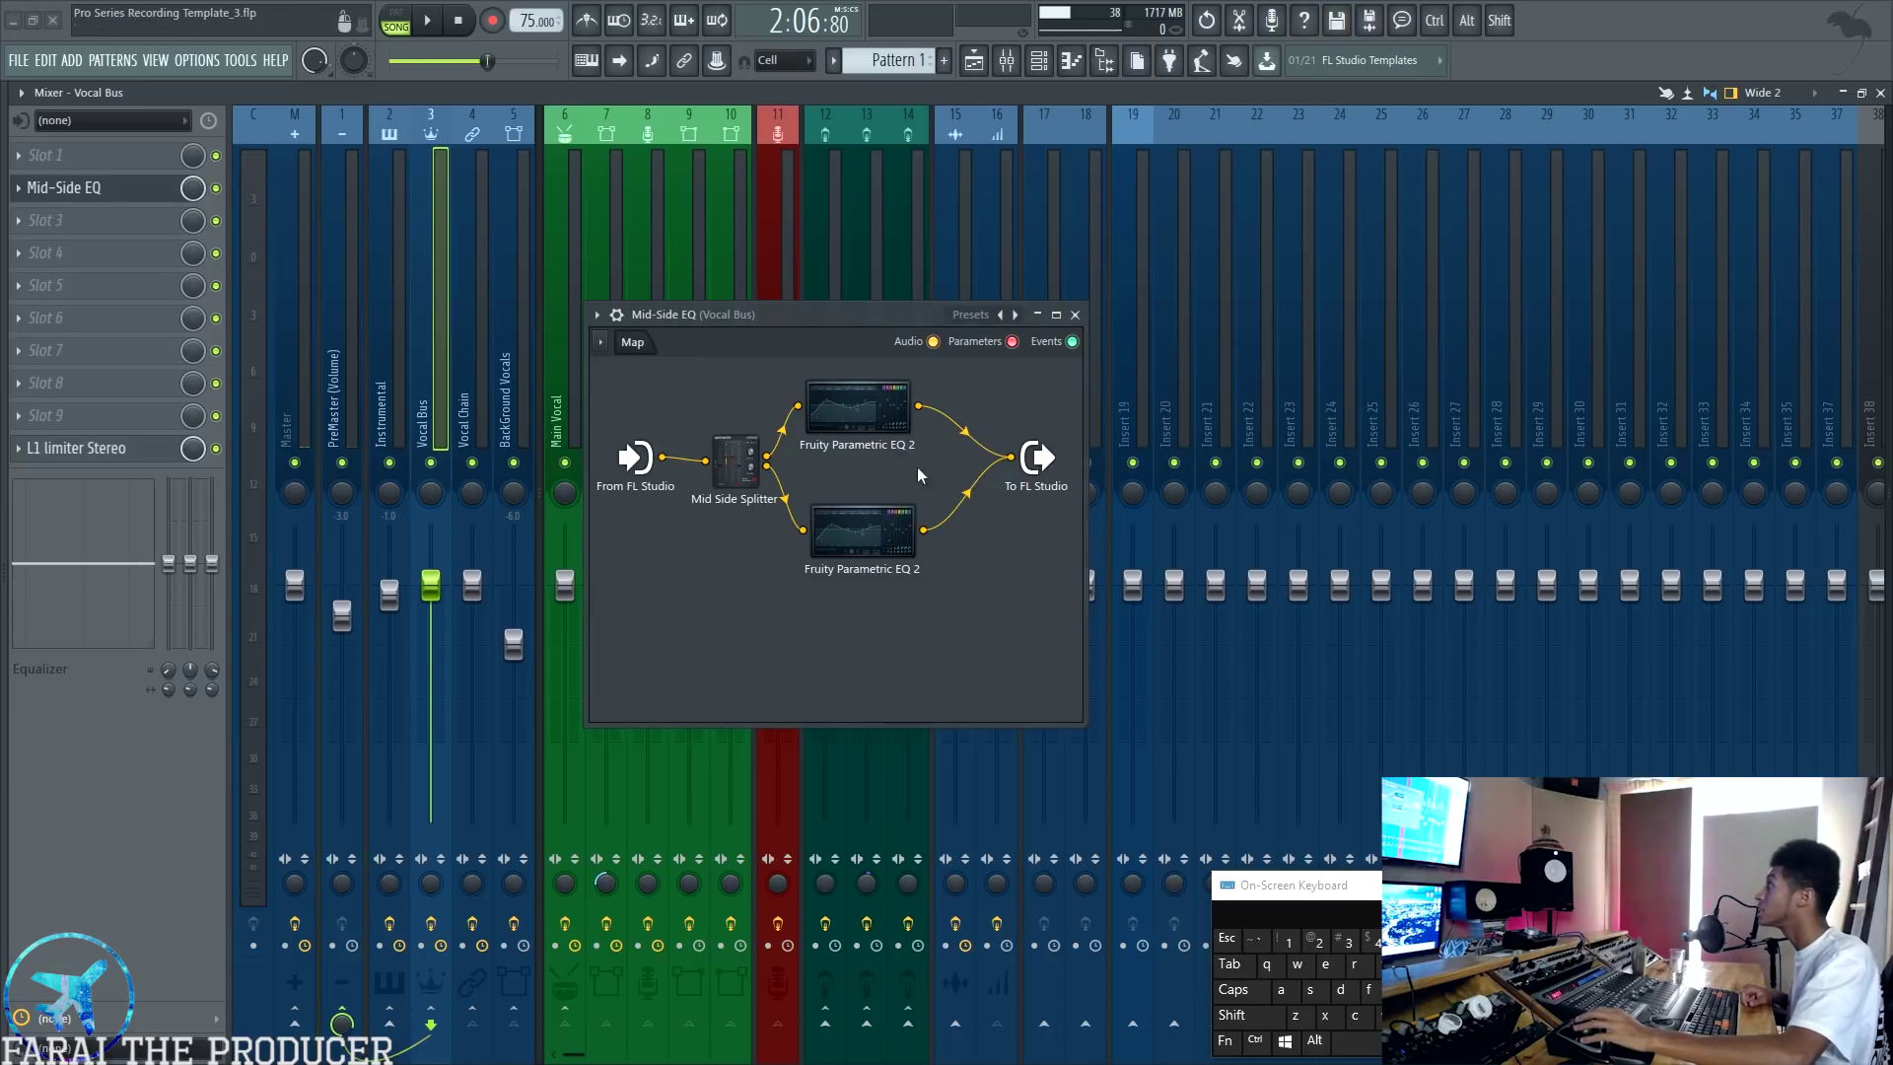
Step: Examine the lower Fruity Parametric EQ 2 in the Mid-Side EQ map and close both windows
{"action": "left_click", "coordinate": [854, 558]}
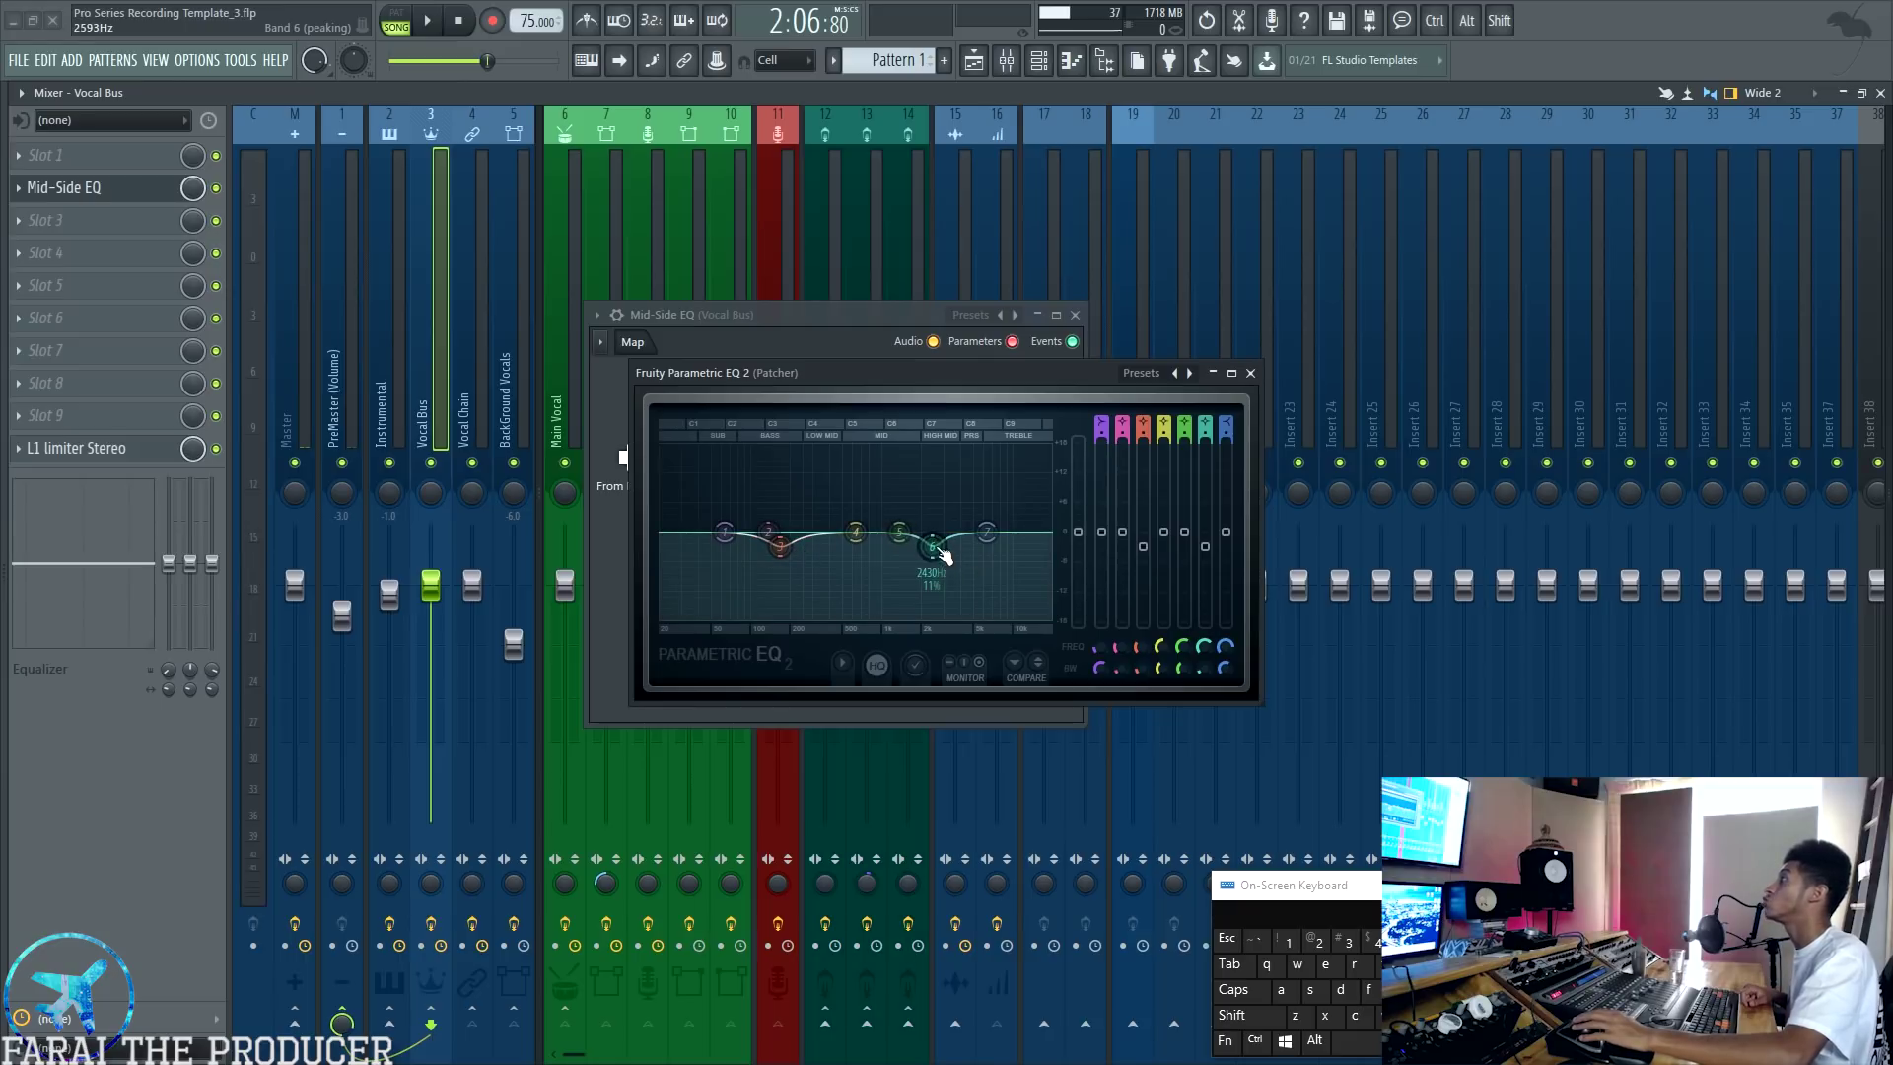
{"action": "left_click", "coordinate": [1250, 373]}
{"action": "left_click", "coordinate": [1075, 314]}
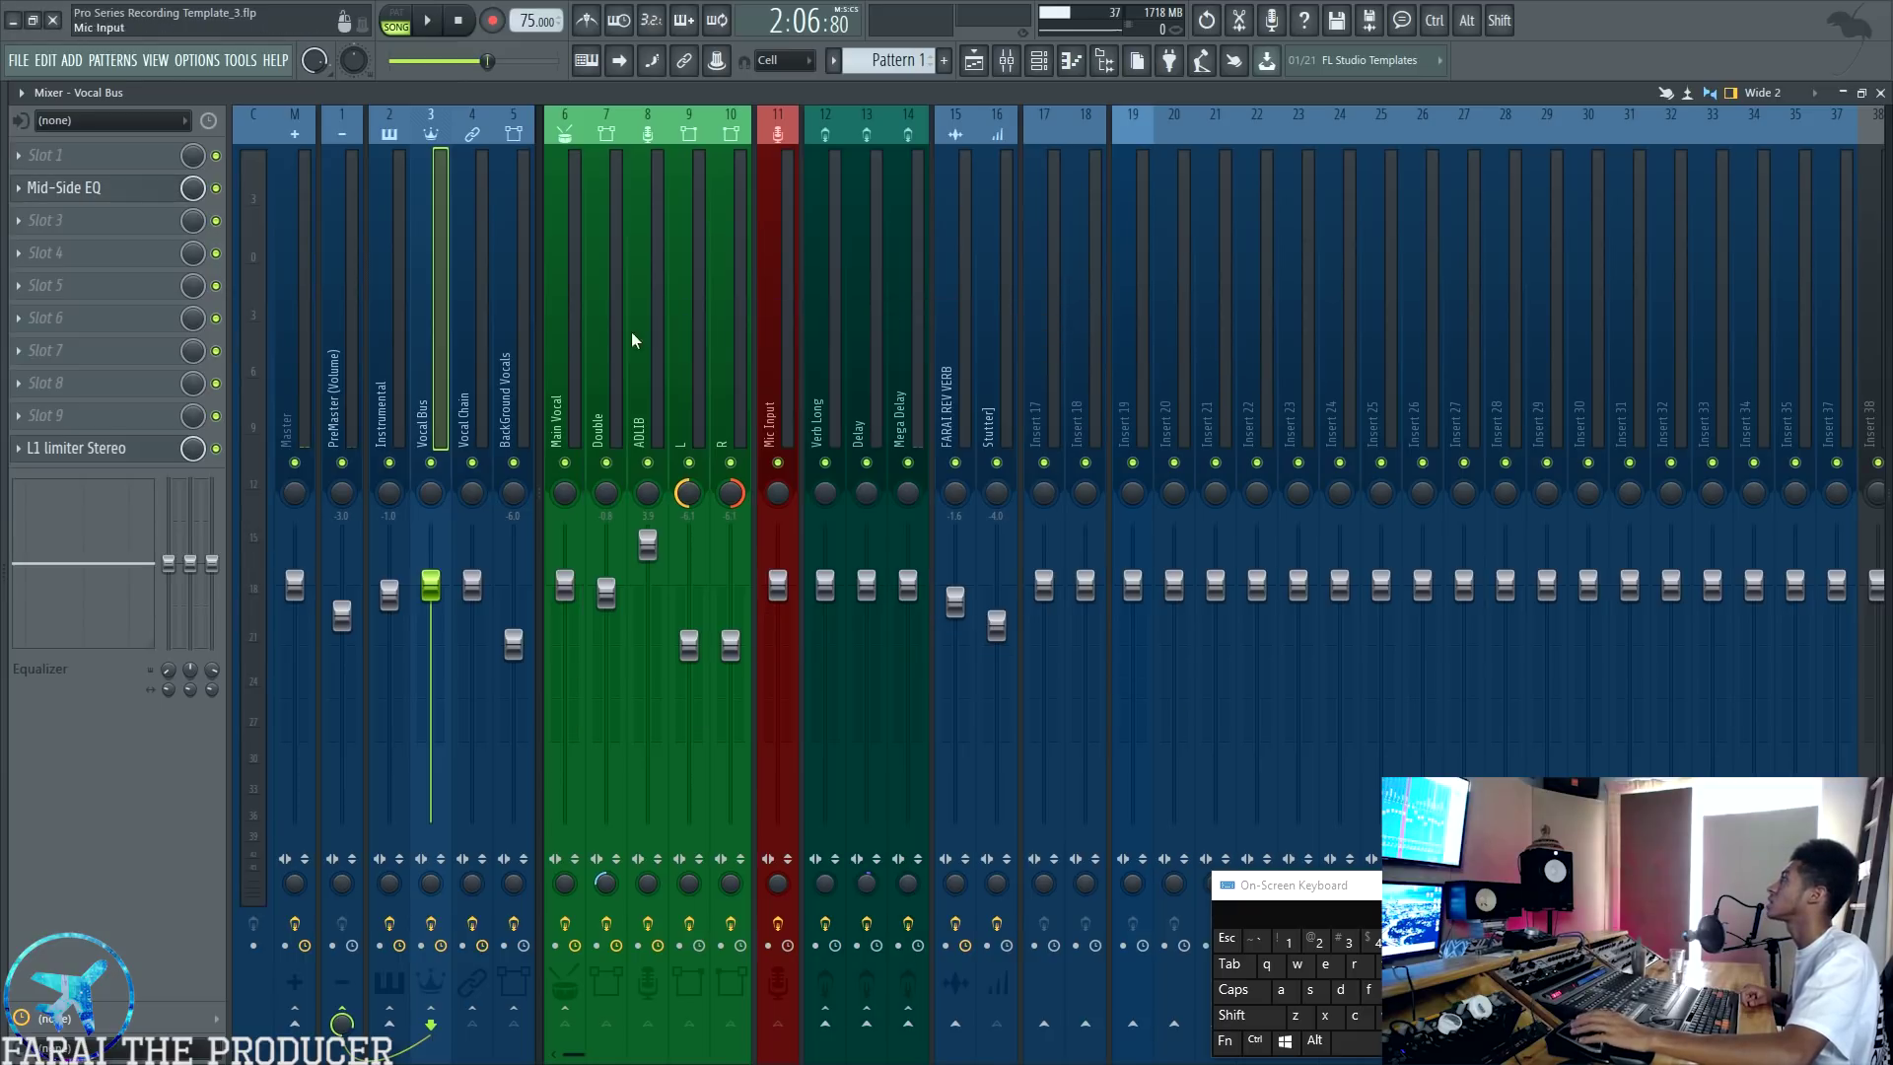
Step: Open L1 limiter Stereo on the Vocal Bus and W1 Limiter on the Master, placing W1 Limiter above for comparison
{"action": "left_click", "coordinate": [89, 448]}
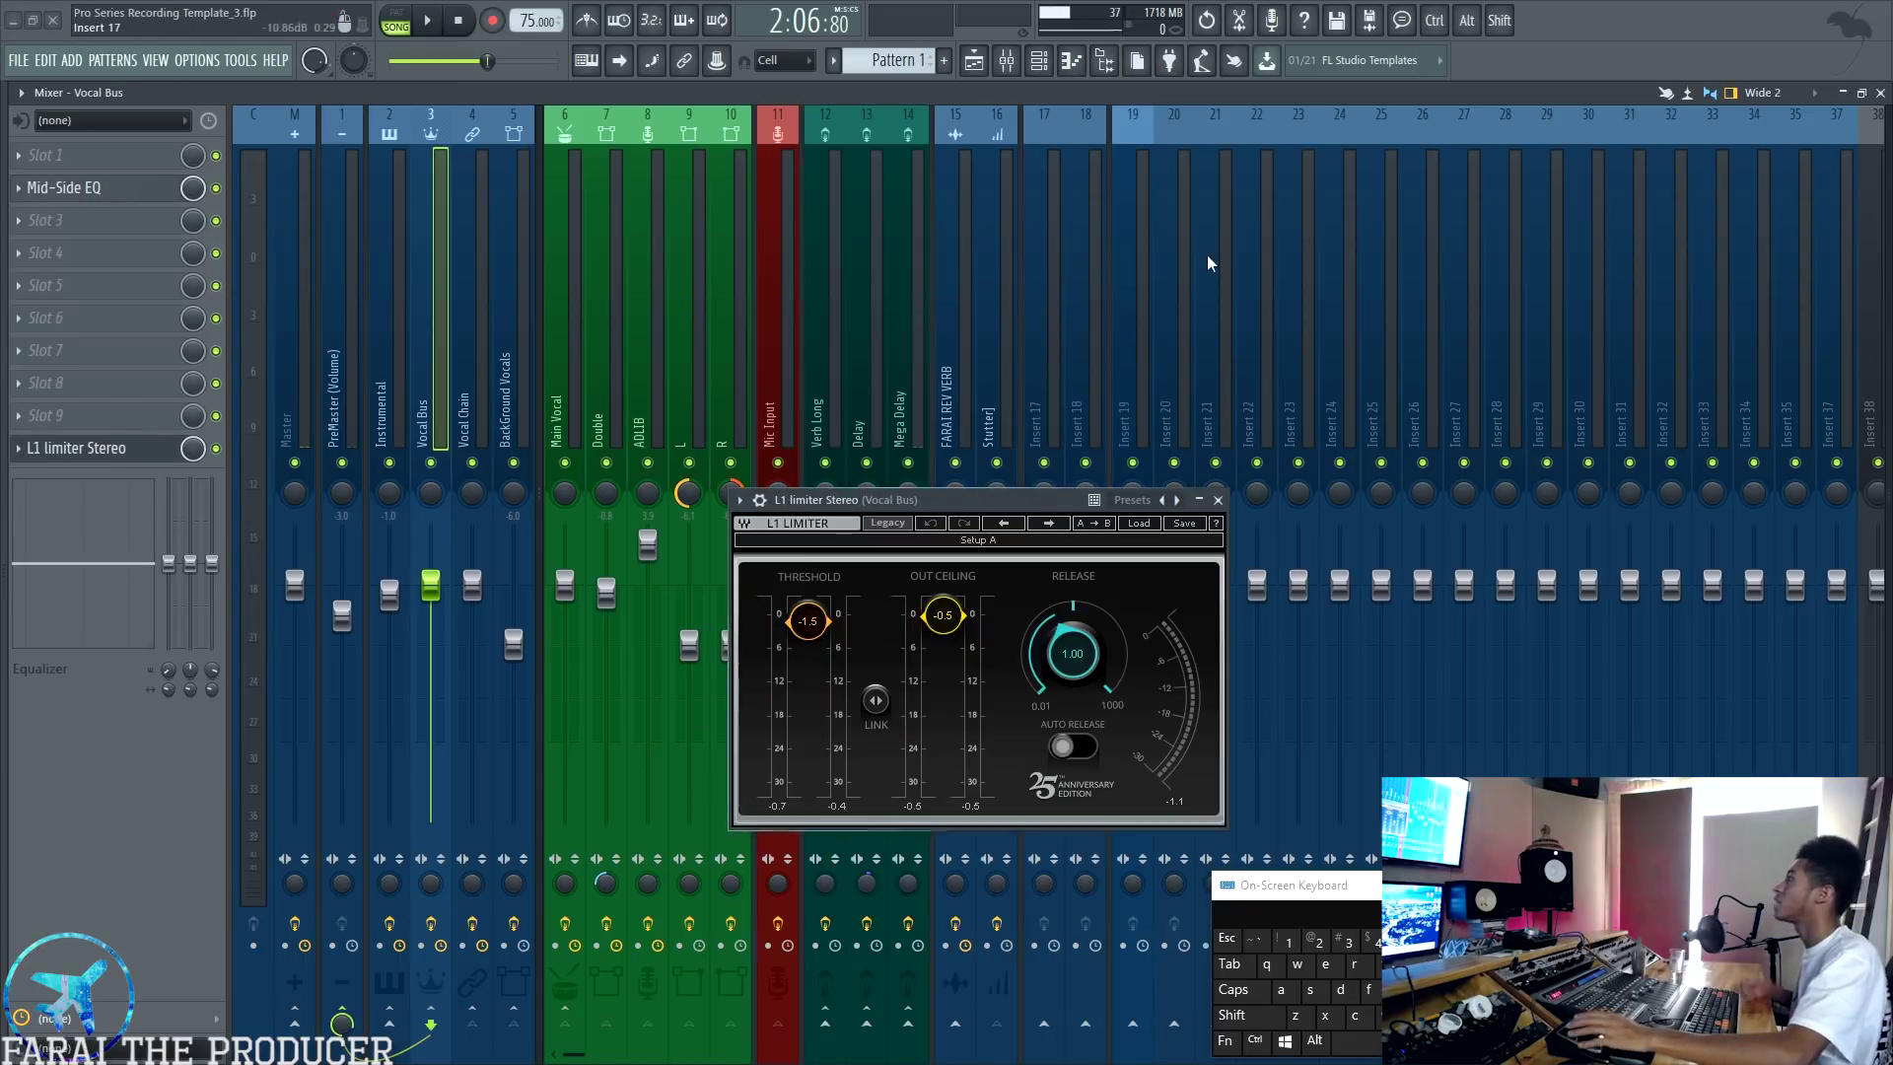
{"action": "left_click", "coordinate": [297, 364]}
{"action": "left_click", "coordinate": [69, 285]}
{"action": "left_click_drag", "start_coordinate": [683, 197], "coordinate": [982, 248]}
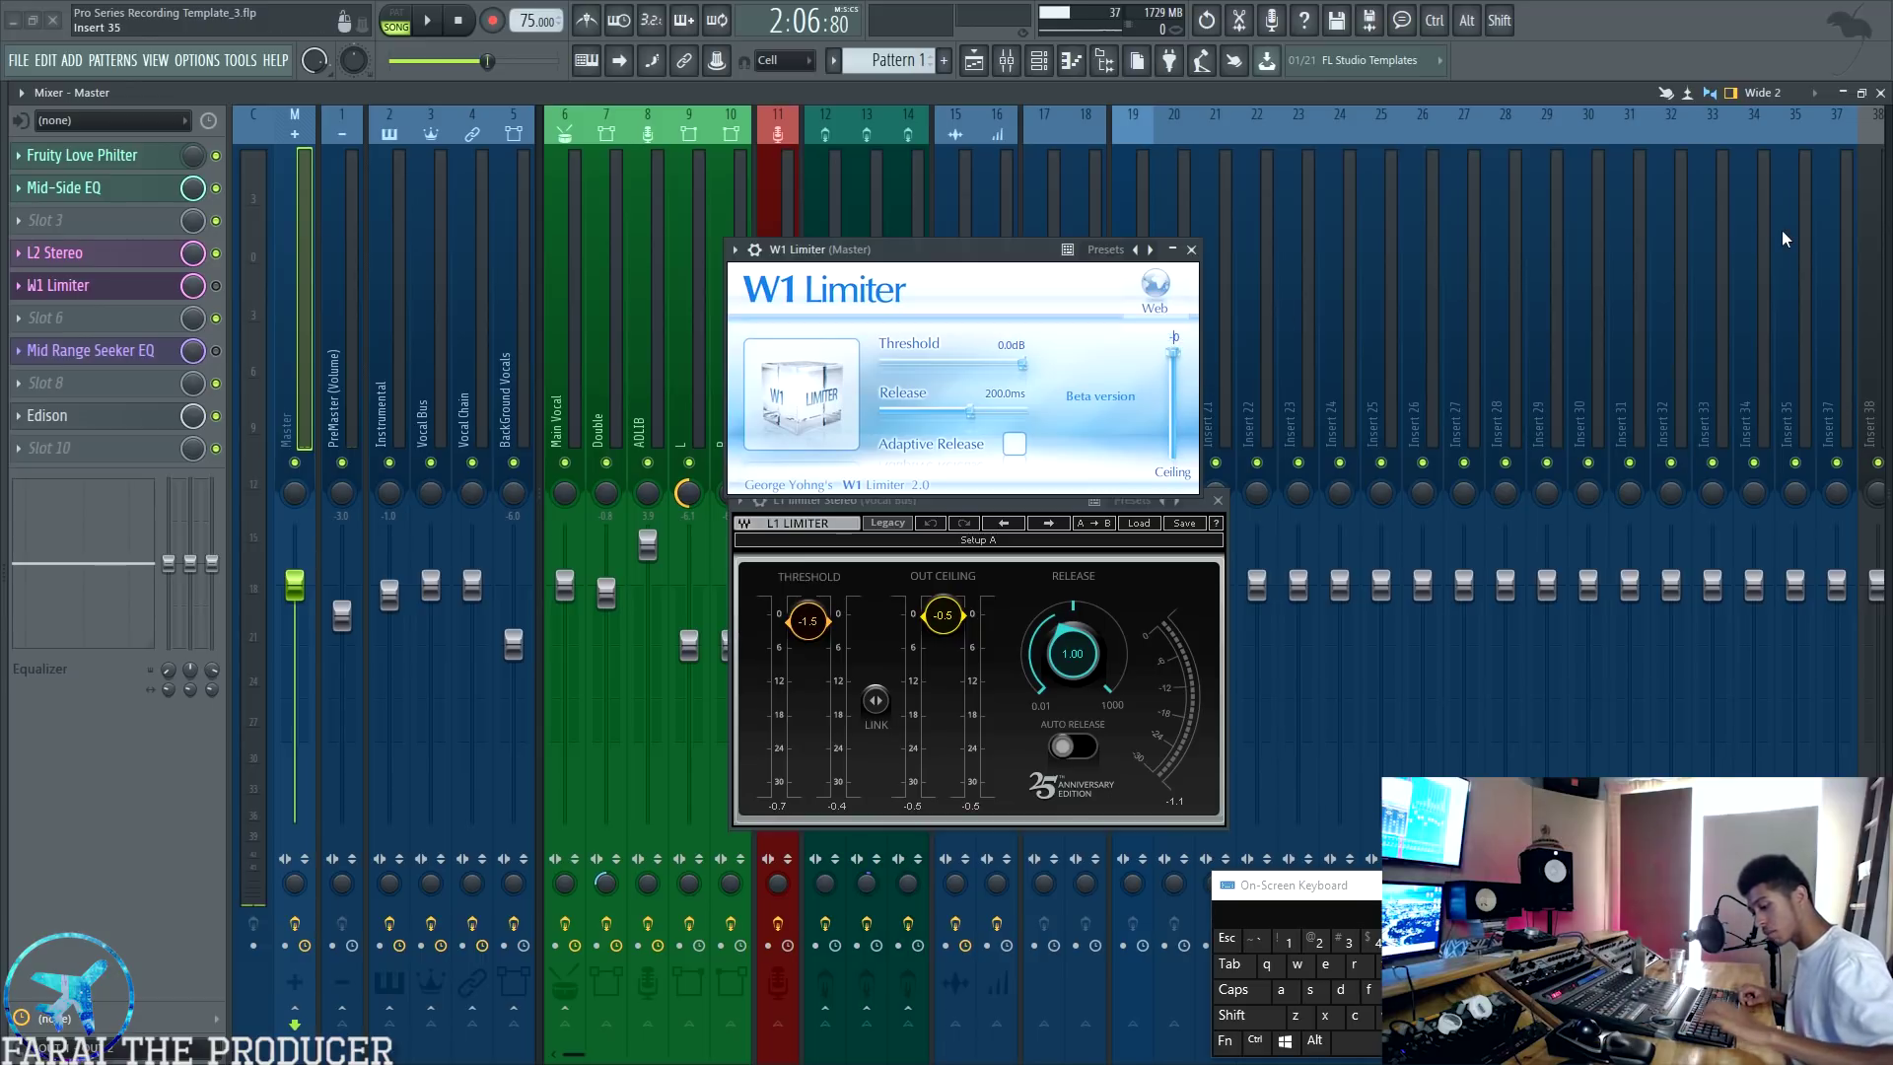
Step: Set W1 Limiter's threshold to -1.5 dB, ceiling to -0.5 and release to 5000 ms, and close both limiter windows
{"action": "left_click", "coordinate": [1017, 347]}
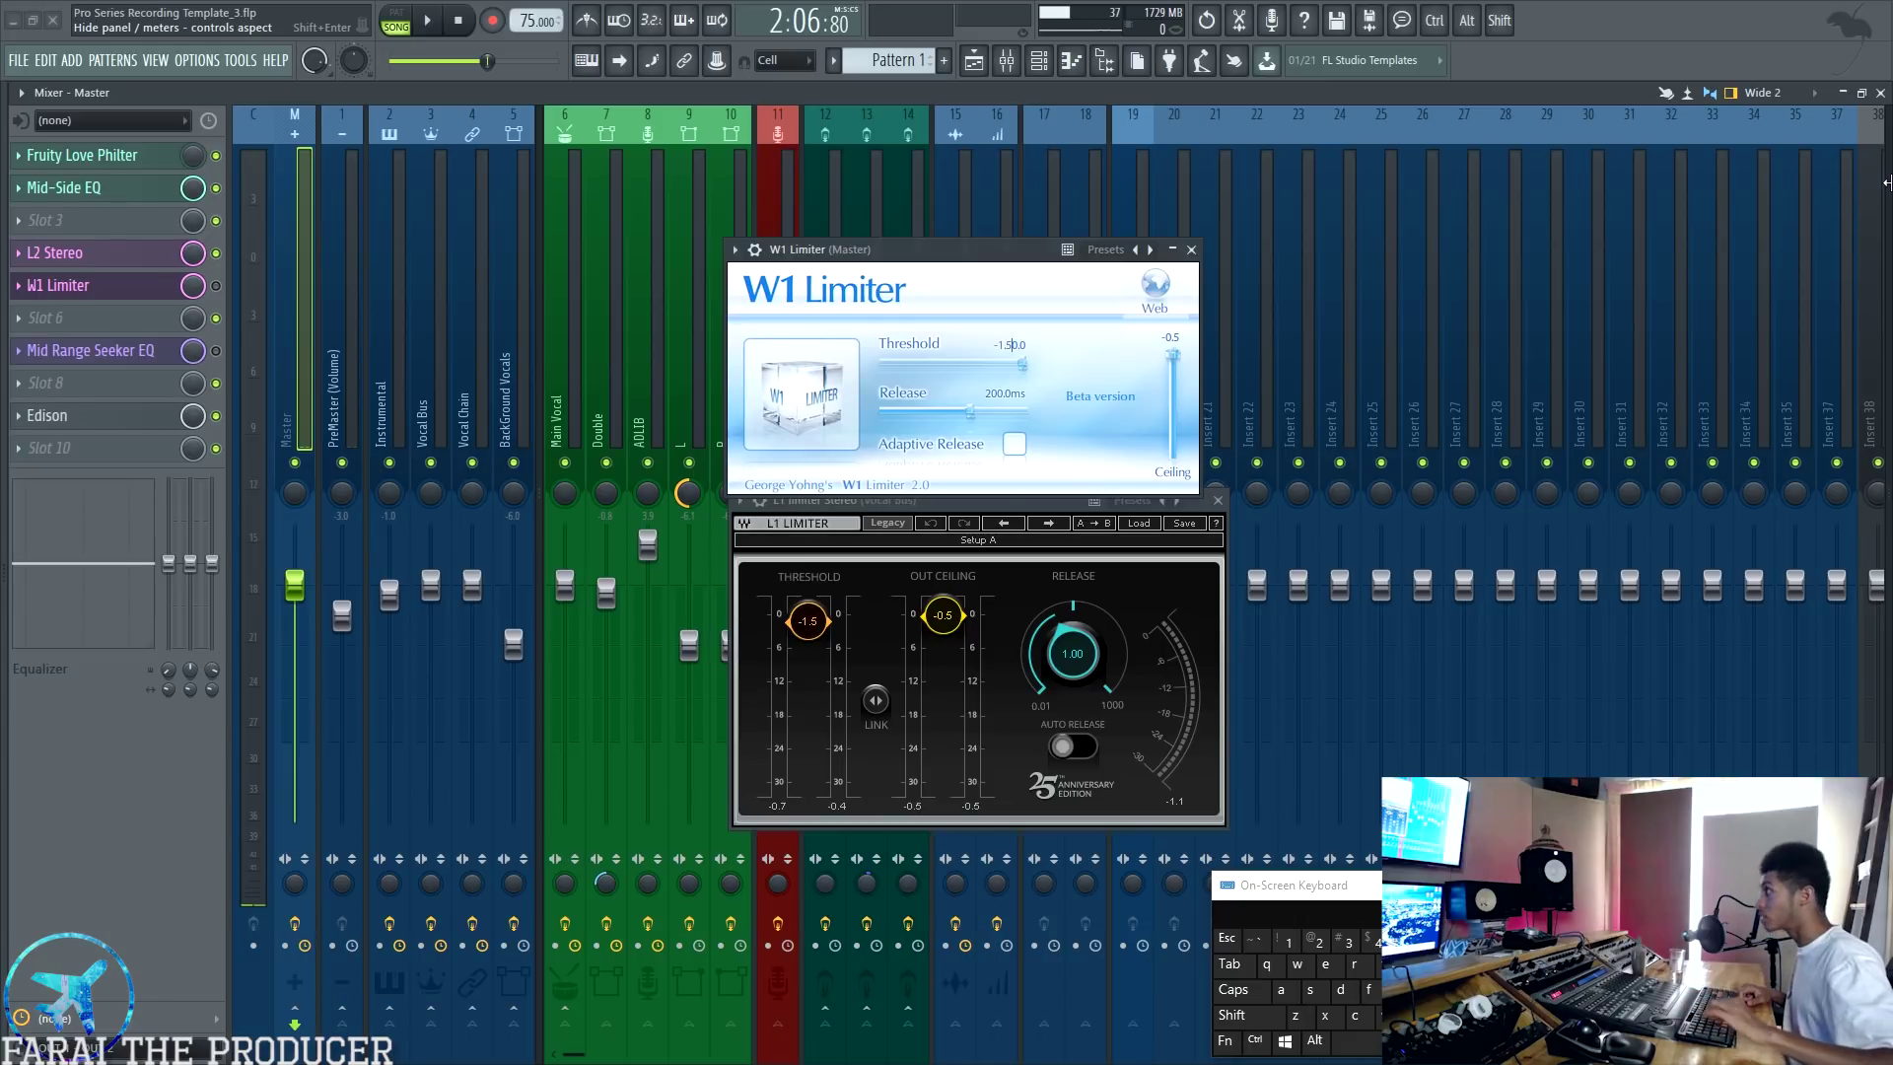
{"action": "type", "text": "-1.5"}
{"action": "key", "text": "Return"}
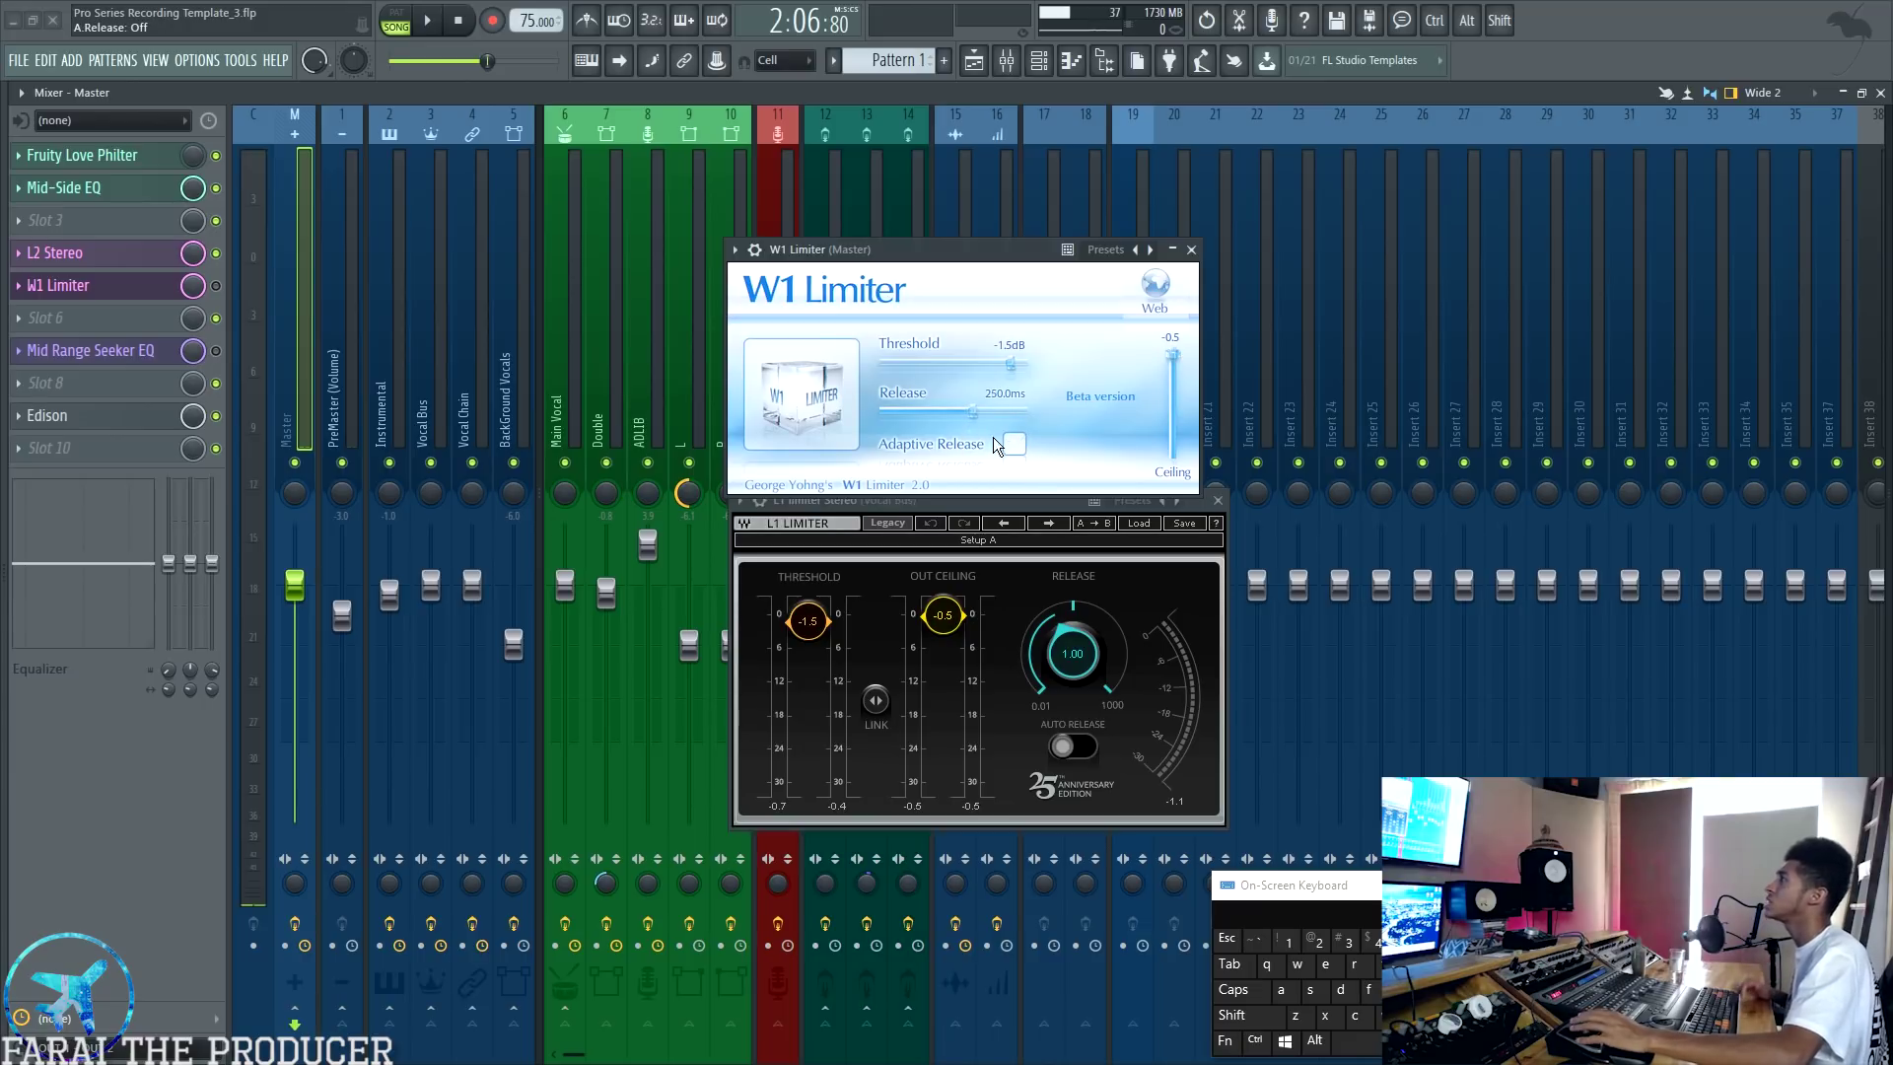
{"action": "left_click_drag", "start_coordinate": [915, 412], "coordinate": [1315, 394]}
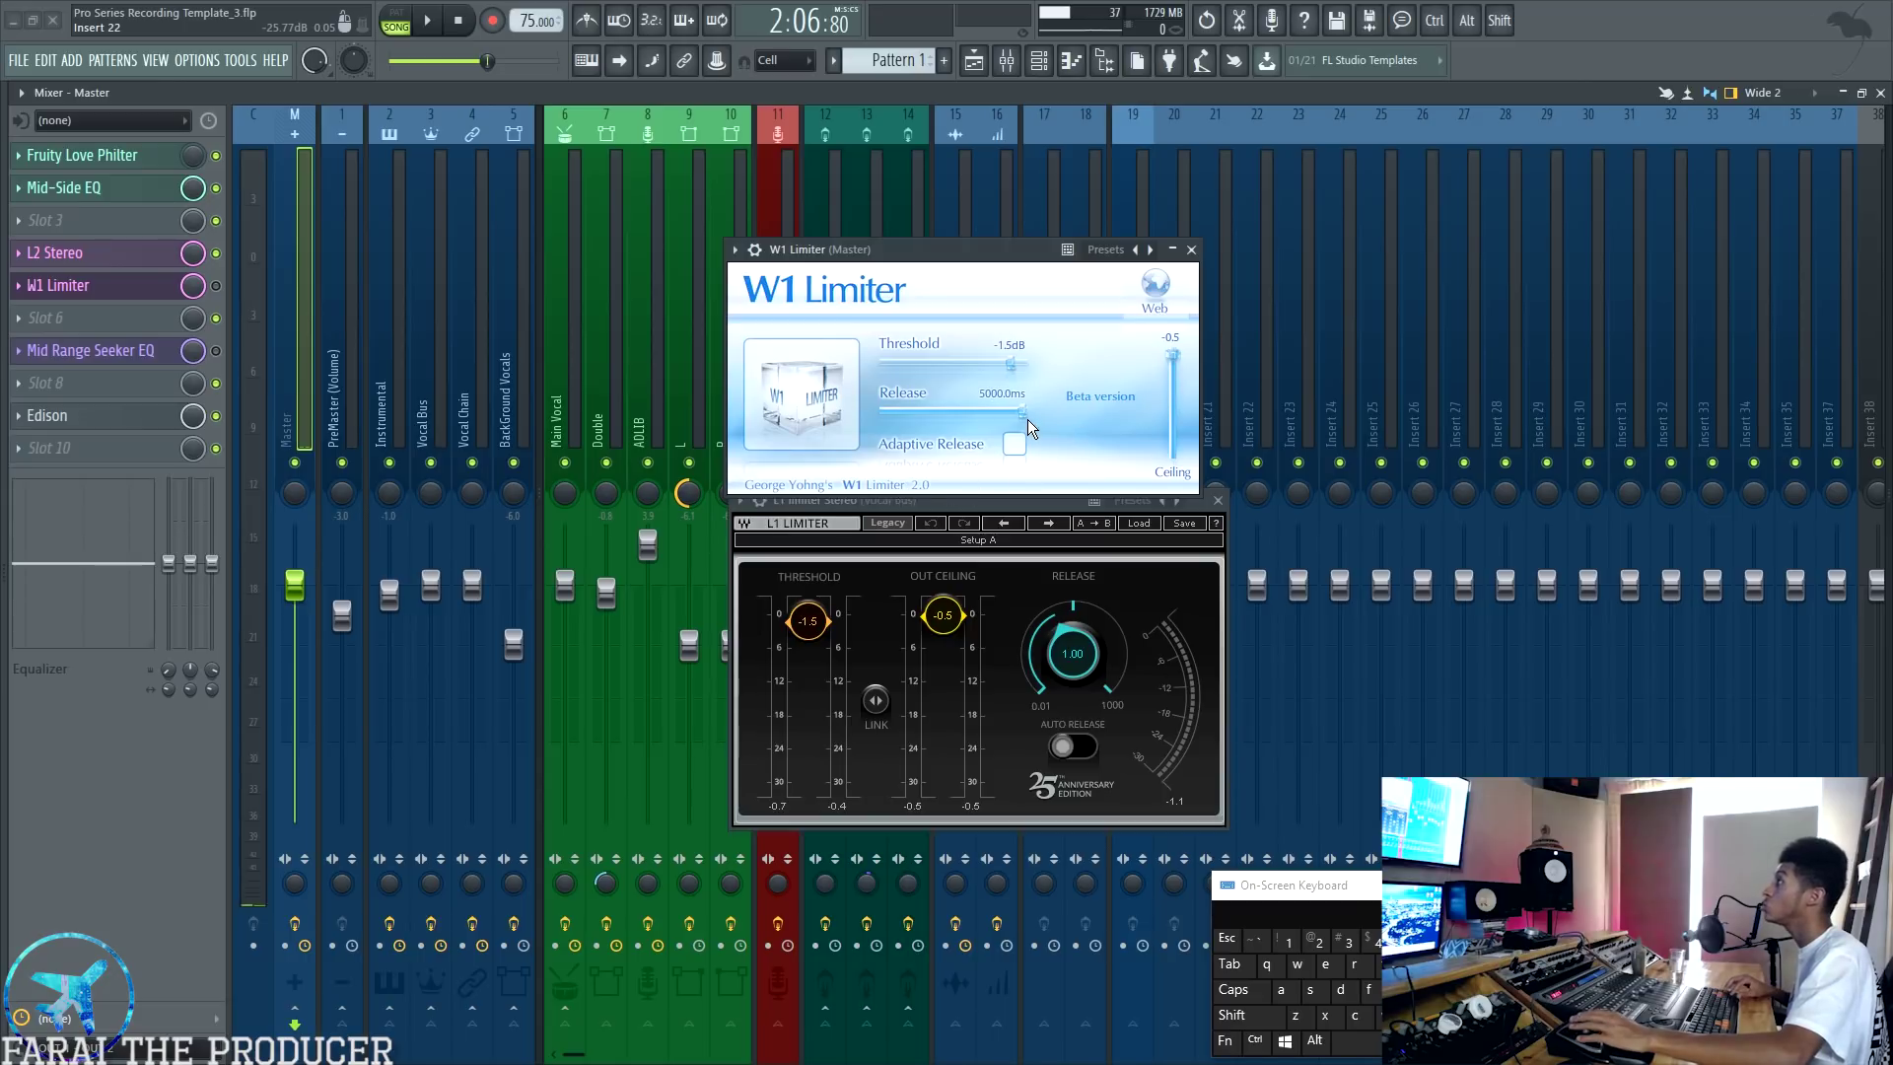
{"action": "left_click", "coordinate": [1191, 249]}
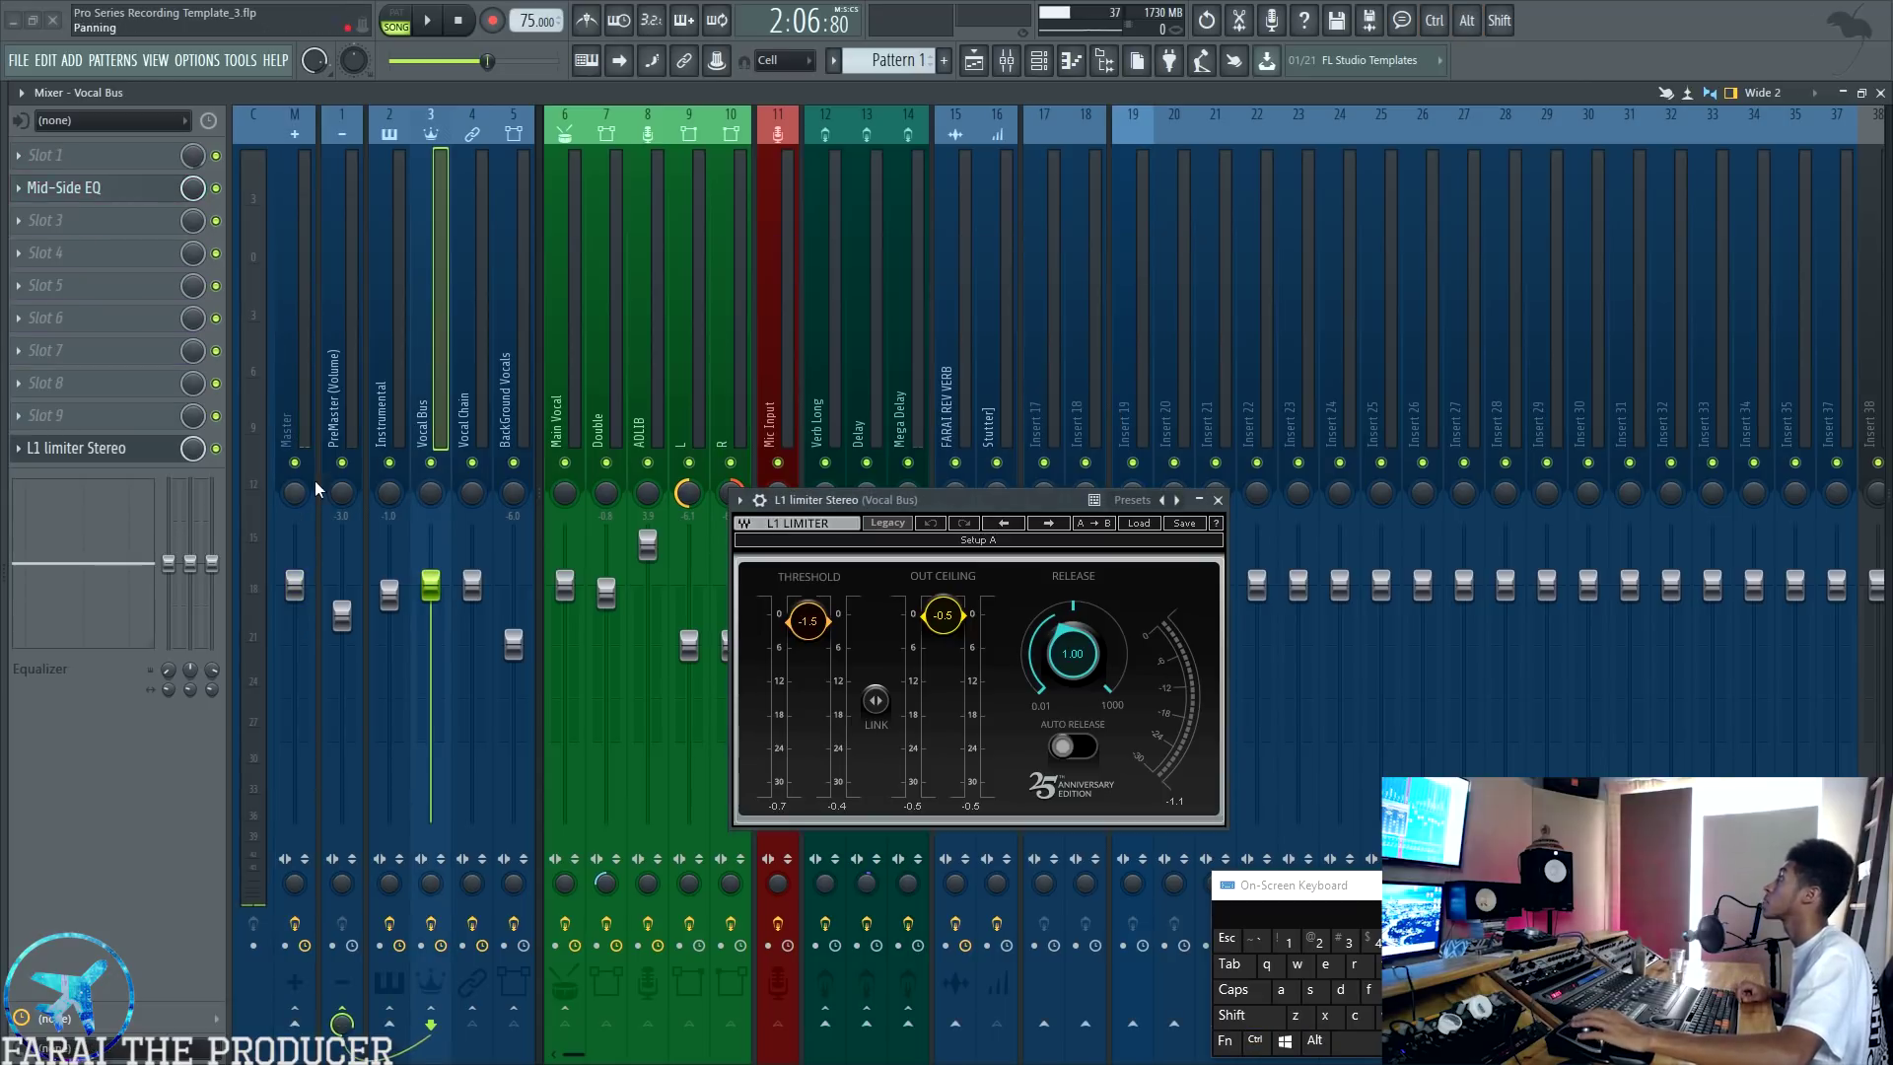
{"action": "left_click", "coordinate": [1220, 500]}
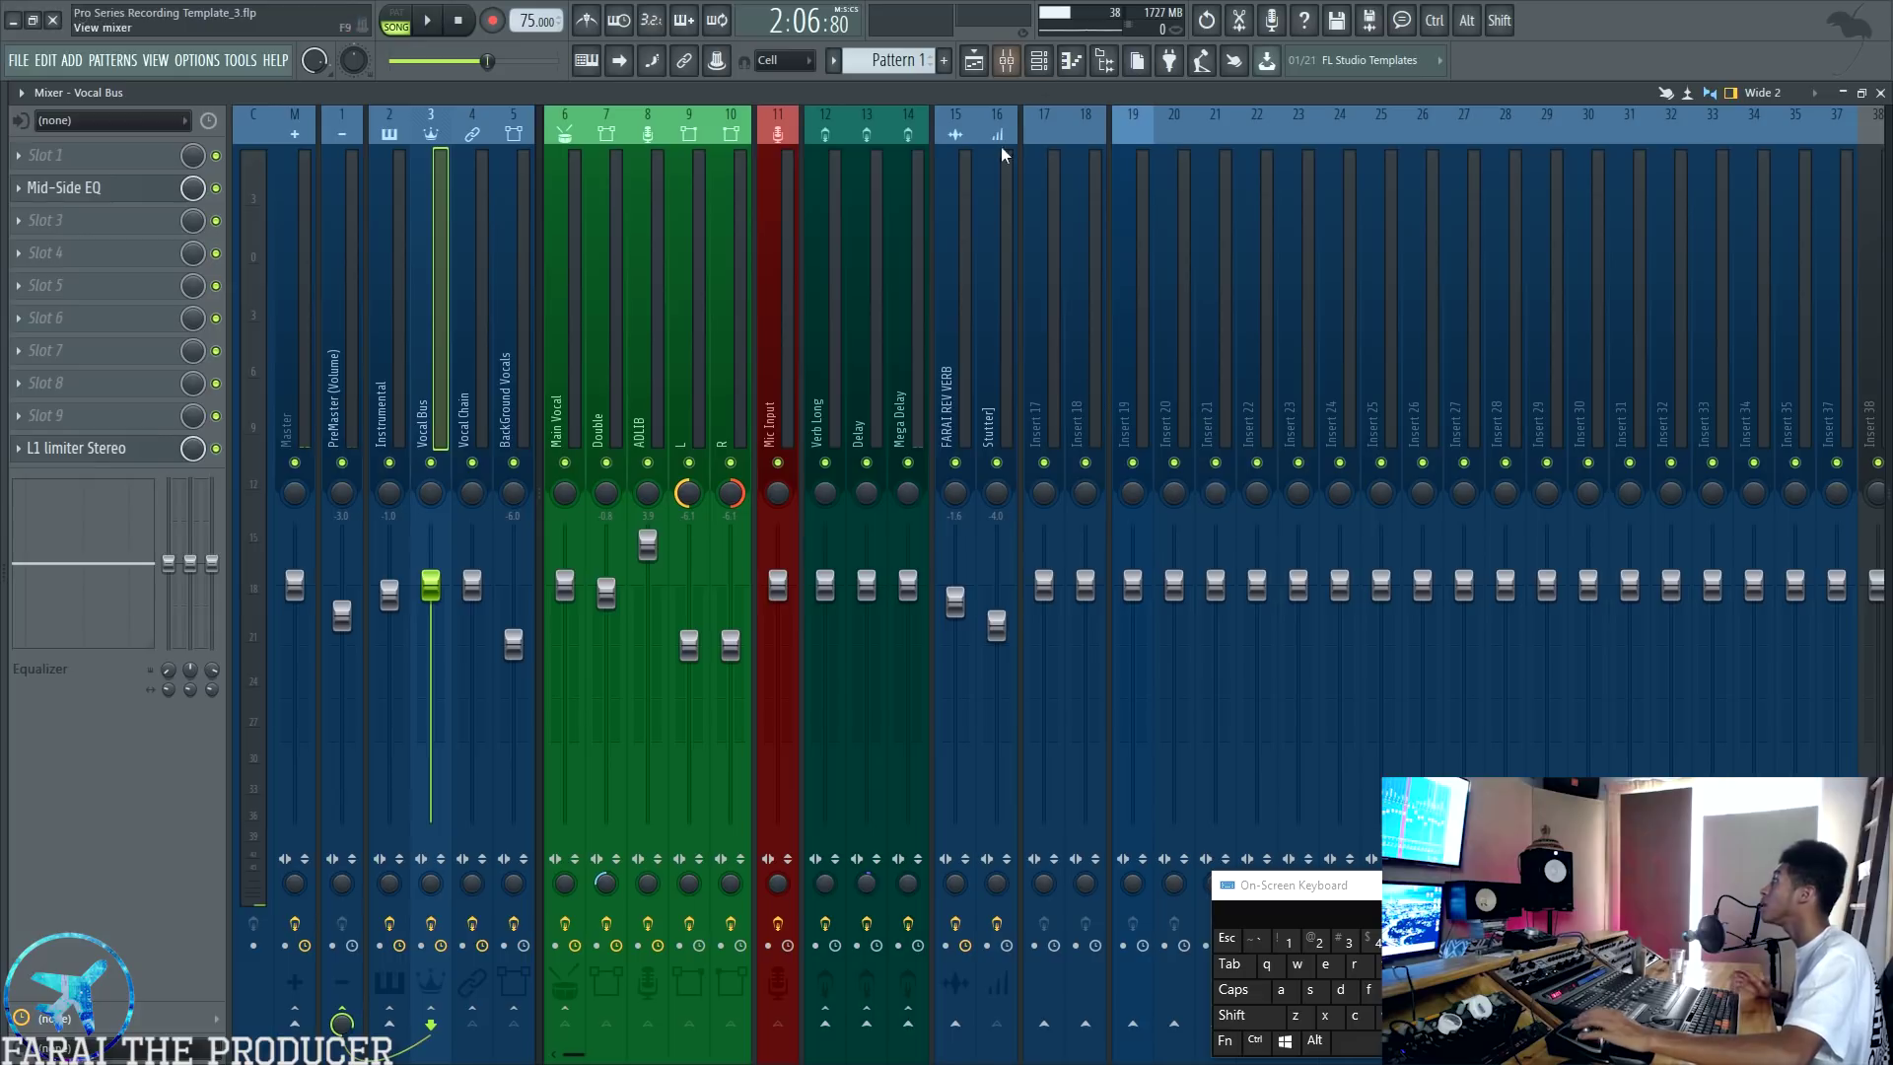
Step: Compare the last MDE-X flanger on the ADLIB track with Fruity Flangus on the Vocal Chain, placing their windows clear of each other
{"action": "left_click", "coordinate": [658, 301]}
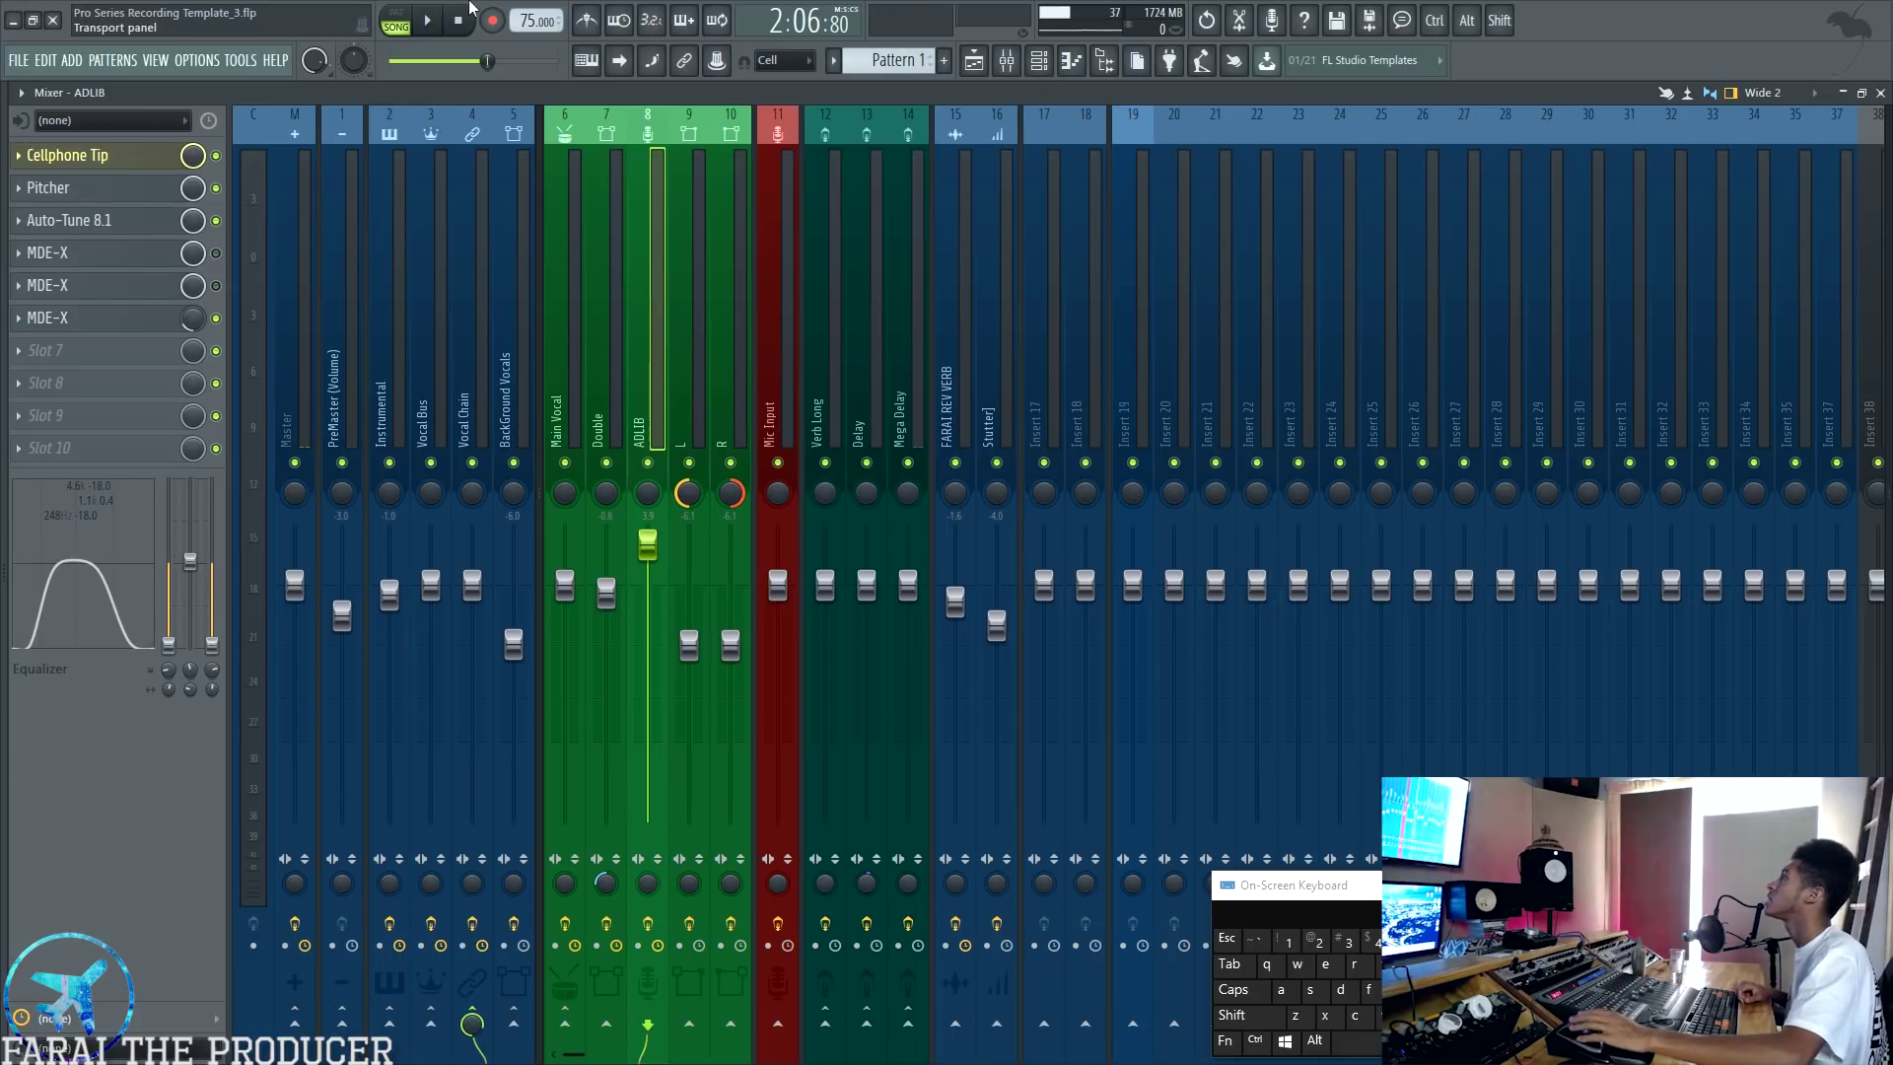
{"action": "left_click", "coordinate": [136, 320]}
{"action": "left_click_drag", "start_coordinate": [723, 560], "coordinate": [726, 490]}
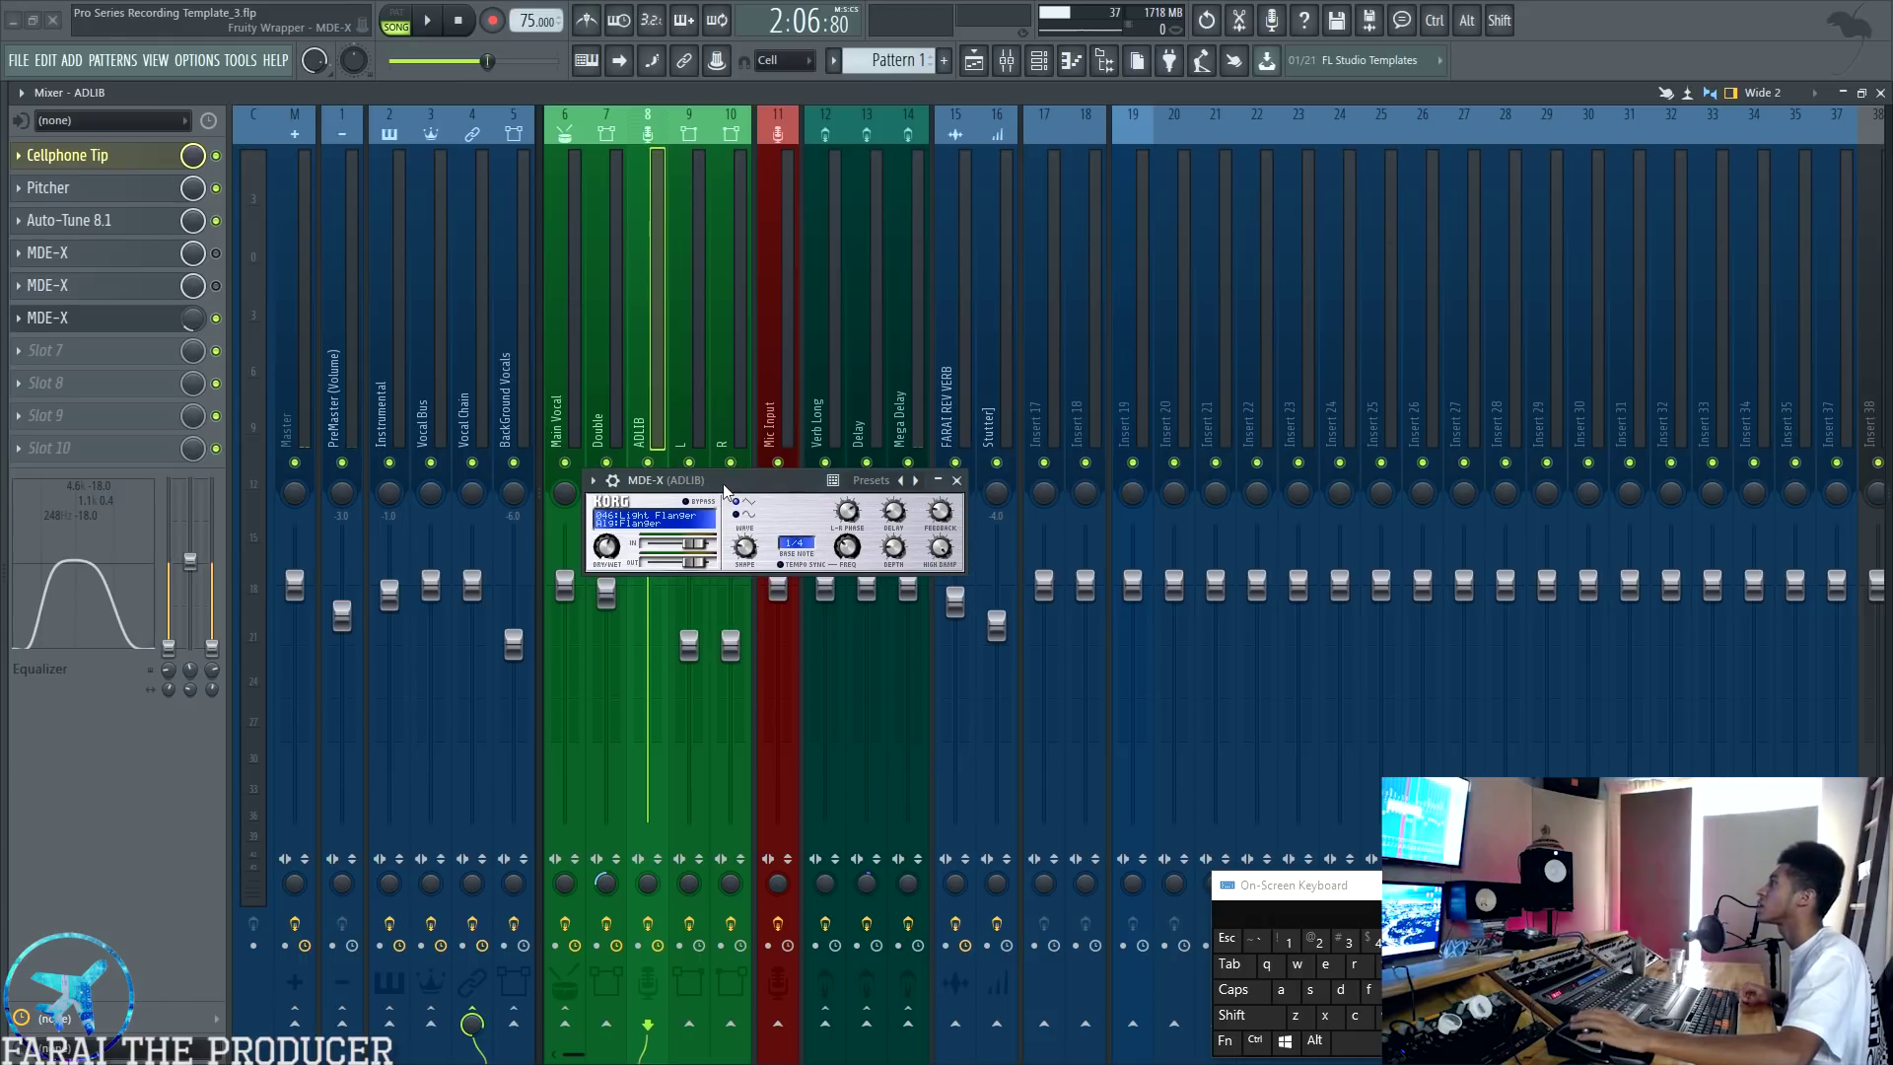
{"action": "left_click", "coordinate": [478, 341]}
{"action": "left_click", "coordinate": [89, 416]}
{"action": "left_click_drag", "start_coordinate": [771, 456], "coordinate": [993, 401]}
{"action": "left_click", "coordinate": [652, 304]}
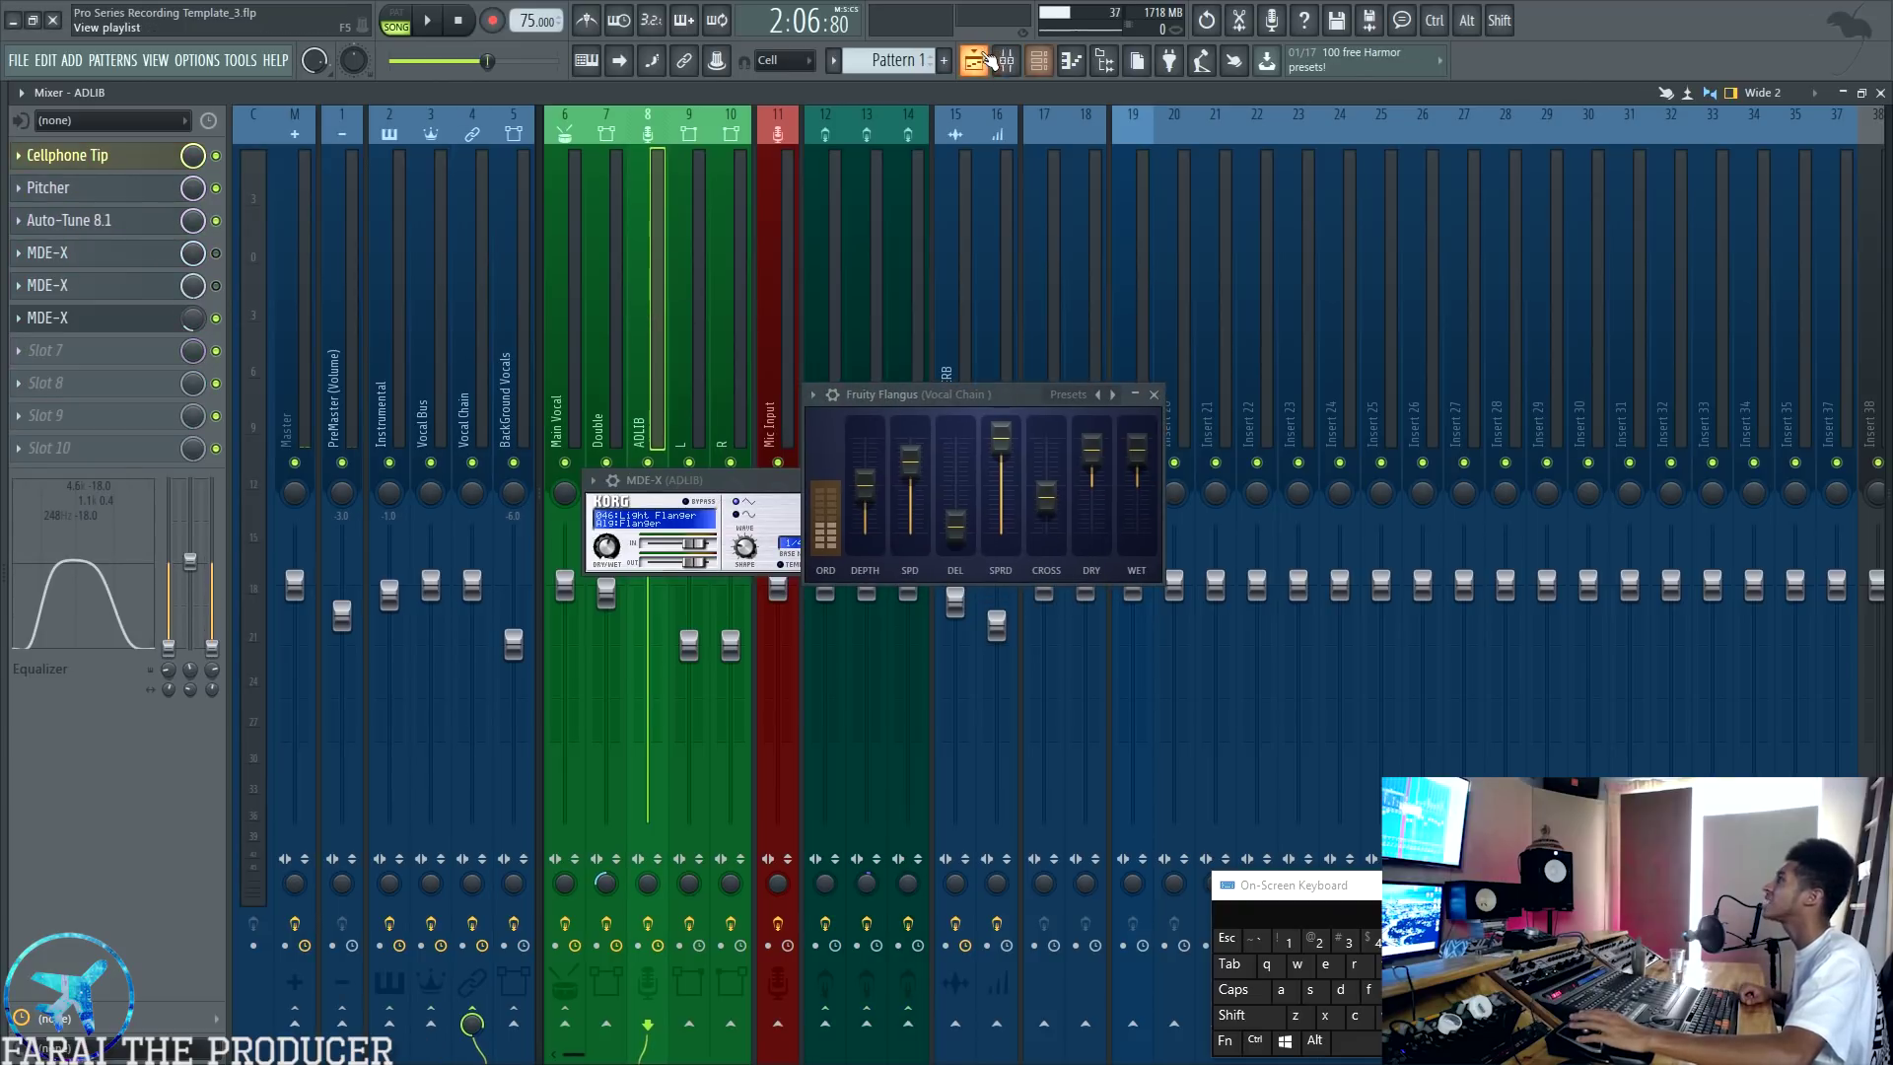
Step: Show the Playlist, close Fruity Flangus and audition the arrangement from just before bar 40
{"action": "left_click", "coordinate": [986, 61]}
{"action": "left_click", "coordinate": [1156, 396]}
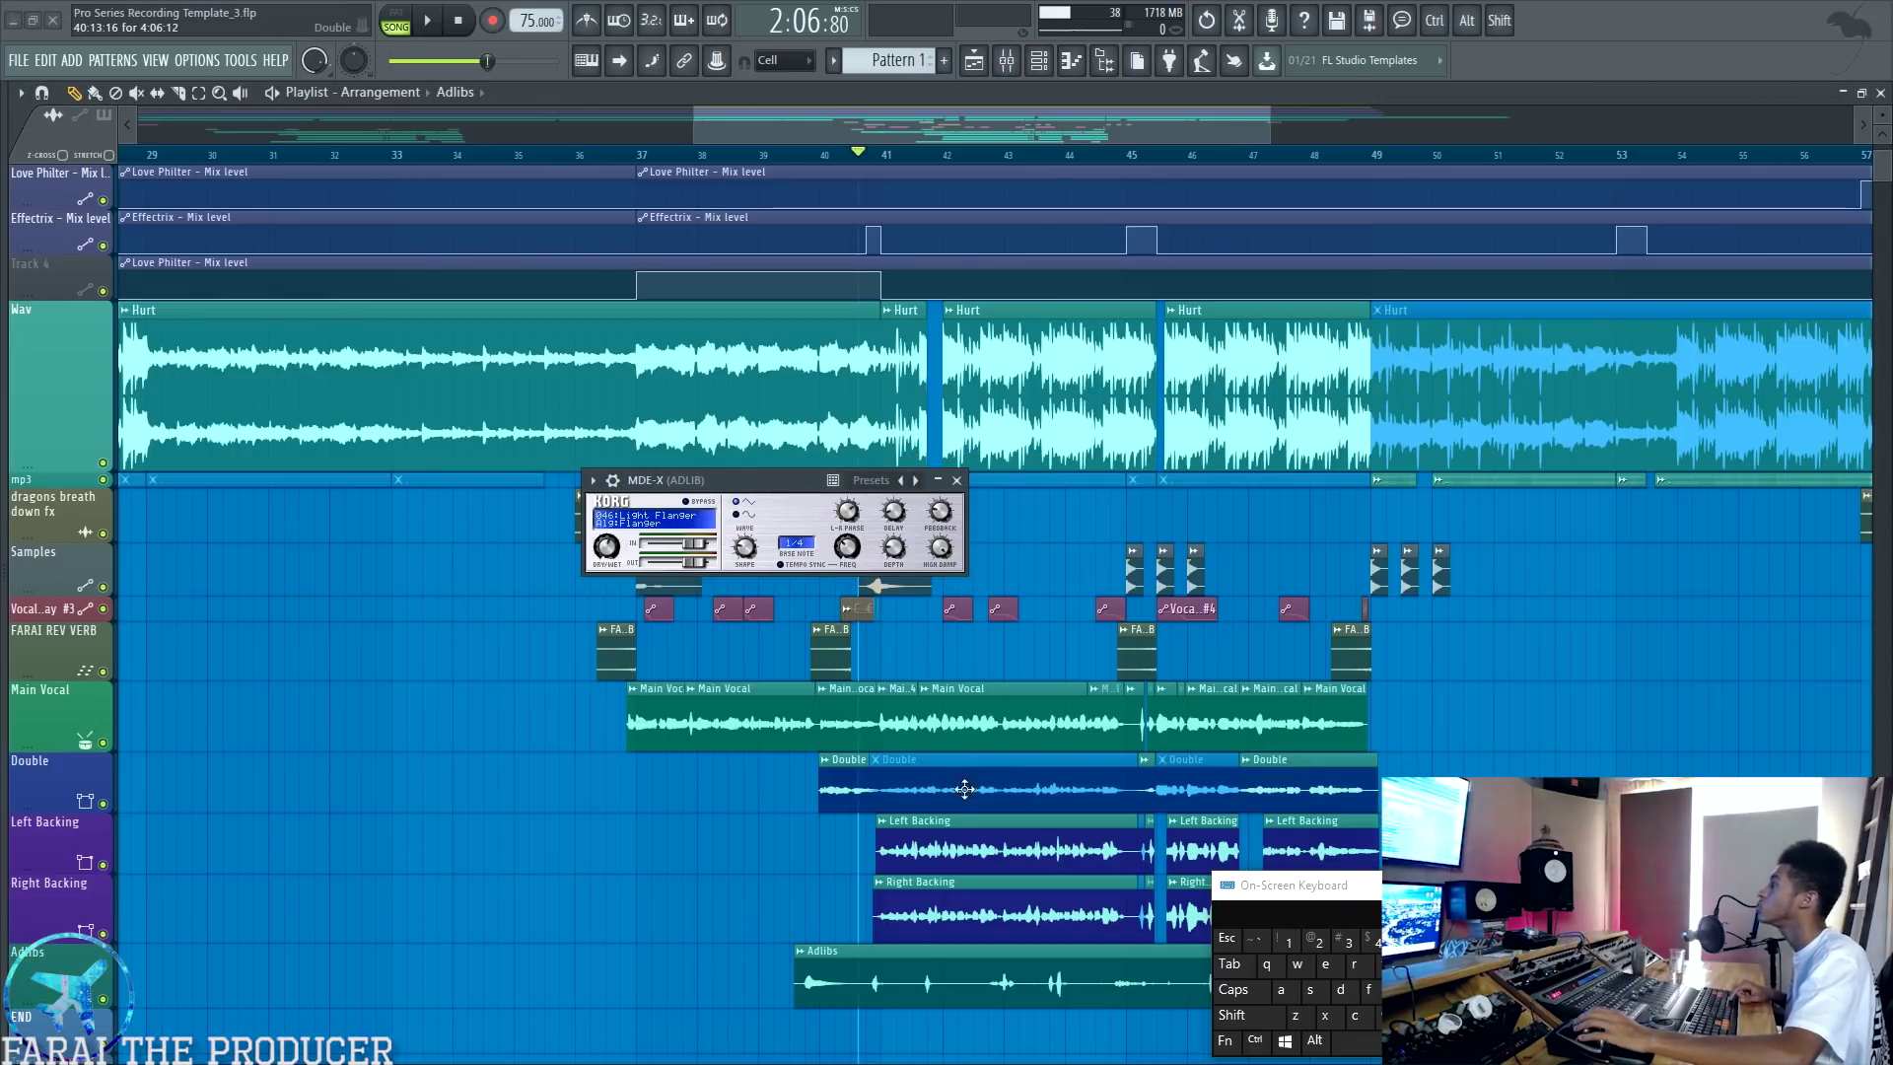
{"action": "left_click", "coordinate": [812, 156]}
{"action": "key", "text": "space"}
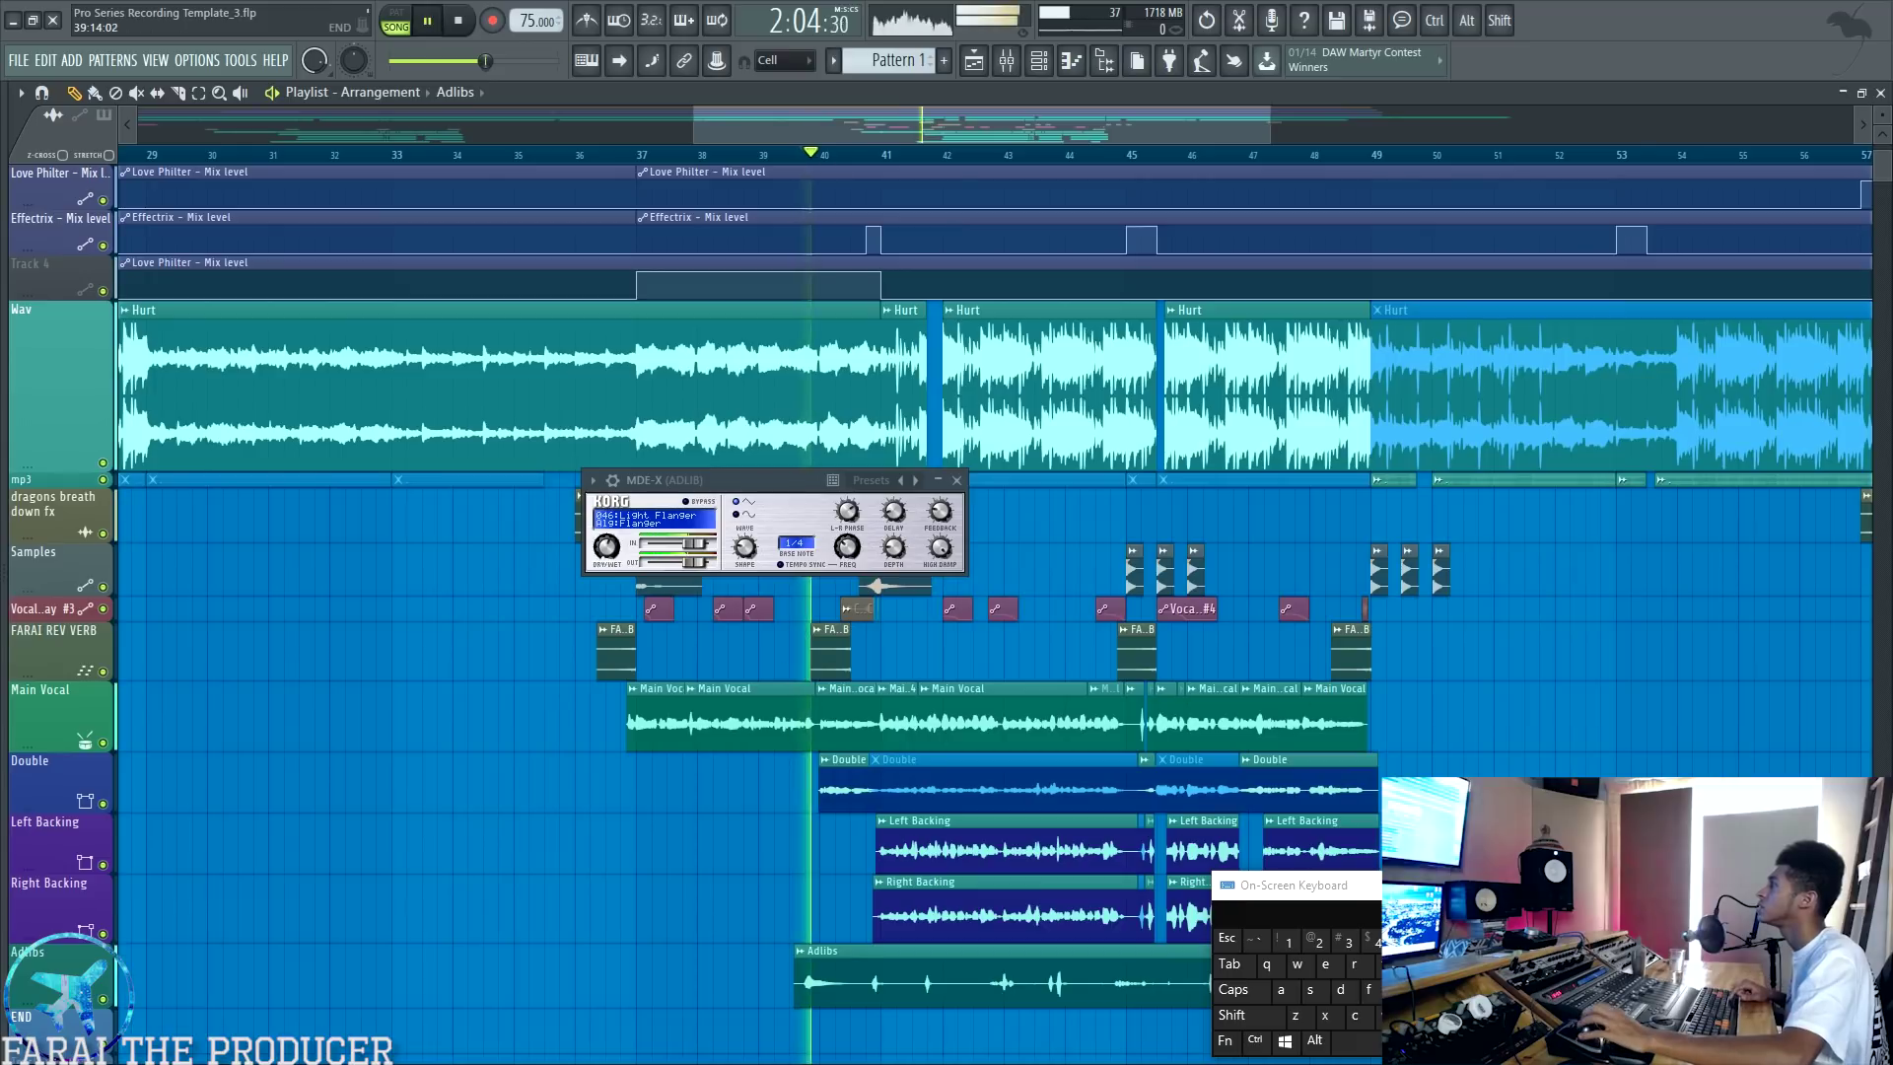
{"action": "key", "text": "space"}
Step: Move the On-Screen Keyboard off the Adlibs clips and listen to the section after bar 46
{"action": "left_click_drag", "start_coordinate": [1292, 884], "coordinate": [215, 800]}
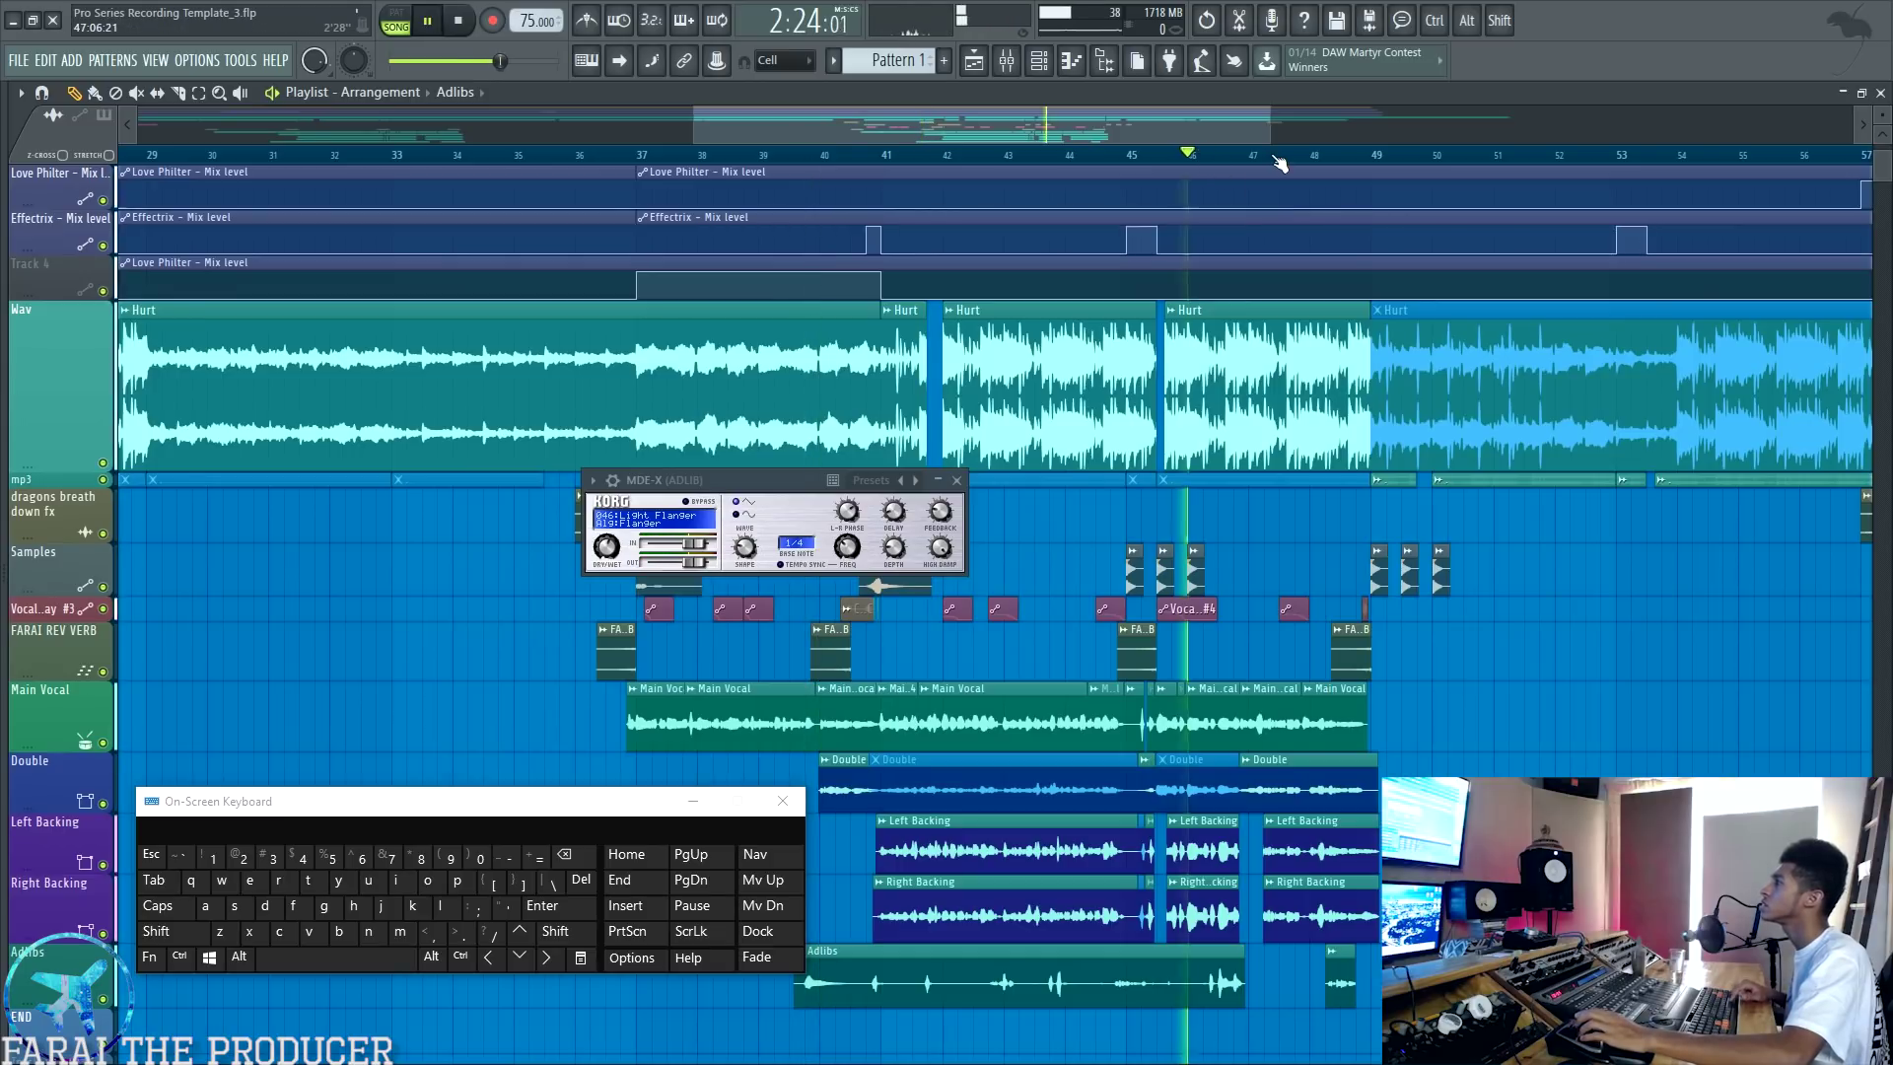
{"action": "scroll", "coordinate": [1279, 157], "scroll_direction": "up", "scroll_amount": 3}
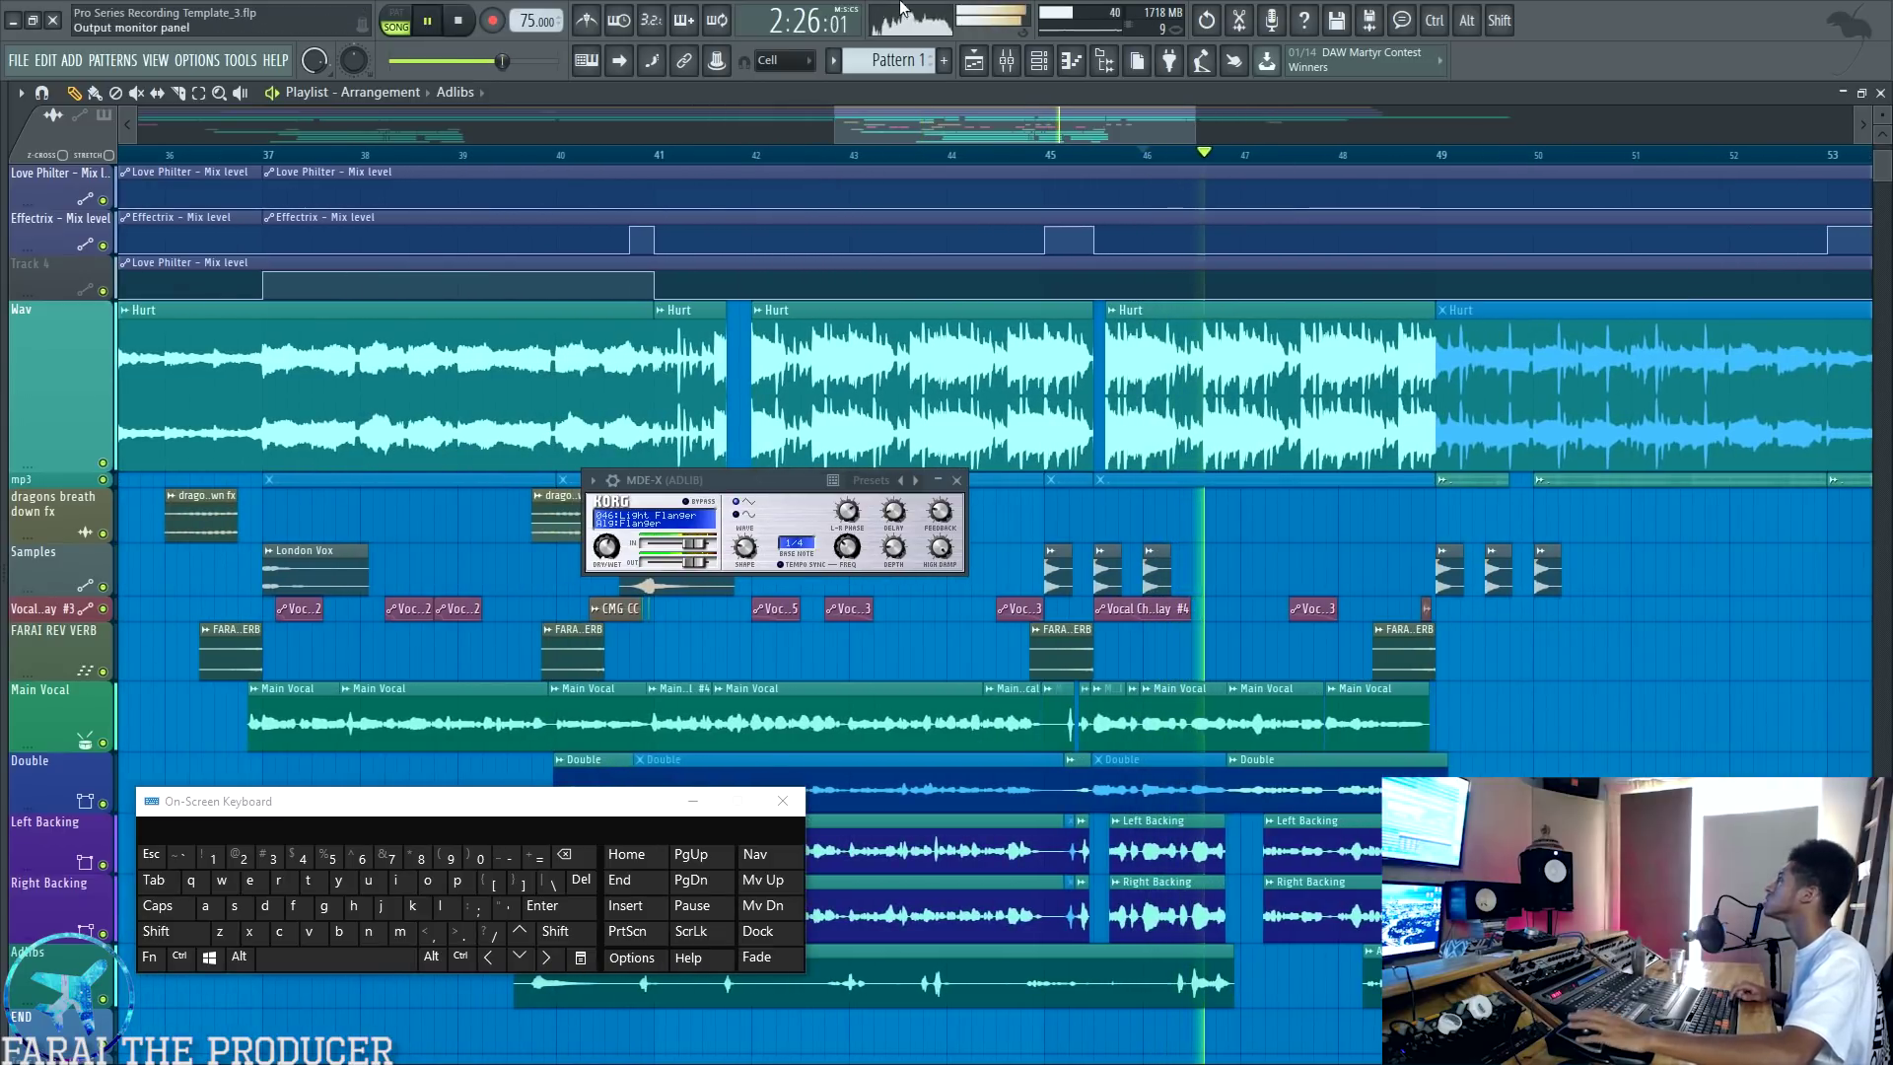
{"action": "key", "text": "space"}
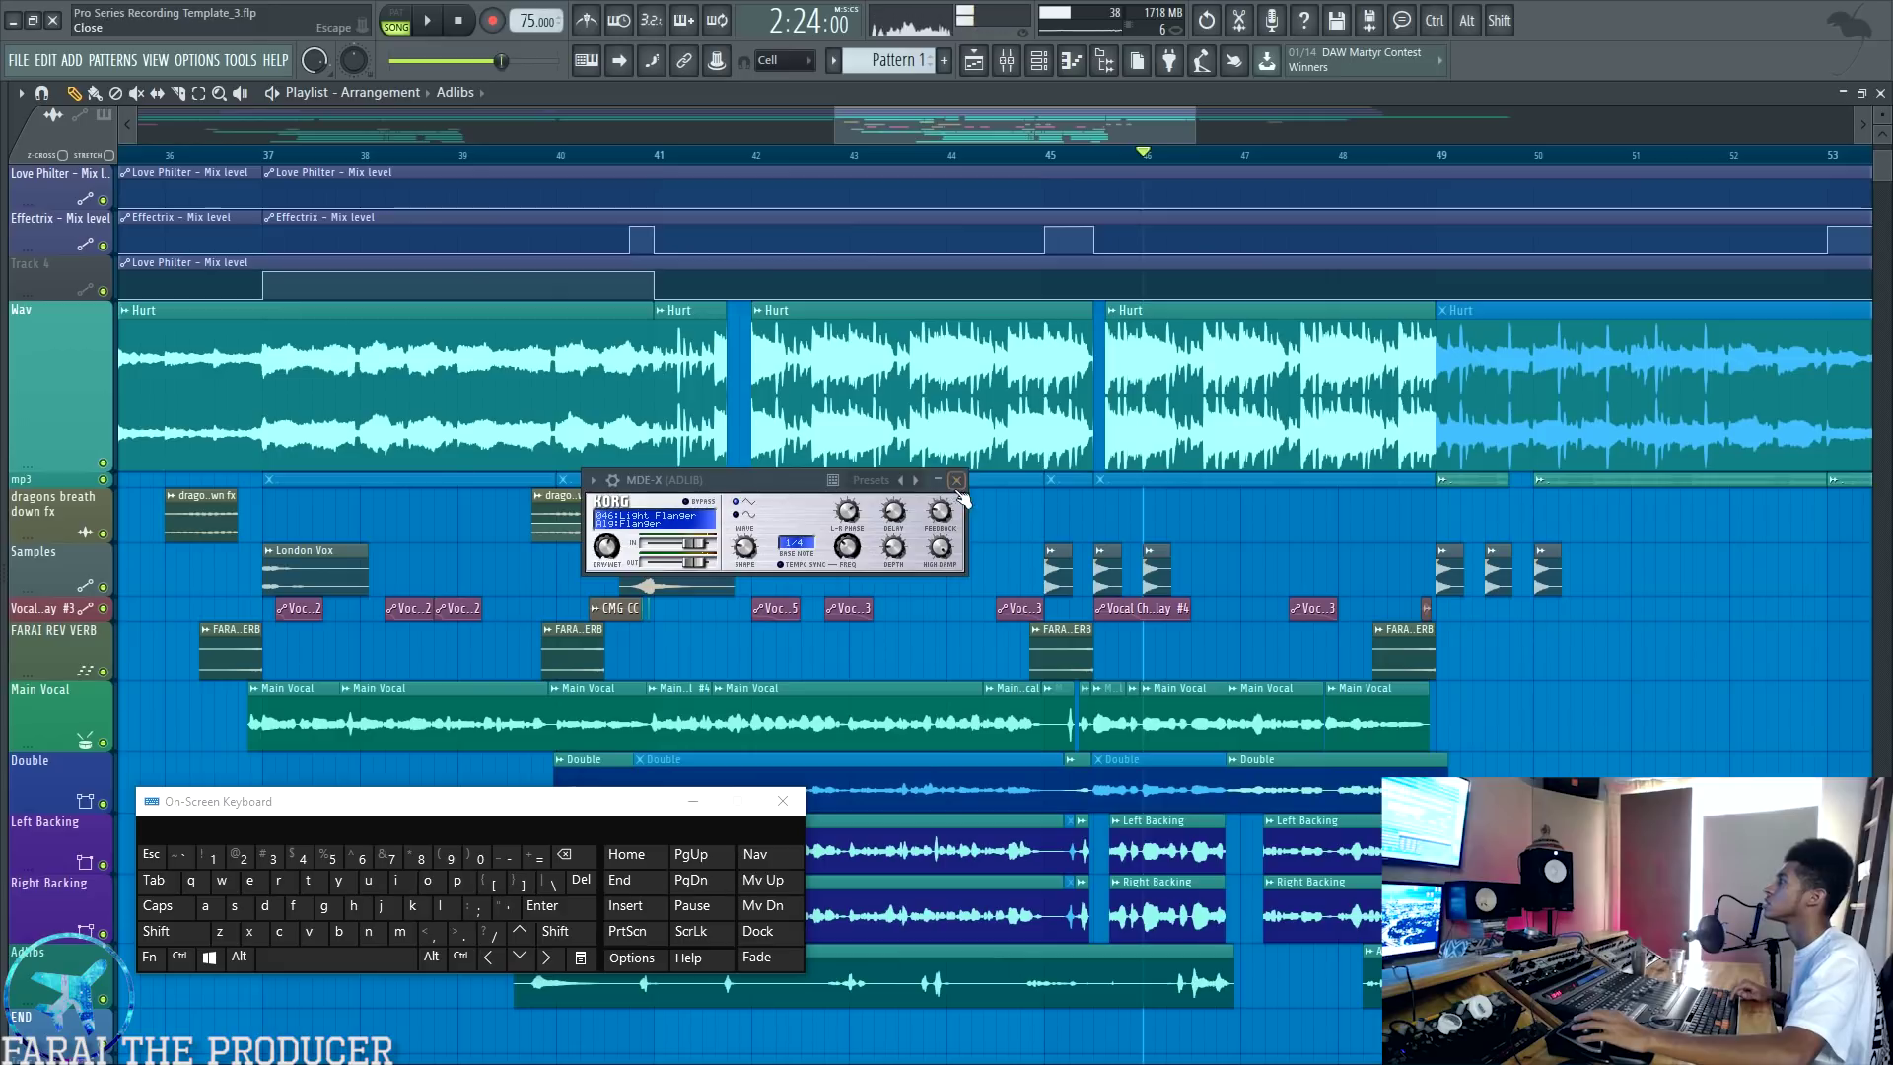
Step: Close MDE-X, move the On-Screen Keyboard back, place the playhead near bar 40 and return to the mixer
{"action": "left_click", "coordinate": [957, 482]}
{"action": "left_click_drag", "start_coordinate": [458, 809], "coordinate": [1520, 863]}
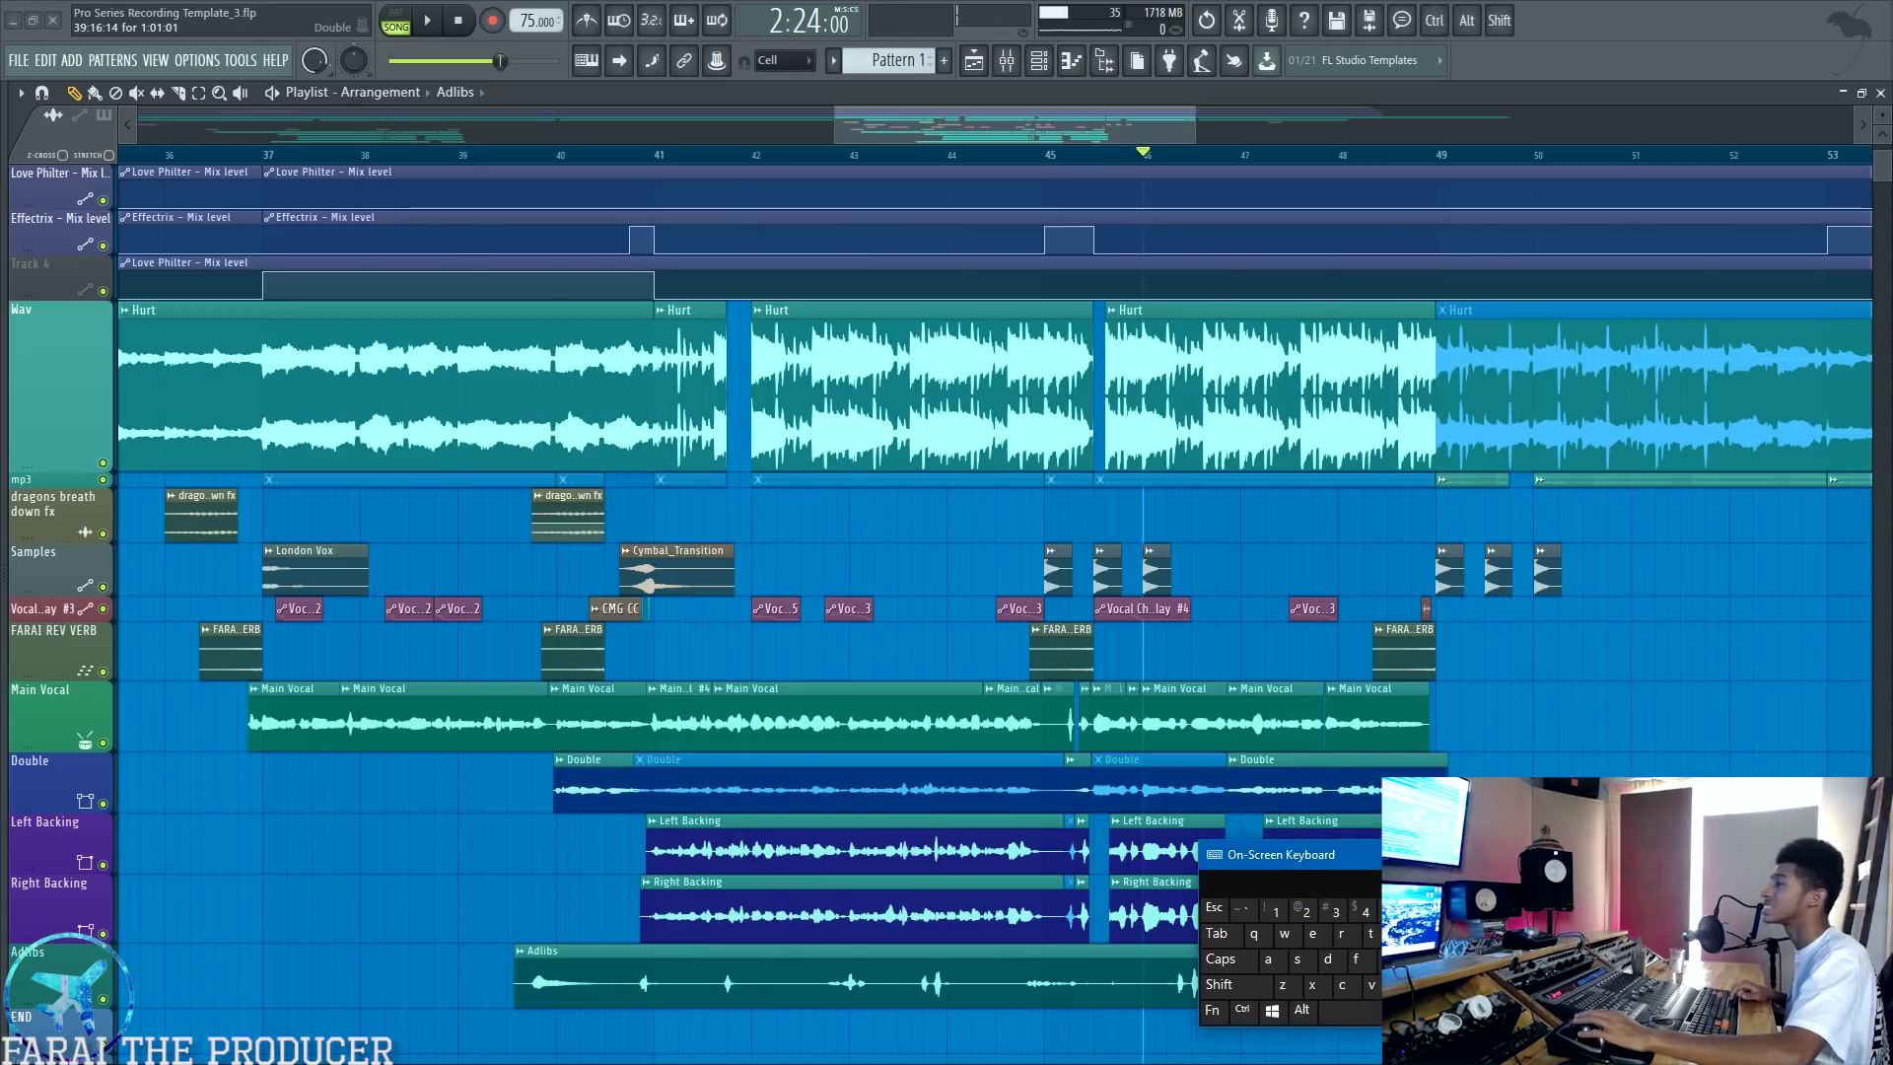
{"action": "left_click", "coordinate": [565, 156]}
{"action": "scroll", "coordinate": [565, 156], "scroll_direction": "down", "scroll_amount": 4}
{"action": "left_click", "coordinate": [1007, 63]}
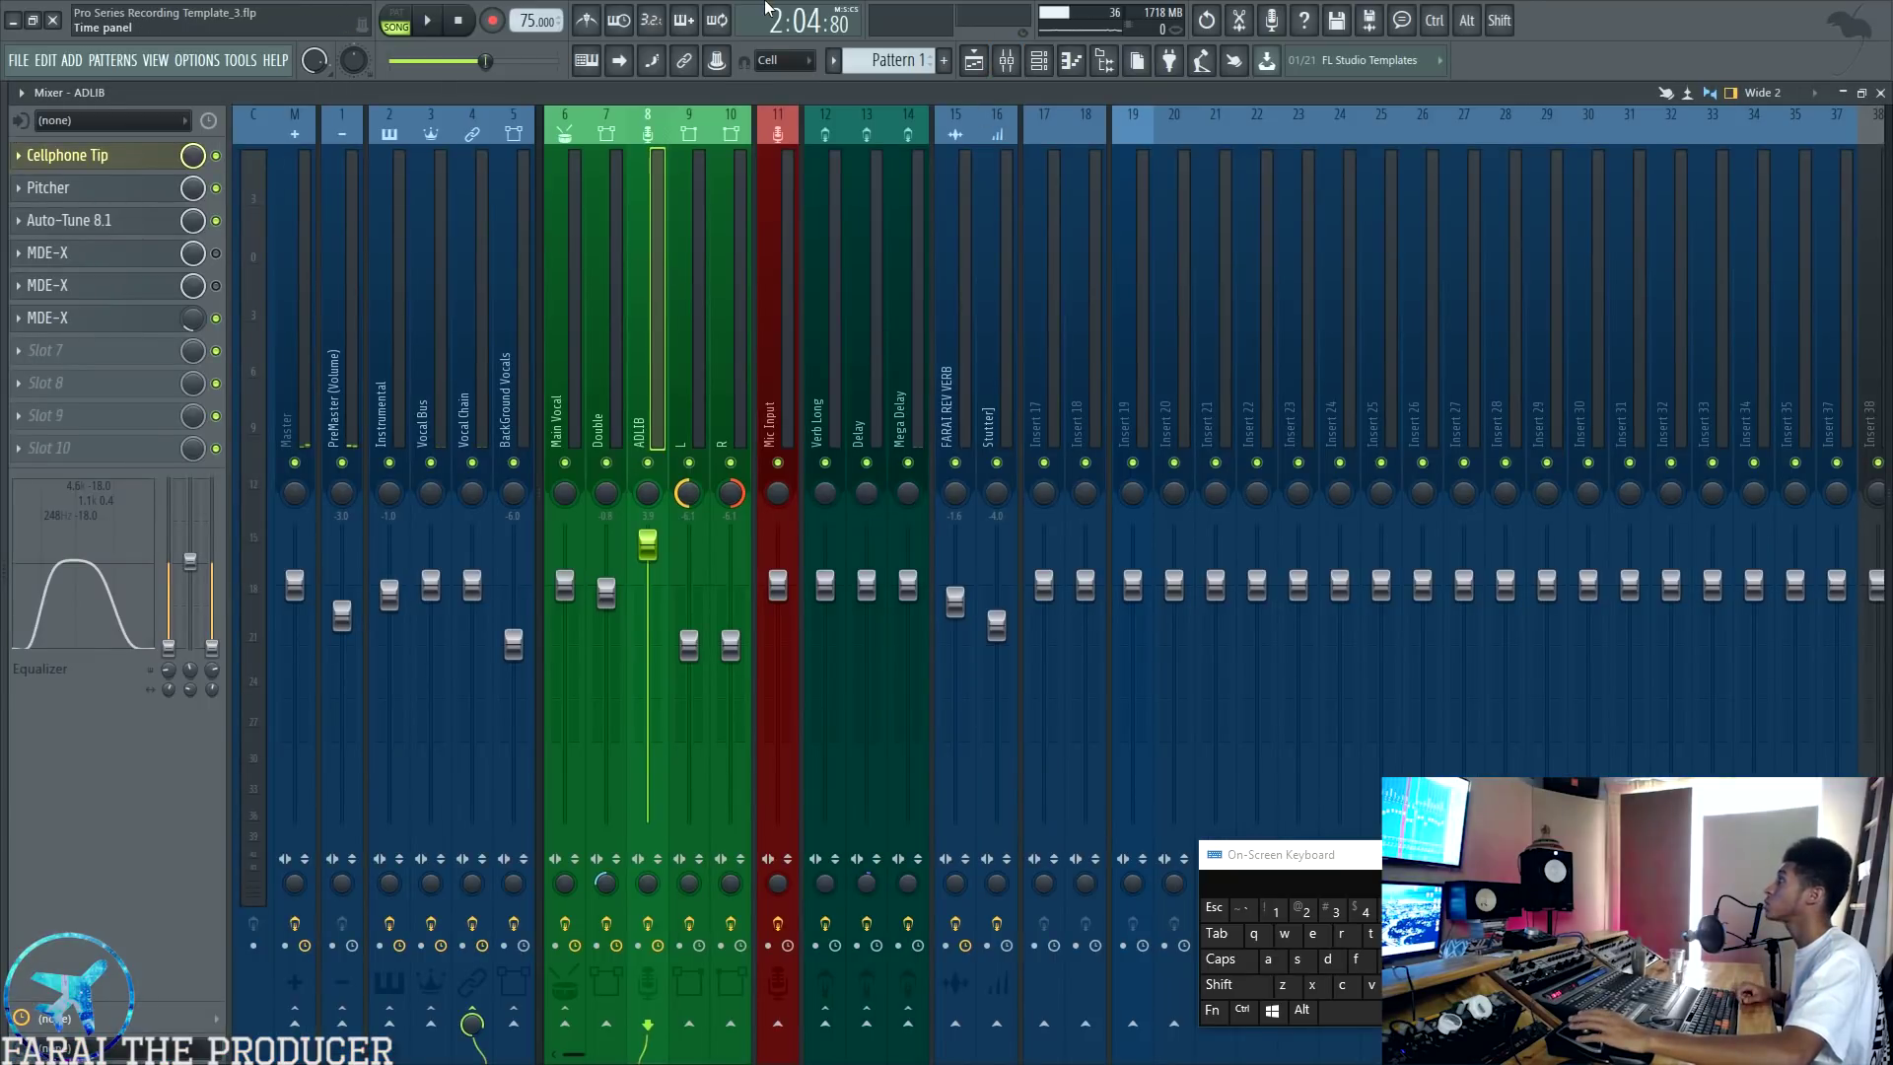
Step: Check the routing of the Verb Long, Vocal Bus and Vocal Chain tracks in the mixer
{"action": "left_click", "coordinate": [826, 296]}
{"action": "left_click", "coordinate": [446, 367]}
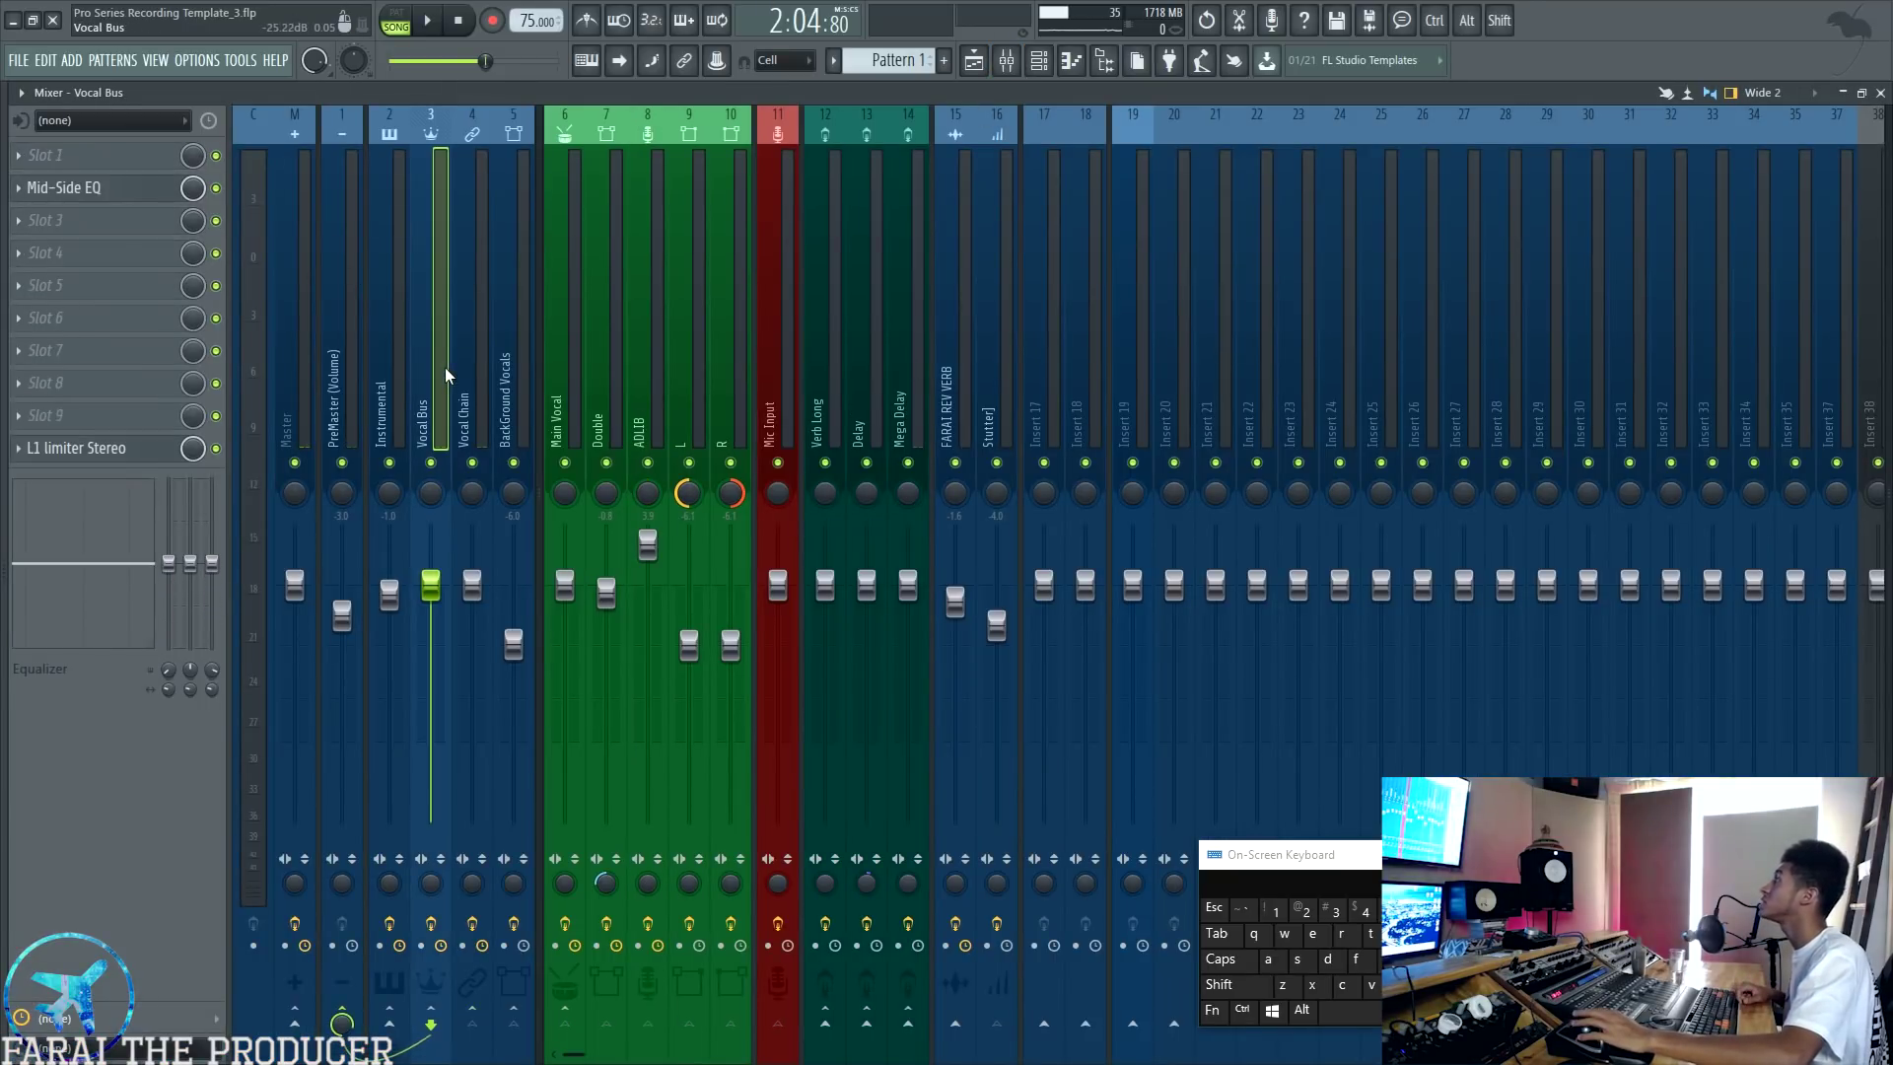
{"action": "left_click", "coordinate": [469, 343]}
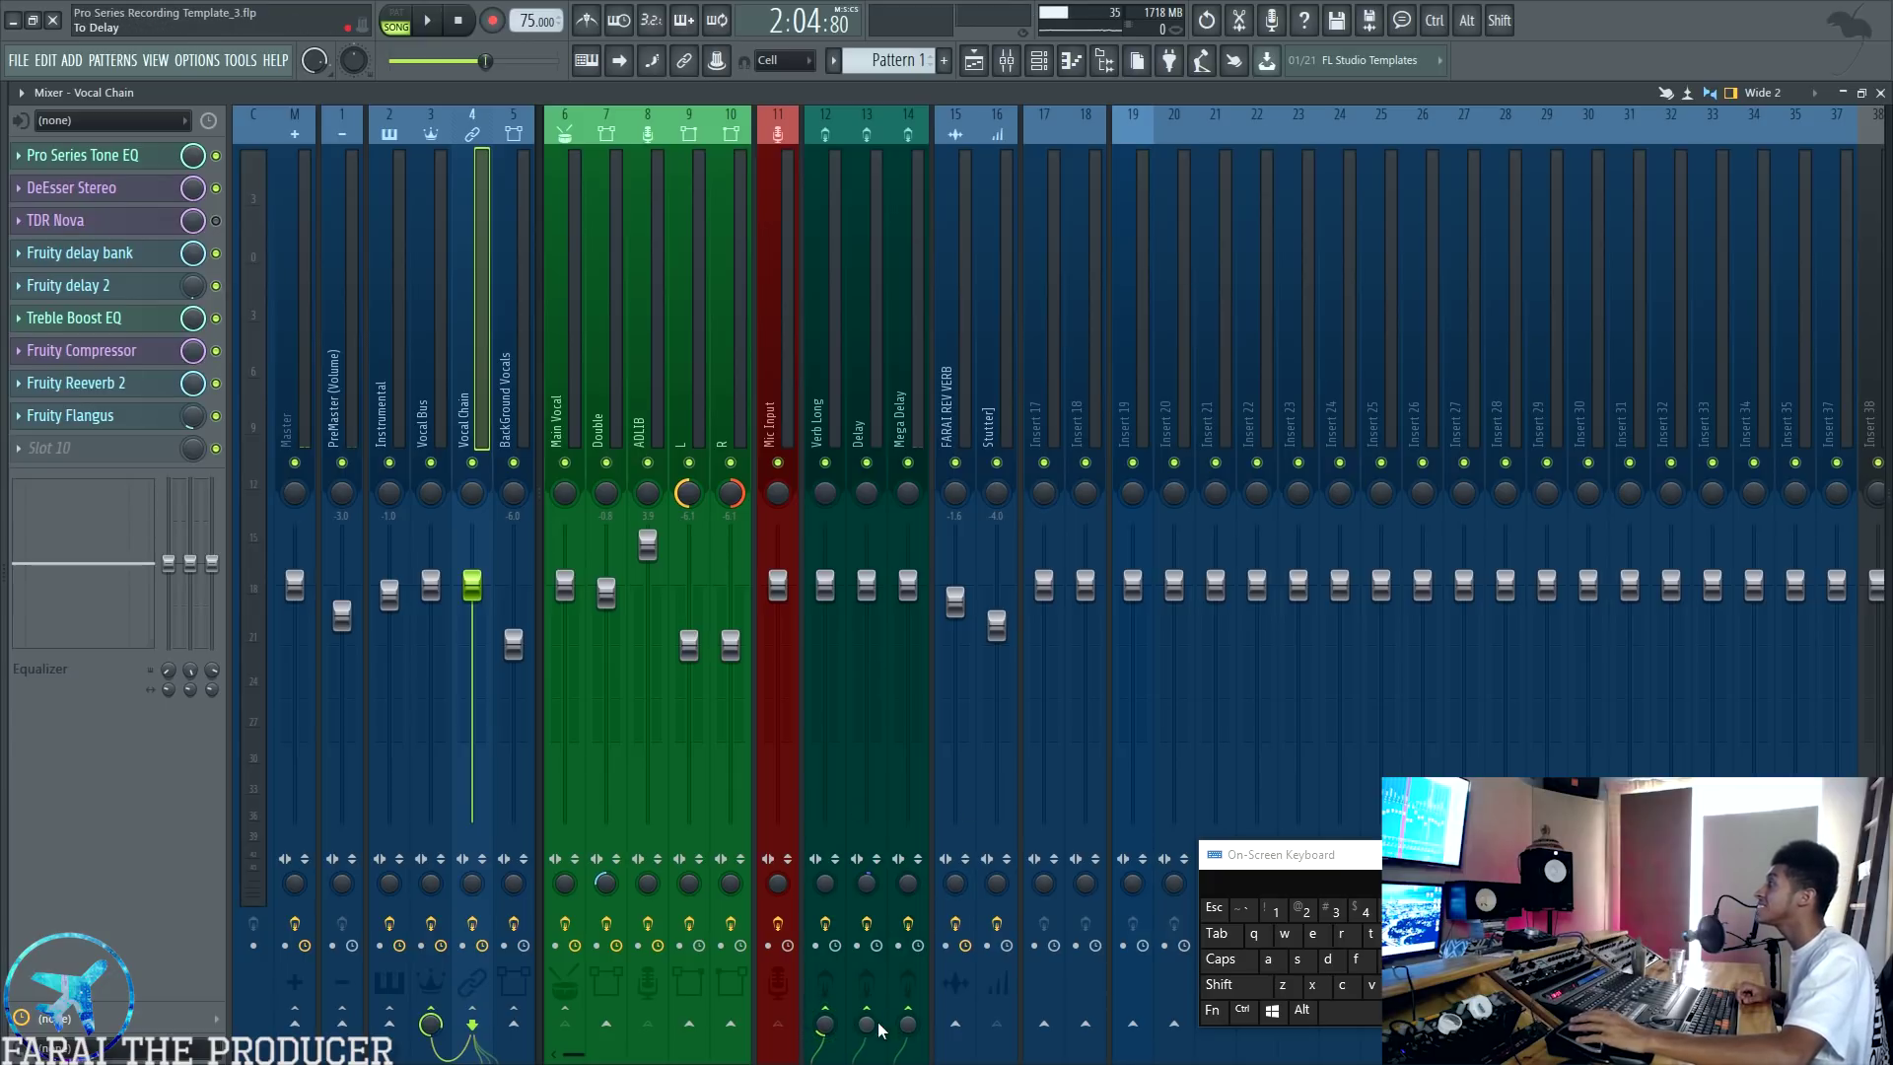
Step: Enlarge the Vocal Chain - To Delay #3 track in the Playlist and examine its automation clips
{"action": "left_click", "coordinate": [973, 60]}
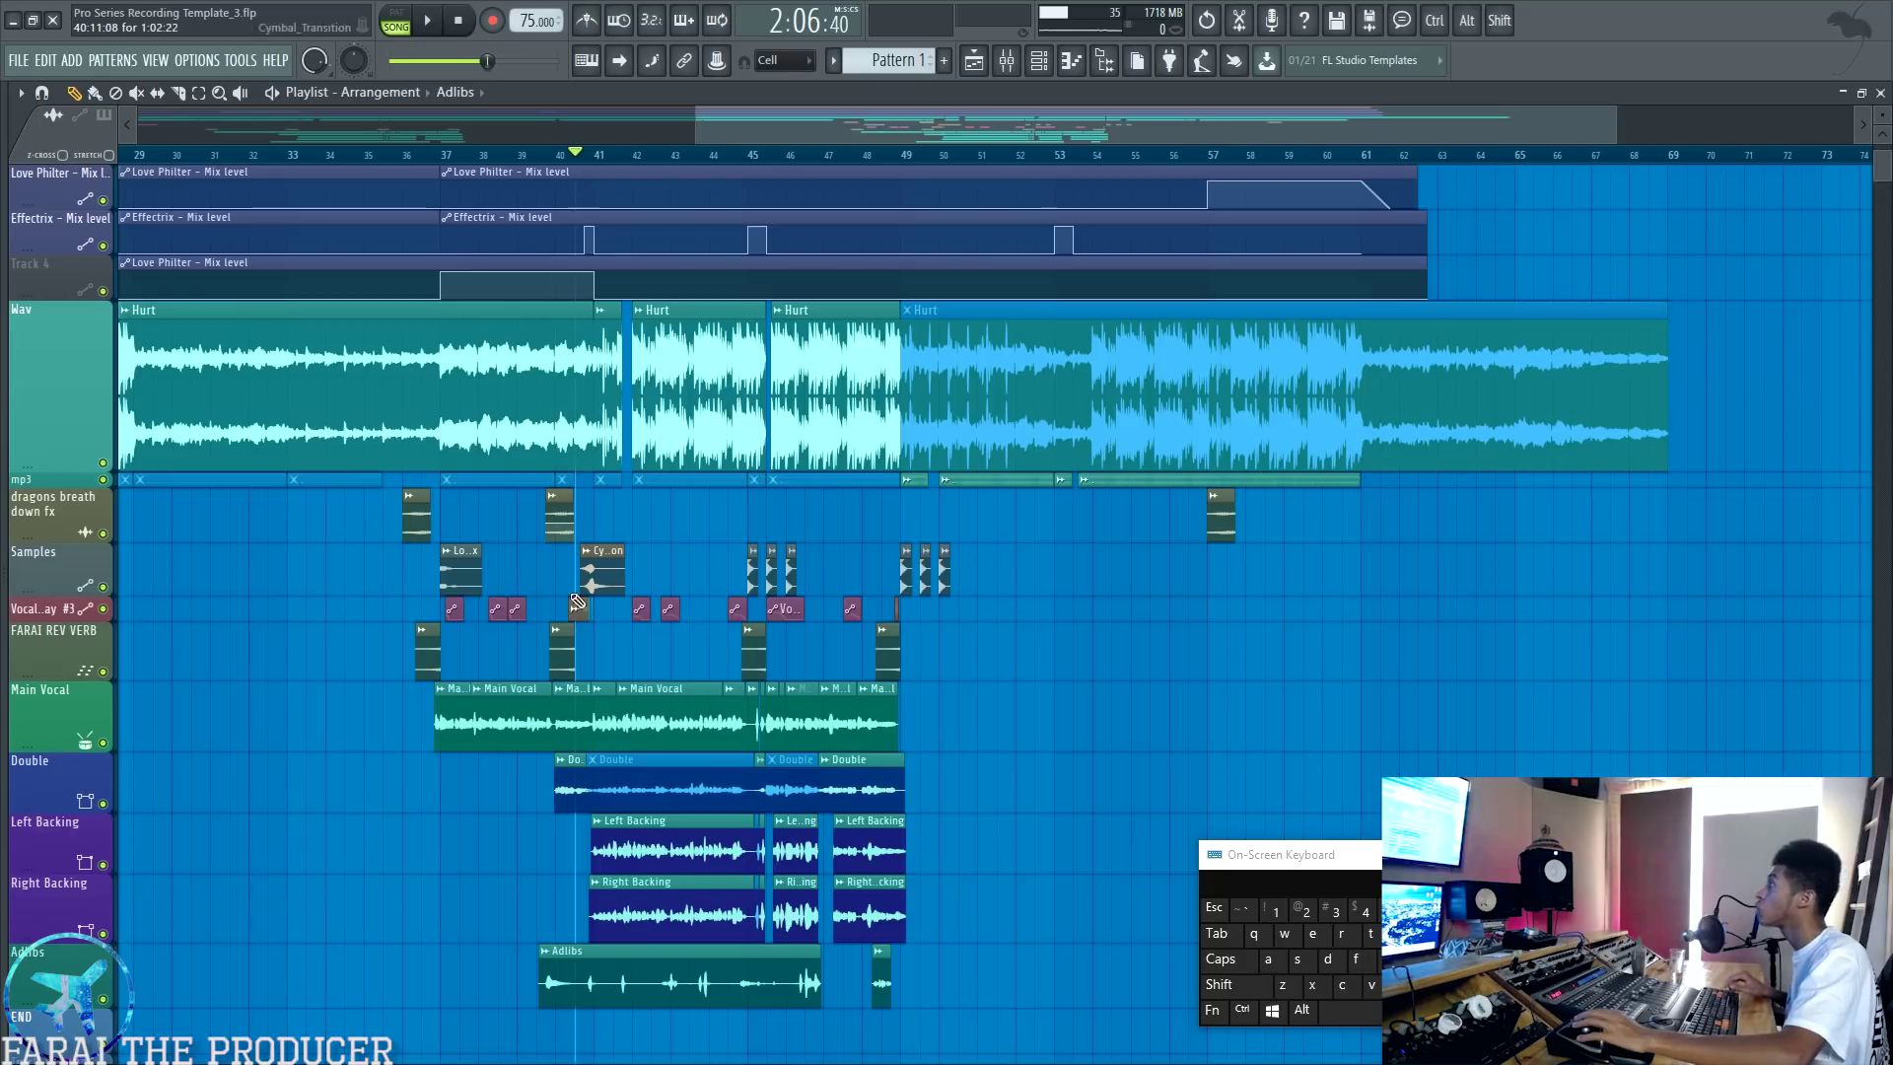
{"action": "left_click_drag", "start_coordinate": [632, 597], "coordinate": [687, 613]}
{"action": "left_click_drag", "start_coordinate": [38, 622], "coordinate": [38, 659]}
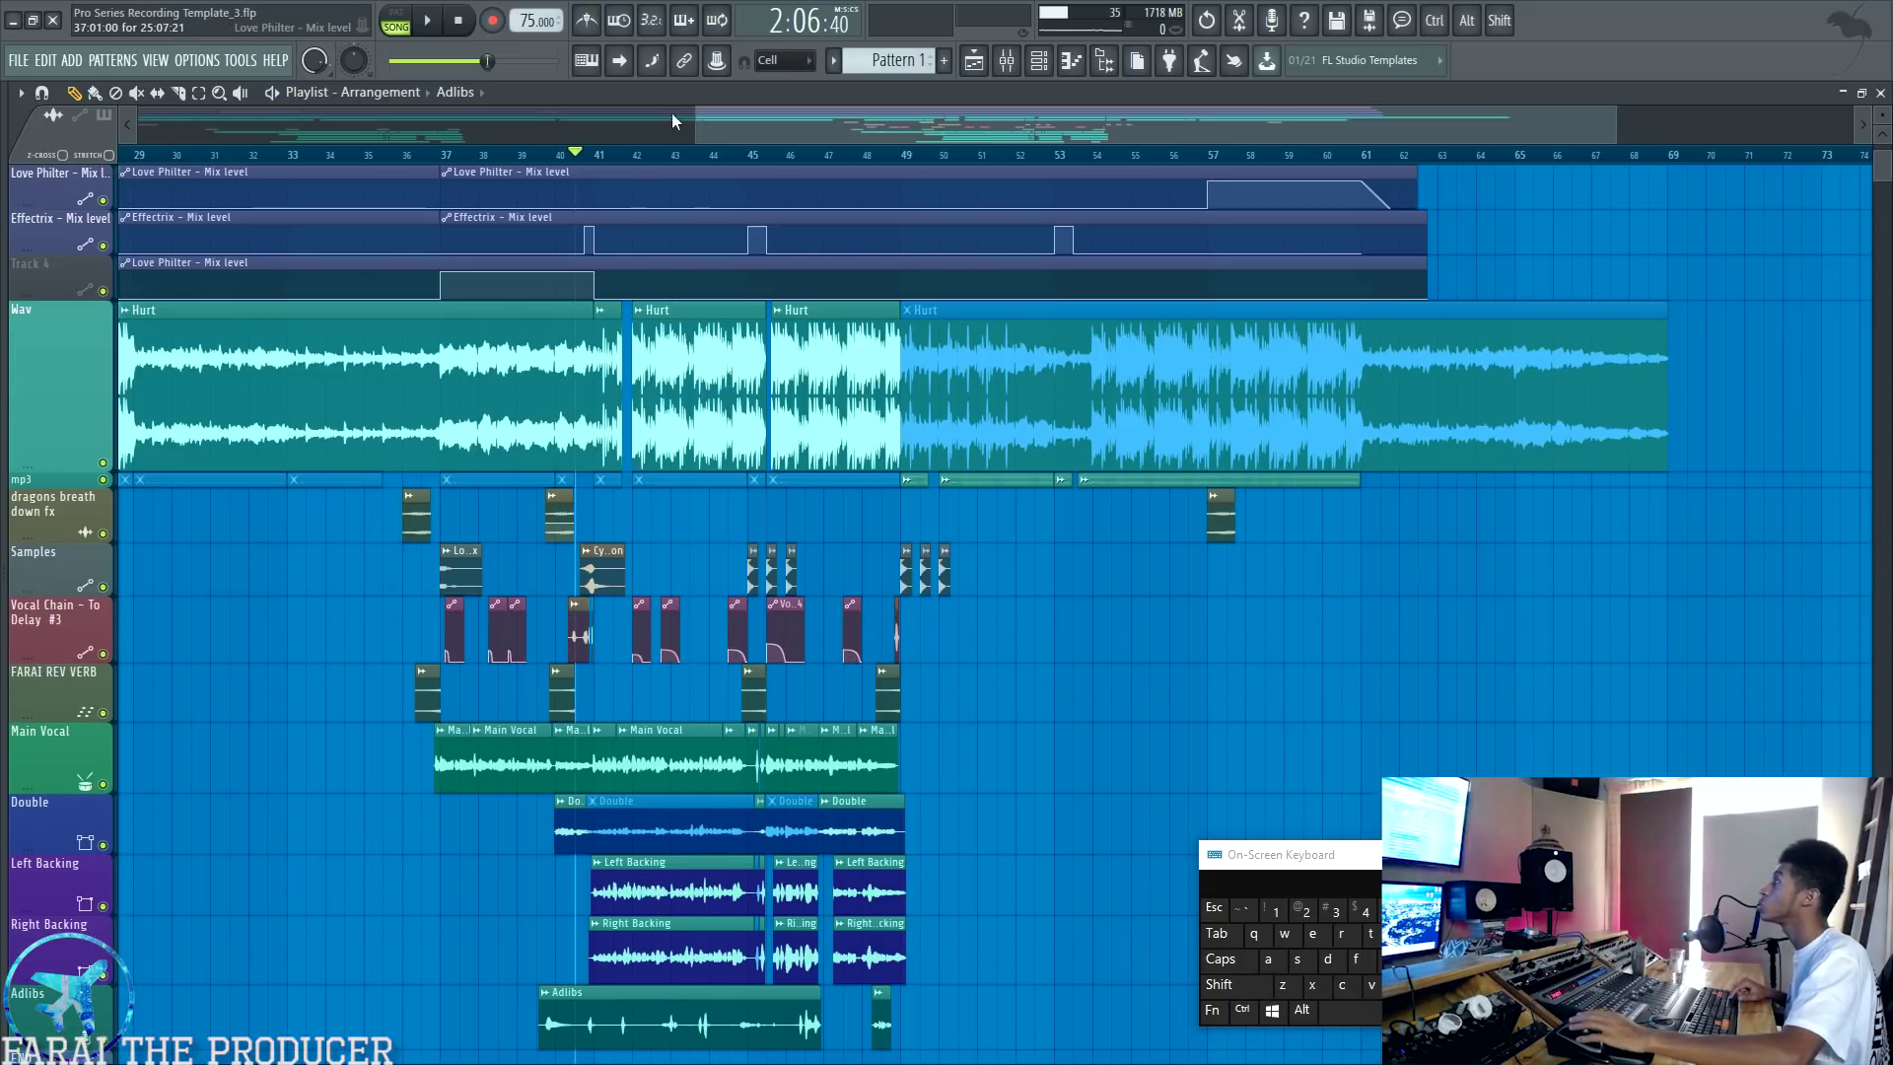
{"action": "scroll", "coordinate": [655, 156], "scroll_direction": "up", "scroll_amount": 6}
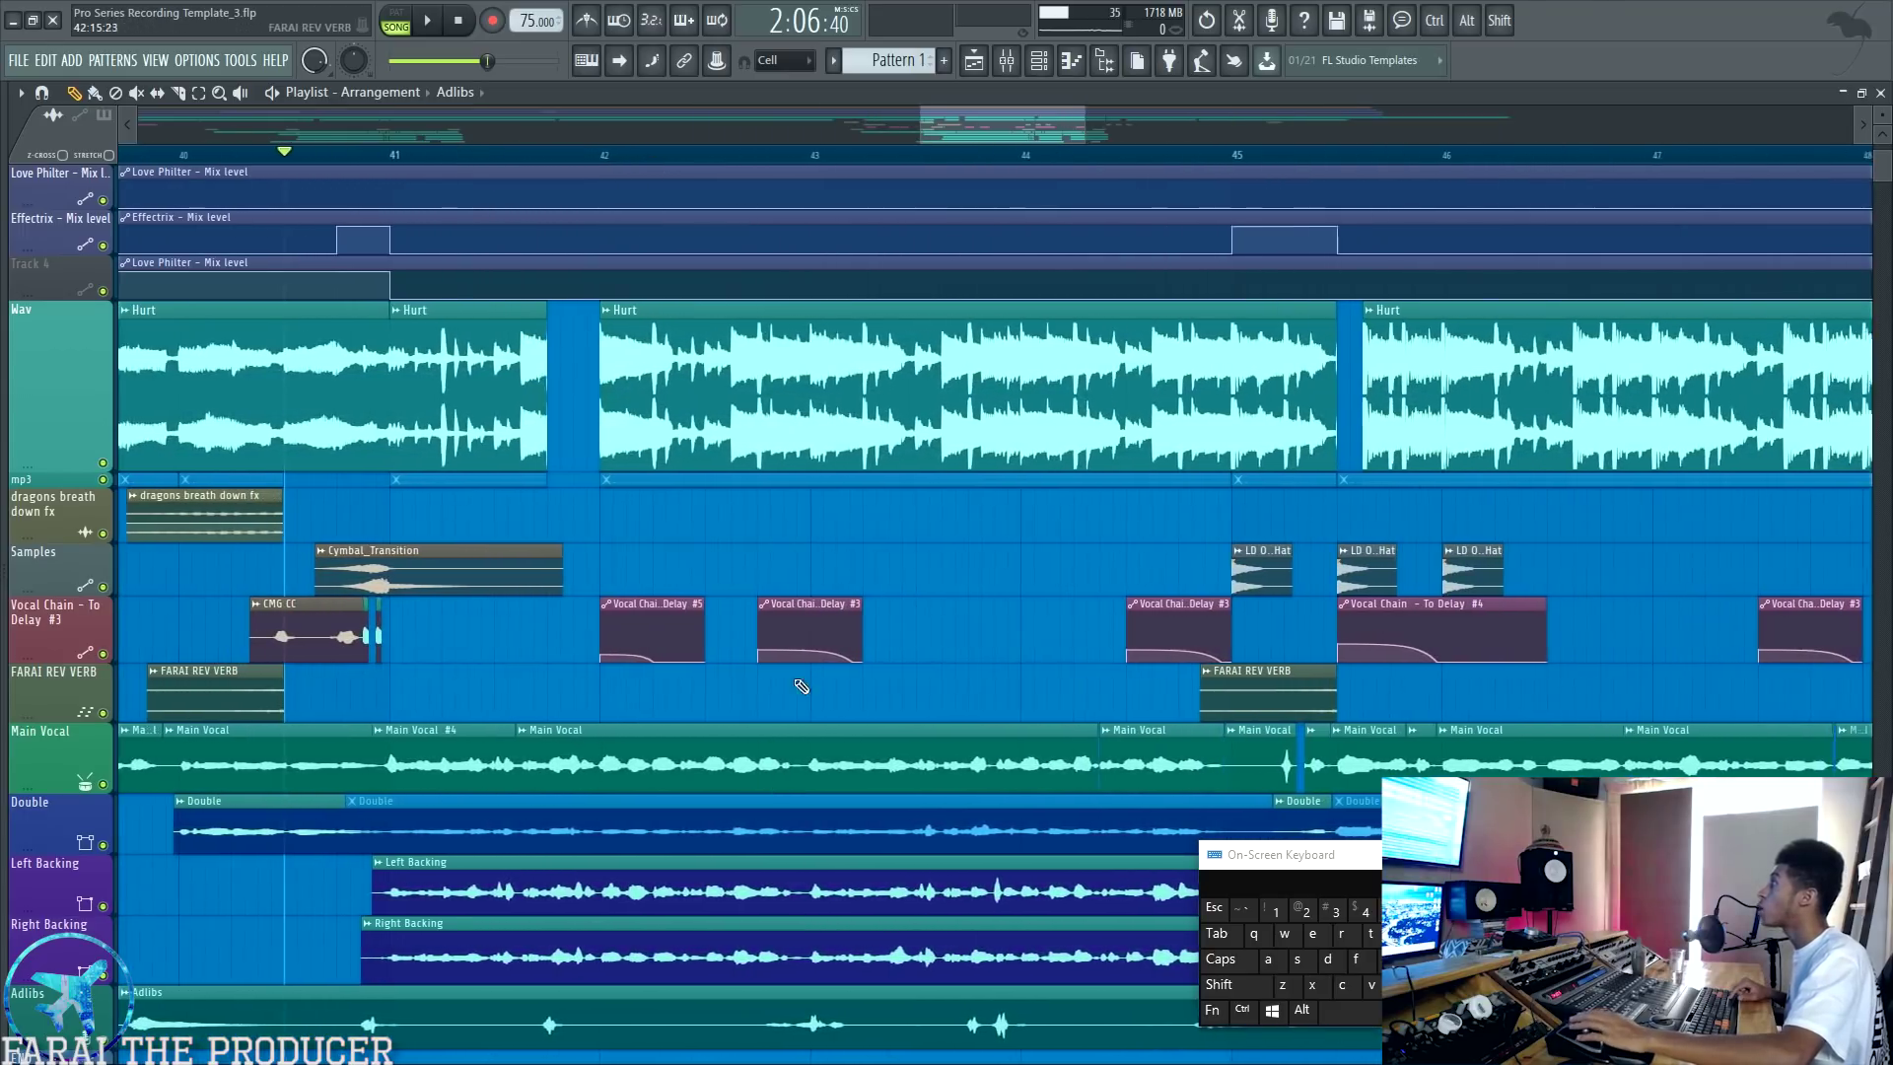
Step: Play the song with the mixer shown to watch the Vocal Chain sends, and check the Mega Delay track
{"action": "left_click", "coordinate": [1008, 67]}
{"action": "key", "text": "space"}
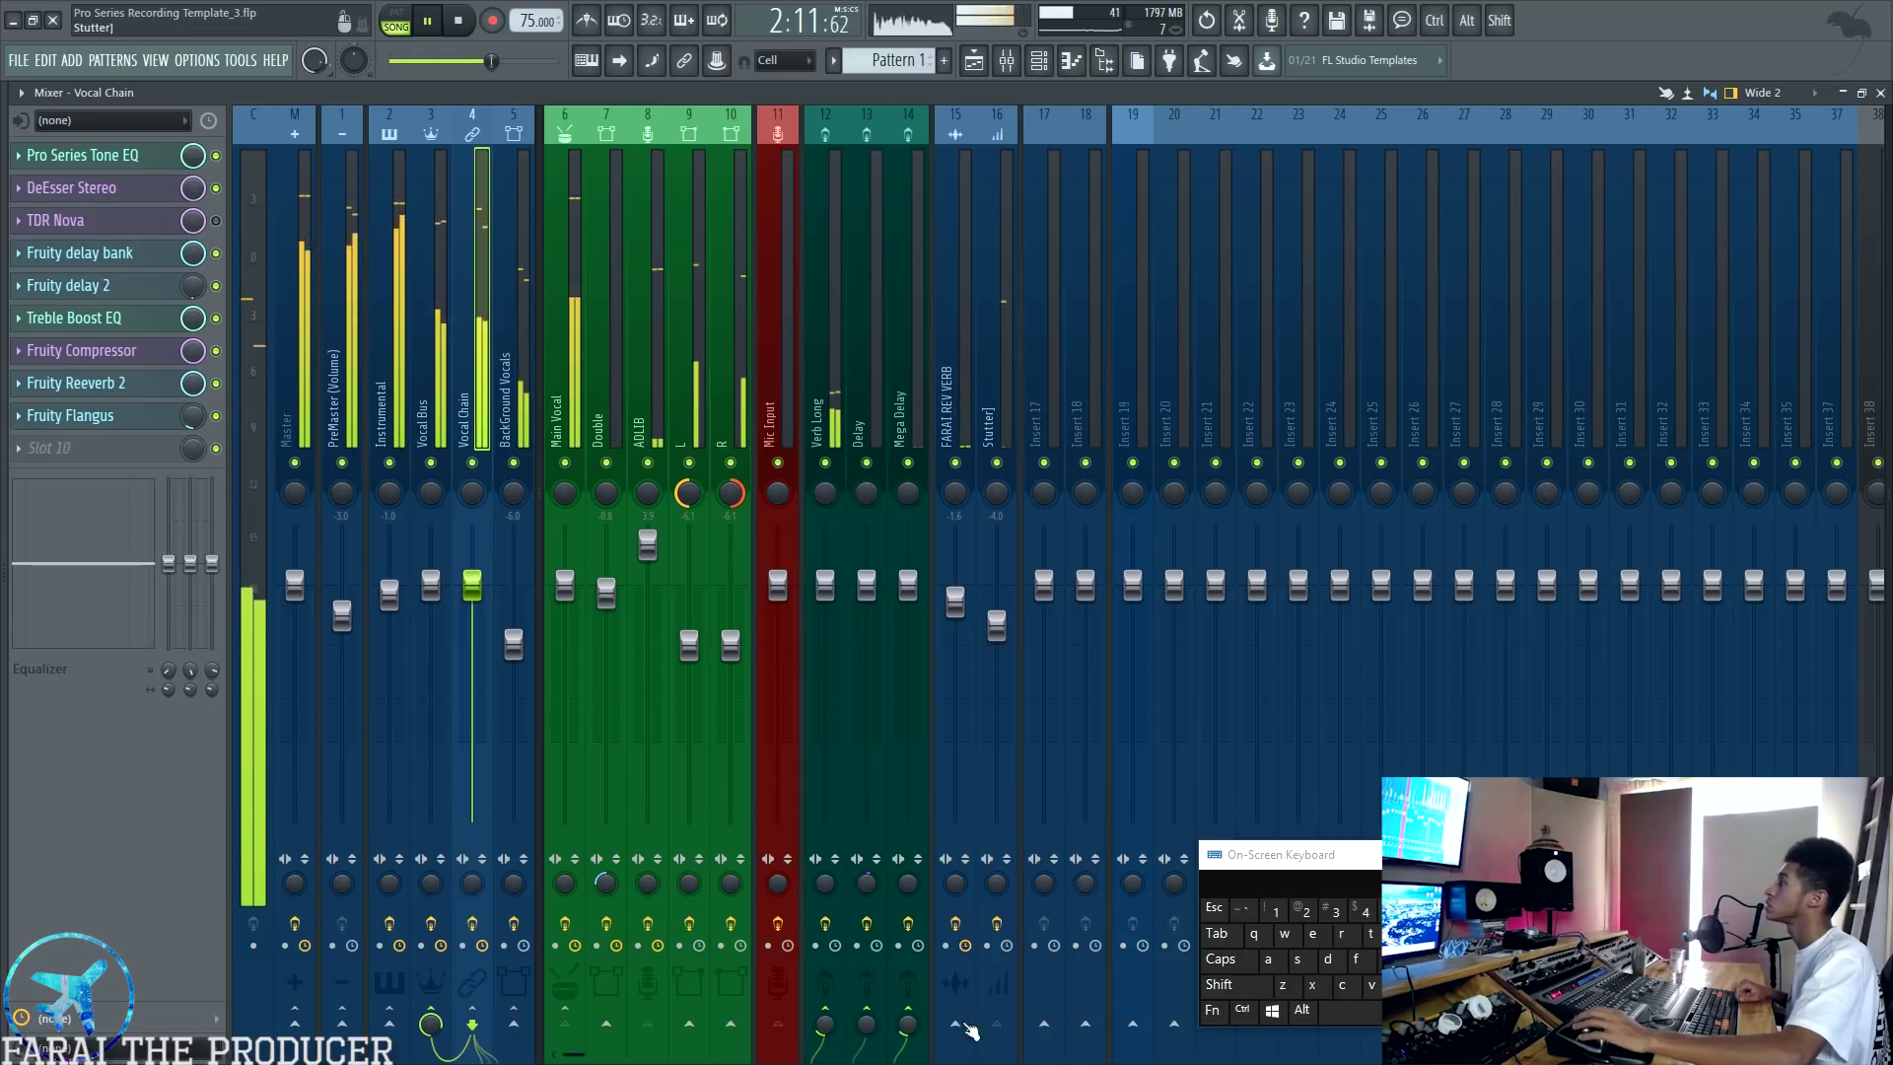
{"action": "key", "text": "space"}
{"action": "left_click", "coordinate": [913, 370]}
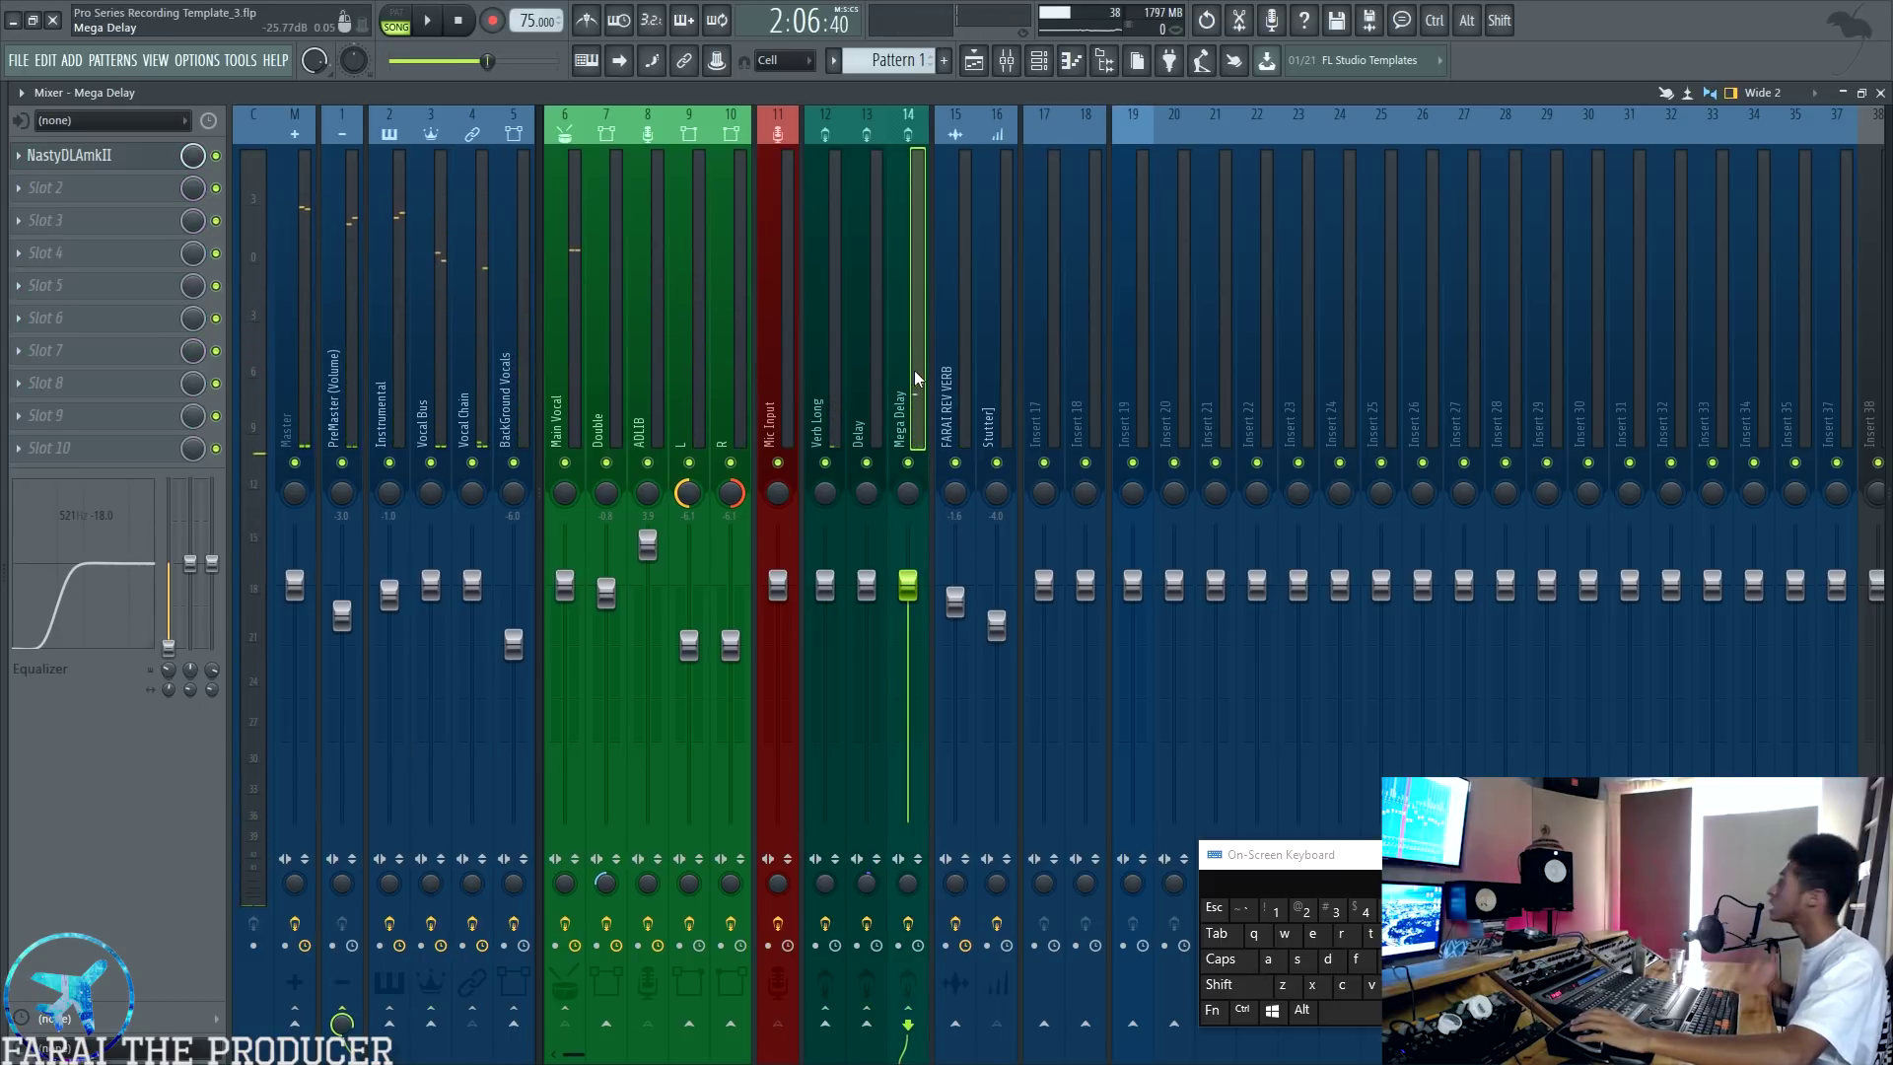
{"action": "left_click", "coordinate": [973, 60]}
{"action": "left_click", "coordinate": [1005, 60]}
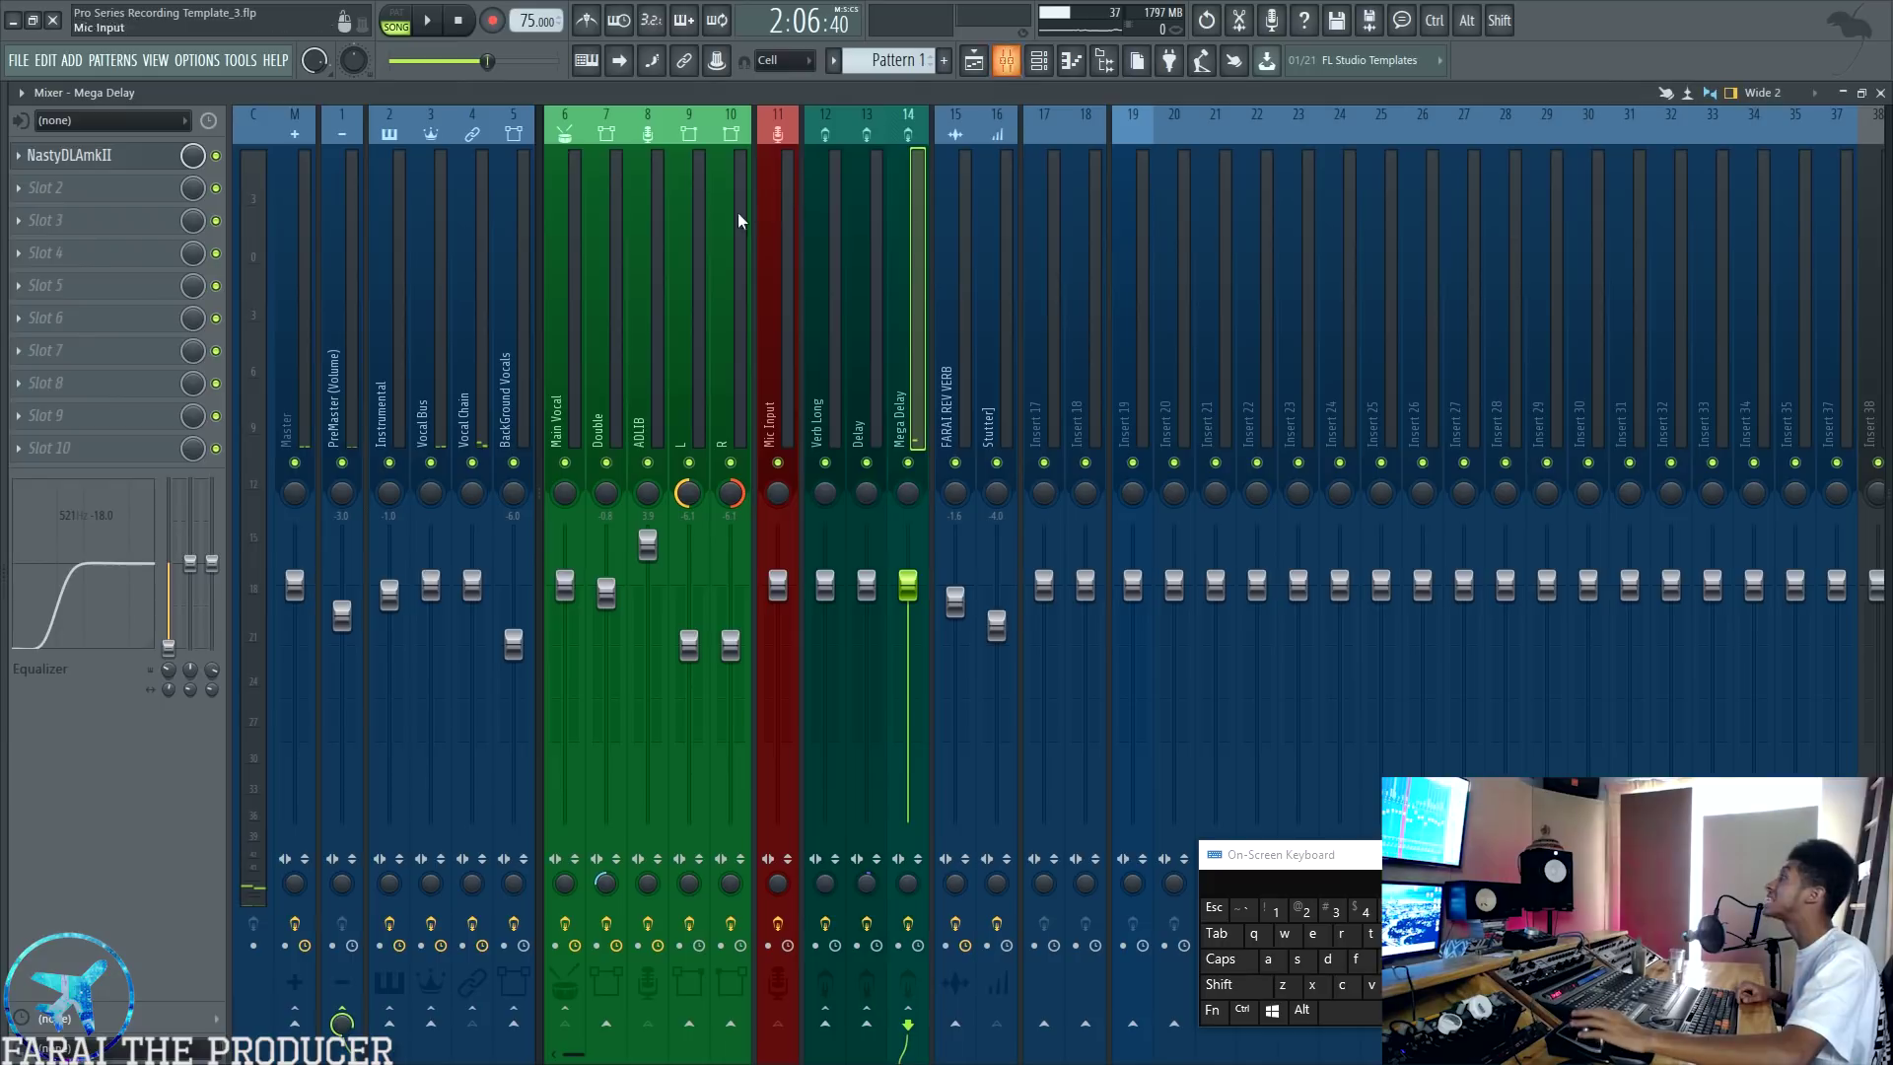
Step: Check the Vocal Chain's sends, then review Fruity Reeverb 2 on the Verb Long track and close its window
{"action": "left_click", "coordinate": [488, 319]}
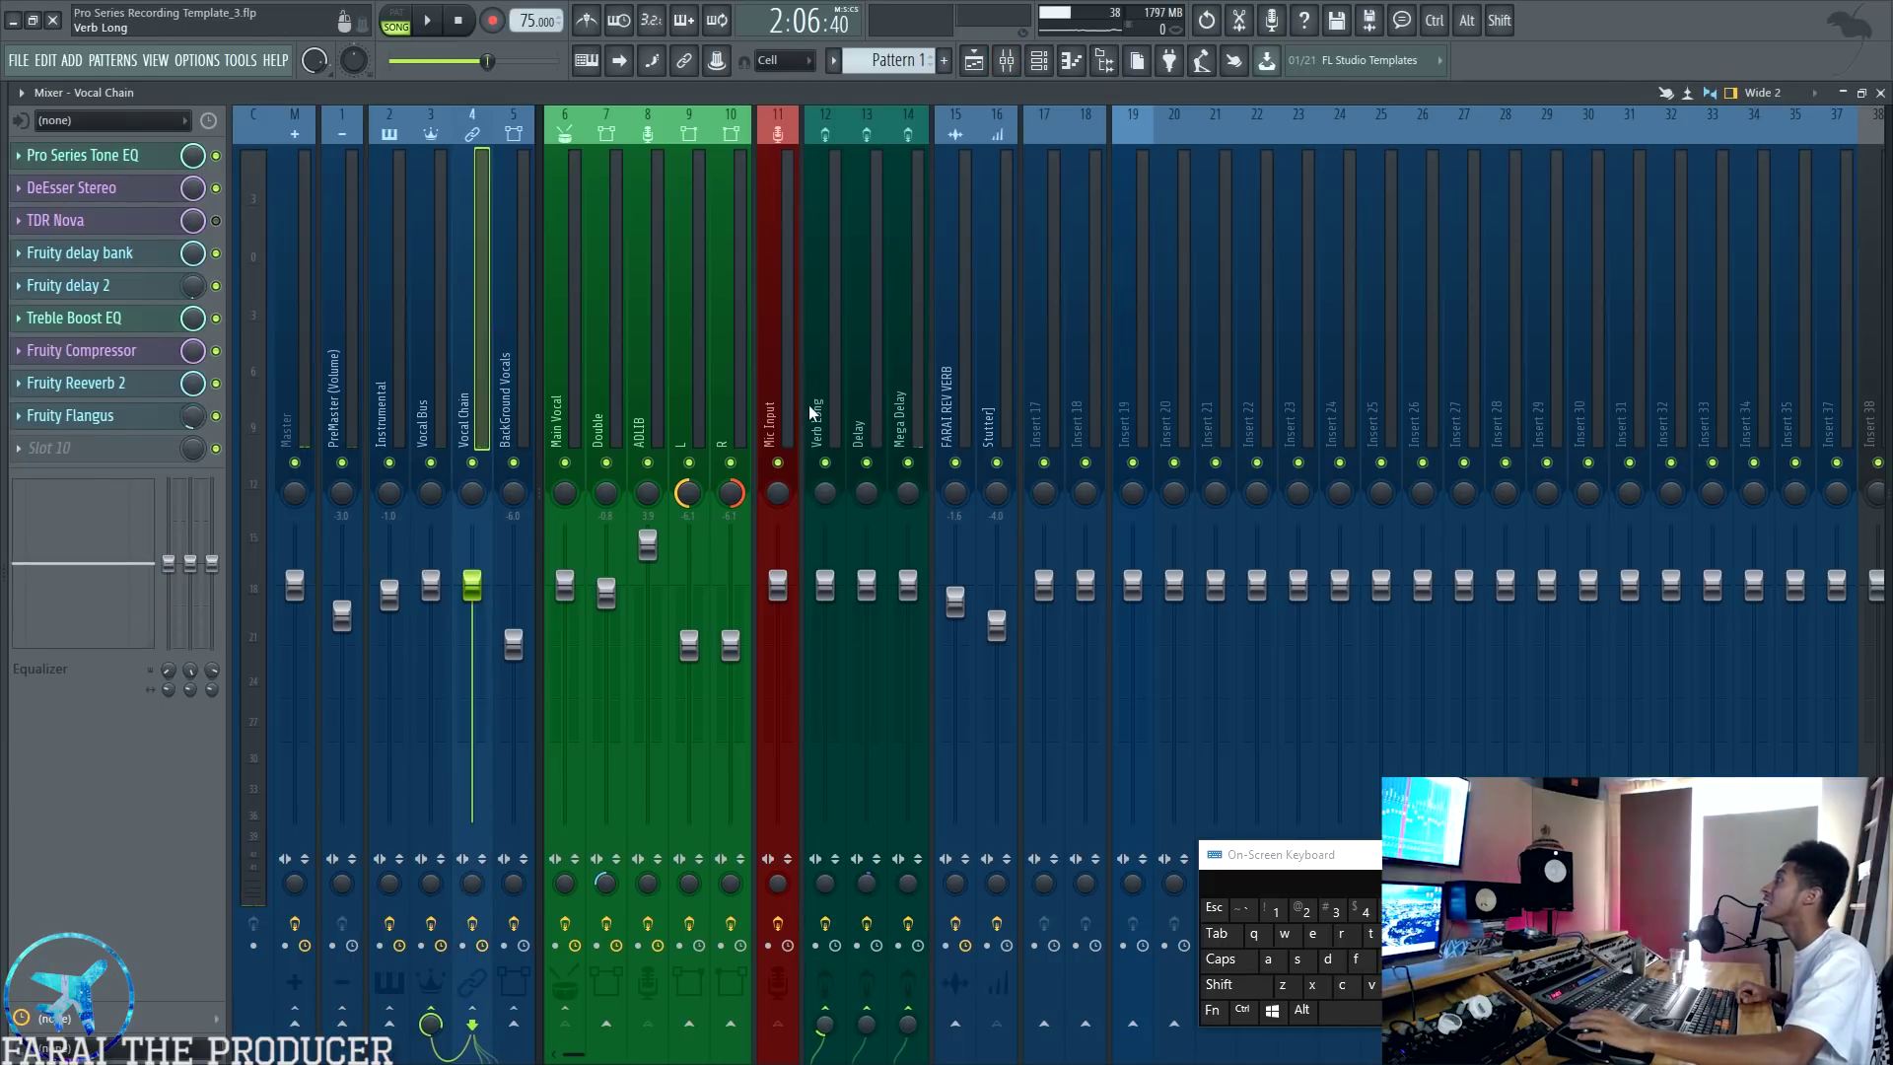
{"action": "left_click", "coordinate": [827, 355]}
{"action": "left_click", "coordinate": [89, 155]}
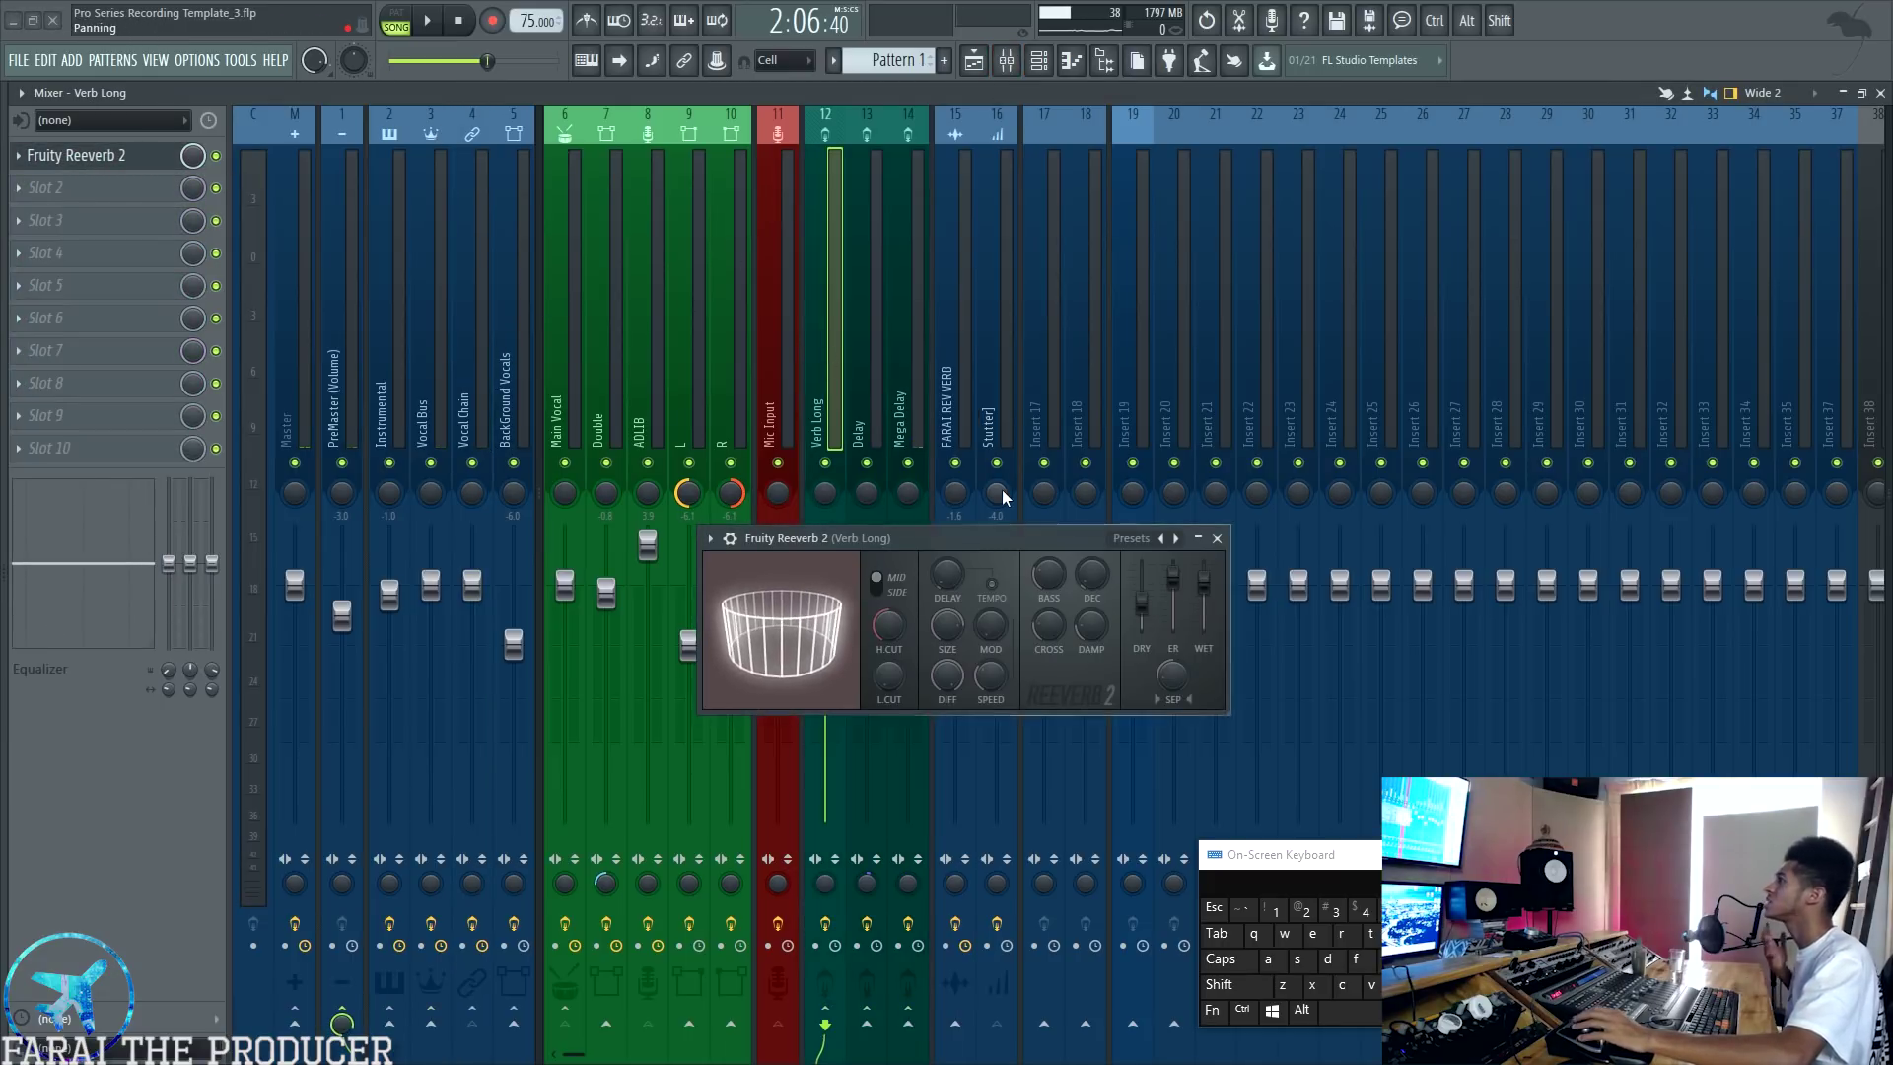
{"action": "left_click_drag", "start_coordinate": [998, 528], "coordinate": [930, 422]}
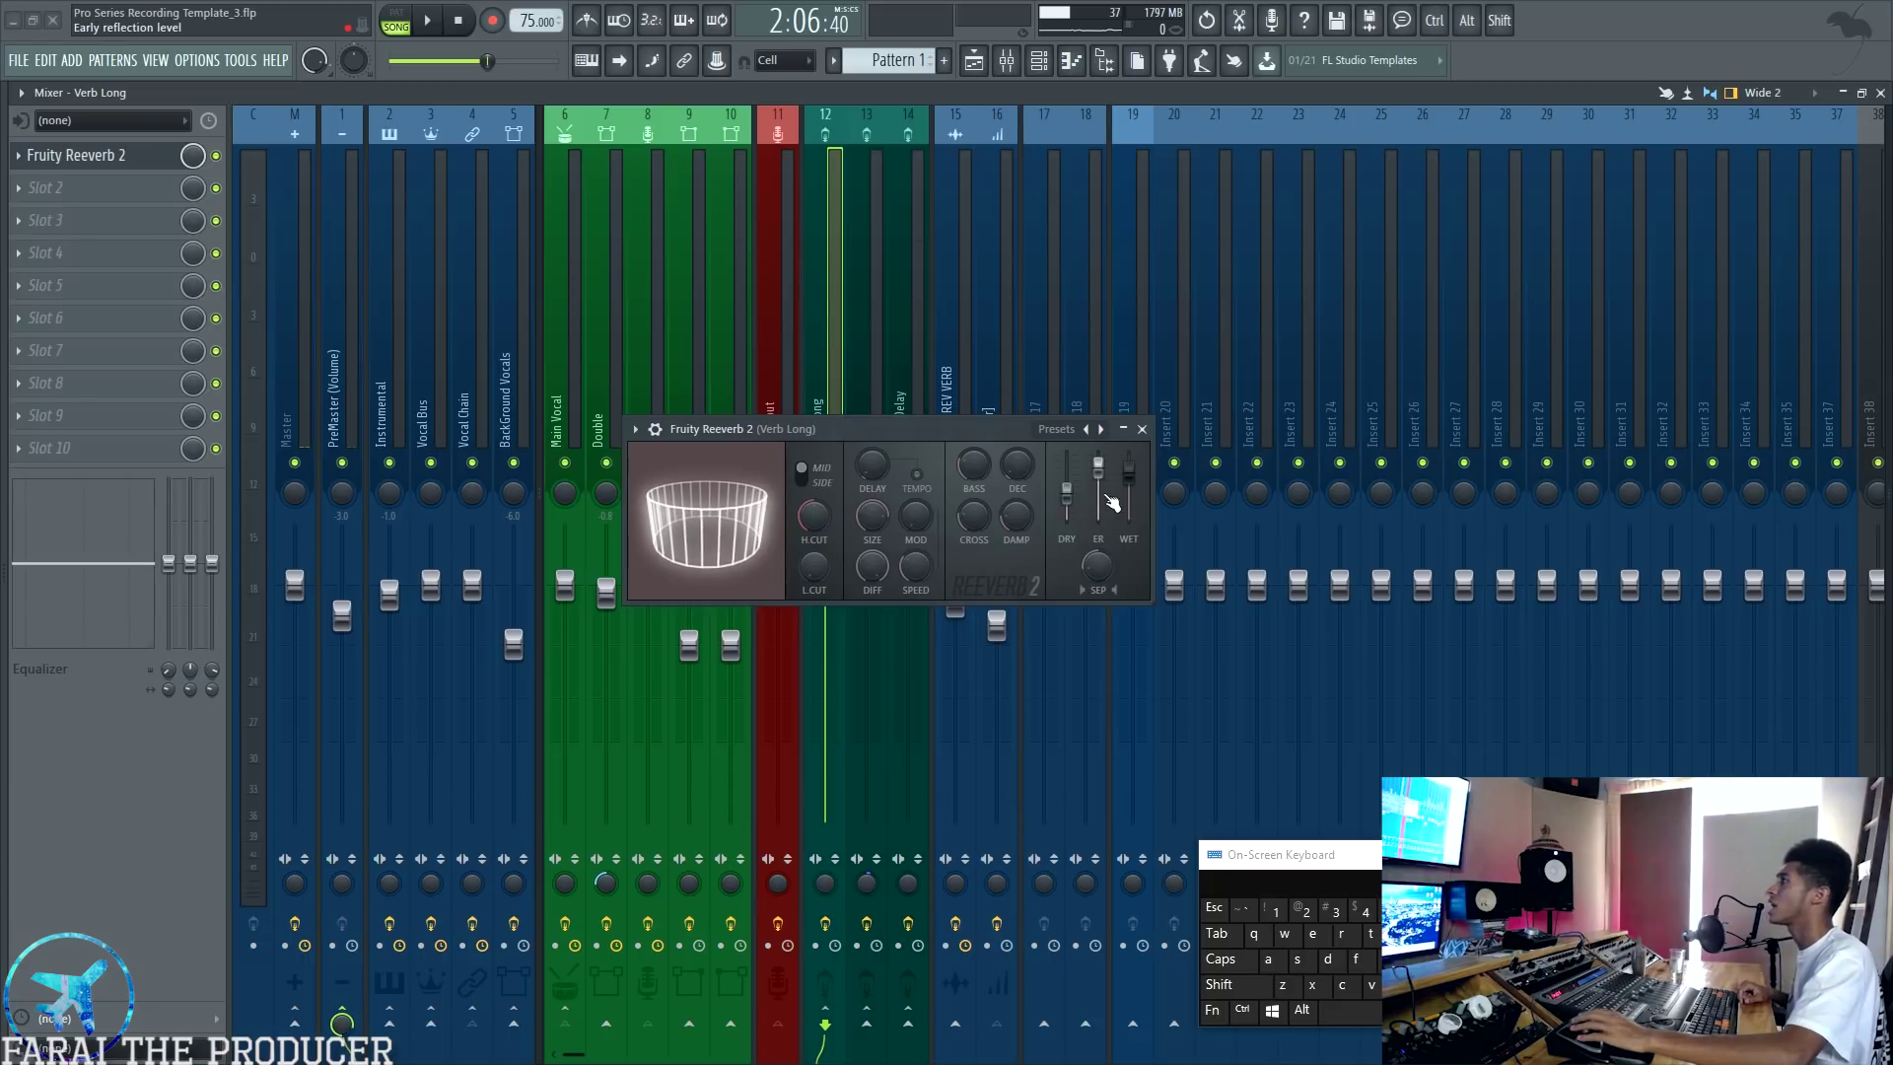
{"action": "left_click", "coordinate": [1157, 420]}
{"action": "left_click", "coordinate": [1142, 429]}
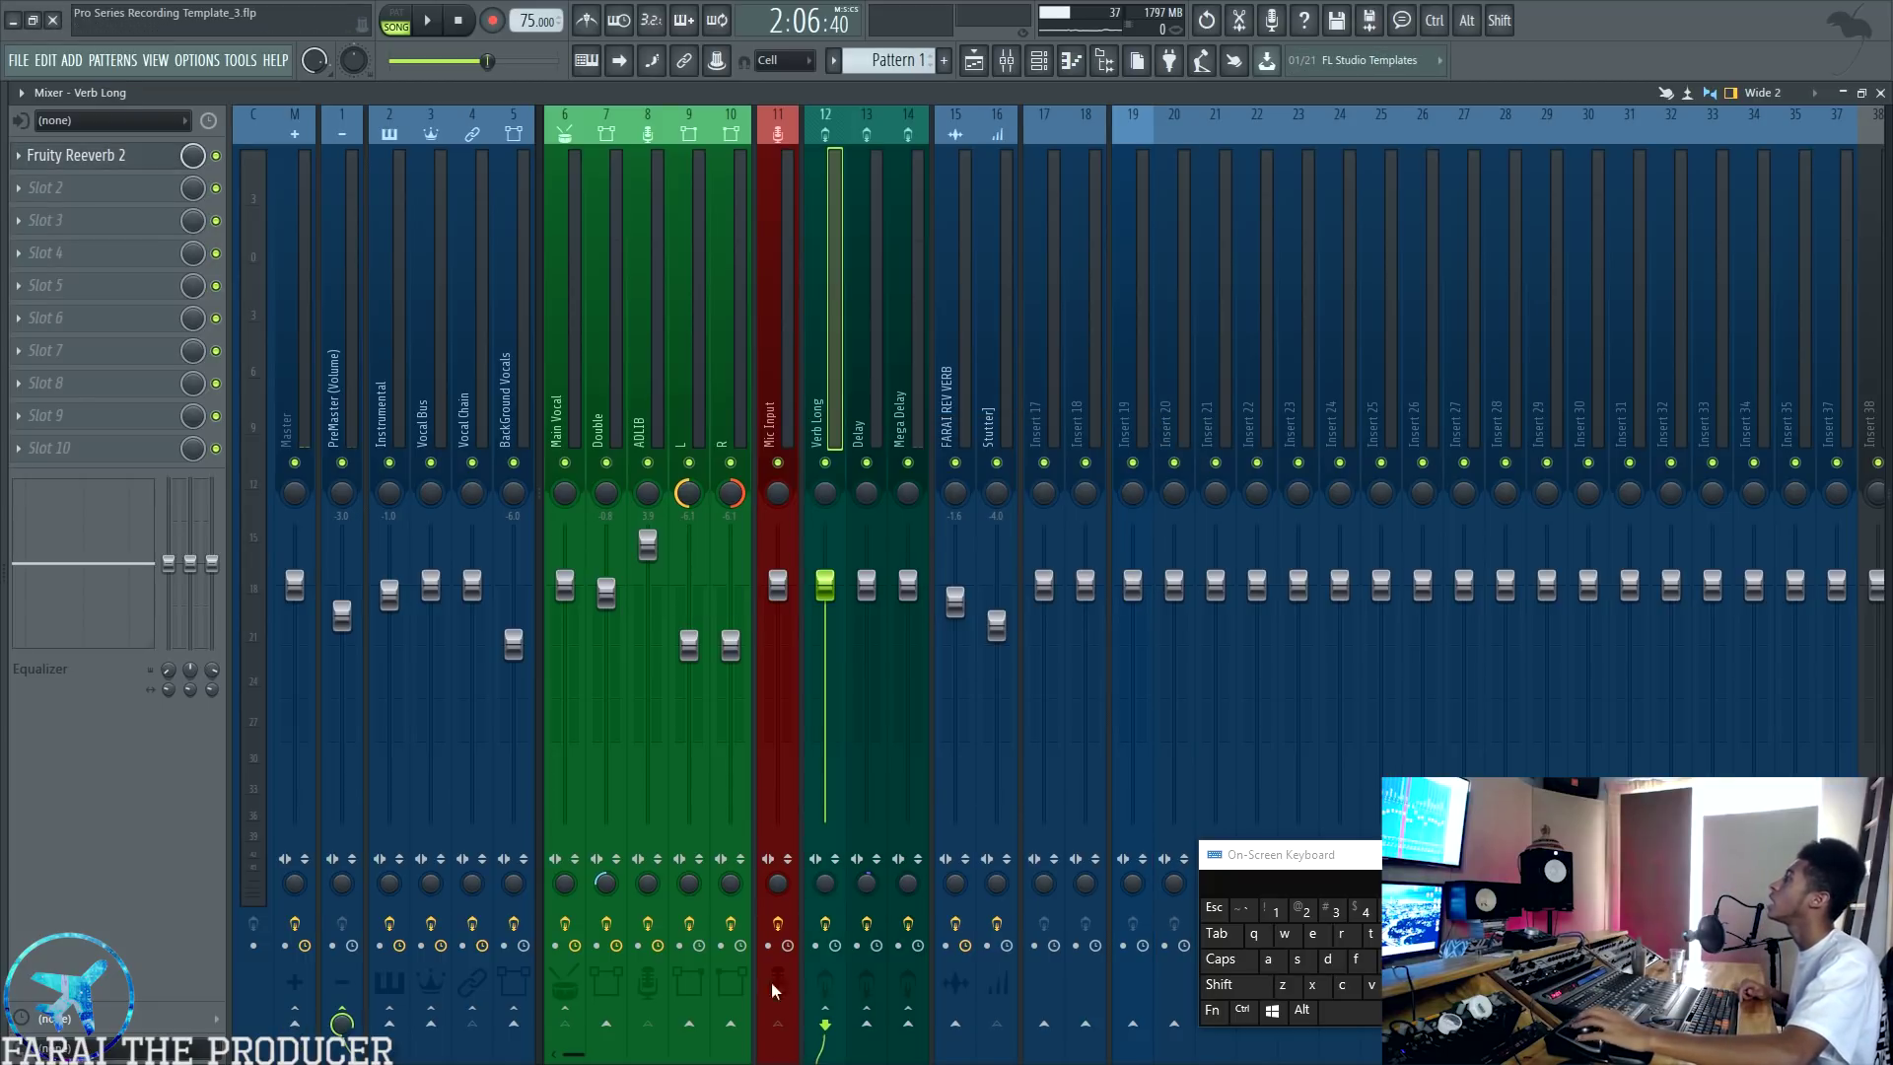
Step: Select the Instrumental mixer track and look over the song arrangement in the Playlist before returning to the mixer
{"action": "left_click", "coordinate": [394, 316]}
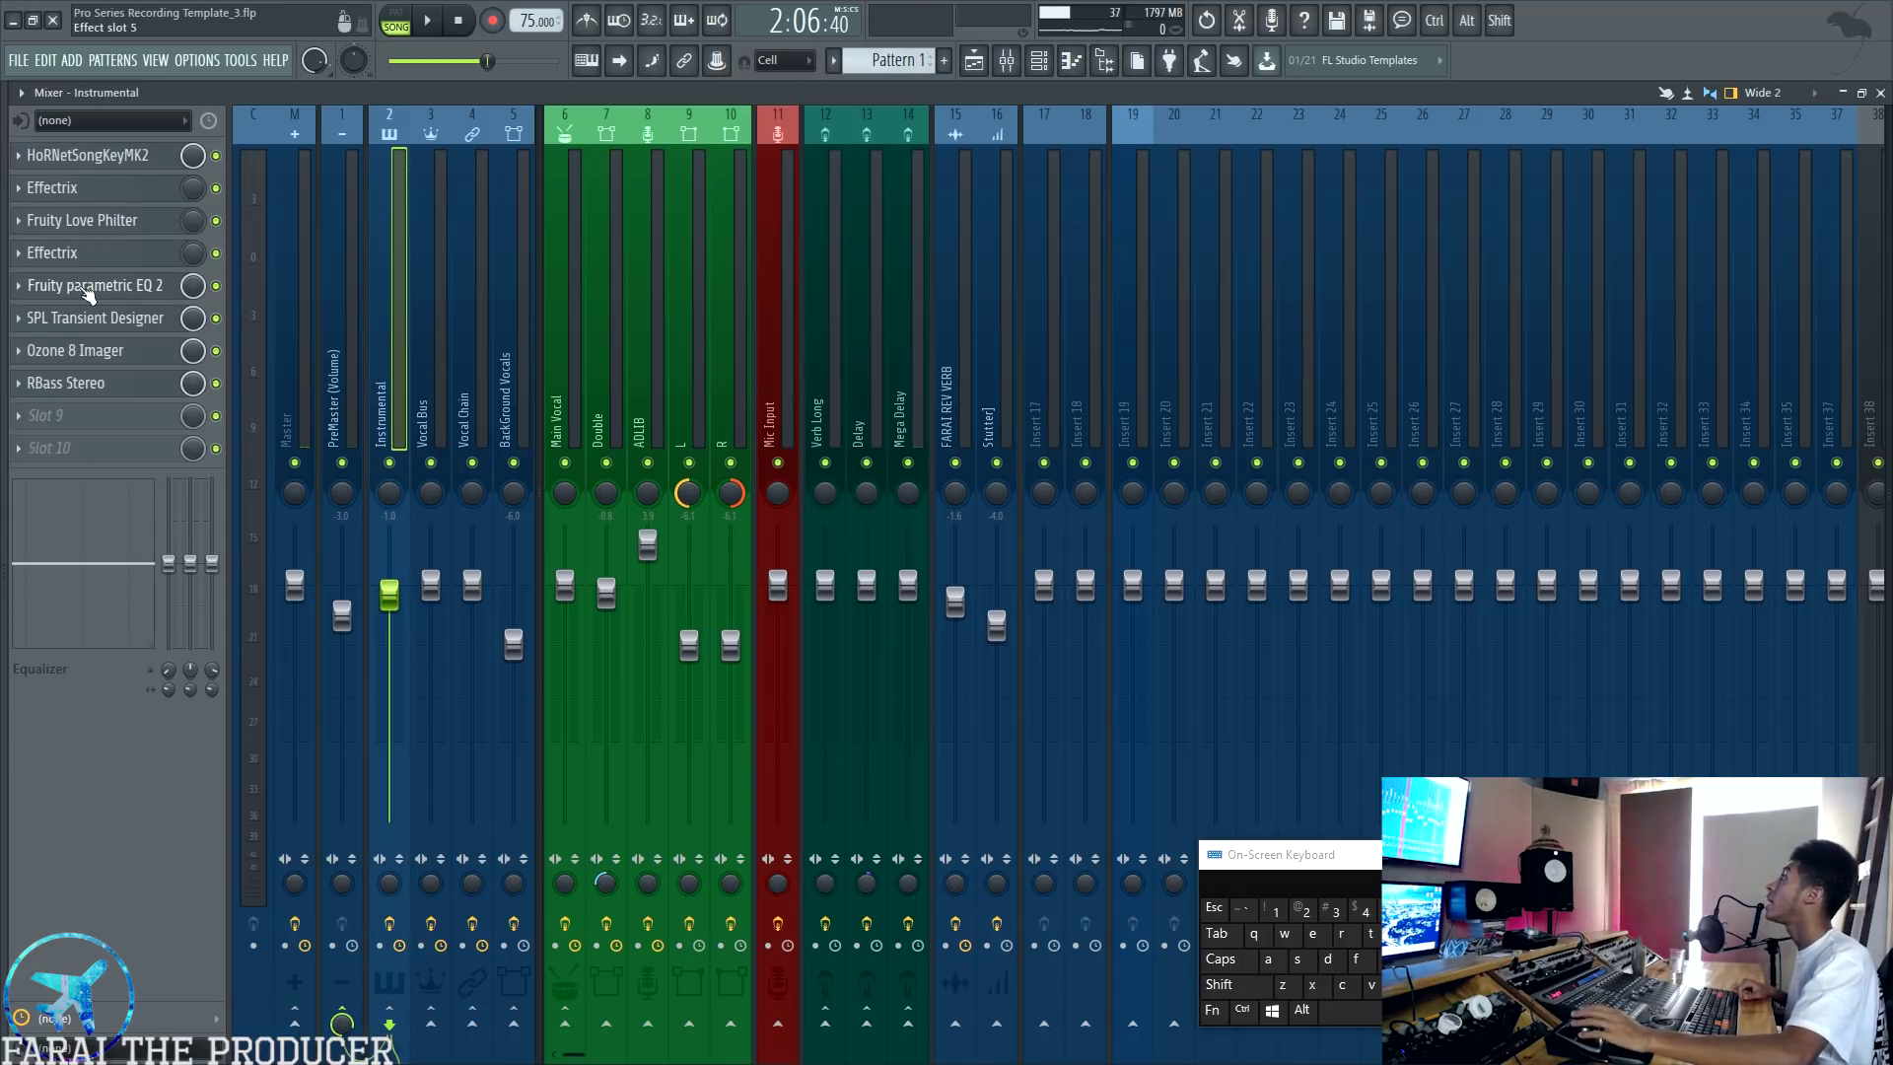
{"action": "left_click", "coordinate": [973, 60]}
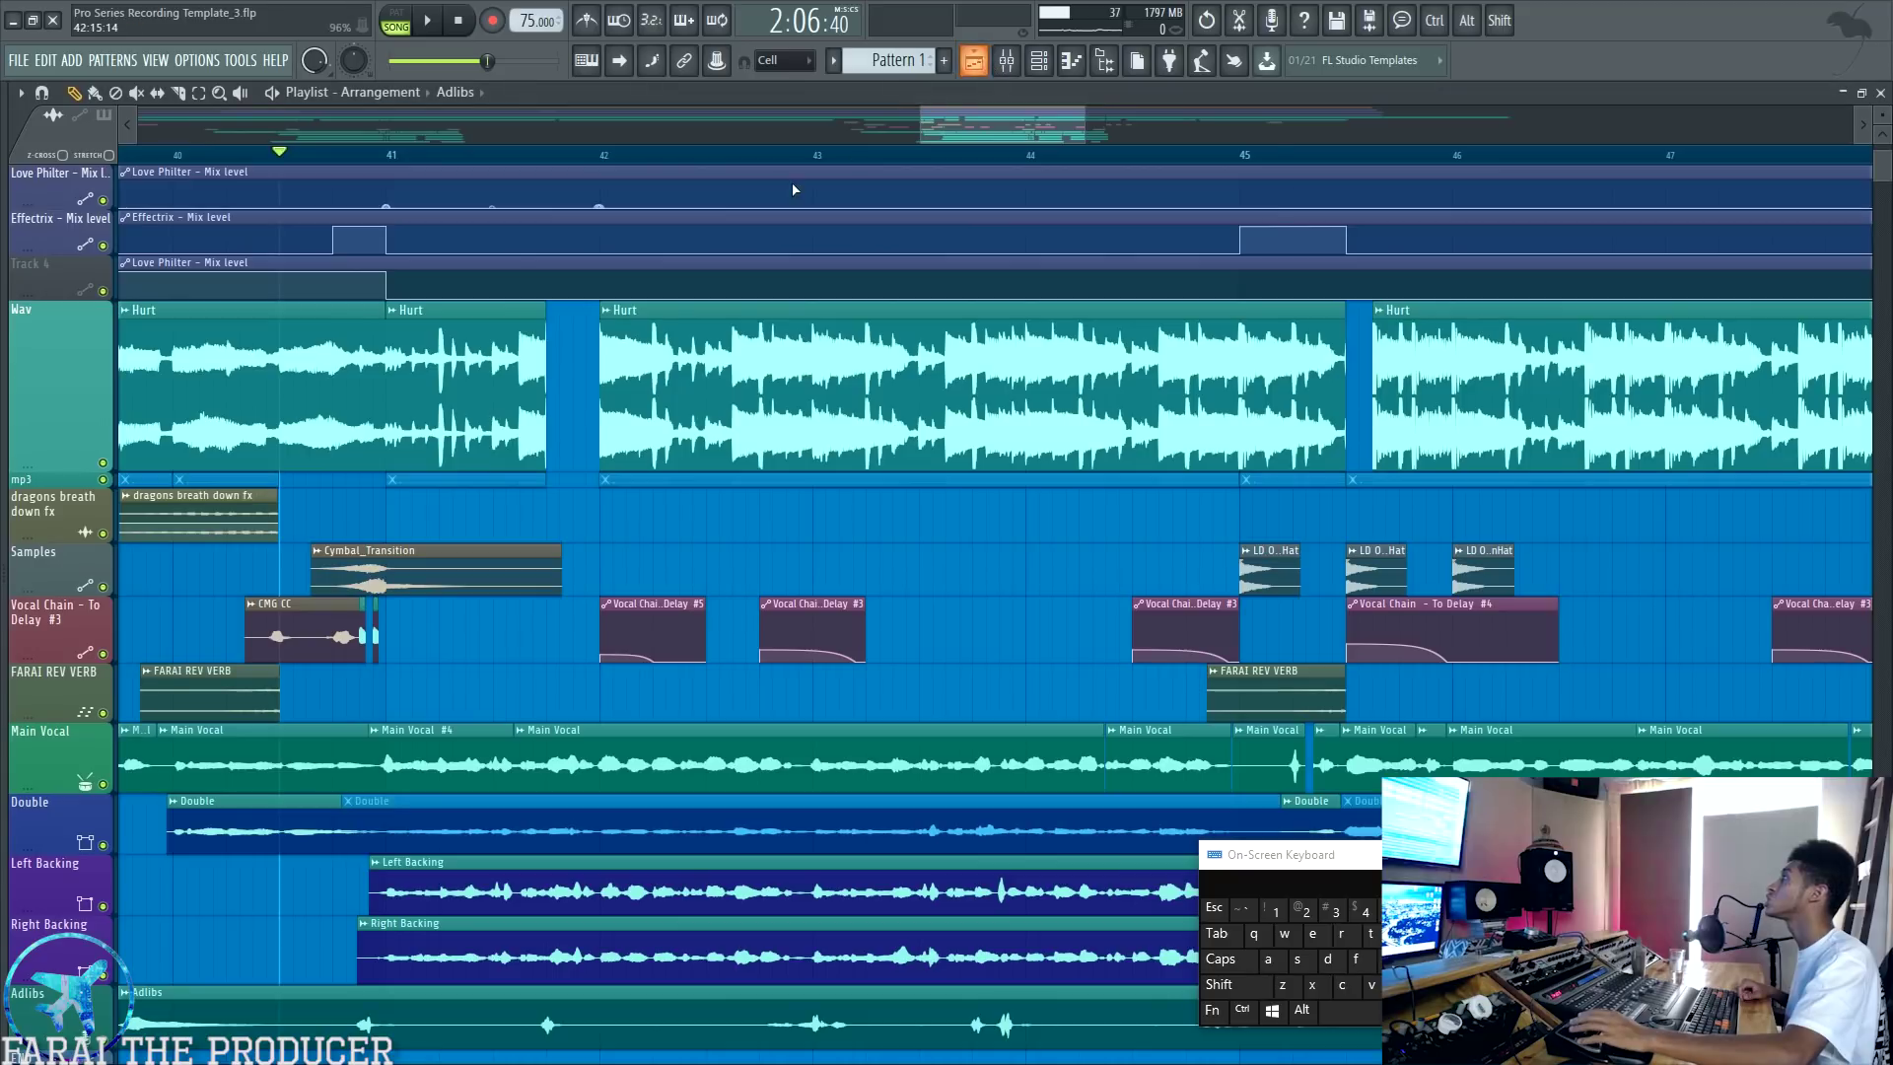
{"action": "scroll", "coordinate": [782, 155], "scroll_direction": "down", "scroll_amount": 2}
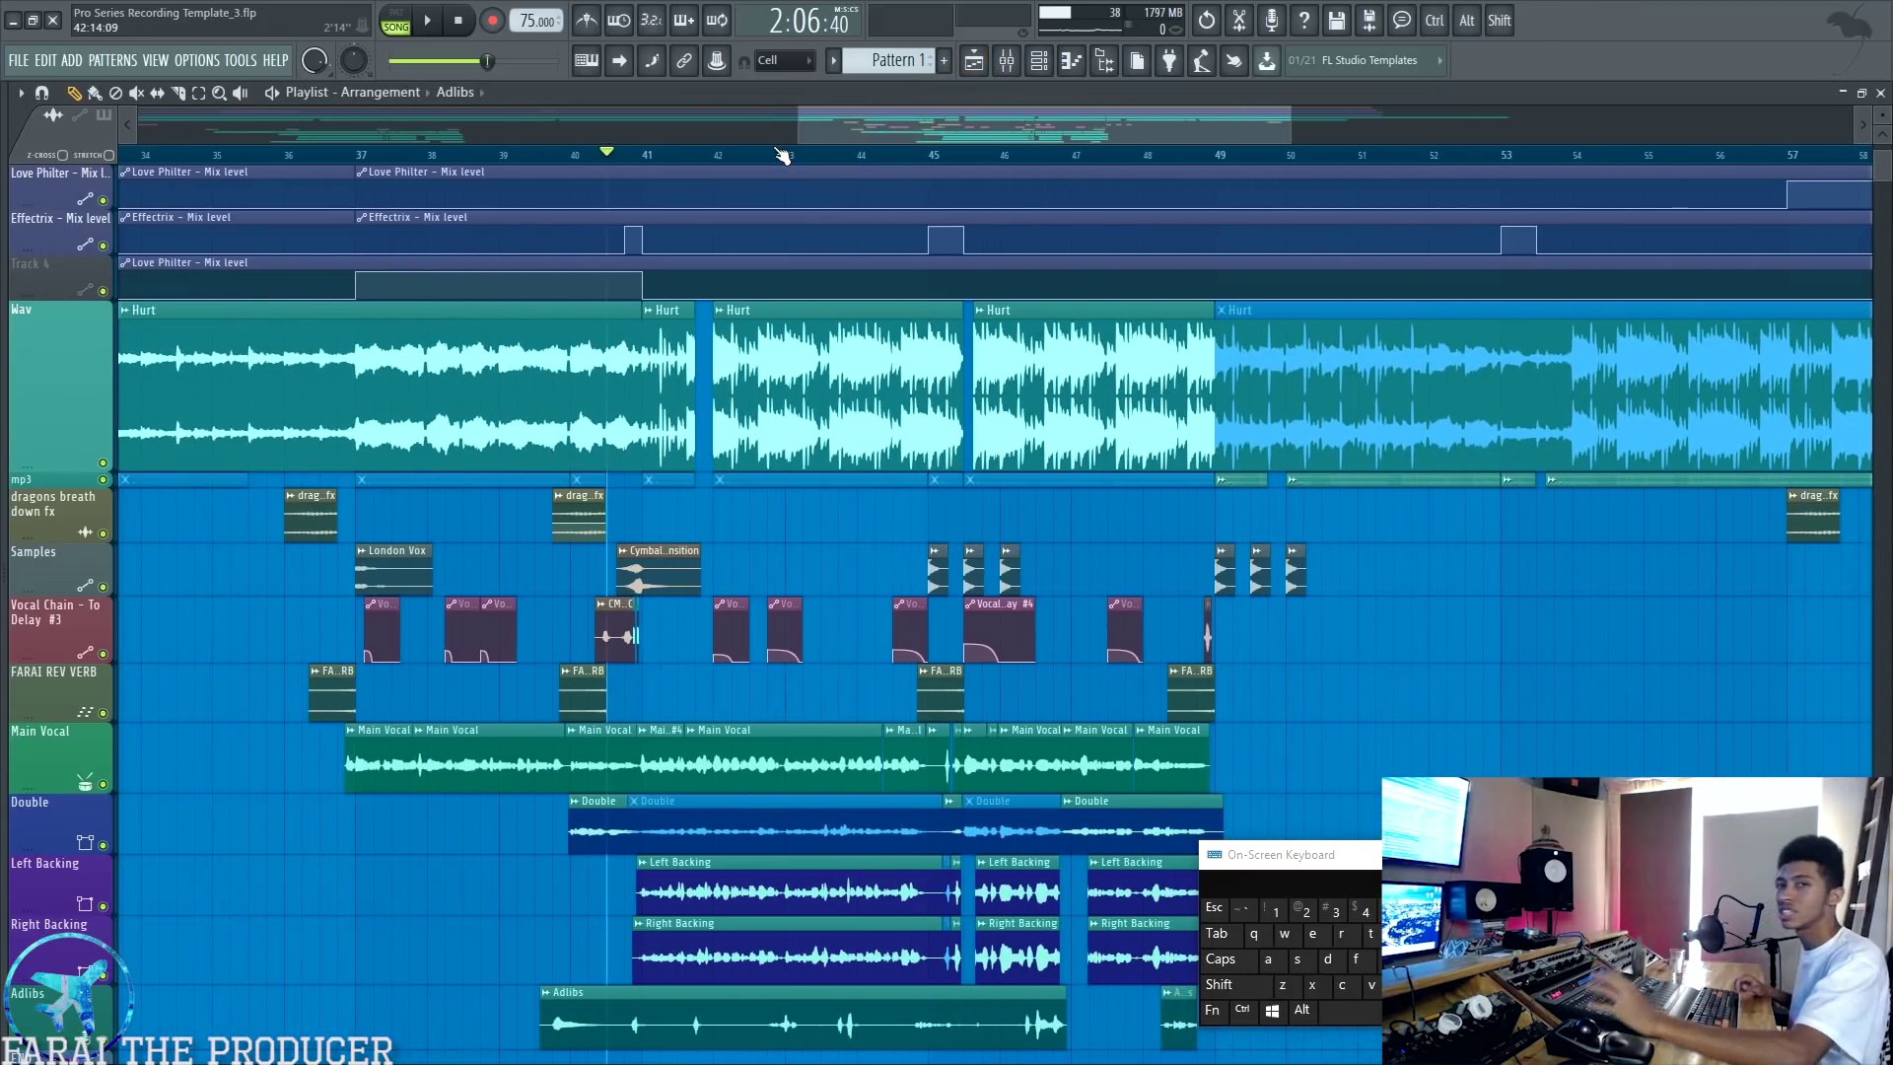
{"action": "left_click", "coordinate": [1007, 61]}
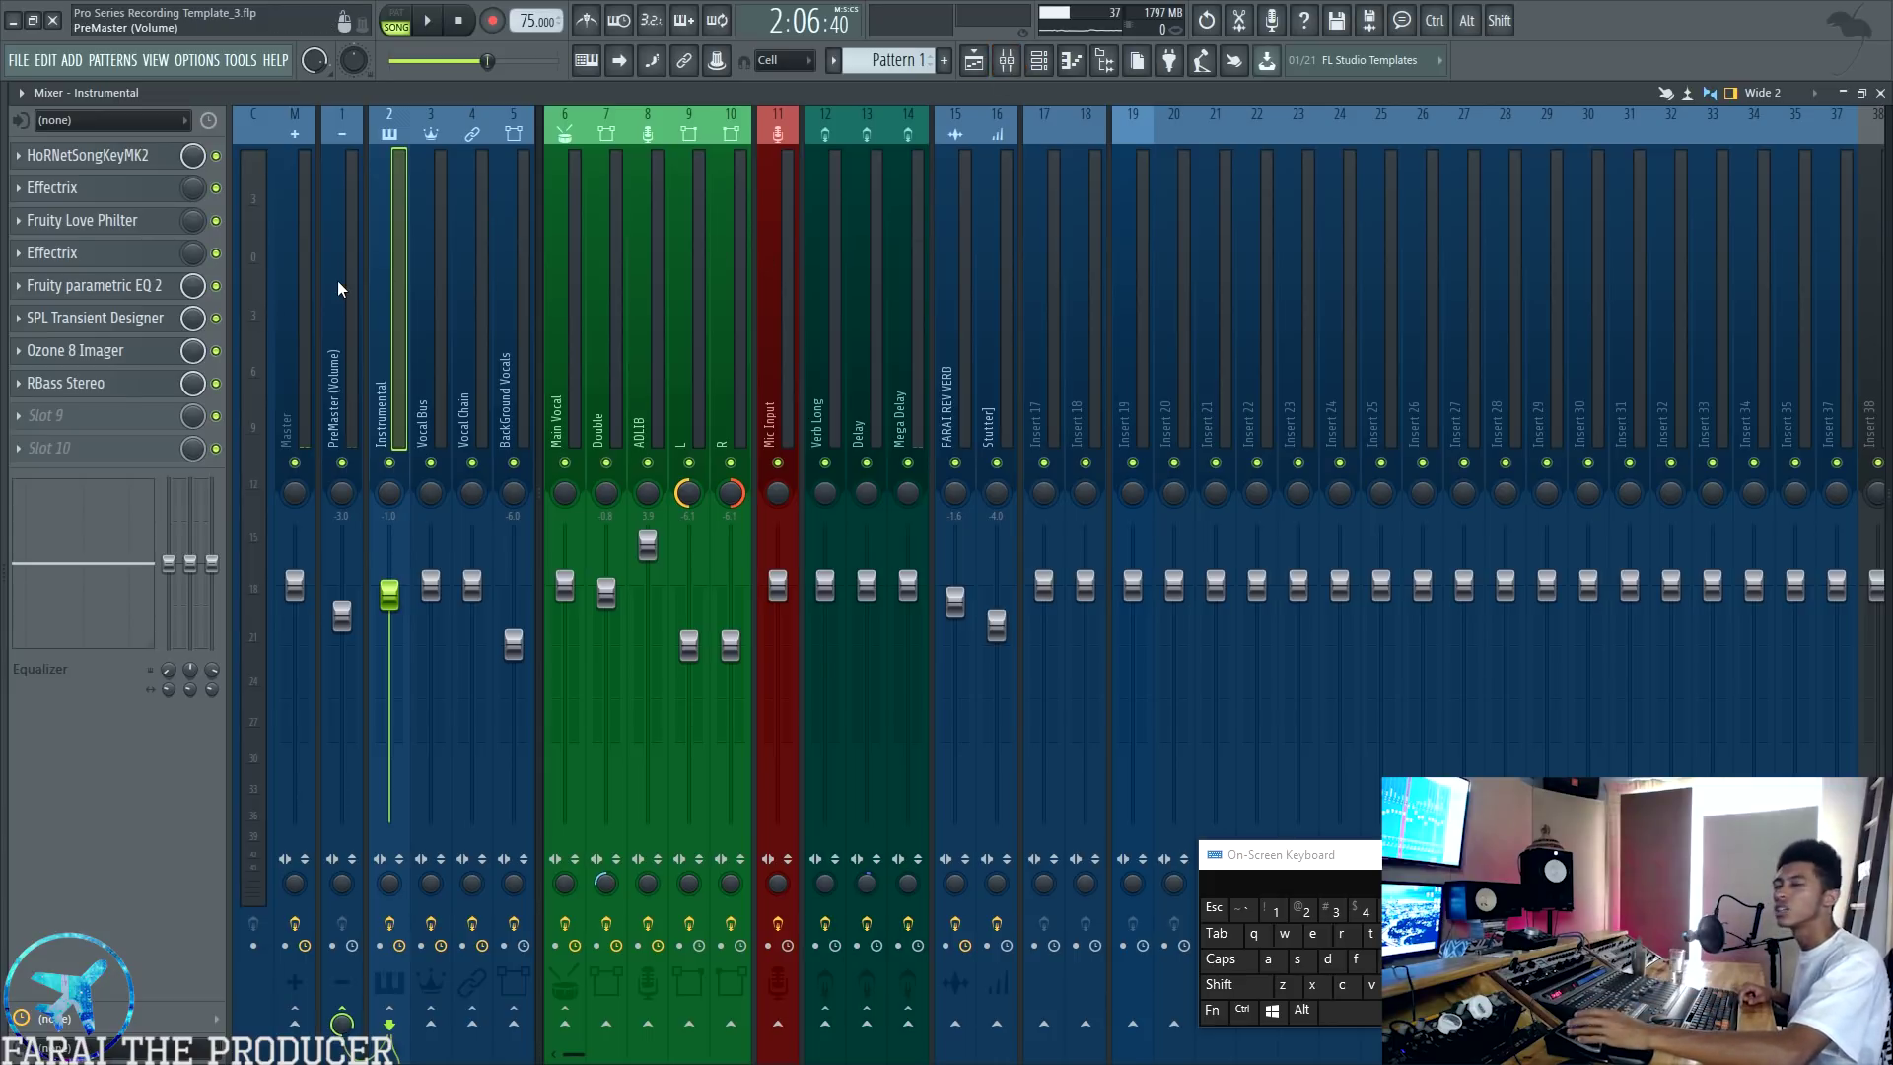
Step: Open Fruity parametric EQ 2 on the Instrumental track and inspect its curve at full-screen size
{"action": "left_click", "coordinate": [94, 285]}
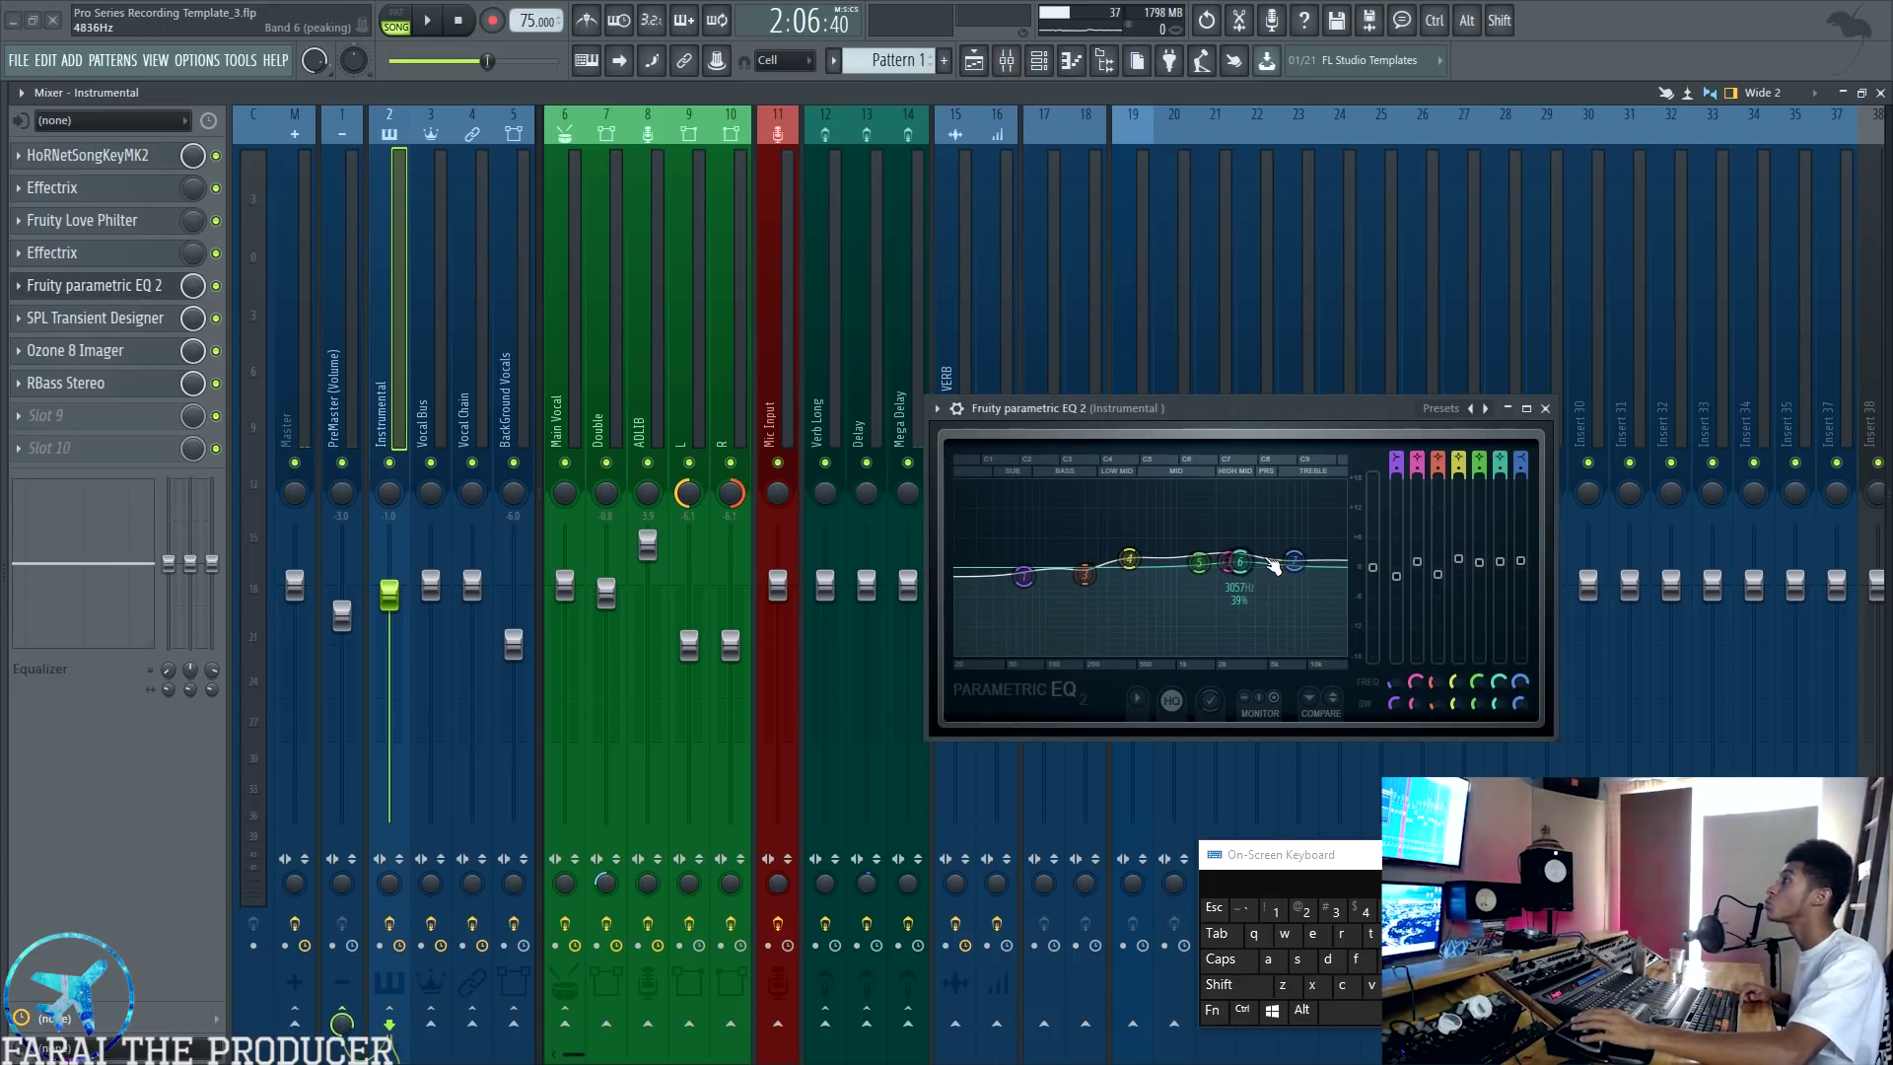
{"action": "left_click", "coordinate": [1527, 410]}
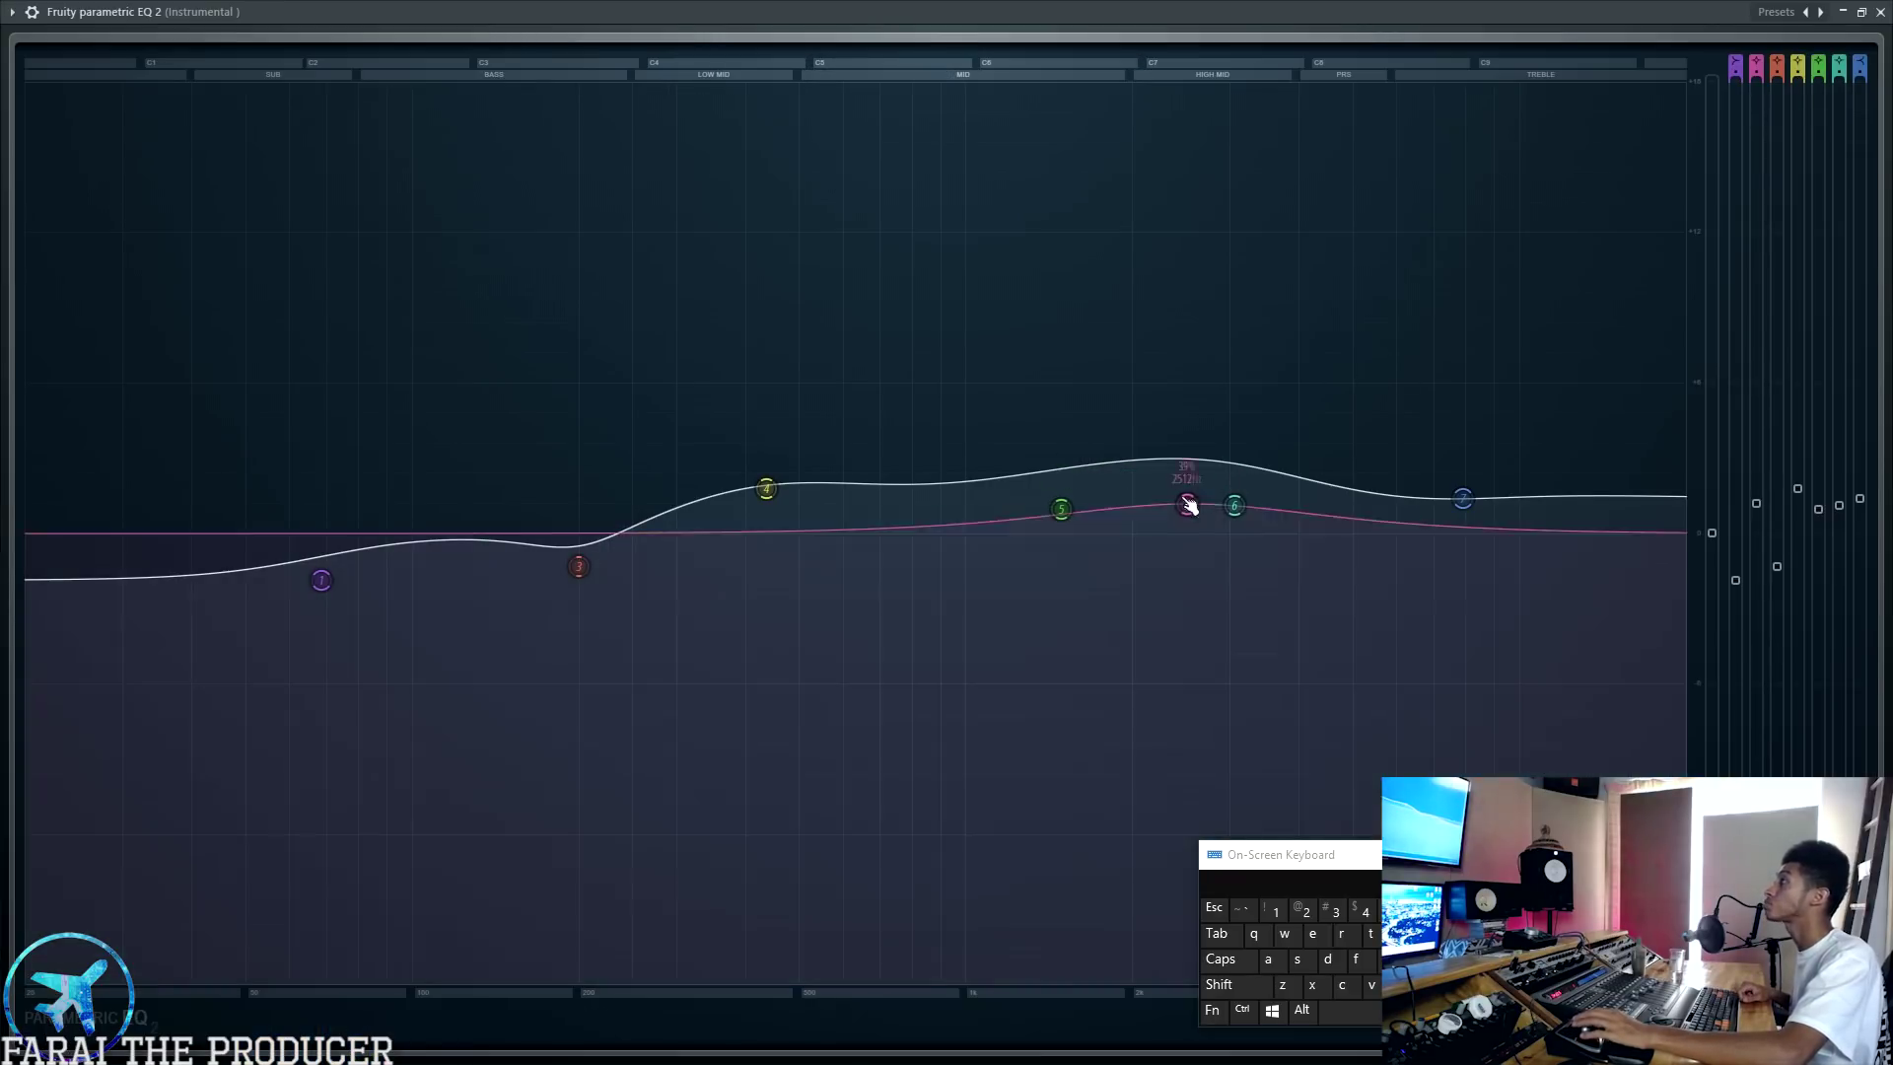
{"action": "left_click", "coordinate": [1862, 12]}
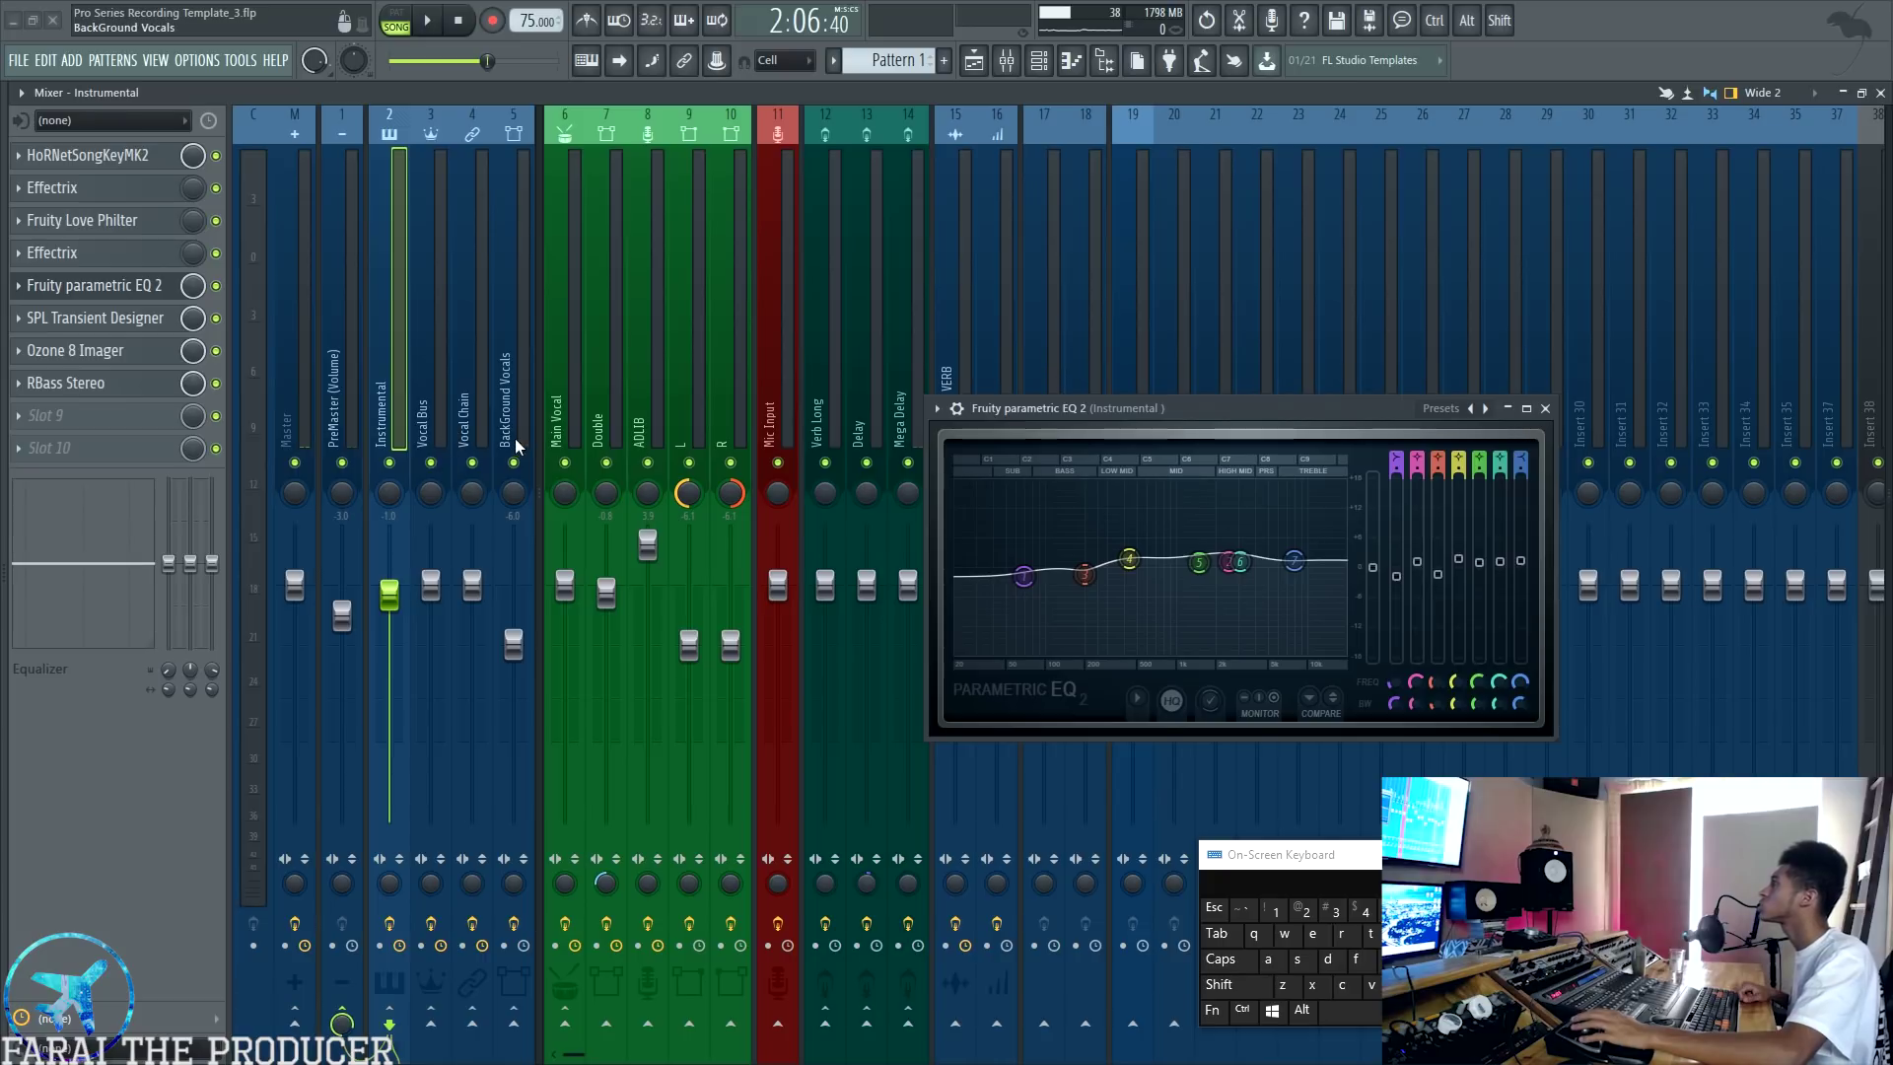
Step: Mute the Main Vocal, Double, ADLIB, L and R tracks and play the song to hear the instrumental alone
{"action": "left_click_drag", "start_coordinate": [579, 480], "coordinate": [740, 477]}
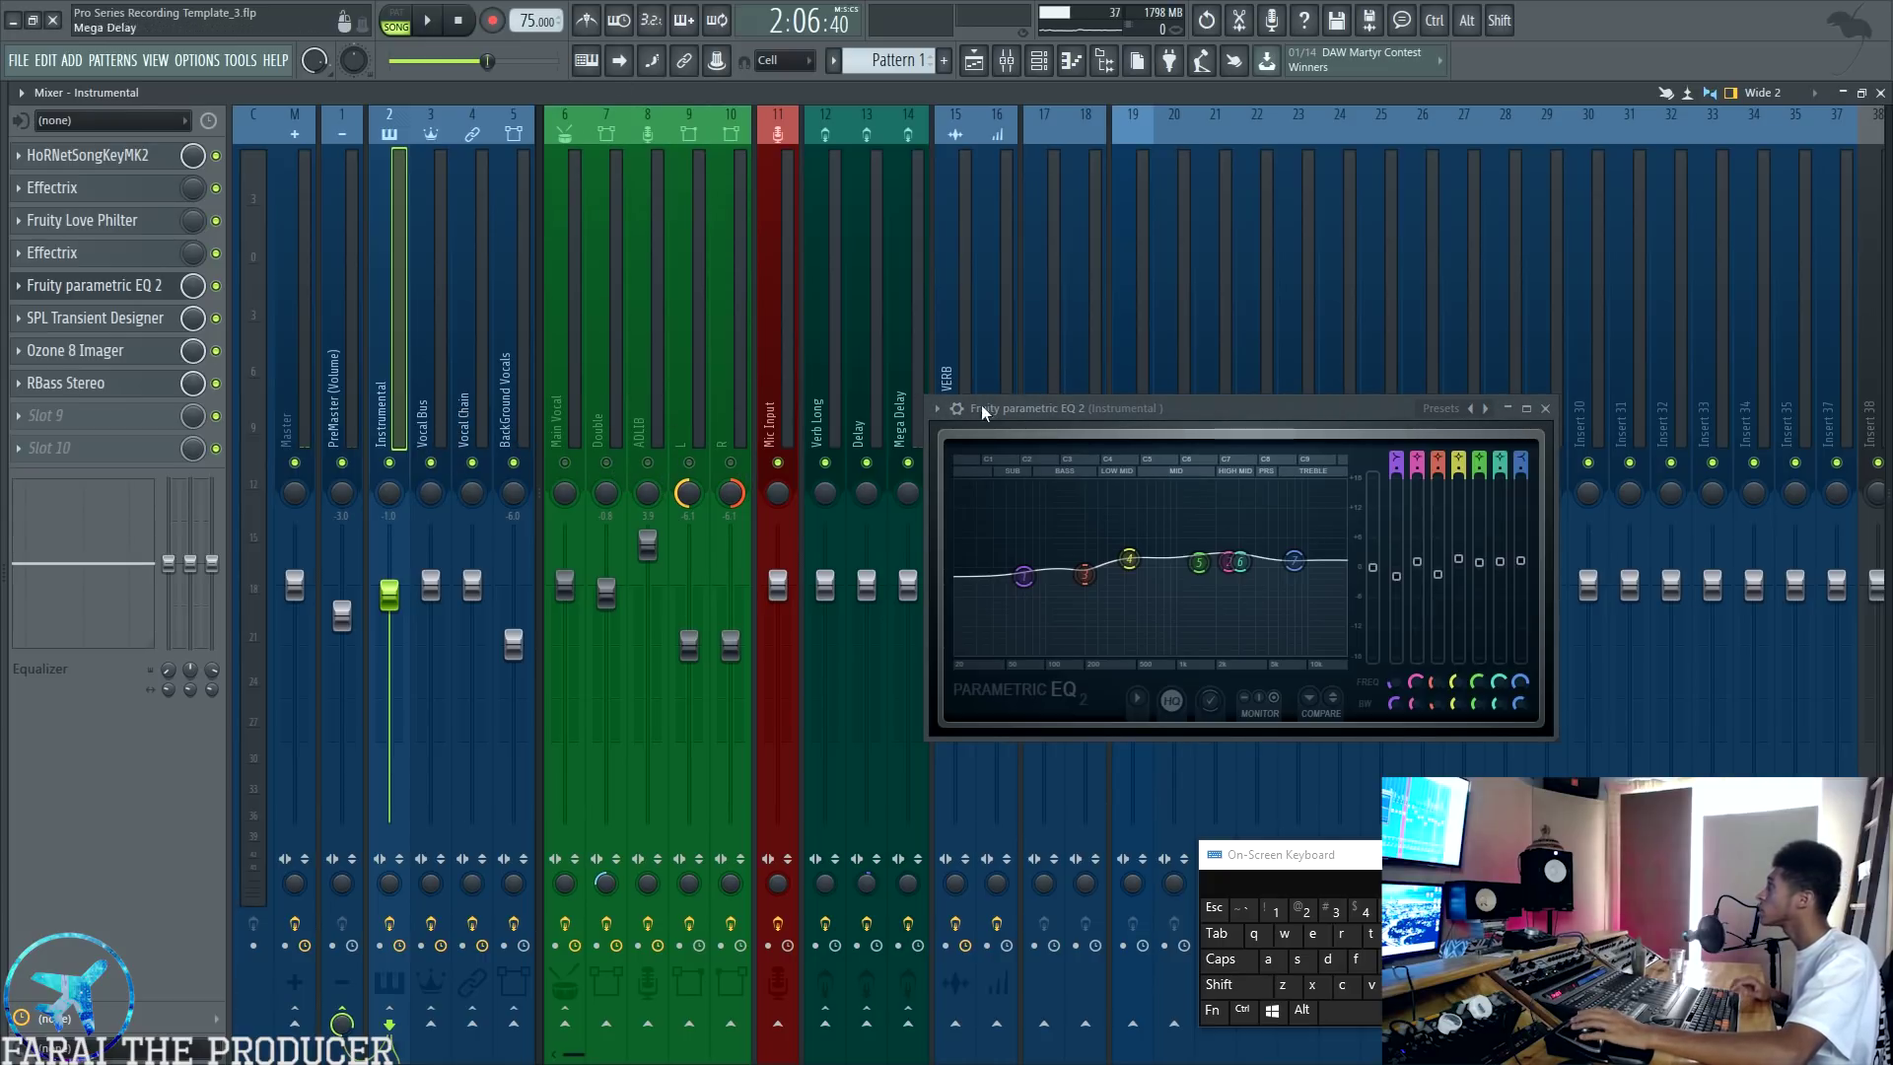
{"action": "key", "text": "space"}
{"action": "left_click", "coordinate": [974, 60]}
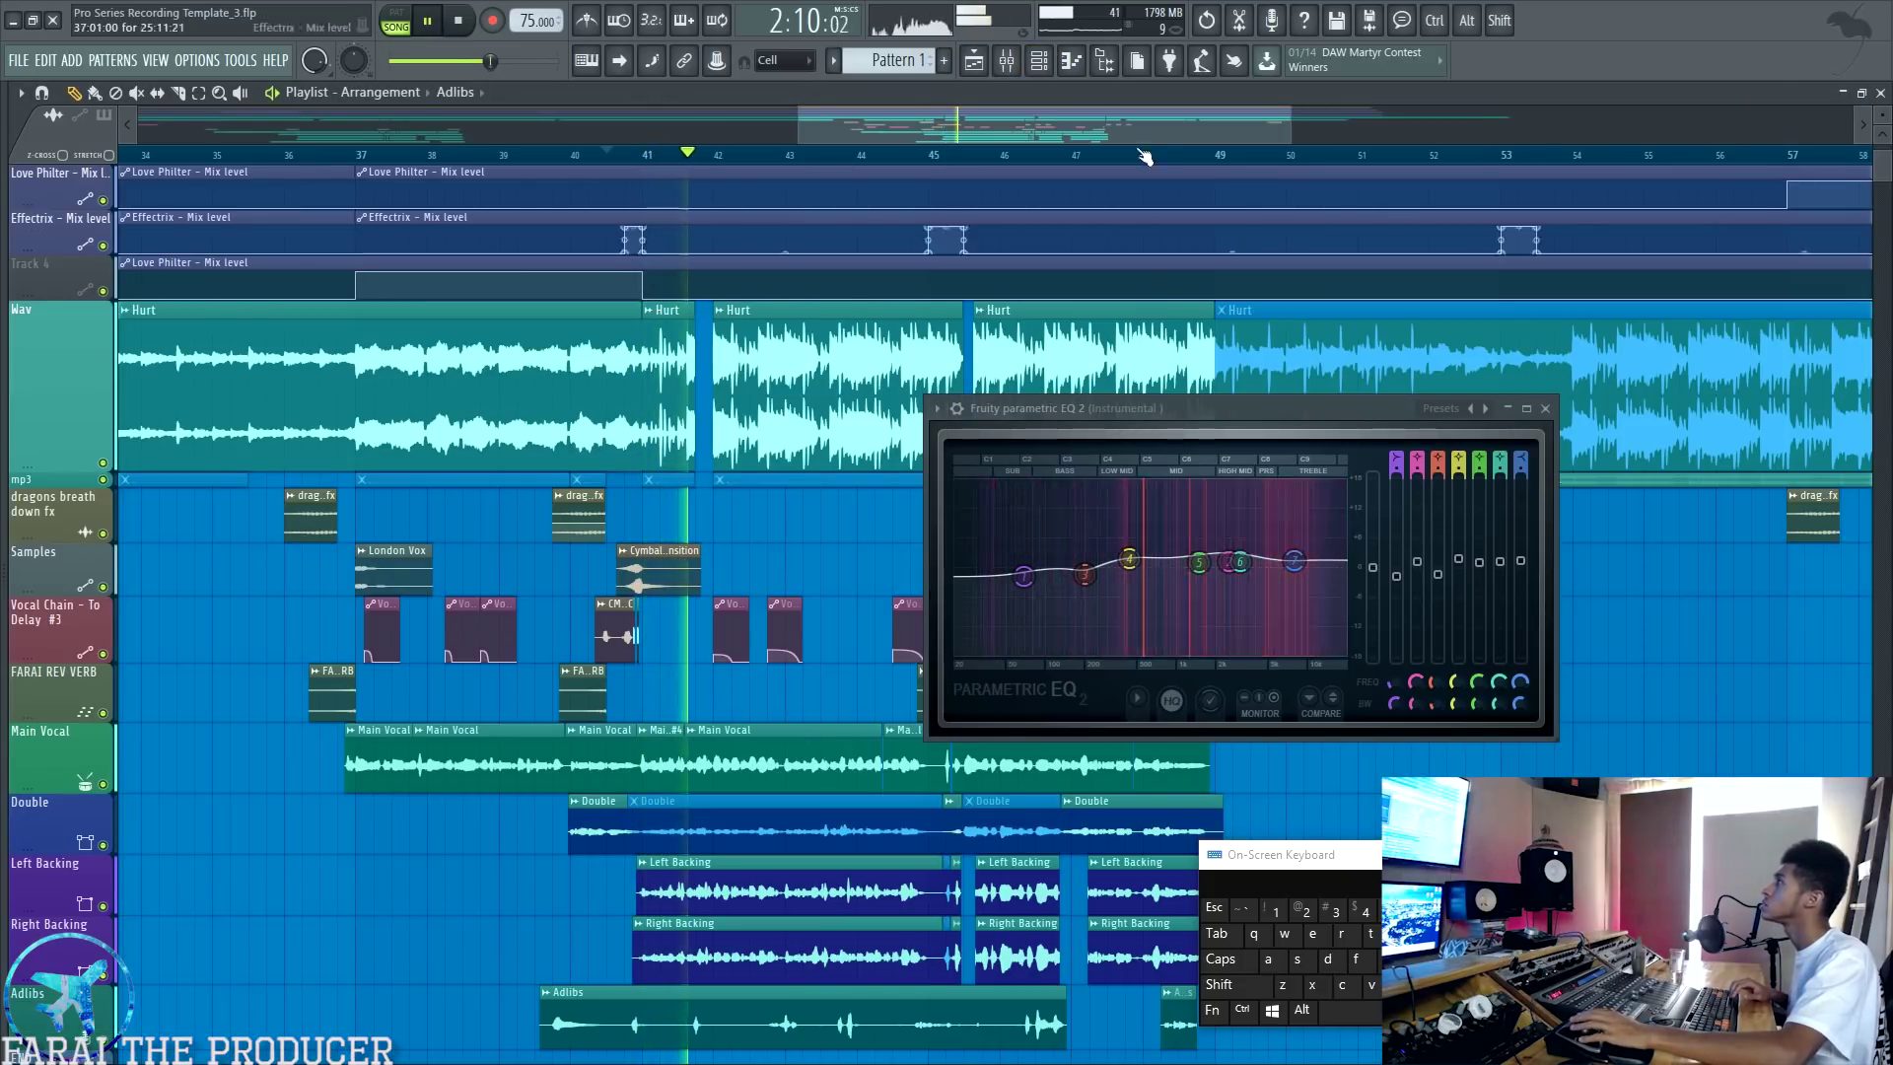
{"action": "left_click", "coordinate": [1007, 60]}
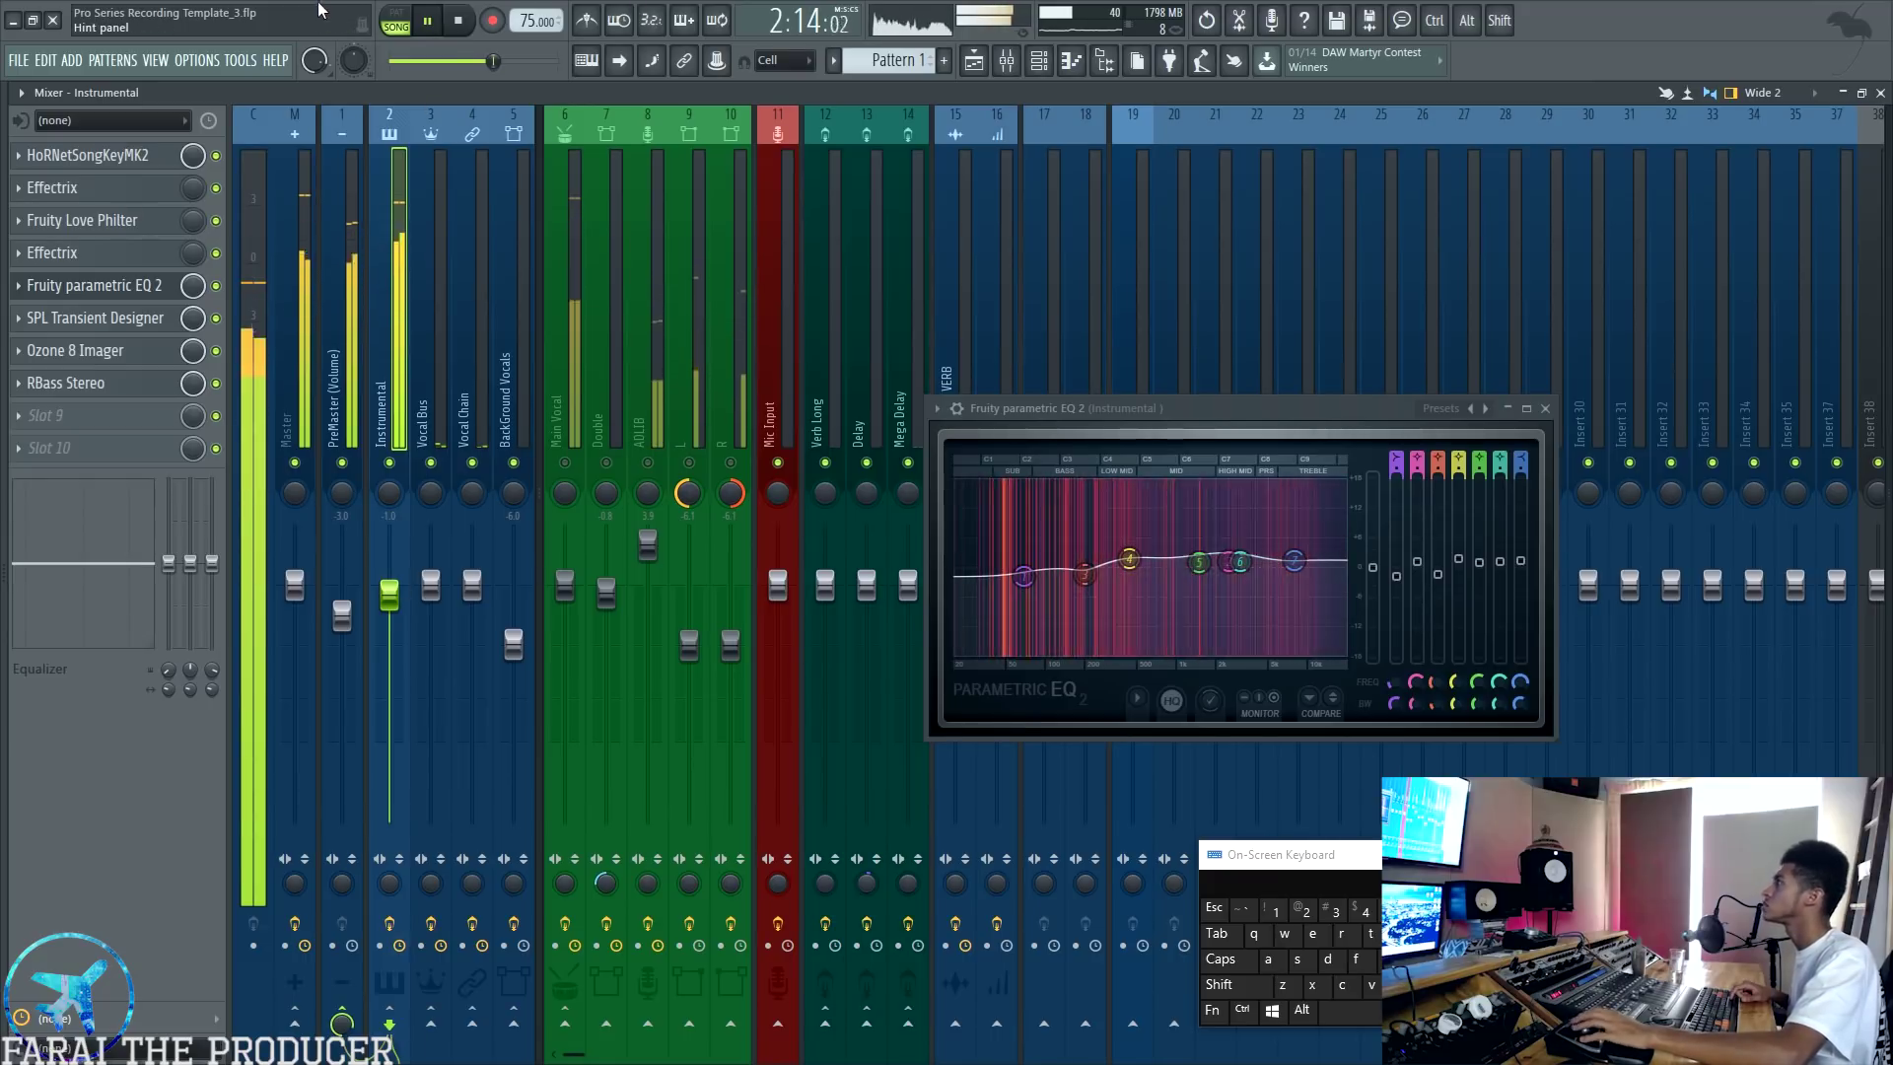
{"action": "key", "text": "space"}
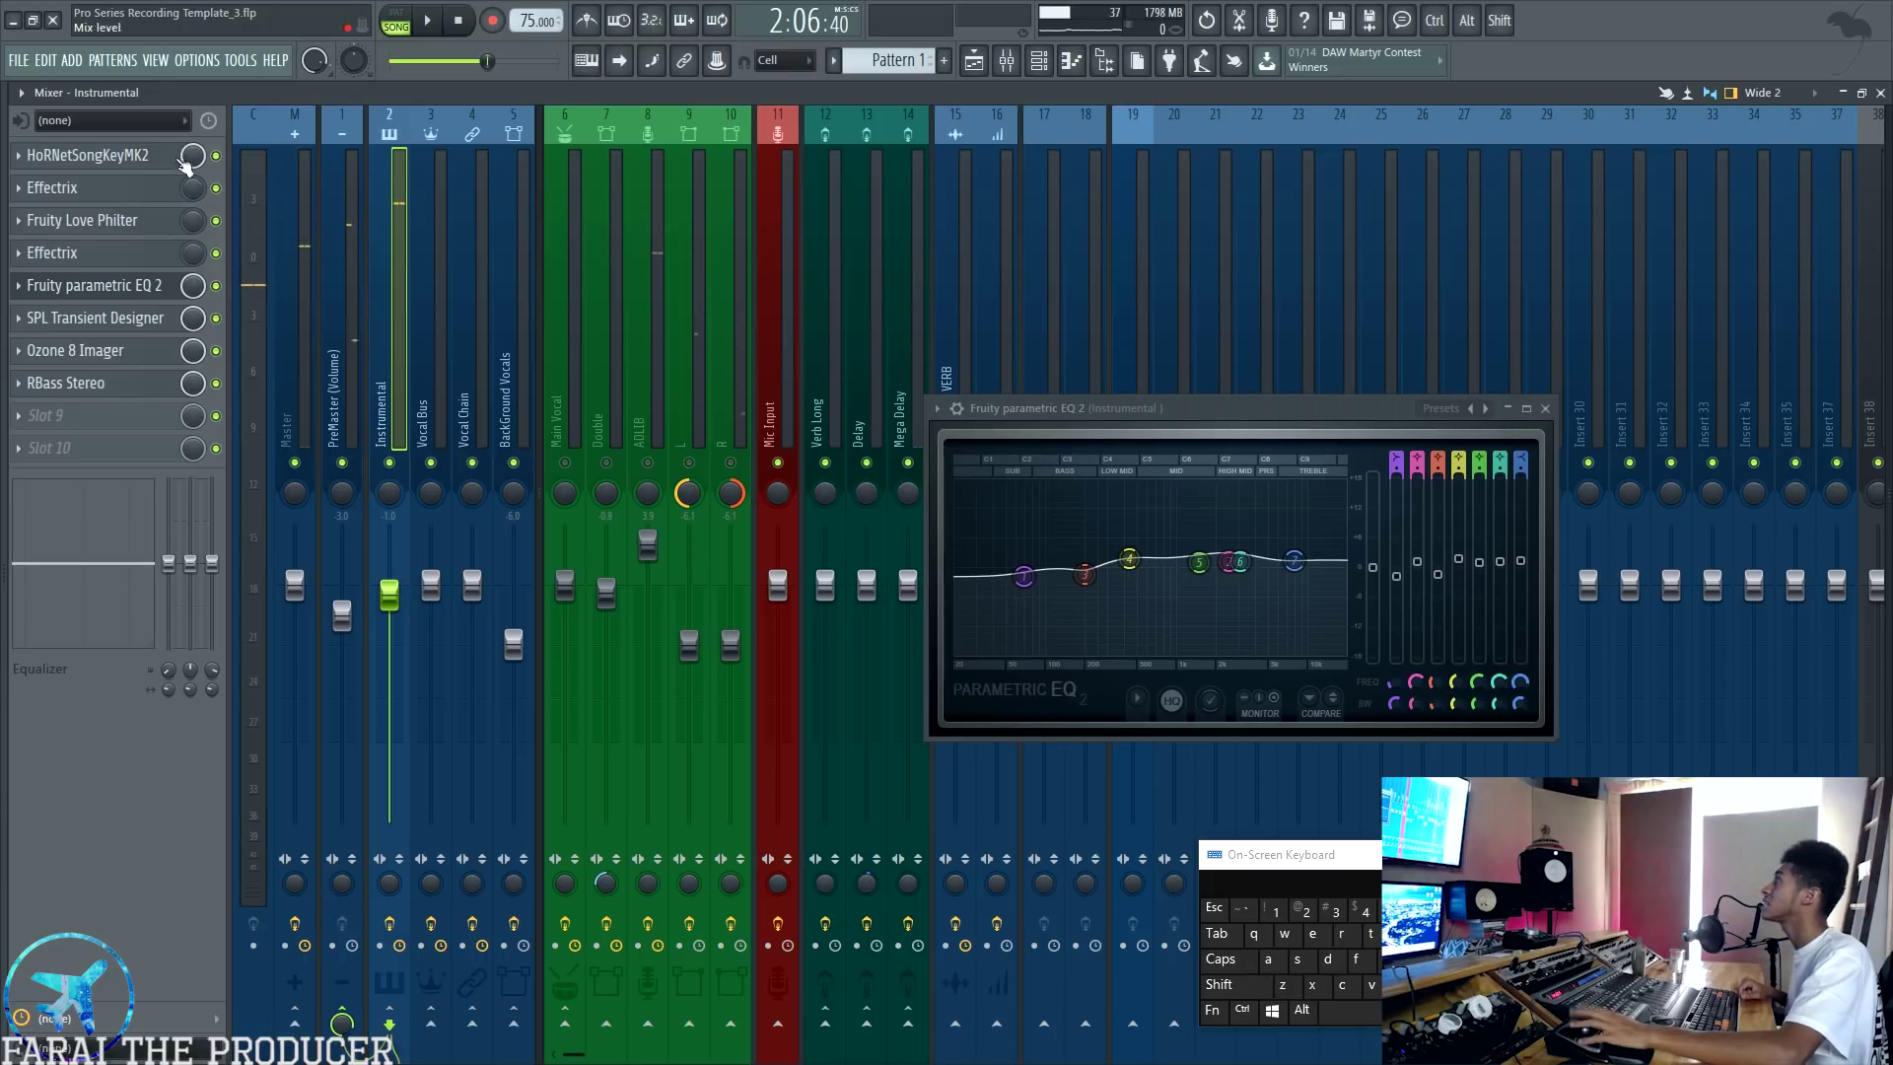
Step: Review HoRNetSongKeyMK2 on the Instrumental track, play the song briefly, and close the plugin
{"action": "left_click", "coordinate": [89, 156]}
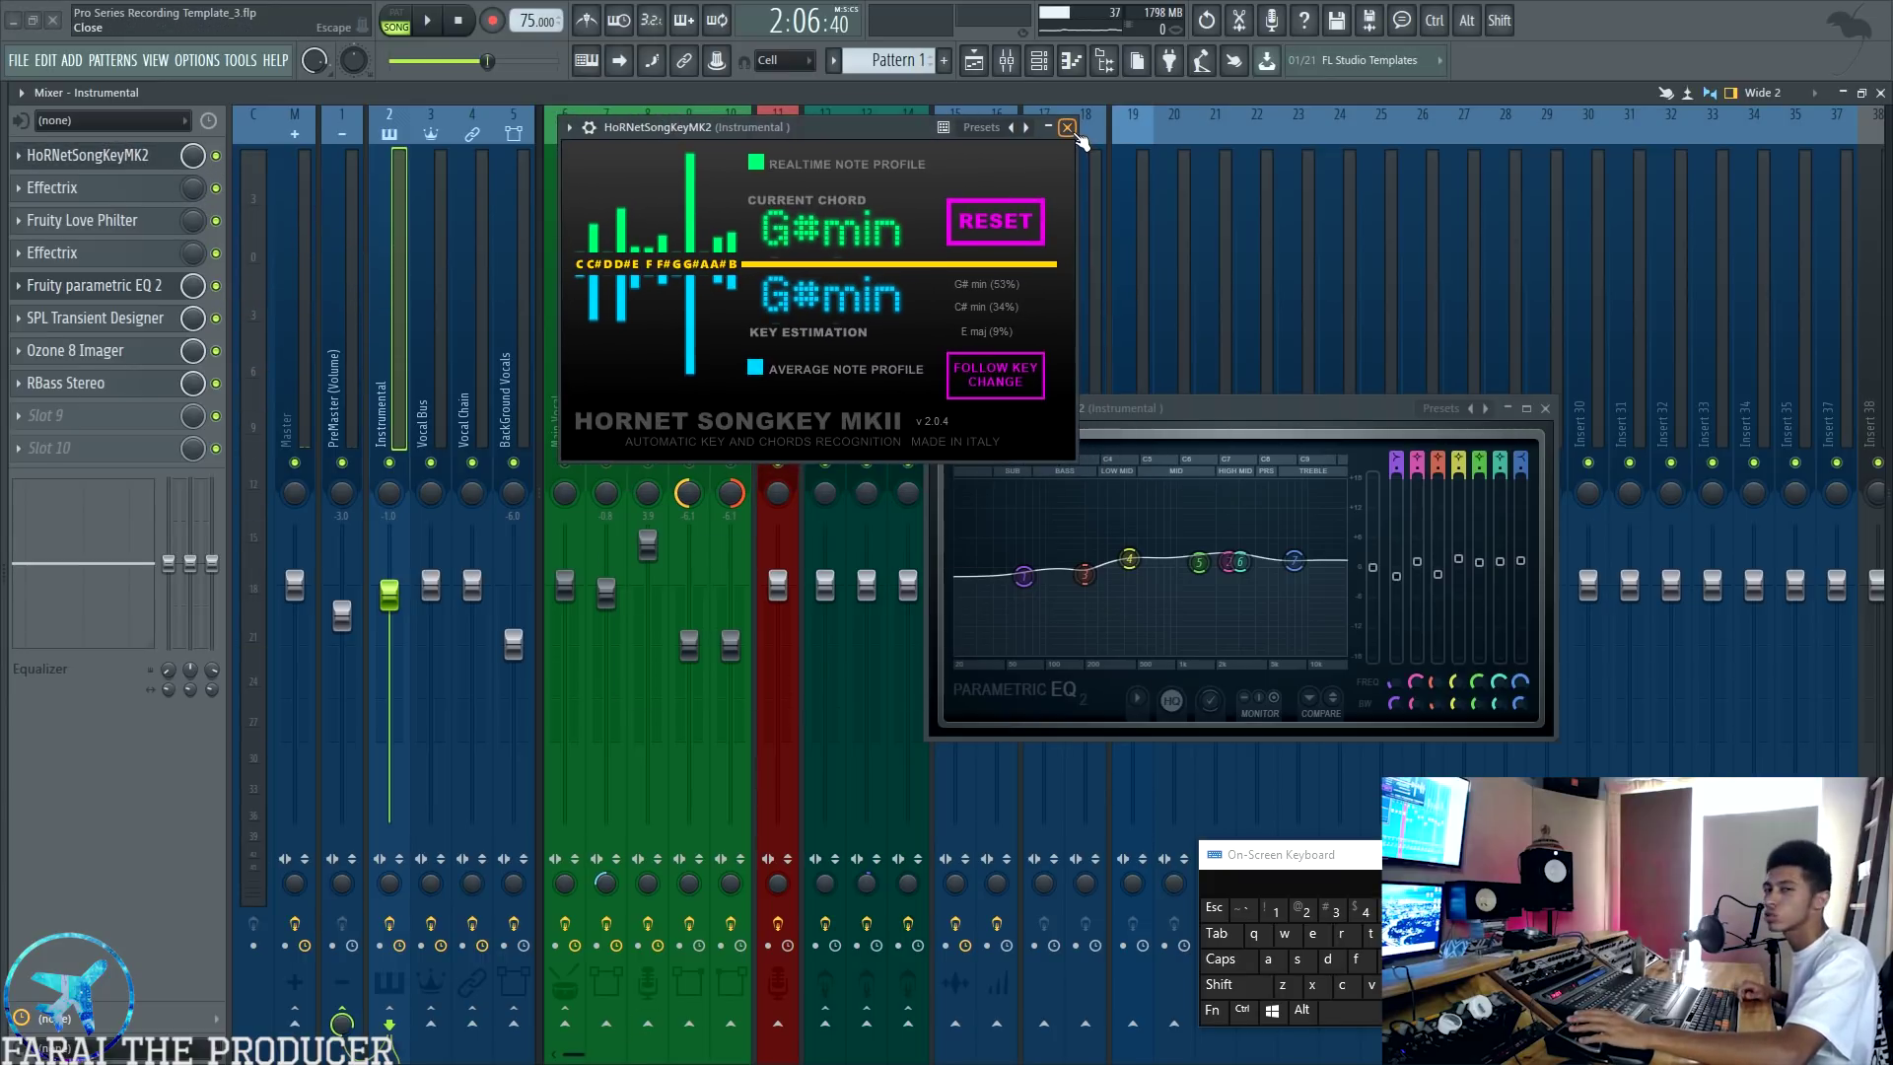
{"action": "left_click_drag", "start_coordinate": [783, 131], "coordinate": [748, 167]}
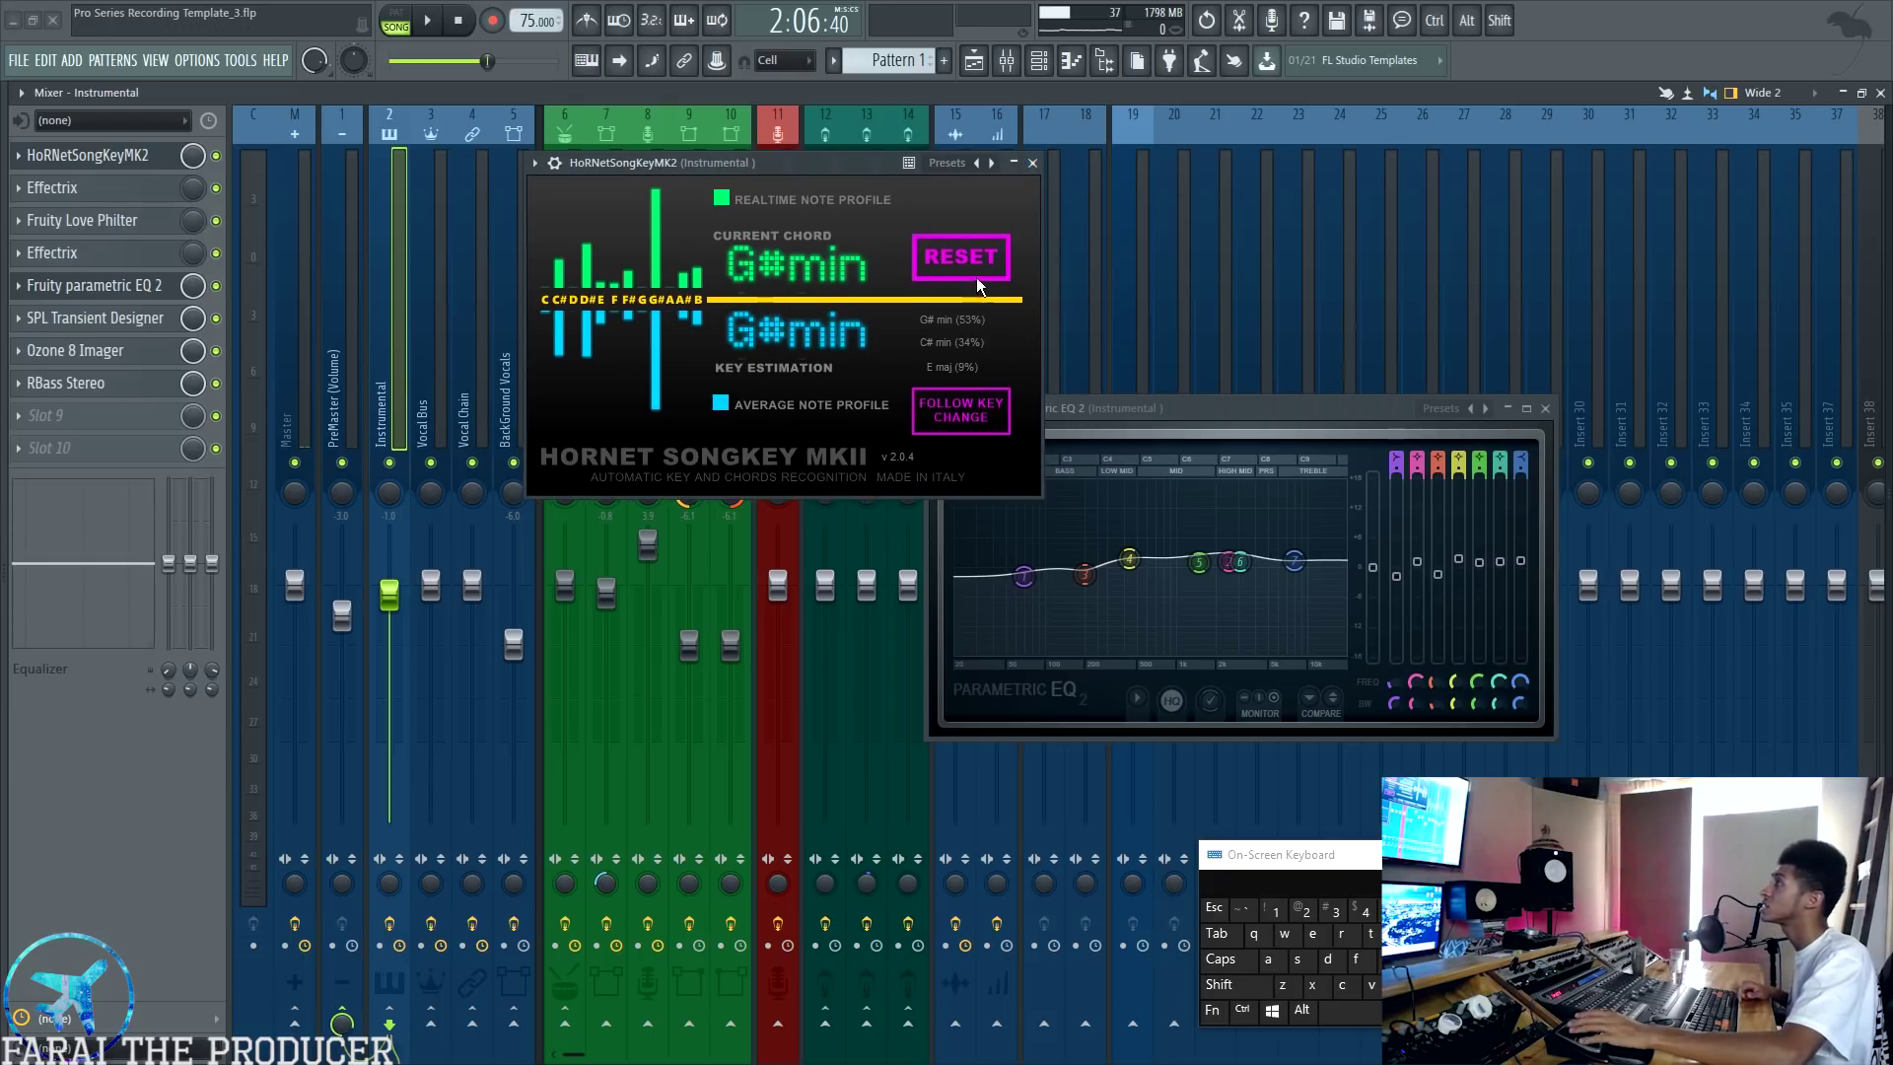
{"action": "key", "text": "space"}
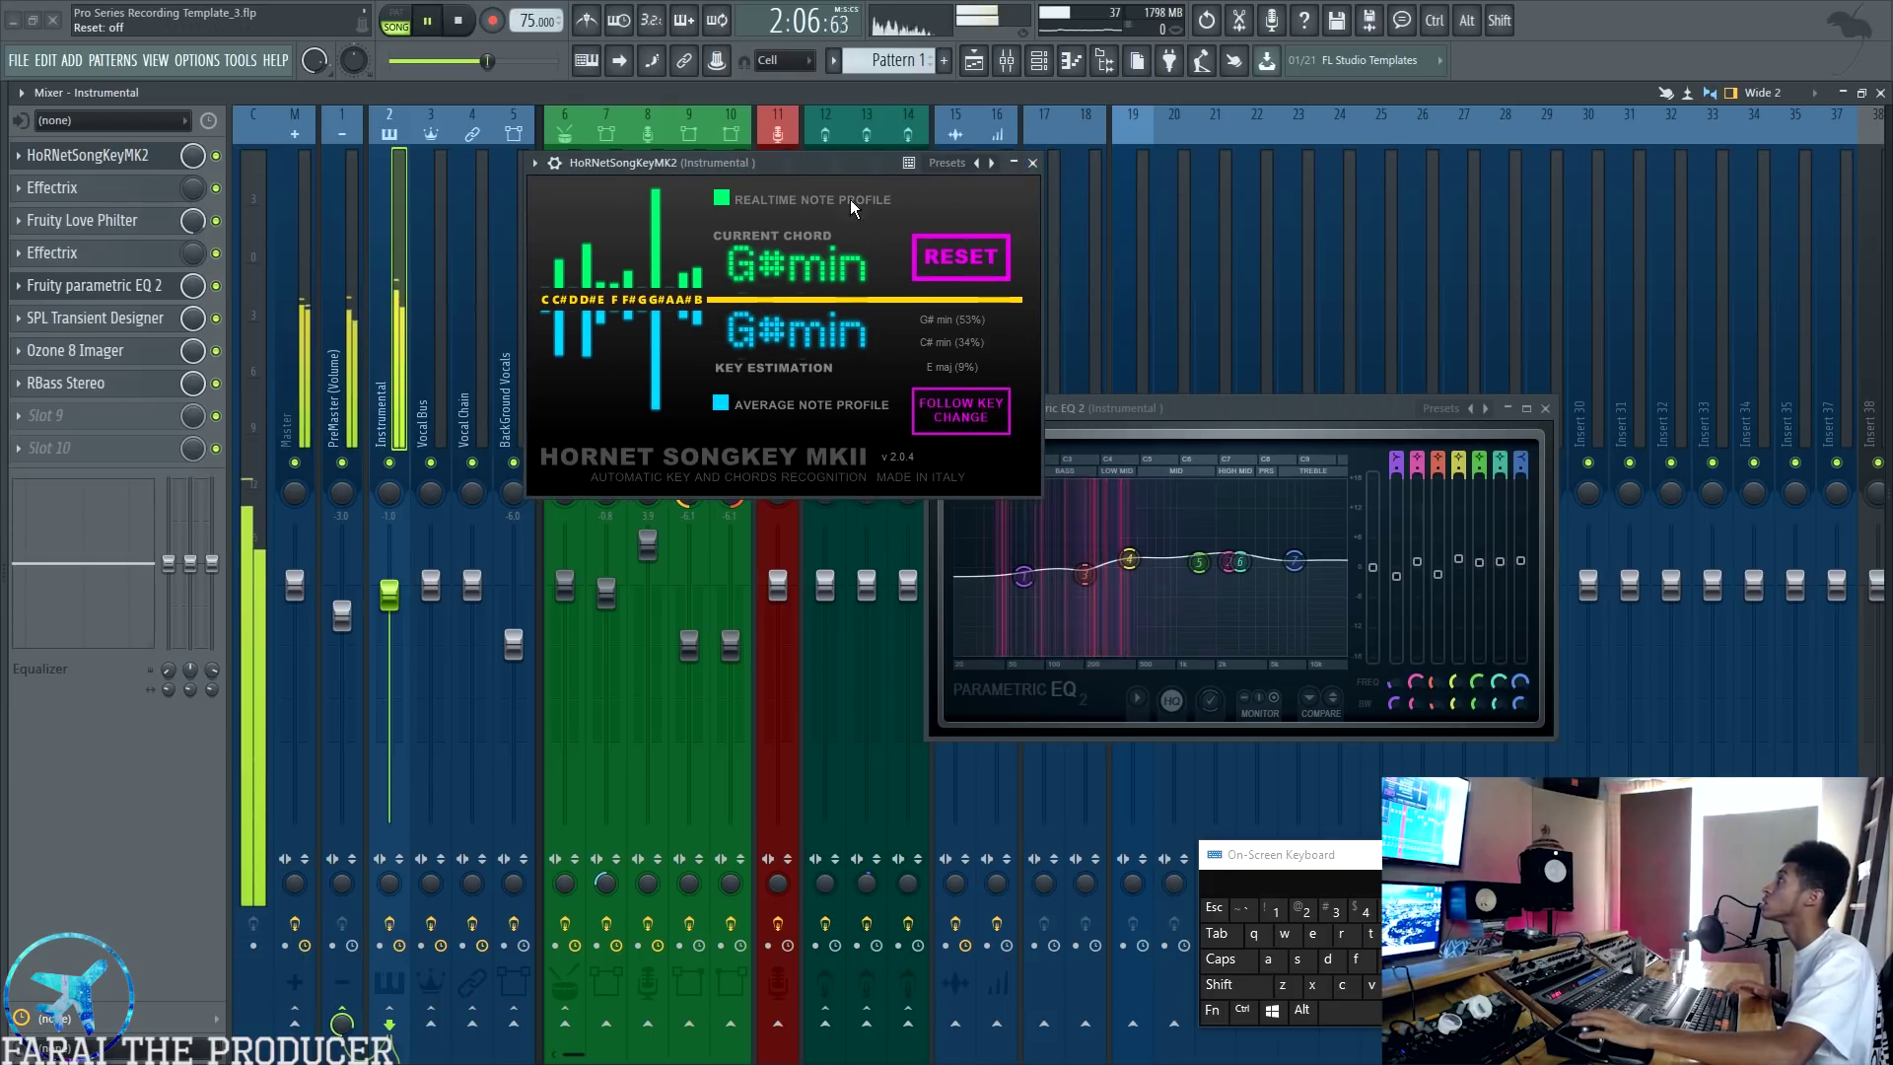
{"action": "key", "text": "space"}
{"action": "left_click", "coordinate": [1032, 164]}
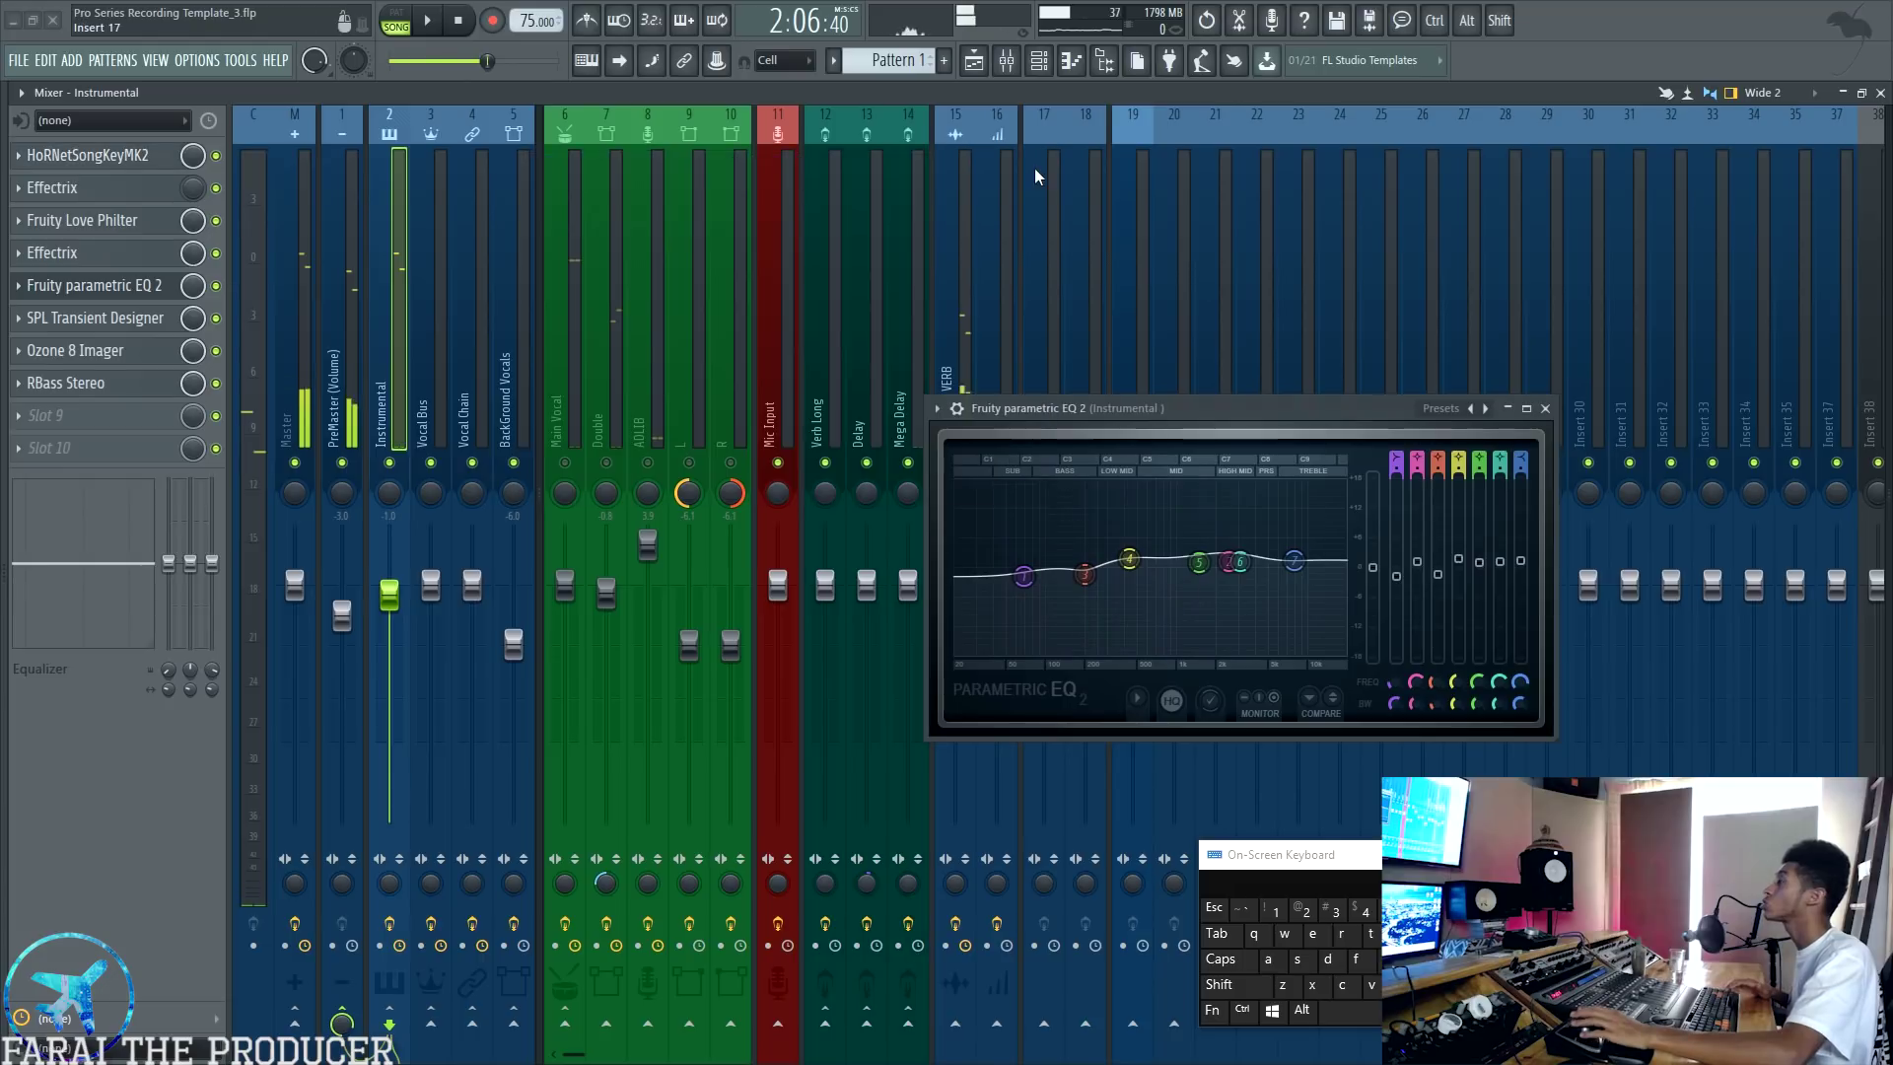
Step: Check the key and scale in Auto-Tune 8.1 on the Main Vocal track, then return to the Instrumental track's Fruity parametric EQ 2
{"action": "left_click", "coordinate": [550, 334]}
{"action": "left_click", "coordinate": [84, 220]}
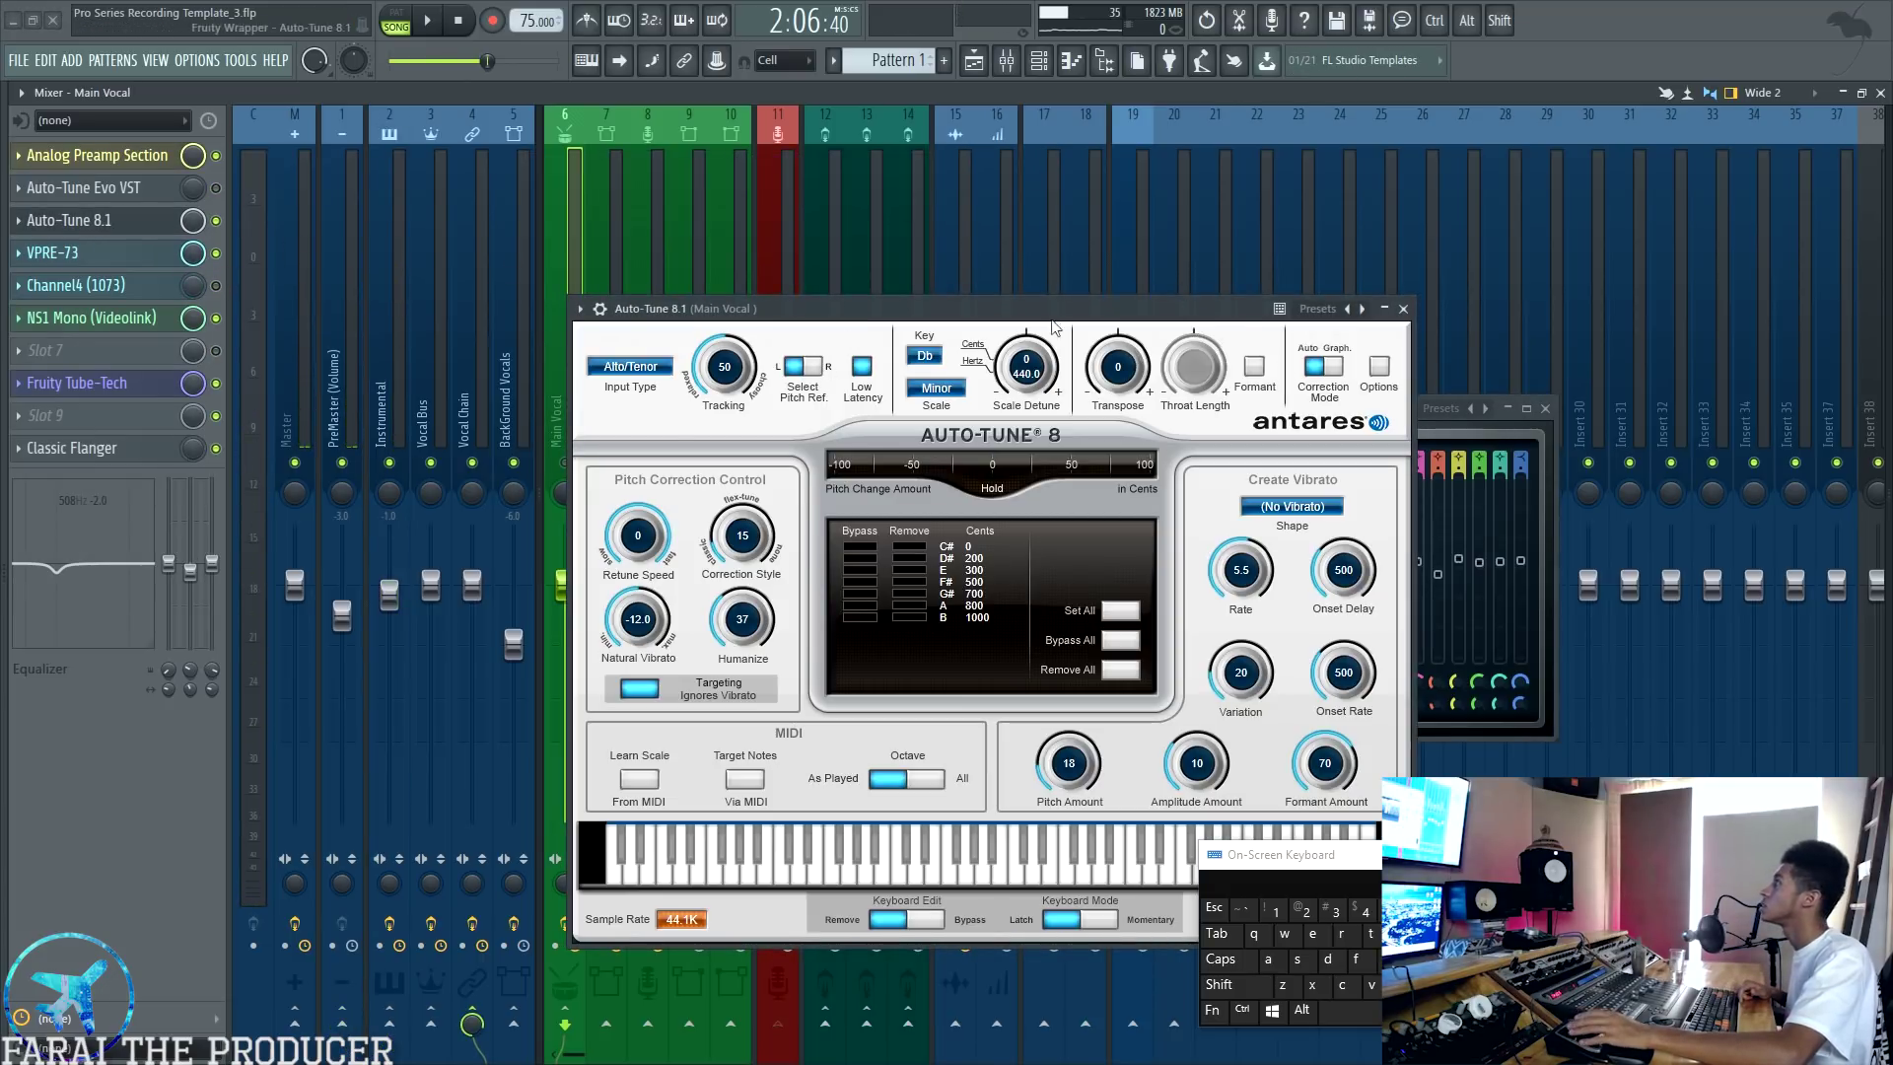
{"action": "left_click", "coordinate": [1402, 309]}
{"action": "left_click_drag", "start_coordinate": [1102, 405], "coordinate": [931, 402]}
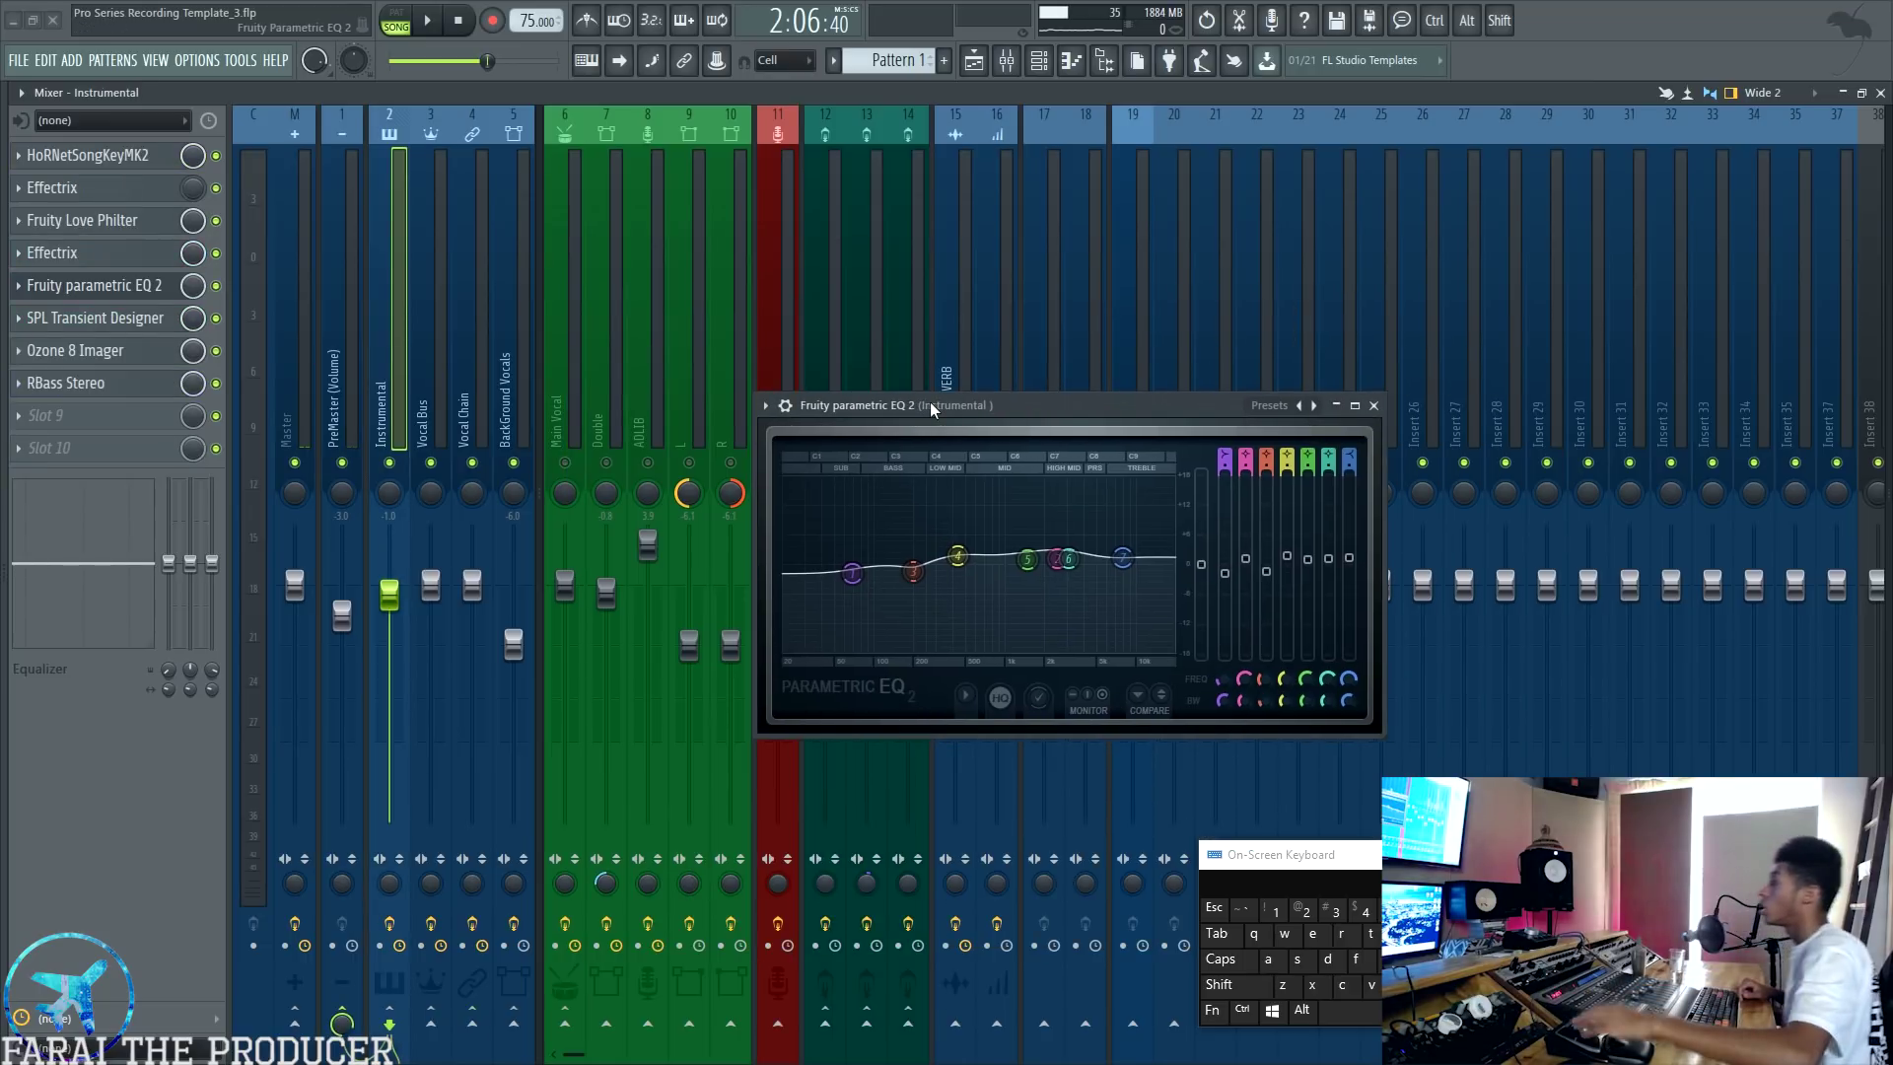
{"action": "left_click", "coordinate": [117, 288]}
{"action": "left_click", "coordinate": [117, 288]}
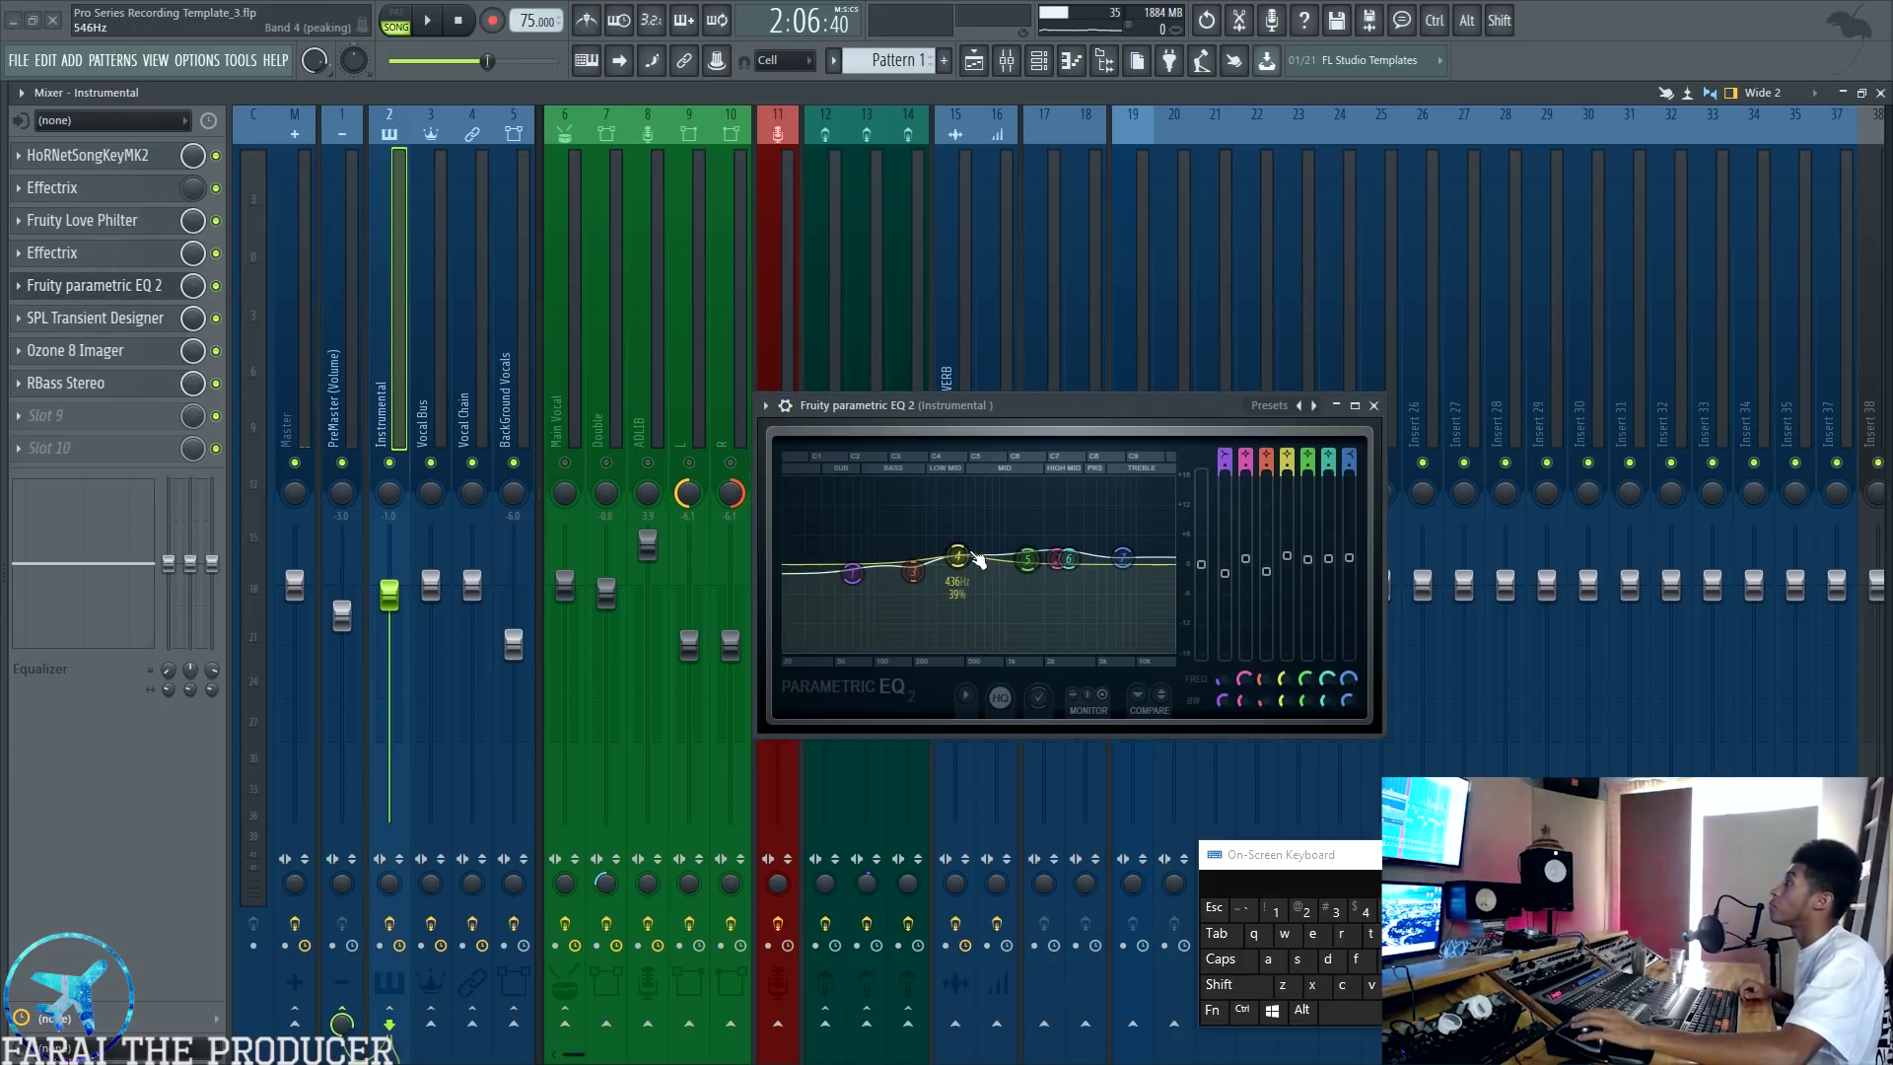
Step: Compare playback with the Instrumental track's parametric EQ, SPL Transient Designer, Ozone 8 Imager and RBass Stereo bypassed and re-enabled
{"action": "left_click", "coordinate": [216, 384]}
{"action": "left_click", "coordinate": [216, 351]}
{"action": "left_click", "coordinate": [216, 318]}
{"action": "left_click", "coordinate": [216, 286]}
{"action": "key", "text": "space"}
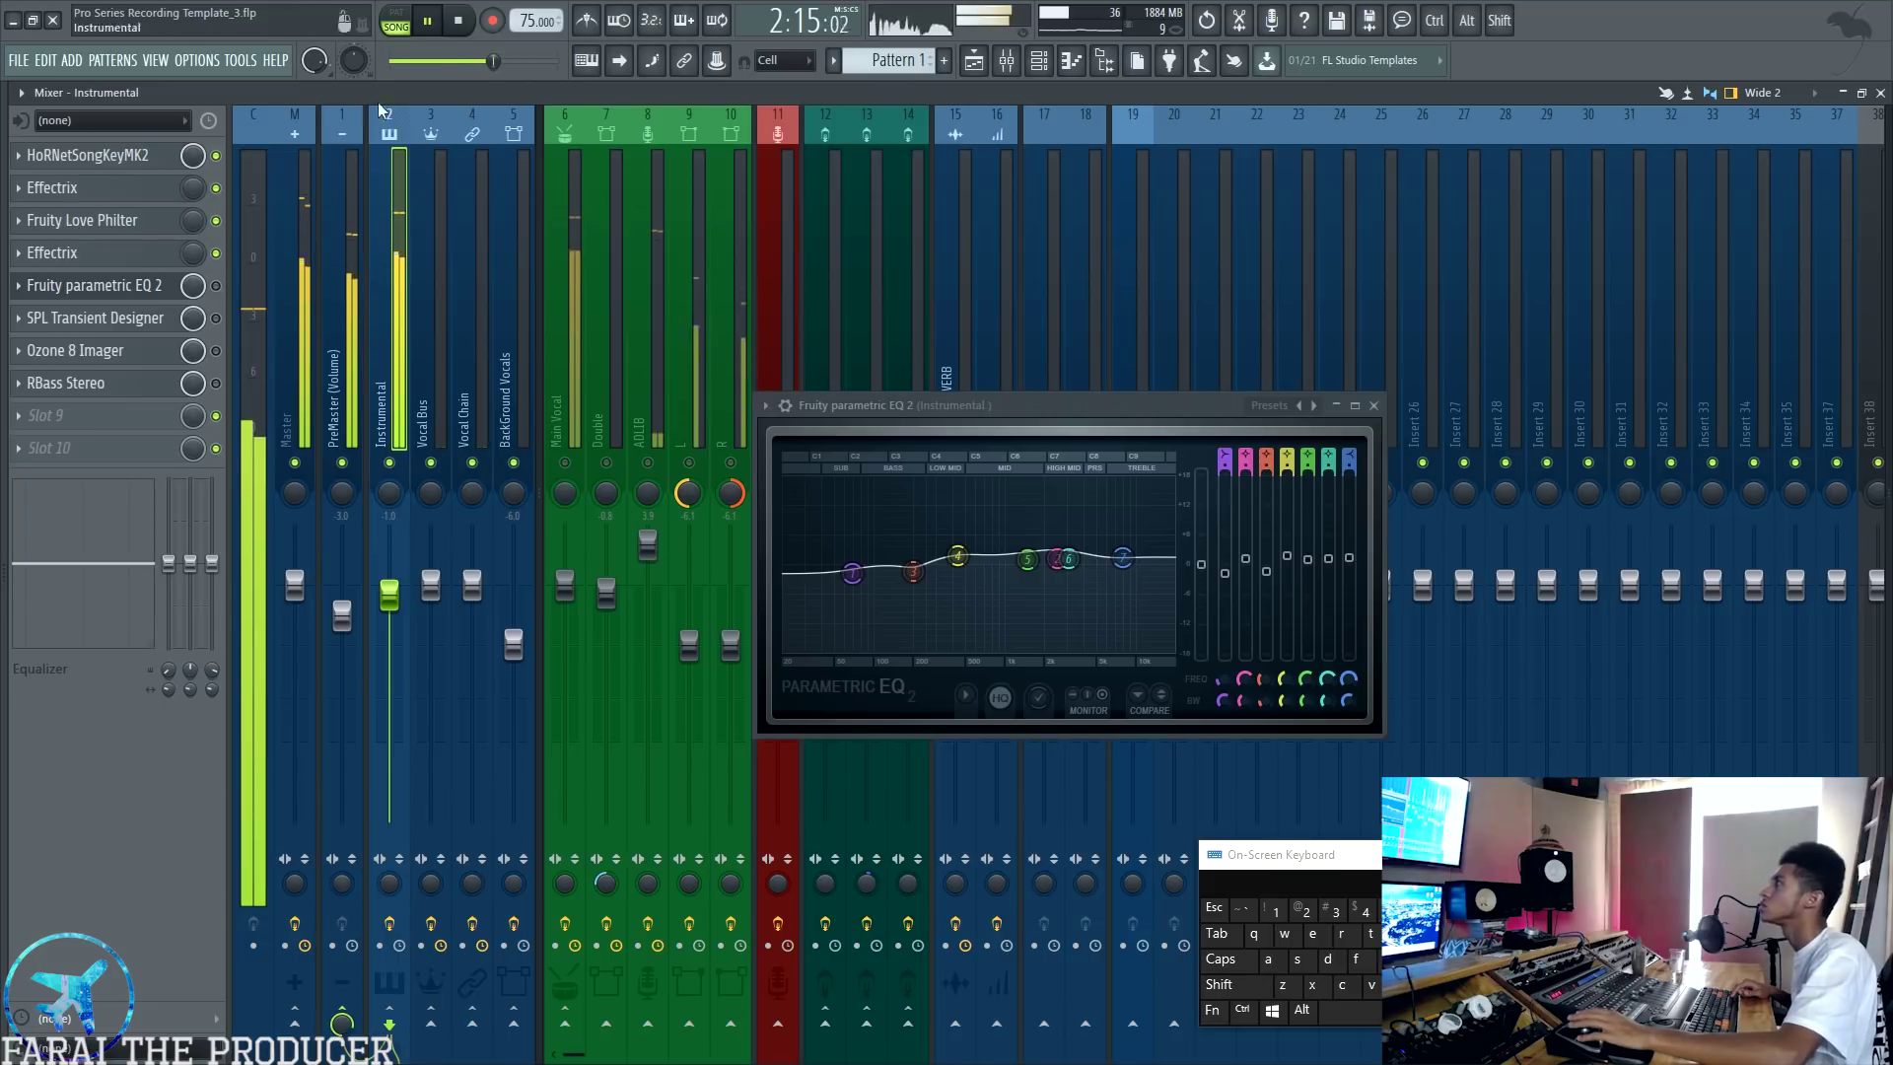
{"action": "key", "text": "space"}
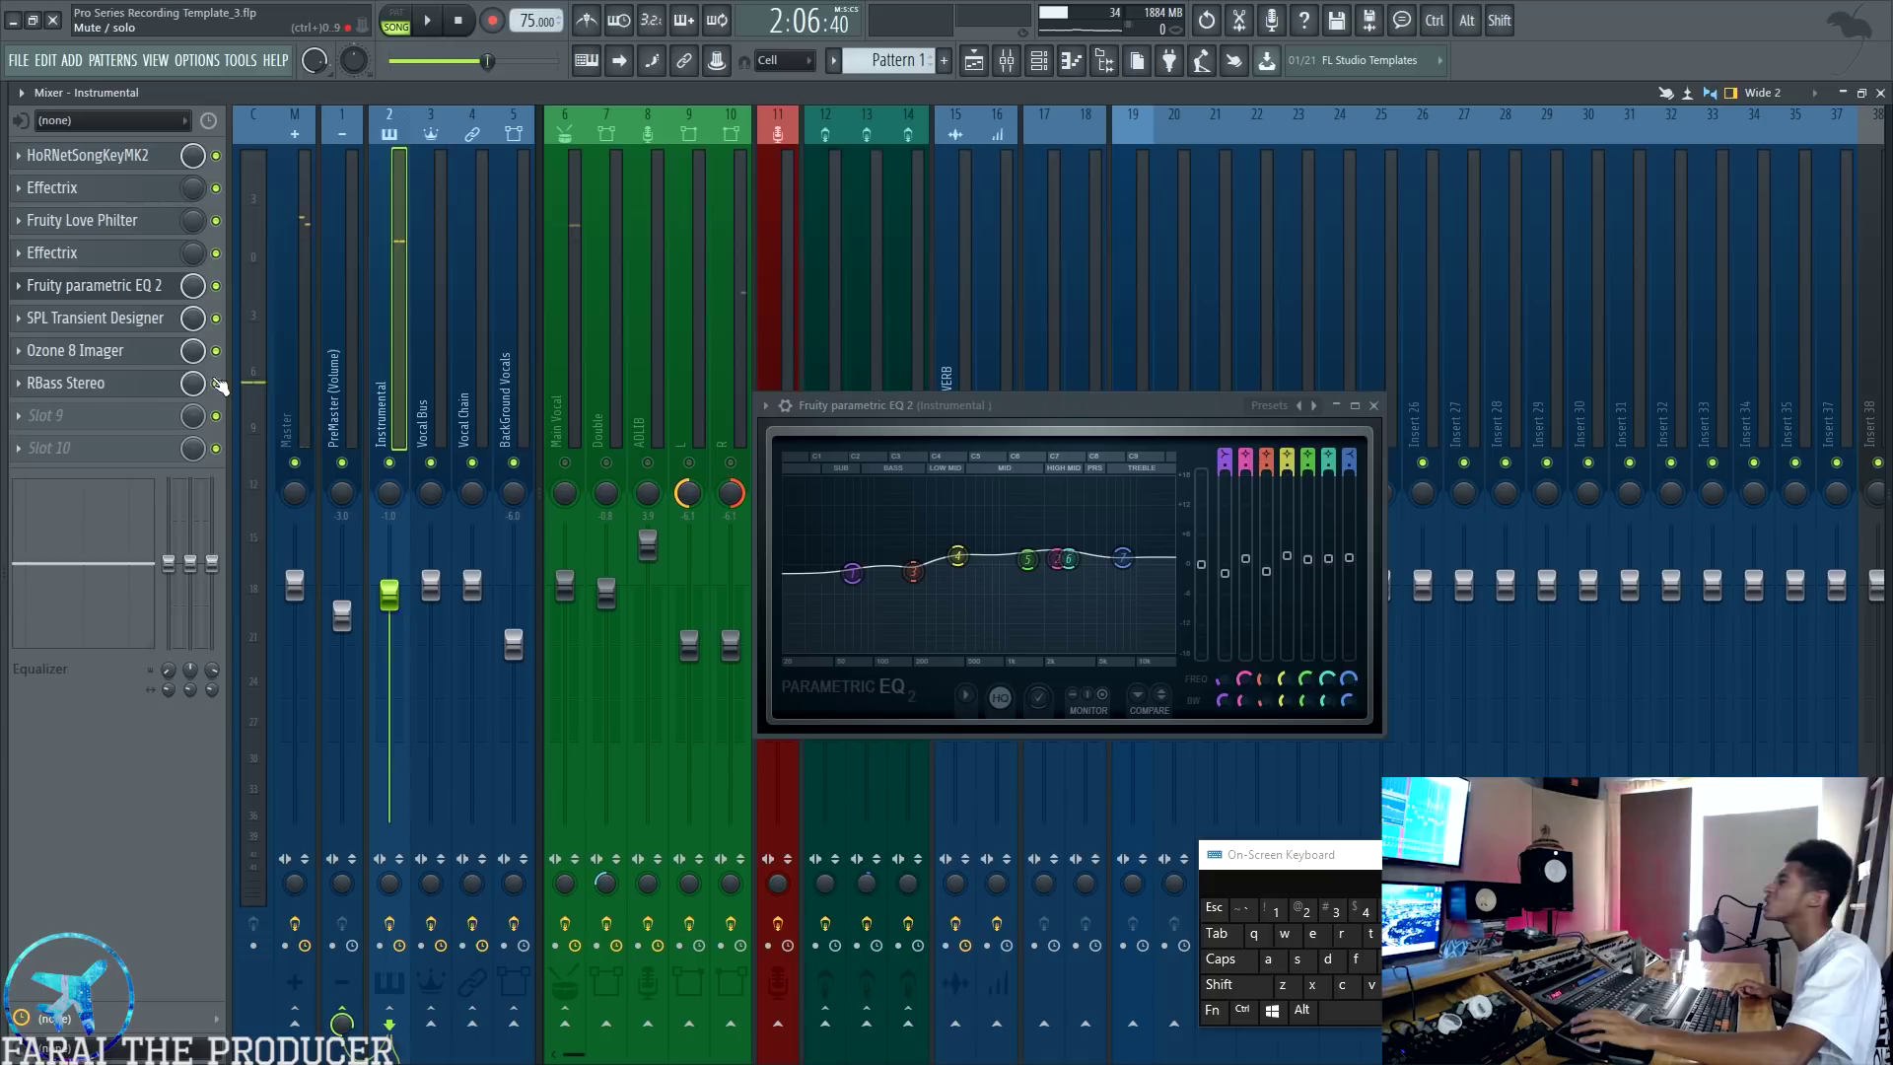
{"action": "key", "text": "space"}
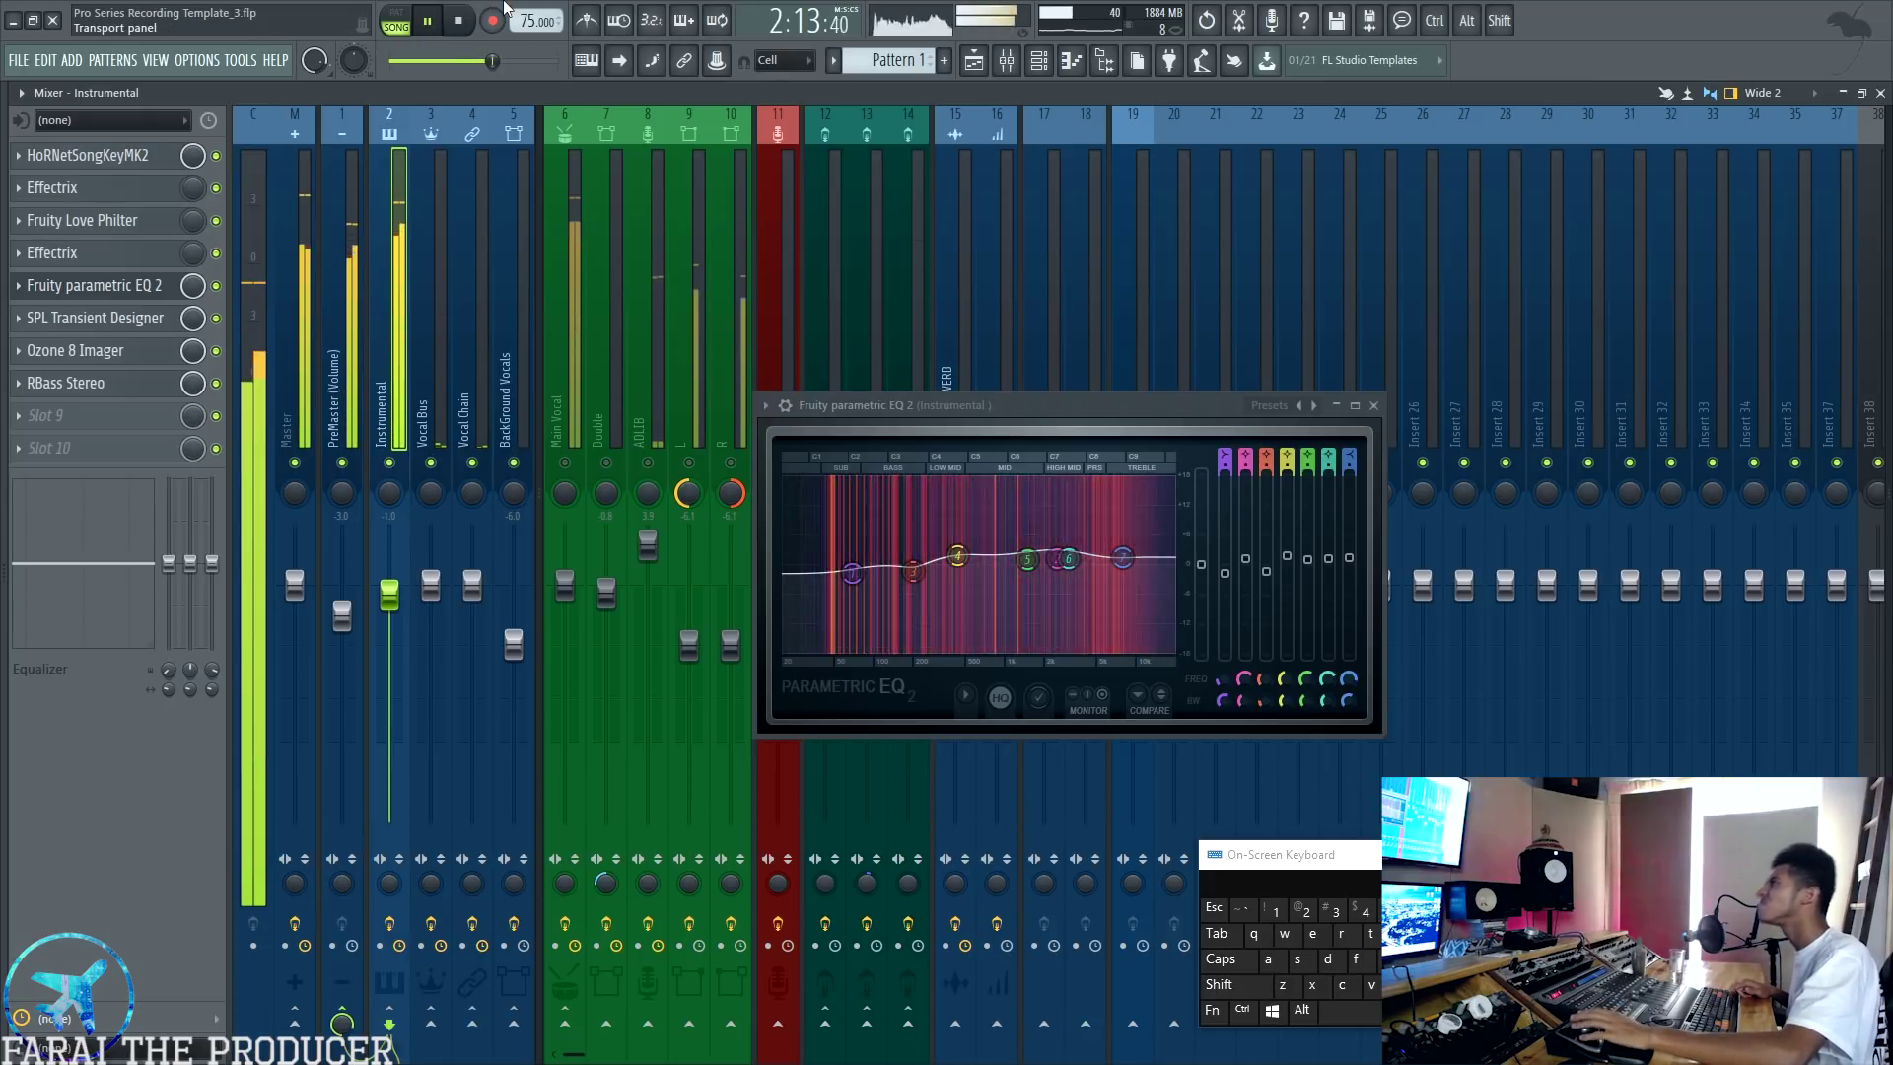
{"action": "key", "text": "space"}
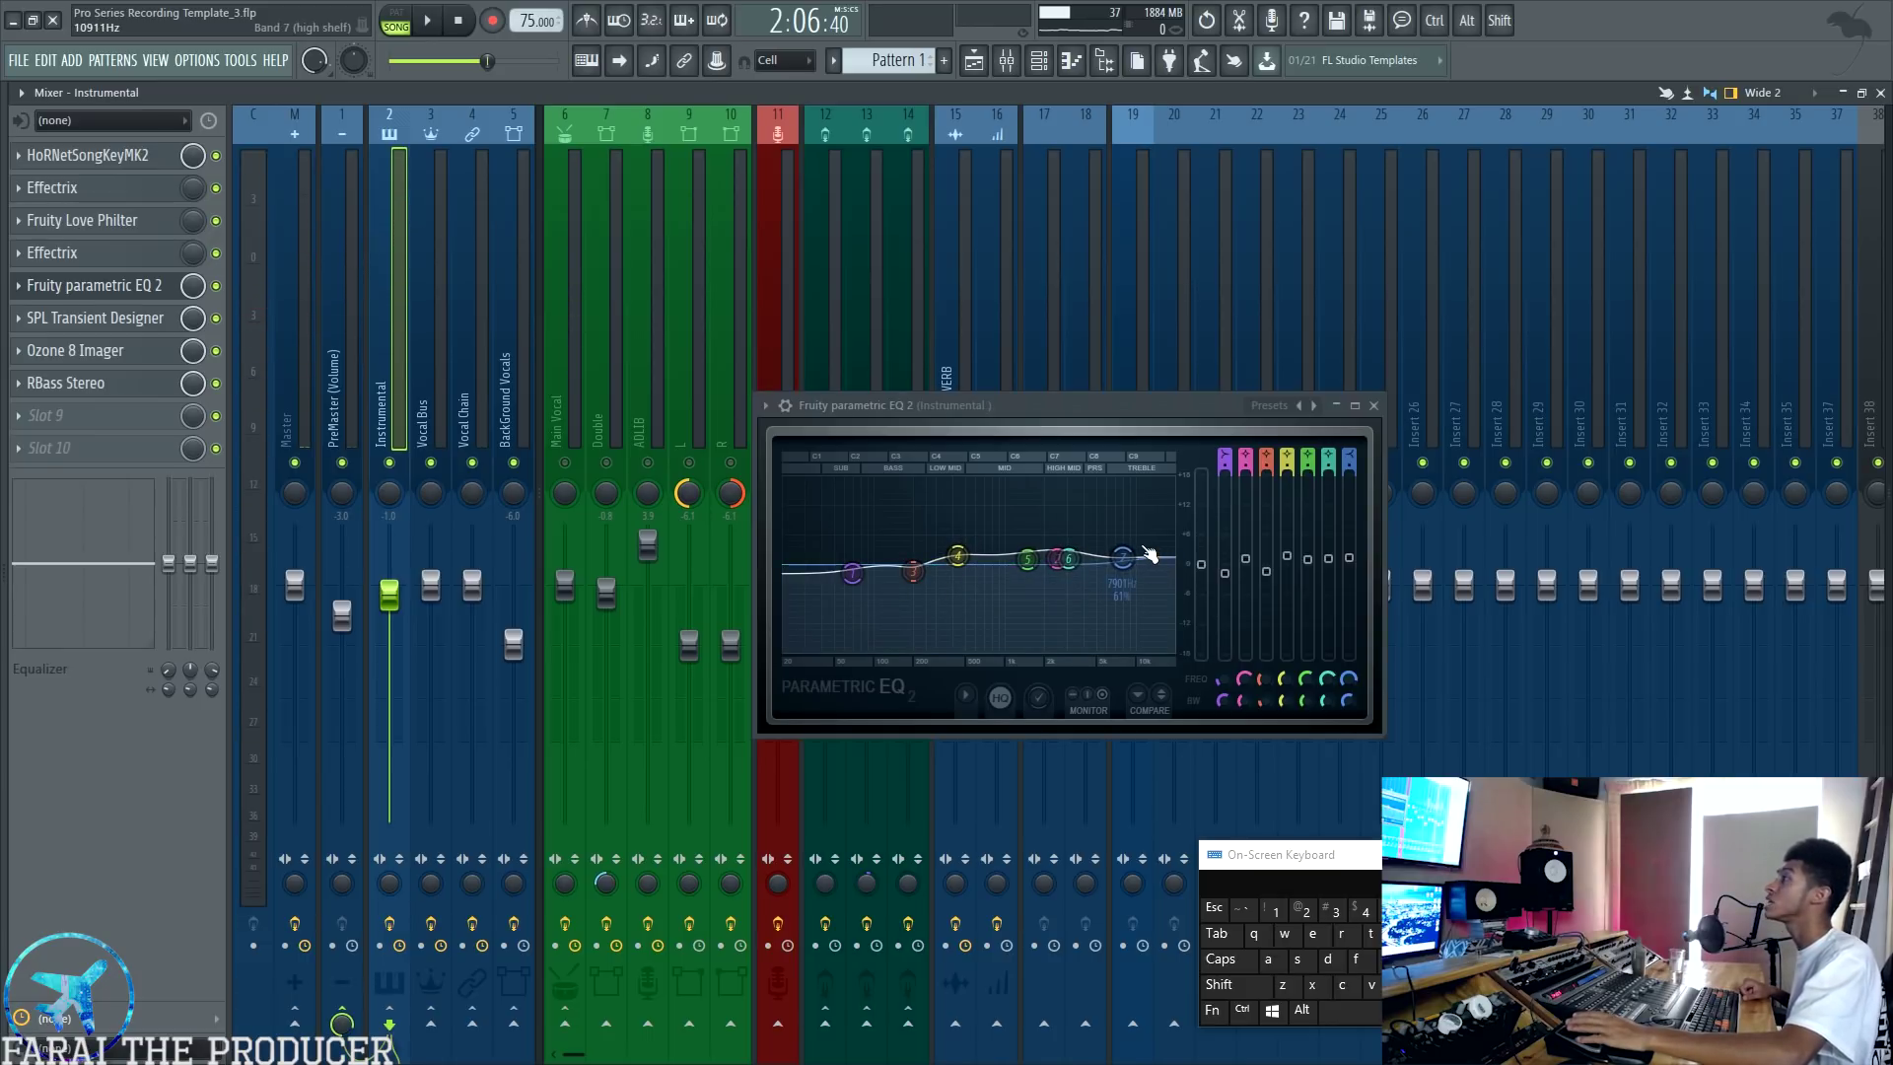
Step: Review the attack, sustain and output gain settings in SPL Transient Designer on the Instrumental track and close it
{"action": "left_click", "coordinate": [95, 317]}
{"action": "left_click_drag", "start_coordinate": [979, 295], "coordinate": [1065, 292]}
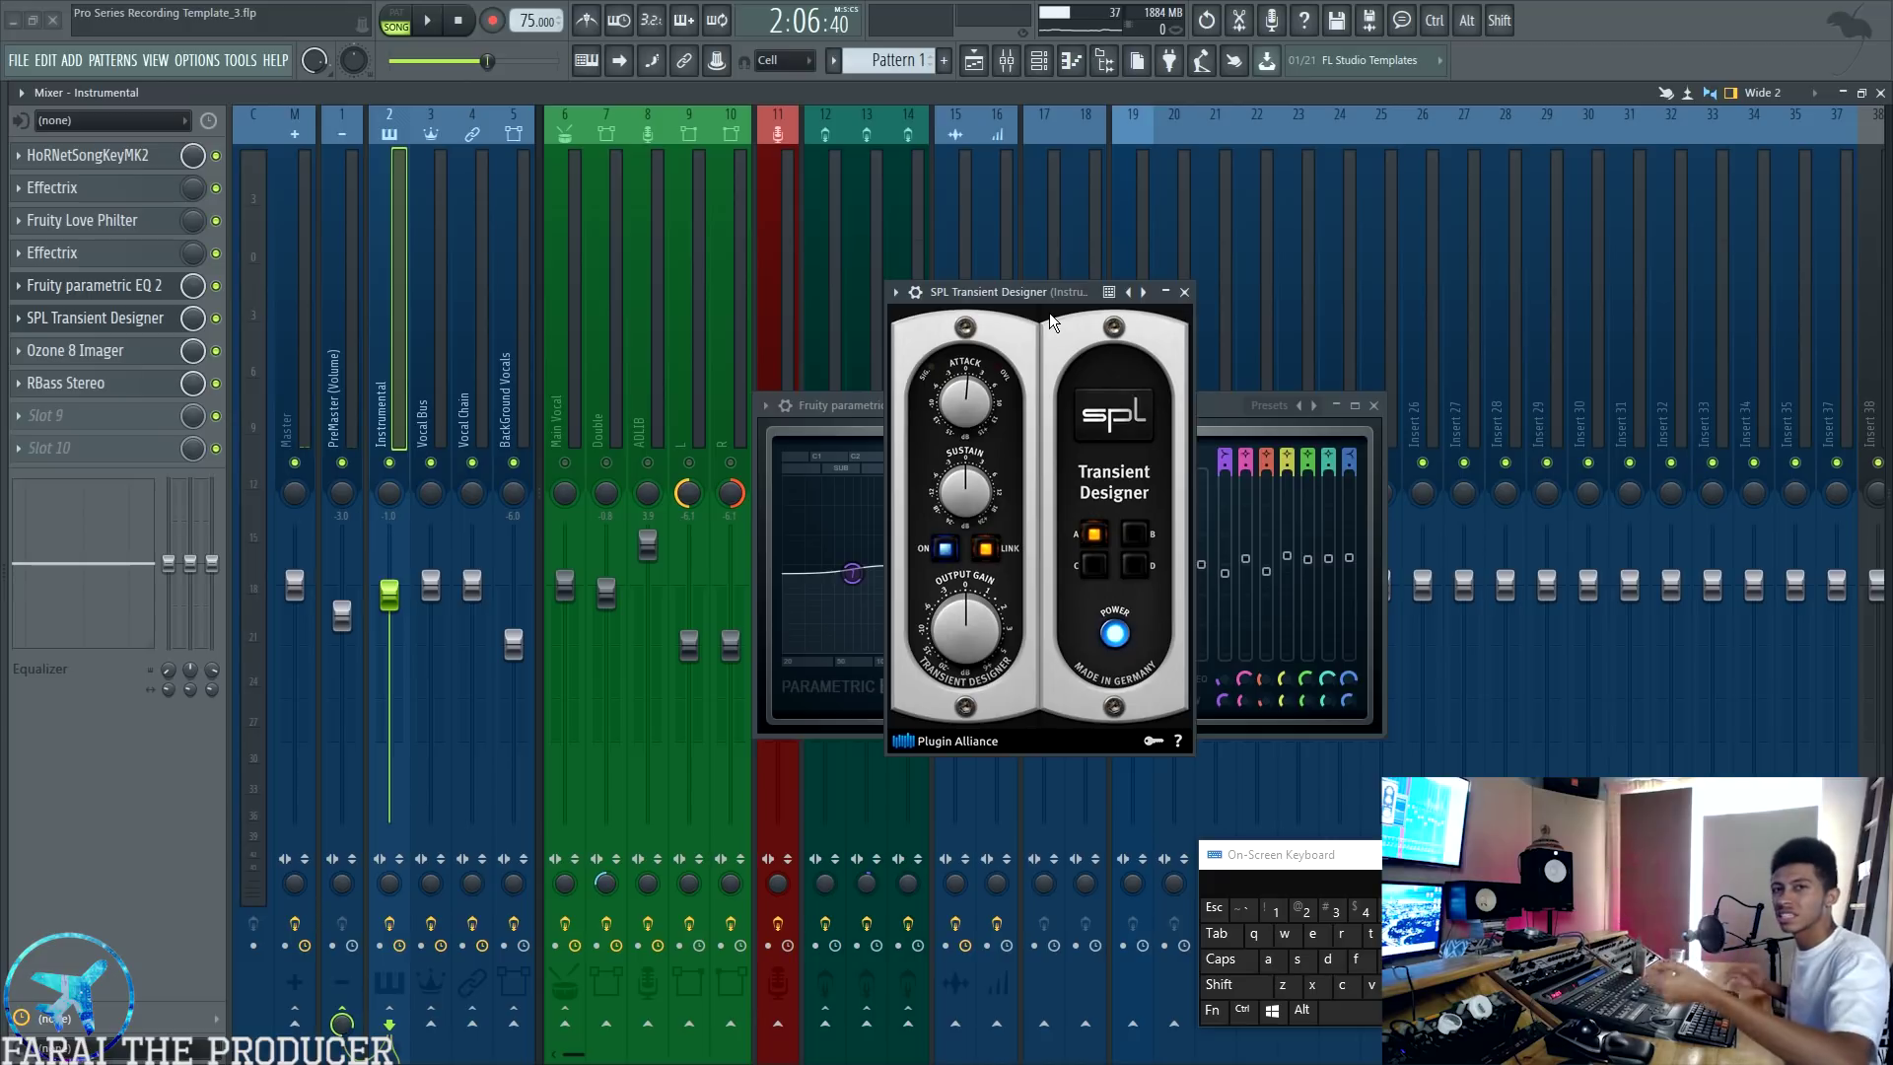
{"action": "left_click_drag", "start_coordinate": [1051, 297], "coordinate": [1014, 257]}
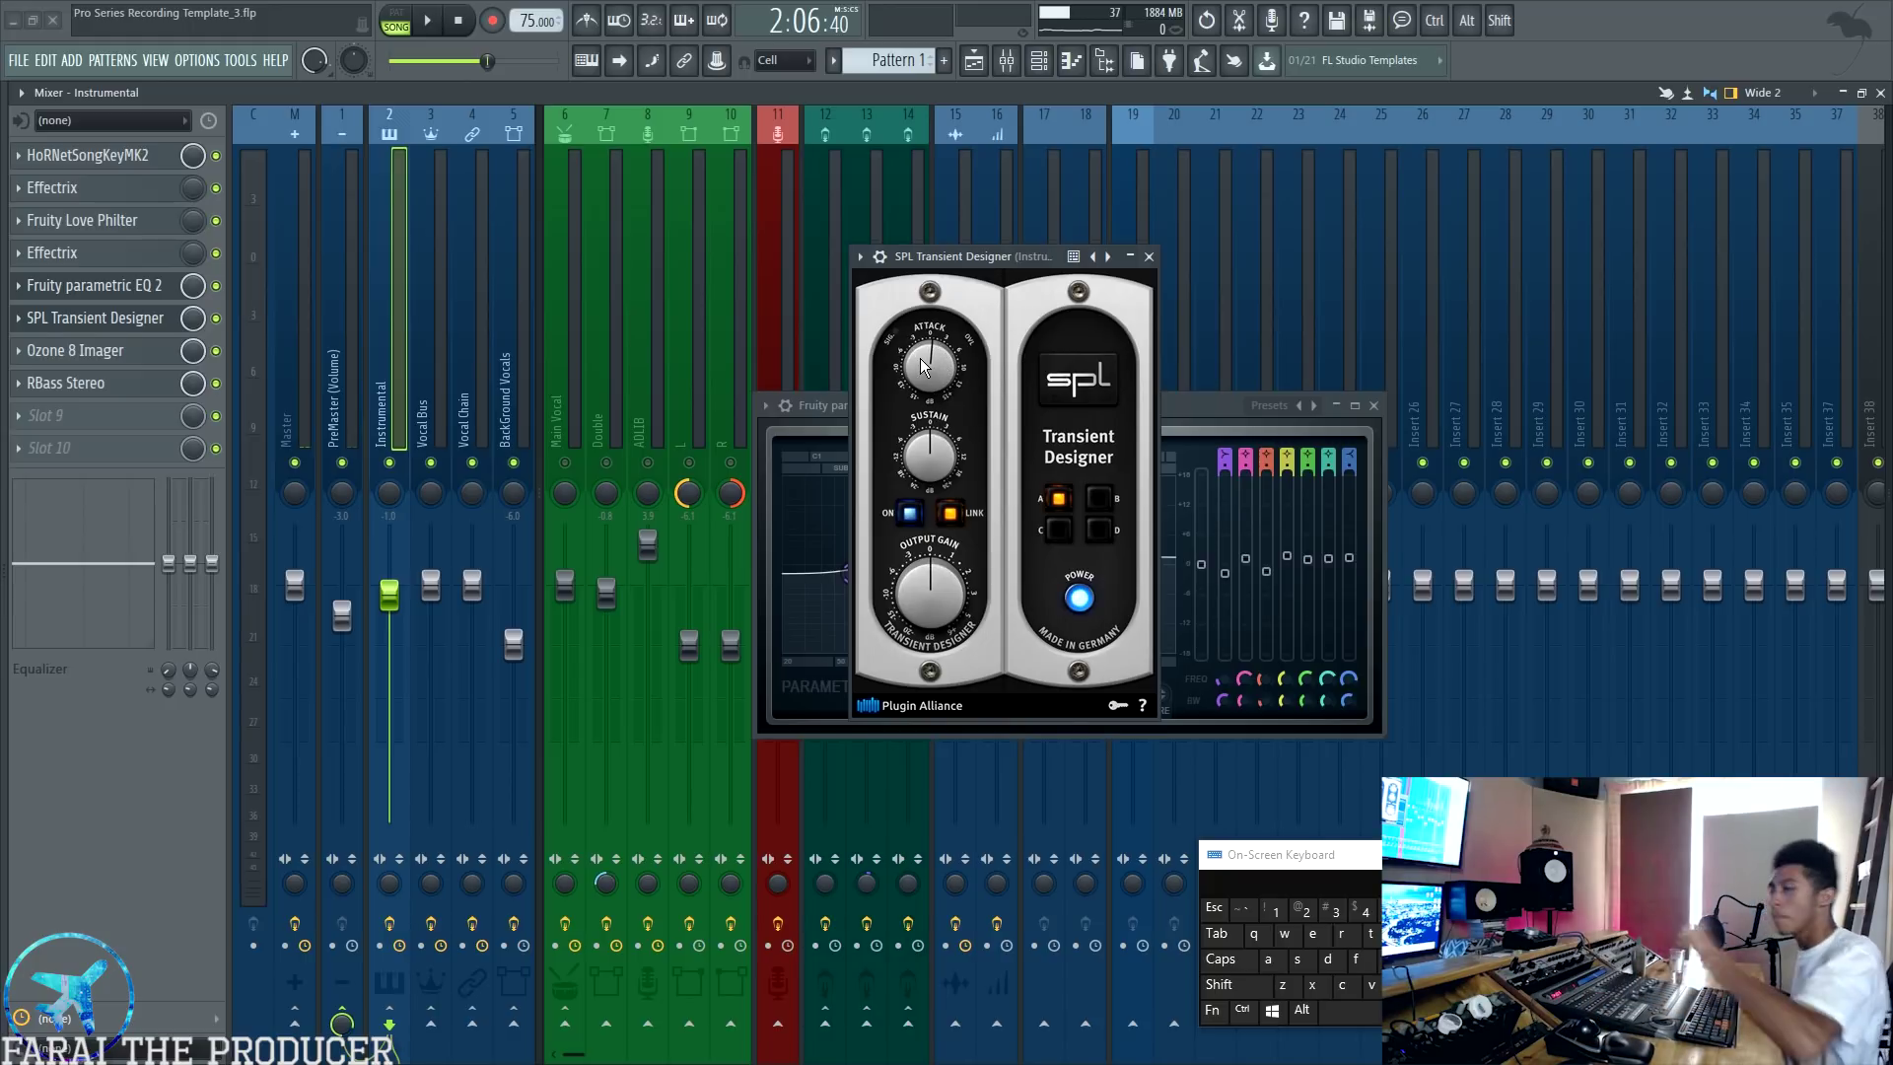
{"action": "left_click", "coordinate": [1149, 256]}
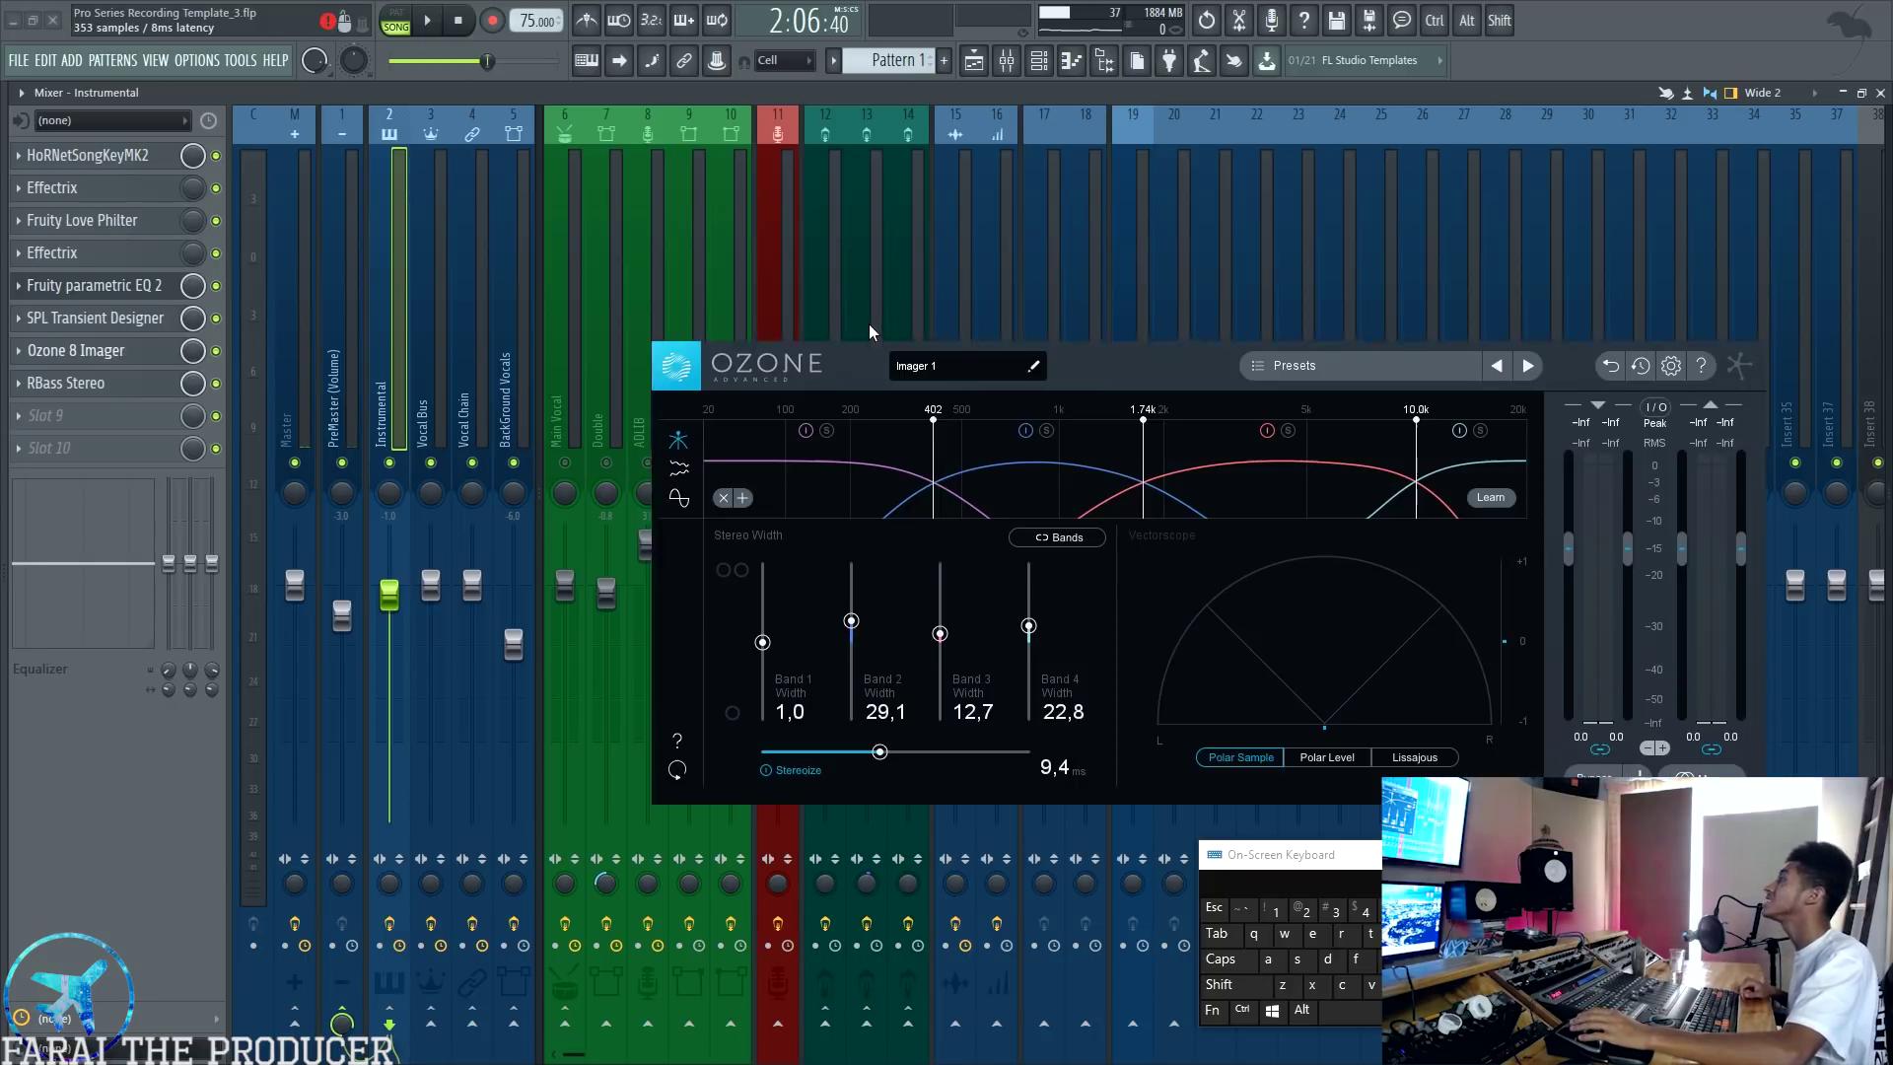
Step: Examine Ozone 8 Imager's stereo width bands on the Instrumental track while playing the song from about bar 42, then close it
{"action": "left_click_drag", "start_coordinate": [949, 325], "coordinate": [803, 246]}
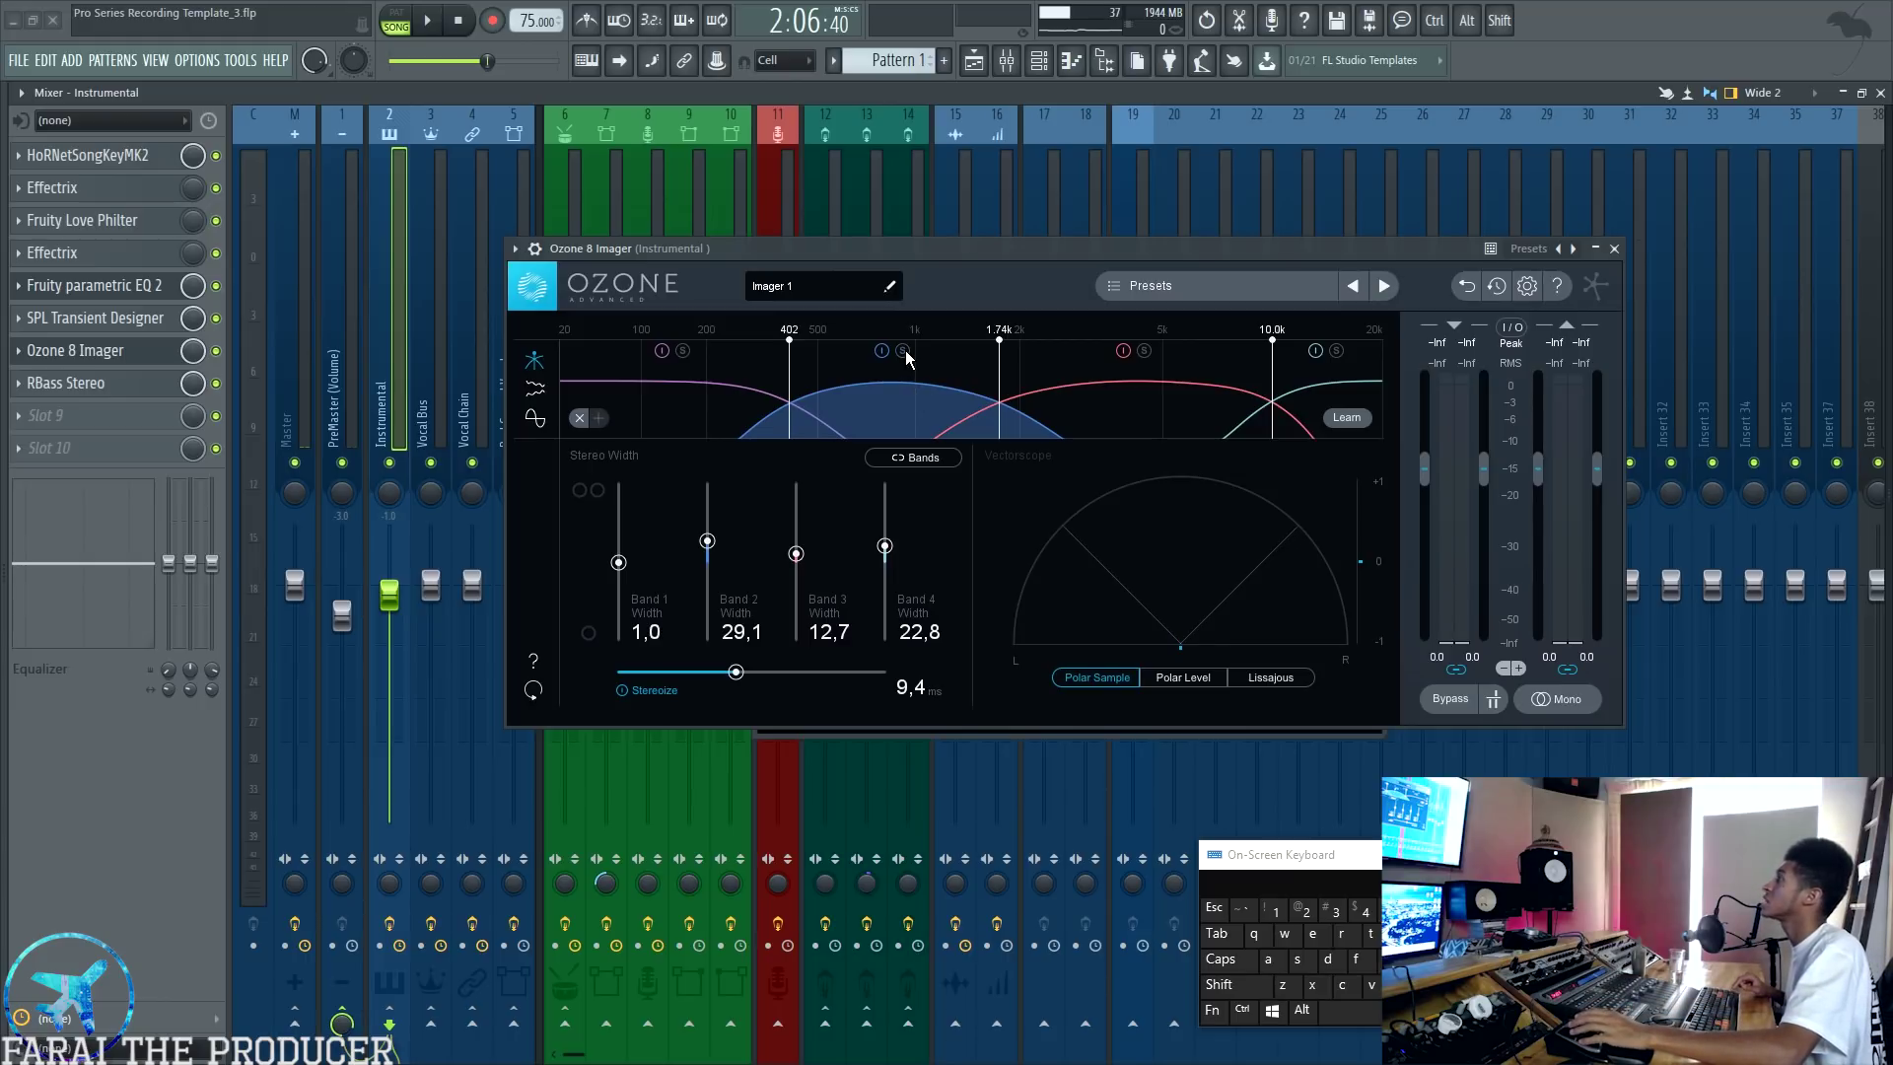
{"action": "key", "text": "F5"}
{"action": "left_click_drag", "start_coordinate": [696, 251], "coordinate": [809, 344]}
{"action": "left_click", "coordinate": [718, 155]}
{"action": "key", "text": "space"}
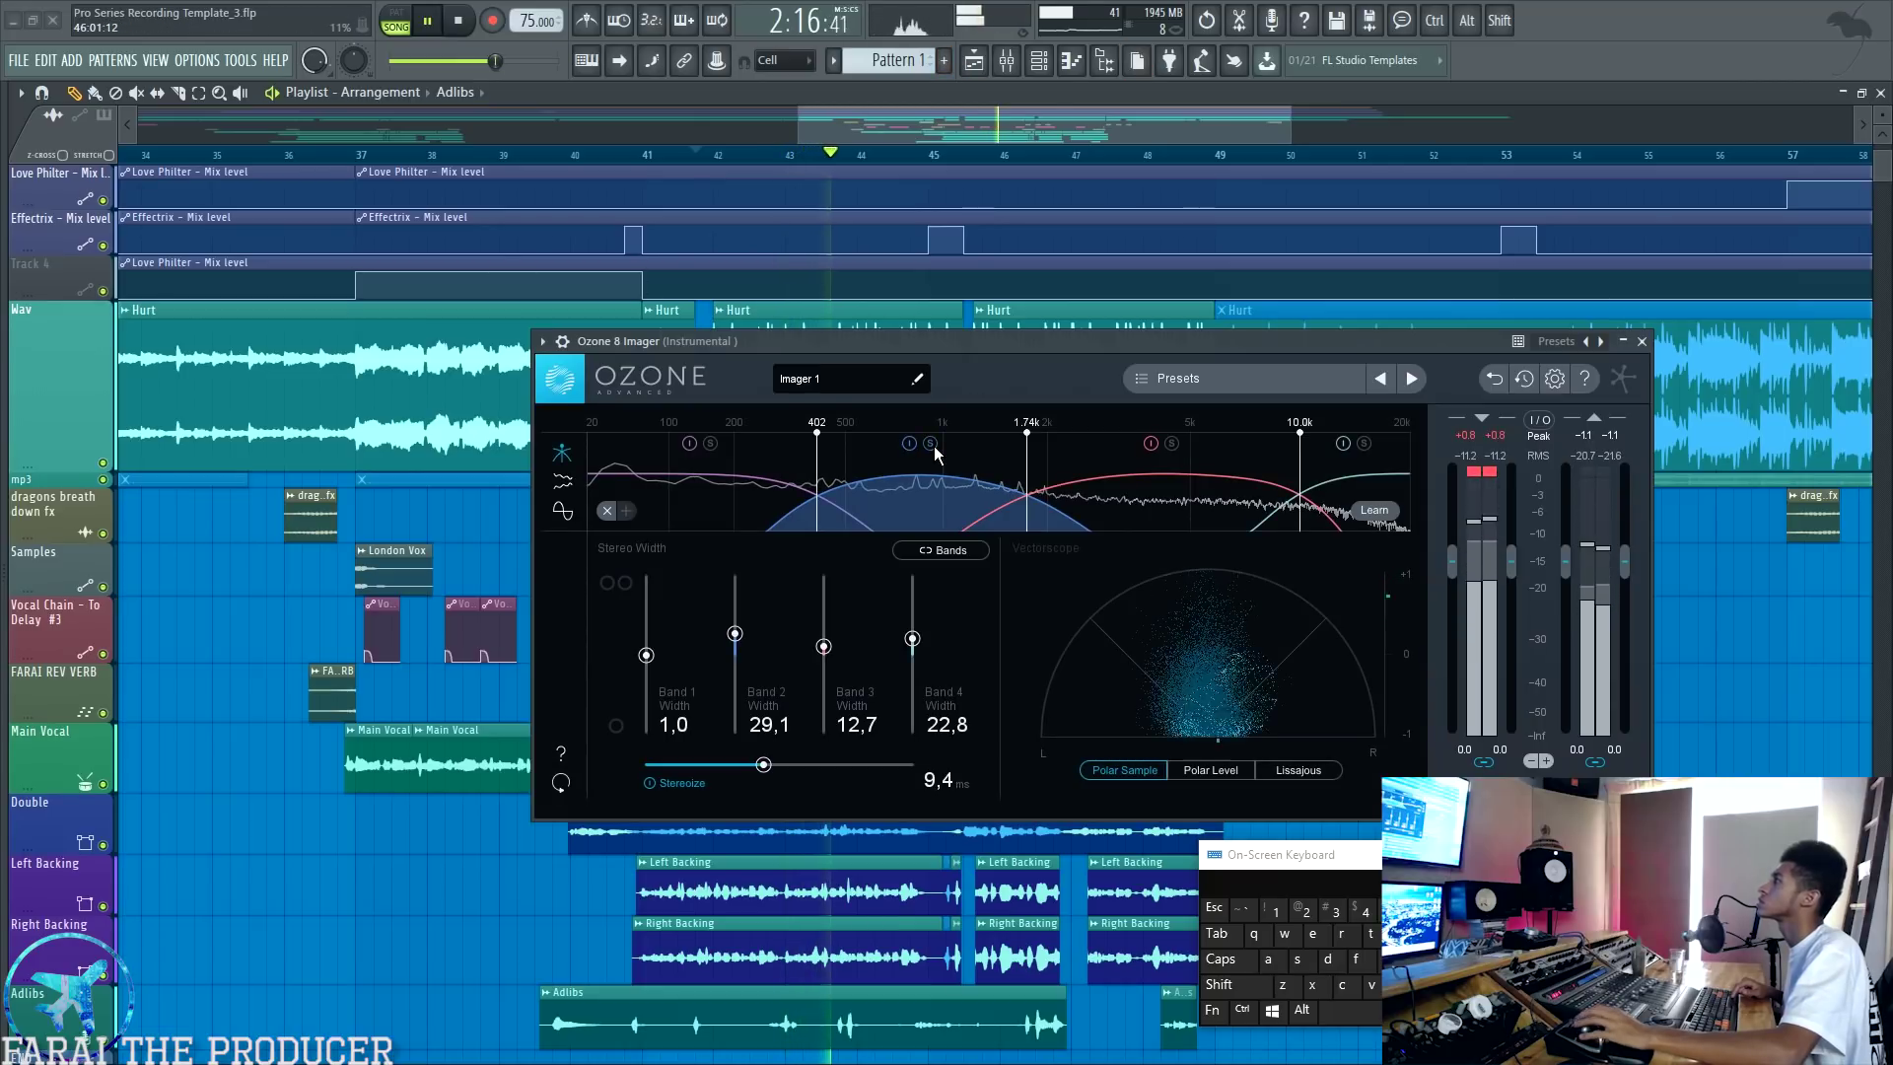
{"action": "key", "text": "F9"}
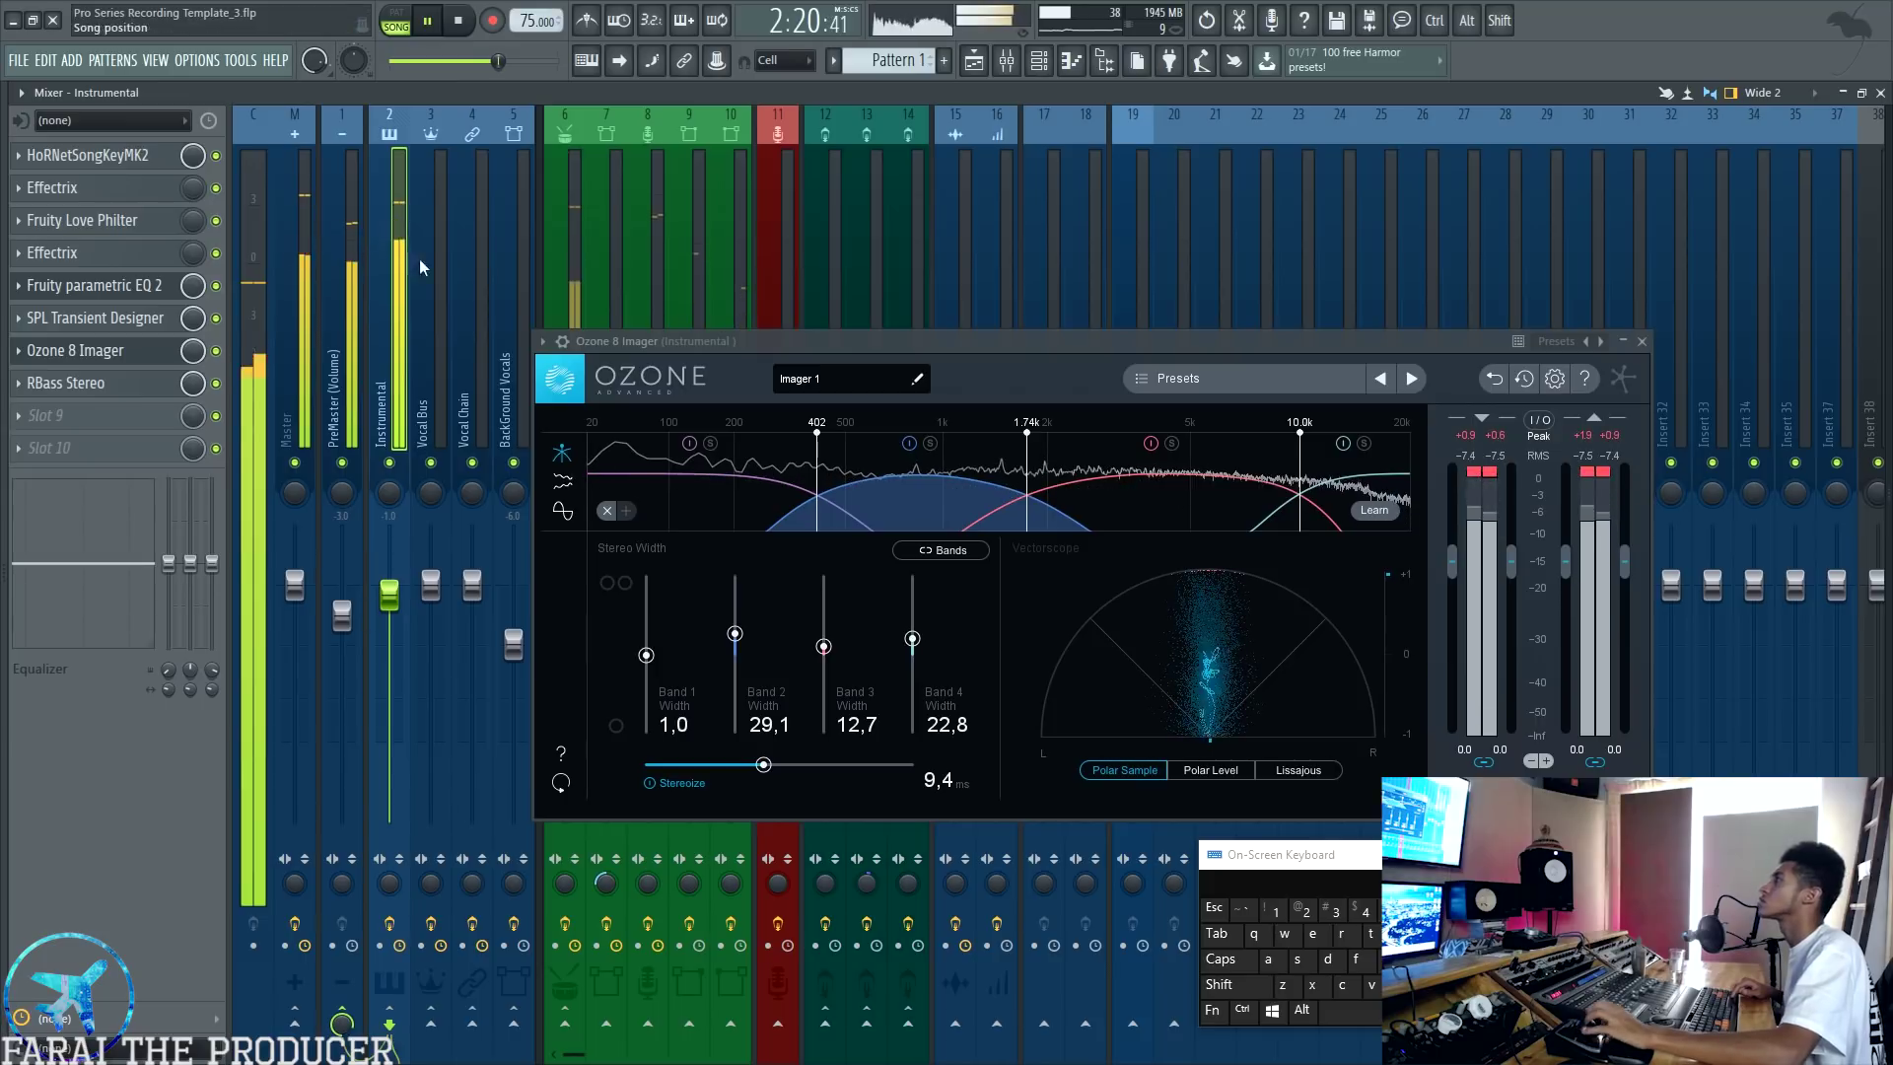
{"action": "key", "text": "space"}
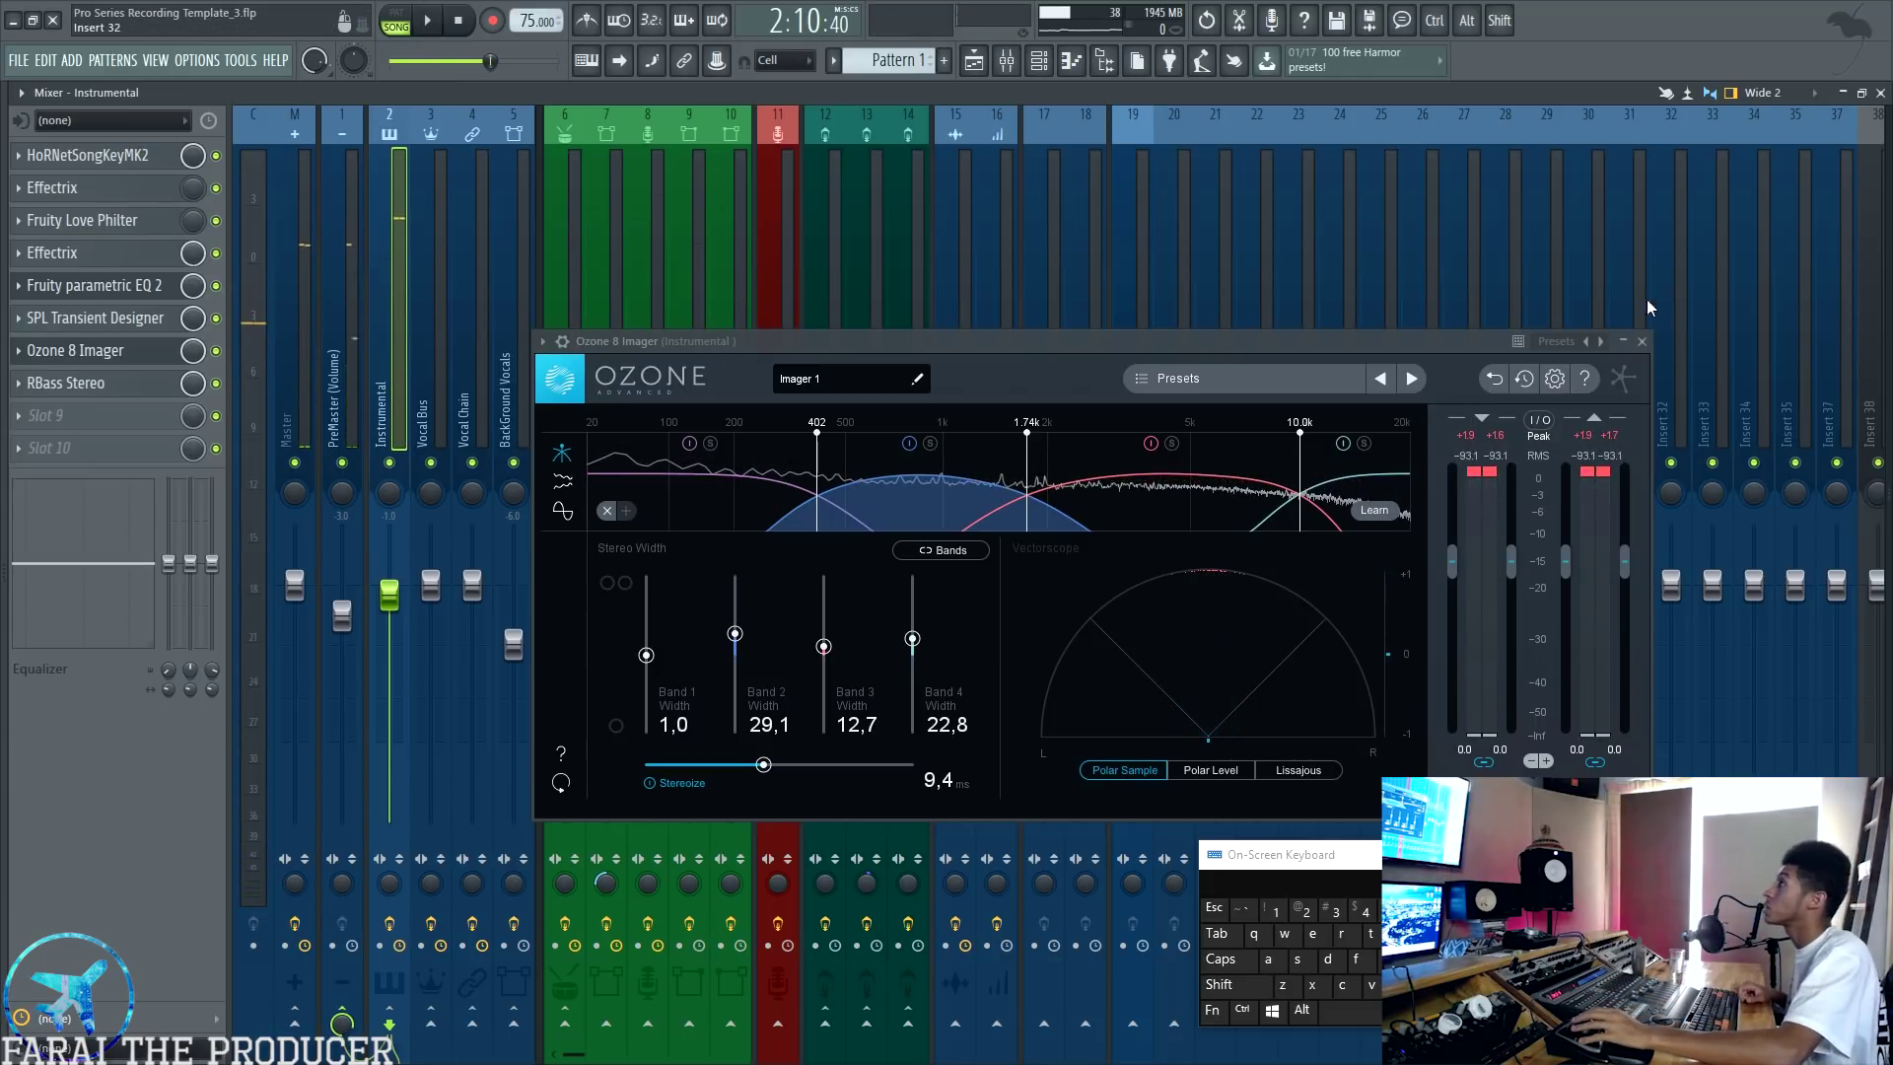
{"action": "left_click", "coordinate": [1643, 342]}
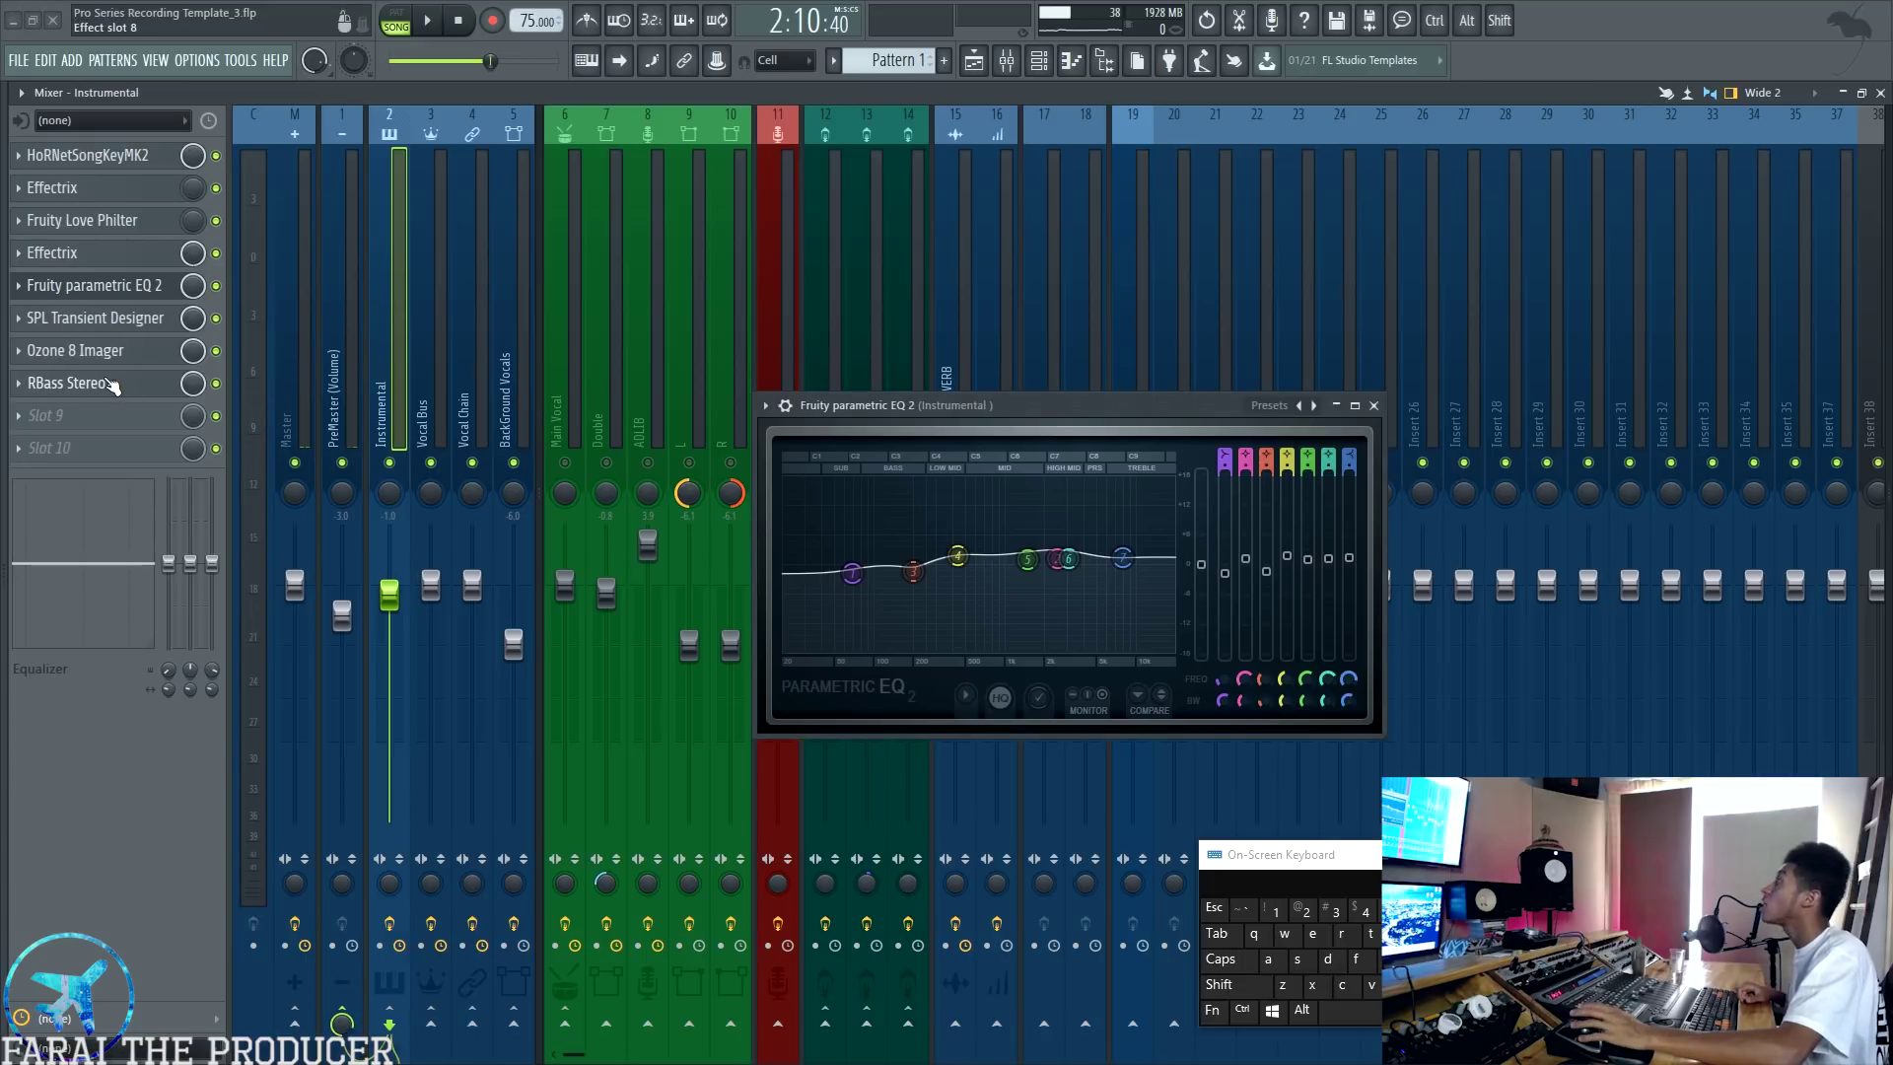
Step: Open RBass Stereo on the Instrumental track, close the parametric EQ window, and examine the bass frequency, intensity and gain settings
{"action": "left_click", "coordinate": [111, 384]}
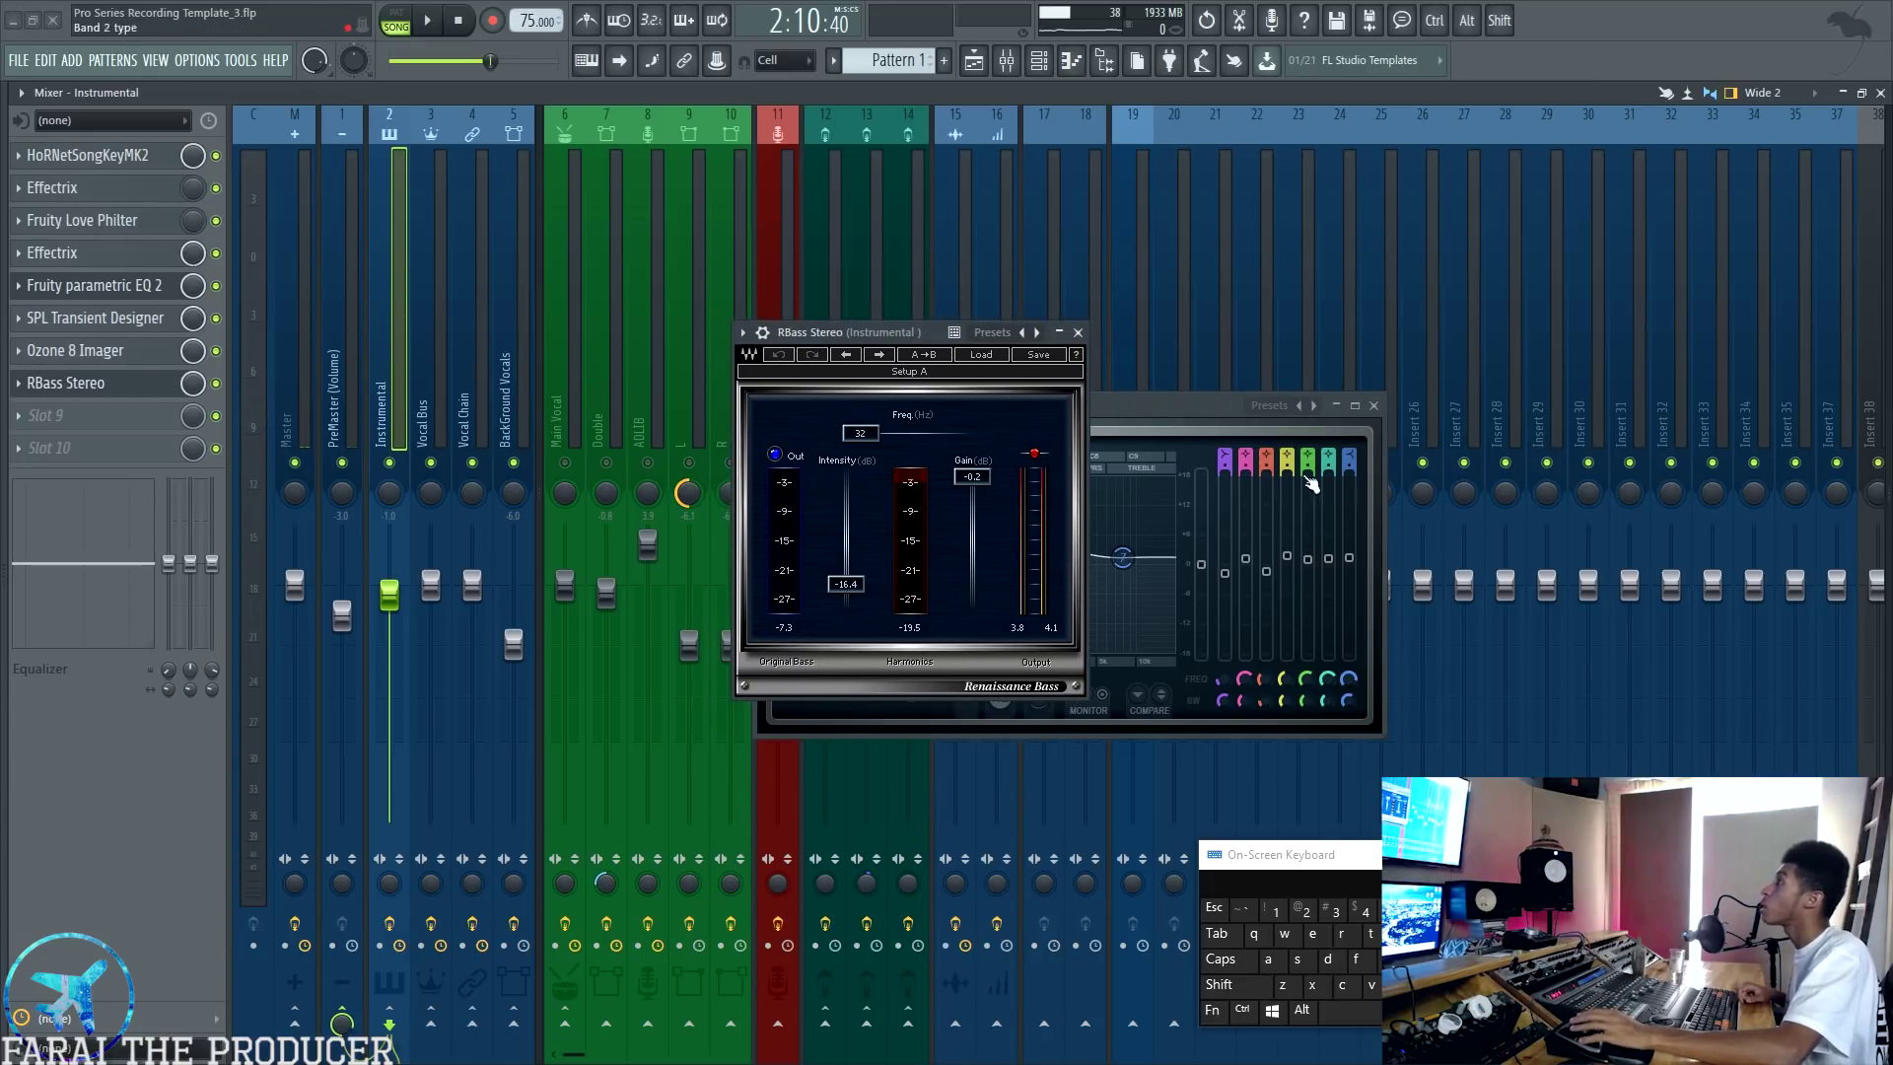
{"action": "left_click", "coordinate": [1377, 406]}
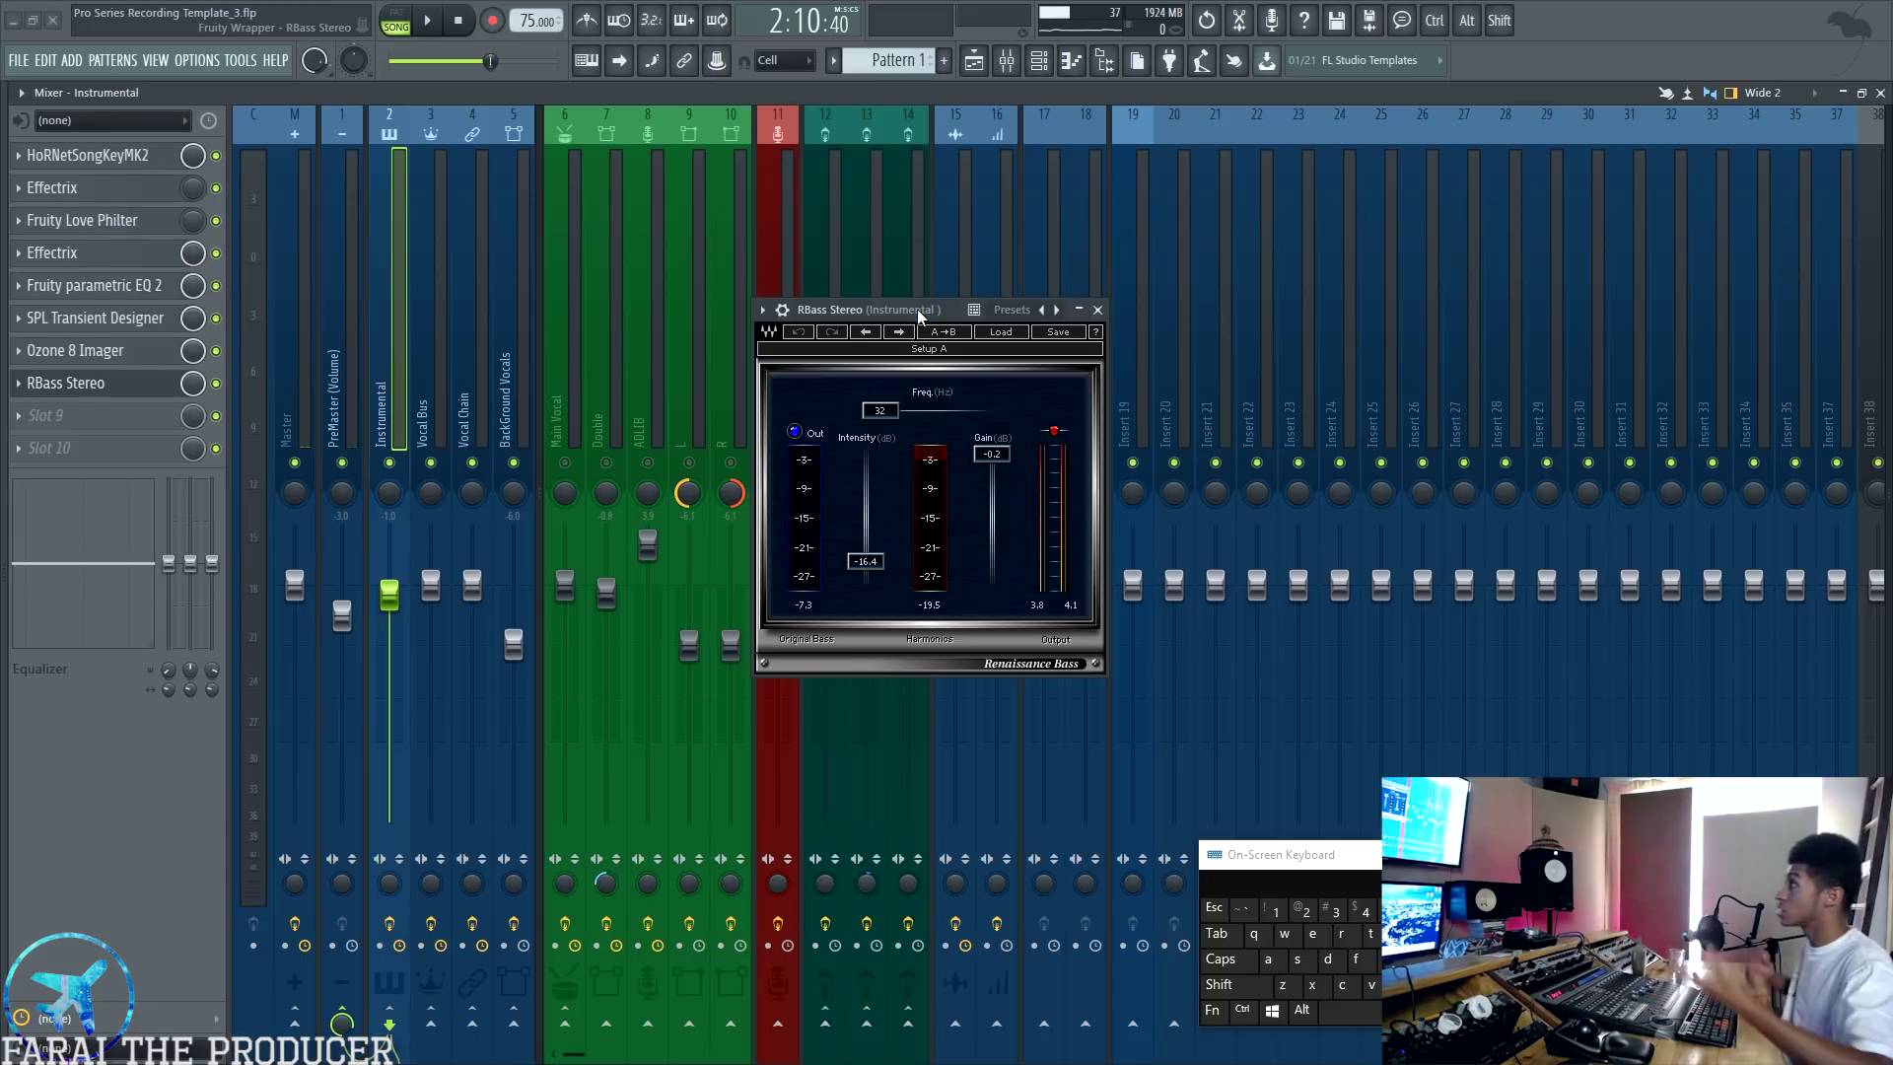
{"action": "left_click_drag", "start_coordinate": [917, 309], "coordinate": [908, 278]}
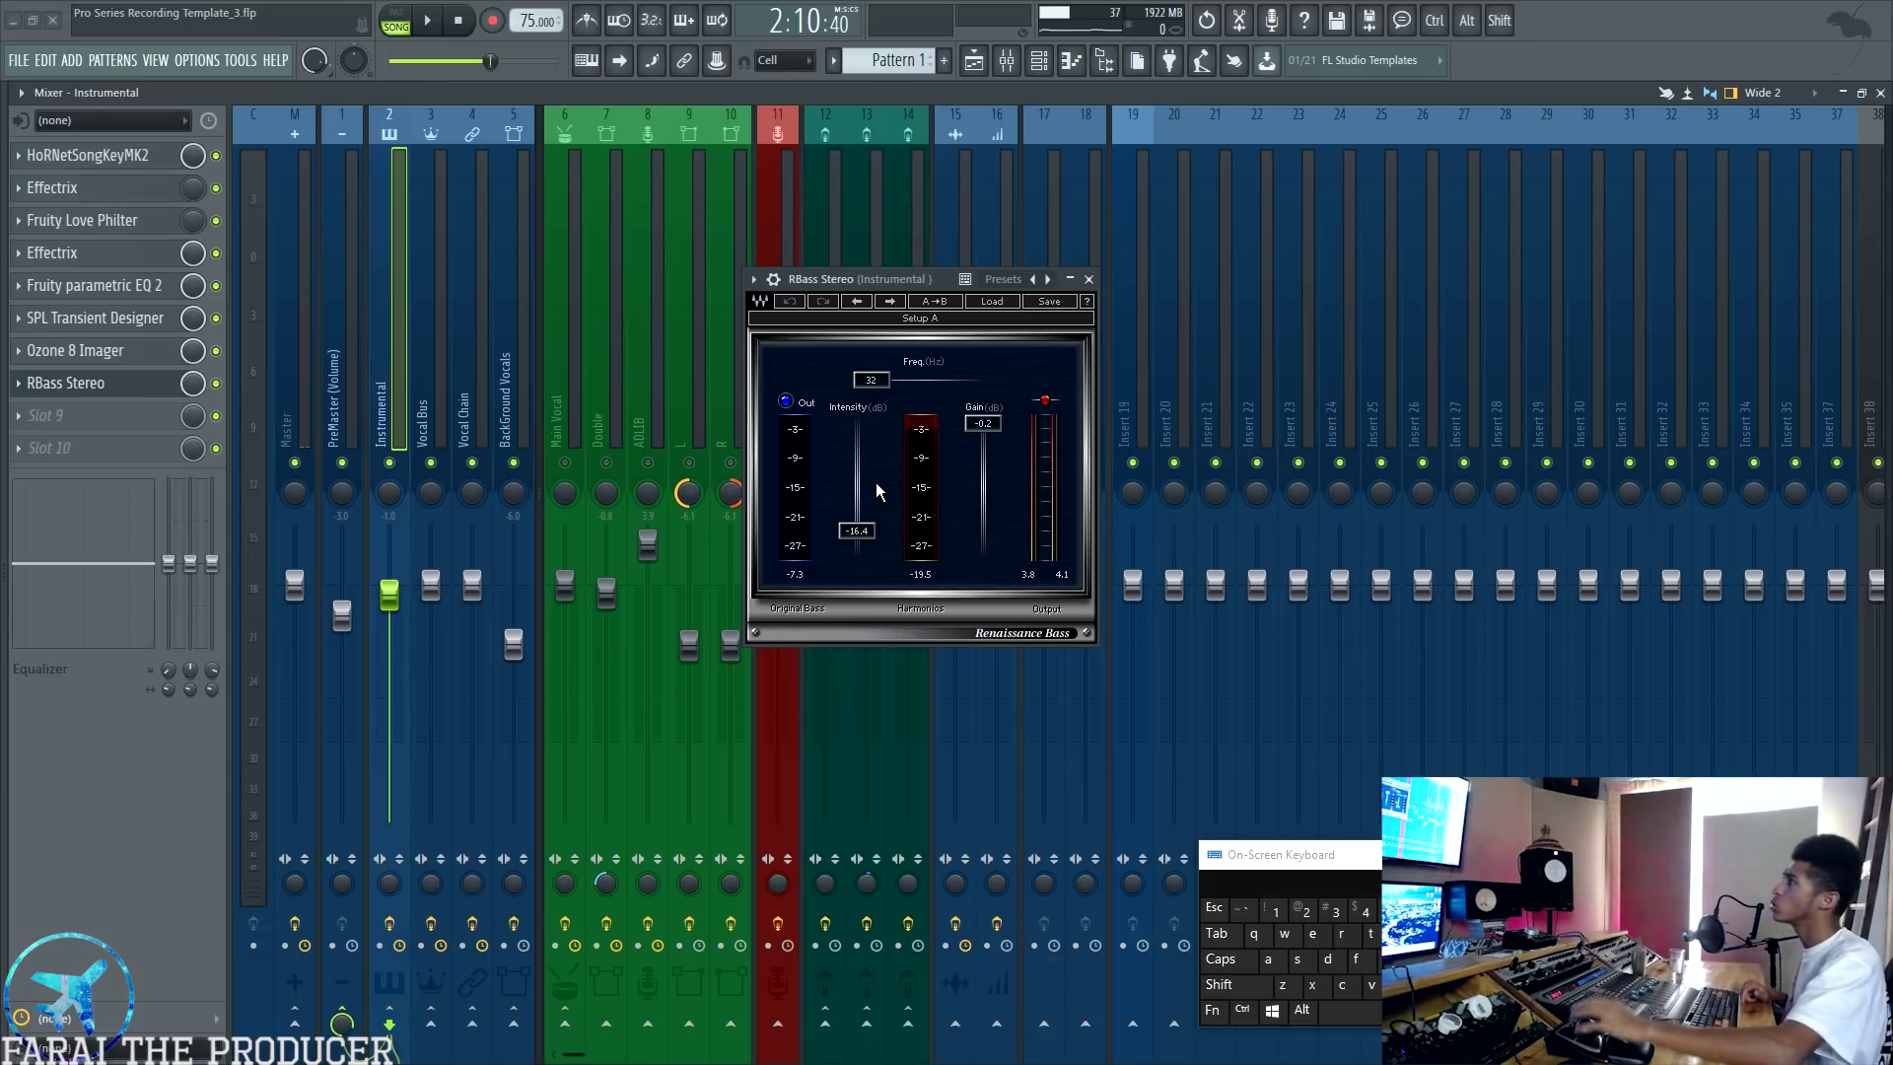
{"action": "left_click_drag", "start_coordinate": [864, 281], "coordinate": [856, 334]}
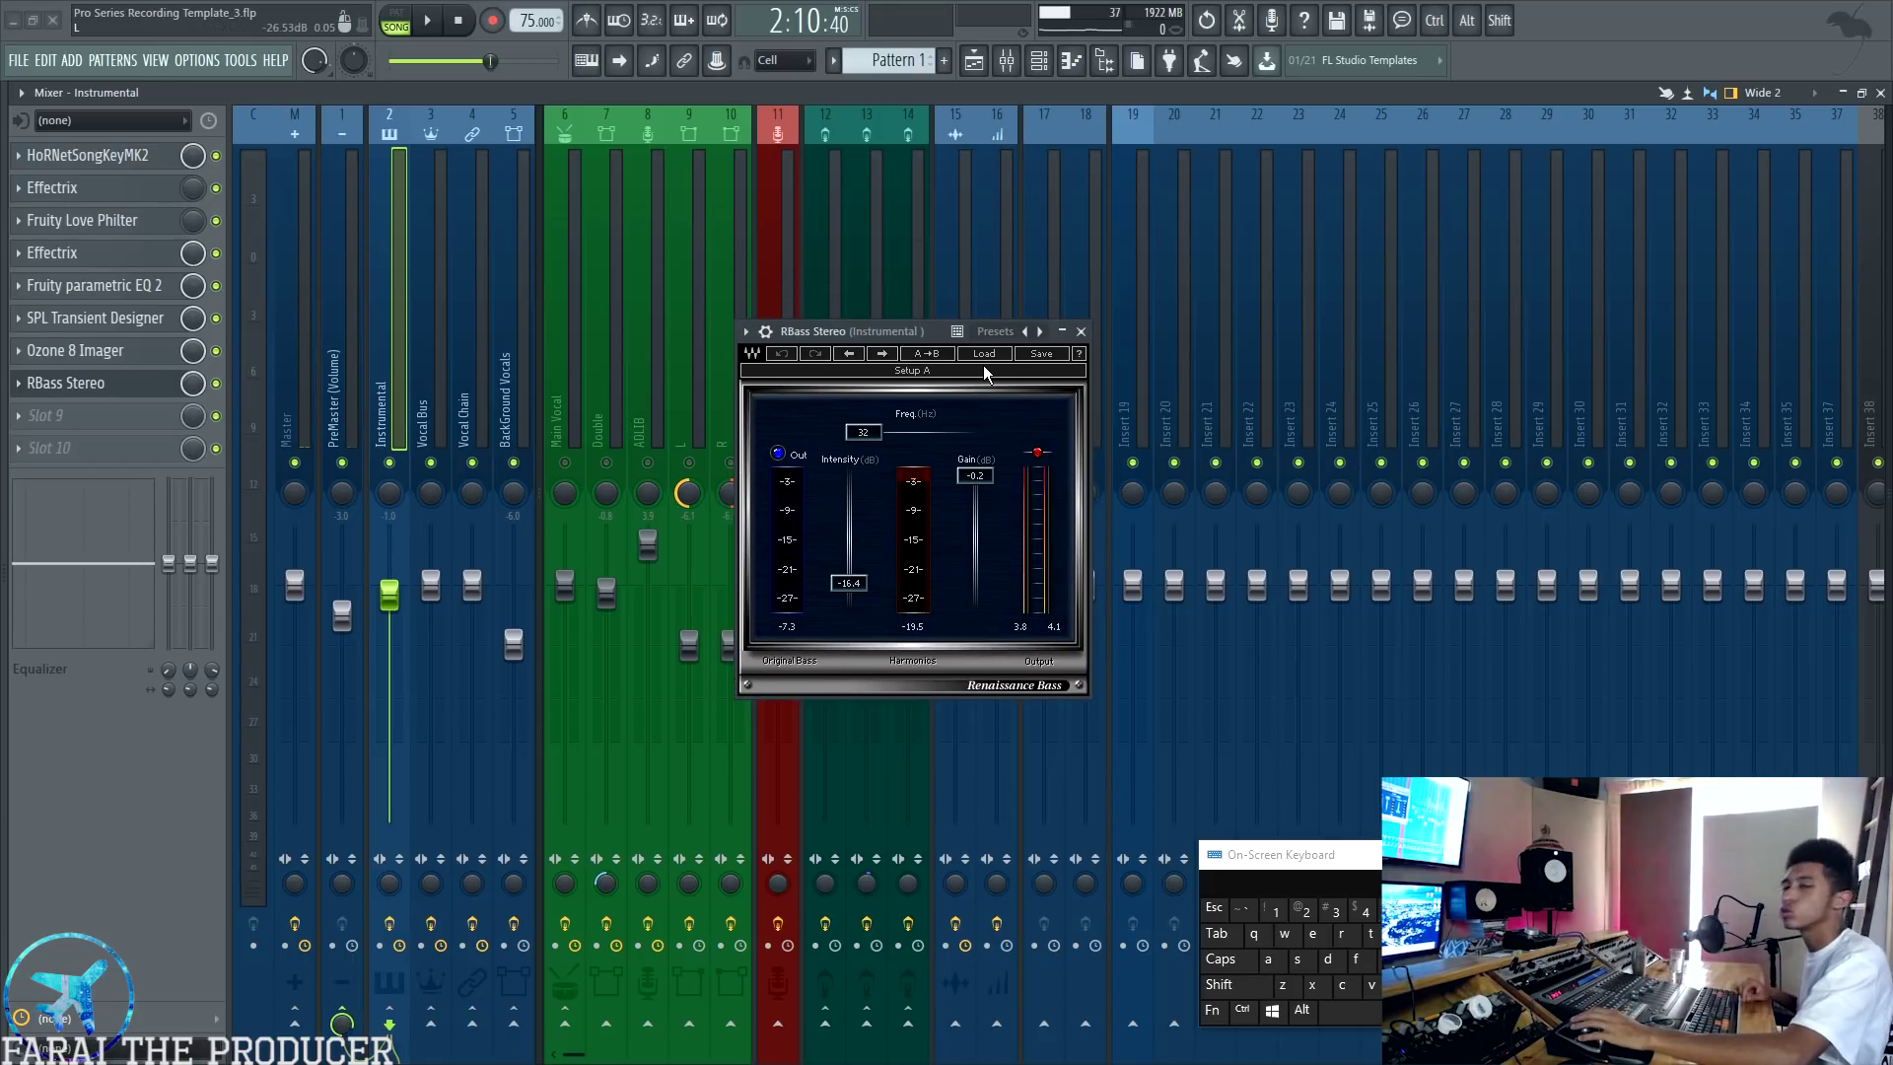
Step: Compare song playback with RBass Stereo bypassed and re-enabled on the Instrumental track, moving the plugin window clear of the mixer
{"action": "left_click", "coordinate": [215, 383]}
{"action": "key", "text": "space"}
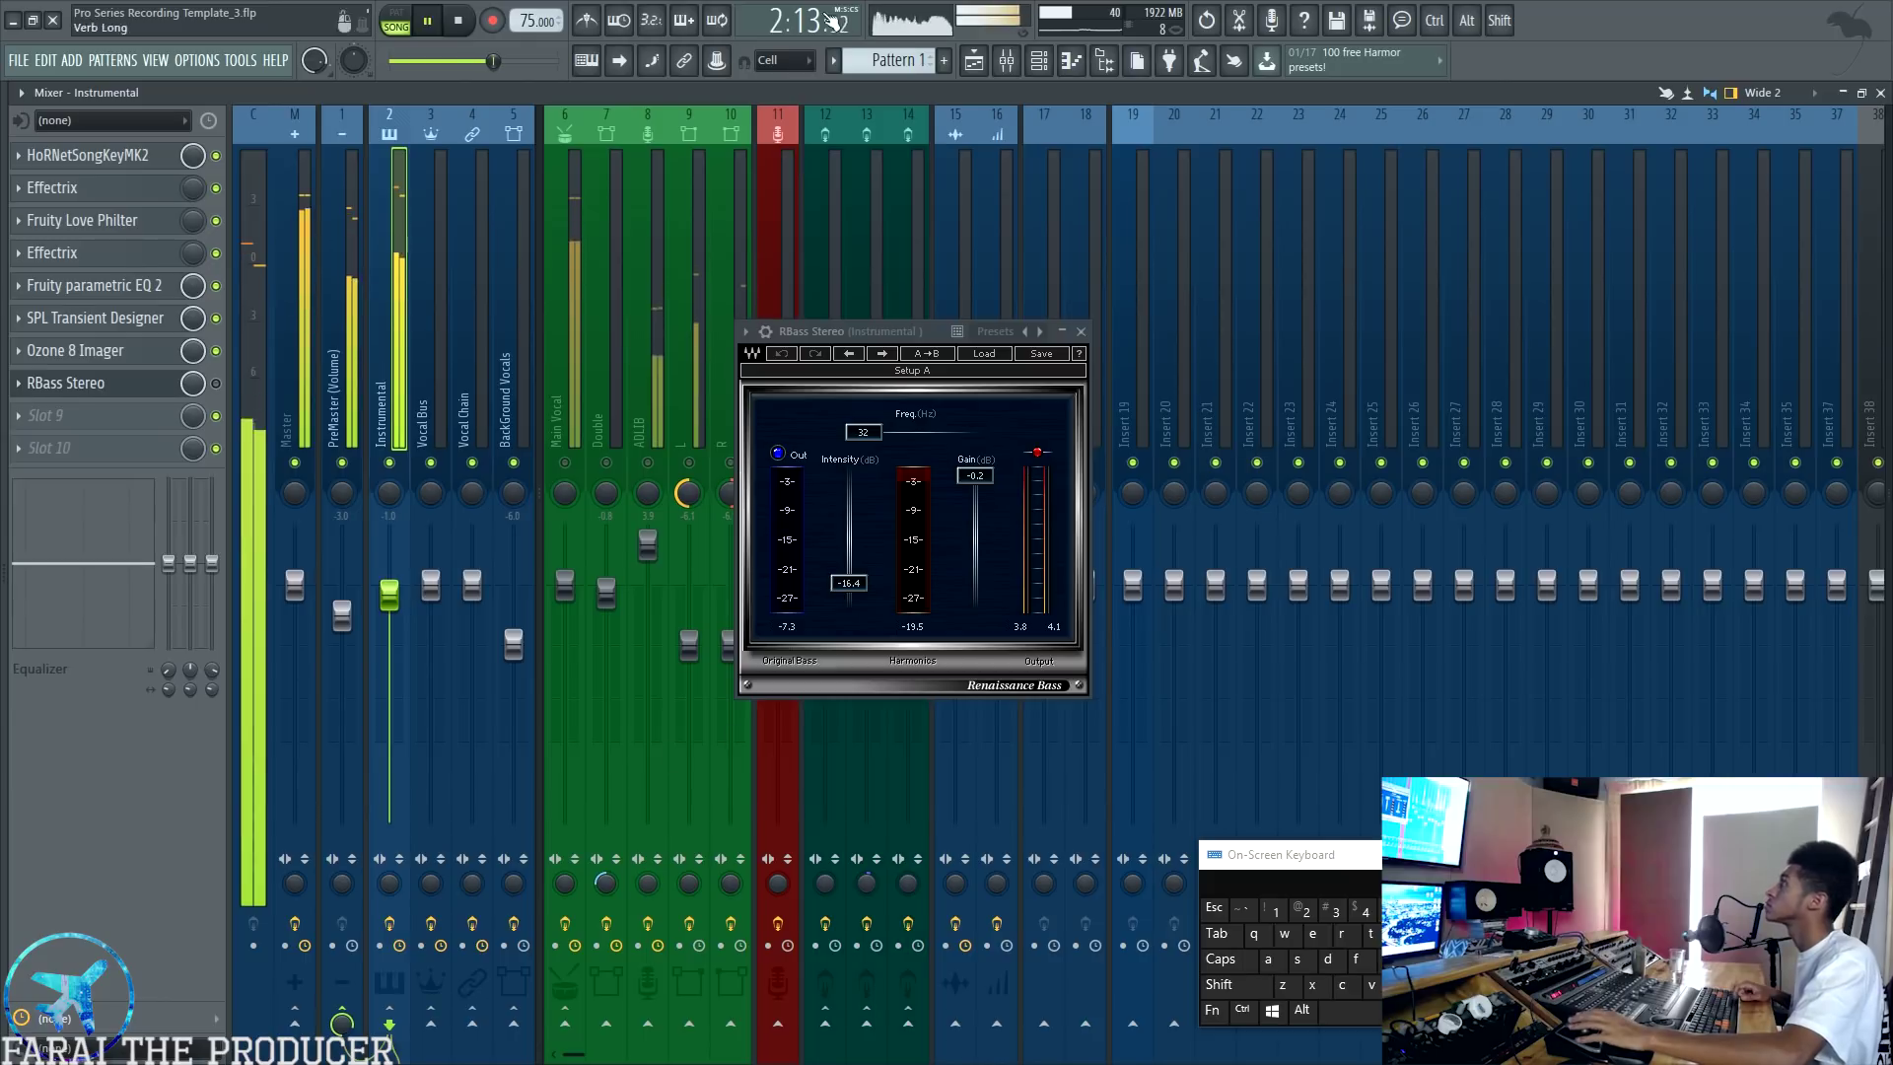
{"action": "left_click", "coordinate": [974, 60]}
{"action": "left_click_drag", "start_coordinate": [913, 334], "coordinate": [1267, 337]}
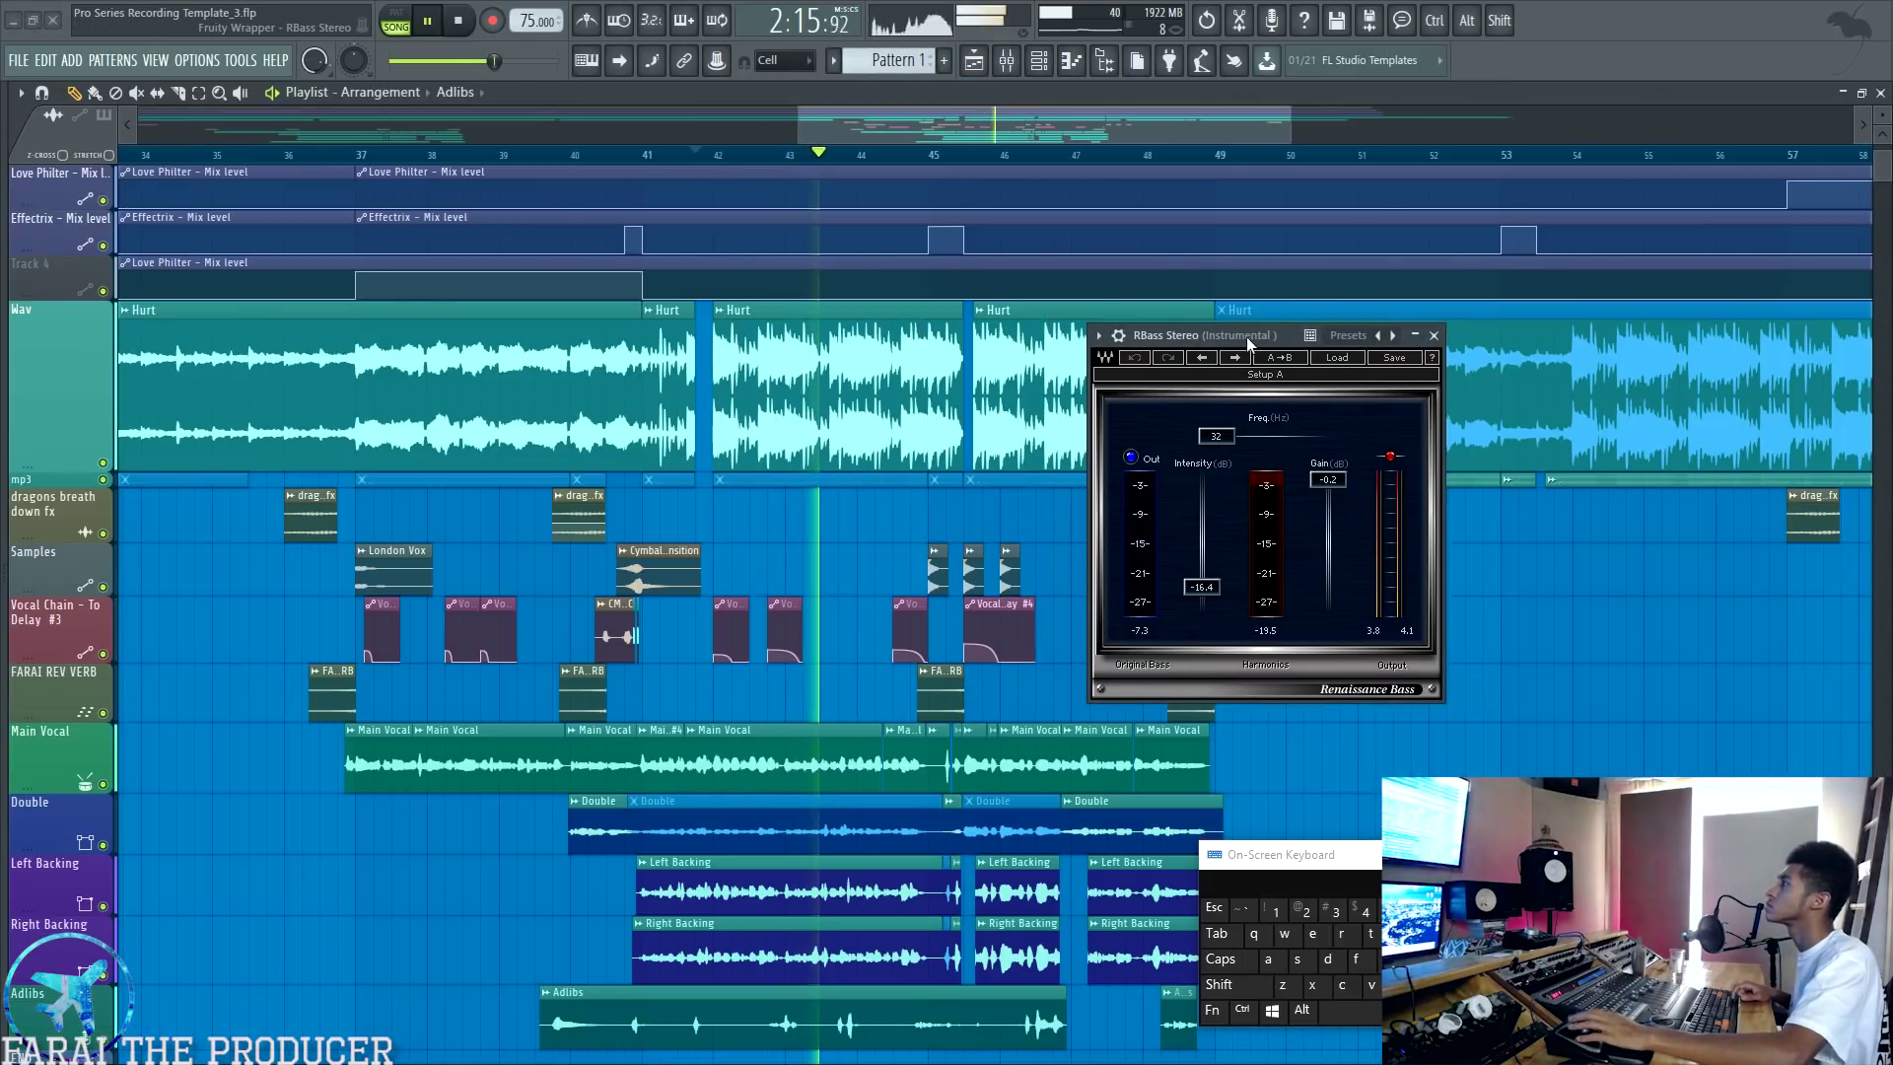
{"action": "key", "text": "F9"}
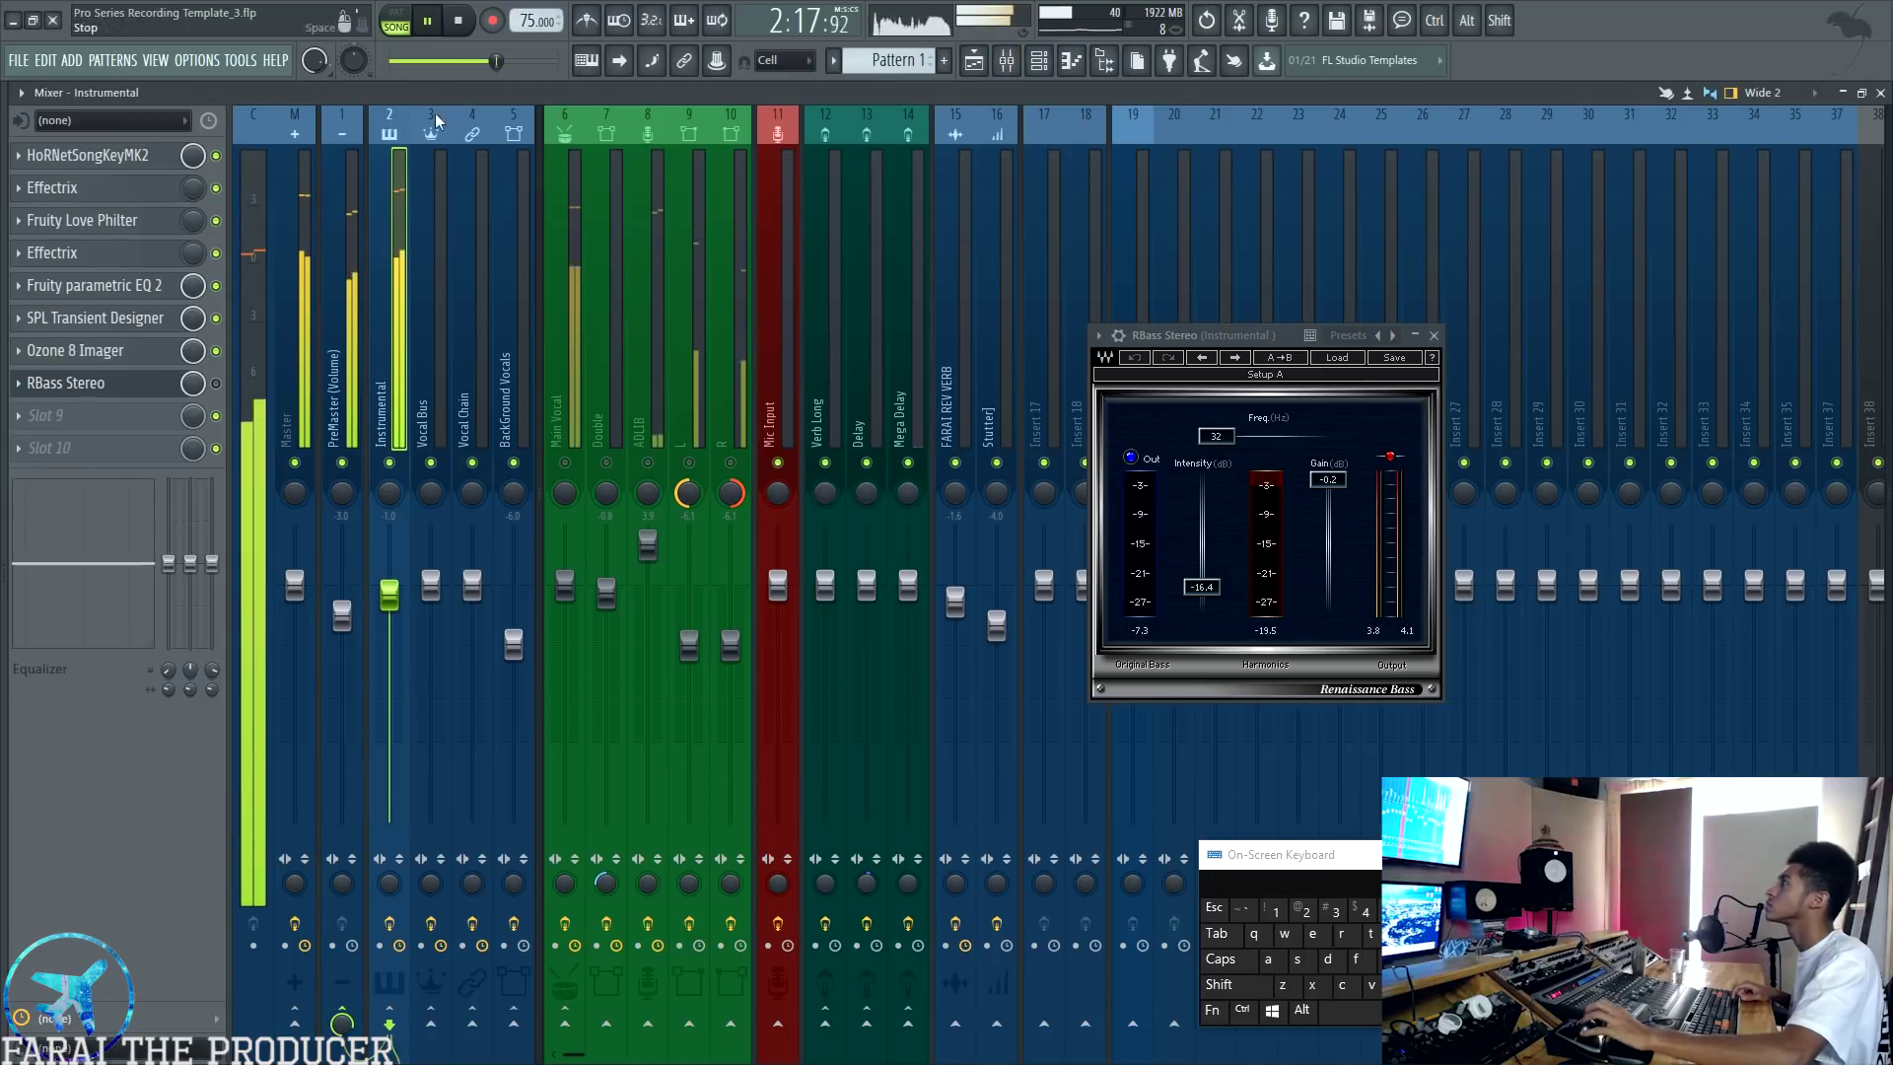
{"action": "left_click", "coordinate": [216, 383]}
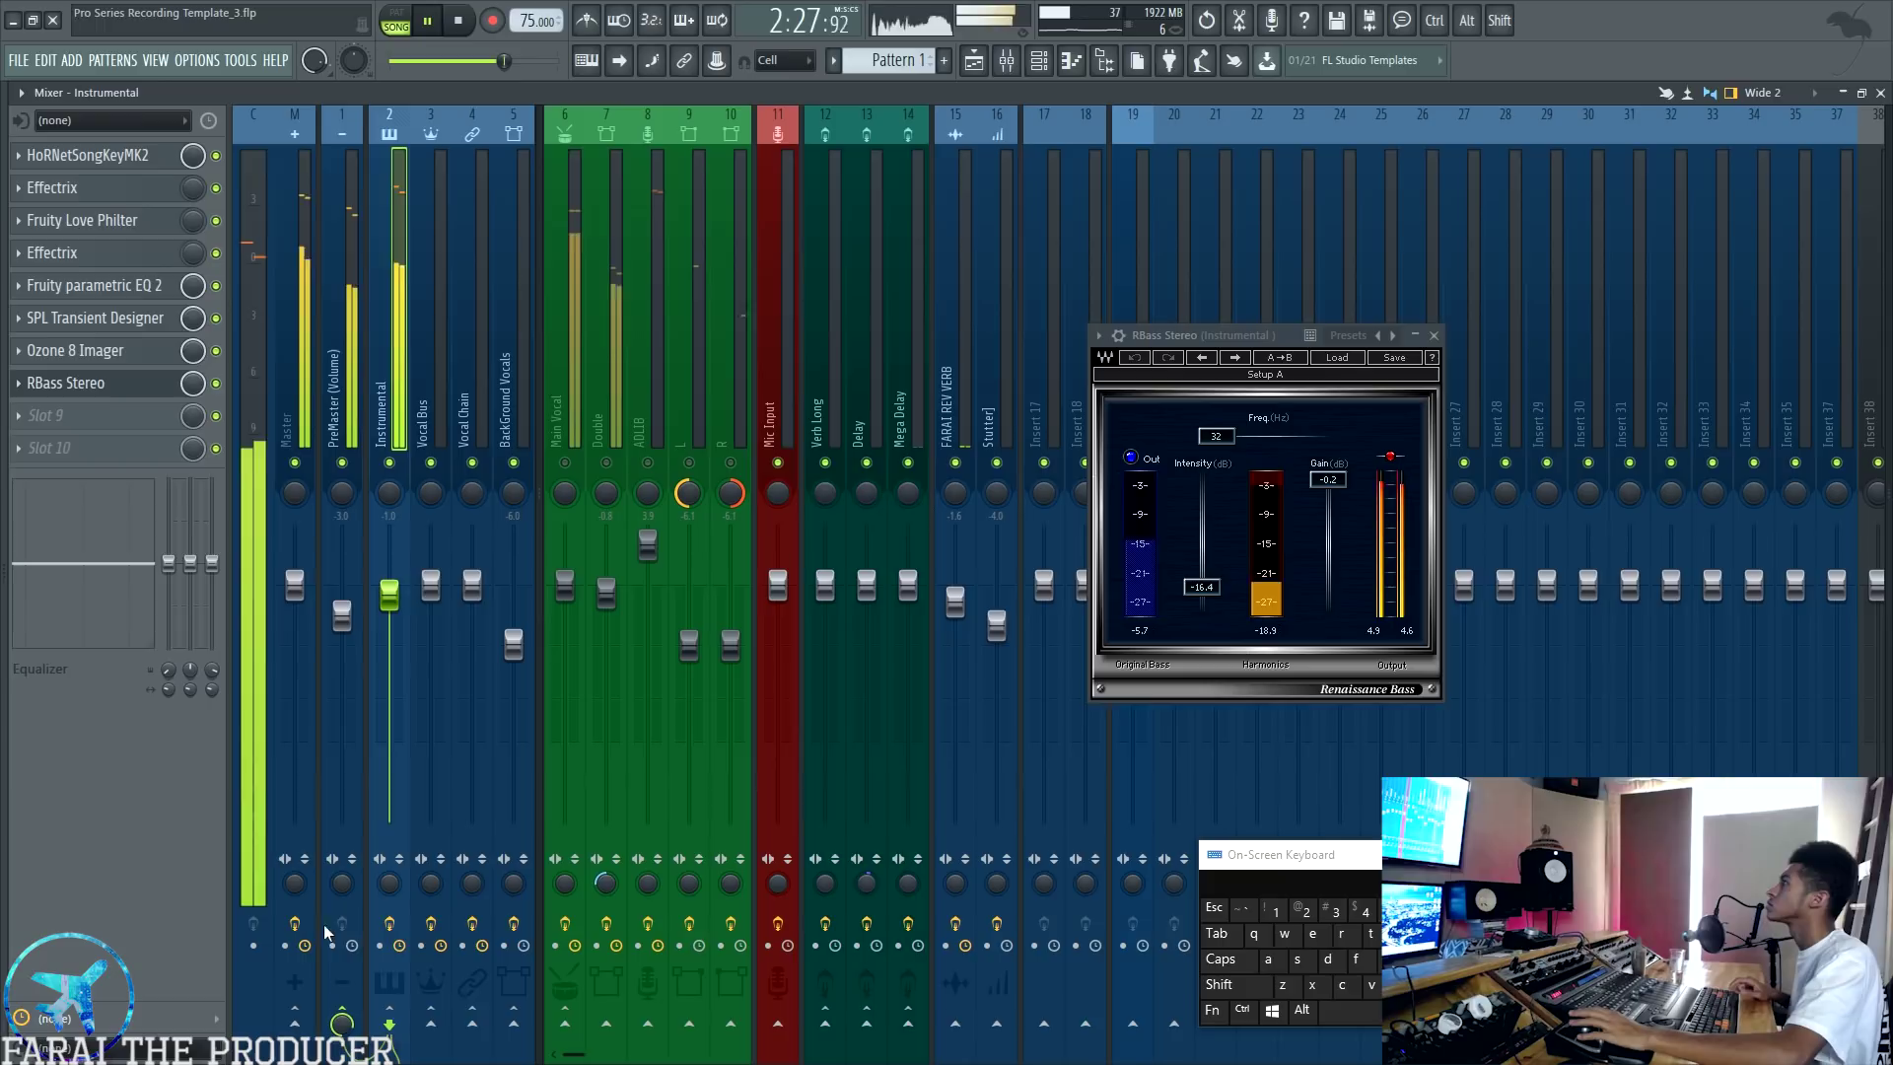
{"action": "left_click", "coordinate": [216, 384]}
{"action": "left_click", "coordinate": [216, 384]}
{"action": "key", "text": "space"}
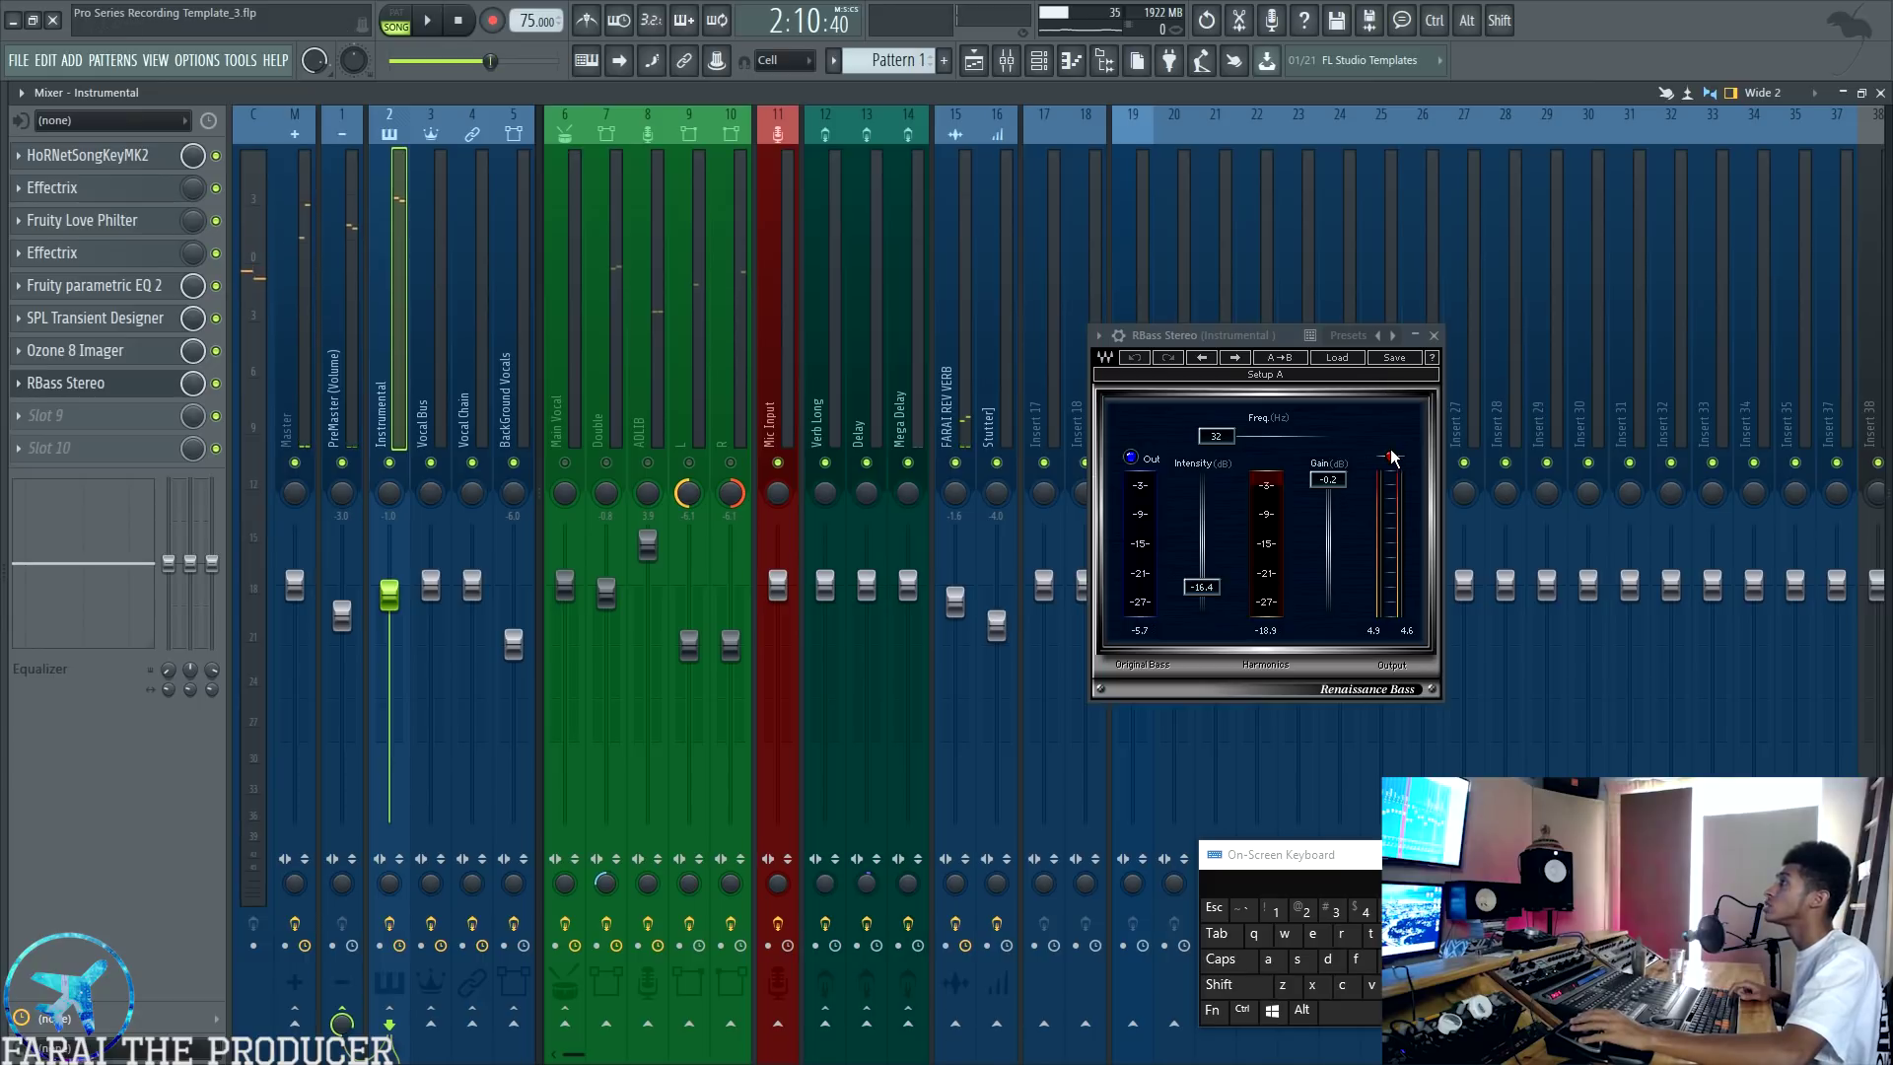
Step: Review the PreMaster (Volume) and Instrumental tracks' effect slots alternately, and close RBass Stereo
{"action": "left_click_drag", "start_coordinate": [1229, 347], "coordinate": [1121, 347]}
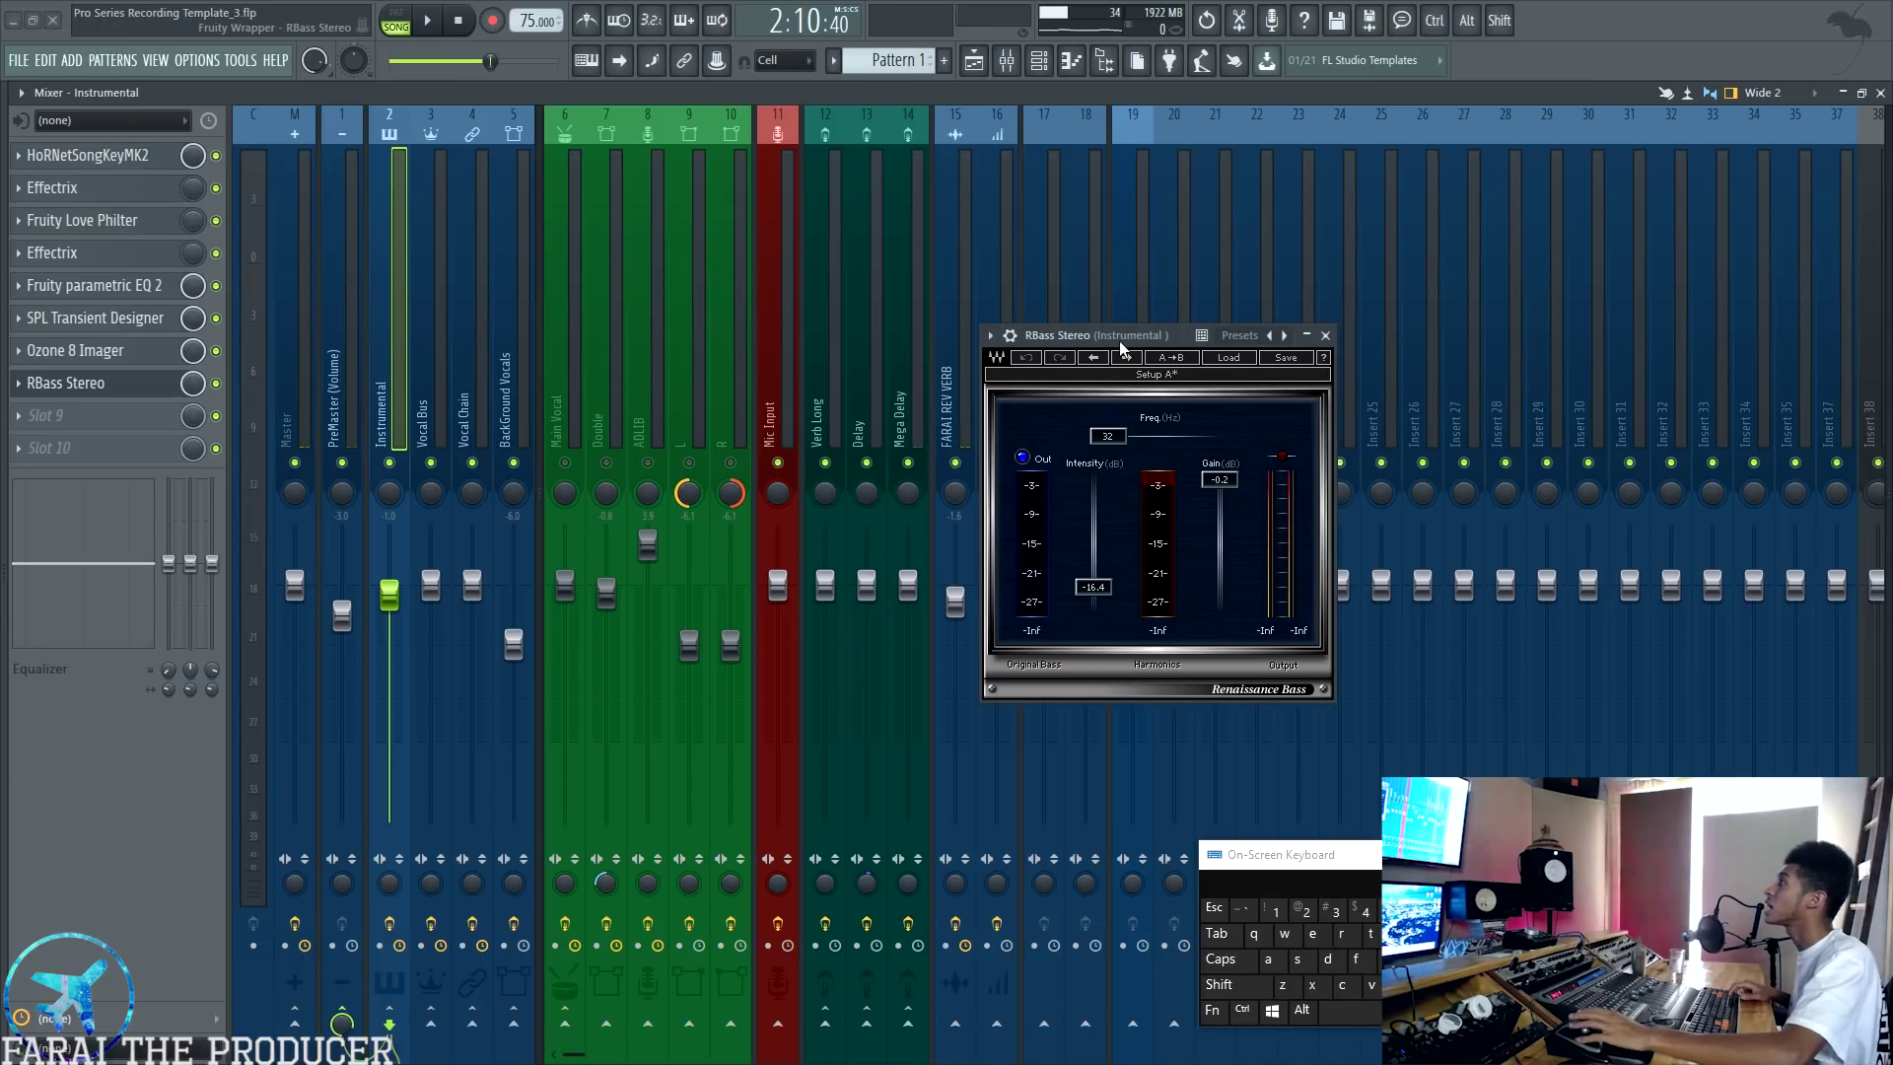
{"action": "left_click", "coordinate": [343, 348]}
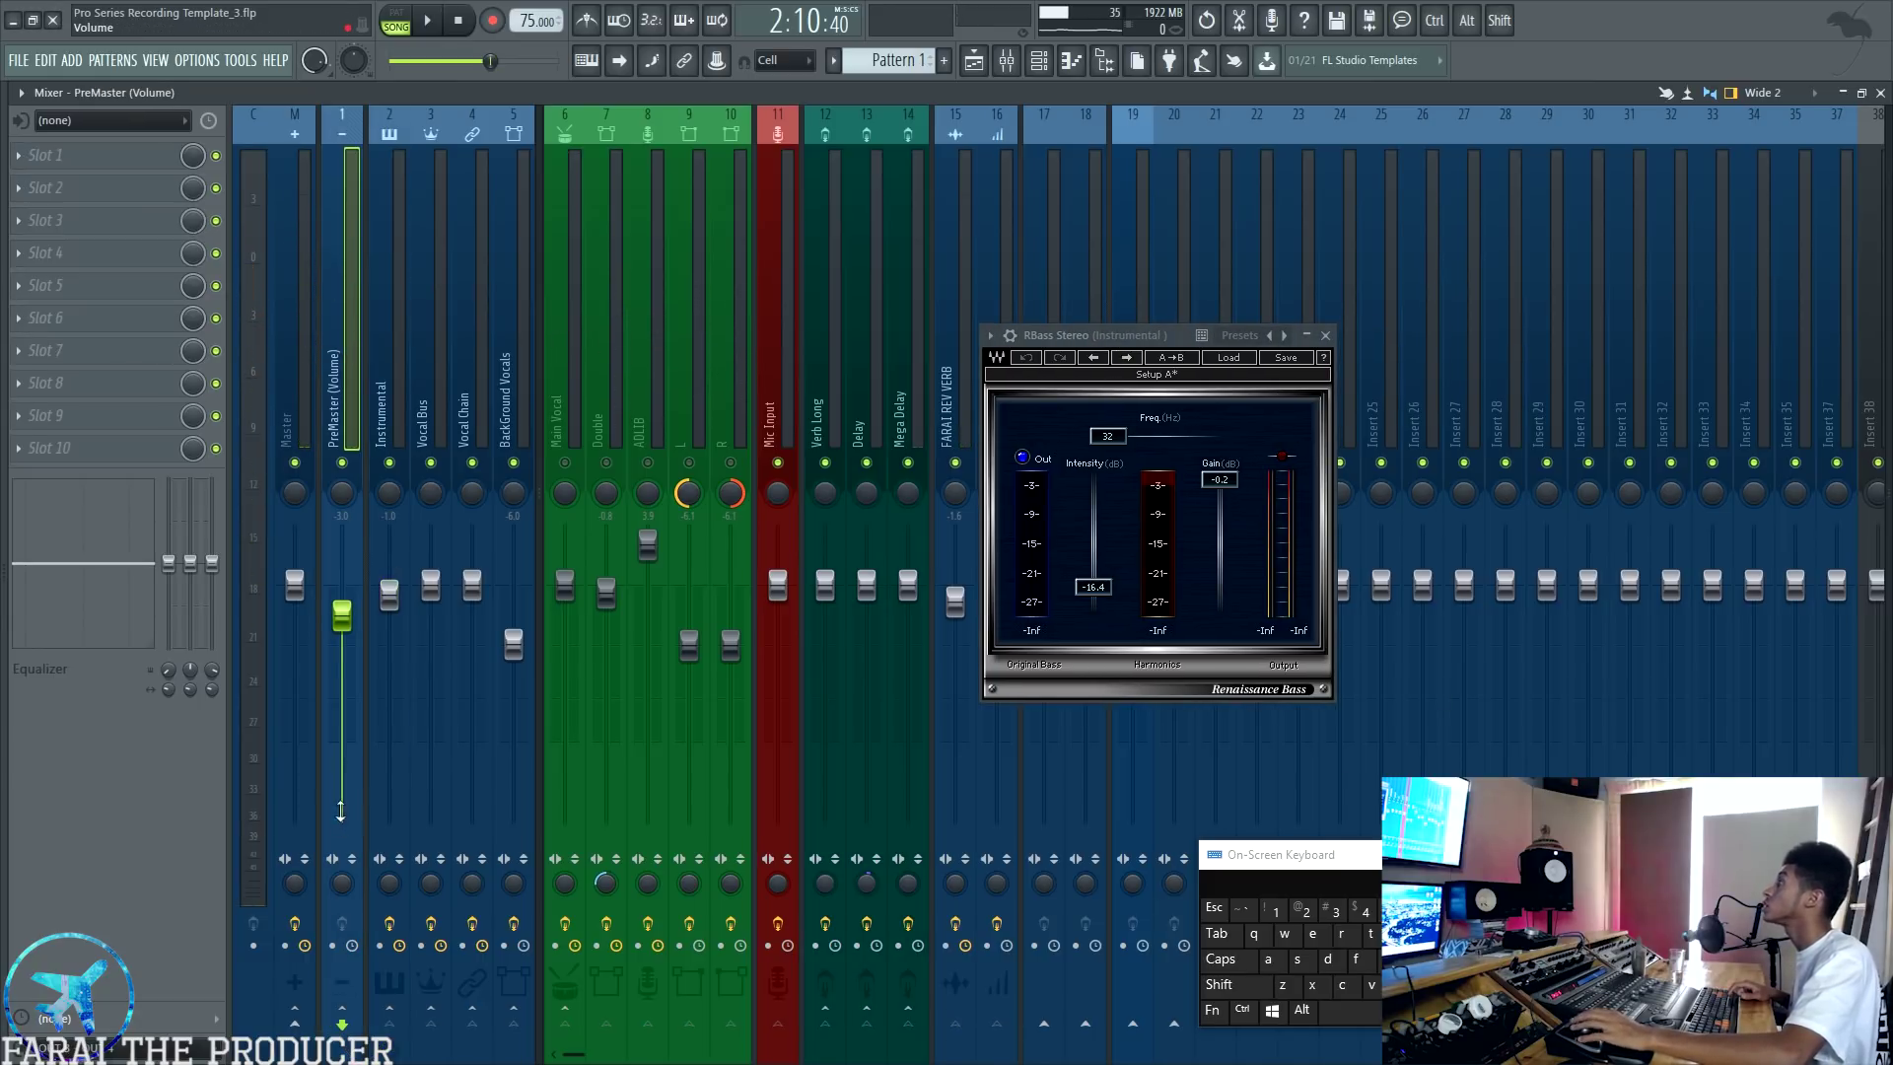
{"action": "left_click", "coordinate": [398, 391]}
{"action": "left_click", "coordinate": [328, 360]}
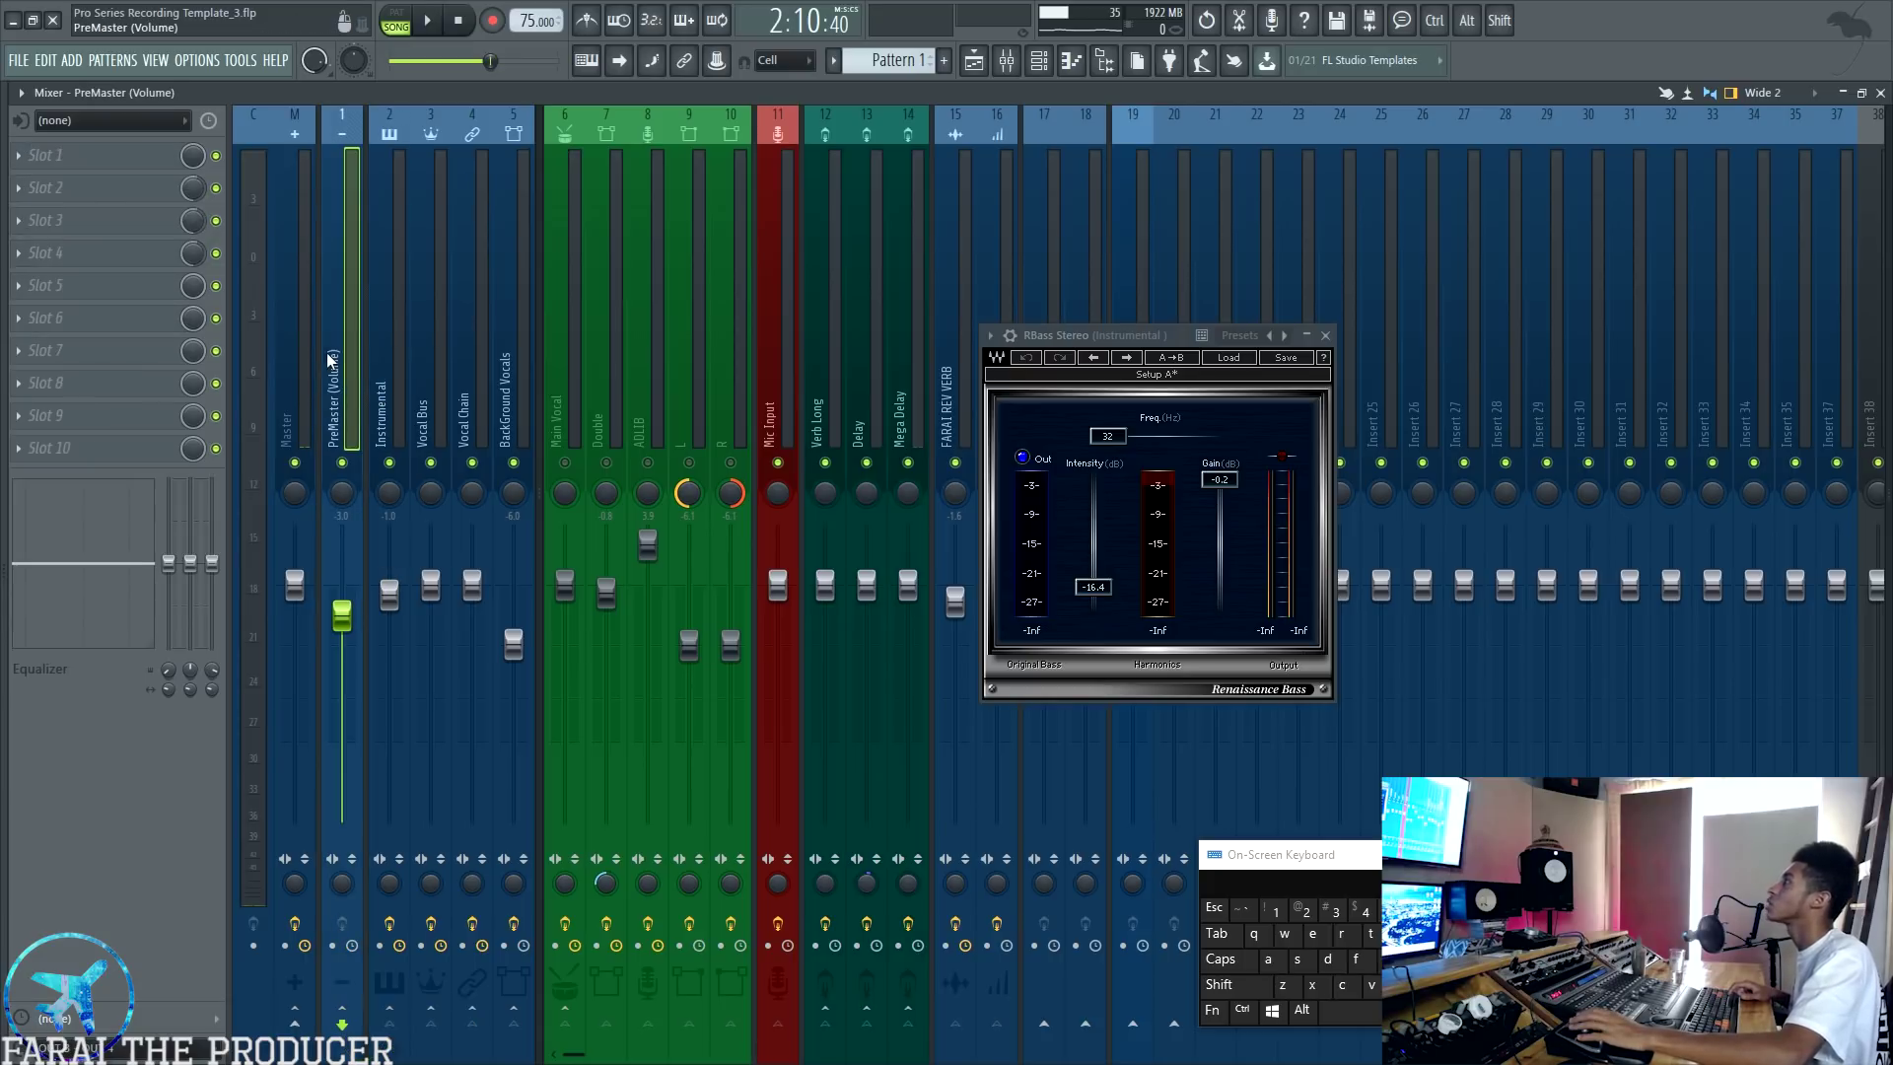
{"action": "left_click", "coordinate": [386, 355]}
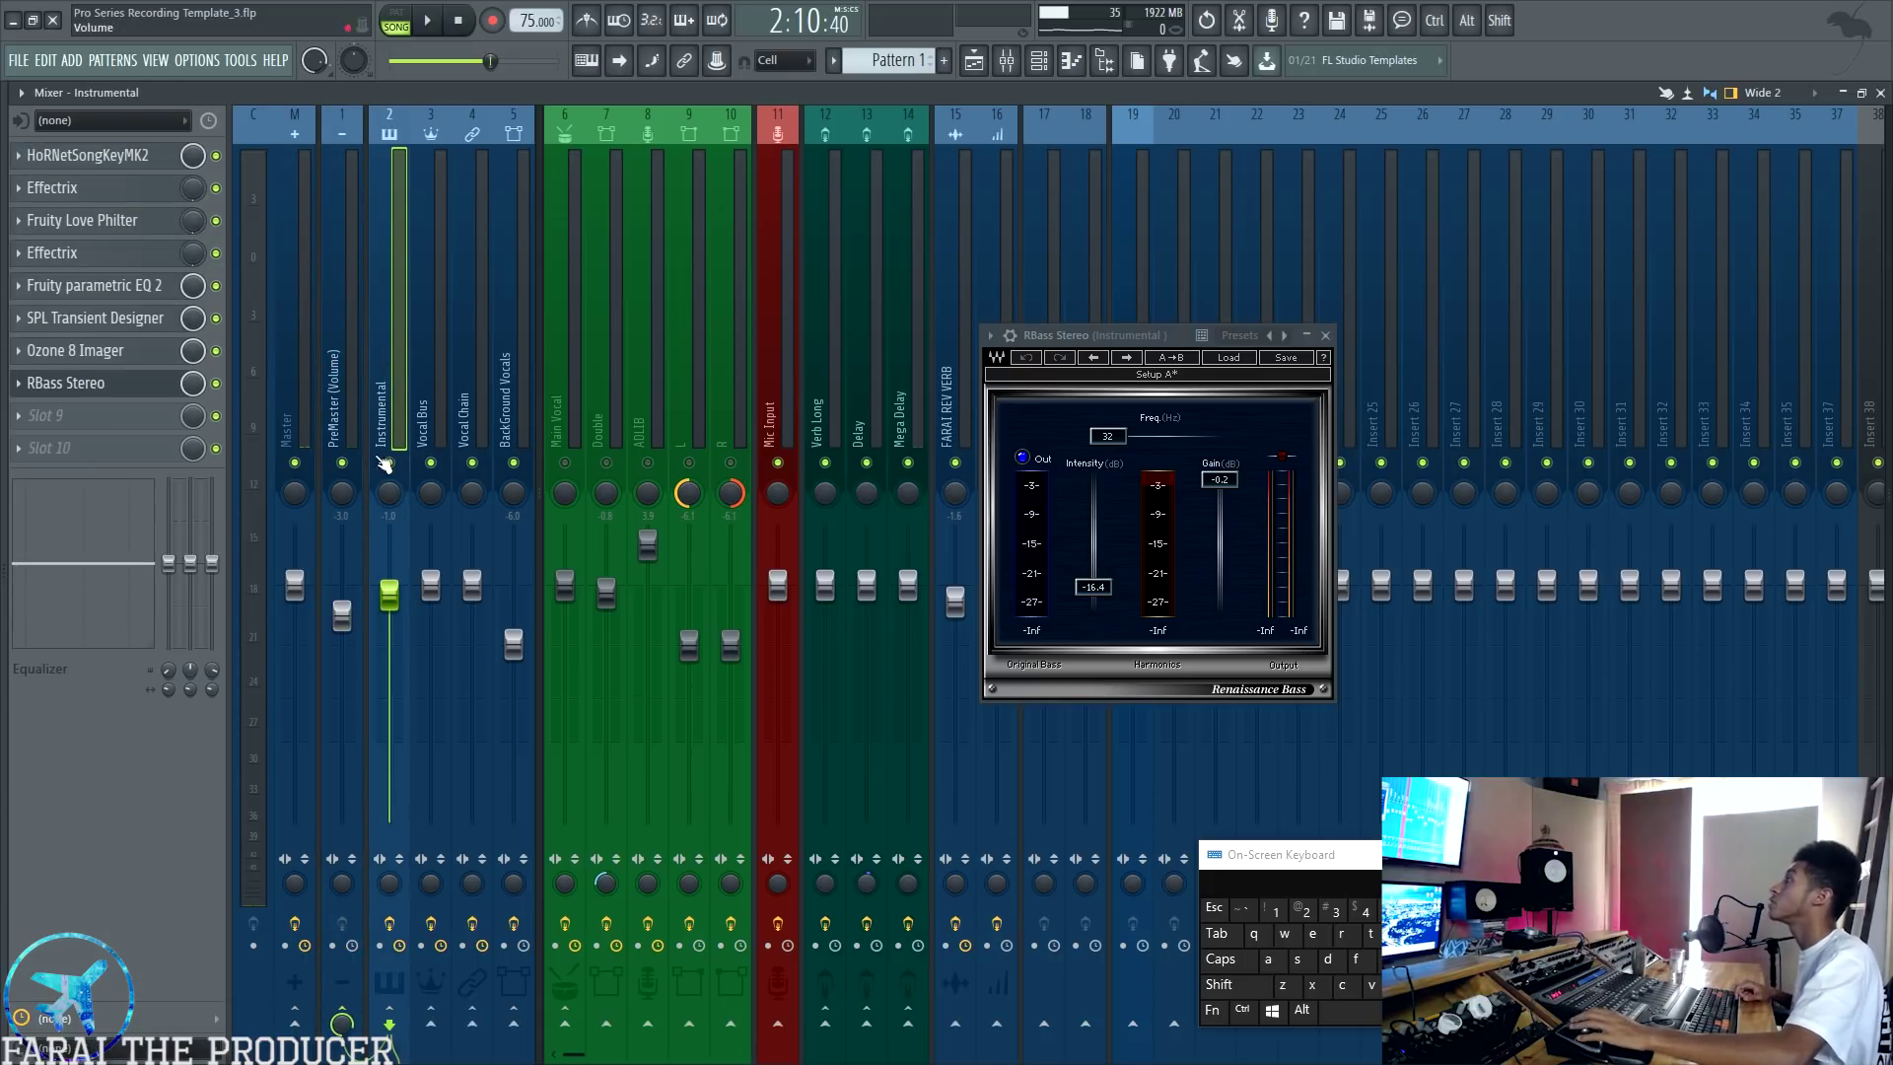
{"action": "left_click", "coordinate": [341, 274]}
{"action": "left_click", "coordinate": [391, 355]}
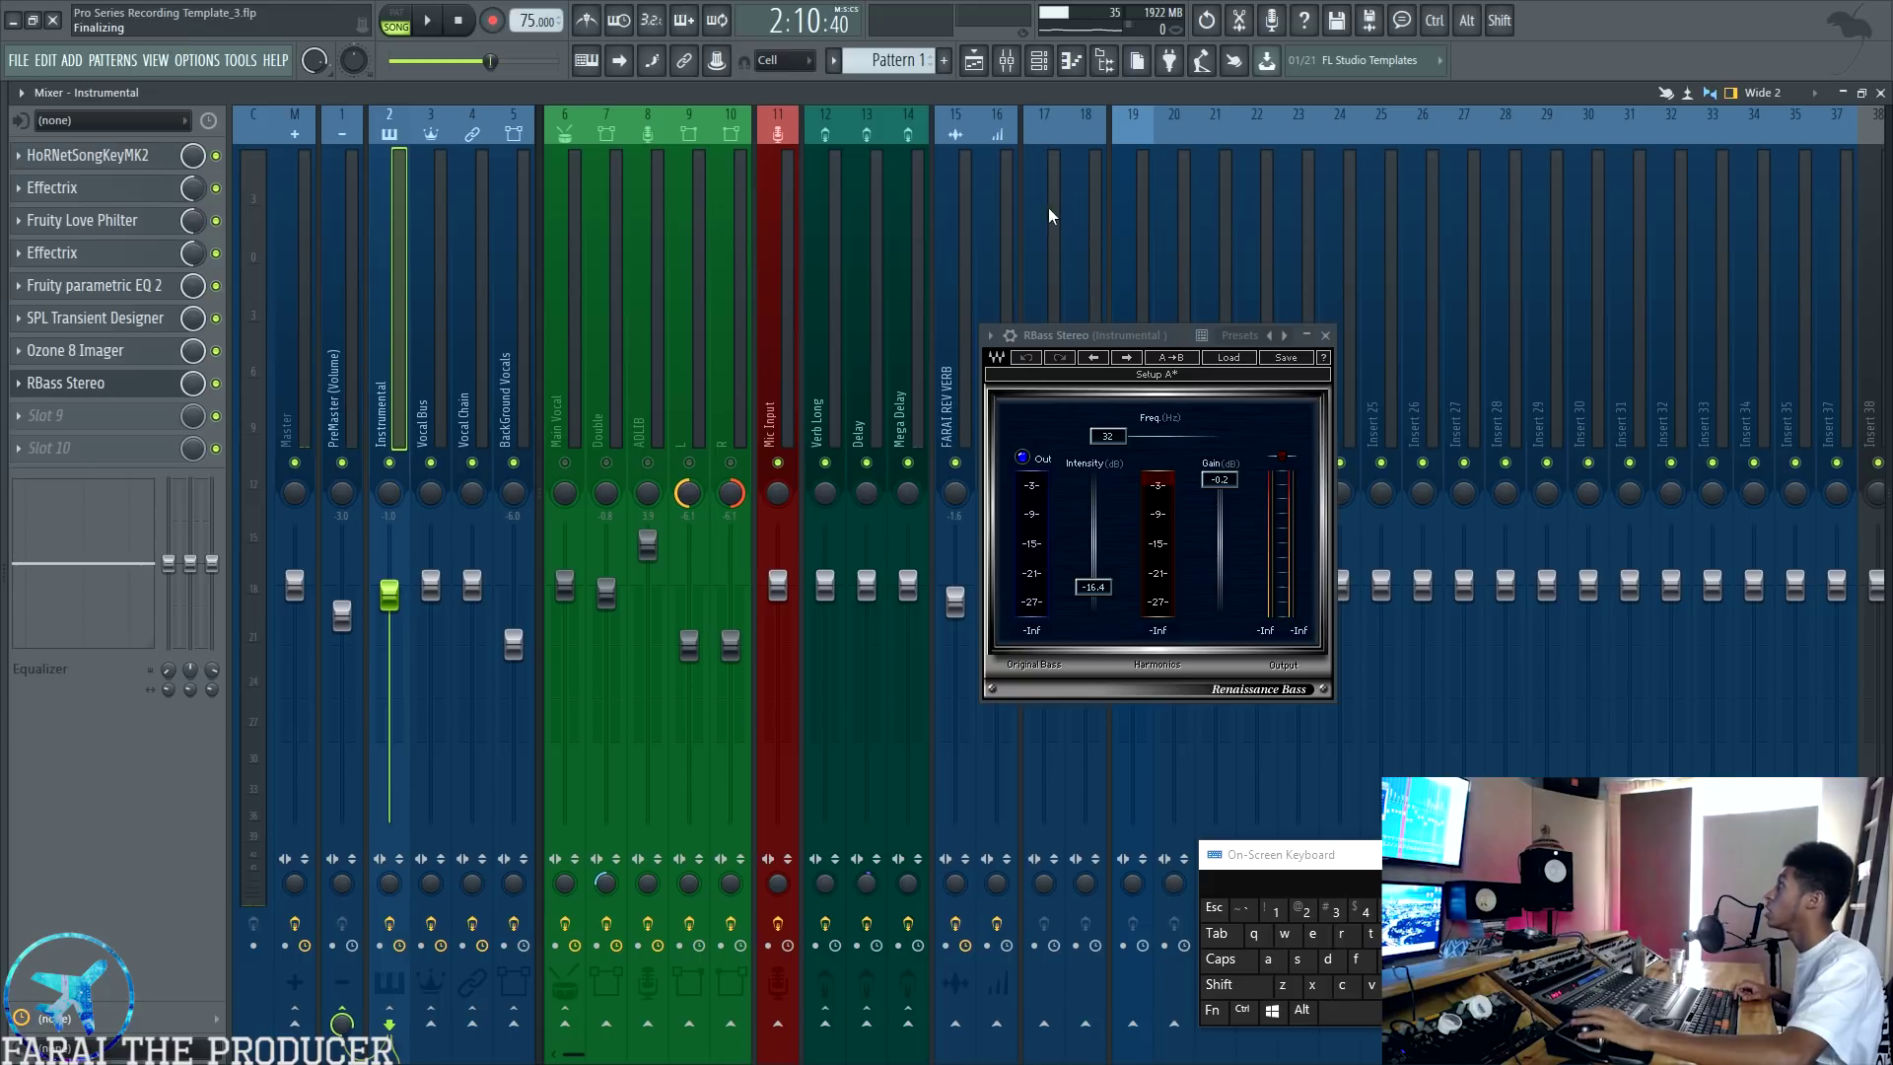
Step: Unmute all mixer tracks by toggling the Instrumental track's solo, and set the Playlist playback position to bar 36
{"action": "right_click", "coordinate": [393, 462]}
{"action": "right_click", "coordinate": [393, 462]}
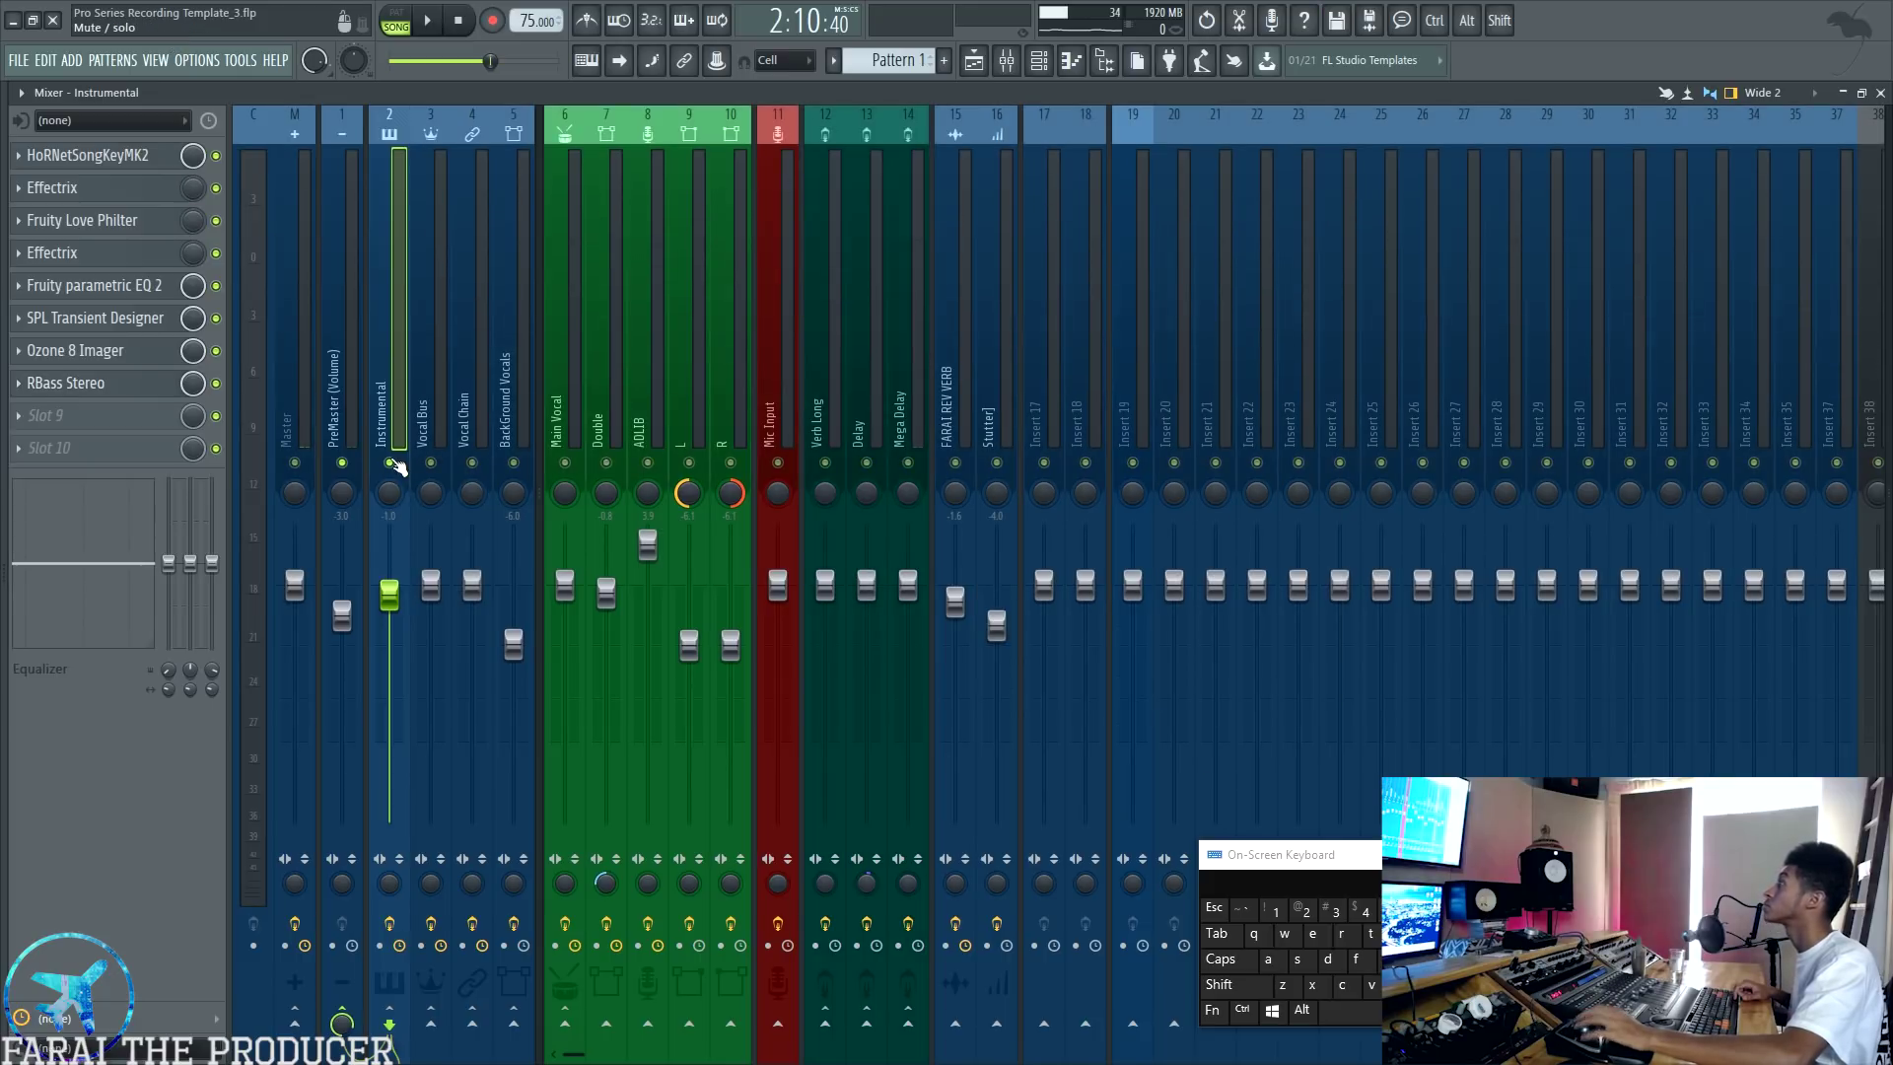
{"action": "left_click", "coordinate": [971, 62]}
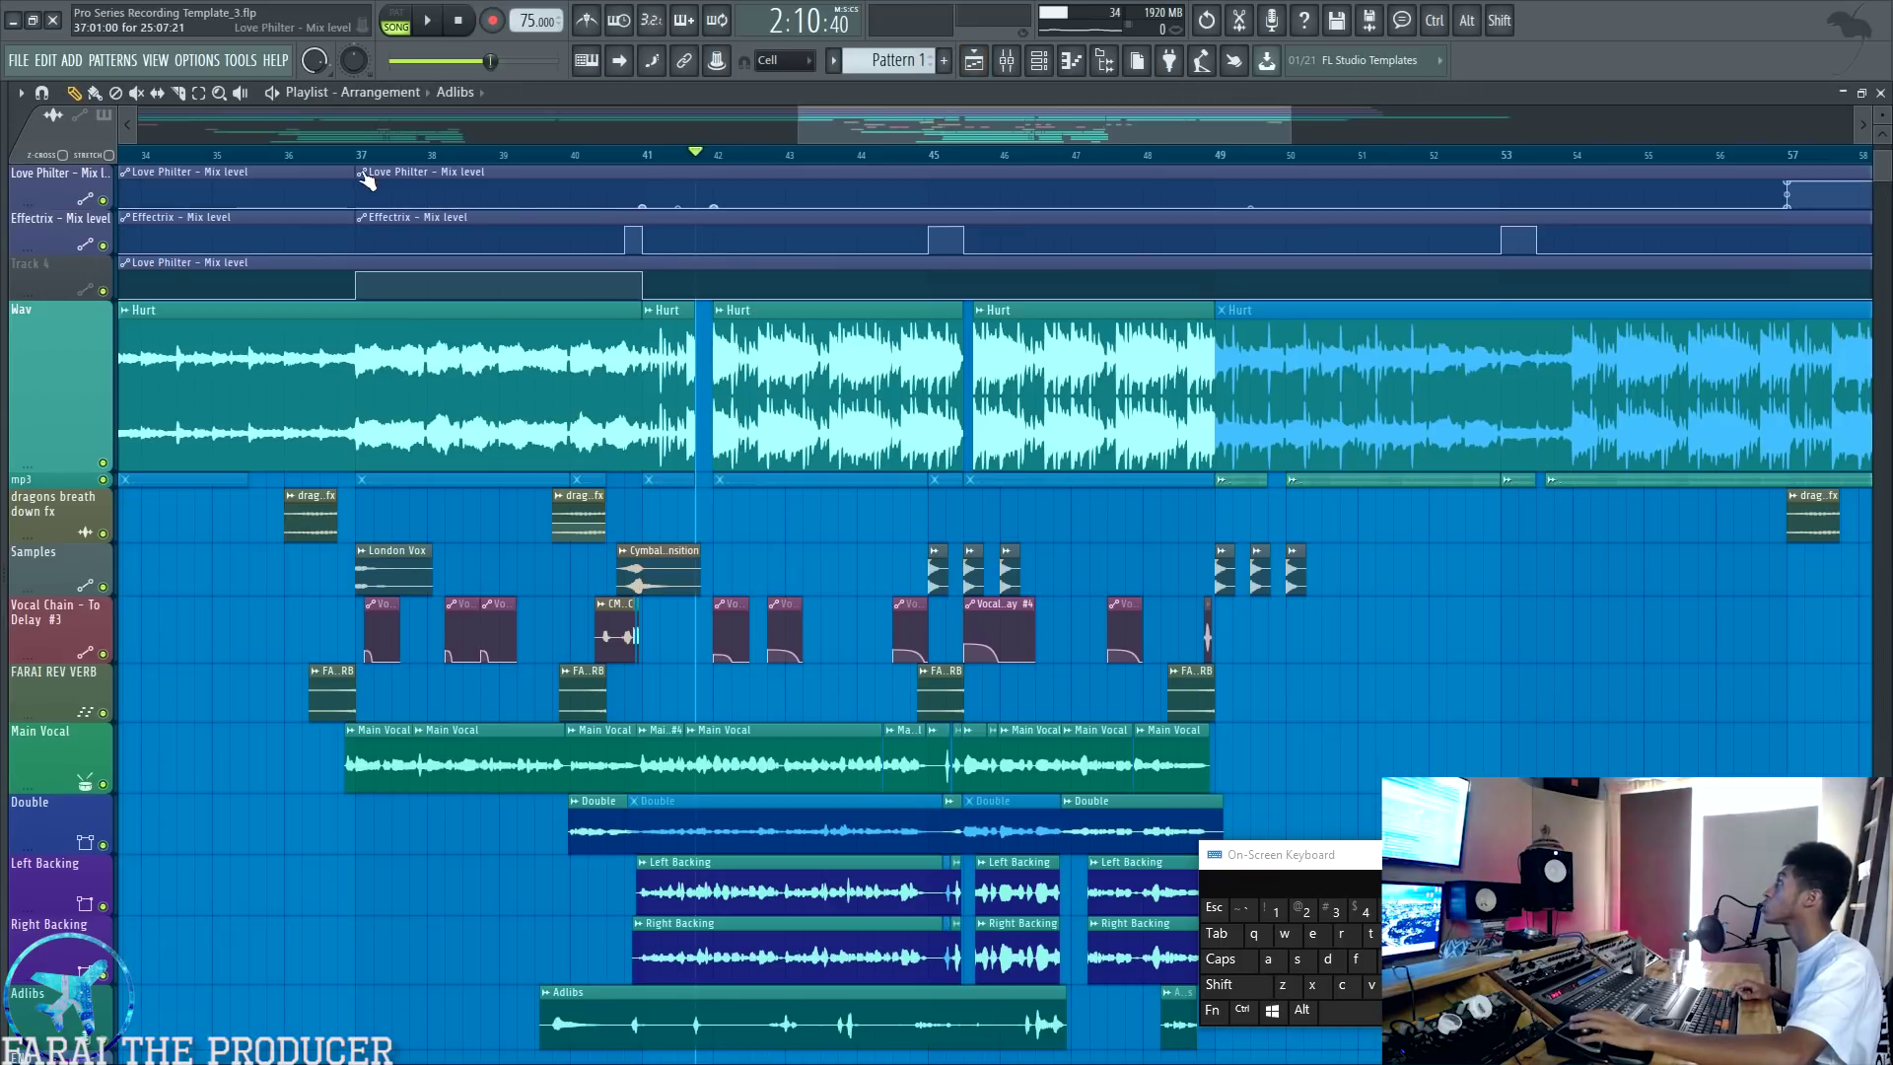
{"action": "left_click", "coordinate": [294, 157]}
{"action": "scroll", "coordinate": [296, 159], "scroll_direction": "down", "scroll_amount": 2}
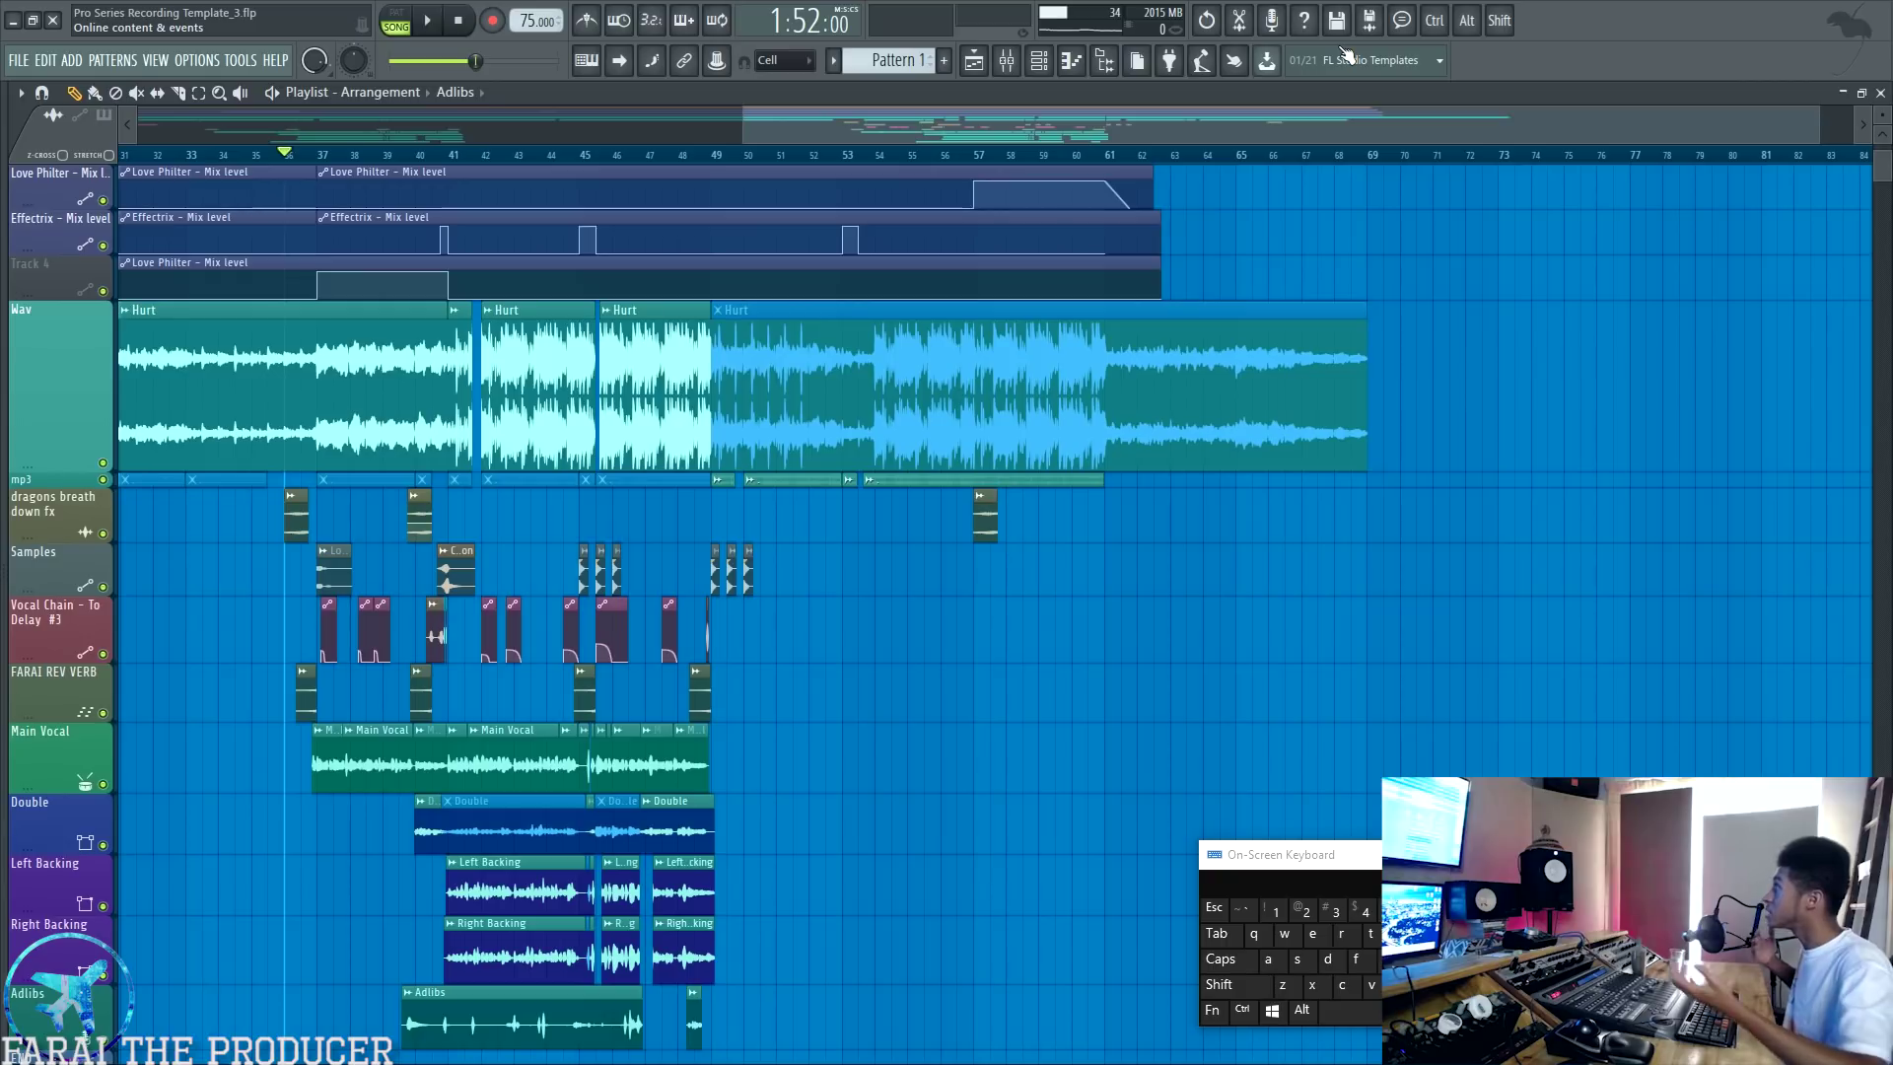
Step: Review the Vocal Chain track's Fruity delay bank, Fruity Reeverb 2 and Fruity Flangus, and close their windows
{"action": "left_click", "coordinate": [1024, 61]}
{"action": "left_click", "coordinate": [470, 378]}
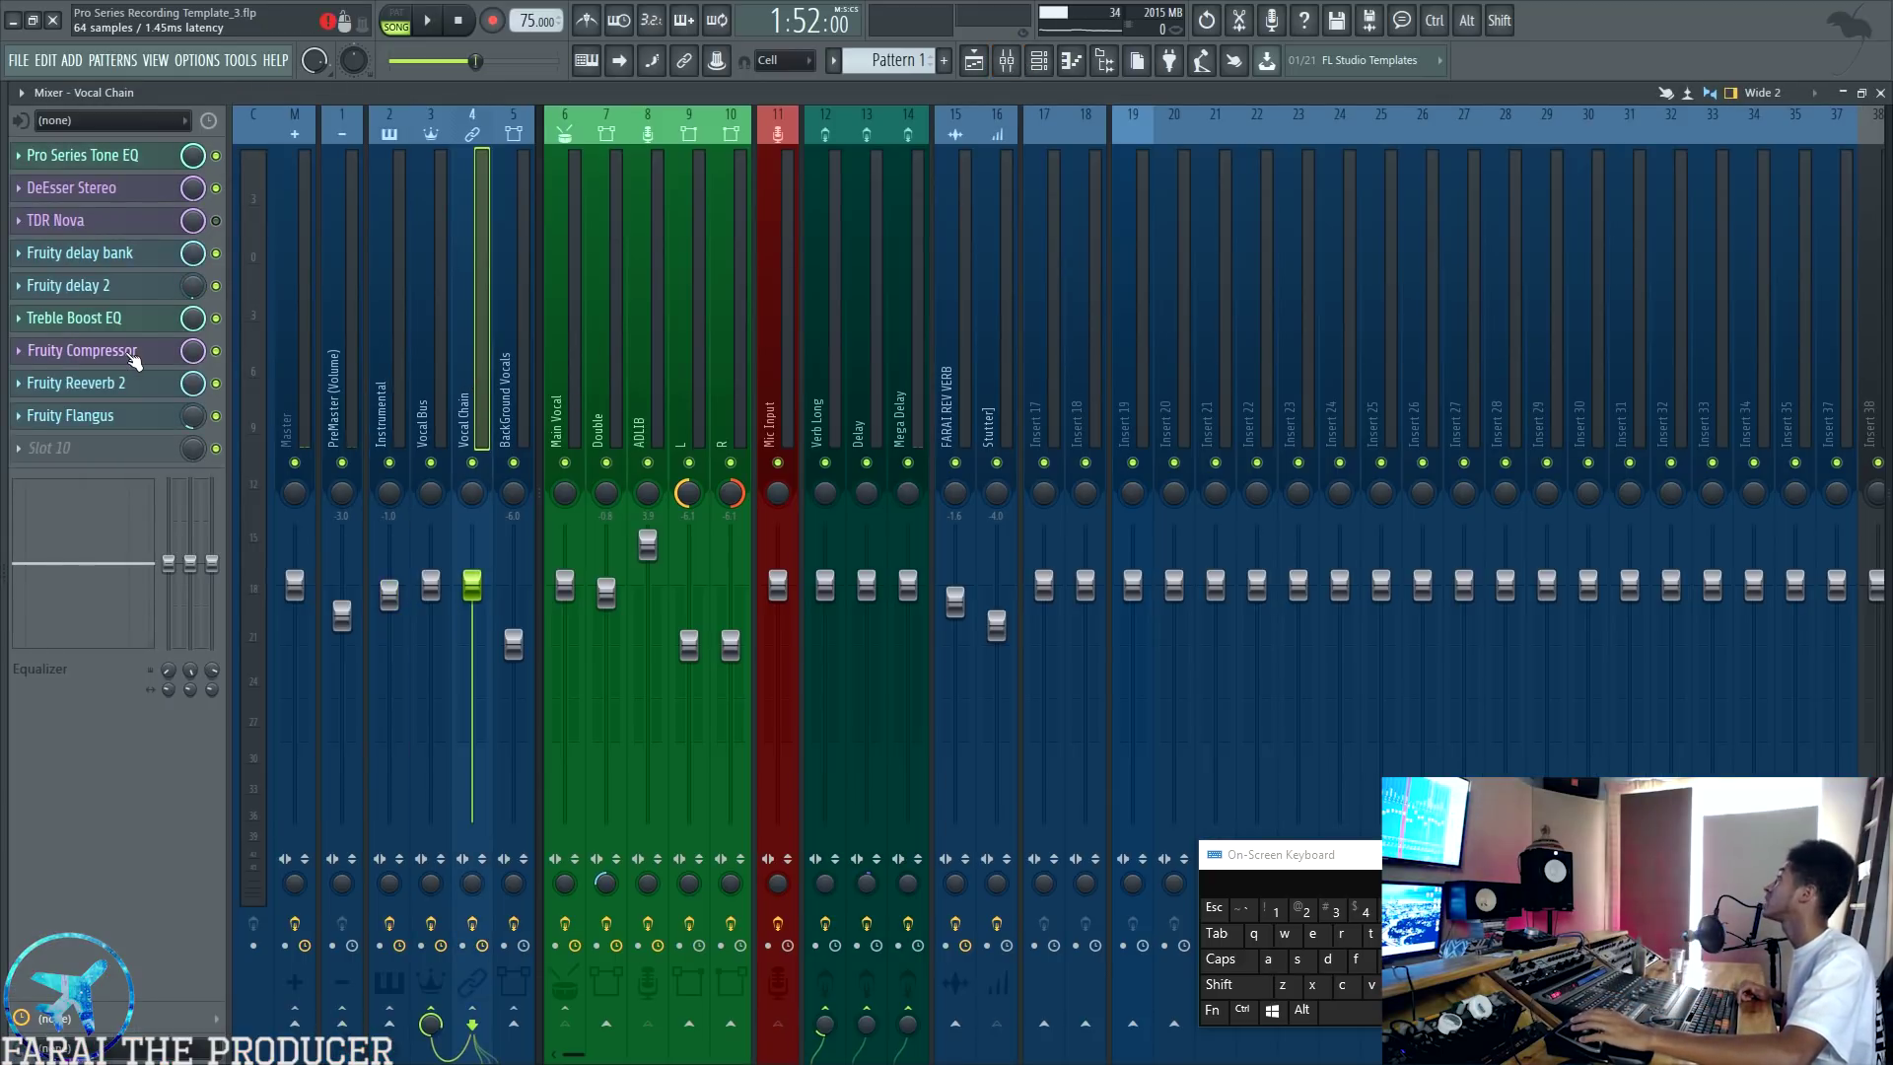
{"action": "left_click", "coordinate": [134, 263]}
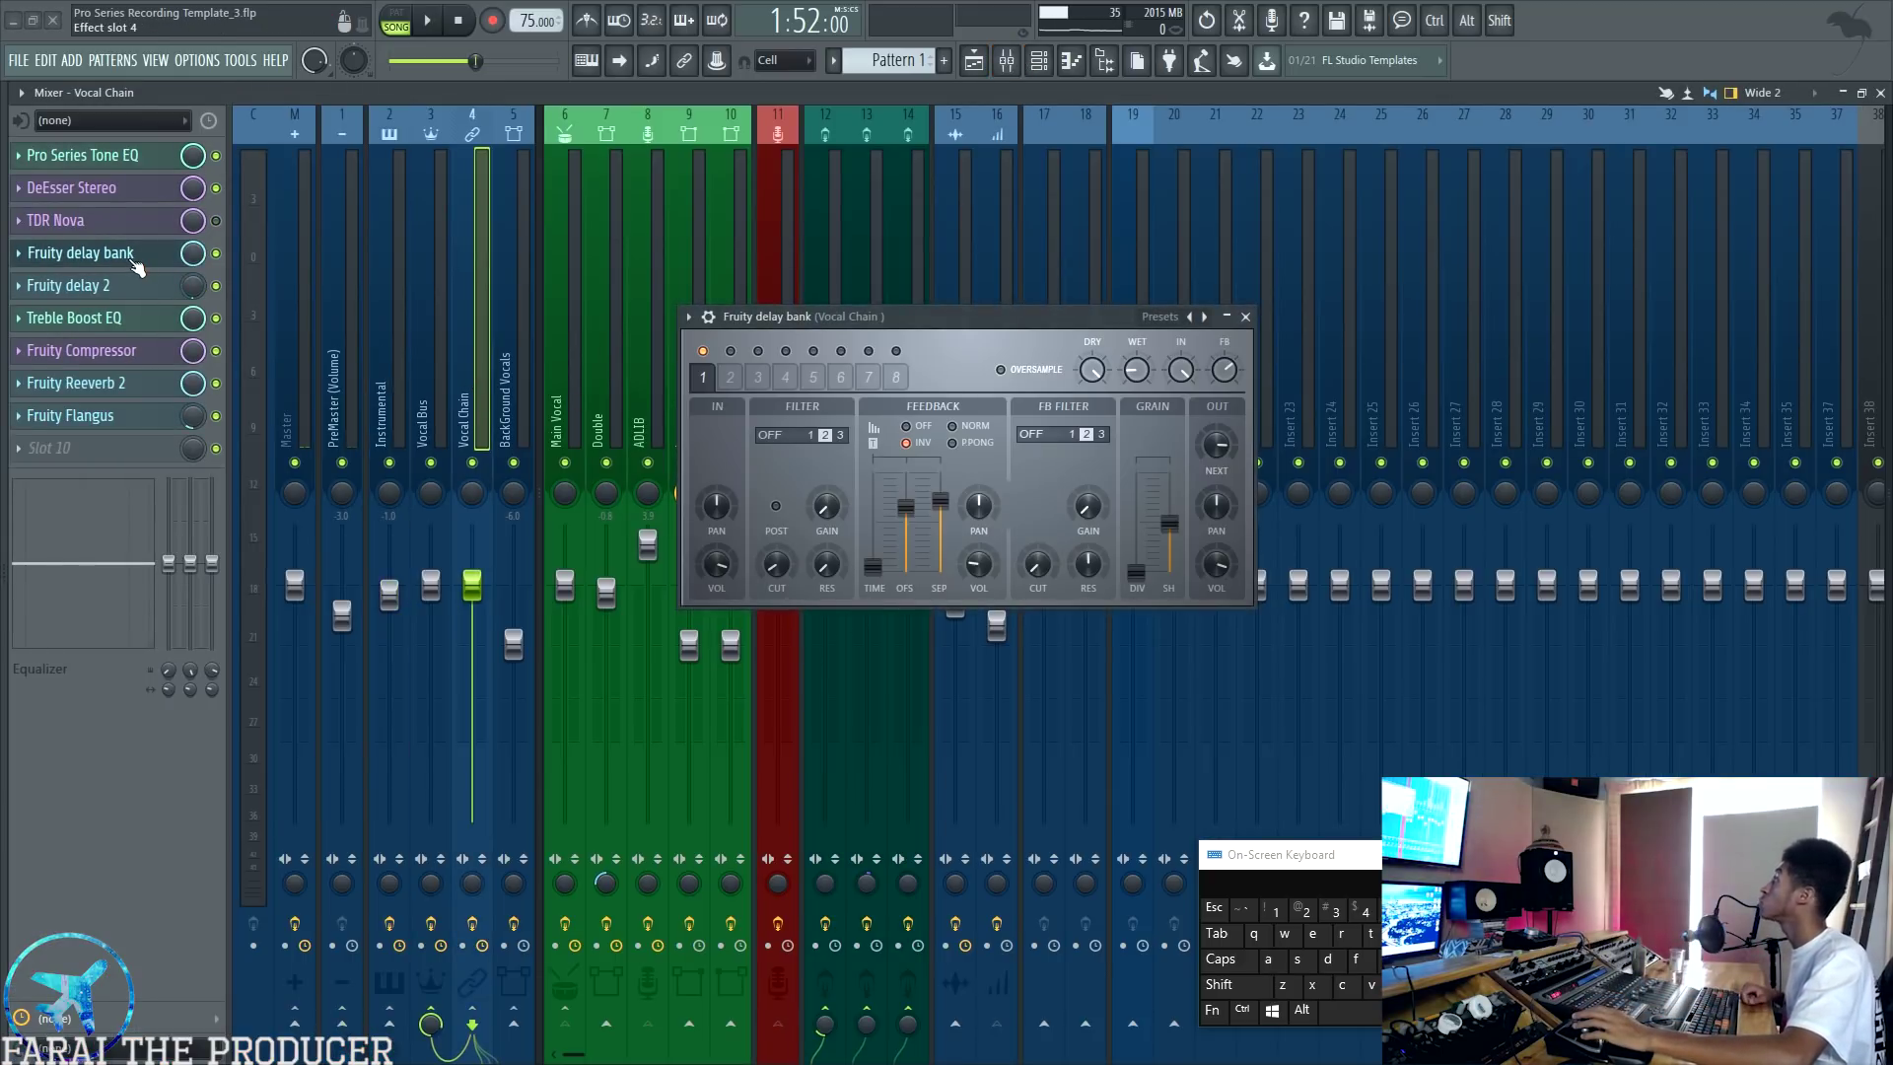
{"action": "left_click", "coordinate": [158, 382]}
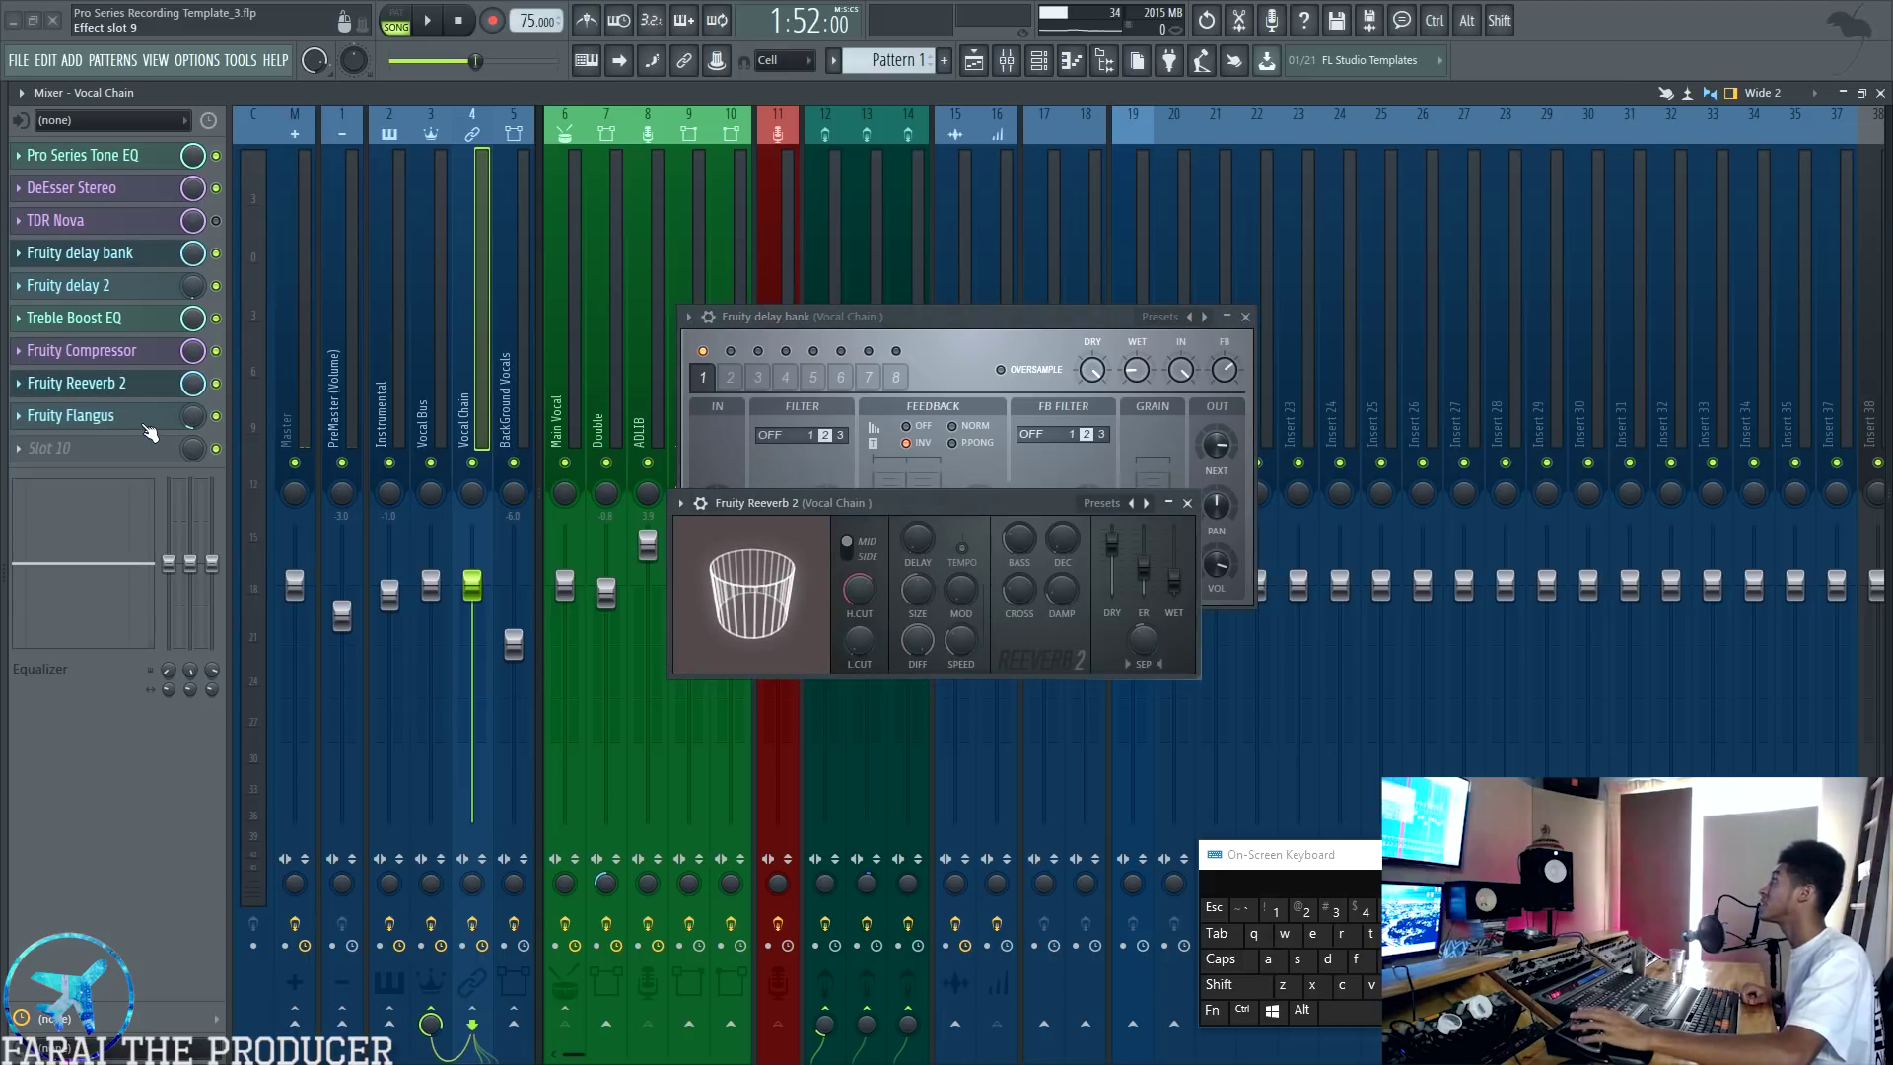
{"action": "left_click", "coordinate": [157, 415]}
{"action": "left_click", "coordinate": [1154, 394]}
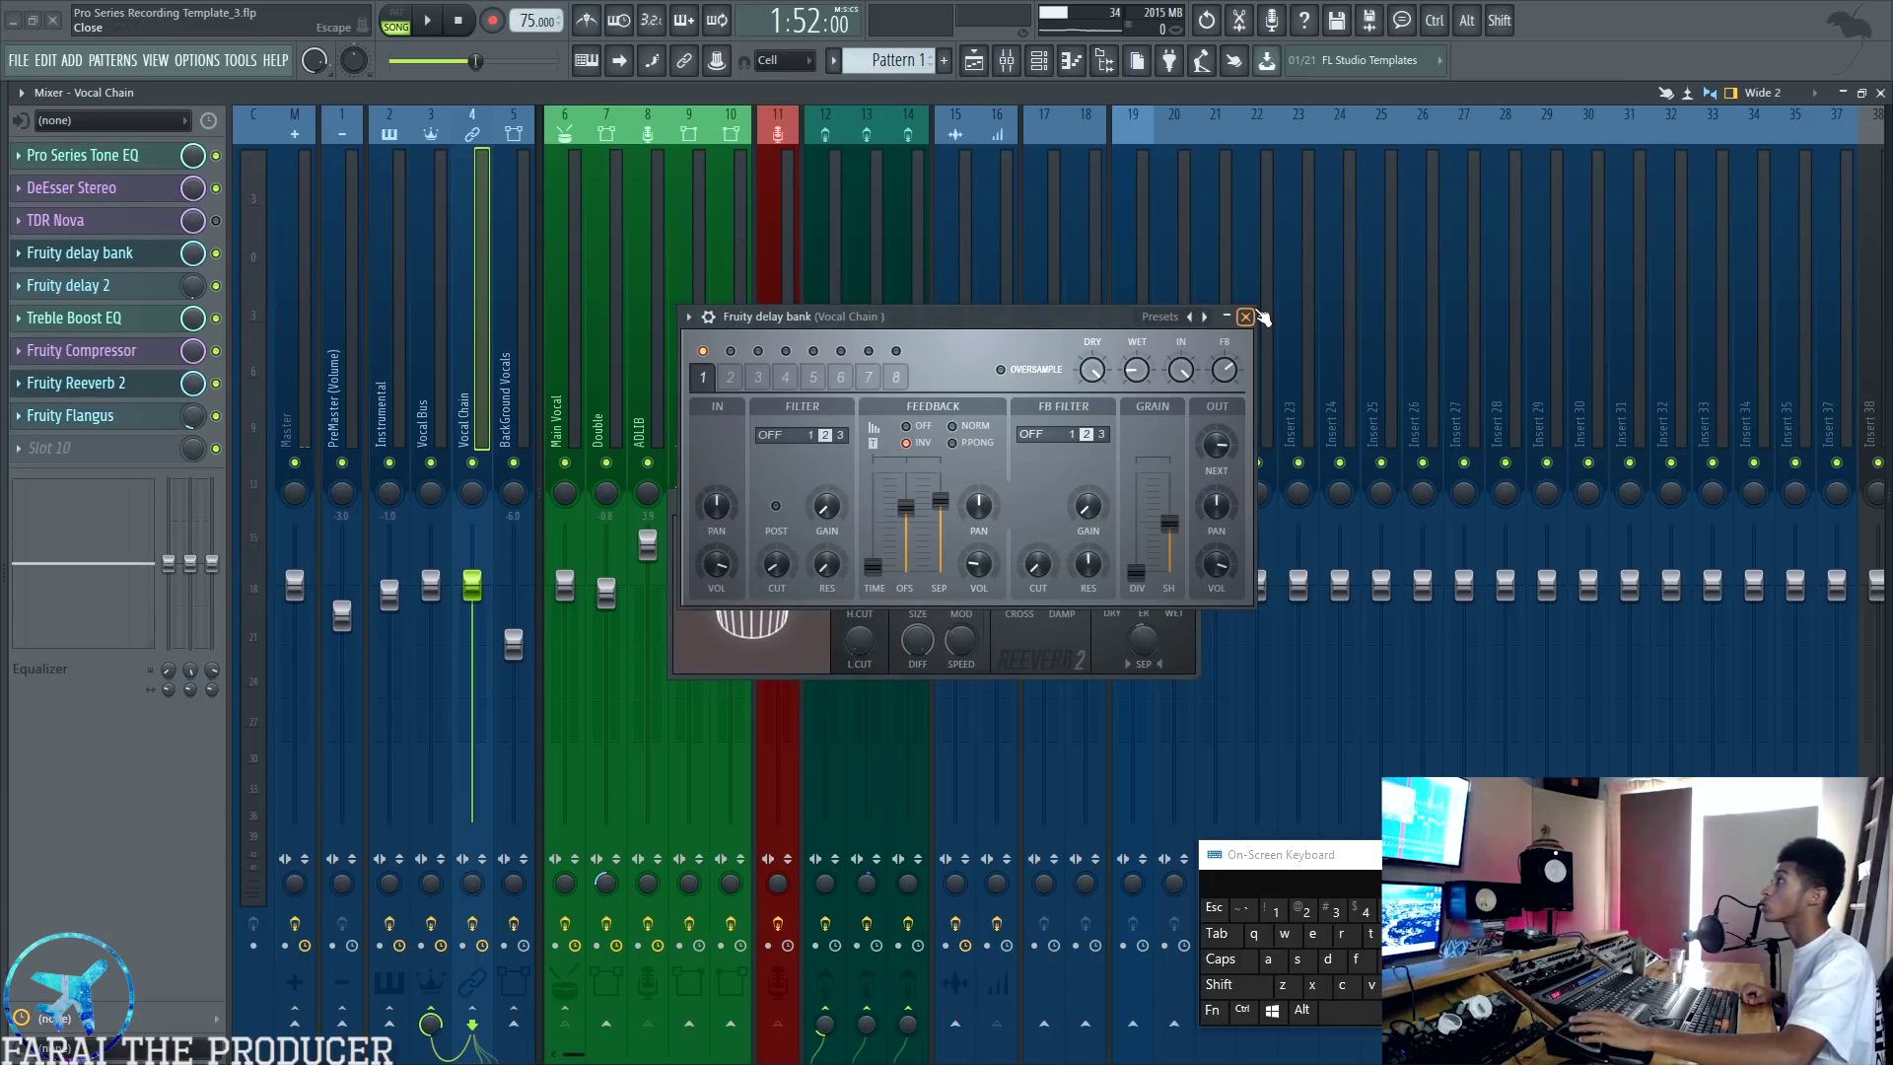
{"action": "left_click", "coordinate": [1246, 317]}
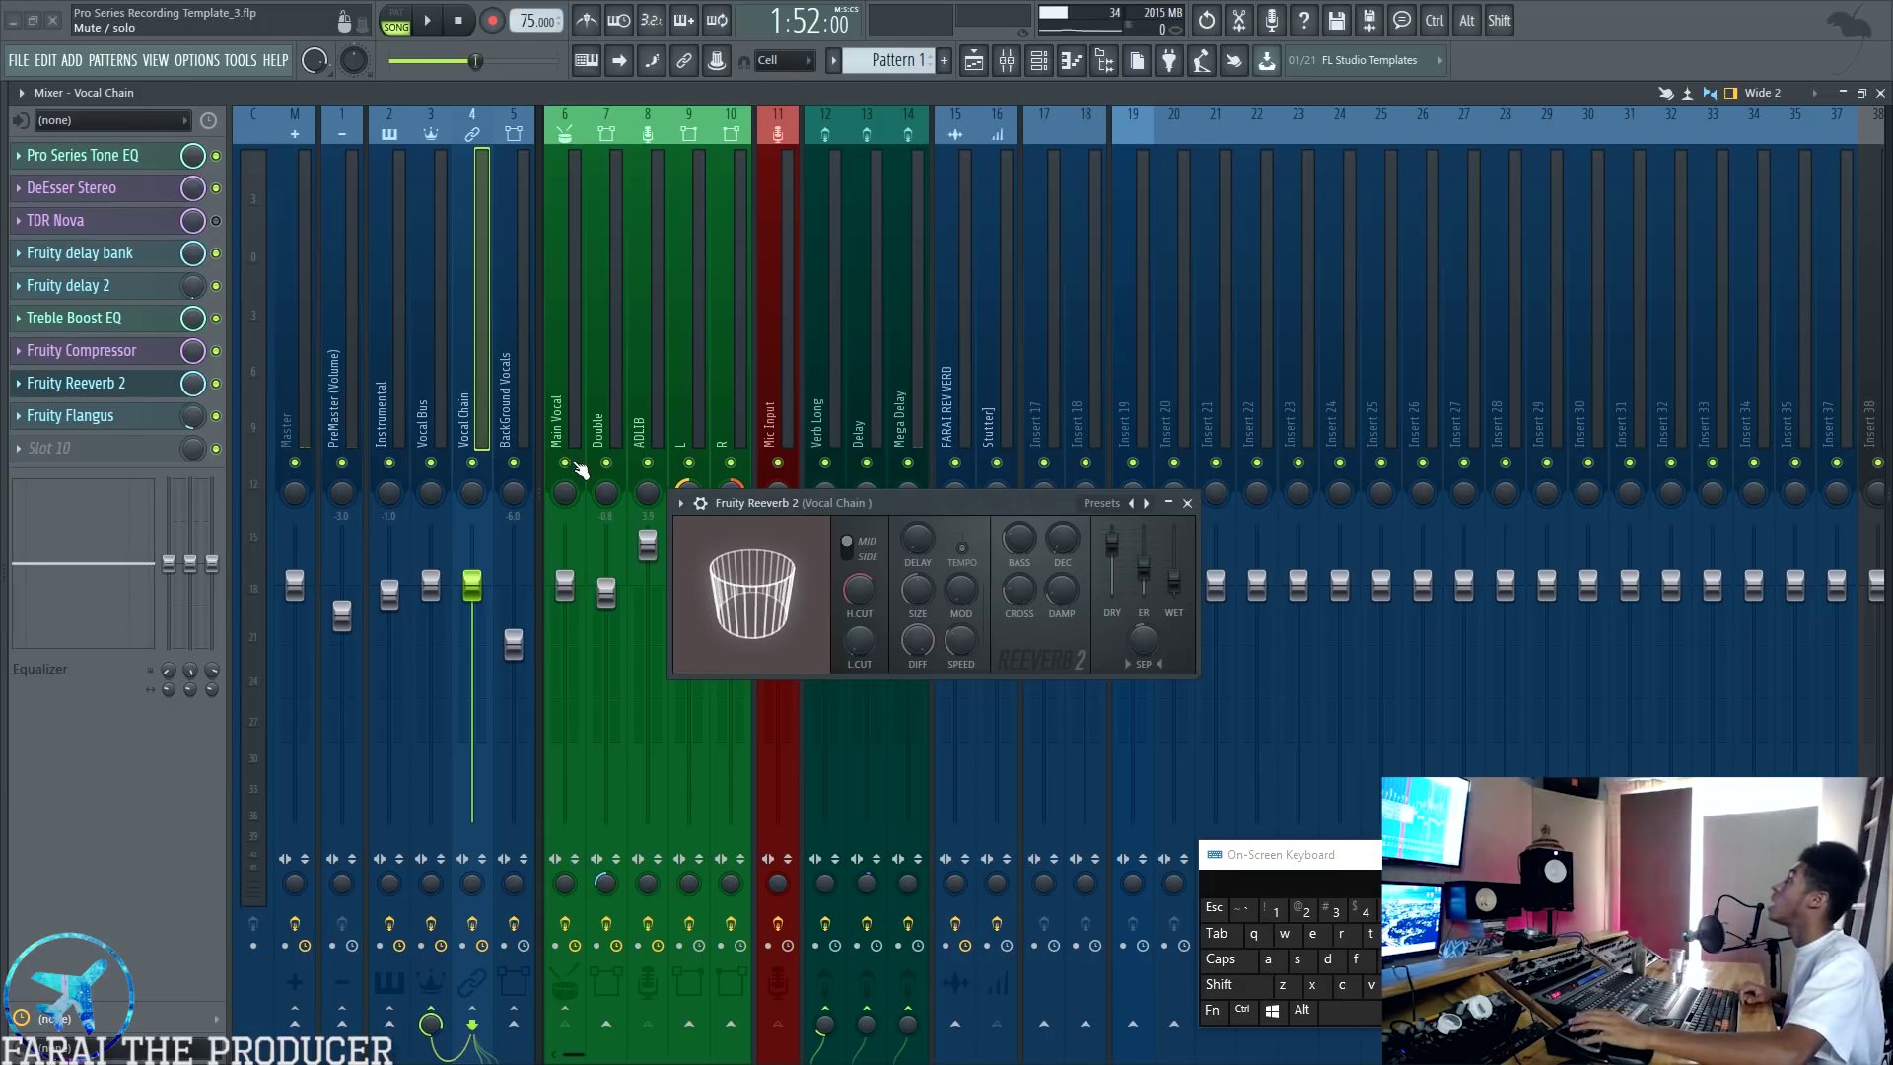
{"action": "left_click", "coordinate": [1187, 503]}
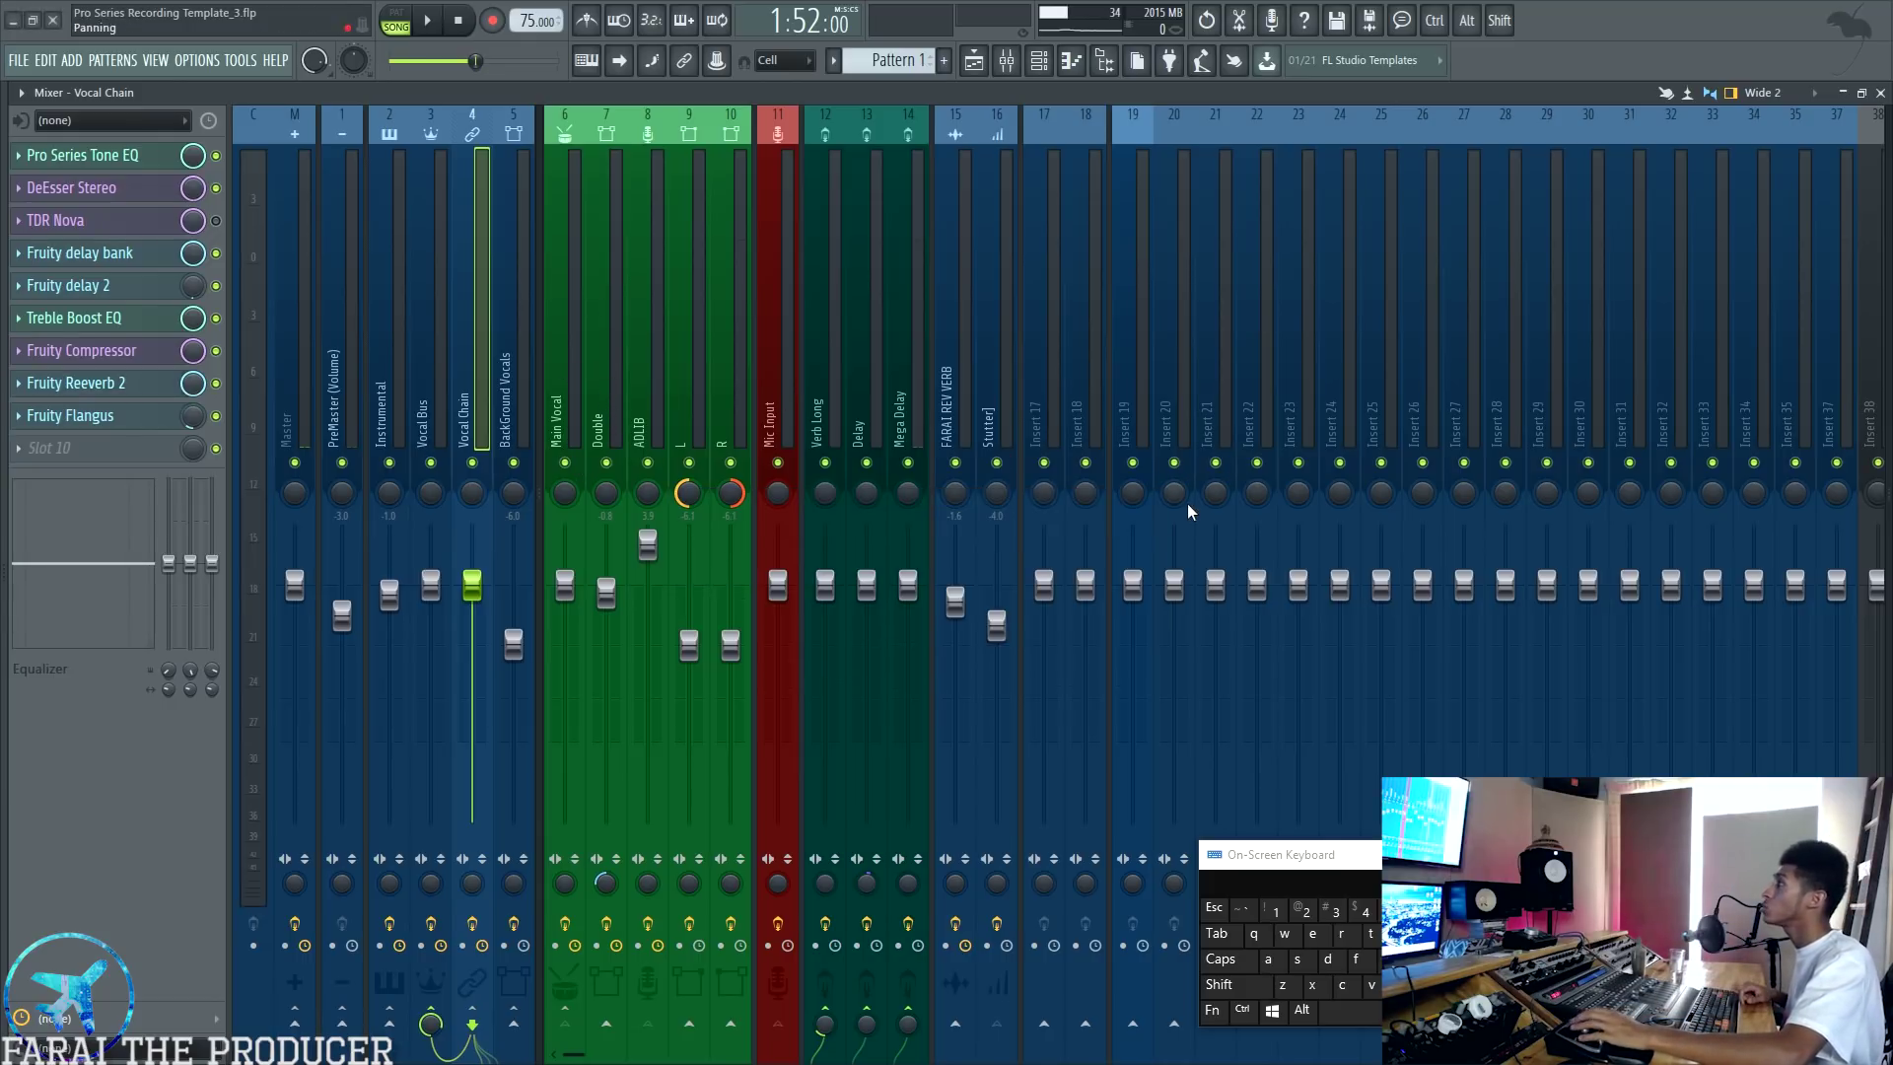
Step: View the Double and Main Vocal tracks' effect chains, and play the song in the Playlist from bar 36
{"action": "left_click", "coordinate": [596, 316]}
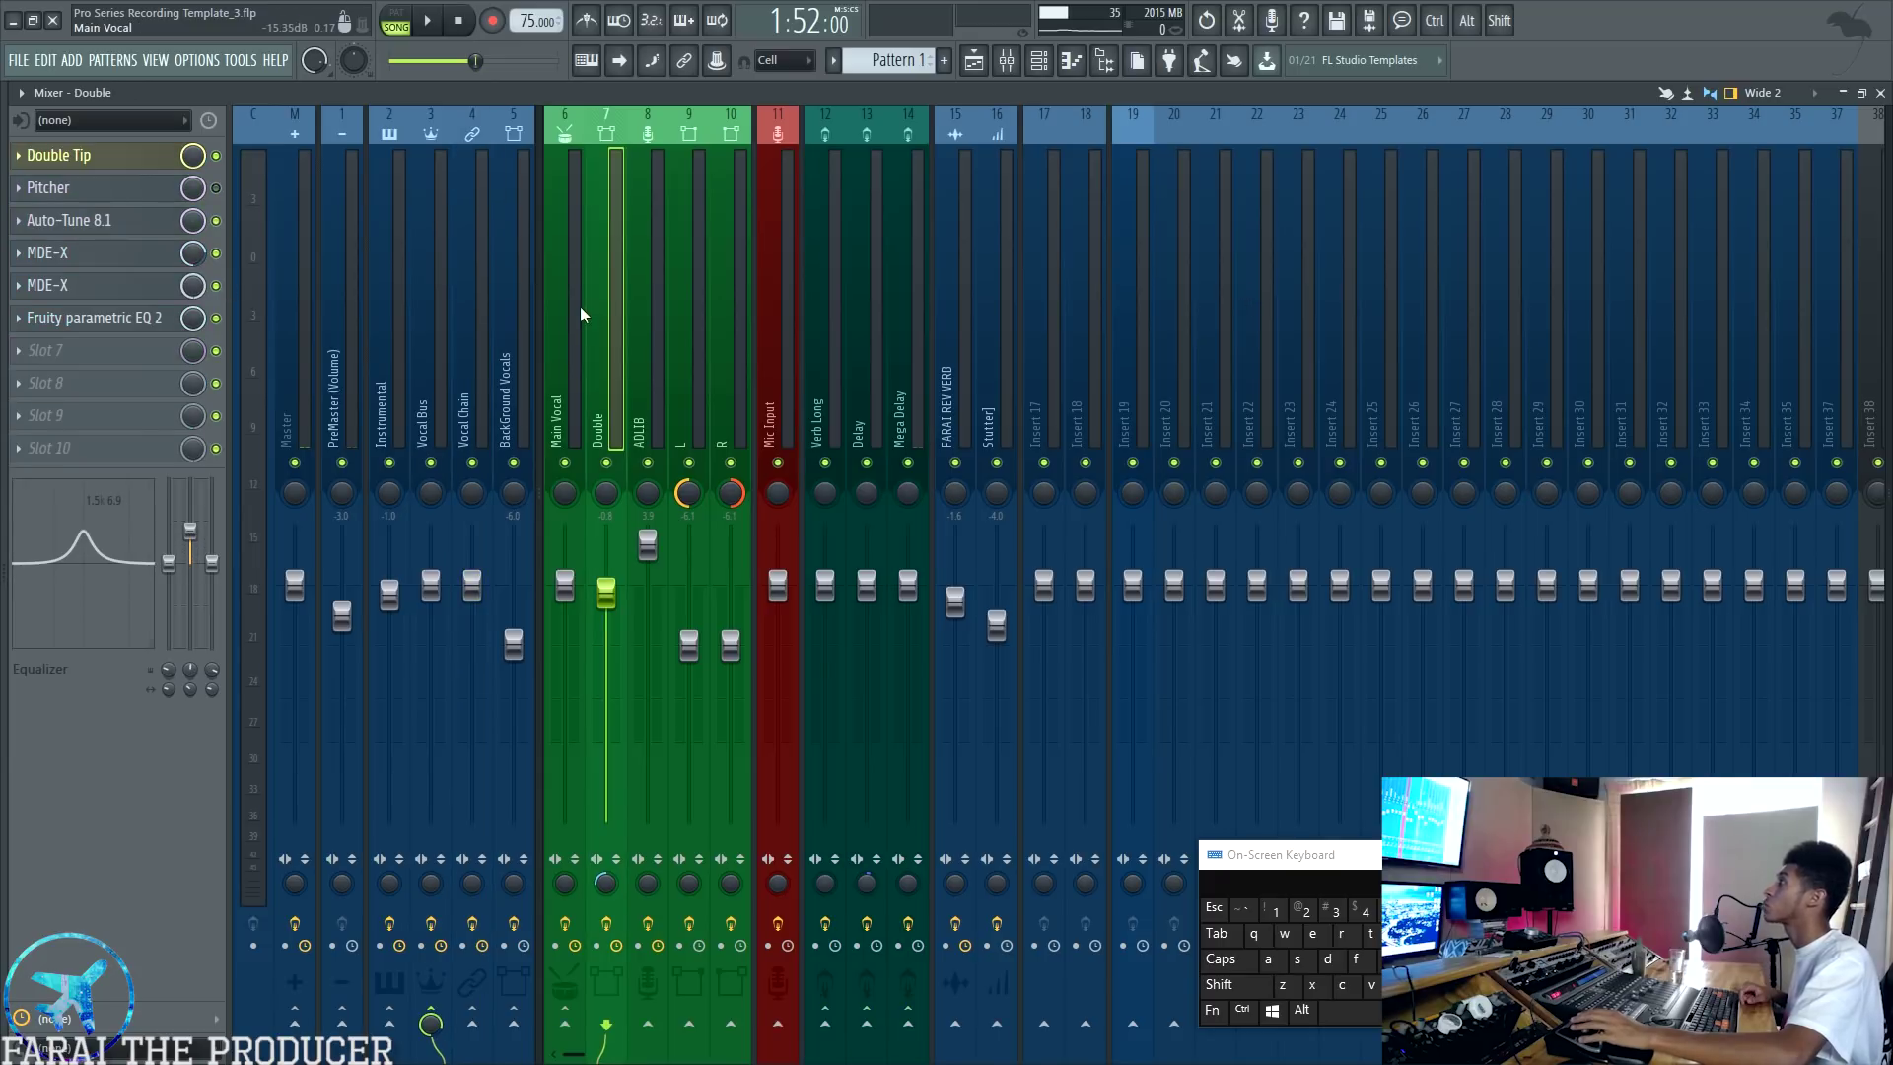
{"action": "left_click", "coordinate": [582, 314]}
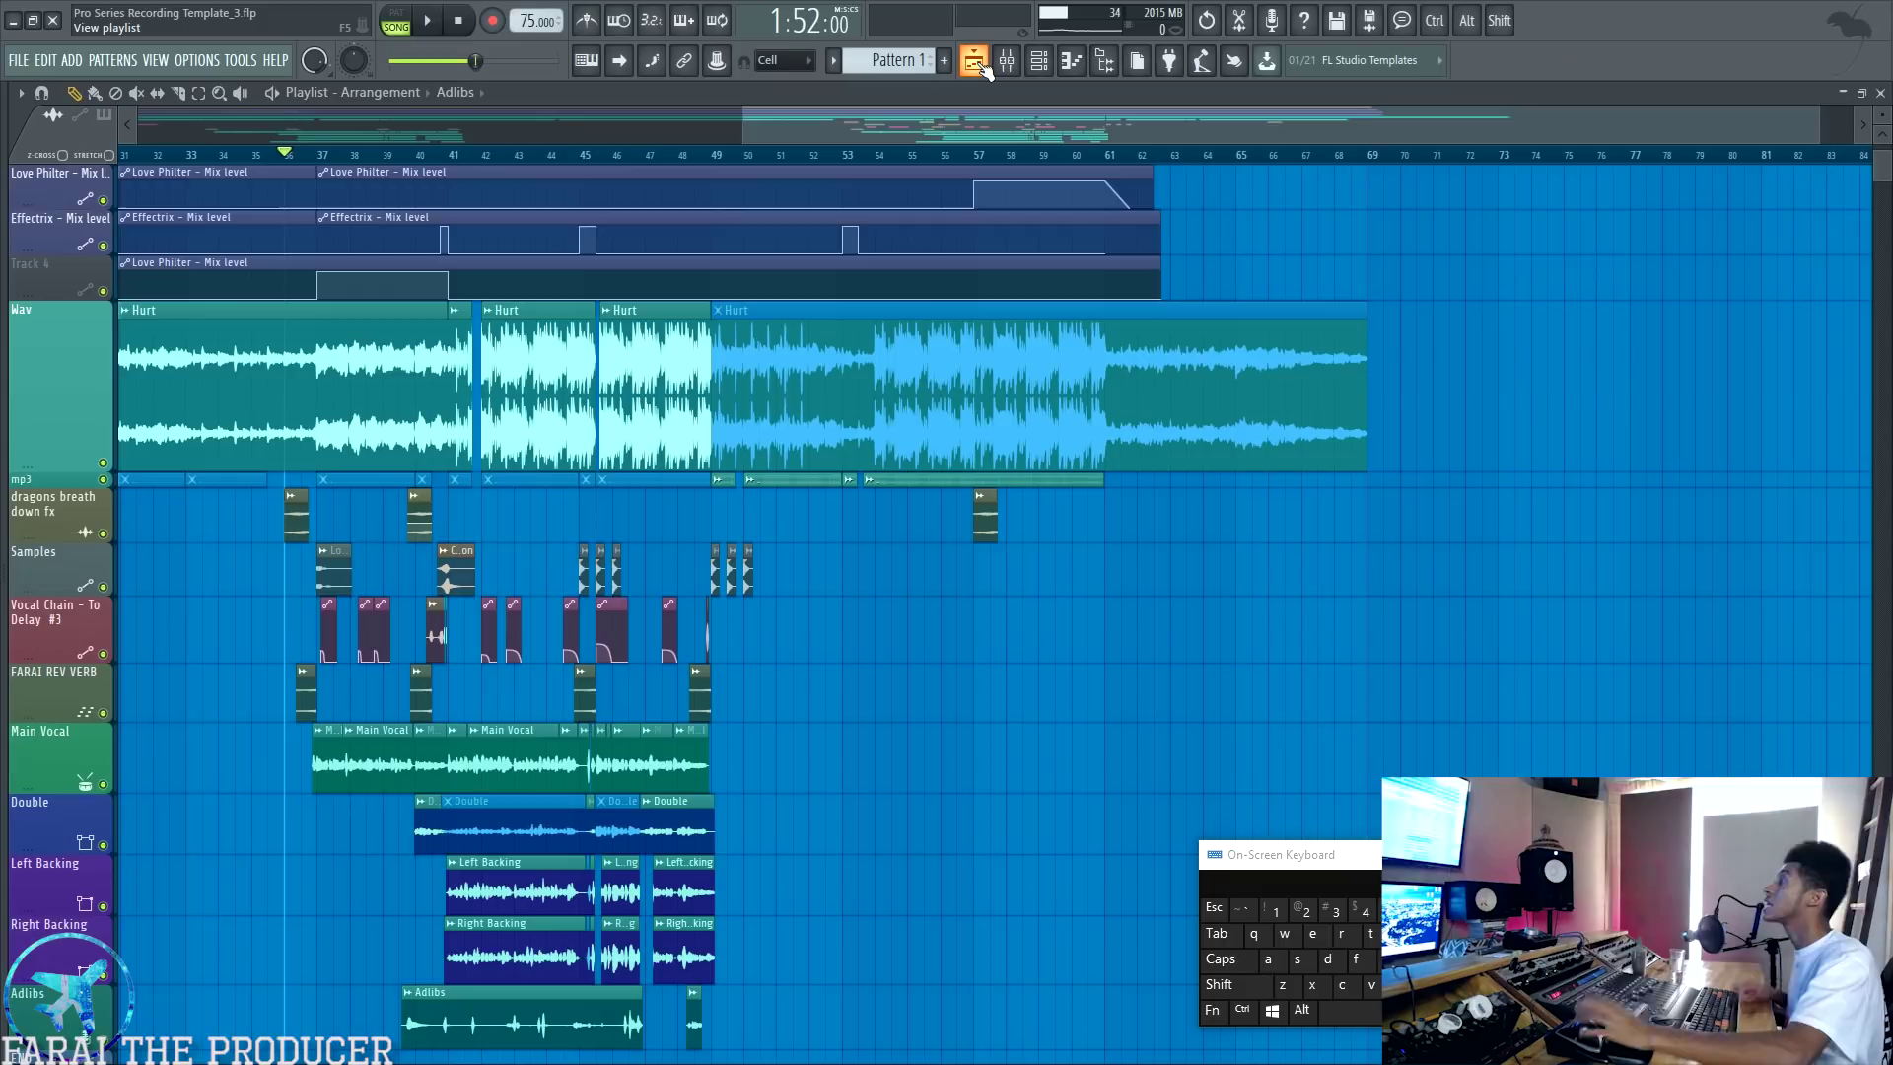
{"action": "left_click", "coordinate": [976, 62]}
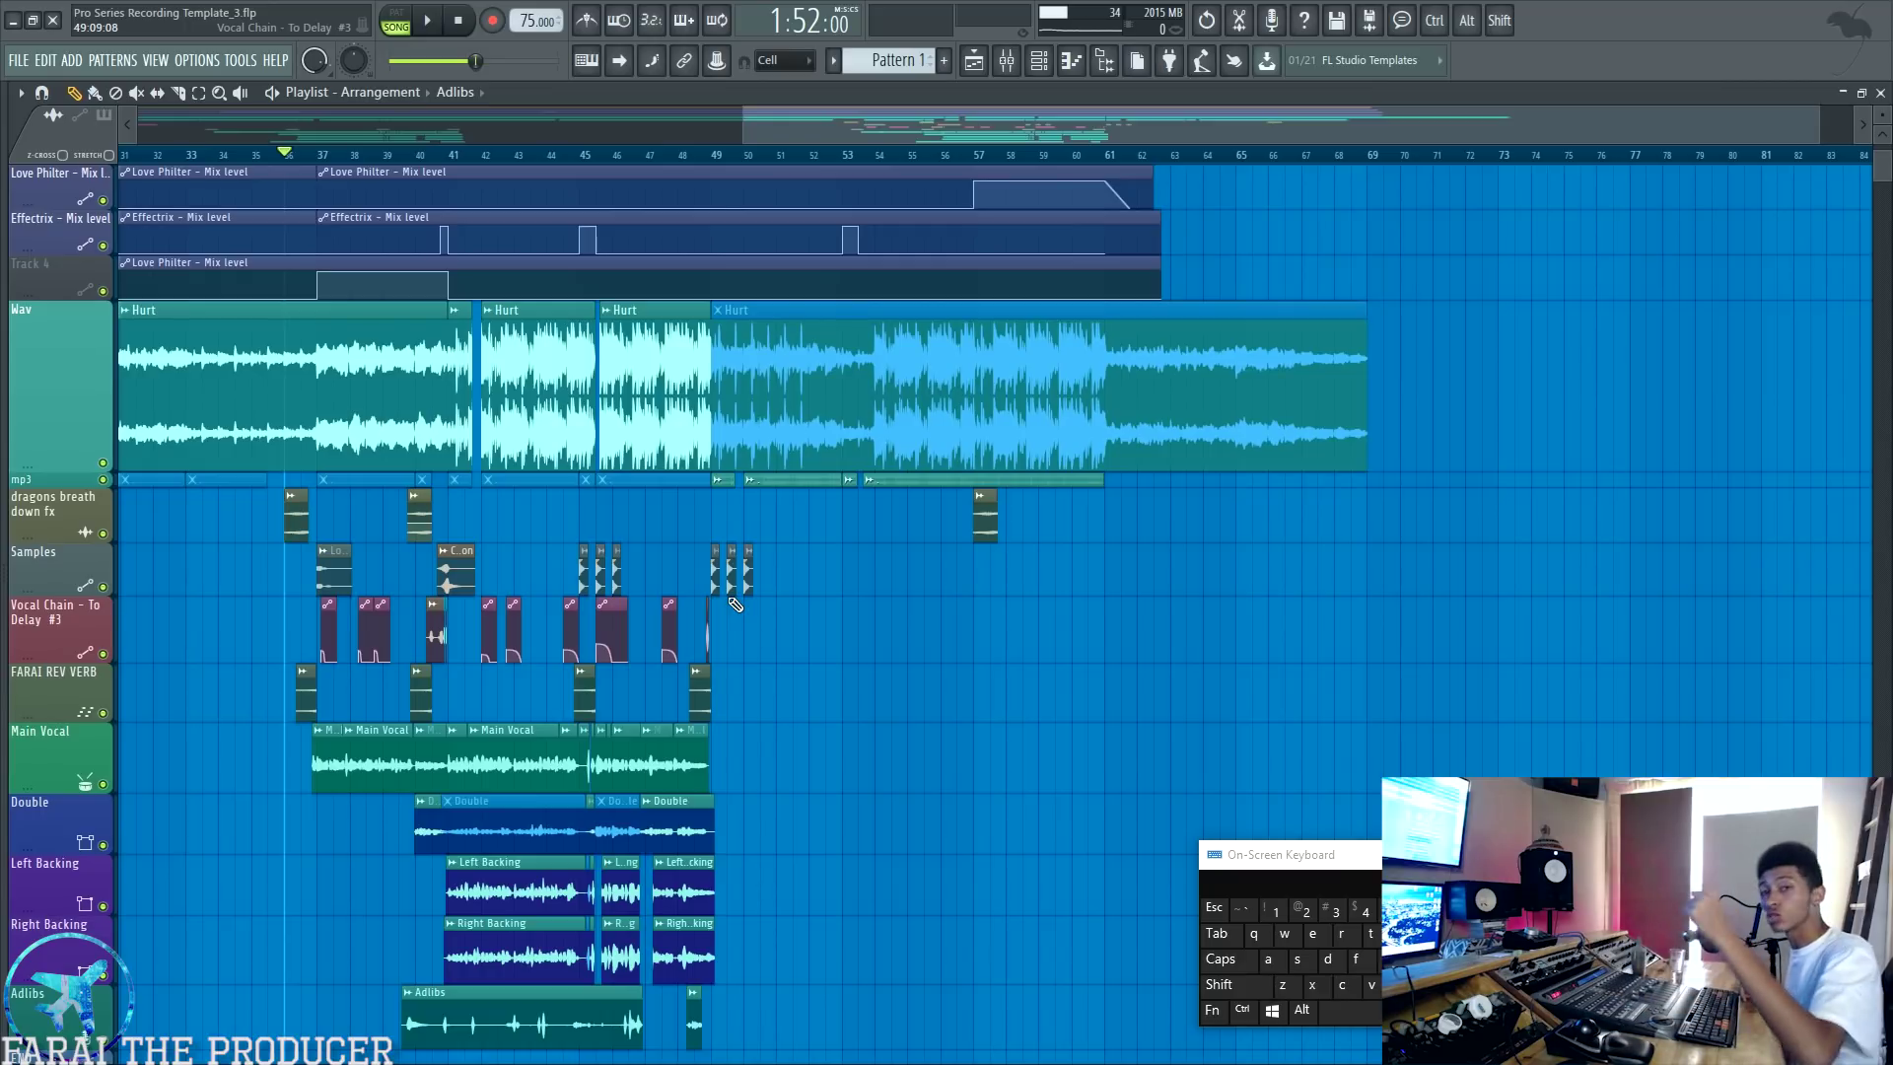
{"action": "key", "text": "space"}
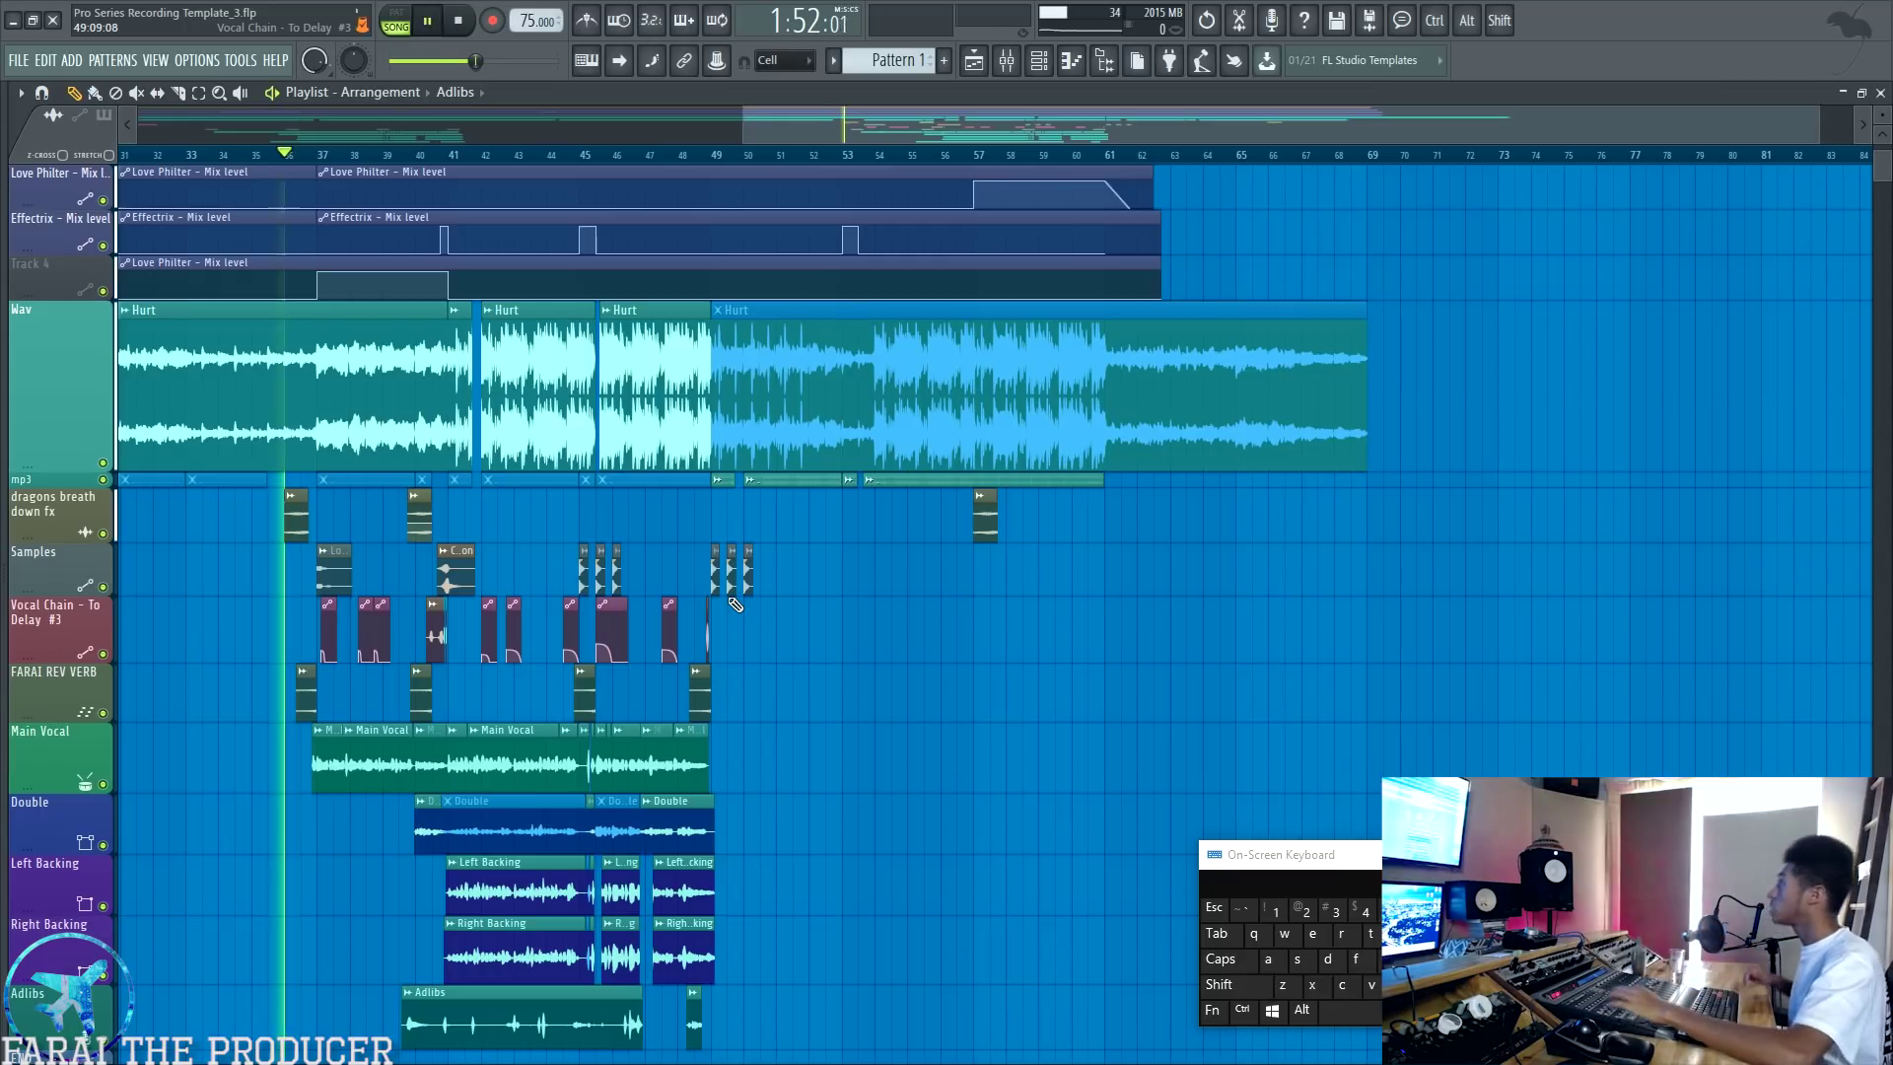
Step: Examine the Main Vocal track's Auto-Tune 8.1 key, scale and retune settings during playback, and close it
{"action": "left_click", "coordinate": [1006, 61]}
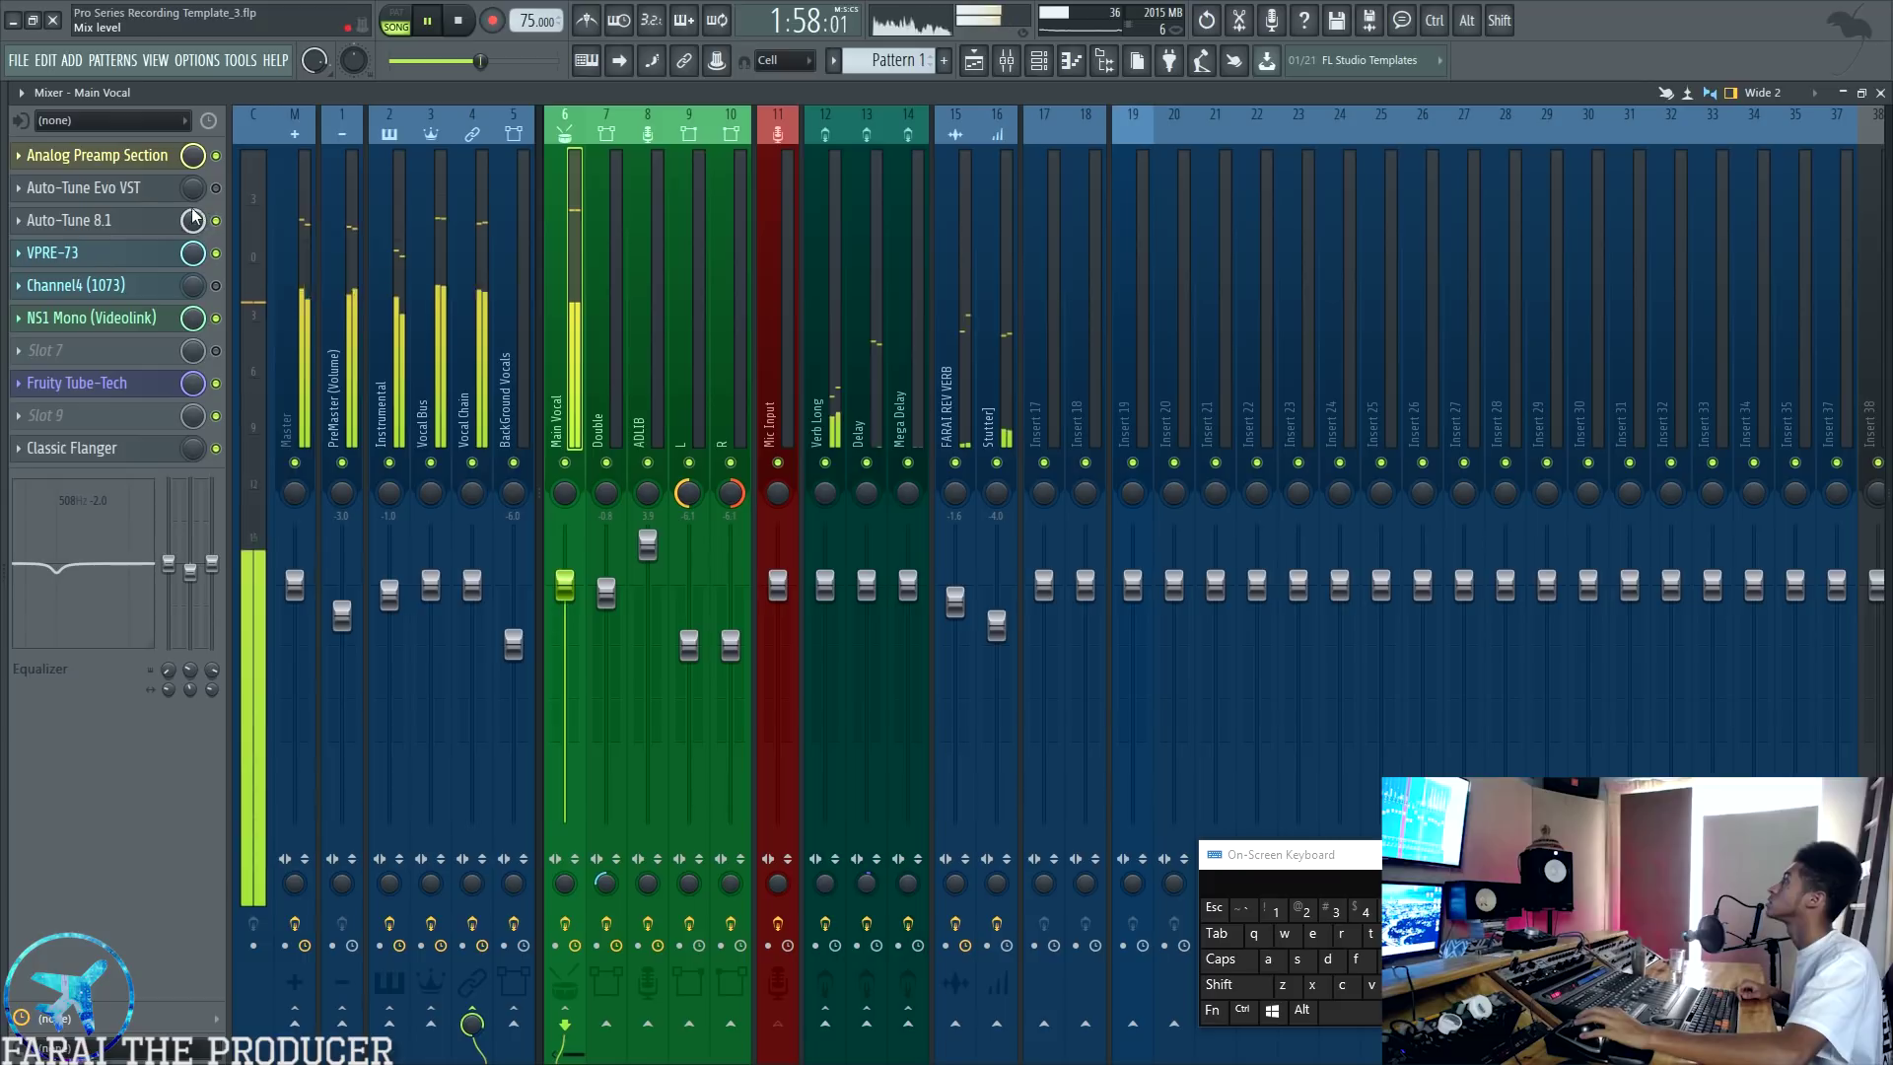
{"action": "left_click", "coordinate": [146, 224]}
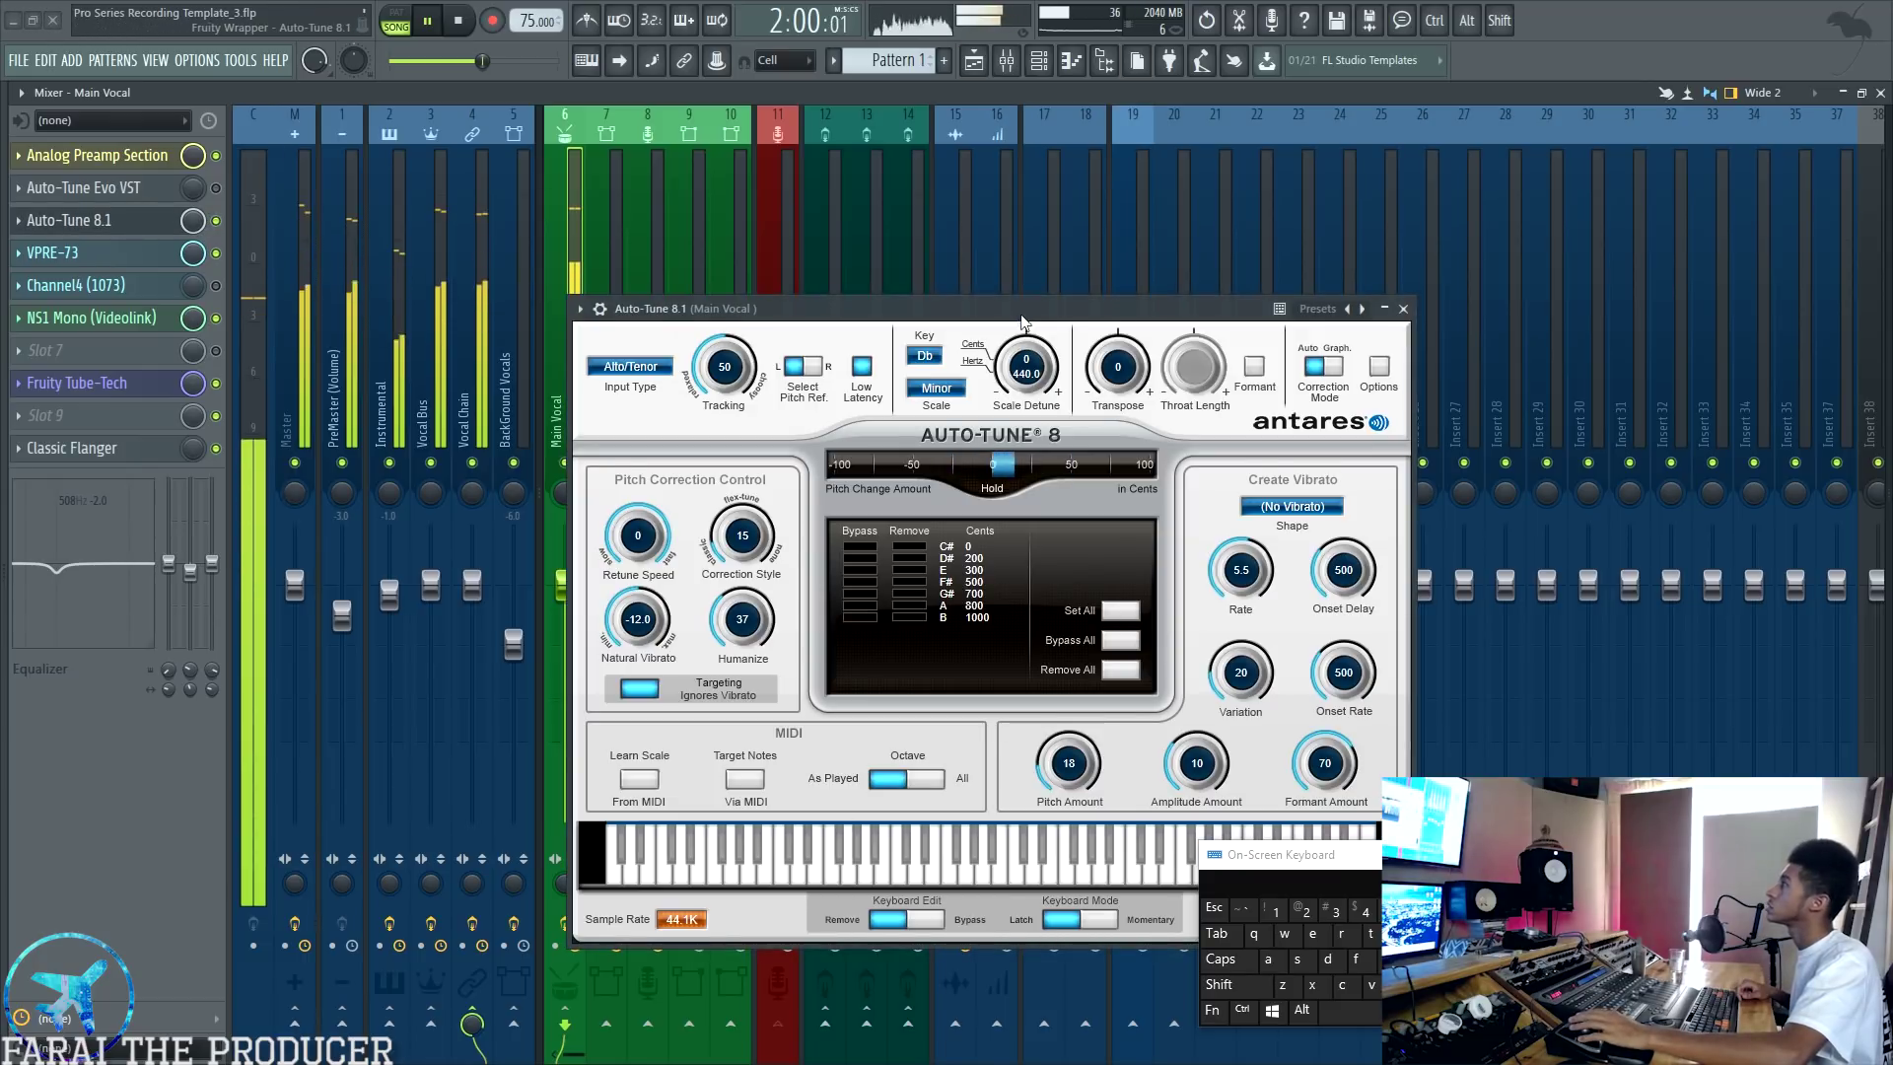
{"action": "left_click_drag", "start_coordinate": [1024, 319], "coordinate": [989, 266]}
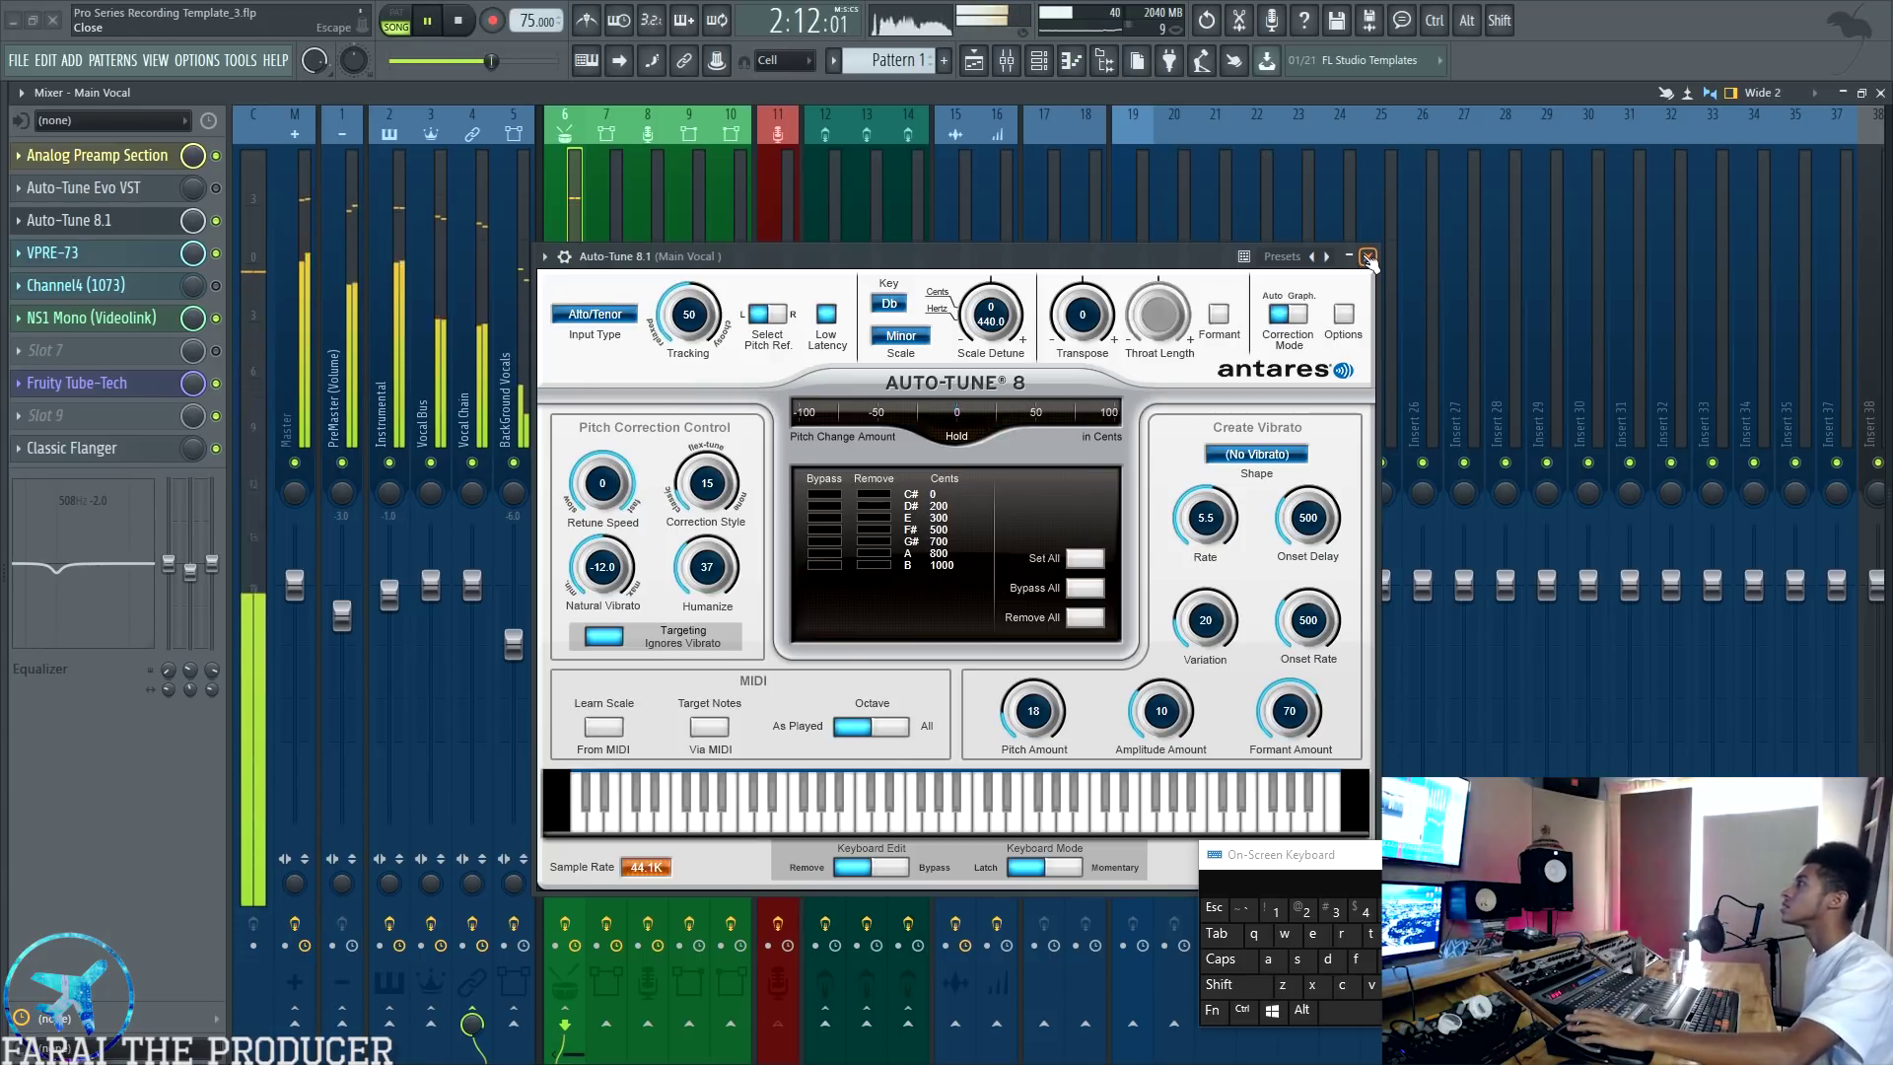
{"action": "left_click", "coordinate": [1368, 258]}
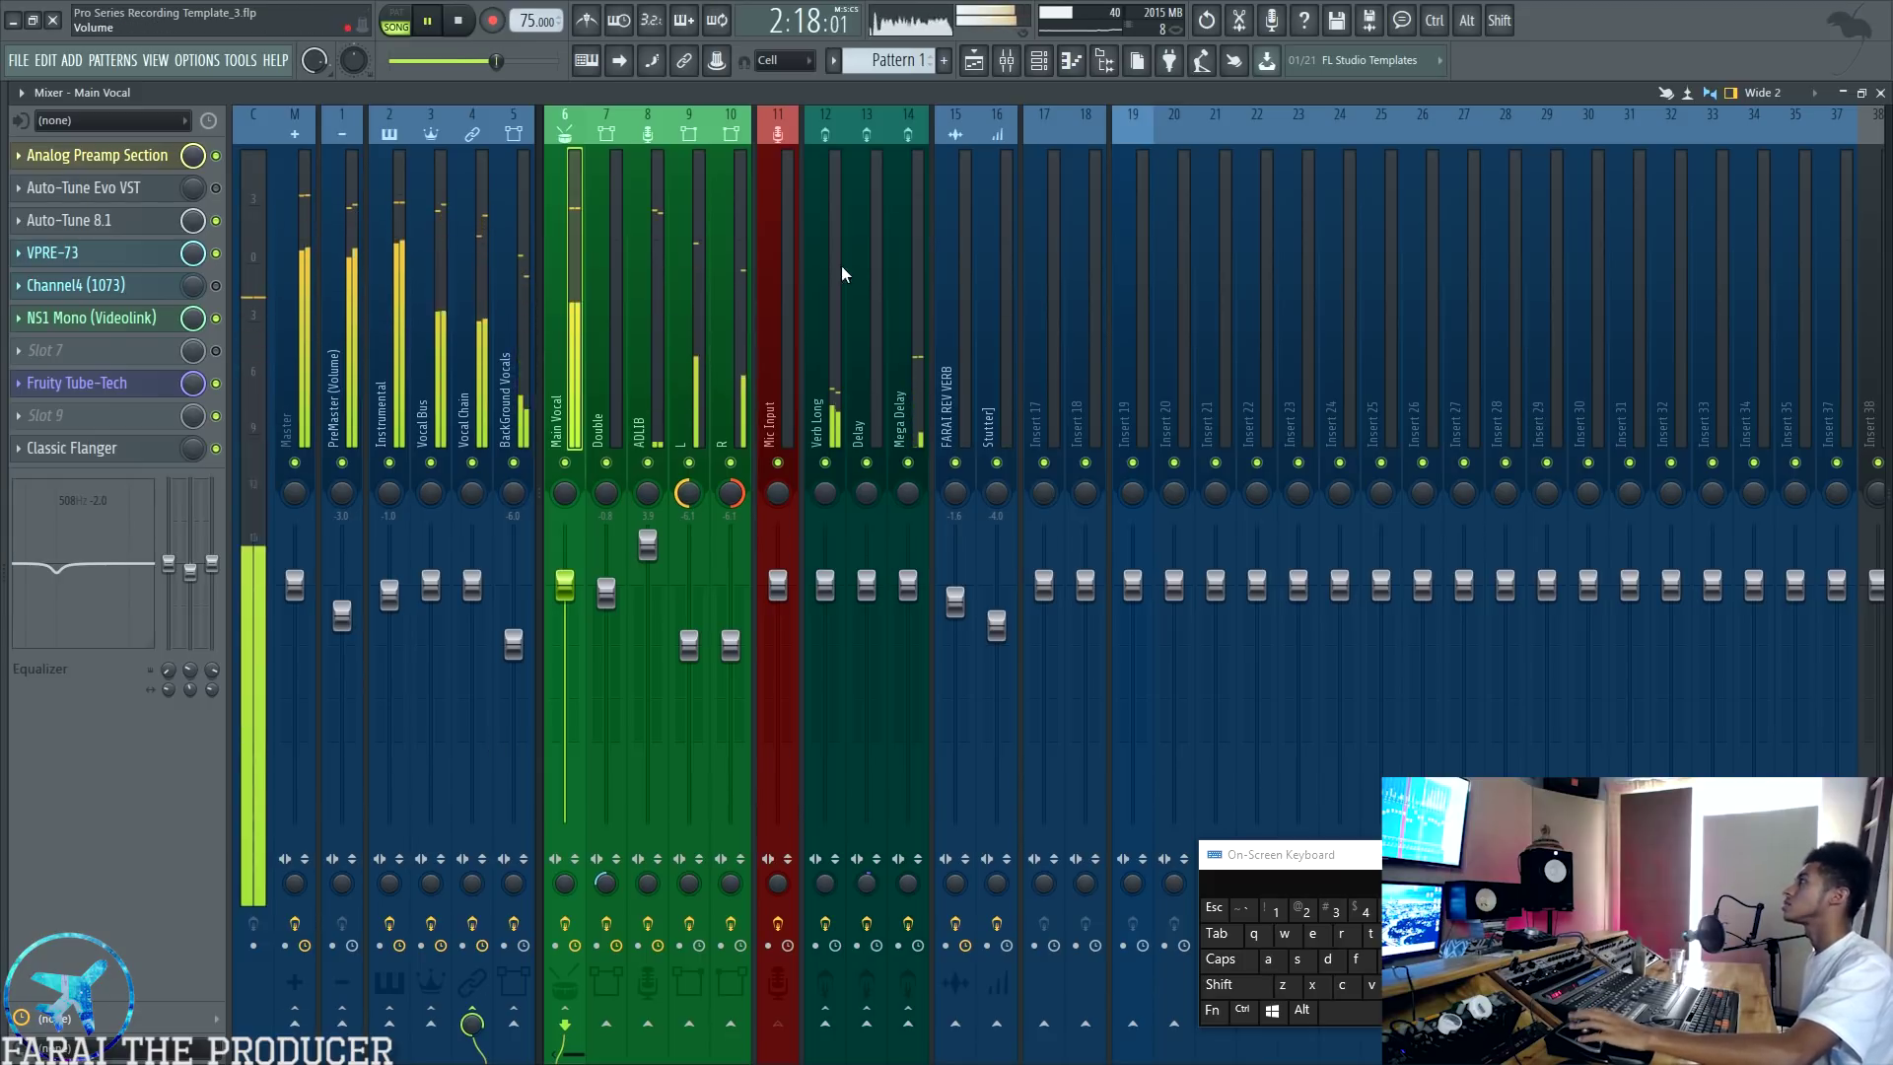
Step: Follow the playing song in the Playlist around bars 45 to 49, and make the mp3 track slightly taller
{"action": "left_click", "coordinate": [991, 71]}
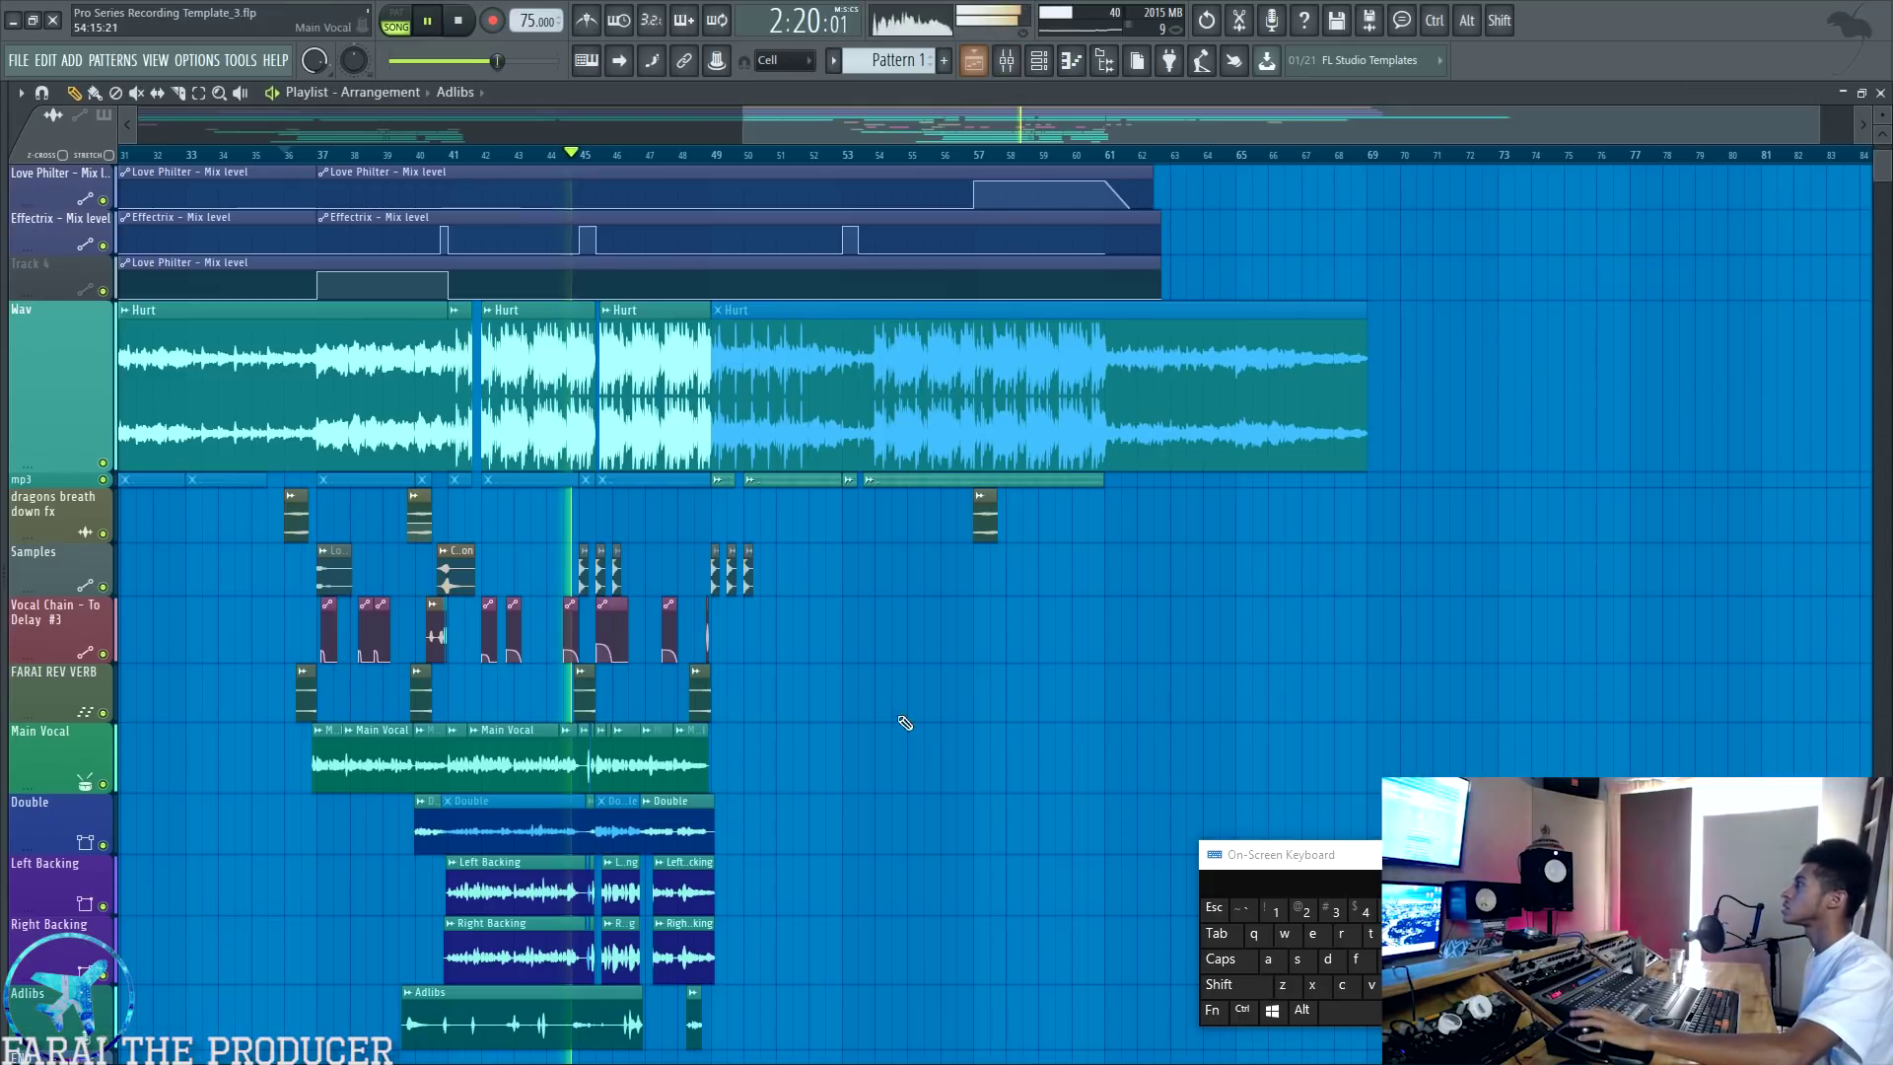
{"action": "scroll", "coordinate": [609, 158], "scroll_direction": "up", "scroll_amount": 5}
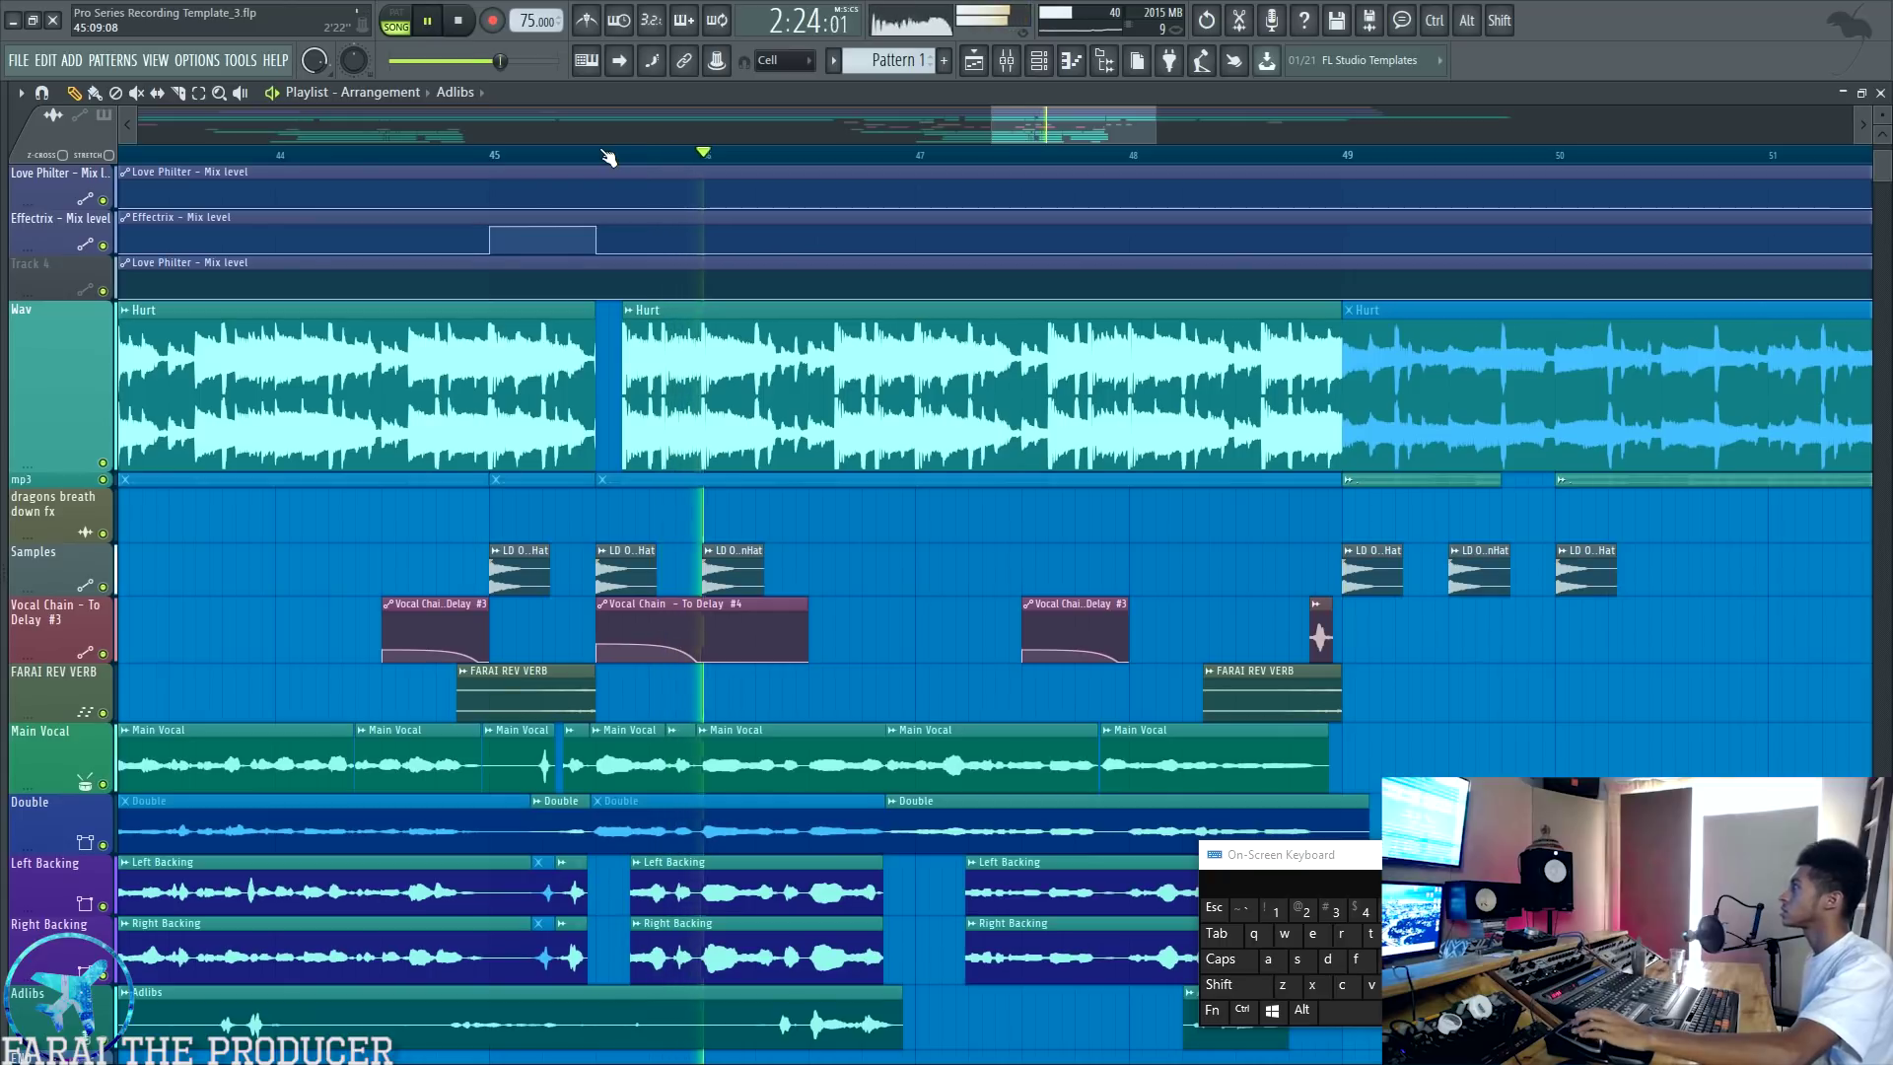
{"action": "scroll", "coordinate": [609, 158], "scroll_direction": "up", "scroll_amount": 3}
{"action": "scroll", "coordinate": [609, 158], "scroll_direction": "down", "scroll_amount": 6}
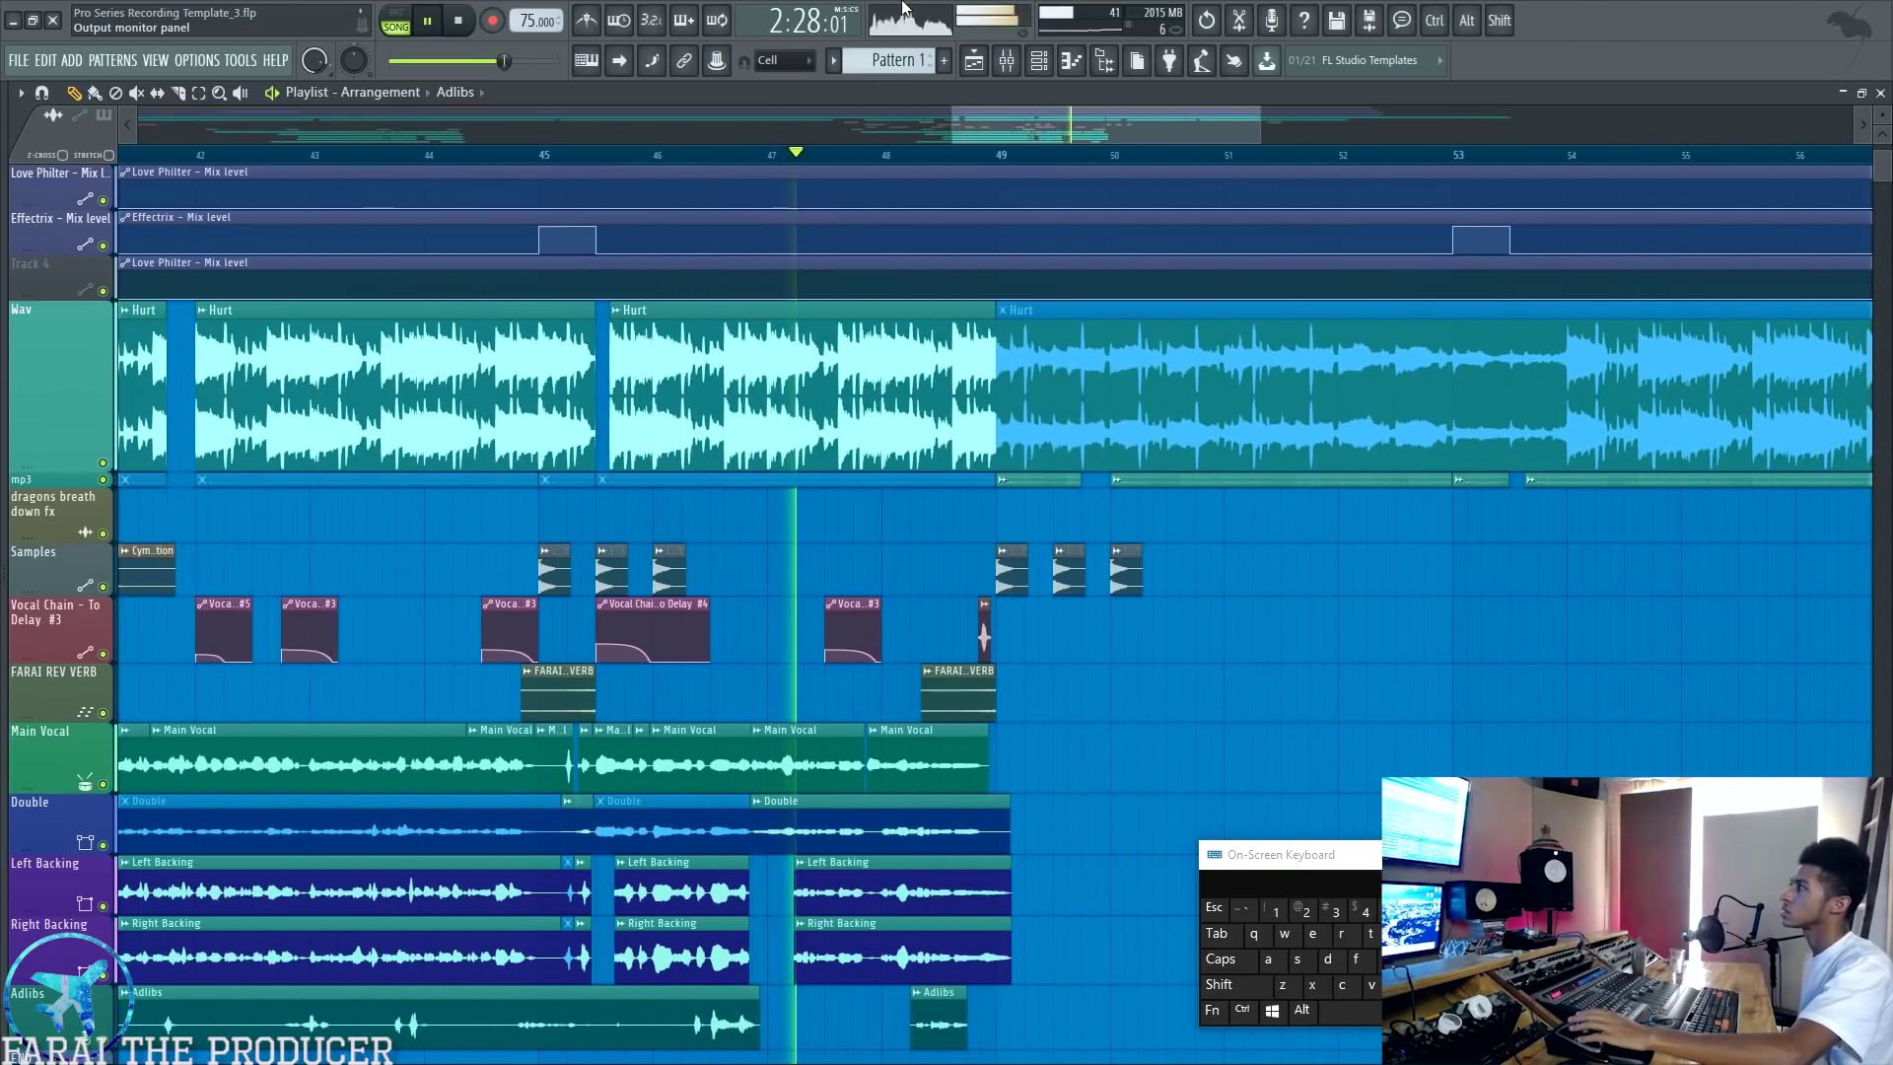
{"action": "mouse_move", "coordinate": [57, 487]}
{"action": "left_mouse_down"}
{"action": "mouse_move", "coordinate": [57, 600]}
{"action": "mouse_move", "coordinate": [57, 486]}
{"action": "left_mouse_up"}
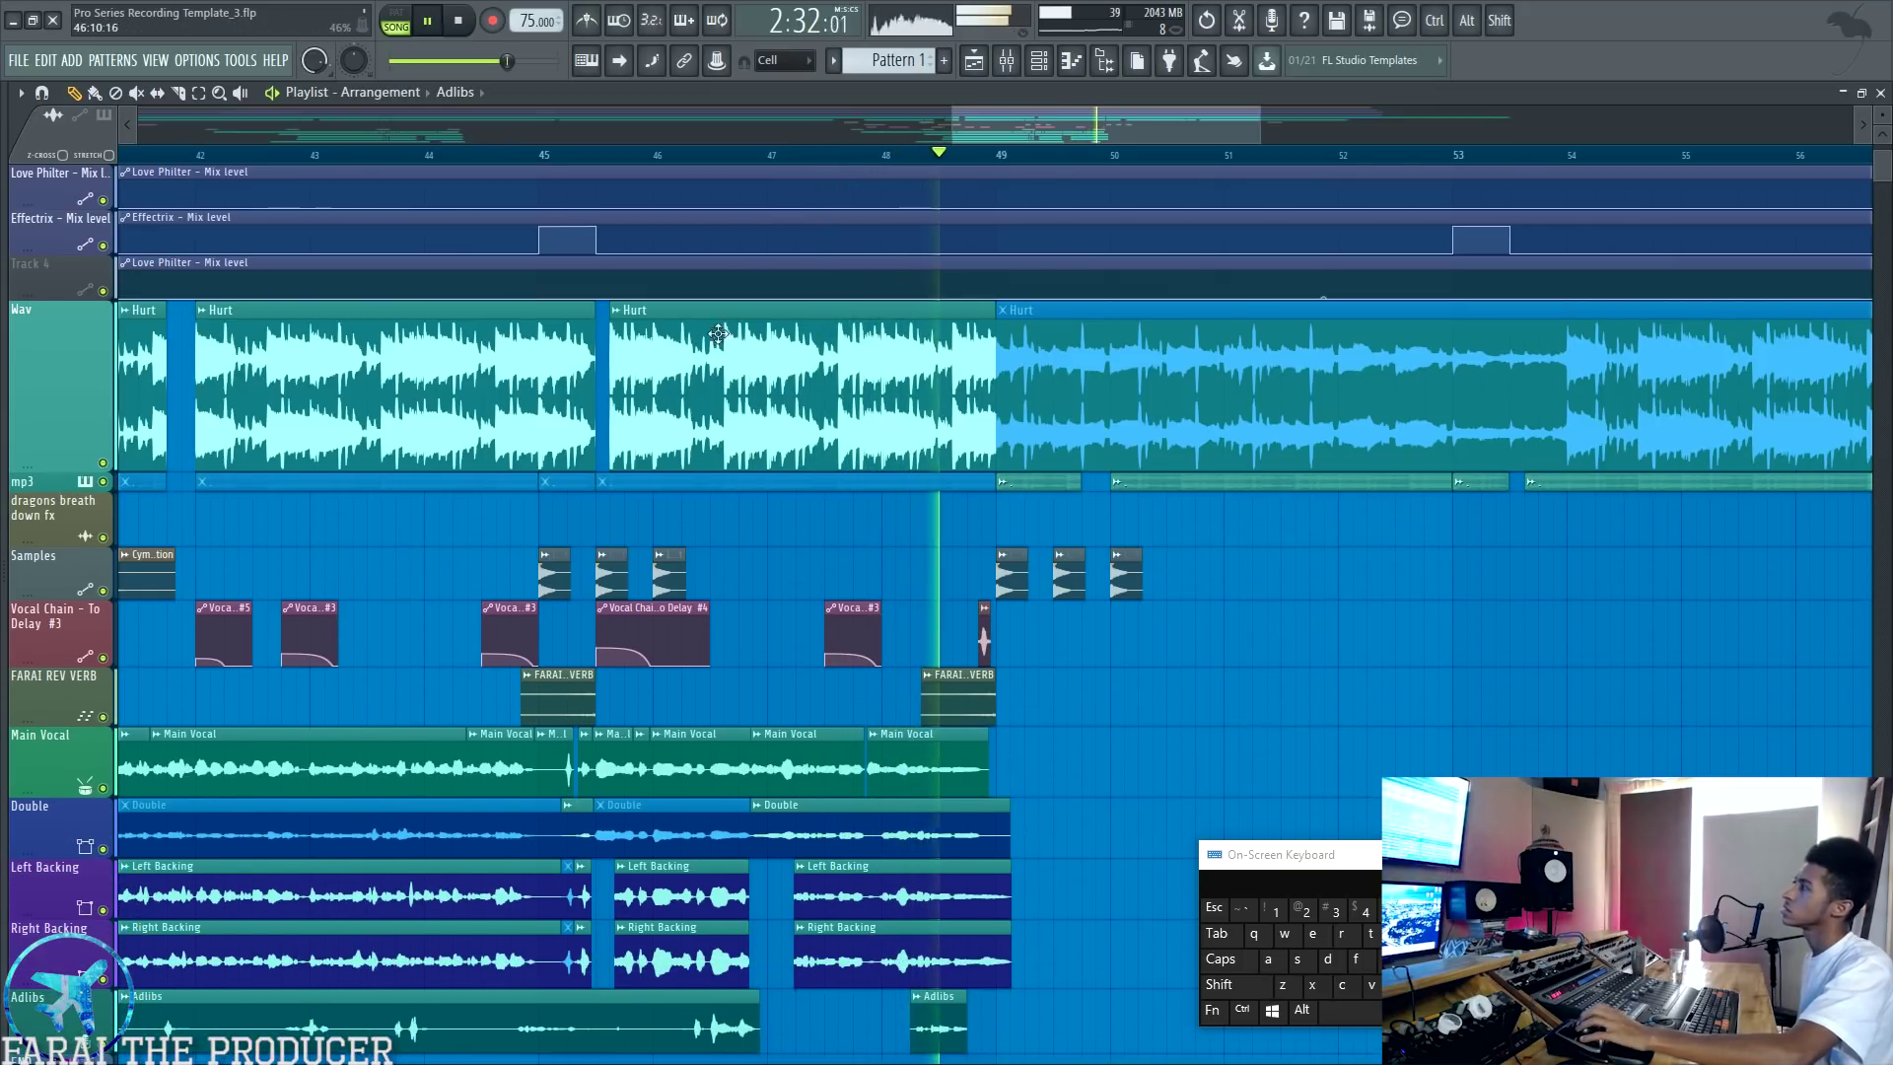